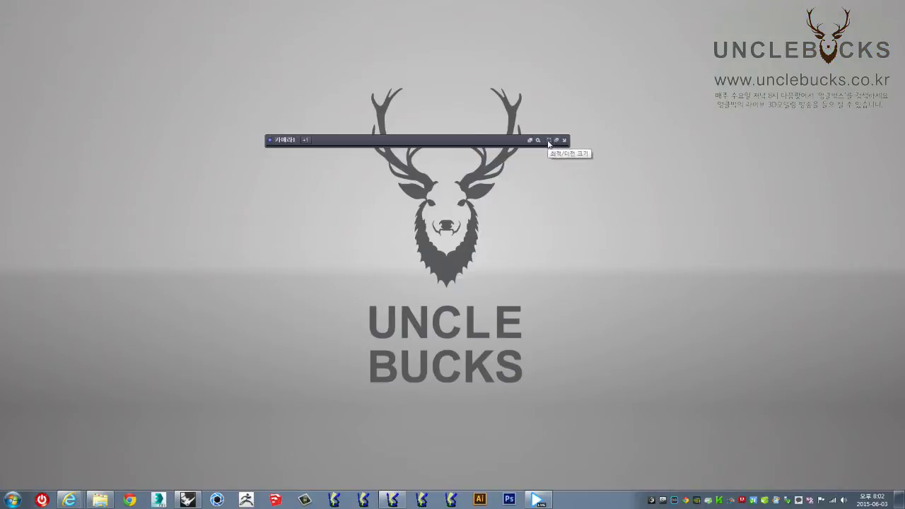
- Hide the recorder's camera bar and bring back the Rhino window showing 0527_gundam.3dm
{"action": "left_click_drag", "start_coordinate": [492, 140], "coordinate": [465, 125]}
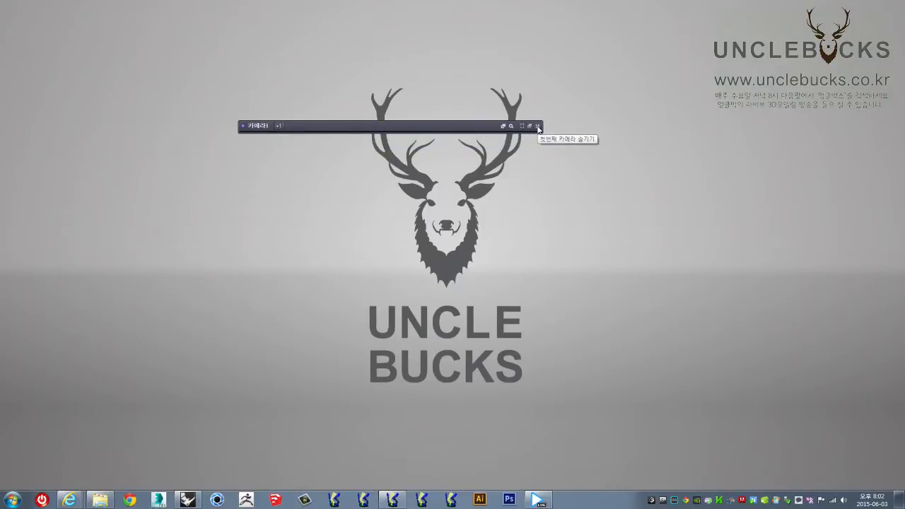
{"action": "left_click", "coordinate": [537, 126]}
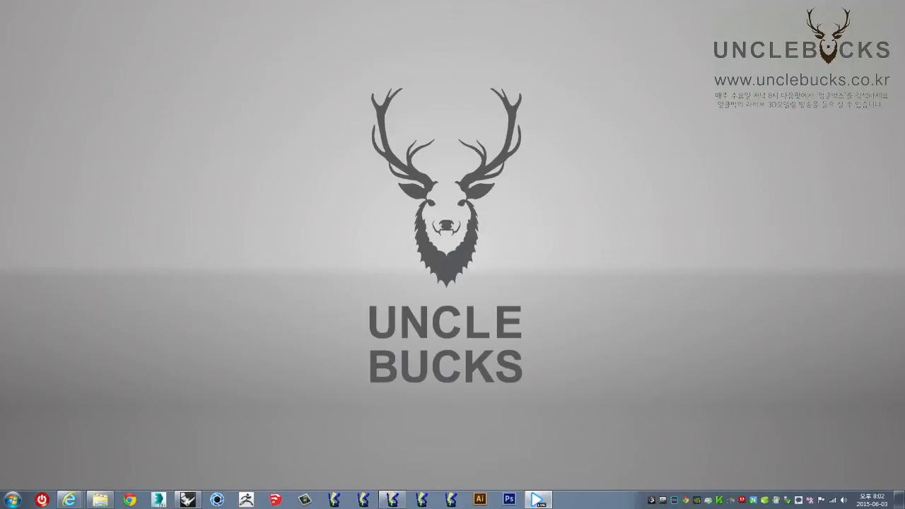
{"action": "left_click", "coordinate": [188, 500]}
{"action": "left_click", "coordinate": [879, 5]}
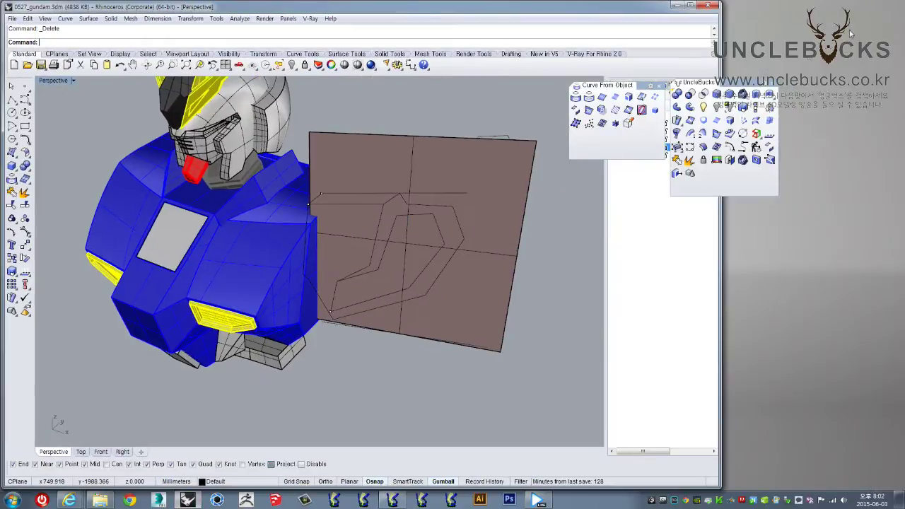
- Move the UncleBucks and Curve From Object toolbars off the Layers panel and pop up the custom tool sets
{"action": "left_click_drag", "start_coordinate": [729, 85], "coordinate": [504, 88]}
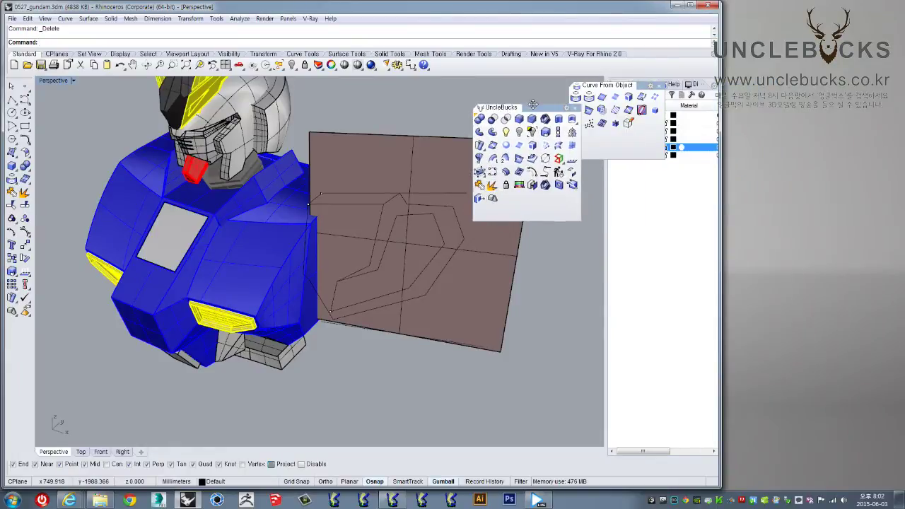
{"action": "left_click_drag", "start_coordinate": [626, 89], "coordinate": [399, 93]}
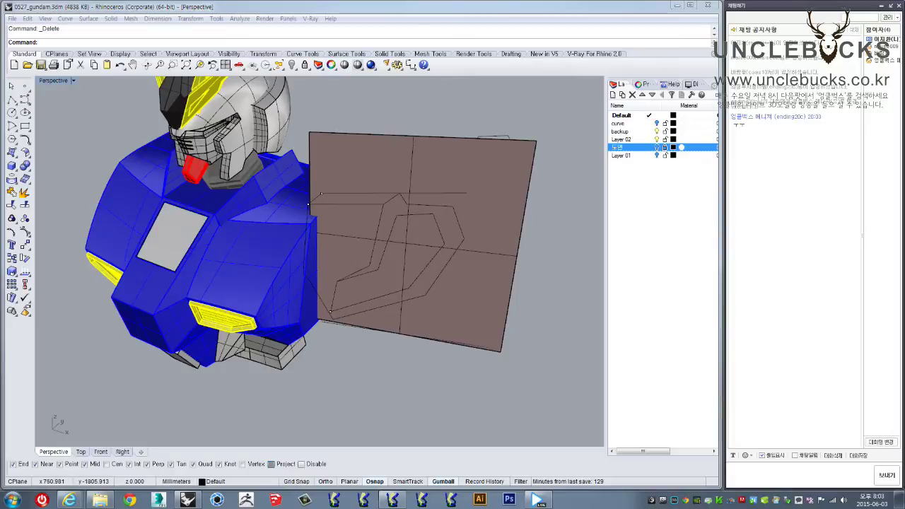
{"action": "middle_click", "coordinate": [429, 259]}
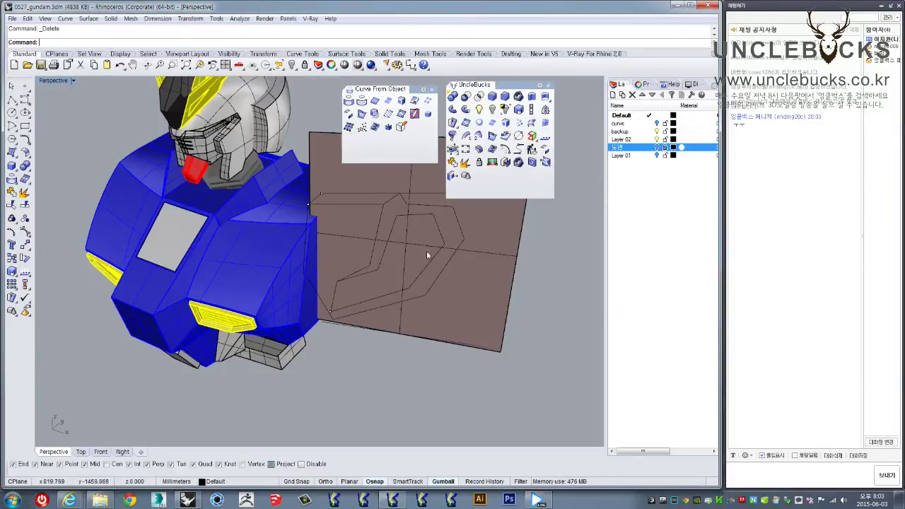
- Stack the floating toolbars out of the way and orbit in on the head and brown plane
{"action": "left_click_drag", "start_coordinate": [512, 87], "coordinate": [550, 90]}
{"action": "mouse_move", "coordinate": [414, 91]}
{"action": "left_mouse_down"}
{"action": "mouse_move", "coordinate": [557, 228]}
{"action": "mouse_move", "coordinate": [558, 210]}
{"action": "left_mouse_up"}
{"action": "mouse_move", "coordinate": [431, 329]}
{"action": "right_mouse_down"}
{"action": "mouse_move", "coordinate": [439, 307]}
{"action": "mouse_move", "coordinate": [398, 315]}
{"action": "mouse_move", "coordinate": [415, 262]}
{"action": "right_mouse_up"}
{"action": "scroll", "coordinate": [376, 228], "scroll_direction": "up", "scroll_amount": 2}
{"action": "scroll", "coordinate": [348, 262], "scroll_direction": "up", "scroll_amount": 2}
{"action": "mouse_move", "coordinate": [347, 262]}
{"action": "right_mouse_down"}
{"action": "mouse_move", "coordinate": [348, 292]}
{"action": "mouse_move", "coordinate": [339, 289]}
{"action": "right_mouse_up"}
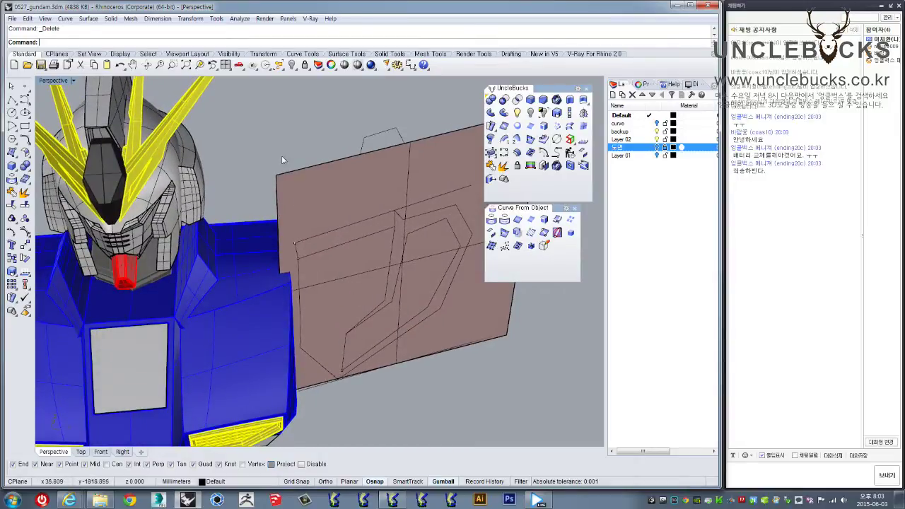
{"action": "mouse_move", "coordinate": [316, 196]}
{"action": "right_mouse_down"}
{"action": "mouse_move", "coordinate": [369, 262]}
{"action": "mouse_move", "coordinate": [341, 238]}
{"action": "right_mouse_up"}
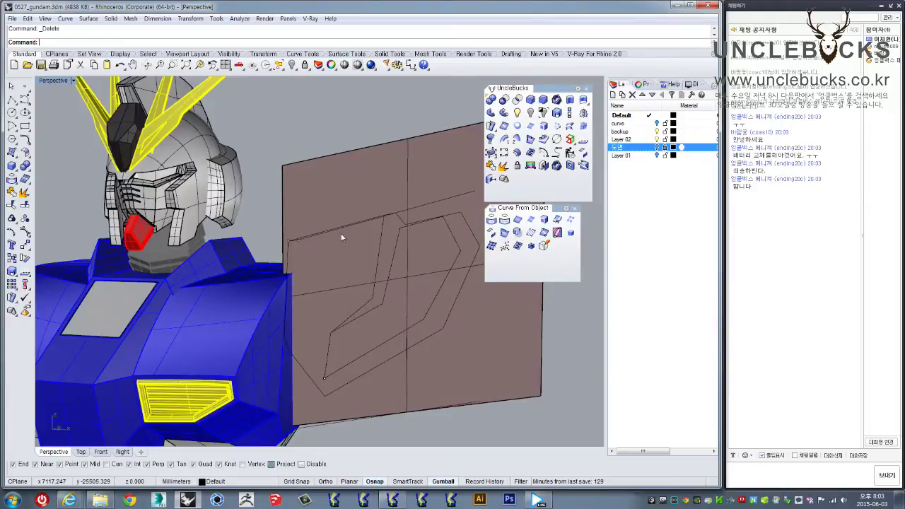
{"action": "mouse_move", "coordinate": [341, 238]}
{"action": "right_mouse_down"}
{"action": "mouse_move", "coordinate": [350, 263]}
{"action": "mouse_move", "coordinate": [389, 201]}
{"action": "right_mouse_up"}
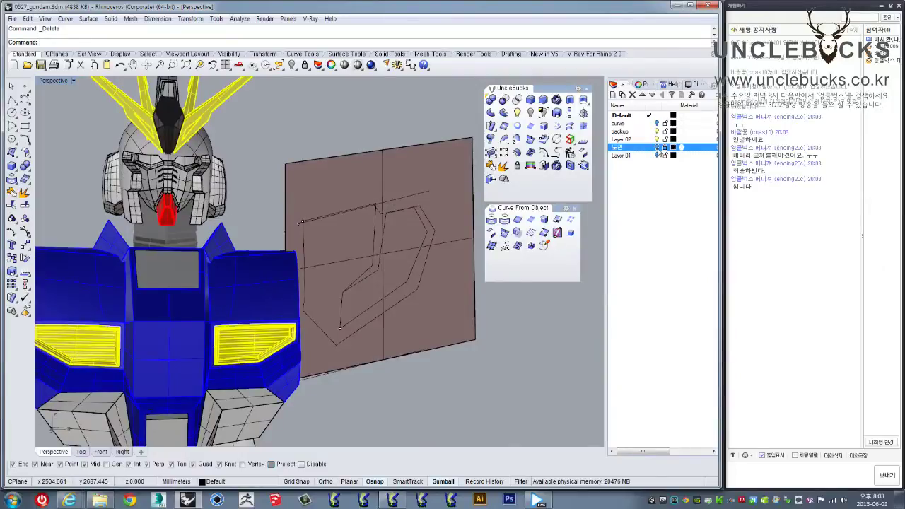
- Turn on the reference drawings layer and orbit out to see the whole setup
{"action": "left_click", "coordinate": [657, 147]}
{"action": "right_click_drag", "start_coordinate": [347, 235], "coordinate": [311, 261]}
{"action": "scroll", "coordinate": [311, 262], "scroll_direction": "down", "scroll_amount": 3}
{"action": "right_click_drag", "start_coordinate": [367, 222], "coordinate": [295, 260]}
- Gumball-drag the brown plane, then undo the move and deselect it
{"action": "left_click", "coordinate": [294, 260]}
{"action": "scroll", "coordinate": [295, 260], "scroll_direction": "up", "scroll_amount": 1}
{"action": "scroll", "coordinate": [295, 260], "scroll_direction": "up", "scroll_amount": 1}
{"action": "left_click_drag", "start_coordinate": [295, 258], "coordinate": [413, 177]}
{"action": "right_click_drag", "start_coordinate": [414, 176], "coordinate": [399, 178]}
{"action": "key", "text": "ctrl+z"}
{"action": "left_click", "coordinate": [349, 145]}
{"action": "right_click_drag", "start_coordinate": [350, 145], "coordinate": [307, 298]}
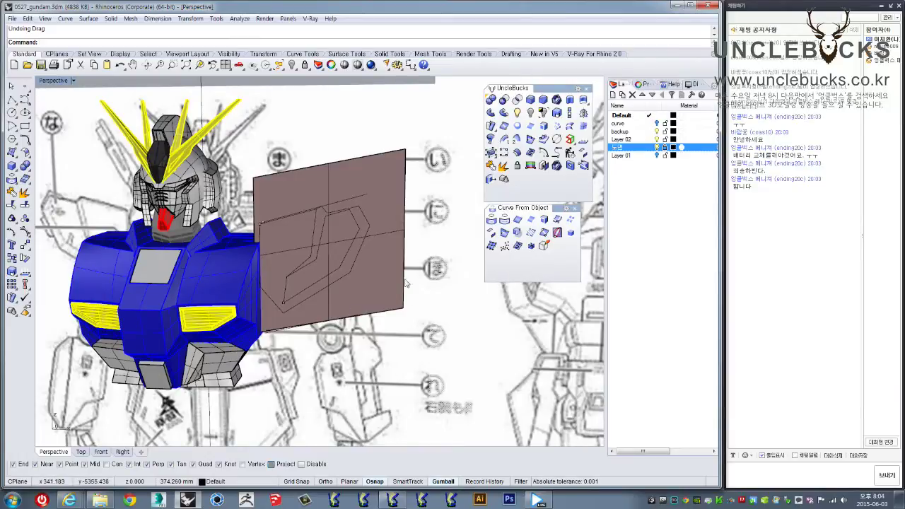
{"action": "mouse_move", "coordinate": [295, 263]}
{"action": "right_mouse_down"}
{"action": "mouse_move", "coordinate": [220, 208]}
{"action": "mouse_move", "coordinate": [252, 210]}
{"action": "mouse_move", "coordinate": [249, 225]}
{"action": "mouse_move", "coordinate": [229, 224]}
{"action": "right_mouse_up"}
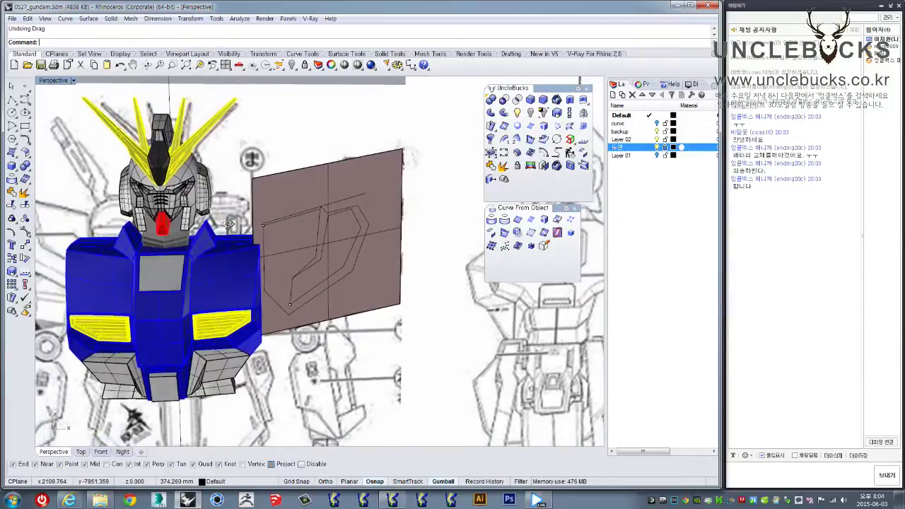
{"action": "mouse_move", "coordinate": [229, 224]}
{"action": "right_mouse_down"}
{"action": "mouse_move", "coordinate": [310, 239]}
{"action": "mouse_move", "coordinate": [298, 195]}
{"action": "right_mouse_up"}
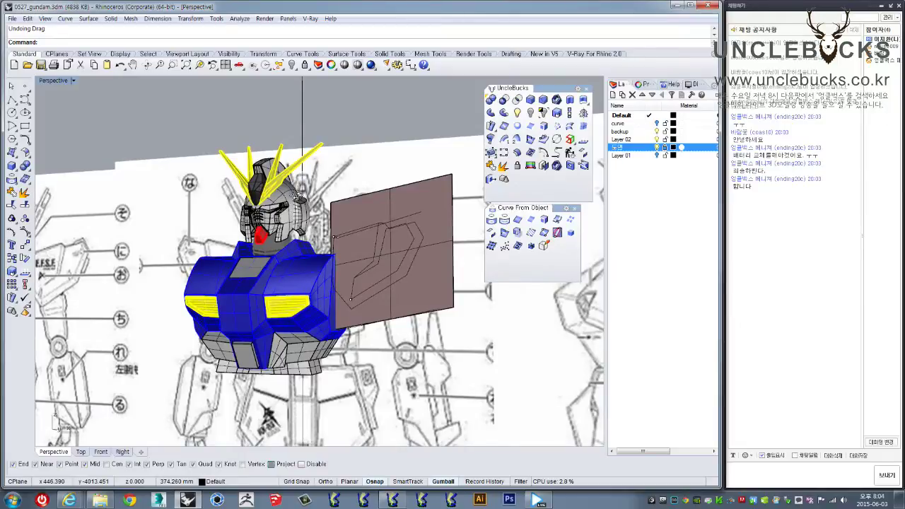
{"action": "right_click_drag", "start_coordinate": [298, 195], "coordinate": [301, 204]}
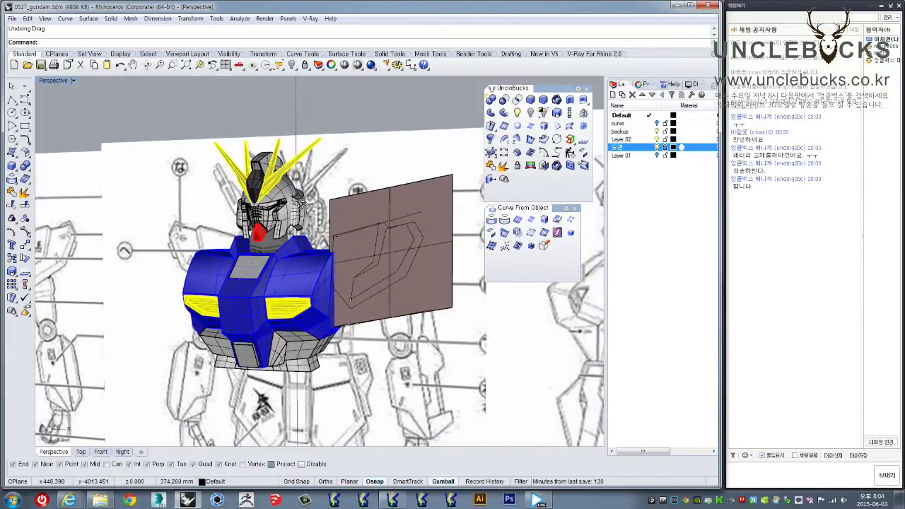
{"action": "mouse_move", "coordinate": [301, 203]}
{"action": "right_mouse_down"}
{"action": "mouse_move", "coordinate": [292, 241]}
{"action": "mouse_move", "coordinate": [347, 267]}
{"action": "right_mouse_up"}
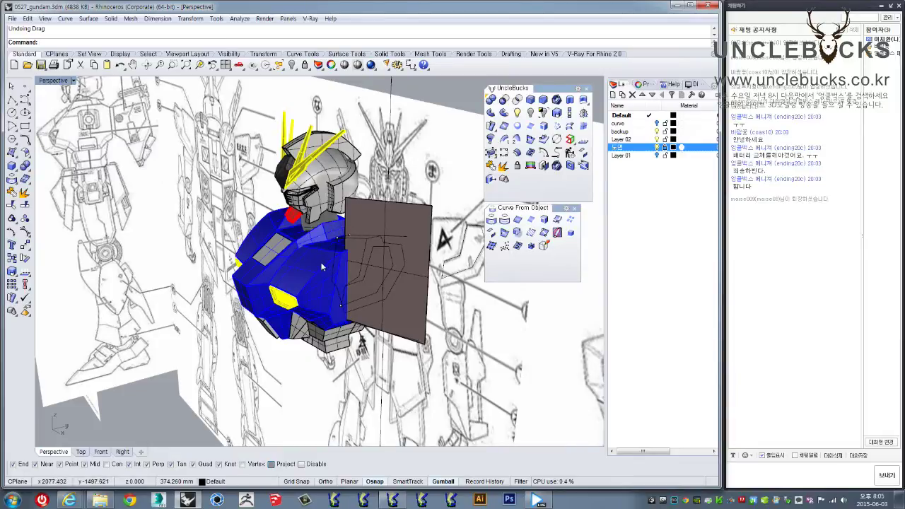
{"action": "mouse_move", "coordinate": [320, 292]}
{"action": "right_mouse_down"}
{"action": "mouse_move", "coordinate": [342, 297]}
{"action": "mouse_move", "coordinate": [345, 321]}
{"action": "right_mouse_up"}
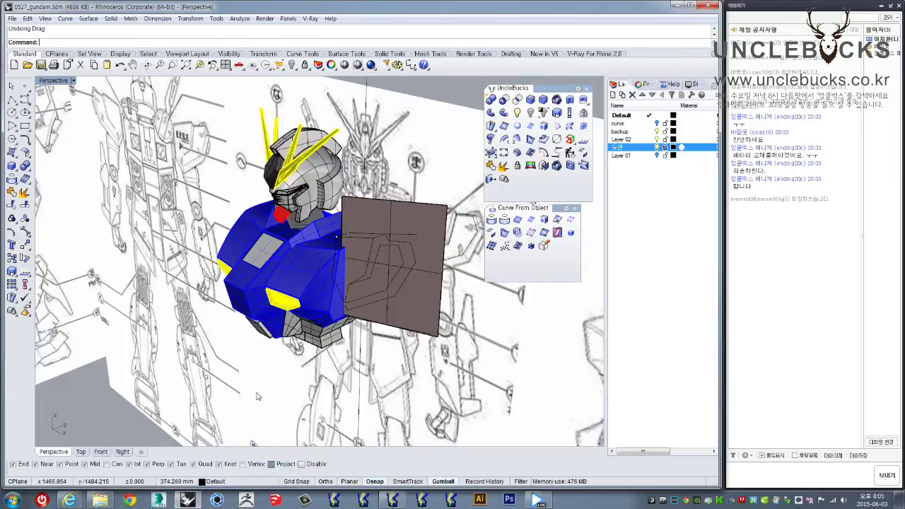
{"action": "right_click_drag", "start_coordinate": [258, 396], "coordinate": [241, 392]}
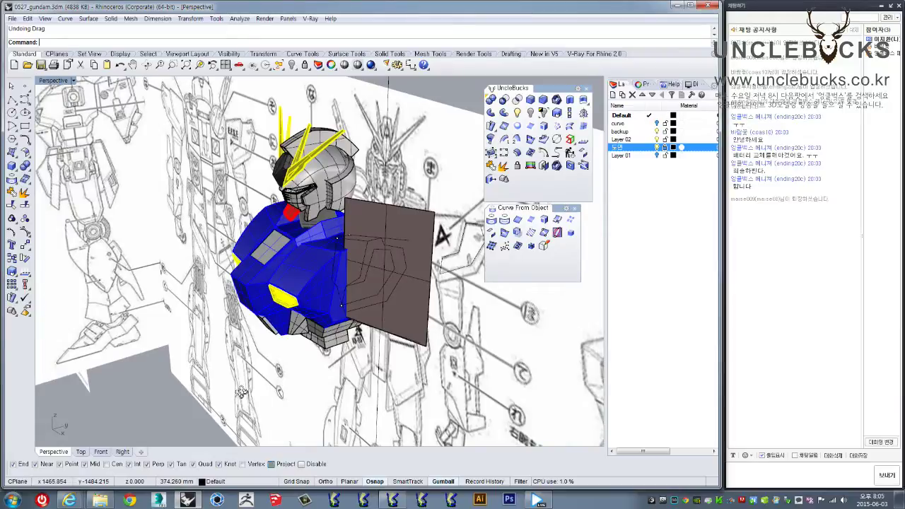
{"action": "right_click_drag", "start_coordinate": [241, 391], "coordinate": [237, 399]}
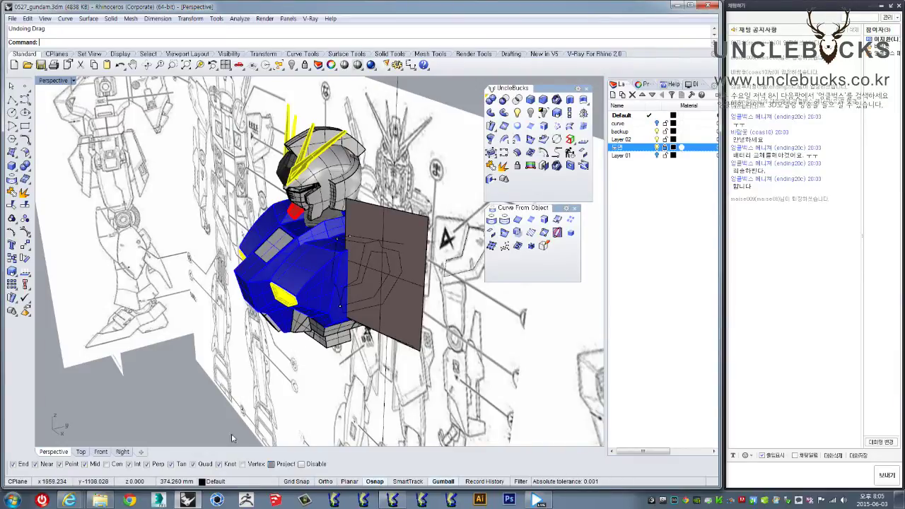
{"action": "left_click", "coordinate": [763, 498]}
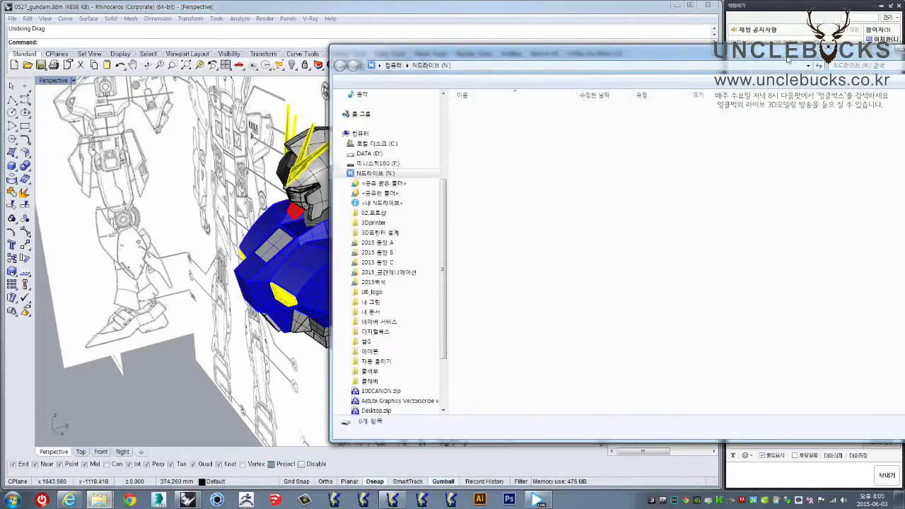
{"action": "key", "text": "alt+F4"}
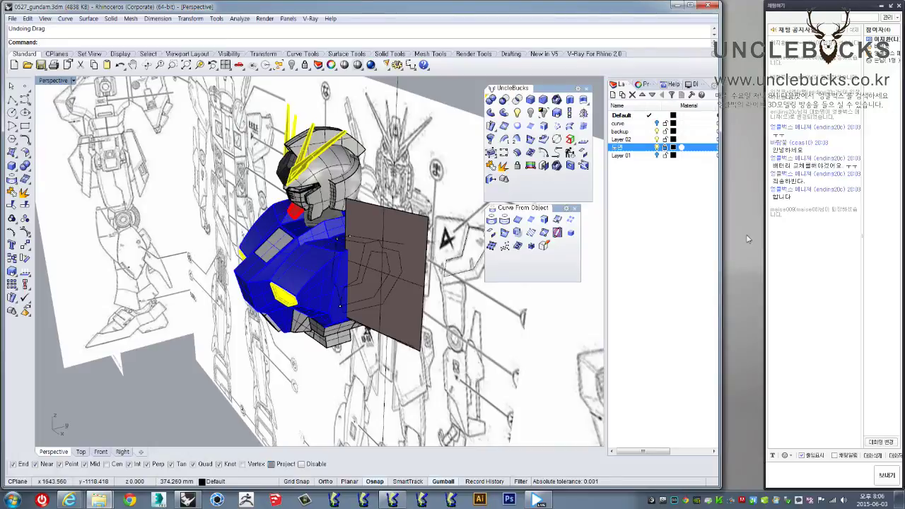
{"action": "right_click_drag", "start_coordinate": [244, 311], "coordinate": [304, 318]}
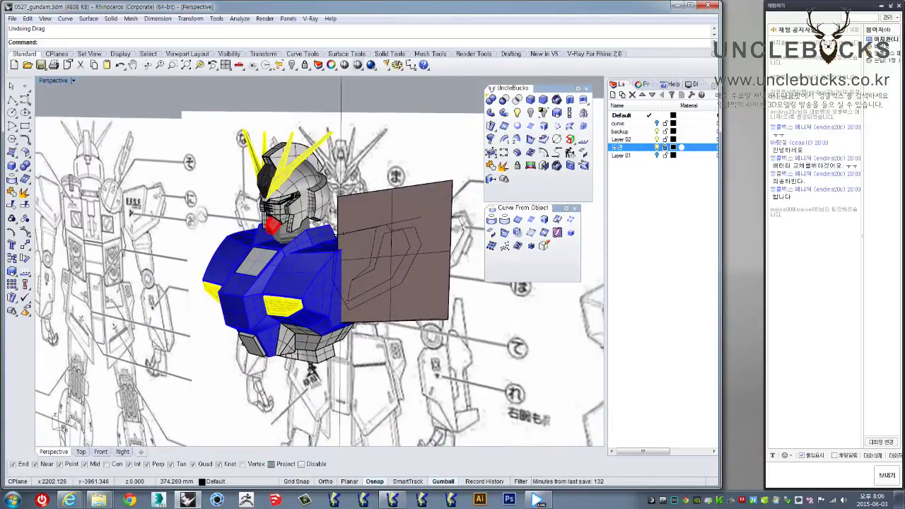
{"action": "key", "text": "alt+Tab"}
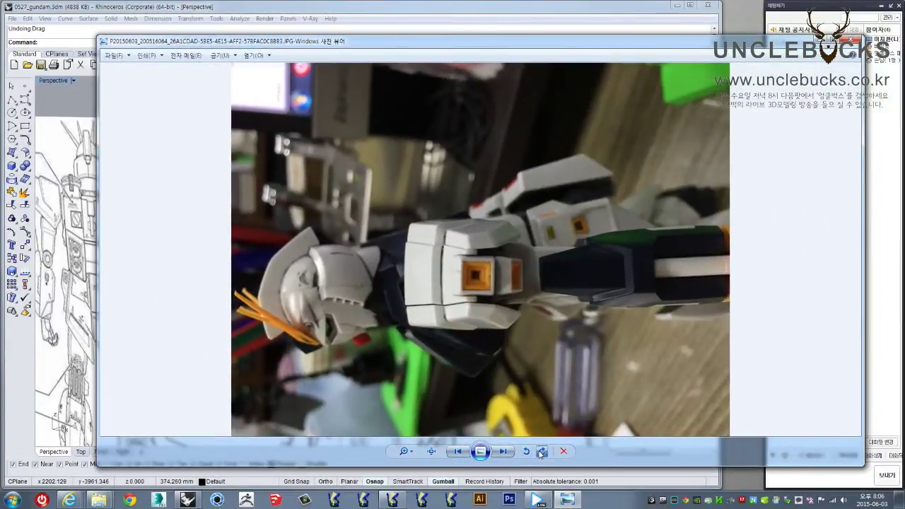
- Rotate the Gundam figure photo clockwise, save it by paging away, and close Photo Viewer
{"action": "left_click", "coordinate": [527, 452]}
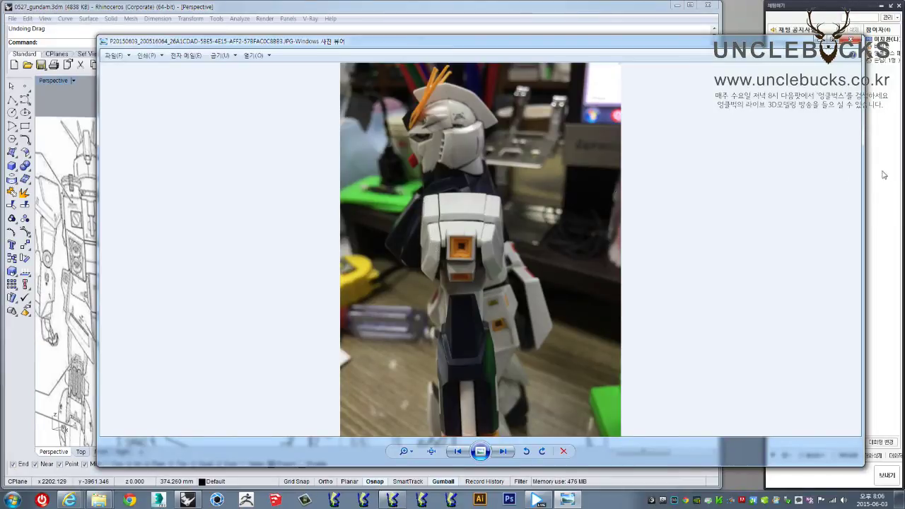
{"action": "left_click", "coordinate": [458, 453]}
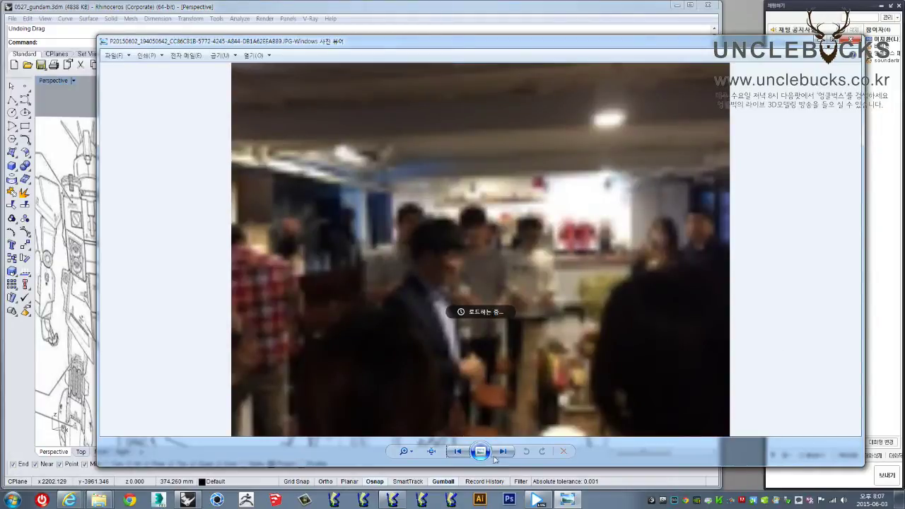
{"action": "left_click", "coordinate": [505, 455]}
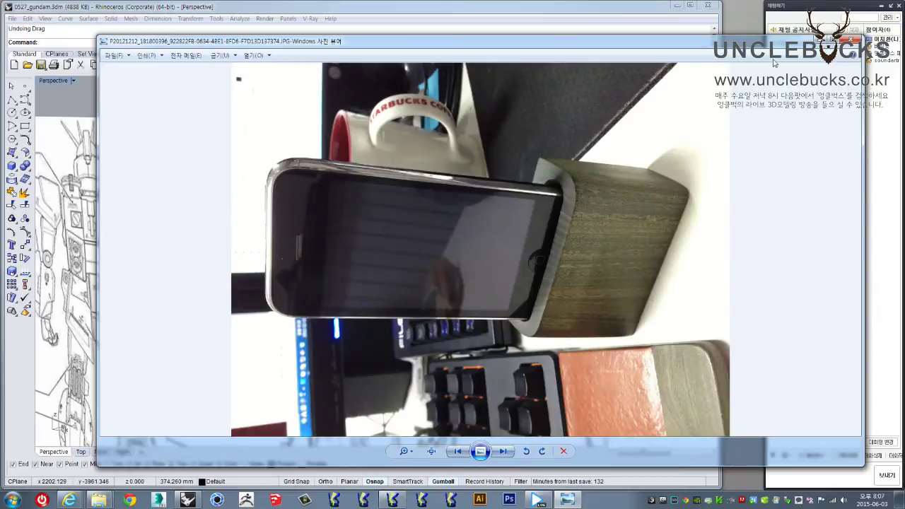
{"action": "left_click", "coordinate": [854, 41]}
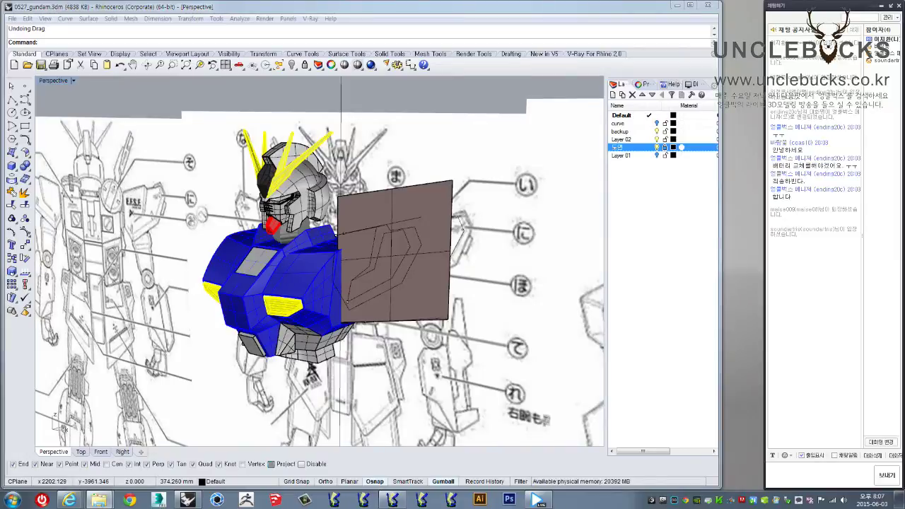
- Return to Rhino and orbit and zoom in on the outline curves on the brown plane
{"action": "left_click", "coordinate": [431, 340]}
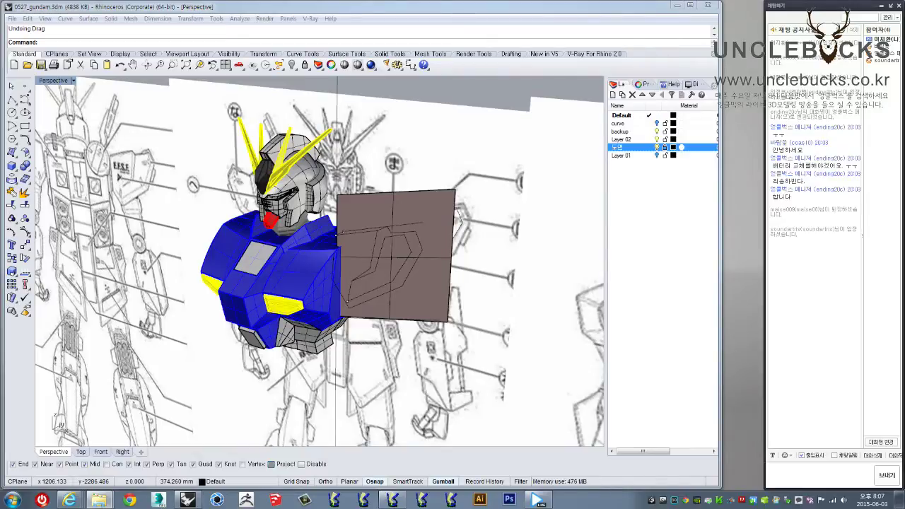
{"action": "key", "text": "alt+Tab"}
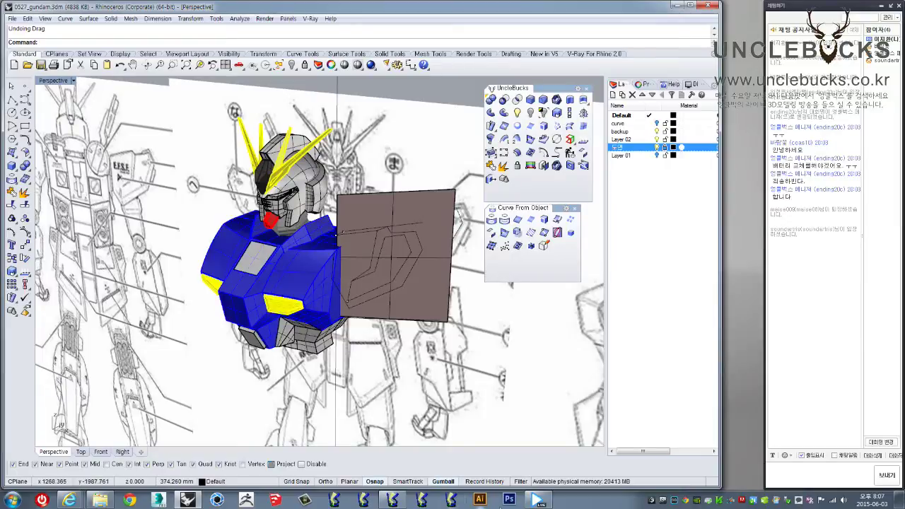
{"action": "scroll", "coordinate": [357, 241], "scroll_direction": "up", "scroll_amount": 2}
{"action": "scroll", "coordinate": [357, 240], "scroll_direction": "up", "scroll_amount": 3}
{"action": "scroll", "coordinate": [288, 273], "scroll_direction": "up", "scroll_amount": 2}
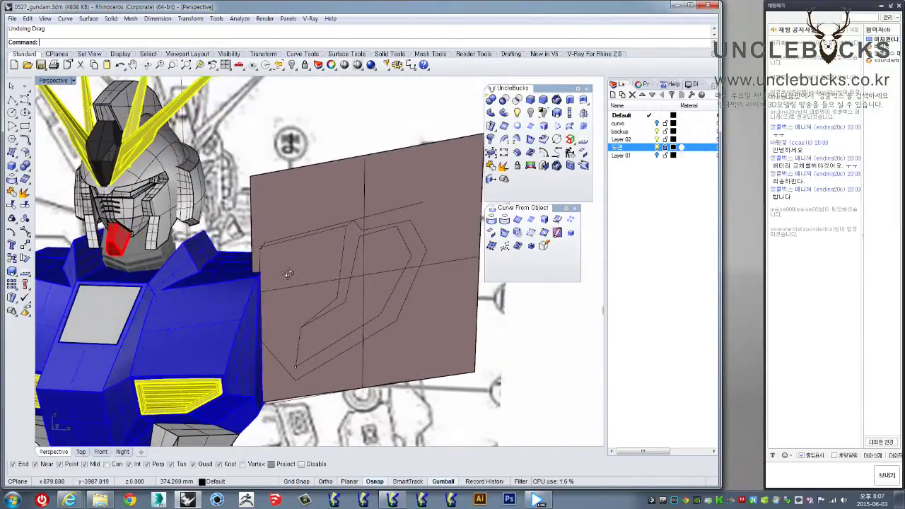
{"action": "right_click_drag", "start_coordinate": [287, 273], "coordinate": [300, 256]}
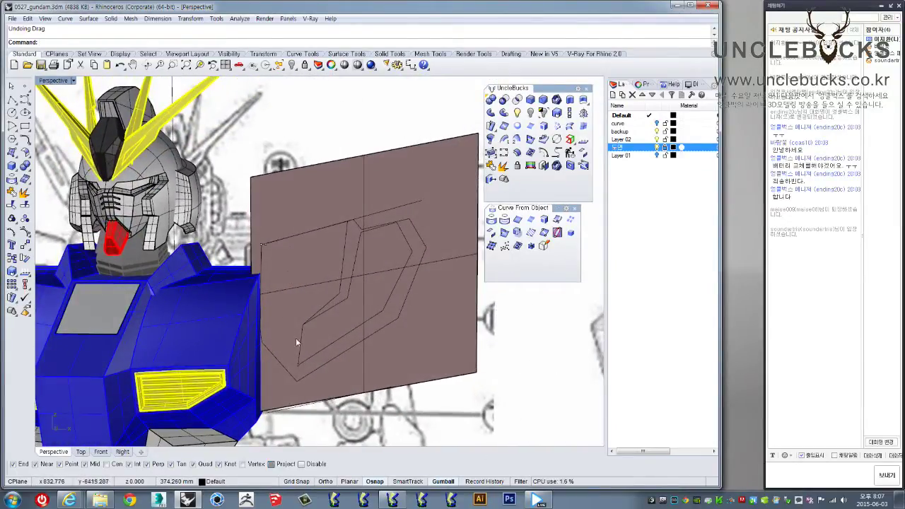
{"action": "mouse_move", "coordinate": [297, 295]}
{"action": "right_mouse_down"}
{"action": "mouse_move", "coordinate": [289, 280]}
{"action": "mouse_move", "coordinate": [296, 270]}
{"action": "right_mouse_up"}
{"action": "mouse_move", "coordinate": [391, 252]}
{"action": "right_mouse_down"}
{"action": "mouse_move", "coordinate": [254, 297]}
{"action": "mouse_move", "coordinate": [291, 243]}
{"action": "right_mouse_up"}
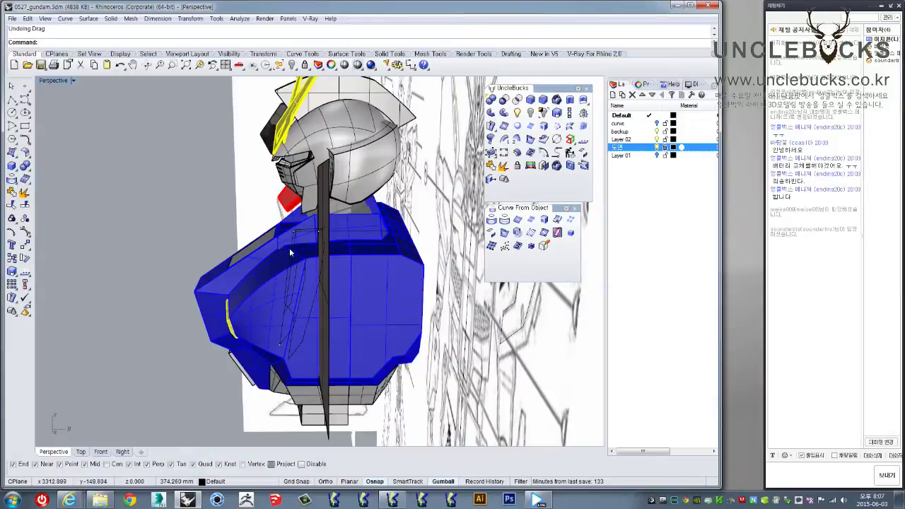
{"action": "mouse_move", "coordinate": [299, 286]}
{"action": "right_mouse_down"}
{"action": "mouse_move", "coordinate": [269, 319]}
{"action": "mouse_move", "coordinate": [321, 229]}
{"action": "right_mouse_up"}
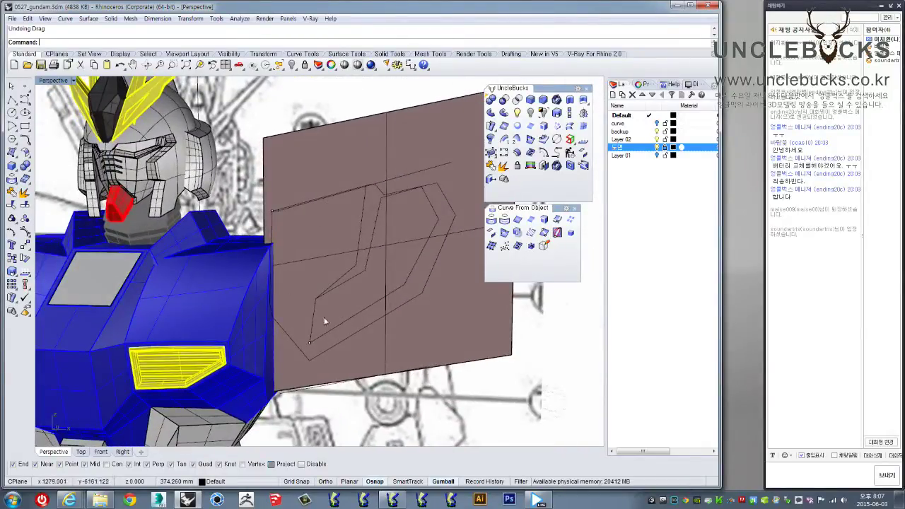
{"action": "scroll", "coordinate": [331, 298], "scroll_direction": "up", "scroll_amount": 5}
{"action": "scroll", "coordinate": [309, 322], "scroll_direction": "up", "scroll_amount": 1}
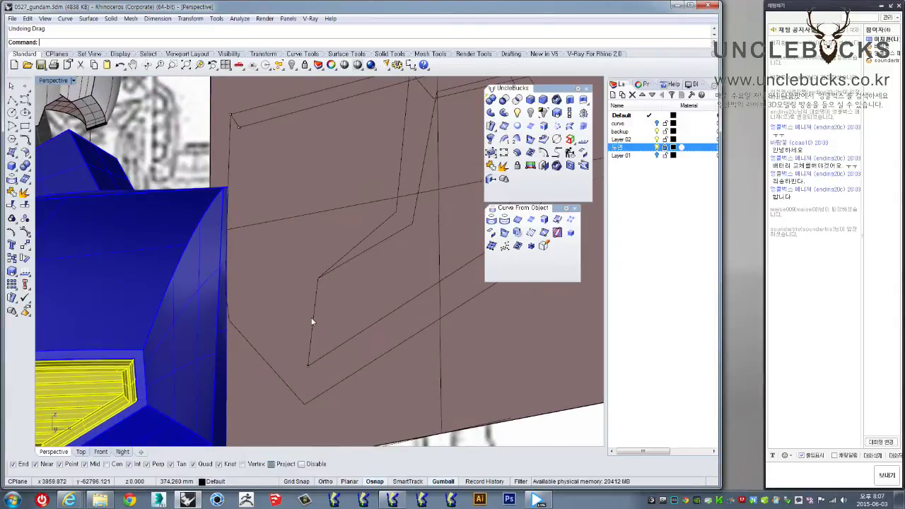
{"action": "mouse_move", "coordinate": [309, 317]}
{"action": "right_mouse_down"}
{"action": "mouse_move", "coordinate": [345, 298]}
{"action": "mouse_move", "coordinate": [312, 197]}
{"action": "right_mouse_up"}
- Restore the face-on view of the brown plane and make a first polyline attempt, then cancel it
{"action": "key", "text": "Home"}
{"action": "key", "text": "Home"}
{"action": "key", "text": "Home"}
{"action": "left_click", "coordinate": [13, 113]}
{"action": "key", "text": "Home"}
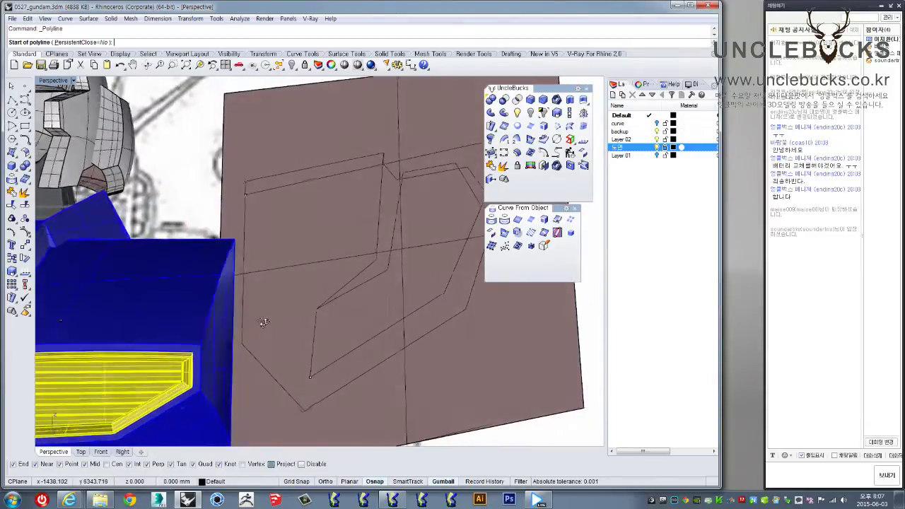
{"action": "key", "text": "Home"}
{"action": "key", "text": "Home"}
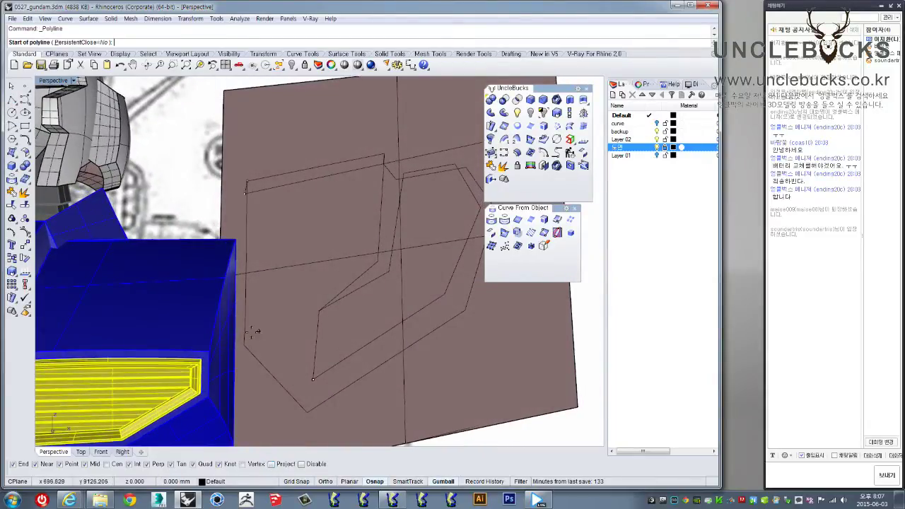
{"action": "key", "text": "Home"}
{"action": "key", "text": "Home"}
{"action": "left_click", "coordinate": [260, 300]}
{"action": "key", "text": "Escape"}
- Draw a connecting line from an outline corner to its matching corner
{"action": "right_click_drag", "start_coordinate": [349, 313], "coordinate": [338, 215]}
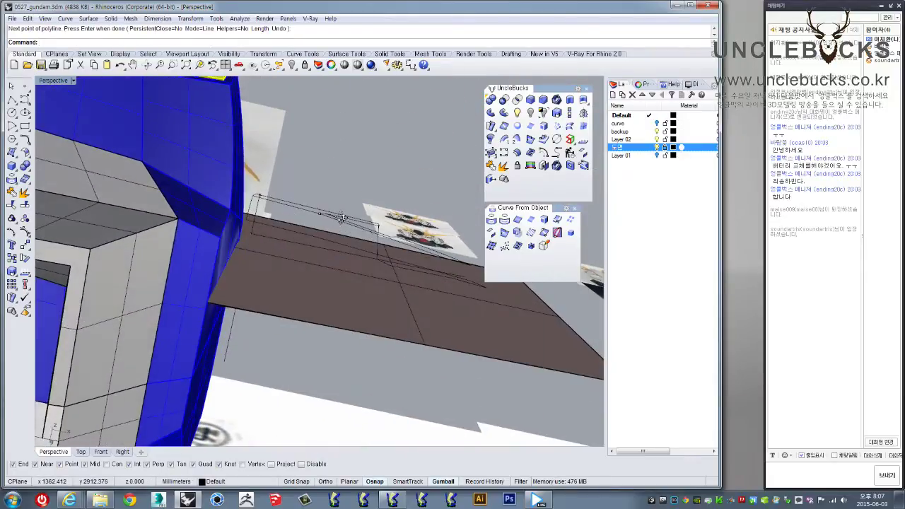
{"action": "mouse_move", "coordinate": [338, 215]}
{"action": "right_mouse_down"}
{"action": "mouse_move", "coordinate": [336, 226]}
{"action": "mouse_move", "coordinate": [292, 244]}
{"action": "right_mouse_up"}
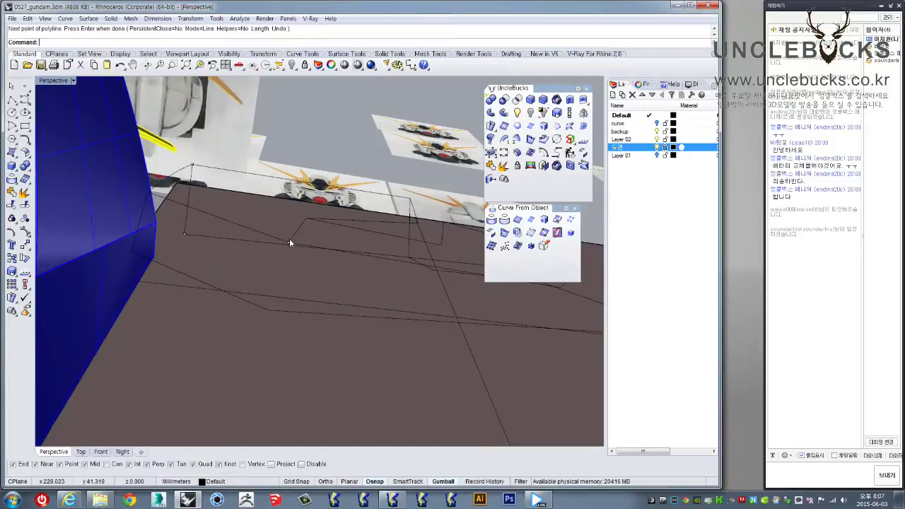
{"action": "mouse_move", "coordinate": [294, 137]}
{"action": "right_mouse_down"}
{"action": "mouse_move", "coordinate": [335, 285]}
{"action": "mouse_move", "coordinate": [313, 243]}
{"action": "mouse_move", "coordinate": [243, 347]}
{"action": "right_mouse_up"}
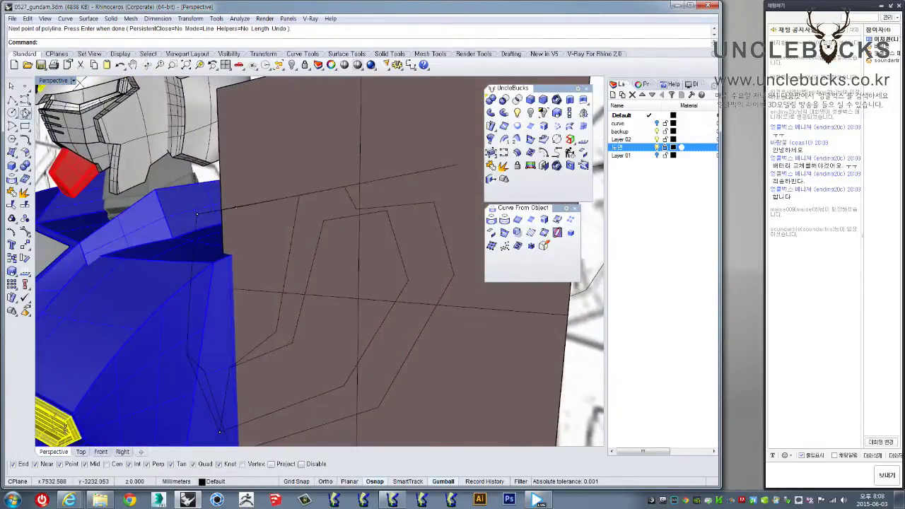
{"action": "left_click", "coordinate": [25, 113]}
{"action": "right_click_drag", "start_coordinate": [289, 198], "coordinate": [309, 210]}
{"action": "left_click", "coordinate": [309, 210]}
{"action": "left_click", "coordinate": [329, 233]}
{"action": "right_click", "coordinate": [285, 338]}
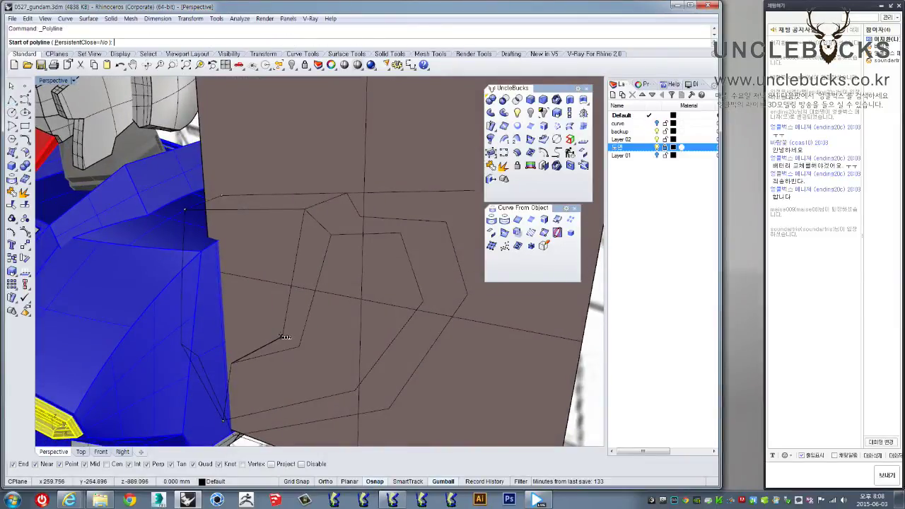
- Draw two more lines joining inner outline corners to their outer counterparts
{"action": "right_click_drag", "start_coordinate": [391, 259], "coordinate": [320, 258]}
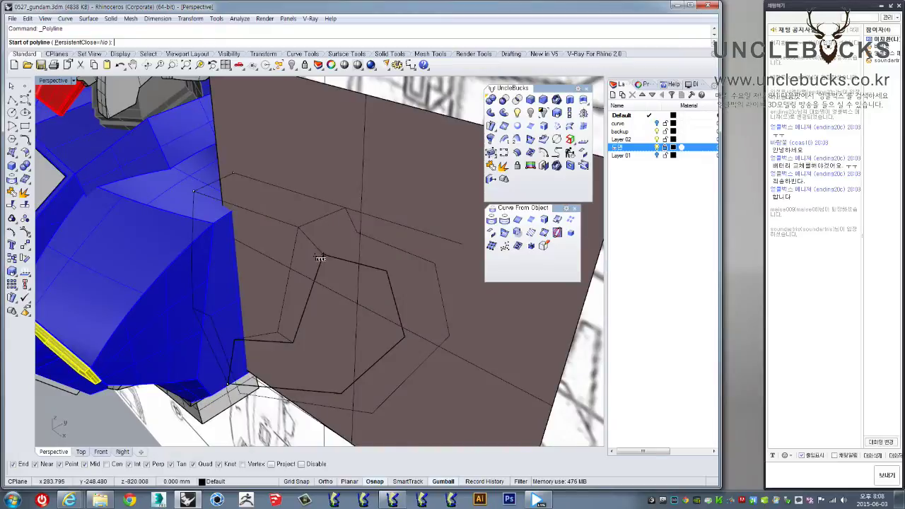
{"action": "left_click", "coordinate": [387, 271]}
{"action": "left_click", "coordinate": [434, 264]}
{"action": "right_click", "coordinate": [438, 265]}
{"action": "right_click", "coordinate": [408, 344]}
{"action": "left_click", "coordinate": [404, 336]}
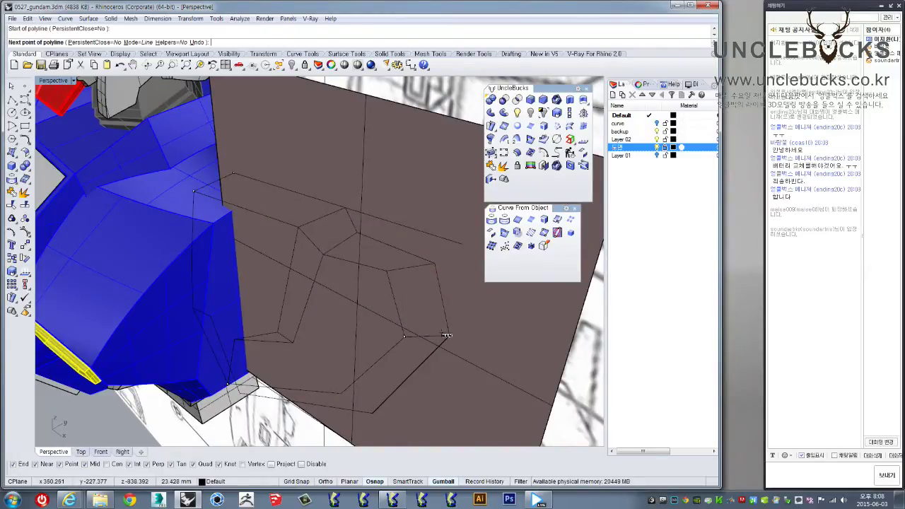
{"action": "mouse_move", "coordinate": [446, 335]}
{"action": "right_mouse_down"}
{"action": "mouse_move", "coordinate": [386, 396]}
{"action": "mouse_move", "coordinate": [311, 346]}
{"action": "right_mouse_up"}
{"action": "left_click", "coordinate": [386, 405]}
{"action": "right_click", "coordinate": [311, 346]}
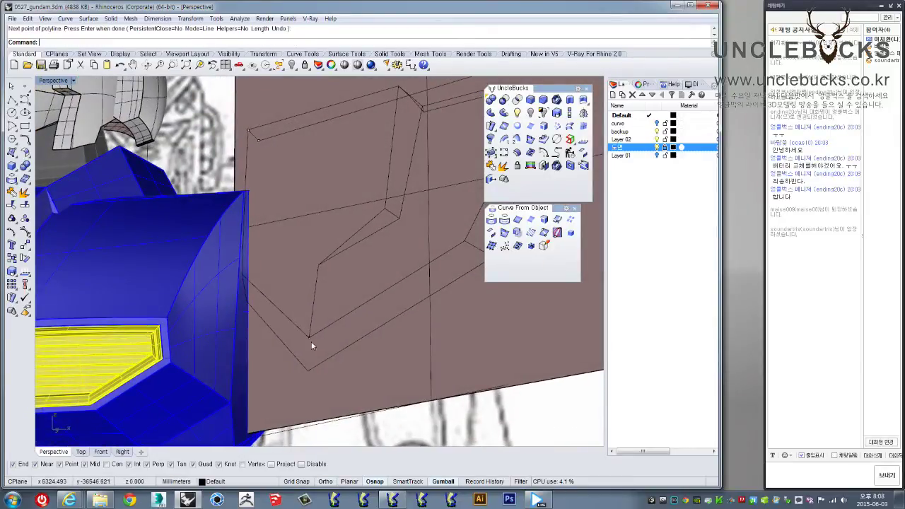
- Start another connecting polyline, then cancel it unfinished
{"action": "right_click", "coordinate": [311, 345]}
{"action": "left_click", "coordinate": [310, 339]}
{"action": "mouse_move", "coordinate": [311, 346]}
{"action": "right_mouse_down"}
{"action": "mouse_move", "coordinate": [316, 359]}
{"action": "mouse_move", "coordinate": [258, 267]}
{"action": "mouse_move", "coordinate": [289, 211]}
{"action": "mouse_move", "coordinate": [247, 205]}
{"action": "mouse_move", "coordinate": [317, 335]}
{"action": "mouse_move", "coordinate": [250, 271]}
{"action": "mouse_move", "coordinate": [309, 263]}
{"action": "mouse_move", "coordinate": [311, 346]}
{"action": "mouse_move", "coordinate": [148, 222]}
{"action": "mouse_move", "coordinate": [137, 283]}
{"action": "mouse_move", "coordinate": [125, 271]}
{"action": "mouse_move", "coordinate": [131, 260]}
{"action": "mouse_move", "coordinate": [274, 271]}
{"action": "mouse_move", "coordinate": [302, 256]}
{"action": "mouse_move", "coordinate": [344, 268]}
{"action": "mouse_move", "coordinate": [375, 243]}
{"action": "mouse_move", "coordinate": [336, 268]}
{"action": "mouse_move", "coordinate": [261, 189]}
{"action": "right_mouse_up"}
{"action": "right_click", "coordinate": [317, 360]}
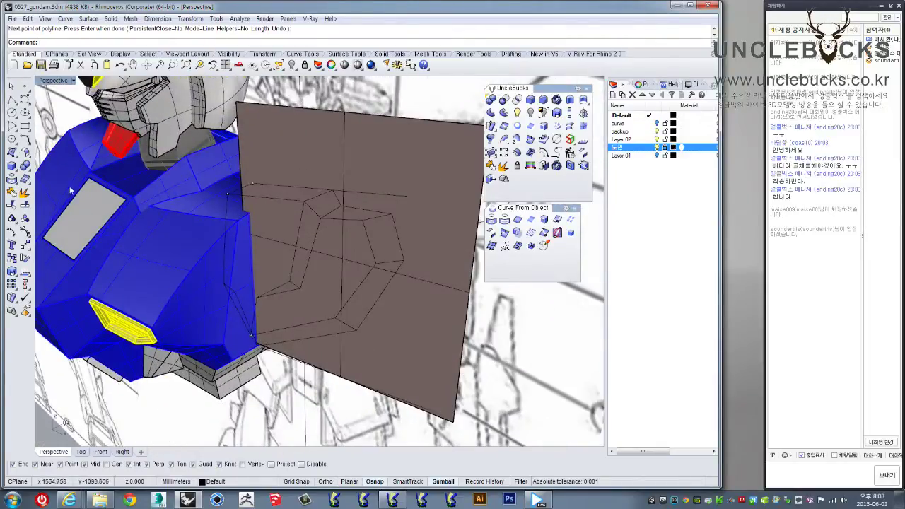
{"action": "key", "text": "Escape"}
- Select the brown reference plane and delete it
{"action": "left_click", "coordinate": [350, 167]}
{"action": "mouse_move", "coordinate": [368, 190]}
{"action": "right_mouse_down"}
{"action": "mouse_move", "coordinate": [387, 193]}
{"action": "mouse_move", "coordinate": [259, 237]}
{"action": "mouse_move", "coordinate": [303, 229]}
{"action": "mouse_move", "coordinate": [253, 198]}
{"action": "mouse_move", "coordinate": [245, 249]}
{"action": "mouse_move", "coordinate": [214, 234]}
{"action": "right_mouse_up"}
{"action": "key", "text": "Delete"}
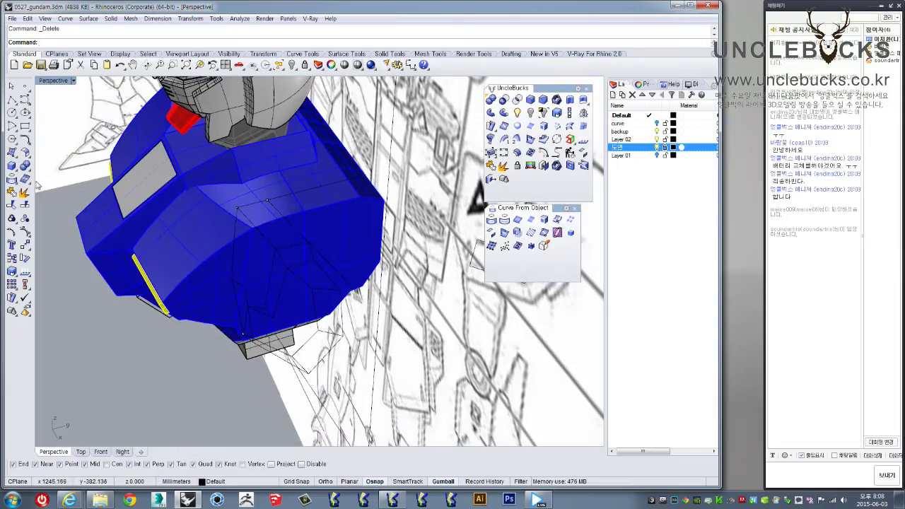
- Orbit around the torso and start Rectangular plane: 3 points from the Plane flyout
{"action": "right_click_drag", "start_coordinate": [37, 186], "coordinate": [124, 238]}
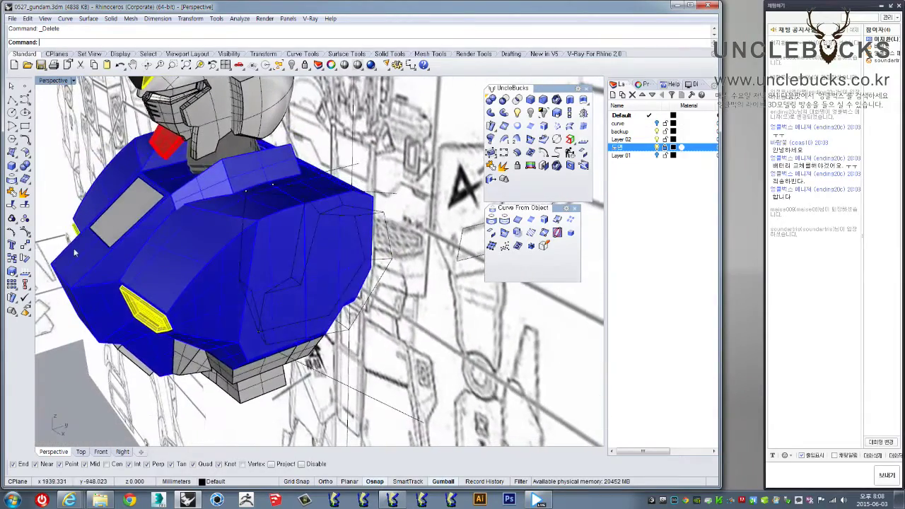
{"action": "mouse_move", "coordinate": [243, 205]}
{"action": "right_mouse_down"}
{"action": "mouse_move", "coordinate": [181, 259]}
{"action": "mouse_move", "coordinate": [2, 155]}
{"action": "right_mouse_up"}
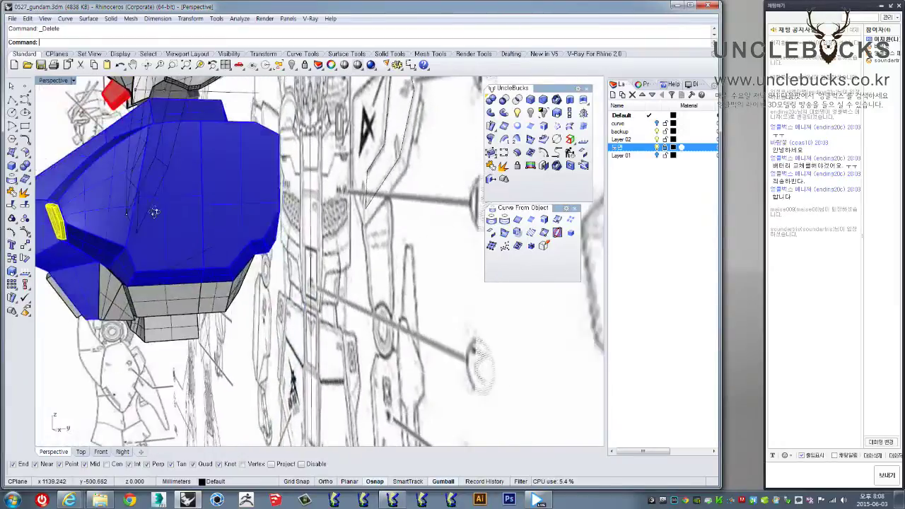
{"action": "left_click", "coordinate": [11, 152]}
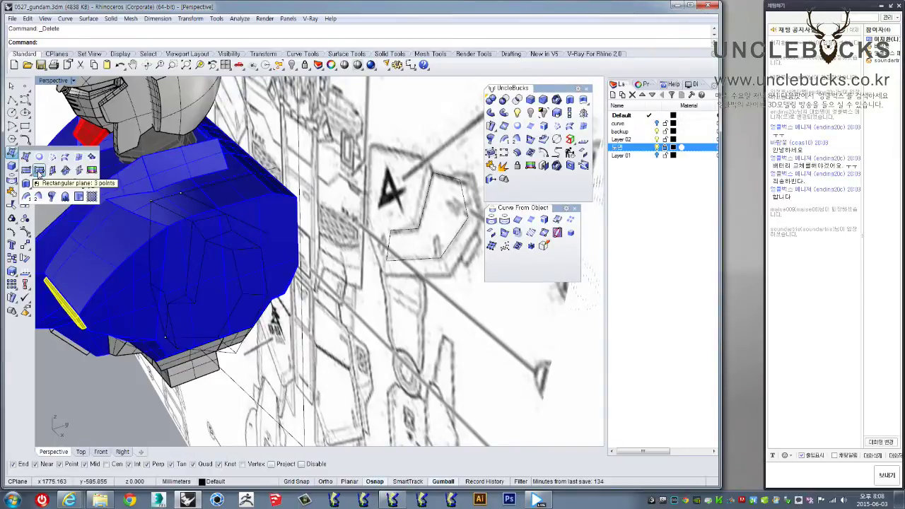
{"action": "left_click", "coordinate": [39, 170]}
- Turn off the blueprint reference layer and cancel the pending plane command
{"action": "right_click_drag", "start_coordinate": [174, 232], "coordinate": [262, 222]}
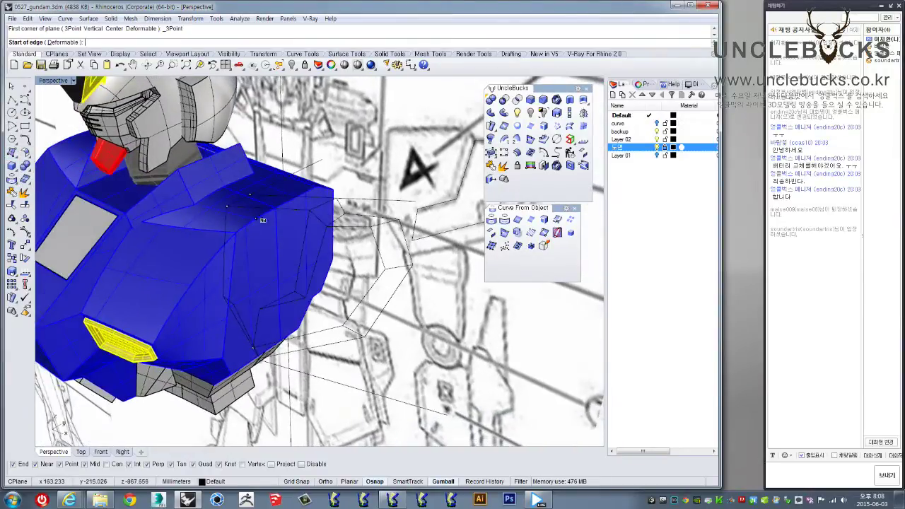
{"action": "right_click_drag", "start_coordinate": [329, 362], "coordinate": [347, 337]}
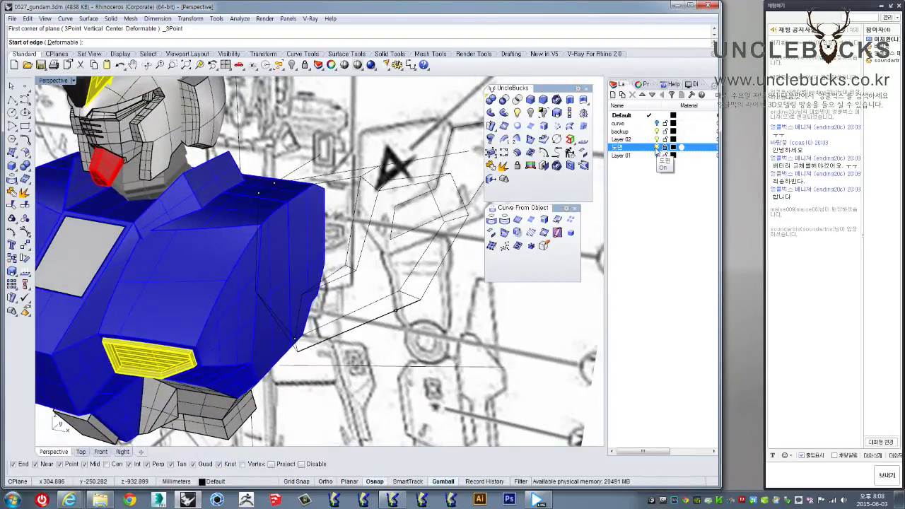
{"action": "left_click", "coordinate": [657, 147]}
{"action": "scroll", "coordinate": [273, 265], "scroll_direction": "up", "scroll_amount": 2}
{"action": "mouse_move", "coordinate": [273, 264]}
{"action": "right_mouse_down"}
{"action": "mouse_move", "coordinate": [268, 250]}
{"action": "mouse_move", "coordinate": [311, 234]}
{"action": "mouse_move", "coordinate": [329, 188]}
{"action": "right_mouse_up"}
{"action": "key", "text": "Escape"}
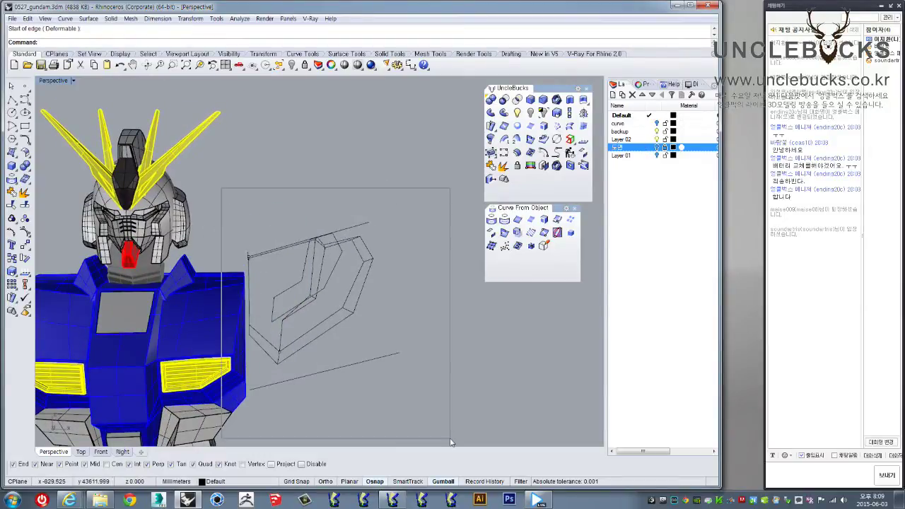
- Window-select the armor curves and hide all other objects
{"action": "left_click_drag", "start_coordinate": [451, 442], "coordinate": [450, 438]}
{"action": "right_click_drag", "start_coordinate": [403, 388], "coordinate": [529, 161]}
{"action": "left_click", "coordinate": [542, 113]}
{"action": "mouse_move", "coordinate": [398, 233]}
{"action": "right_mouse_down"}
{"action": "mouse_move", "coordinate": [303, 309]}
{"action": "mouse_move", "coordinate": [222, 342]}
{"action": "mouse_move", "coordinate": [237, 267]}
{"action": "mouse_move", "coordinate": [212, 338]}
{"action": "mouse_move", "coordinate": [71, 161]}
{"action": "right_mouse_up"}
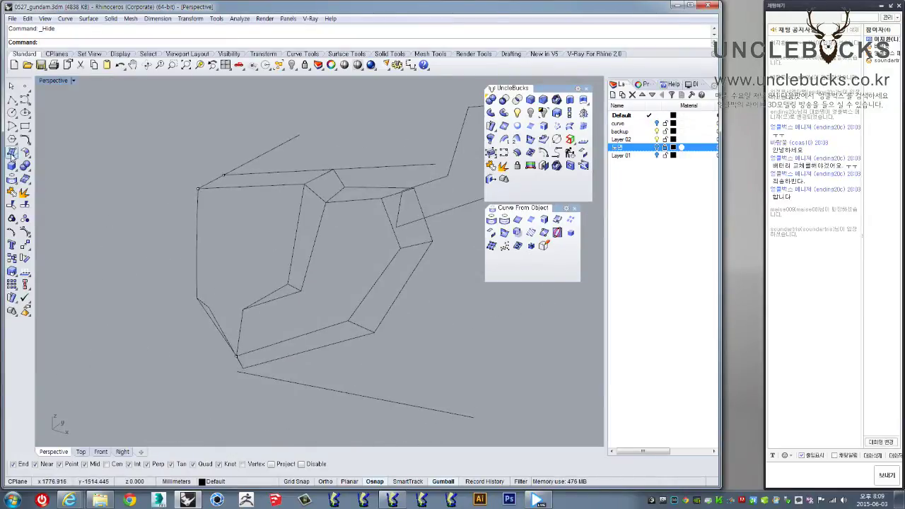
- Draw a 3-point rectangular plane spanning the armor outline curves and select it
{"action": "left_click", "coordinate": [12, 155]}
{"action": "left_click", "coordinate": [39, 172]}
{"action": "mouse_move", "coordinate": [236, 216]}
{"action": "right_mouse_down"}
{"action": "mouse_move", "coordinate": [251, 202]}
{"action": "mouse_move", "coordinate": [215, 185]}
{"action": "mouse_move", "coordinate": [216, 364]}
{"action": "mouse_move", "coordinate": [219, 333]}
{"action": "mouse_move", "coordinate": [248, 275]}
{"action": "mouse_move", "coordinate": [297, 290]}
{"action": "mouse_move", "coordinate": [212, 424]}
{"action": "right_mouse_up"}
{"action": "left_click", "coordinate": [216, 185]}
{"action": "left_click", "coordinate": [213, 404]}
{"action": "mouse_move", "coordinate": [289, 328]}
{"action": "right_mouse_down"}
{"action": "mouse_move", "coordinate": [375, 273]}
{"action": "mouse_move", "coordinate": [382, 338]}
{"action": "mouse_move", "coordinate": [364, 359]}
{"action": "mouse_move", "coordinate": [211, 289]}
{"action": "right_mouse_up"}
{"action": "left_click", "coordinate": [380, 266]}
{"action": "left_click", "coordinate": [347, 345]}
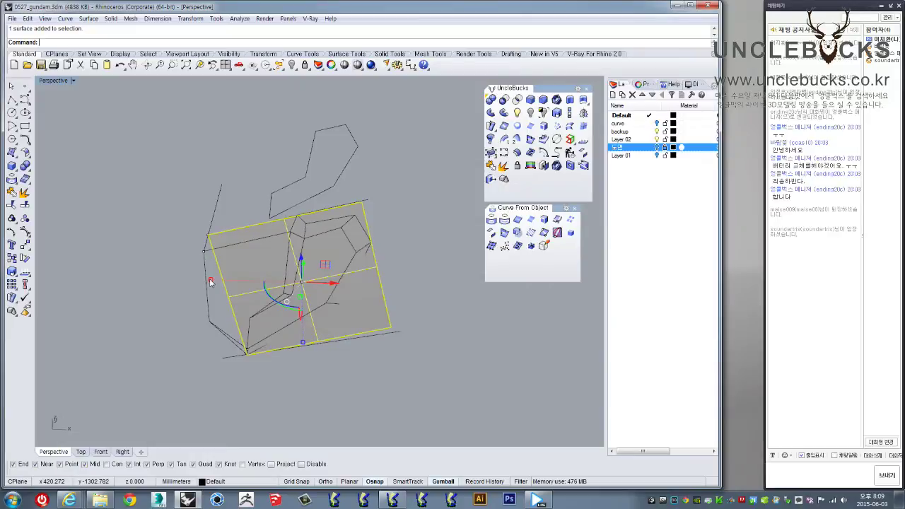
- Stretch the plane with the gumball until it extends beyond the armor outlines, undoing misfires
{"action": "mouse_move", "coordinate": [209, 282]}
{"action": "left_mouse_down"}
{"action": "mouse_move", "coordinate": [147, 265]}
{"action": "mouse_move", "coordinate": [181, 283]}
{"action": "left_mouse_up"}
{"action": "key", "text": "ctrl+z"}
{"action": "right_click_drag", "start_coordinate": [282, 339], "coordinate": [300, 350]}
{"action": "left_click_drag", "start_coordinate": [304, 348], "coordinate": [304, 374]}
{"action": "key", "text": "ctrl+z"}
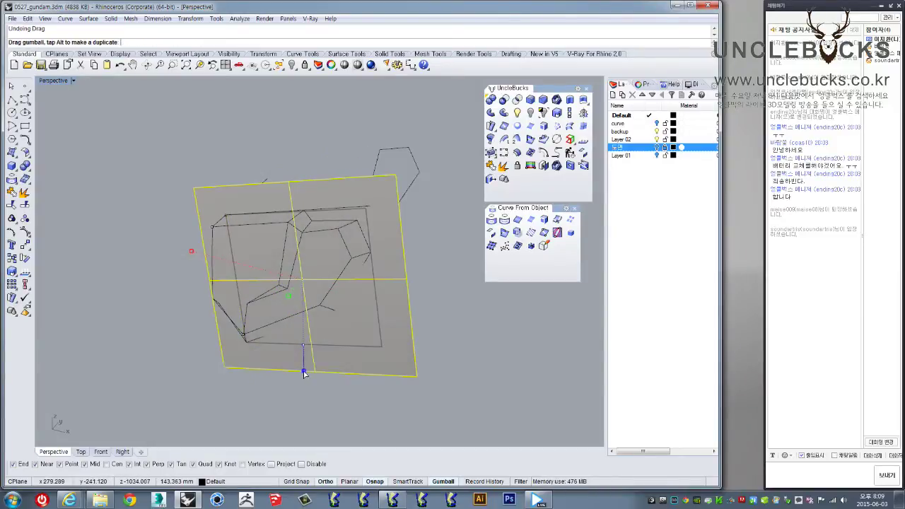
{"action": "left_click_drag", "start_coordinate": [304, 373], "coordinate": [304, 429]}
{"action": "mouse_move", "coordinate": [303, 429]}
{"action": "right_mouse_down"}
{"action": "mouse_move", "coordinate": [359, 258]}
{"action": "mouse_move", "coordinate": [378, 274]}
{"action": "mouse_move", "coordinate": [366, 280]}
{"action": "right_mouse_up"}
- Clear the selection, pick an outline curve, and restore the four-viewport layout
{"action": "key", "text": "Escape"}
{"action": "left_click", "coordinate": [364, 241]}
{"action": "double_click", "coordinate": [48, 82]}
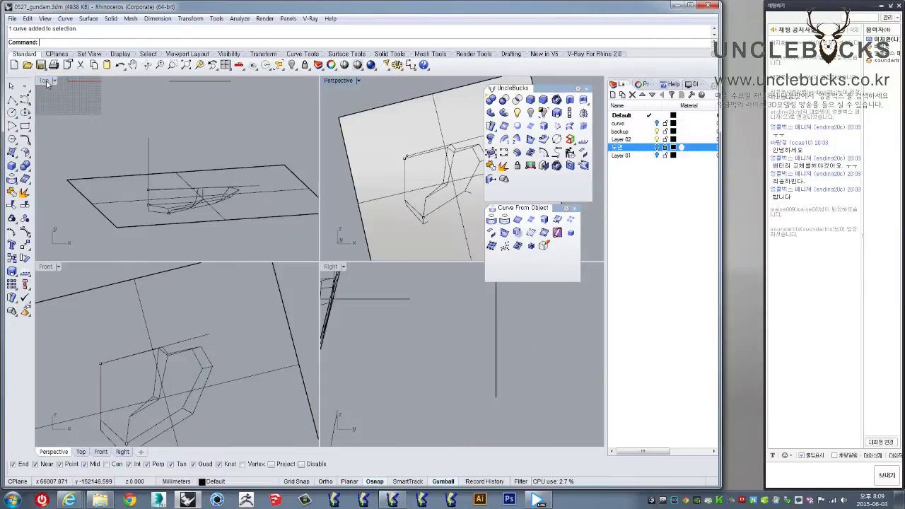
- Maximize the Front view and zoom to fit the model
{"action": "left_click", "coordinate": [73, 287]}
{"action": "key", "text": "ctrl+m"}
{"action": "scroll", "coordinate": [130, 229], "scroll_direction": "down", "scroll_amount": 2}
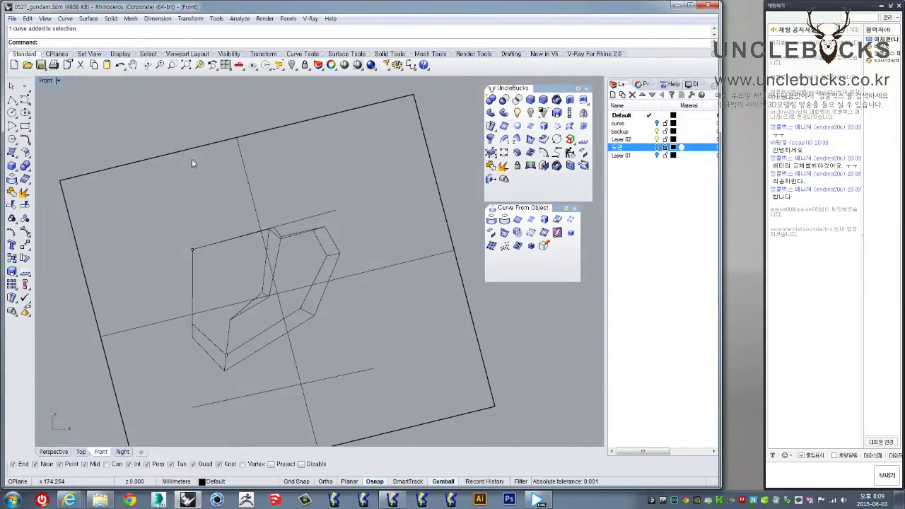
{"action": "scroll", "coordinate": [255, 248], "scroll_direction": "up", "scroll_amount": 2}
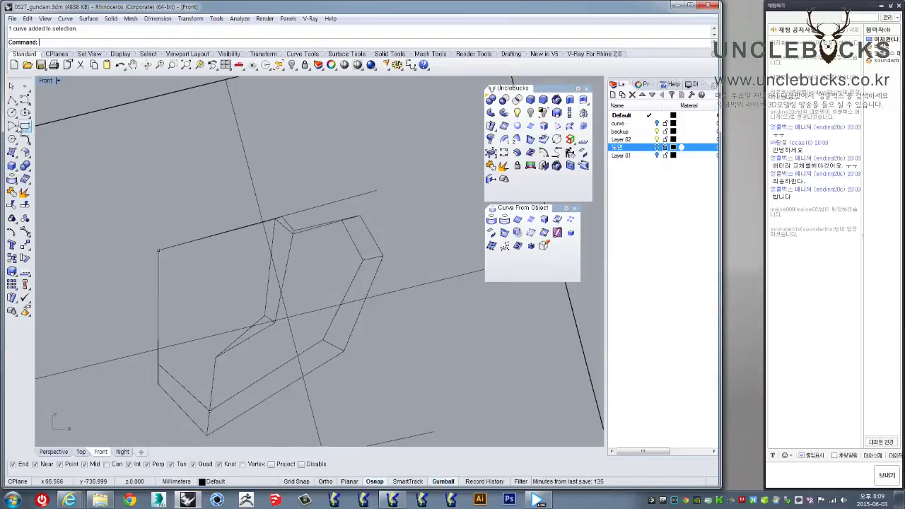
- Start a polyline at the outline's corner and add points at the following corners
{"action": "left_click", "coordinate": [12, 101]}
{"action": "scroll", "coordinate": [190, 229], "scroll_direction": "up", "scroll_amount": 3}
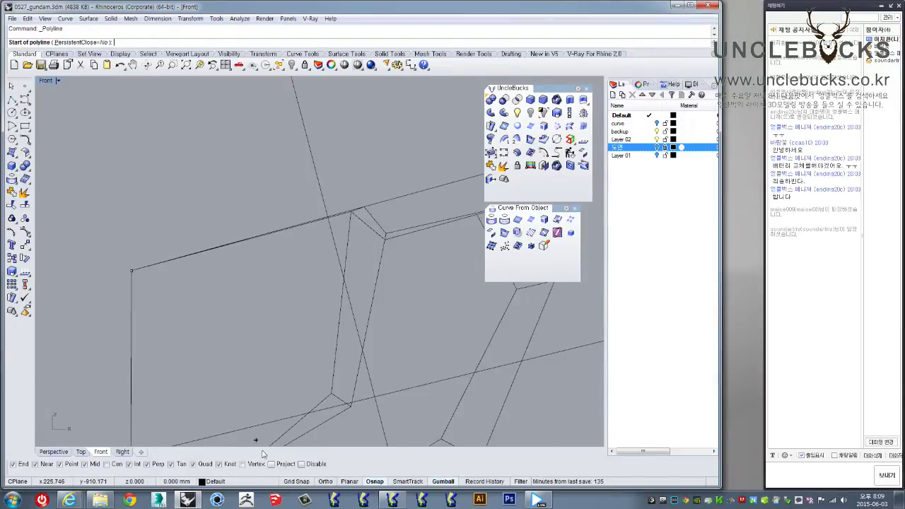
{"action": "scroll", "coordinate": [183, 280], "scroll_direction": "up", "scroll_amount": 2}
{"action": "scroll", "coordinate": [106, 273], "scroll_direction": "up", "scroll_amount": 2}
{"action": "scroll", "coordinate": [117, 273], "scroll_direction": "up", "scroll_amount": 1}
{"action": "right_click_drag", "start_coordinate": [127, 290], "coordinate": [137, 304]}
{"action": "left_click", "coordinate": [127, 305]}
{"action": "scroll", "coordinate": [191, 229], "scroll_direction": "down", "scroll_amount": 3}
{"action": "scroll", "coordinate": [317, 182], "scroll_direction": "down", "scroll_amount": 2}
{"action": "right_click_drag", "start_coordinate": [316, 182], "coordinate": [226, 257]}
{"action": "scroll", "coordinate": [313, 252], "scroll_direction": "up", "scroll_amount": 2}
{"action": "scroll", "coordinate": [313, 243], "scroll_direction": "up", "scroll_amount": 2}
{"action": "scroll", "coordinate": [371, 222], "scroll_direction": "up", "scroll_amount": 1}
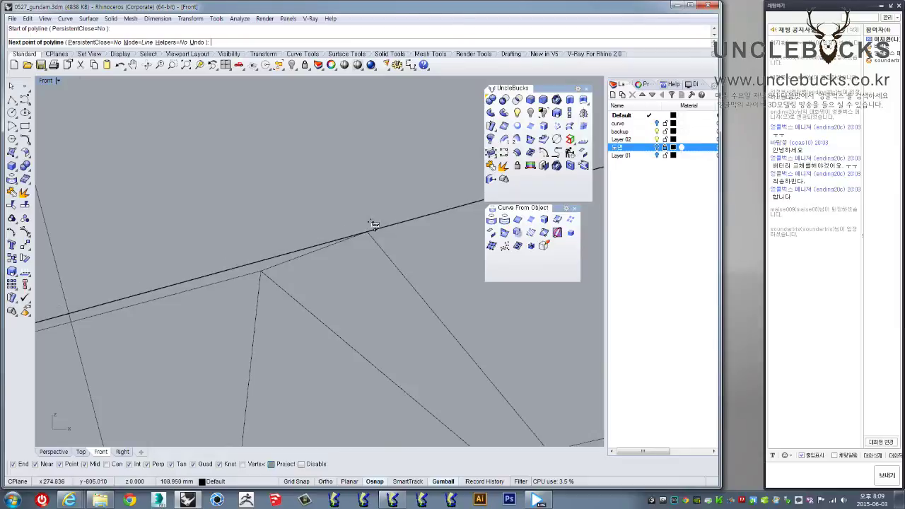
{"action": "left_click", "coordinate": [369, 226]}
{"action": "left_click", "coordinate": [378, 252]}
- Close the outline polyline back at its start point
{"action": "scroll", "coordinate": [382, 248], "scroll_direction": "down", "scroll_amount": 2}
{"action": "right_click_drag", "start_coordinate": [394, 242], "coordinate": [346, 250]}
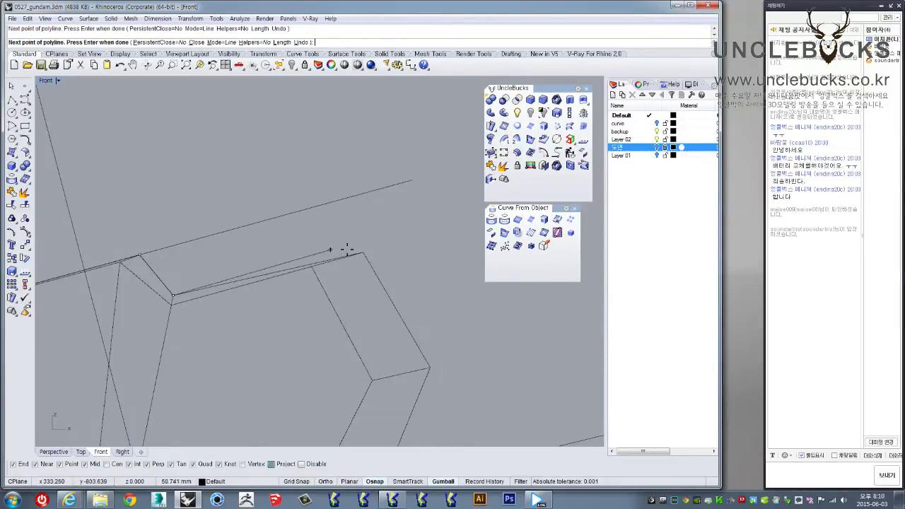
{"action": "scroll", "coordinate": [427, 362], "scroll_direction": "down", "scroll_amount": 1}
{"action": "scroll", "coordinate": [404, 313], "scroll_direction": "down", "scroll_amount": 2}
{"action": "scroll", "coordinate": [417, 297], "scroll_direction": "down", "scroll_amount": 1}
{"action": "scroll", "coordinate": [303, 353], "scroll_direction": "up", "scroll_amount": 2}
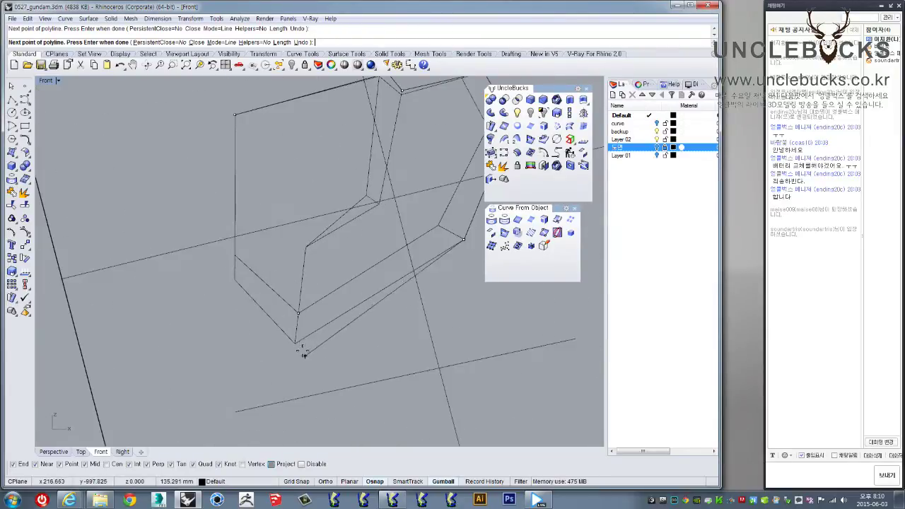
{"action": "left_click", "coordinate": [232, 114]}
{"action": "scroll", "coordinate": [242, 117], "scroll_direction": "down", "scroll_amount": 3}
{"action": "right_click_drag", "start_coordinate": [245, 200], "coordinate": [341, 182]}
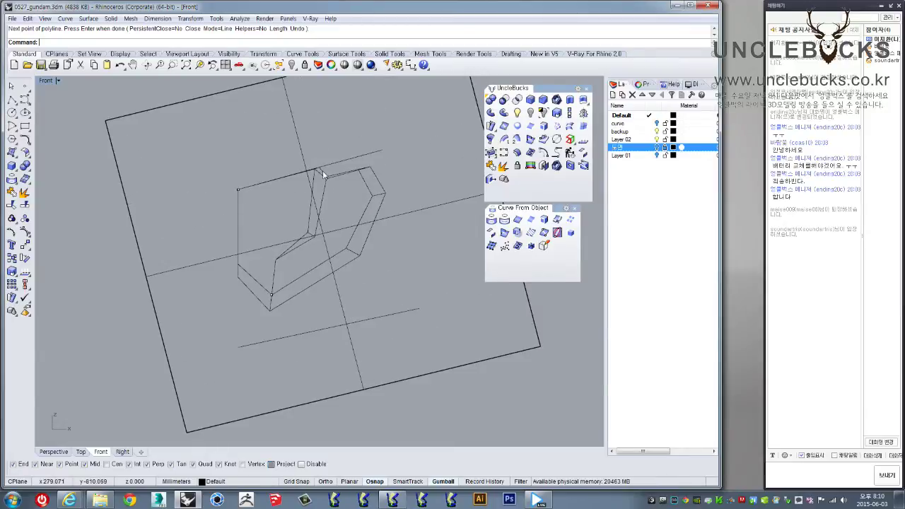
- Select the closed outline polyline from the overlapping candidates
{"action": "left_click", "coordinate": [322, 170]}
{"action": "left_click", "coordinate": [411, 303]}
{"action": "scroll", "coordinate": [358, 247], "scroll_direction": "down", "scroll_amount": 2}
{"action": "scroll", "coordinate": [169, 145], "scroll_direction": "up", "scroll_amount": 3}
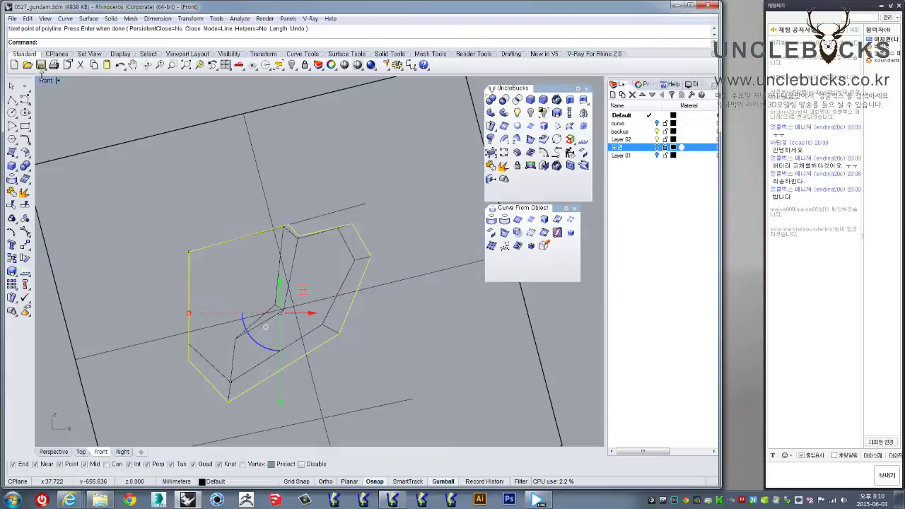
- Select the closed faceted outline curve from among overlapping curves in the maximized Front view
{"action": "double_click", "coordinate": [45, 80]}
{"action": "mouse_move", "coordinate": [383, 132]}
{"action": "right_mouse_down"}
{"action": "mouse_move", "coordinate": [408, 180]}
{"action": "mouse_move", "coordinate": [422, 183]}
{"action": "right_mouse_up"}
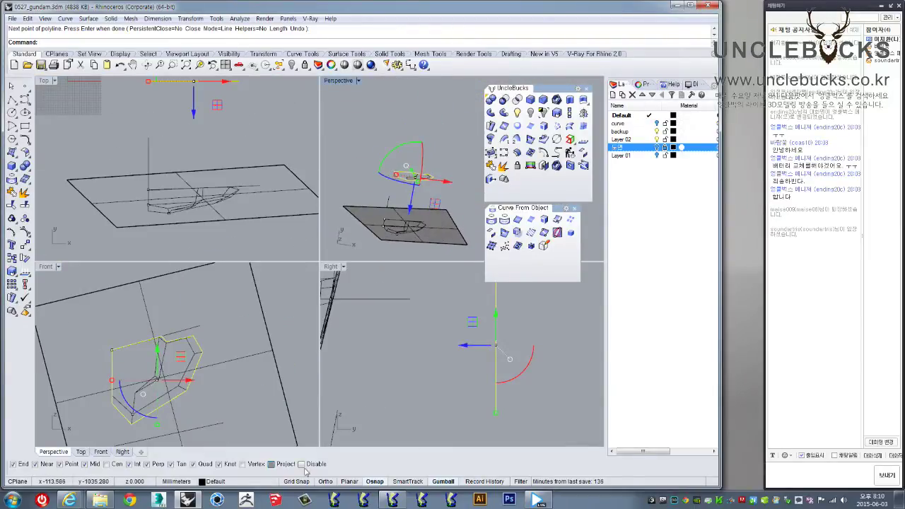
{"action": "scroll", "coordinate": [140, 167], "scroll_direction": "down", "scroll_amount": 3}
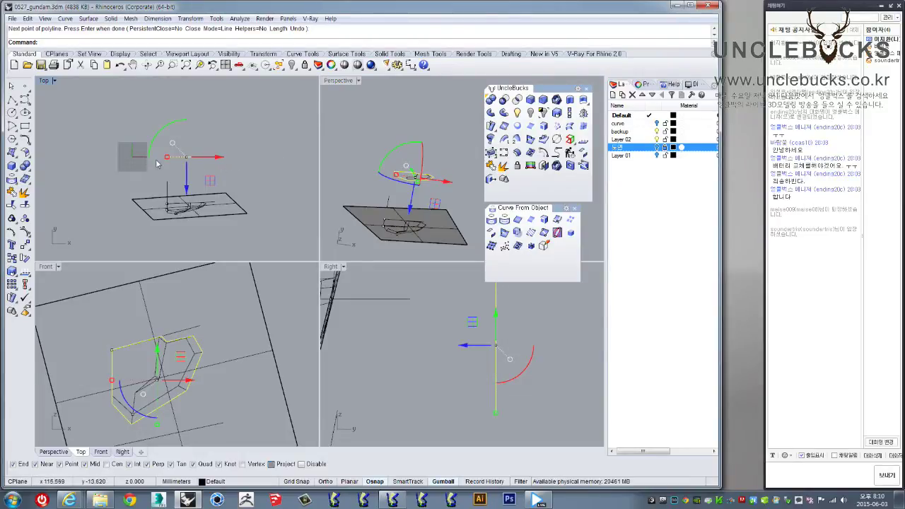
{"action": "scroll", "coordinate": [162, 166], "scroll_direction": "up", "scroll_amount": 3}
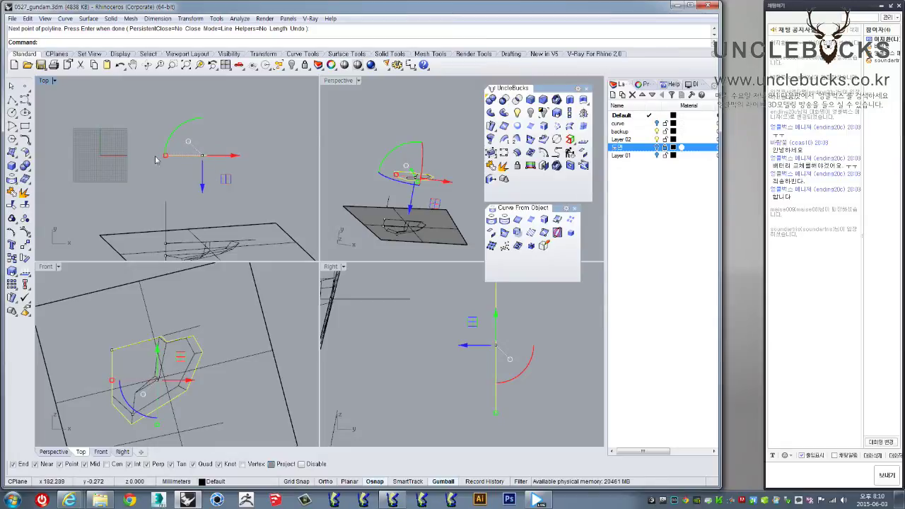
{"action": "mouse_move", "coordinate": [212, 357]}
{"action": "right_mouse_down"}
{"action": "mouse_move", "coordinate": [215, 335]}
{"action": "mouse_move", "coordinate": [77, 297]}
{"action": "right_mouse_up"}
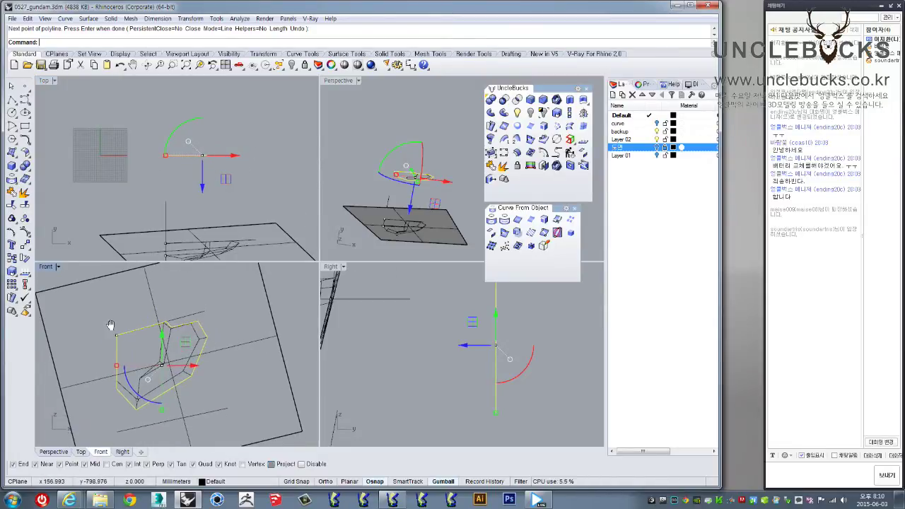
{"action": "double_click", "coordinate": [44, 267]}
{"action": "scroll", "coordinate": [198, 267], "scroll_direction": "up", "scroll_amount": 2}
{"action": "key", "text": "Escape"}
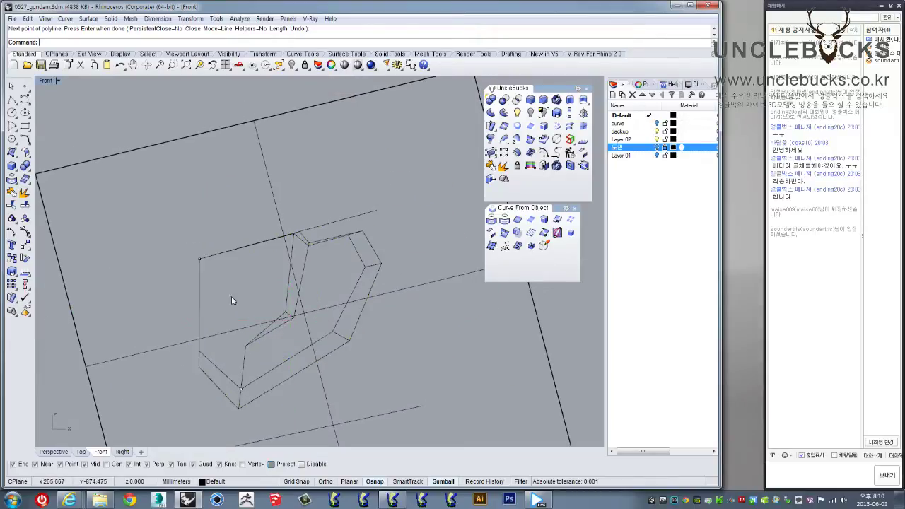
{"action": "left_click", "coordinate": [198, 301]}
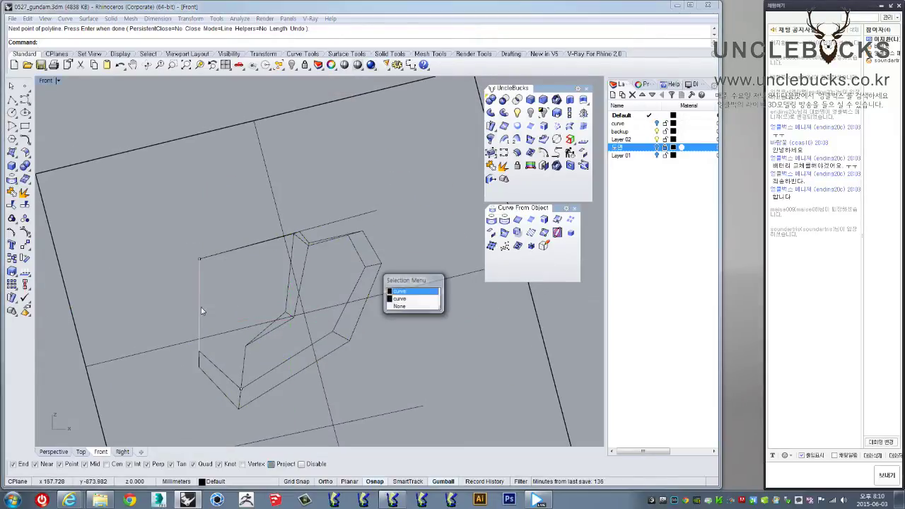
{"action": "left_click", "coordinate": [420, 300]}
{"action": "scroll", "coordinate": [161, 252], "scroll_direction": "down", "scroll_amount": 3}
- Project the outline onto the flat rectangle surface and inspect the result in maximized Perspective
{"action": "left_click", "coordinate": [15, 181]}
{"action": "left_click", "coordinate": [270, 188]}
{"action": "key", "text": "Return"}
{"action": "double_click", "coordinate": [43, 82]}
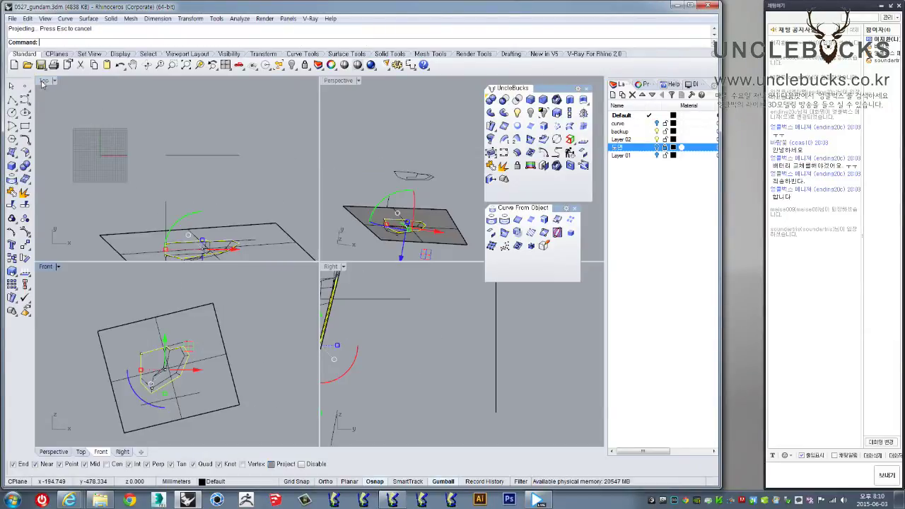
{"action": "double_click", "coordinate": [335, 81]}
{"action": "mouse_move", "coordinate": [260, 252]}
{"action": "right_mouse_down"}
{"action": "mouse_move", "coordinate": [262, 196]}
{"action": "mouse_move", "coordinate": [247, 237]}
{"action": "mouse_move", "coordinate": [293, 285]}
{"action": "mouse_move", "coordinate": [394, 212]}
{"action": "mouse_move", "coordinate": [338, 215]}
{"action": "right_mouse_up"}
{"action": "left_click", "coordinate": [336, 214]}
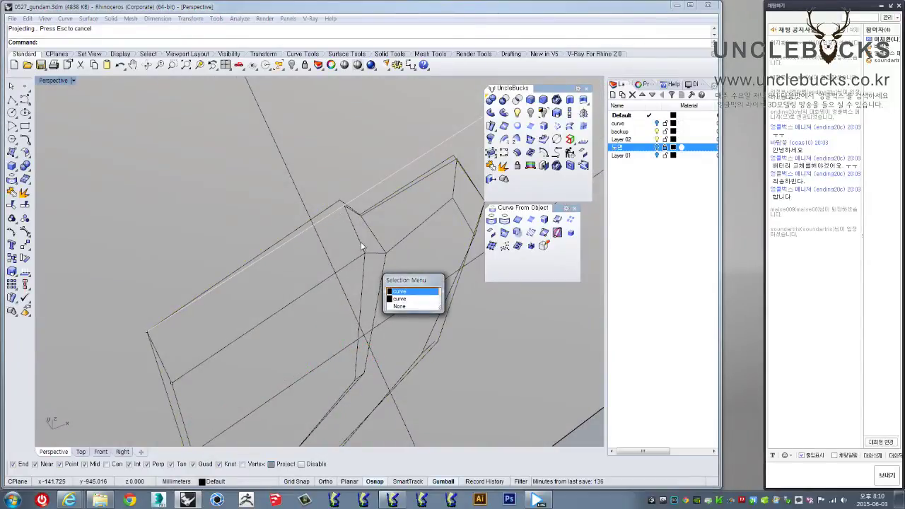
- Delete four extra overlapping curves next to the projected outline
{"action": "key", "text": "Return"}
{"action": "mouse_move", "coordinate": [360, 246]}
{"action": "right_mouse_down"}
{"action": "mouse_move", "coordinate": [335, 216]}
{"action": "mouse_move", "coordinate": [330, 258]}
{"action": "right_mouse_up"}
{"action": "key", "text": "Delete"}
{"action": "left_click", "coordinate": [335, 216]}
{"action": "key", "text": "Delete"}
{"action": "left_click", "coordinate": [357, 214]}
{"action": "key", "text": "Delete"}
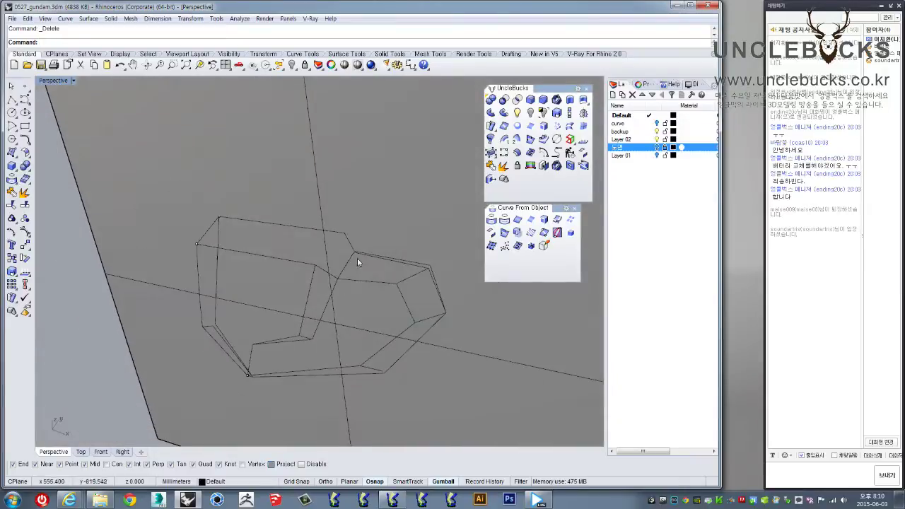
{"action": "scroll", "coordinate": [403, 254], "scroll_direction": "up", "scroll_amount": 3}
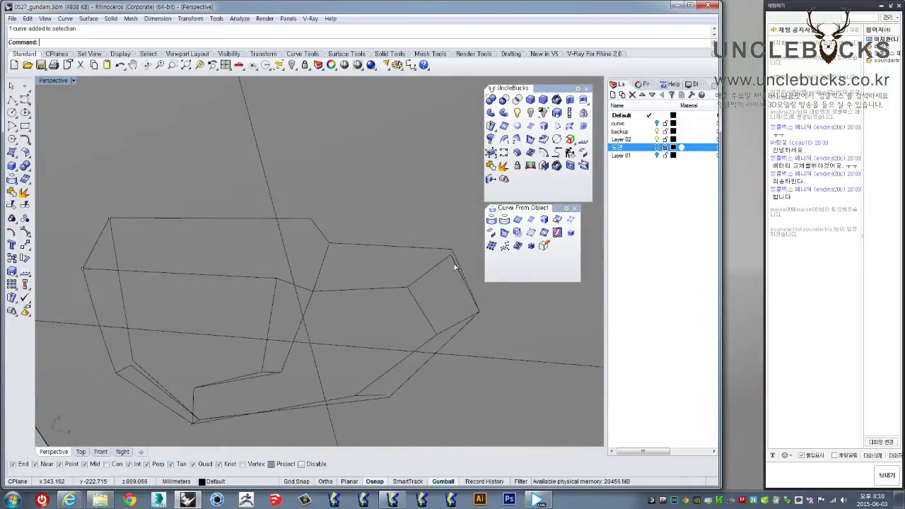
{"action": "left_click", "coordinate": [454, 267]}
{"action": "mouse_move", "coordinate": [455, 267]}
{"action": "right_mouse_down"}
{"action": "mouse_move", "coordinate": [386, 243]}
{"action": "mouse_move", "coordinate": [420, 305]}
{"action": "right_mouse_up"}
{"action": "key", "text": "Escape"}
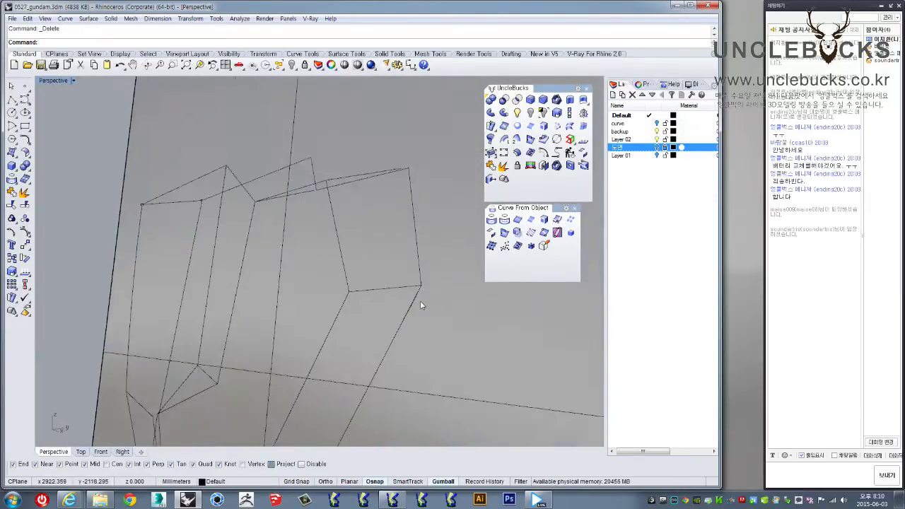
- Pick a leftover curve from among overlapping curves and the surface, and delete it
{"action": "scroll", "coordinate": [420, 300], "scroll_direction": "up", "scroll_amount": 3}
{"action": "scroll", "coordinate": [420, 297], "scroll_direction": "up", "scroll_amount": 2}
{"action": "left_click", "coordinate": [420, 283]}
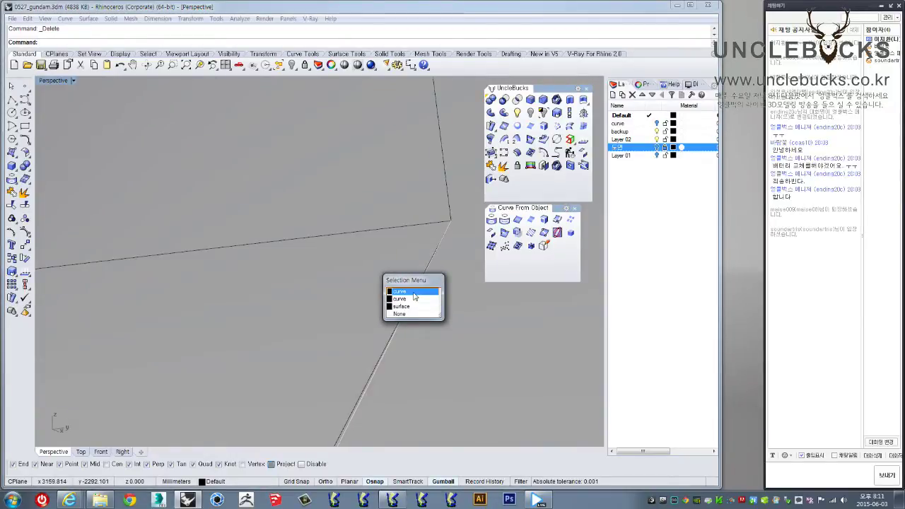
{"action": "scroll", "coordinate": [413, 297], "scroll_direction": "down", "scroll_amount": 2}
{"action": "scroll", "coordinate": [411, 300], "scroll_direction": "down", "scroll_amount": 2}
{"action": "scroll", "coordinate": [407, 300], "scroll_direction": "down", "scroll_amount": 3}
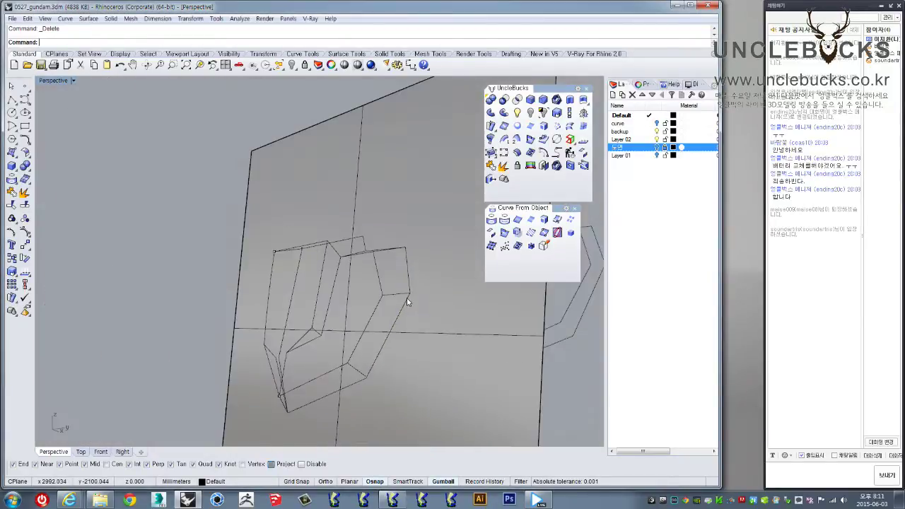
{"action": "scroll", "coordinate": [382, 331], "scroll_direction": "up", "scroll_amount": 2}
{"action": "scroll", "coordinate": [389, 347], "scroll_direction": "up", "scroll_amount": 2}
{"action": "key", "text": "Delete"}
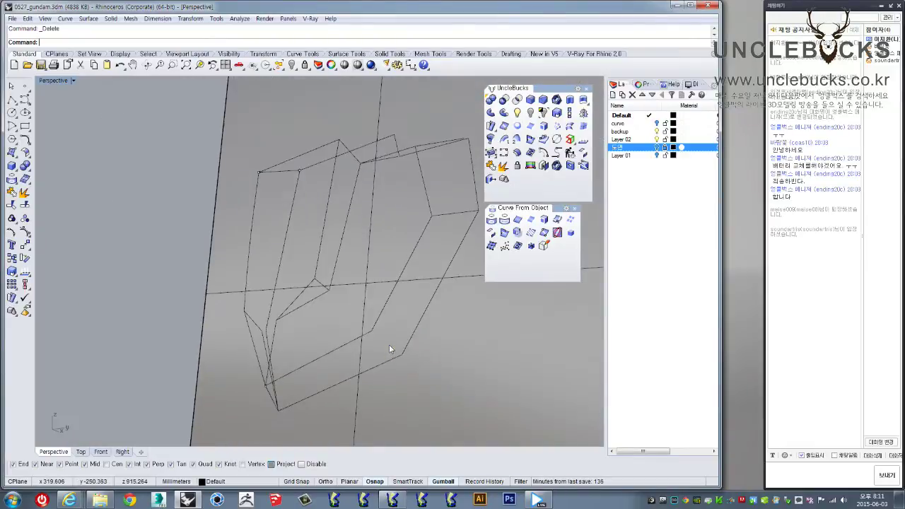
- Delete one more leftover curve and orbit to check the plane behind the outlines
{"action": "right_click_drag", "start_coordinate": [389, 345], "coordinate": [295, 380]}
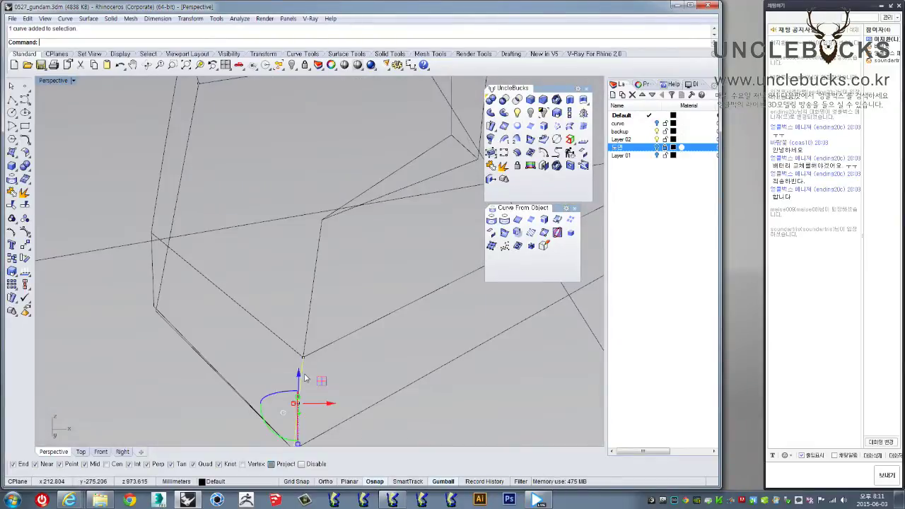
{"action": "mouse_move", "coordinate": [223, 340]}
{"action": "right_mouse_down"}
{"action": "mouse_move", "coordinate": [242, 317]}
{"action": "mouse_move", "coordinate": [168, 283]}
{"action": "mouse_move", "coordinate": [233, 313]}
{"action": "mouse_move", "coordinate": [236, 297]}
{"action": "mouse_move", "coordinate": [303, 314]}
{"action": "mouse_move", "coordinate": [242, 279]}
{"action": "mouse_move", "coordinate": [263, 307]}
{"action": "mouse_move", "coordinate": [198, 291]}
{"action": "mouse_move", "coordinate": [249, 230]}
{"action": "mouse_move", "coordinate": [360, 356]}
{"action": "mouse_move", "coordinate": [332, 210]}
{"action": "mouse_move", "coordinate": [392, 261]}
{"action": "mouse_move", "coordinate": [369, 337]}
{"action": "mouse_move", "coordinate": [279, 347]}
{"action": "mouse_move", "coordinate": [268, 329]}
{"action": "right_mouse_up"}
{"action": "left_click", "coordinate": [233, 313]}
{"action": "key", "text": "Delete"}
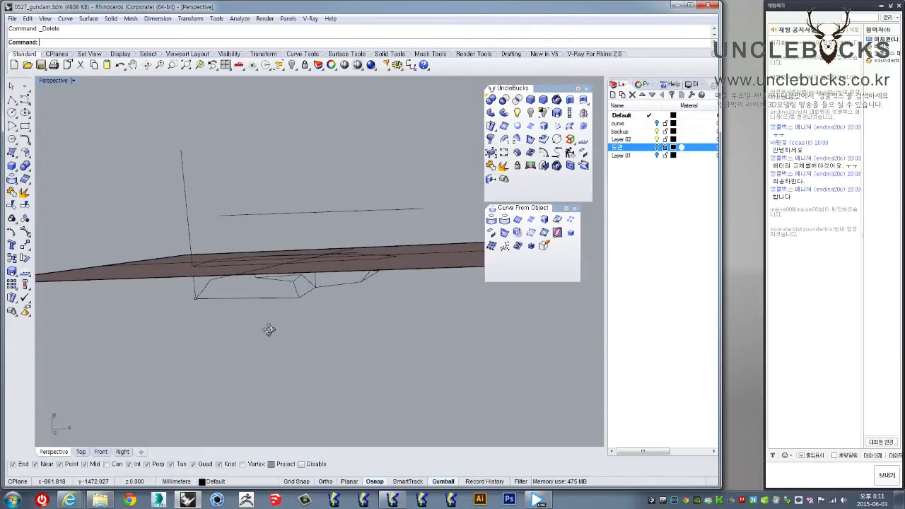
{"action": "mouse_move", "coordinate": [268, 329]}
{"action": "right_mouse_down"}
{"action": "mouse_move", "coordinate": [263, 262]}
{"action": "mouse_move", "coordinate": [278, 230]}
{"action": "right_mouse_up"}
{"action": "scroll", "coordinate": [278, 230], "scroll_direction": "up", "scroll_amount": 3}
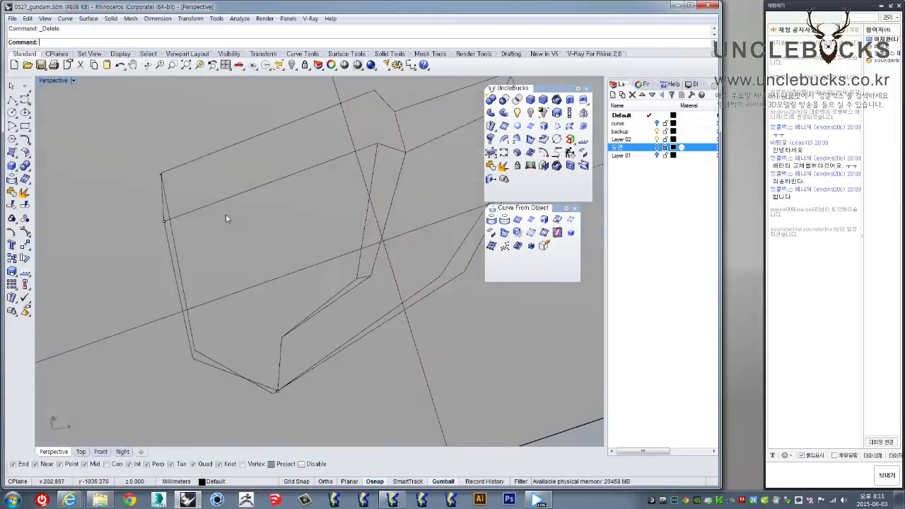
{"action": "mouse_move", "coordinate": [226, 219]}
{"action": "right_mouse_down"}
{"action": "mouse_move", "coordinate": [192, 258]}
{"action": "mouse_move", "coordinate": [253, 218]}
{"action": "mouse_move", "coordinate": [304, 164]}
{"action": "mouse_move", "coordinate": [198, 169]}
{"action": "right_mouse_up"}
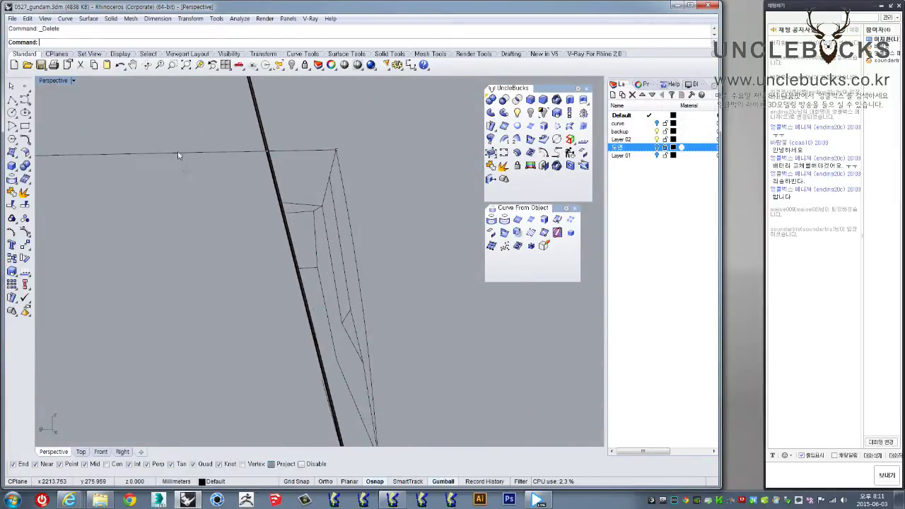
{"action": "mouse_move", "coordinate": [341, 144]}
{"action": "right_mouse_down"}
{"action": "mouse_move", "coordinate": [342, 166]}
{"action": "mouse_move", "coordinate": [281, 192]}
{"action": "mouse_move", "coordinate": [330, 207]}
{"action": "mouse_move", "coordinate": [257, 148]}
{"action": "mouse_move", "coordinate": [127, 194]}
{"action": "right_mouse_up"}
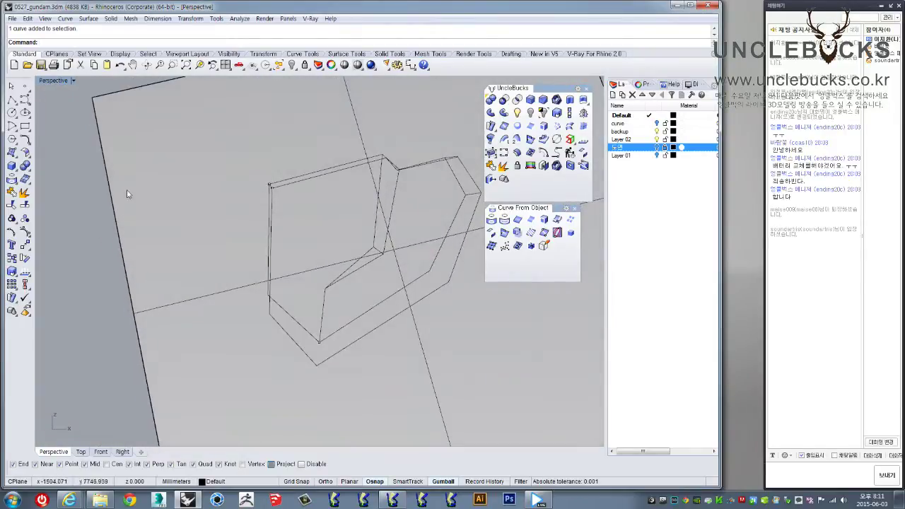
- Draw straight polylines connecting vertices of the faceted outlines
{"action": "left_click", "coordinate": [12, 100]}
{"action": "mouse_move", "coordinate": [251, 281]}
{"action": "right_mouse_down"}
{"action": "mouse_move", "coordinate": [283, 272]}
{"action": "mouse_move", "coordinate": [297, 283]}
{"action": "right_mouse_up"}
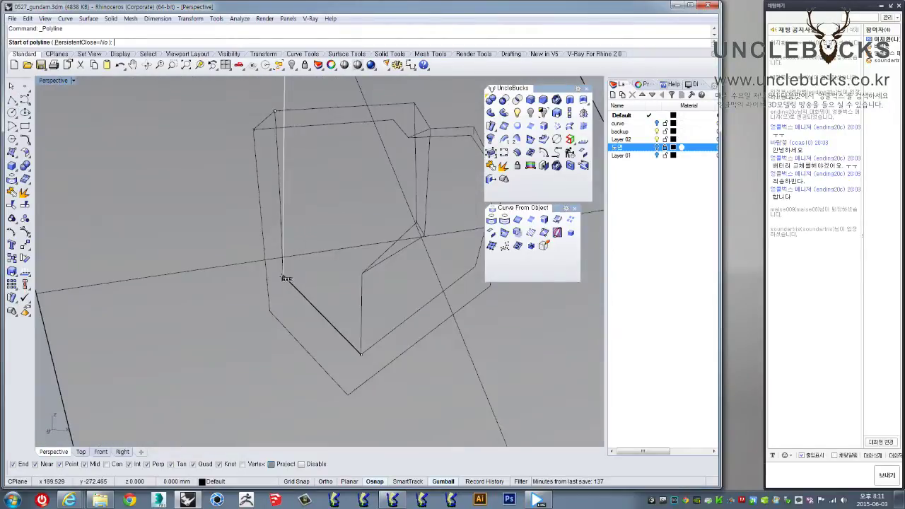
{"action": "mouse_move", "coordinate": [276, 439]}
{"action": "right_mouse_down"}
{"action": "mouse_move", "coordinate": [329, 339]}
{"action": "mouse_move", "coordinate": [325, 283]}
{"action": "right_mouse_up"}
{"action": "left_click", "coordinate": [326, 281]}
{"action": "right_click_drag", "start_coordinate": [300, 313], "coordinate": [370, 344]}
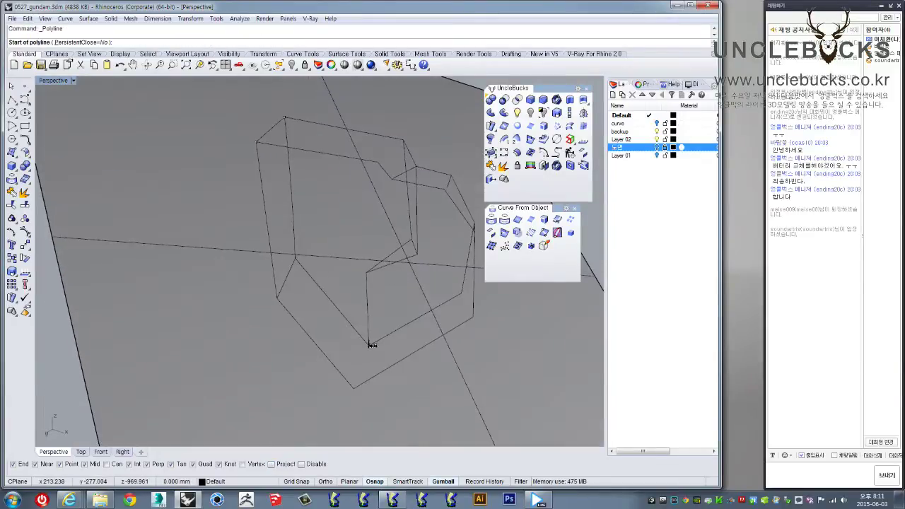
{"action": "left_click", "coordinate": [355, 387]}
{"action": "key", "text": "Return"}
{"action": "key", "text": "Return"}
{"action": "mouse_move", "coordinate": [438, 339]}
{"action": "right_mouse_down"}
{"action": "mouse_move", "coordinate": [426, 323]}
{"action": "mouse_move", "coordinate": [363, 360]}
{"action": "mouse_move", "coordinate": [357, 331]}
{"action": "right_mouse_up"}
{"action": "left_click", "coordinate": [357, 331]}
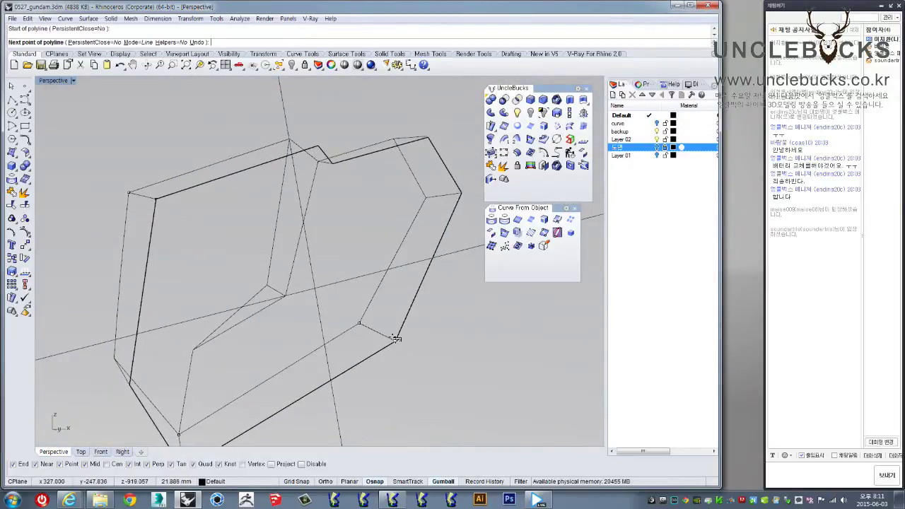
{"action": "key", "text": "Return"}
- Add another straight connecting line between two outline vertices
{"action": "scroll", "coordinate": [393, 298], "scroll_direction": "up", "scroll_amount": 5}
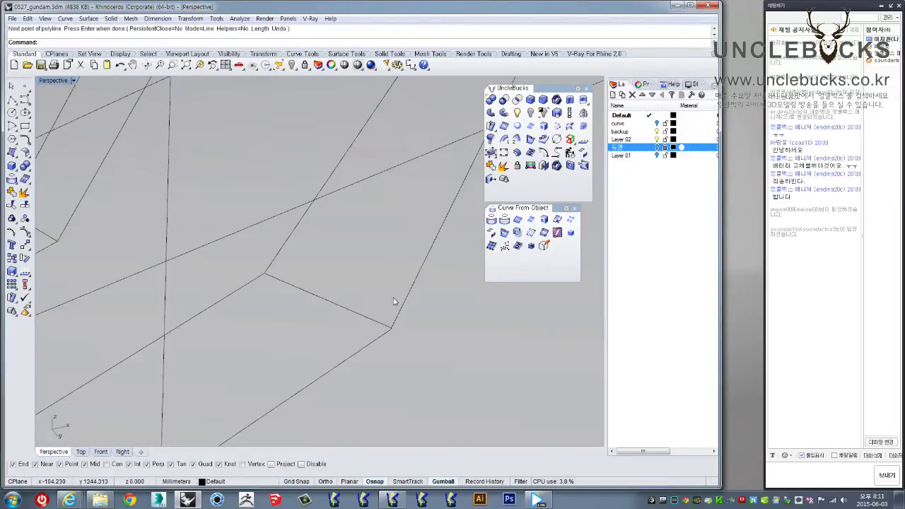
{"action": "left_click", "coordinate": [318, 306]}
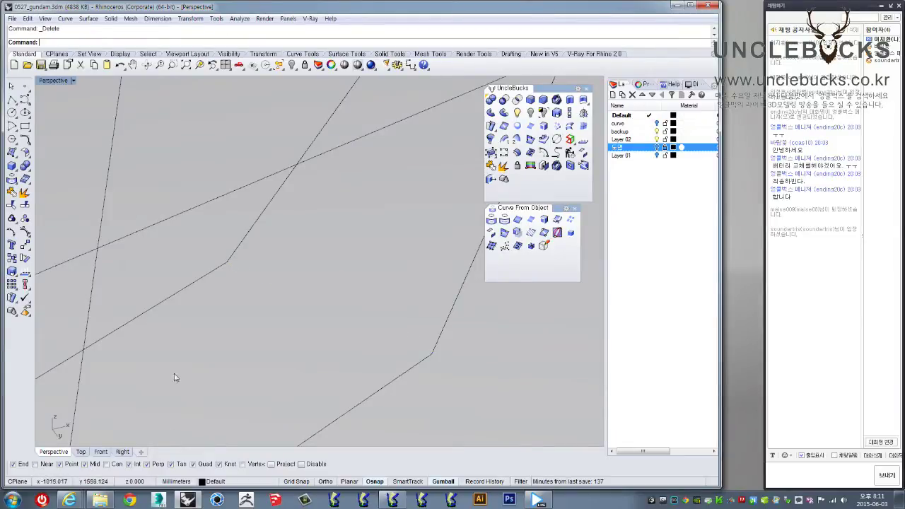
{"action": "left_click", "coordinate": [226, 262]}
{"action": "left_click", "coordinate": [431, 352]}
{"action": "key", "text": "Return"}
{"action": "scroll", "coordinate": [431, 351], "scroll_direction": "down", "scroll_amount": 3}
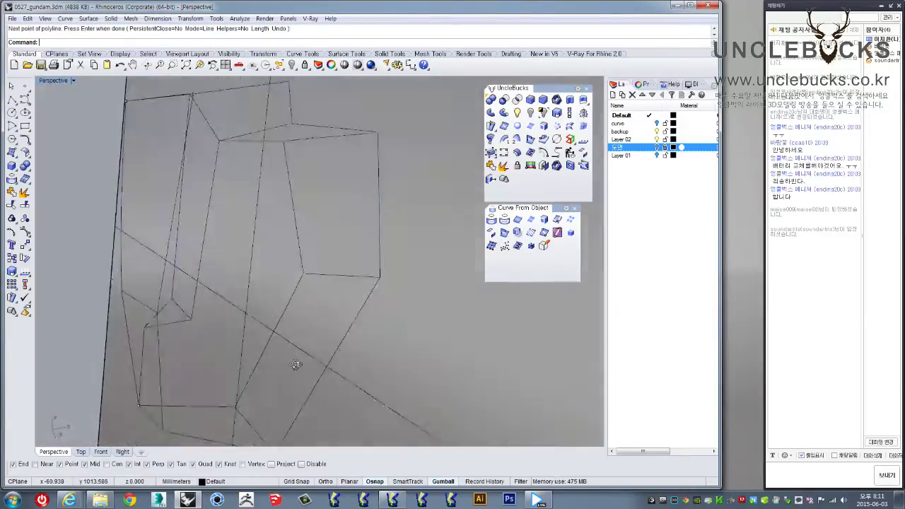
{"action": "mouse_move", "coordinate": [369, 264]}
{"action": "right_mouse_down"}
{"action": "mouse_move", "coordinate": [282, 421]}
{"action": "mouse_move", "coordinate": [319, 356]}
{"action": "right_mouse_up"}
{"action": "key", "text": "Return"}
{"action": "left_click", "coordinate": [330, 323]}
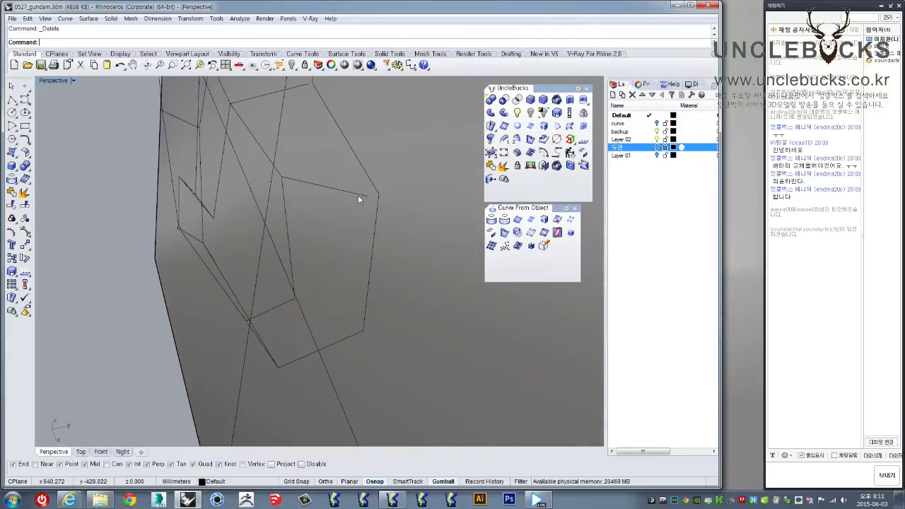
- Draw a line joining two matching corners of the hexagonal outlines
{"action": "left_click", "coordinate": [12, 100]}
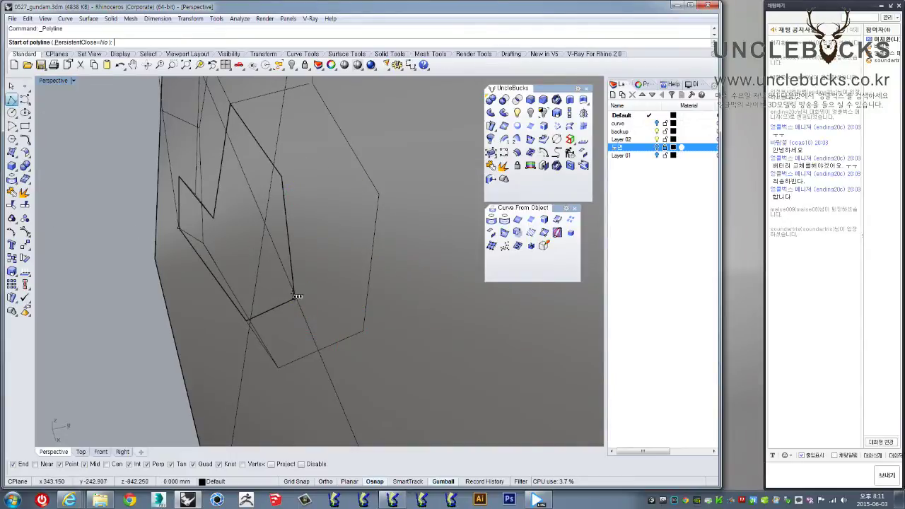
{"action": "left_click", "coordinate": [386, 316]}
{"action": "key", "text": "Escape"}
{"action": "key", "text": "Return"}
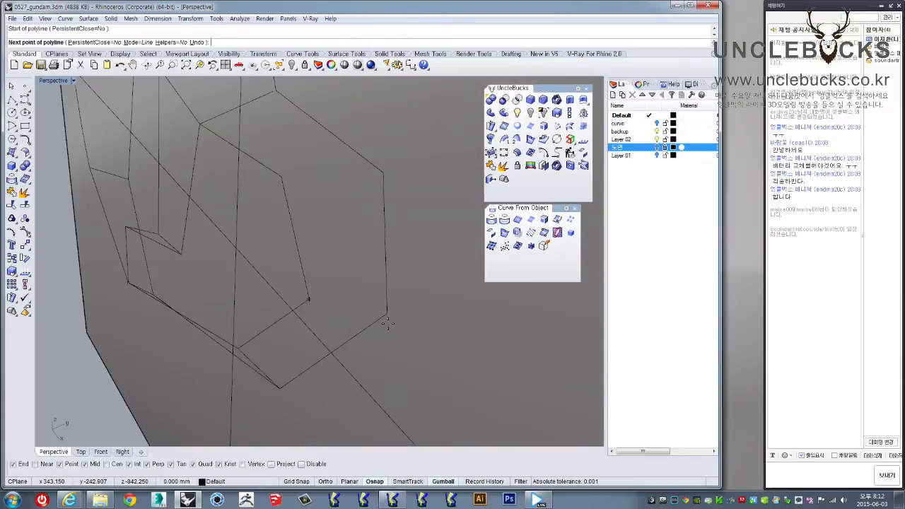
{"action": "left_click", "coordinate": [388, 314]}
{"action": "left_click", "coordinate": [385, 245]}
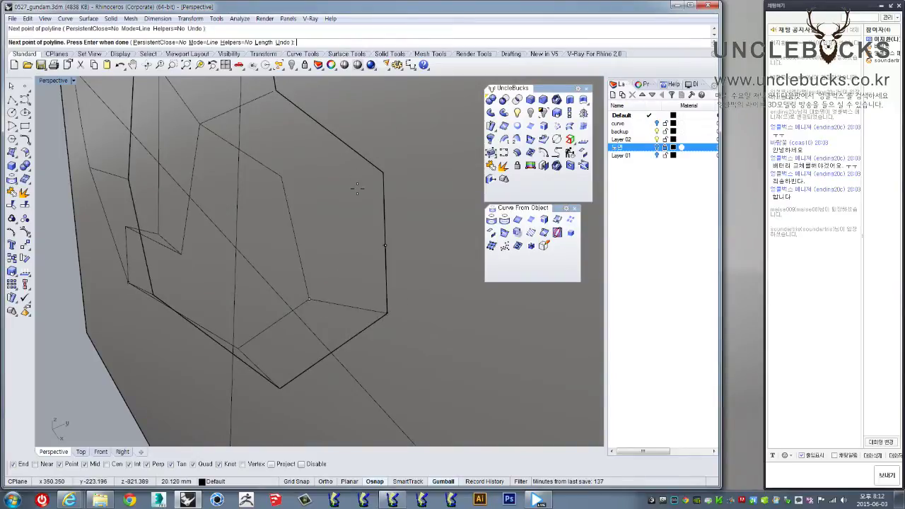
{"action": "key", "text": "Return"}
- Connect another pair of outline corners and delete the unwanted stray curve
{"action": "mouse_move", "coordinate": [342, 248]}
{"action": "right_mouse_down"}
{"action": "mouse_move", "coordinate": [358, 189]}
{"action": "mouse_move", "coordinate": [309, 182]}
{"action": "mouse_move", "coordinate": [331, 238]}
{"action": "mouse_move", "coordinate": [303, 171]}
{"action": "right_mouse_up"}
{"action": "key", "text": "Return"}
{"action": "left_click", "coordinate": [285, 147]}
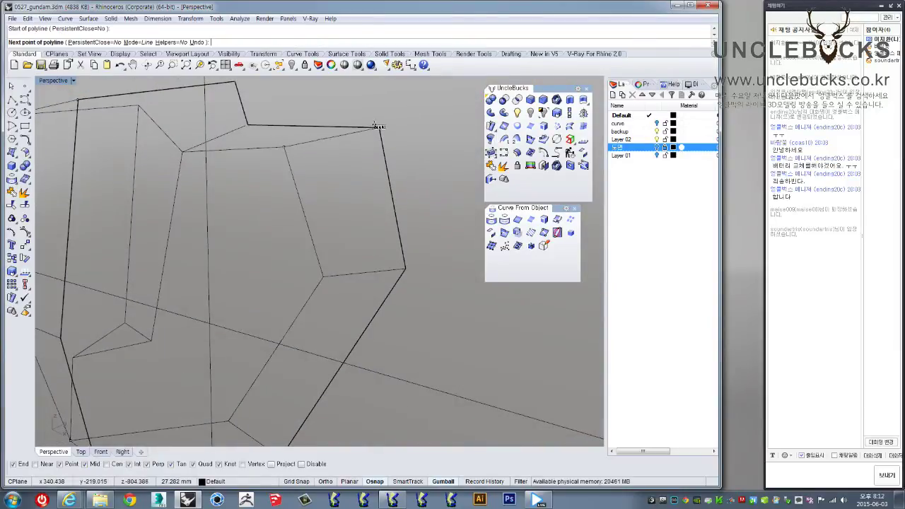
{"action": "scroll", "coordinate": [380, 127], "scroll_direction": "up", "scroll_amount": 3}
{"action": "left_click", "coordinate": [318, 156]}
{"action": "key", "text": "Return"}
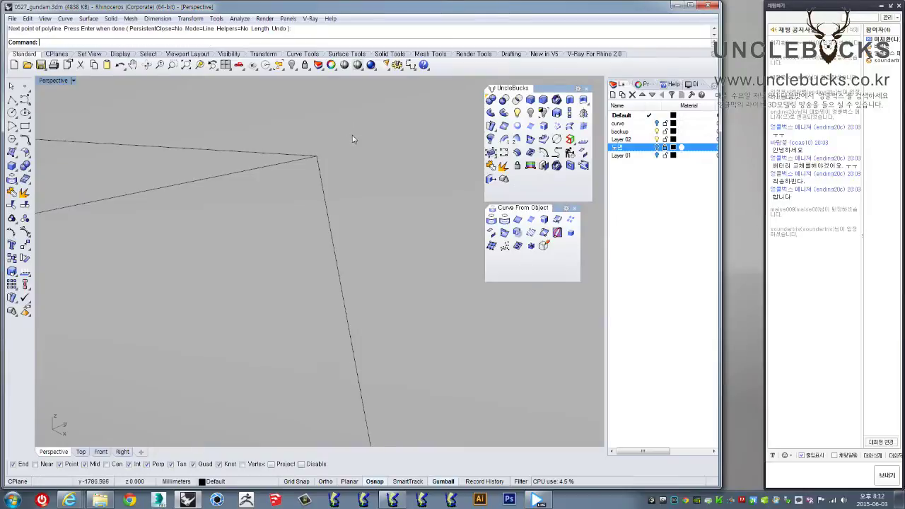
{"action": "scroll", "coordinate": [352, 136], "scroll_direction": "down", "scroll_amount": 3}
{"action": "mouse_move", "coordinate": [318, 150]}
{"action": "right_mouse_down"}
{"action": "mouse_move", "coordinate": [333, 205]}
{"action": "mouse_move", "coordinate": [320, 245]}
{"action": "right_mouse_up"}
{"action": "left_click", "coordinate": [332, 206]}
{"action": "scroll", "coordinate": [336, 212], "scroll_direction": "up", "scroll_amount": 2}
{"action": "key", "text": "Delete"}
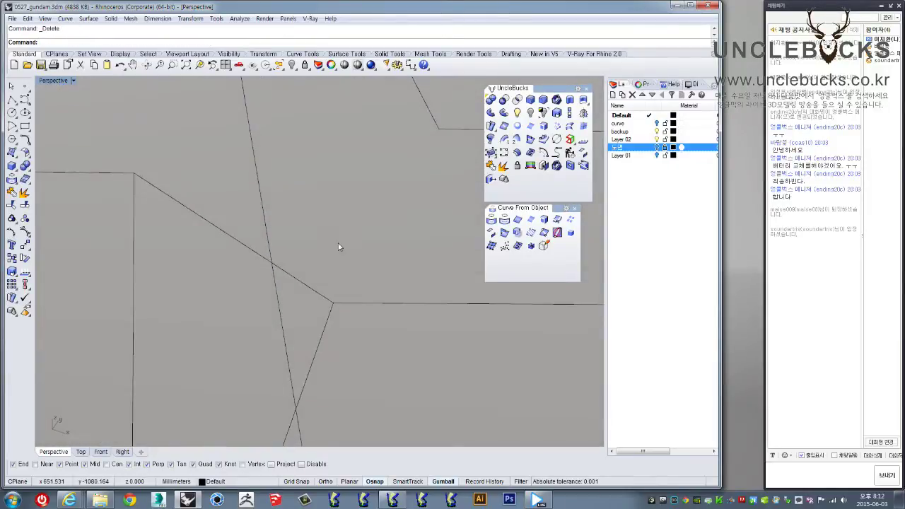
- Draw two more corner-to-corner lines, completing the box-like frame
{"action": "left_click", "coordinate": [334, 304]}
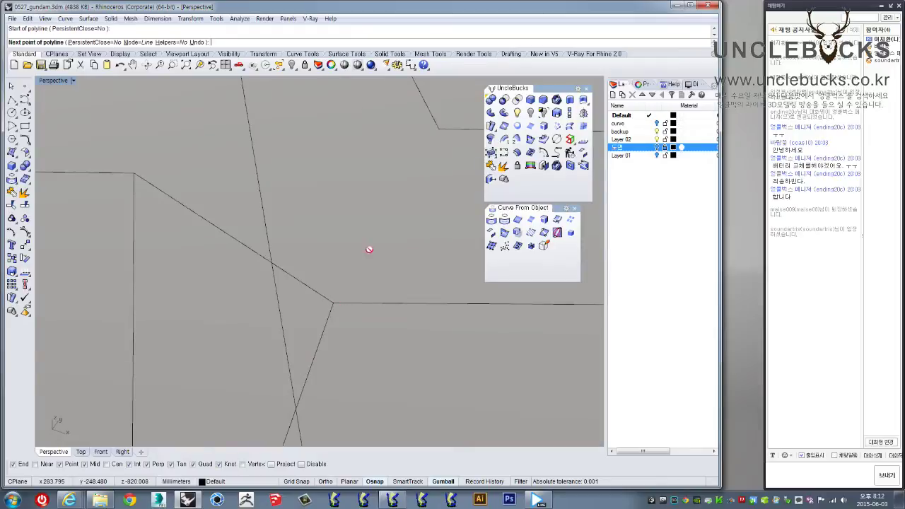
{"action": "left_click", "coordinate": [442, 134]}
{"action": "mouse_move", "coordinate": [442, 134]}
{"action": "right_mouse_down"}
{"action": "mouse_move", "coordinate": [401, 145]}
{"action": "mouse_move", "coordinate": [341, 256]}
{"action": "mouse_move", "coordinate": [279, 299]}
{"action": "right_mouse_up"}
{"action": "key", "text": "Return"}
{"action": "key", "text": "Return"}
{"action": "left_click", "coordinate": [273, 303]}
{"action": "left_click", "coordinate": [400, 173]}
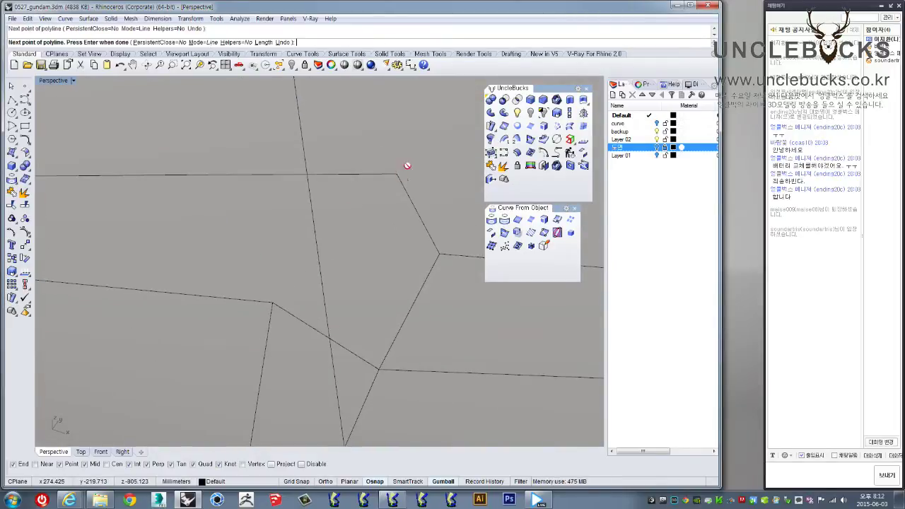
{"action": "key", "text": "Return"}
{"action": "mouse_move", "coordinate": [408, 166]}
{"action": "right_mouse_down"}
{"action": "mouse_move", "coordinate": [299, 181]}
{"action": "mouse_move", "coordinate": [388, 146]}
{"action": "mouse_move", "coordinate": [422, 144]}
{"action": "mouse_move", "coordinate": [273, 228]}
{"action": "mouse_move", "coordinate": [281, 206]}
{"action": "mouse_move", "coordinate": [353, 177]}
{"action": "mouse_move", "coordinate": [377, 147]}
{"action": "mouse_move", "coordinate": [392, 196]}
{"action": "mouse_move", "coordinate": [304, 244]}
{"action": "mouse_move", "coordinate": [157, 229]}
{"action": "mouse_move", "coordinate": [166, 263]}
{"action": "mouse_move", "coordinate": [197, 207]}
{"action": "right_mouse_up"}
{"action": "left_click", "coordinate": [281, 203]}
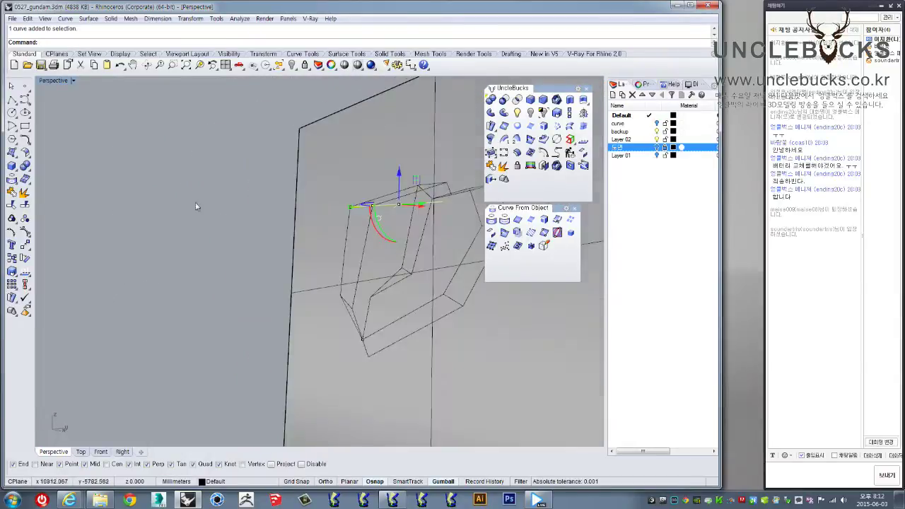
- Delete the stray vertex point from the wireframe
{"action": "scroll", "coordinate": [328, 214], "scroll_direction": "up", "scroll_amount": 2}
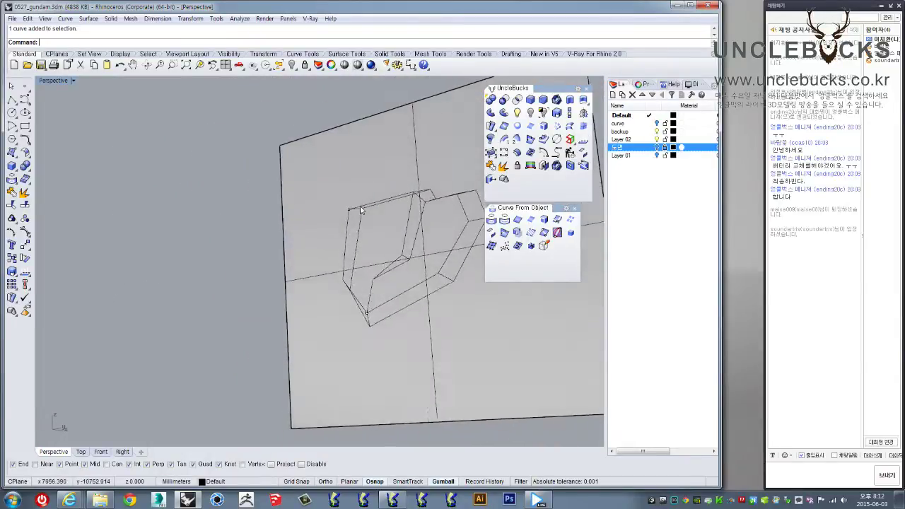
{"action": "scroll", "coordinate": [346, 213], "scroll_direction": "up", "scroll_amount": 3}
{"action": "right_click_drag", "start_coordinate": [352, 212], "coordinate": [278, 206]}
{"action": "left_click", "coordinate": [329, 215]}
{"action": "right_click_drag", "start_coordinate": [346, 205], "coordinate": [340, 268]}
{"action": "key", "text": "Delete"}
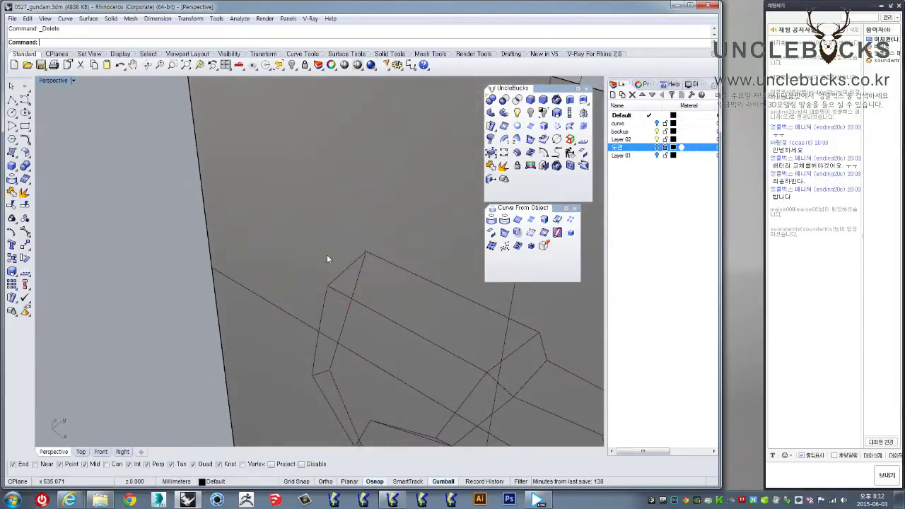
{"action": "mouse_move", "coordinate": [397, 263]}
{"action": "right_mouse_down"}
{"action": "mouse_move", "coordinate": [424, 222]}
{"action": "mouse_move", "coordinate": [412, 218]}
{"action": "mouse_move", "coordinate": [417, 226]}
{"action": "mouse_move", "coordinate": [347, 165]}
{"action": "mouse_move", "coordinate": [342, 143]}
{"action": "mouse_move", "coordinate": [244, 254]}
{"action": "mouse_move", "coordinate": [188, 285]}
{"action": "mouse_move", "coordinate": [282, 270]}
{"action": "mouse_move", "coordinate": [256, 219]}
{"action": "mouse_move", "coordinate": [252, 234]}
{"action": "mouse_move", "coordinate": [356, 268]}
{"action": "mouse_move", "coordinate": [281, 345]}
{"action": "right_mouse_up"}
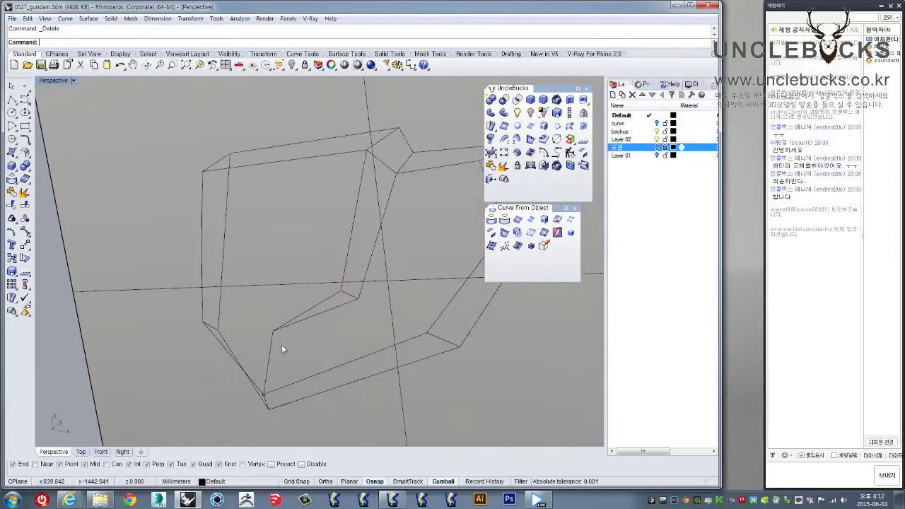
- Select four side edge curves and run PlanarSrf, which creates no face
{"action": "left_click", "coordinate": [318, 304]}
{"action": "left_click", "coordinate": [337, 291]}
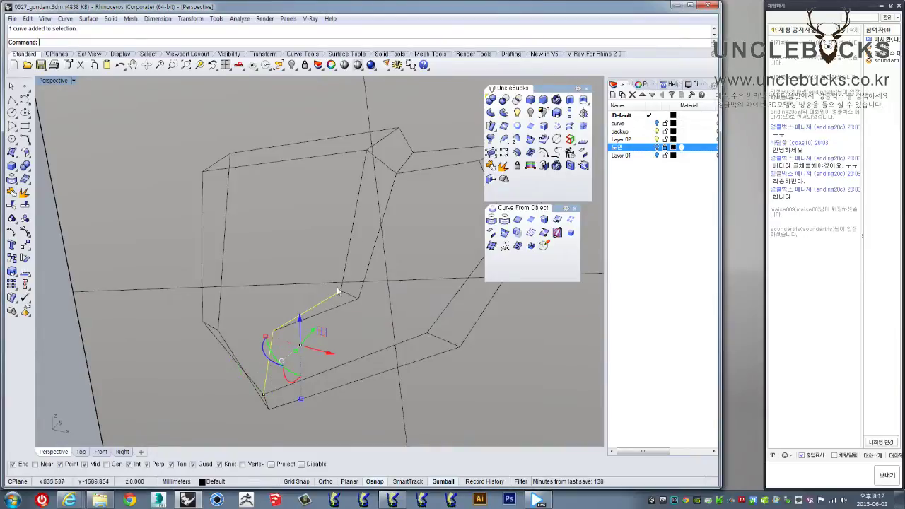
{"action": "left_click", "coordinate": [347, 272]}
{"action": "left_click", "coordinate": [339, 155], "text": "shift"}
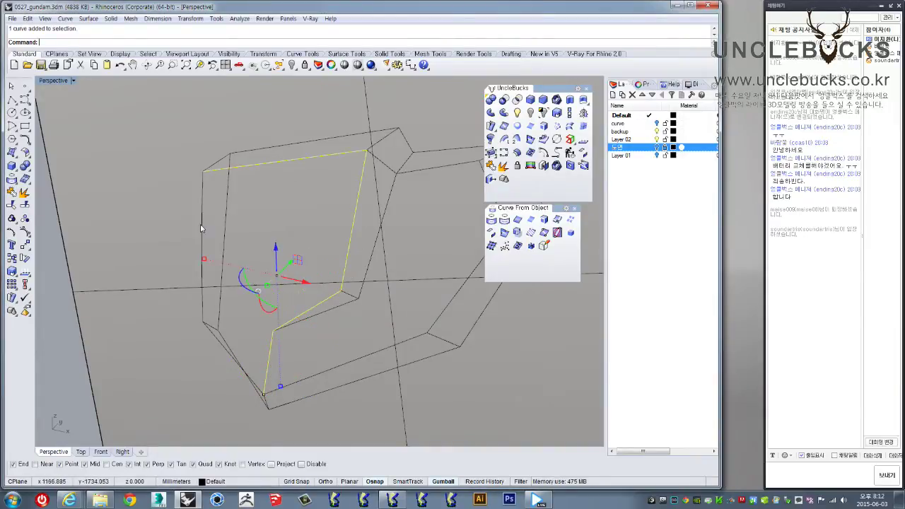
{"action": "right_click_drag", "start_coordinate": [215, 341], "coordinate": [297, 332]}
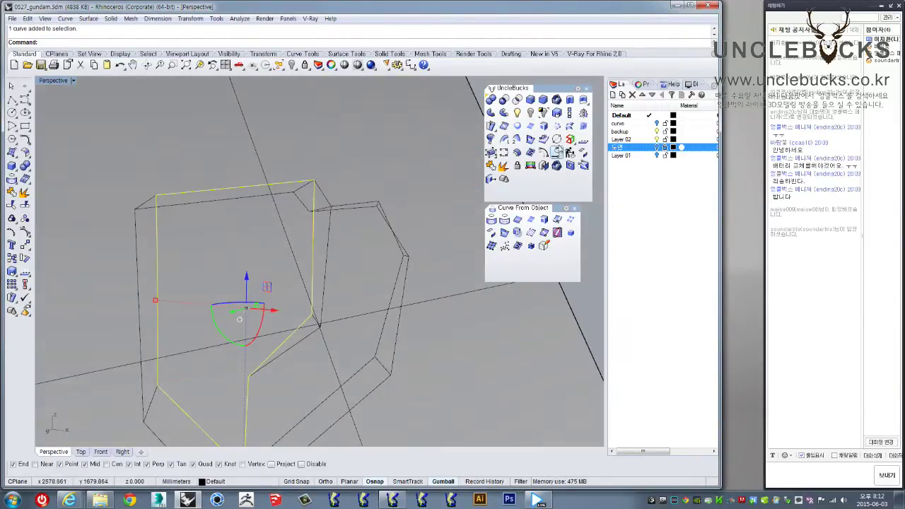
{"action": "left_click", "coordinate": [516, 126]}
{"action": "mouse_move", "coordinate": [353, 291]}
{"action": "right_mouse_down"}
{"action": "mouse_move", "coordinate": [329, 195]}
{"action": "mouse_move", "coordinate": [406, 229]}
{"action": "mouse_move", "coordinate": [420, 256]}
{"action": "mouse_move", "coordinate": [414, 295]}
{"action": "mouse_move", "coordinate": [316, 355]}
{"action": "mouse_move", "coordinate": [228, 275]}
{"action": "mouse_move", "coordinate": [315, 256]}
{"action": "mouse_move", "coordinate": [202, 289]}
{"action": "mouse_move", "coordinate": [164, 268]}
{"action": "mouse_move", "coordinate": [297, 186]}
{"action": "mouse_move", "coordinate": [273, 182]}
{"action": "mouse_move", "coordinate": [261, 208]}
{"action": "mouse_move", "coordinate": [384, 184]}
{"action": "mouse_move", "coordinate": [342, 197]}
{"action": "mouse_move", "coordinate": [296, 299]}
{"action": "mouse_move", "coordinate": [289, 238]}
{"action": "right_mouse_up"}
{"action": "left_click", "coordinate": [228, 274]}
- Select the slab surface and open Windows Explorer to find the Gundam reference photo
{"action": "left_click", "coordinate": [342, 197]}
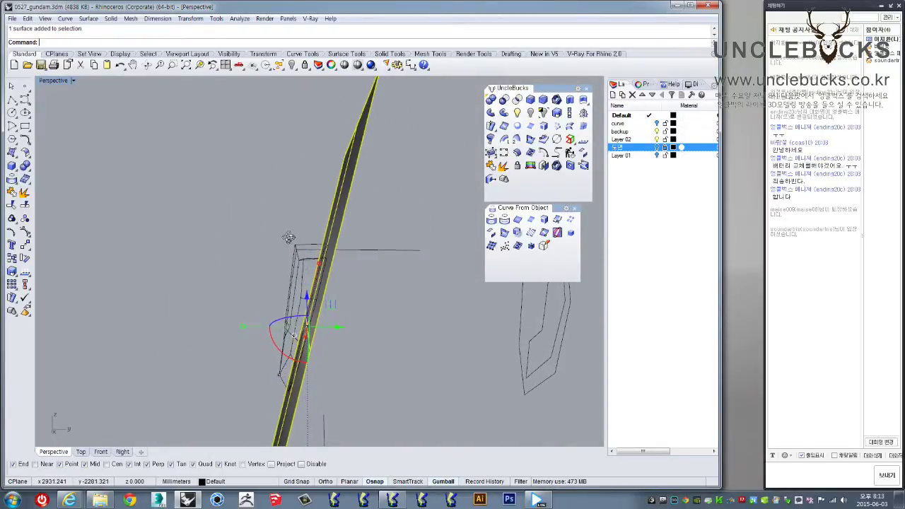
{"action": "left_click", "coordinate": [101, 502]}
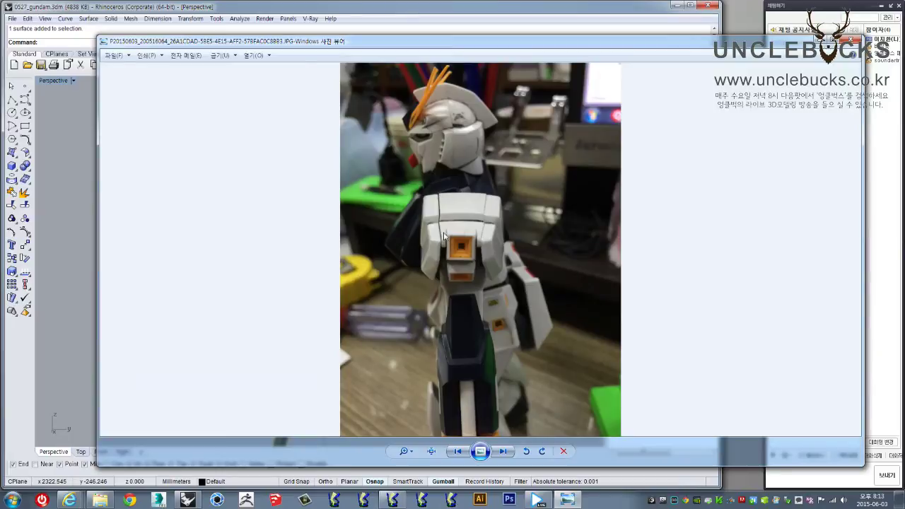
- Close the shoulder-armor photo in Windows Photo Viewer, returning to Rhino
{"action": "right_click", "coordinate": [423, 205]}
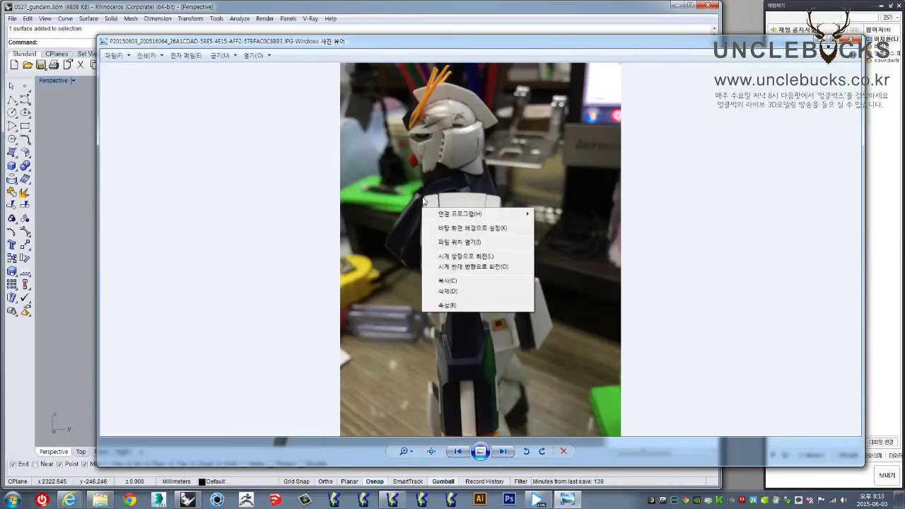
{"action": "left_click", "coordinate": [423, 203]}
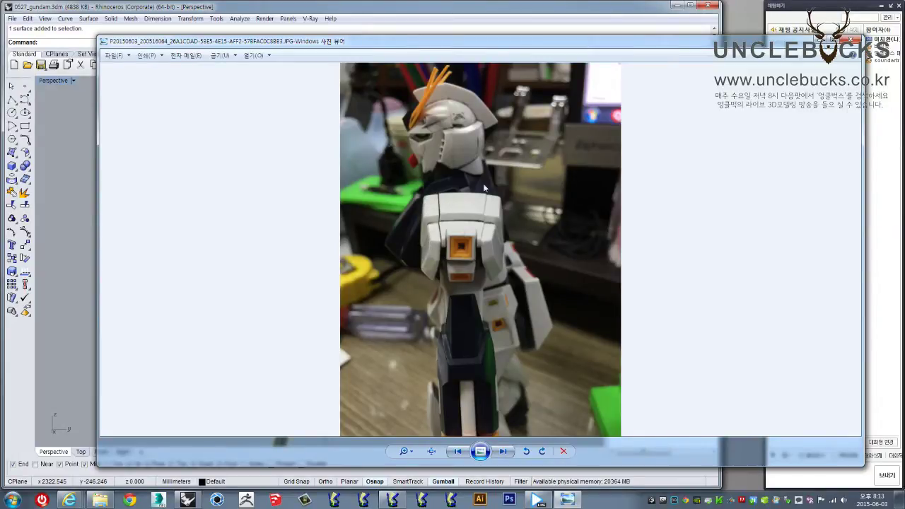
{"action": "key", "text": "Escape"}
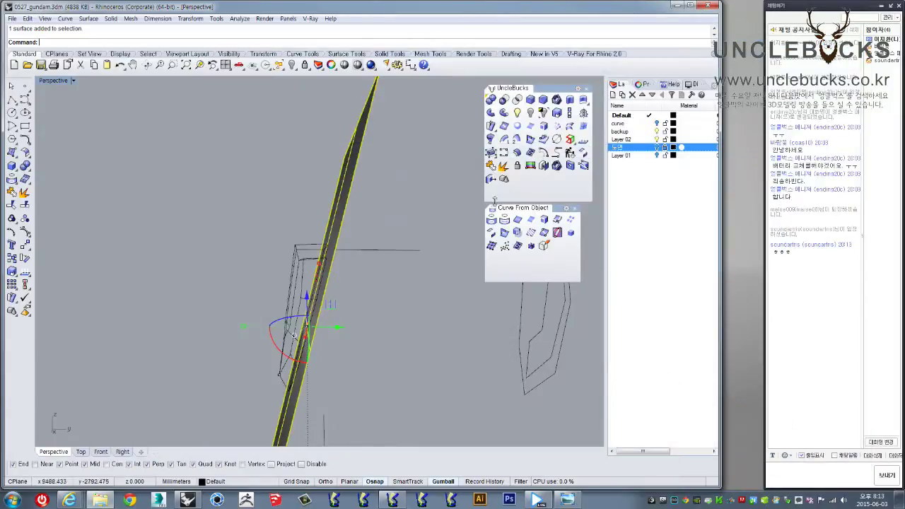
- Replace the vertical edge curve with a new polyline between its endpoints
{"action": "right_click_drag", "start_coordinate": [382, 213], "coordinate": [429, 224]}
{"action": "mouse_move", "coordinate": [299, 211]}
{"action": "right_mouse_down"}
{"action": "mouse_move", "coordinate": [359, 188]}
{"action": "mouse_move", "coordinate": [375, 156]}
{"action": "mouse_move", "coordinate": [319, 248]}
{"action": "mouse_move", "coordinate": [215, 251]}
{"action": "mouse_move", "coordinate": [269, 205]}
{"action": "mouse_move", "coordinate": [230, 237]}
{"action": "right_mouse_up"}
{"action": "left_click", "coordinate": [248, 227]}
{"action": "key", "text": "Delete"}
{"action": "left_click", "coordinate": [10, 101]}
{"action": "left_click", "coordinate": [248, 193]}
{"action": "left_click", "coordinate": [242, 326]}
{"action": "key", "text": "Return"}
- Create a 3-point plane from two wireframe vertices and a width against one side
{"action": "mouse_move", "coordinate": [242, 329]}
{"action": "right_mouse_down"}
{"action": "mouse_move", "coordinate": [283, 243]}
{"action": "mouse_move", "coordinate": [52, 191]}
{"action": "right_mouse_up"}
{"action": "left_click", "coordinate": [13, 154]}
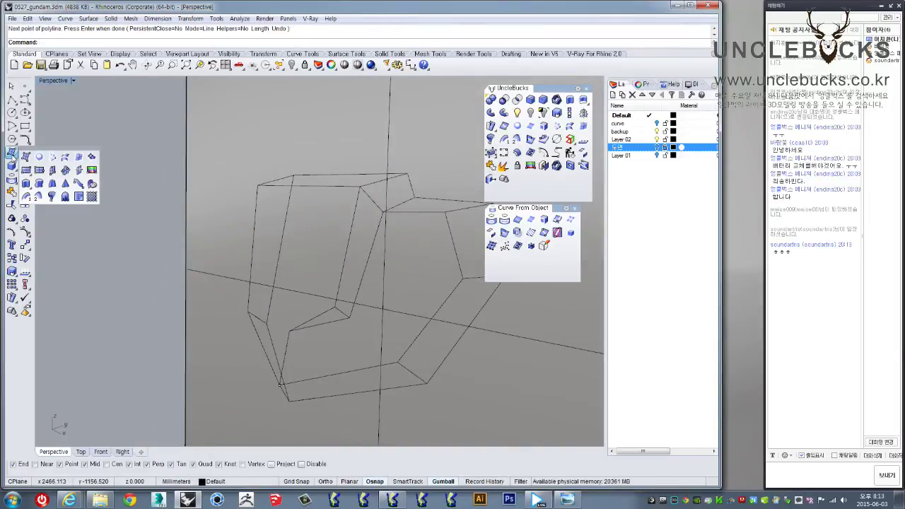
{"action": "left_click", "coordinate": [39, 169]}
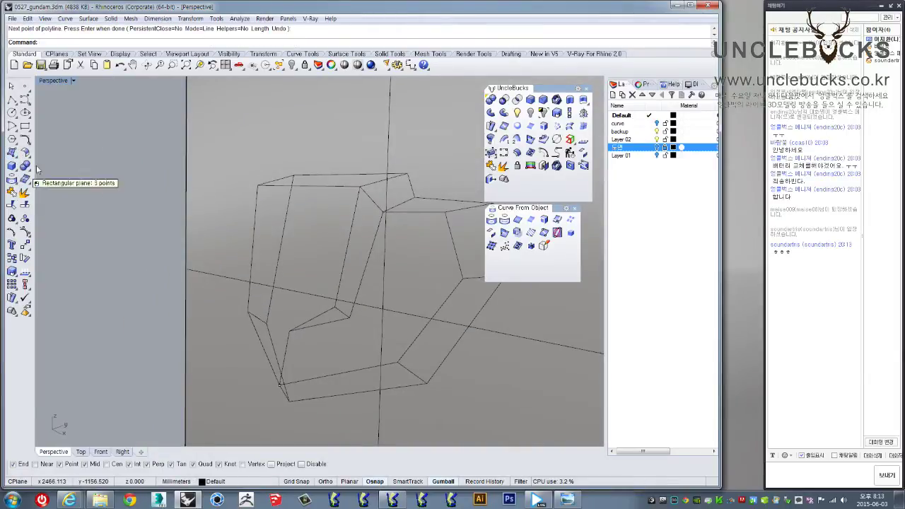
{"action": "left_click", "coordinate": [258, 187]}
{"action": "left_click", "coordinate": [247, 311]}
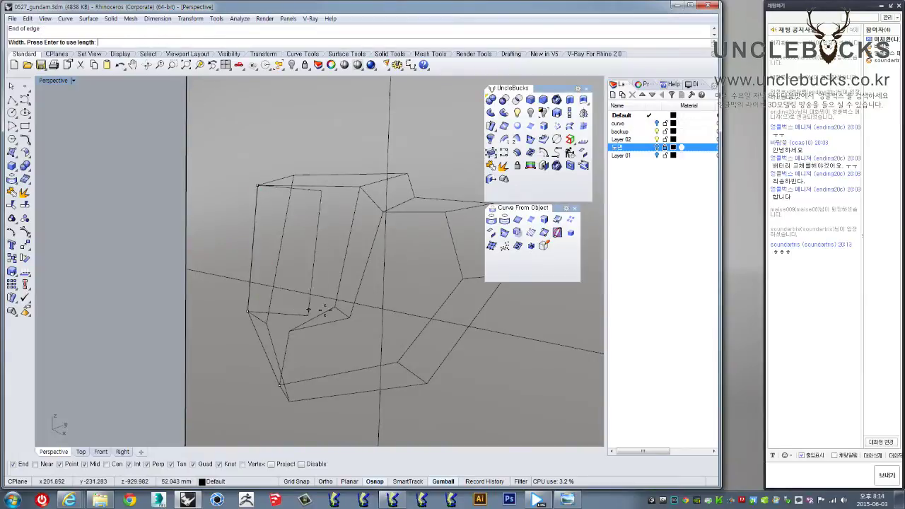
{"action": "right_click_drag", "start_coordinate": [338, 304], "coordinate": [293, 297]}
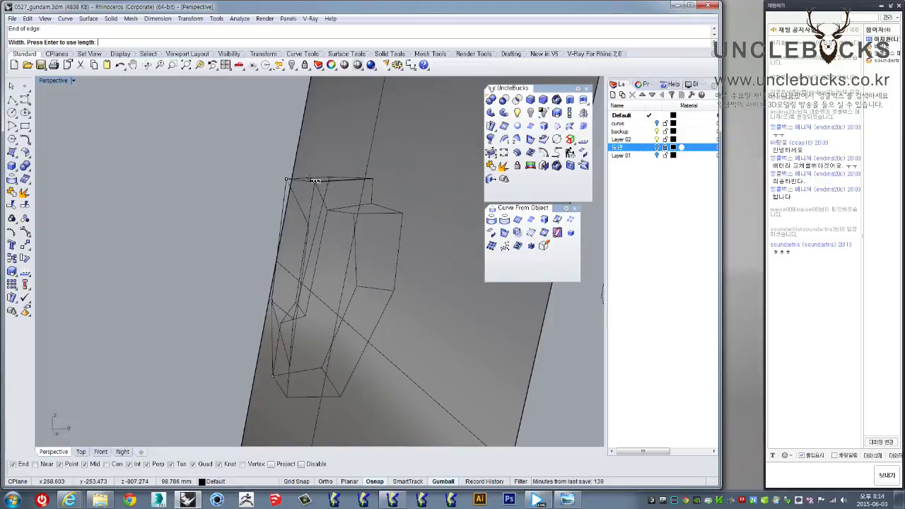
{"action": "left_click", "coordinate": [315, 179]}
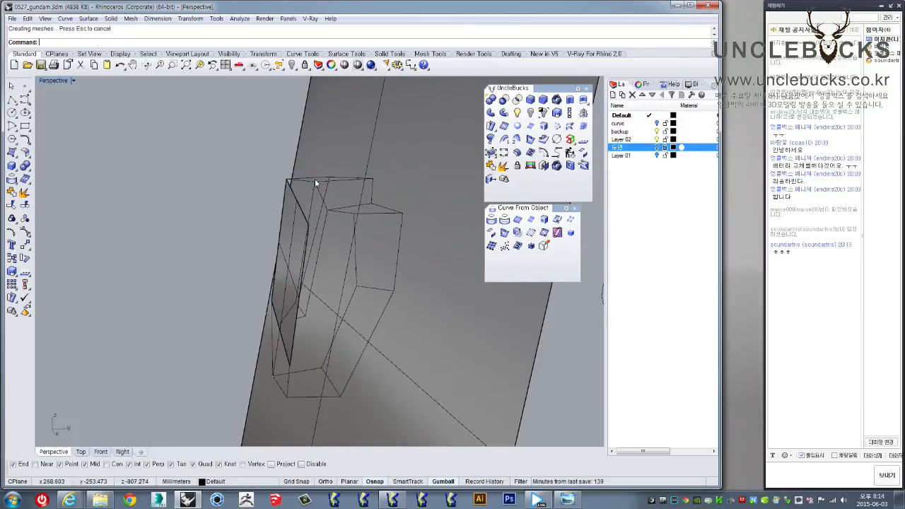
{"action": "left_click", "coordinate": [298, 224]}
{"action": "right_click_drag", "start_coordinate": [298, 225], "coordinate": [298, 260]}
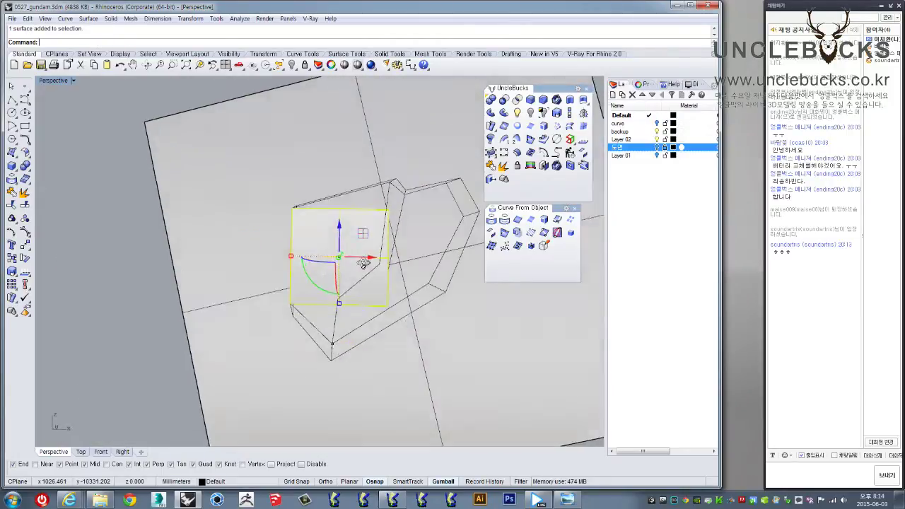
- Scale the plane up with the gumball and maximize the Front view
{"action": "left_click_drag", "start_coordinate": [291, 262], "coordinate": [265, 243], "text": "shift"}
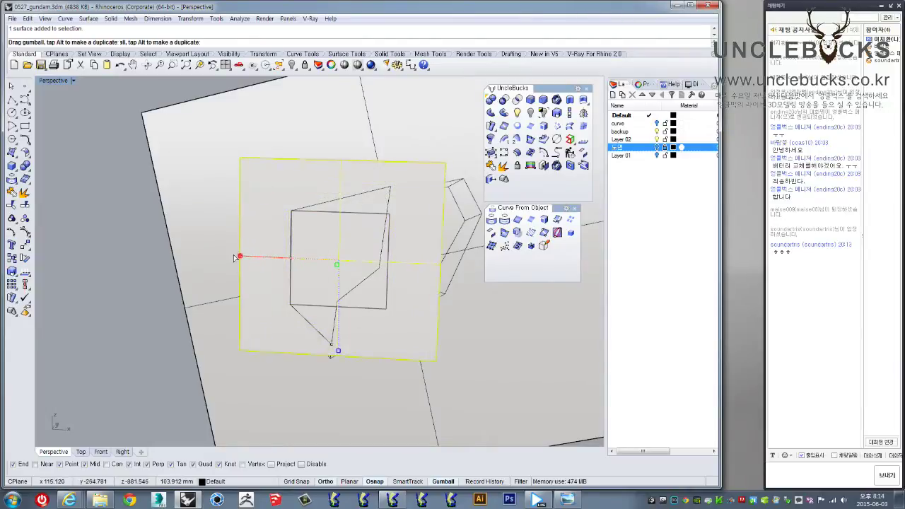
{"action": "mouse_move", "coordinate": [265, 243]}
{"action": "right_mouse_down"}
{"action": "mouse_move", "coordinate": [312, 248]}
{"action": "mouse_move", "coordinate": [303, 222]}
{"action": "right_mouse_up"}
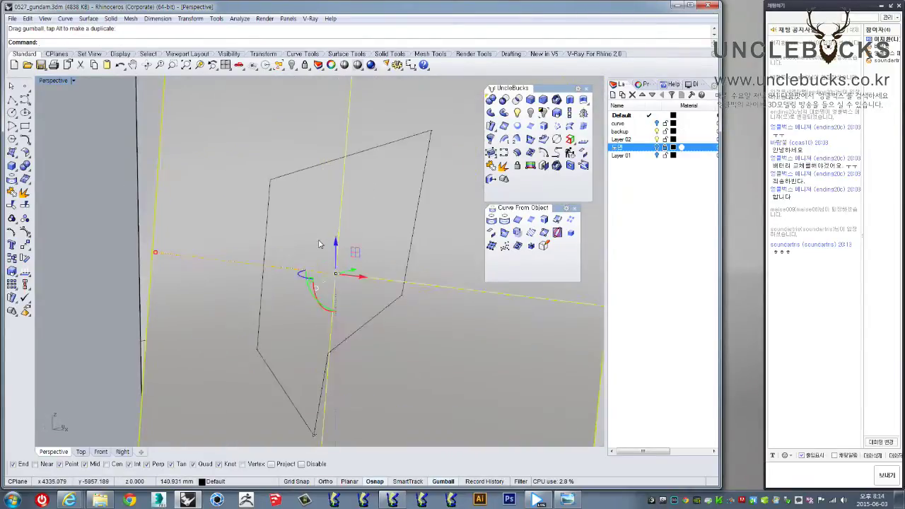
{"action": "key", "text": "Escape"}
{"action": "left_click", "coordinate": [296, 195]}
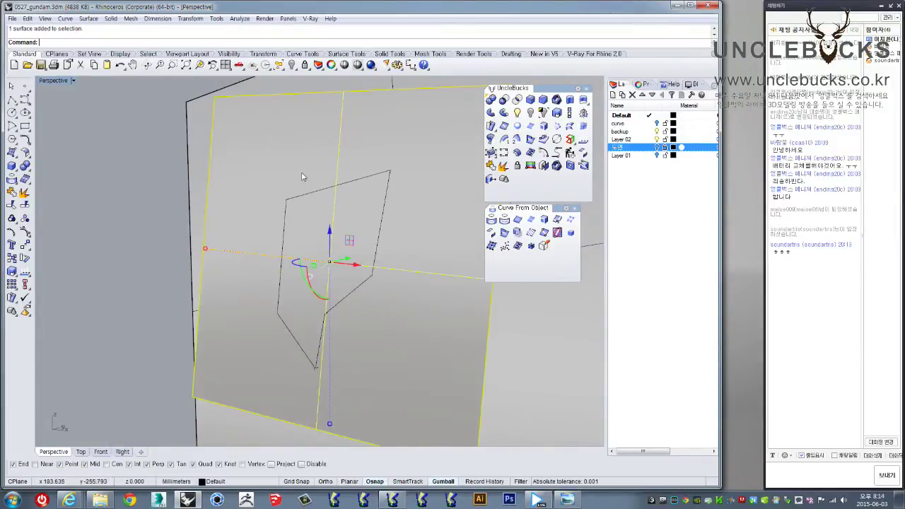
{"action": "double_click", "coordinate": [47, 80]}
{"action": "left_click", "coordinate": [81, 299]}
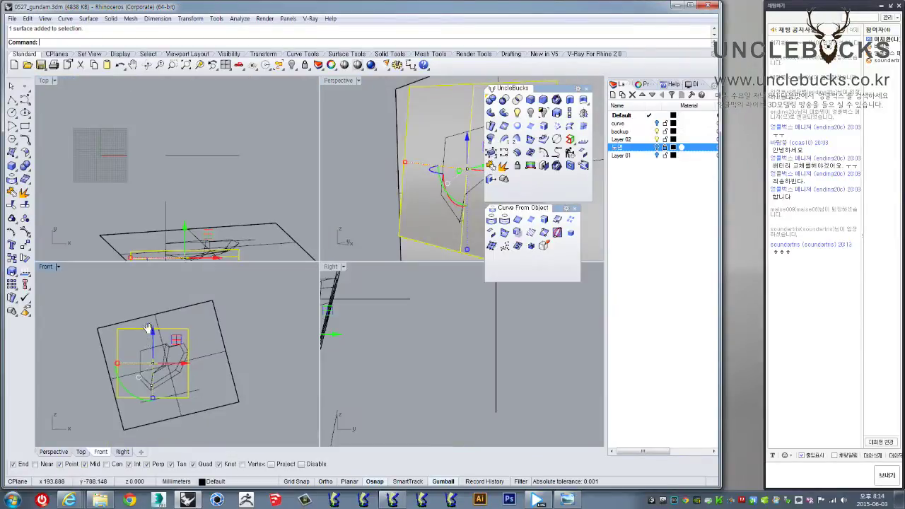
{"action": "double_click", "coordinate": [46, 269]}
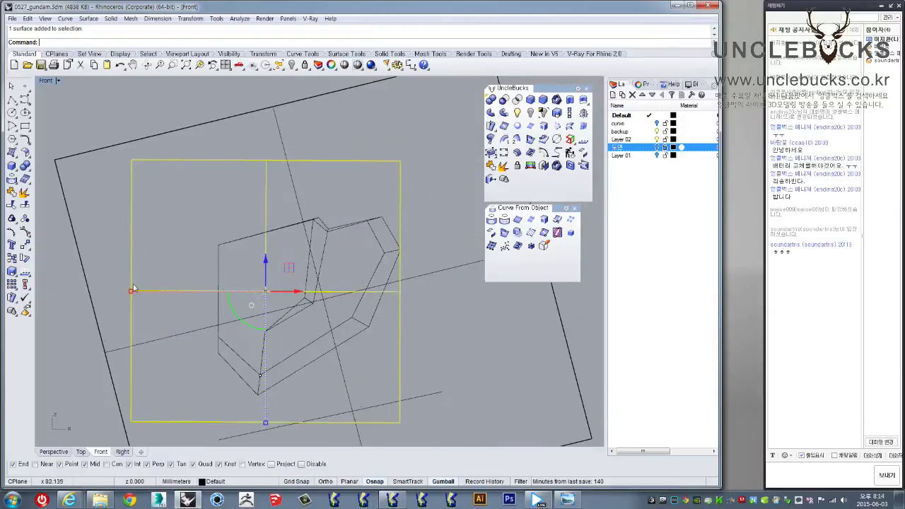
- Start a new polyline at a vertex of the armor outline in Front view
{"action": "left_click", "coordinate": [12, 101]}
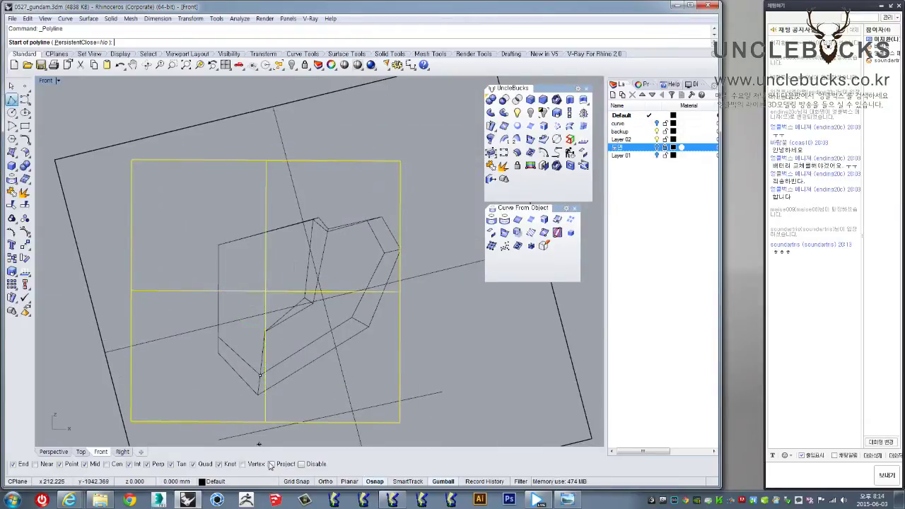
{"action": "scroll", "coordinate": [227, 309], "scroll_direction": "up", "scroll_amount": 2}
{"action": "left_click", "coordinate": [214, 348]}
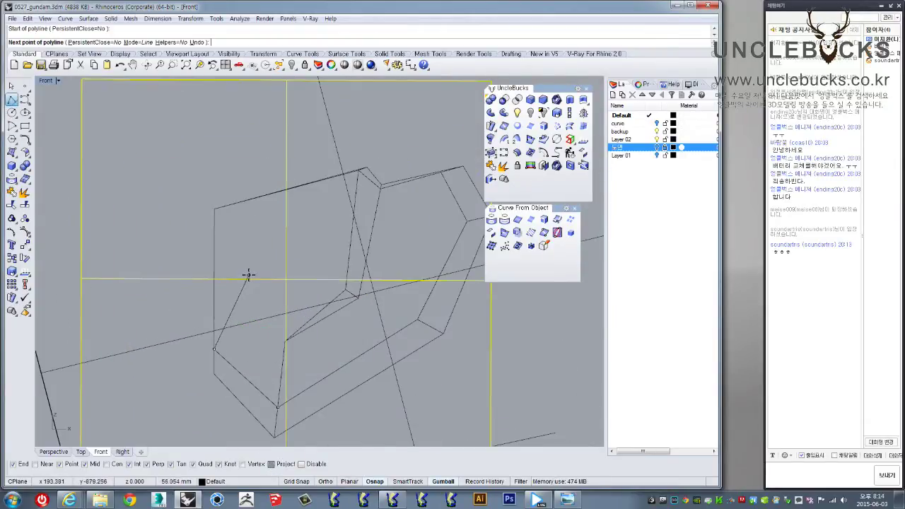
- Continue the Front-view polyline through the upper-left and top outline vertices, then finish it
{"action": "left_click", "coordinate": [214, 209]}
{"action": "scroll", "coordinate": [363, 176], "scroll_direction": "up", "scroll_amount": 2}
{"action": "scroll", "coordinate": [357, 166], "scroll_direction": "up", "scroll_amount": 2}
{"action": "left_click", "coordinate": [347, 146]}
{"action": "scroll", "coordinate": [354, 208], "scroll_direction": "down", "scroll_amount": 2}
{"action": "scroll", "coordinate": [362, 233], "scroll_direction": "down", "scroll_amount": 2}
{"action": "scroll", "coordinate": [287, 297], "scroll_direction": "up", "scroll_amount": 2}
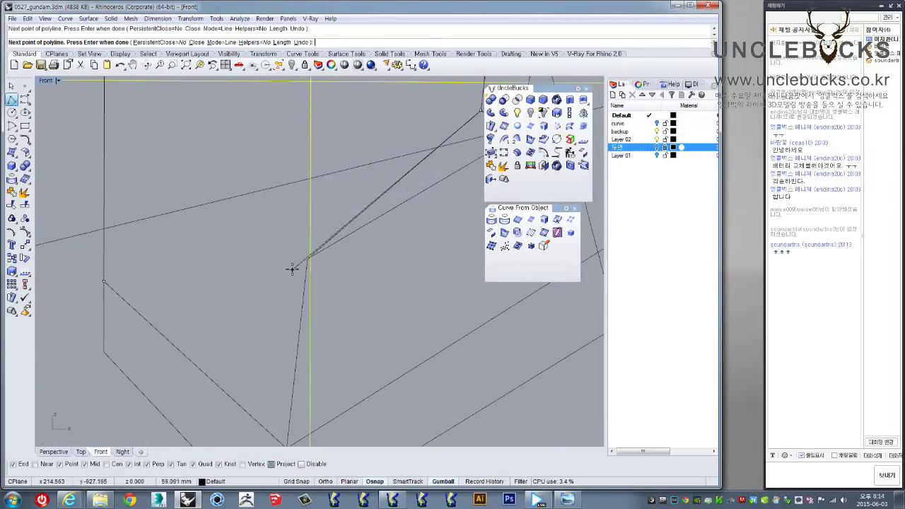
{"action": "right_click_drag", "start_coordinate": [306, 256], "coordinate": [341, 130]}
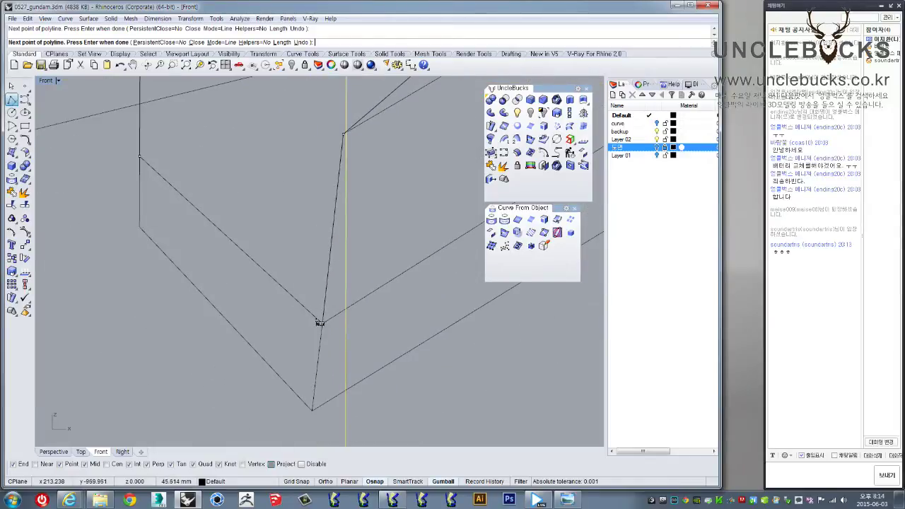
{"action": "scroll", "coordinate": [235, 204], "scroll_direction": "down", "scroll_amount": 2}
{"action": "key", "text": "Return"}
- Select one of the overlapping outline curves and restore the four-view layout
{"action": "scroll", "coordinate": [198, 184], "scroll_direction": "down", "scroll_amount": 3}
{"action": "left_click", "coordinate": [385, 275]}
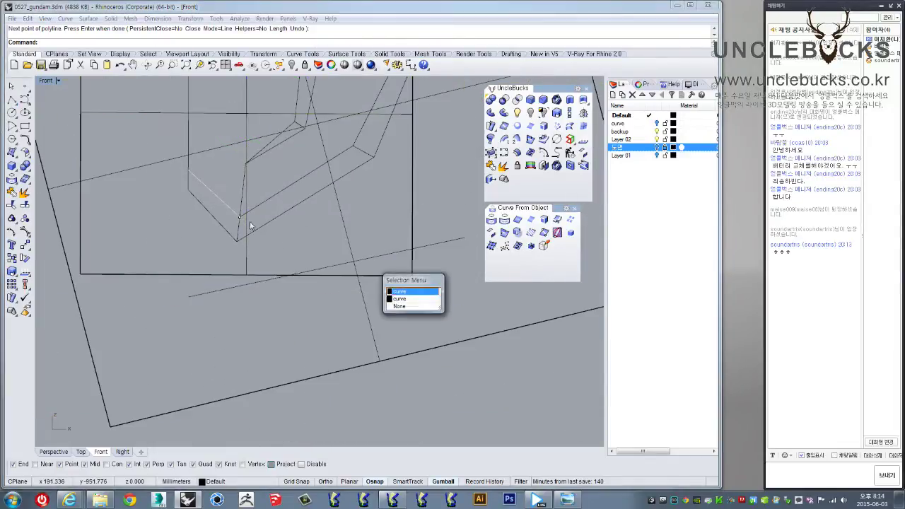
{"action": "left_click", "coordinate": [396, 291]}
{"action": "scroll", "coordinate": [304, 212], "scroll_direction": "down", "scroll_amount": 3}
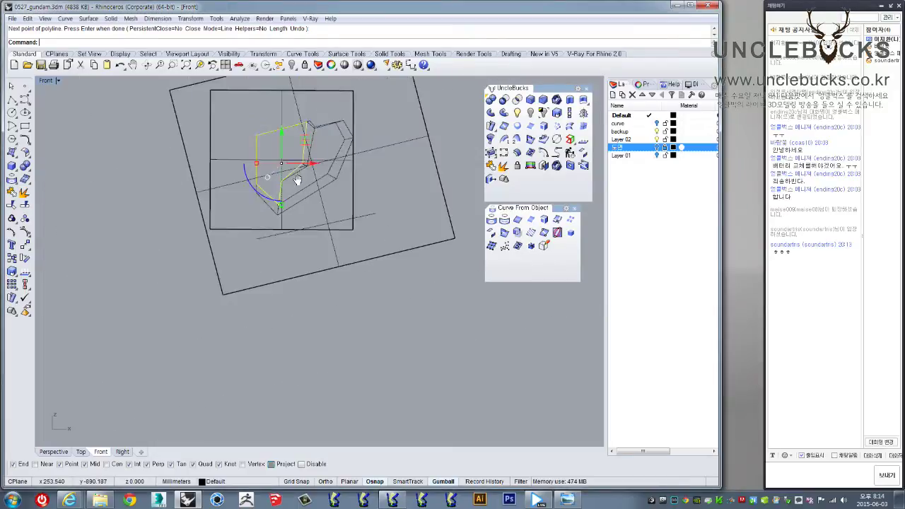
{"action": "double_click", "coordinate": [45, 81]}
{"action": "double_click", "coordinate": [45, 81]}
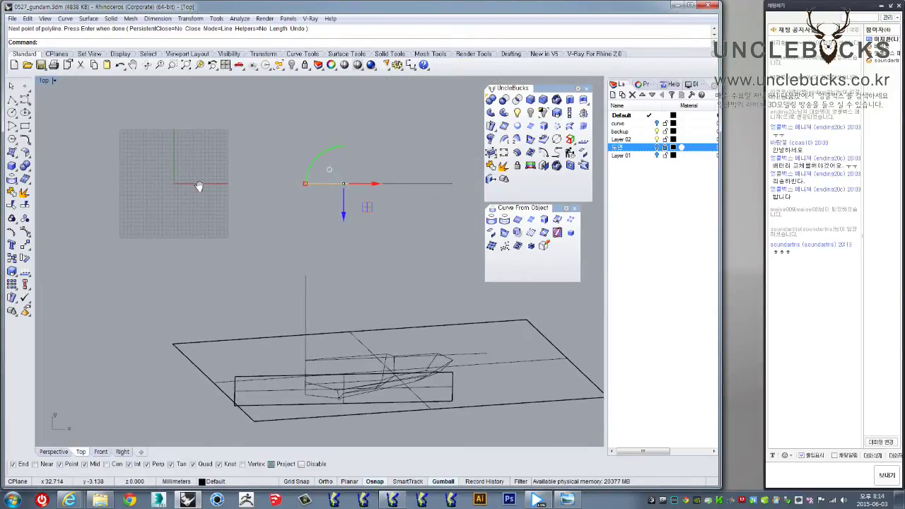
{"action": "double_click", "coordinate": [48, 82]}
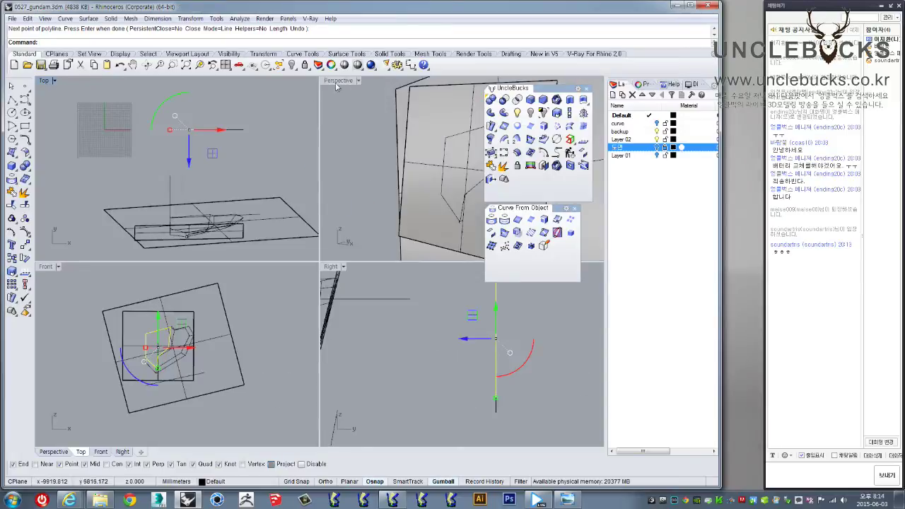
- Maximize the Perspective view and delete the first stray curve lying on the flat surface
{"action": "double_click", "coordinate": [338, 80]}
{"action": "right_click_drag", "start_coordinate": [332, 113], "coordinate": [285, 145]}
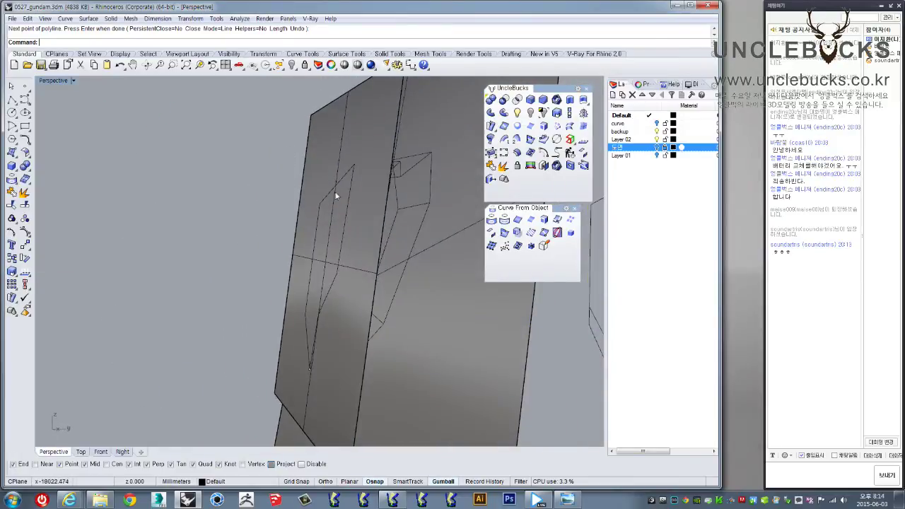
{"action": "key", "text": "Escape"}
{"action": "left_click", "coordinate": [335, 190]}
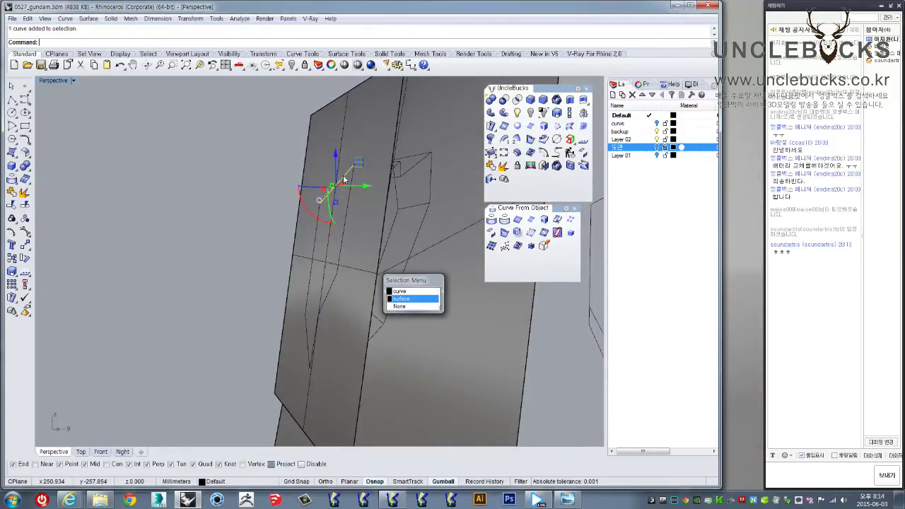
{"action": "key", "text": "Delete"}
- Pick through the overlapping stray curves near the surface to select the remaining one
{"action": "left_click", "coordinate": [334, 281]}
{"action": "left_click", "coordinate": [396, 286]}
{"action": "left_click", "coordinate": [307, 323]}
{"action": "key", "text": "Escape"}
{"action": "scroll", "coordinate": [309, 362], "scroll_direction": "up", "scroll_amount": 3}
{"action": "scroll", "coordinate": [309, 362], "scroll_direction": "up", "scroll_amount": 2}
{"action": "left_click", "coordinate": [385, 287]}
{"action": "scroll", "coordinate": [300, 295], "scroll_direction": "down", "scroll_amount": 5}
{"action": "right_click_drag", "start_coordinate": [299, 295], "coordinate": [311, 325]}
{"action": "left_click", "coordinate": [314, 332]}
{"action": "key", "text": "Escape"}
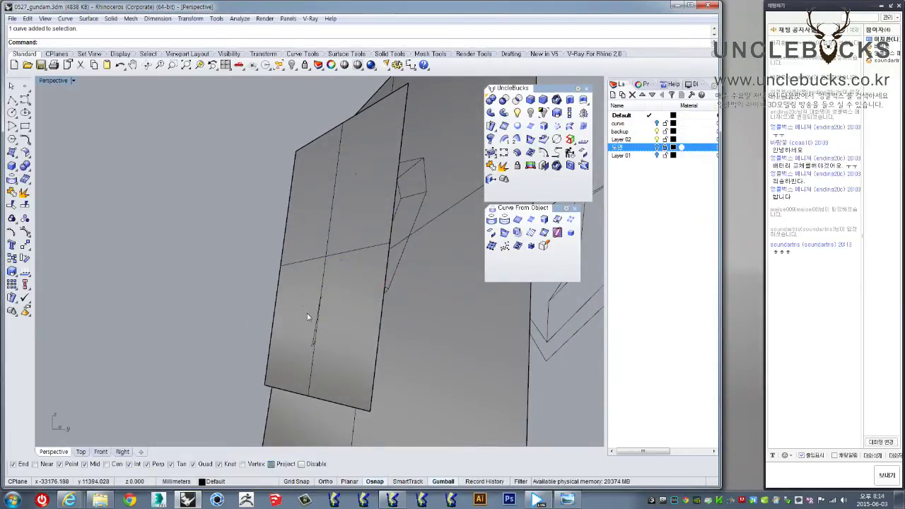
- Orbit to see the plane edge-on and select the large flat surface
{"action": "scroll", "coordinate": [316, 338], "scroll_direction": "up", "scroll_amount": 1}
{"action": "scroll", "coordinate": [317, 338], "scroll_direction": "up", "scroll_amount": 2}
{"action": "scroll", "coordinate": [306, 353], "scroll_direction": "up", "scroll_amount": 1}
{"action": "scroll", "coordinate": [302, 352], "scroll_direction": "down", "scroll_amount": 3}
{"action": "mouse_move", "coordinate": [303, 288]}
{"action": "right_mouse_down"}
{"action": "mouse_move", "coordinate": [270, 309]}
{"action": "mouse_move", "coordinate": [287, 309]}
{"action": "mouse_move", "coordinate": [307, 267]}
{"action": "mouse_move", "coordinate": [338, 256]}
{"action": "mouse_move", "coordinate": [309, 262]}
{"action": "mouse_move", "coordinate": [349, 152]}
{"action": "mouse_move", "coordinate": [340, 159]}
{"action": "mouse_move", "coordinate": [352, 168]}
{"action": "mouse_move", "coordinate": [356, 154]}
{"action": "mouse_move", "coordinate": [313, 222]}
{"action": "mouse_move", "coordinate": [266, 203]}
{"action": "right_mouse_up"}
{"action": "key", "text": "Escape"}
{"action": "left_click", "coordinate": [266, 204]}
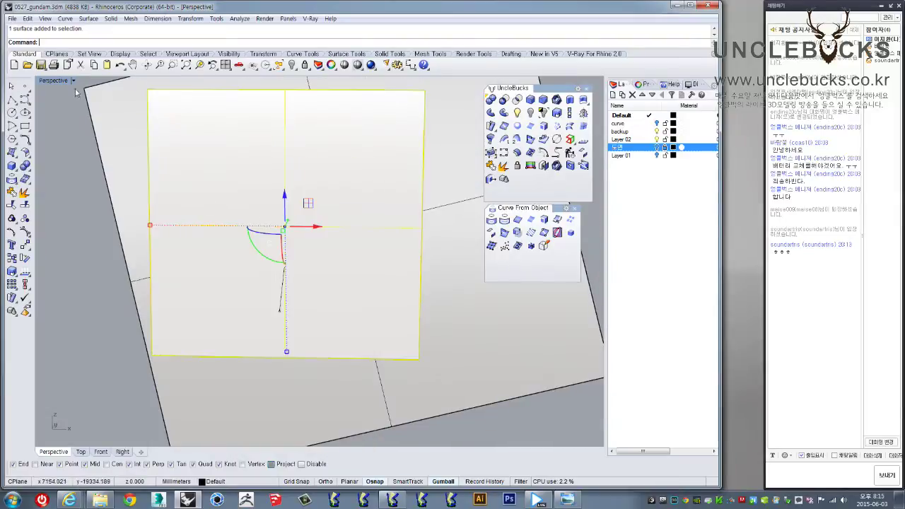
- Project the traced outline curve onto the large flat surface
{"action": "key", "text": "ctrl+m"}
{"action": "left_click", "coordinate": [87, 364]}
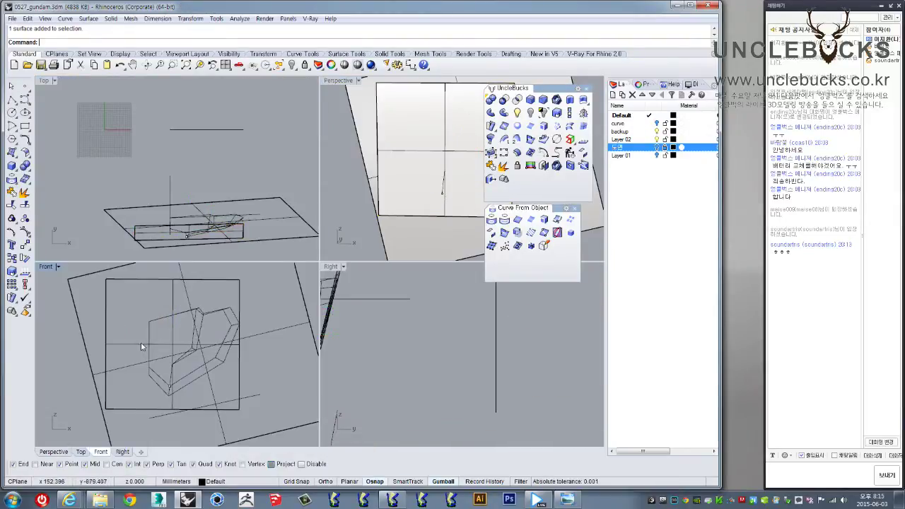
{"action": "scroll", "coordinate": [141, 347], "scroll_direction": "up", "scroll_amount": 3}
{"action": "left_click", "coordinate": [365, 300]}
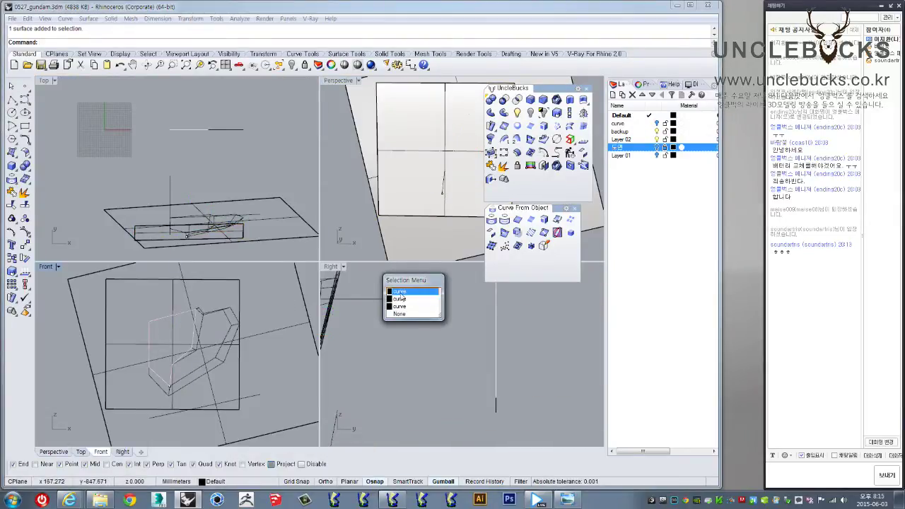
{"action": "left_click", "coordinate": [400, 294]}
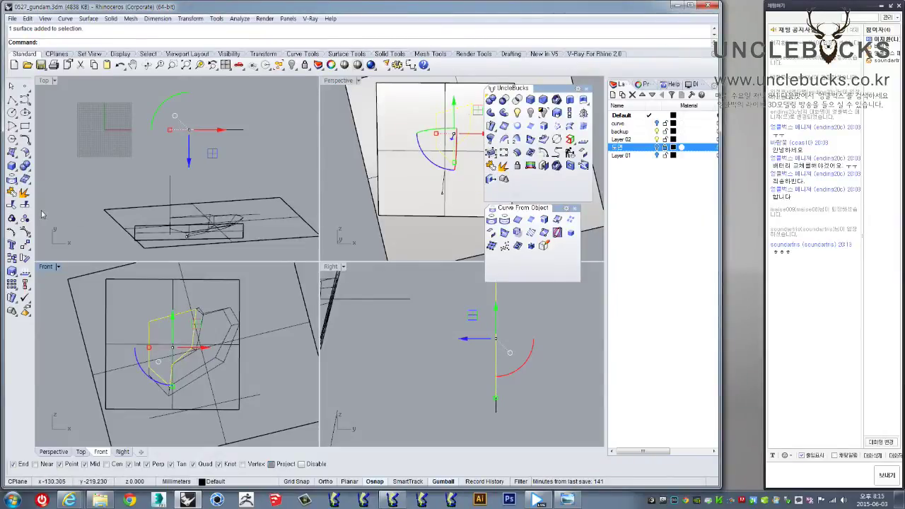
{"action": "left_click", "coordinate": [12, 180]}
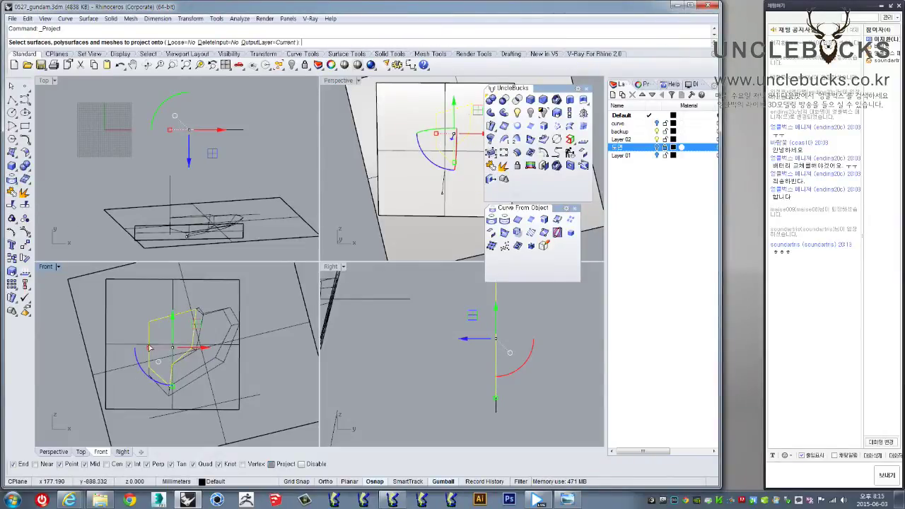
{"action": "left_click", "coordinate": [106, 304]}
{"action": "key", "text": "Return"}
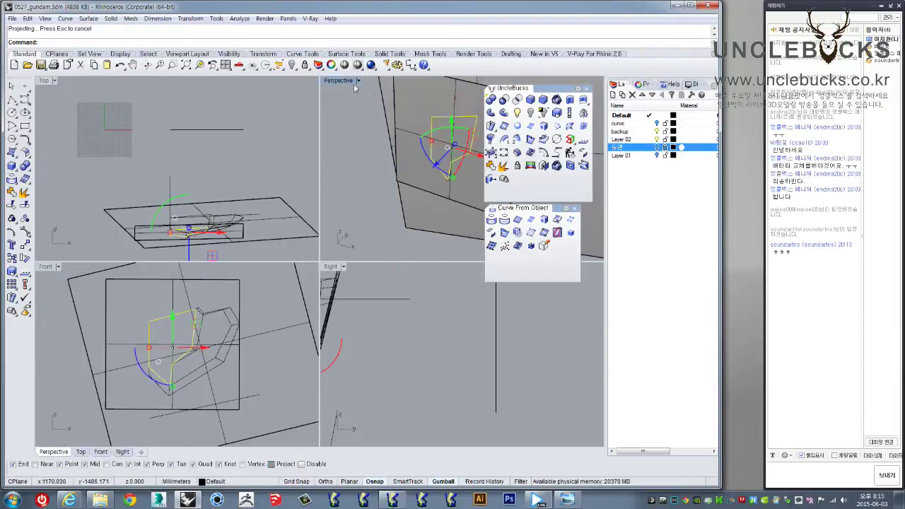
- Make a planar surface from the projected outline, inspect it in Perspective, then undo it
{"action": "double_click", "coordinate": [339, 80]}
{"action": "right_click_drag", "start_coordinate": [323, 216], "coordinate": [269, 198]}
{"action": "left_click", "coordinate": [267, 196]}
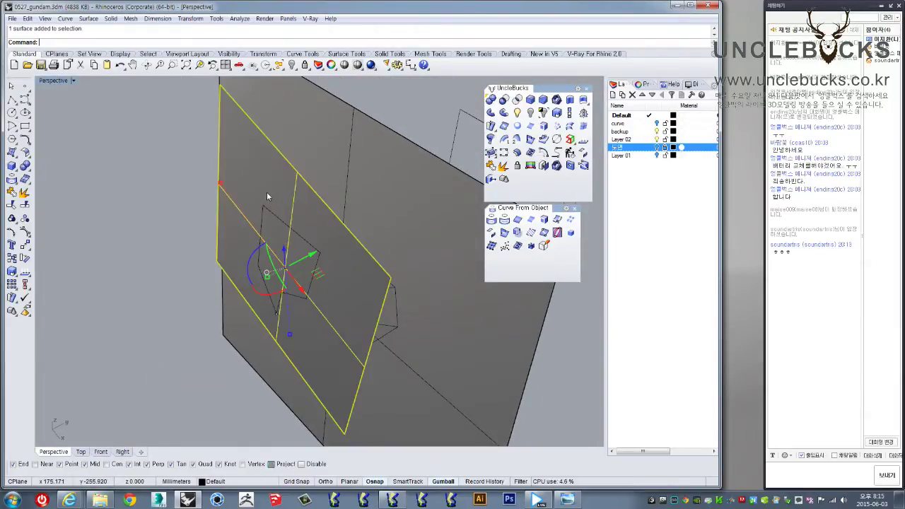
{"action": "key", "text": "Escape"}
{"action": "mouse_move", "coordinate": [278, 241]}
{"action": "right_mouse_down"}
{"action": "mouse_move", "coordinate": [258, 248]}
{"action": "mouse_move", "coordinate": [503, 159]}
{"action": "right_mouse_up"}
{"action": "left_click", "coordinate": [256, 249]}
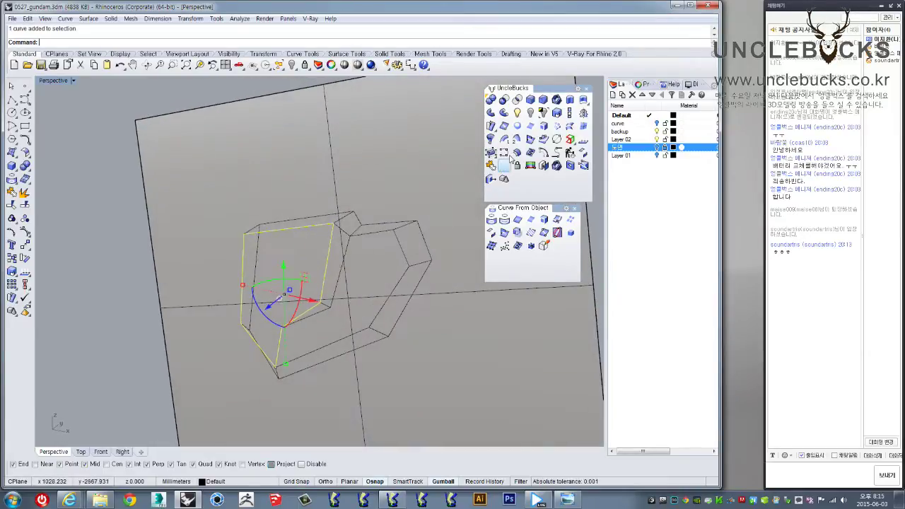
{"action": "left_click", "coordinate": [517, 126]}
{"action": "right_click_drag", "start_coordinate": [309, 196], "coordinate": [432, 178]}
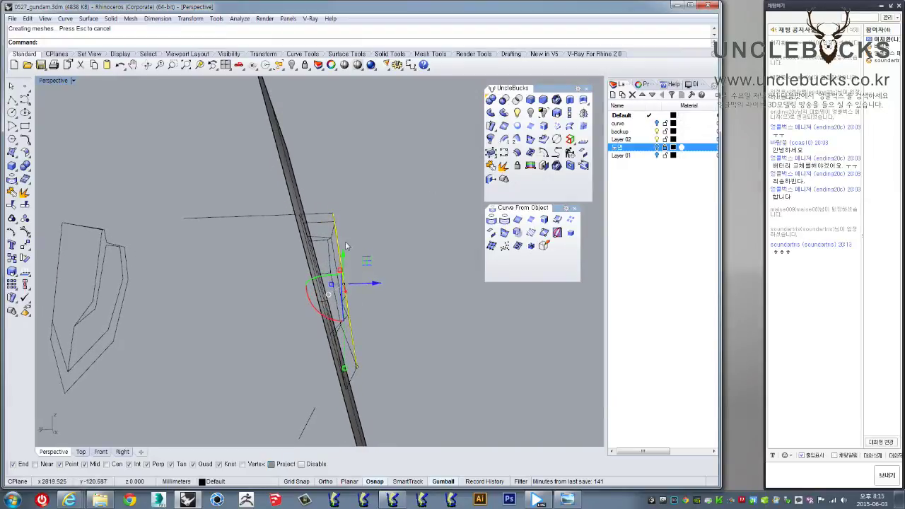
{"action": "right_click_drag", "start_coordinate": [380, 278], "coordinate": [225, 311]}
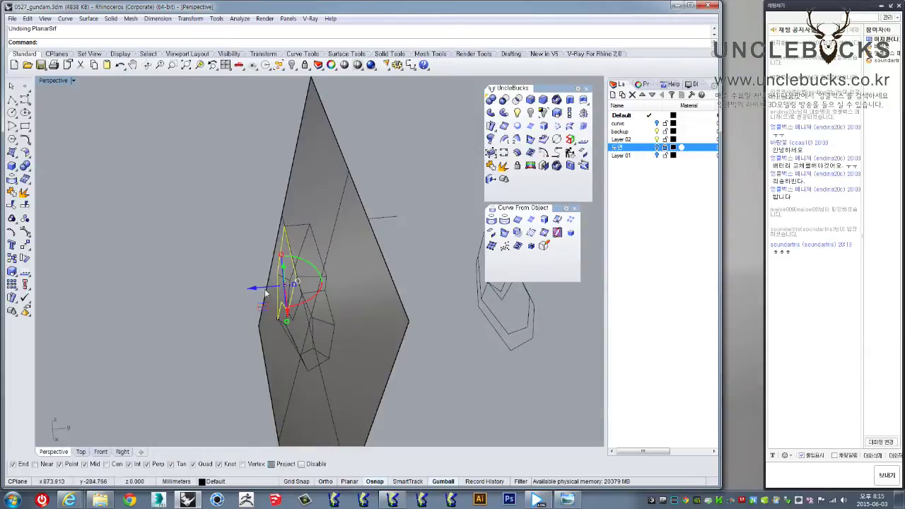
{"action": "mouse_move", "coordinate": [168, 312]}
{"action": "right_mouse_down"}
{"action": "mouse_move", "coordinate": [273, 300]}
{"action": "mouse_move", "coordinate": [522, 142]}
{"action": "right_mouse_up"}
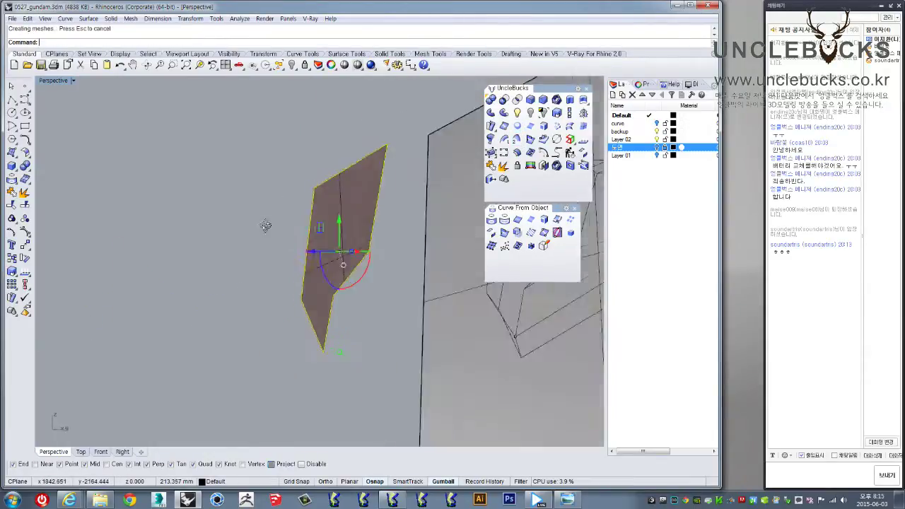
{"action": "right_click_drag", "start_coordinate": [264, 222], "coordinate": [349, 174]}
{"action": "key", "text": "ctrl+z"}
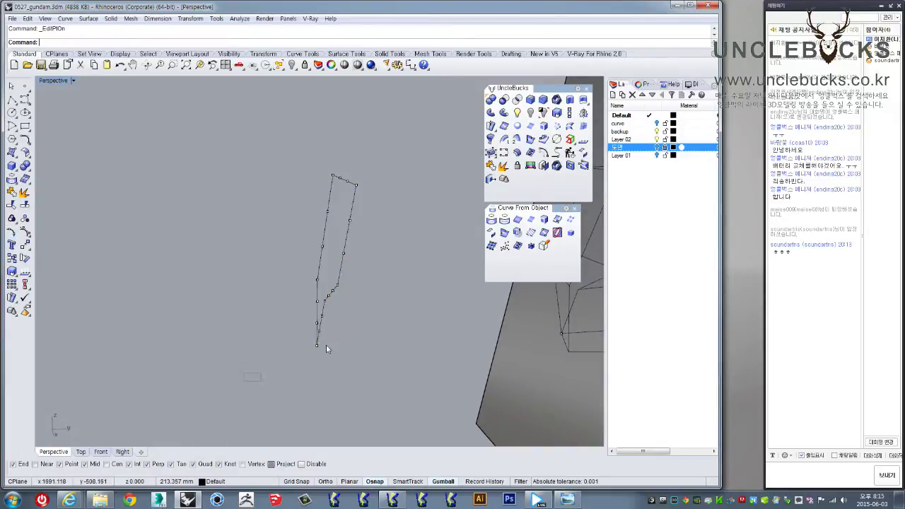
- Shift the projected curve's bottom point left, retry a planar surface, then delete the curve
{"action": "left_click_drag", "start_coordinate": [358, 342], "coordinate": [293, 346]}
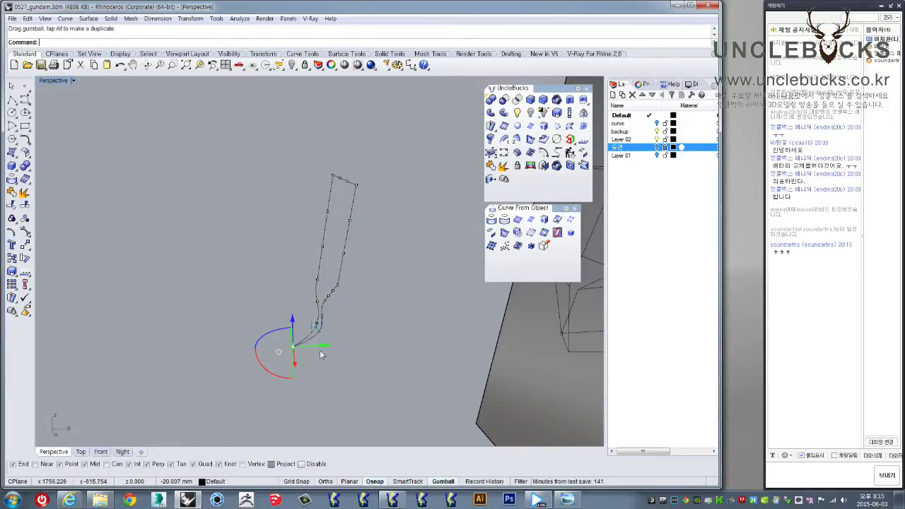
{"action": "right_click_drag", "start_coordinate": [362, 313], "coordinate": [373, 353]}
{"action": "left_click_drag", "start_coordinate": [373, 353], "coordinate": [250, 140]}
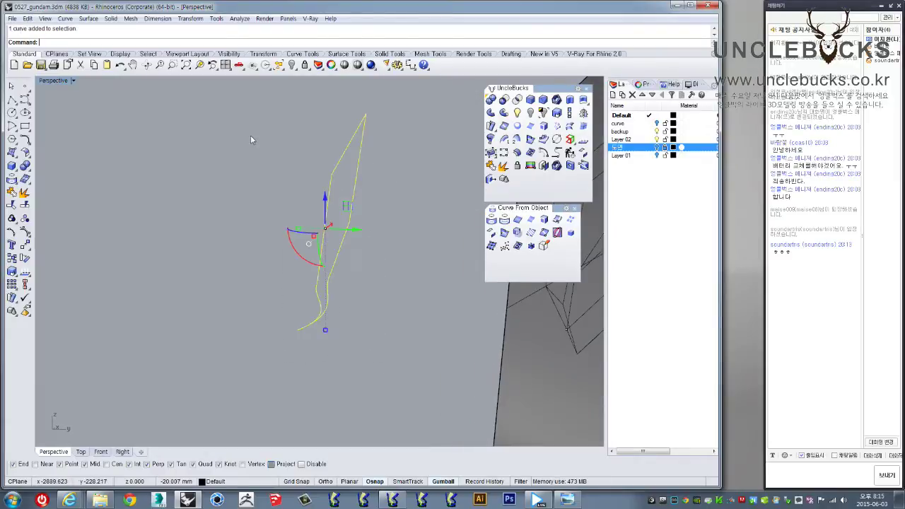
{"action": "left_click", "coordinate": [503, 125]}
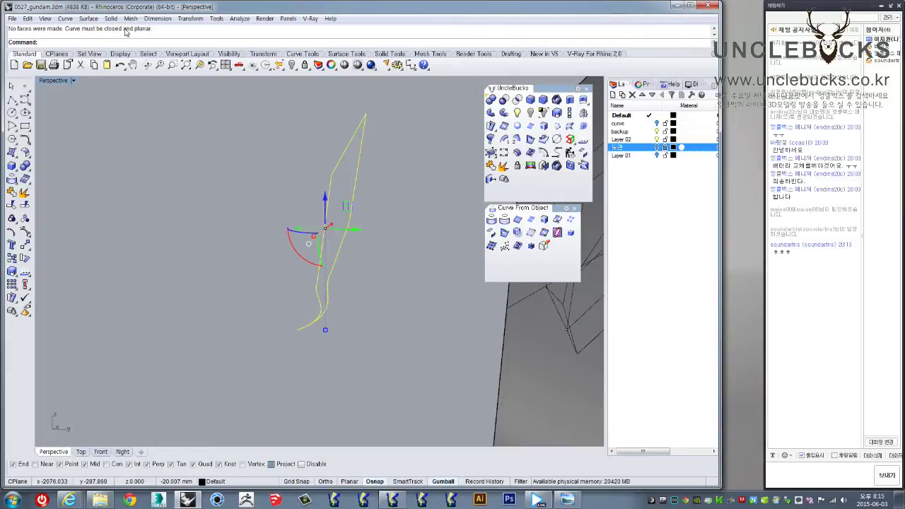
{"action": "mouse_move", "coordinate": [212, 157]}
{"action": "right_mouse_down"}
{"action": "mouse_move", "coordinate": [222, 186]}
{"action": "mouse_move", "coordinate": [208, 222]}
{"action": "mouse_move", "coordinate": [186, 208]}
{"action": "right_mouse_up"}
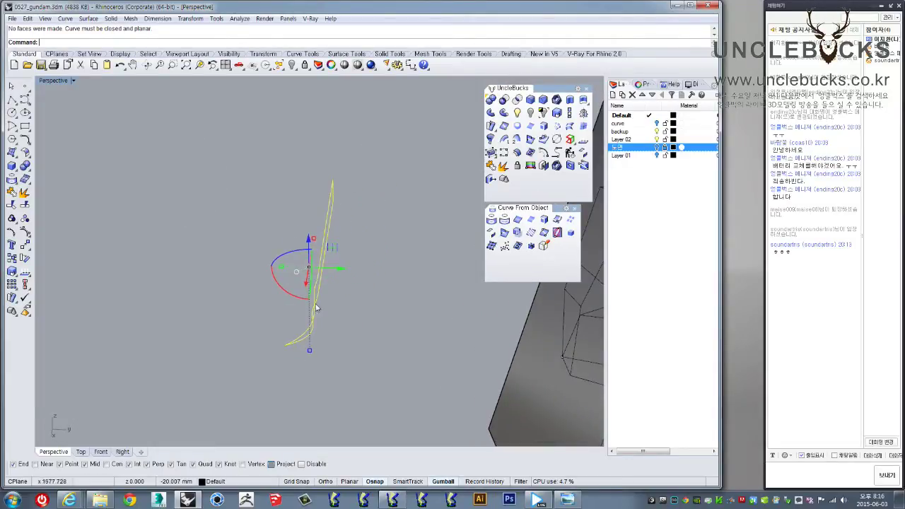
{"action": "key", "text": "Escape"}
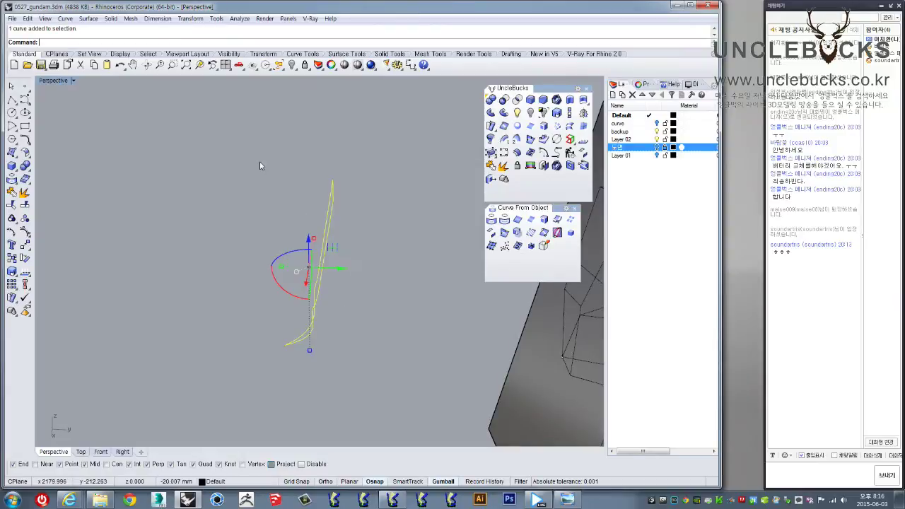
{"action": "key", "text": "Delete"}
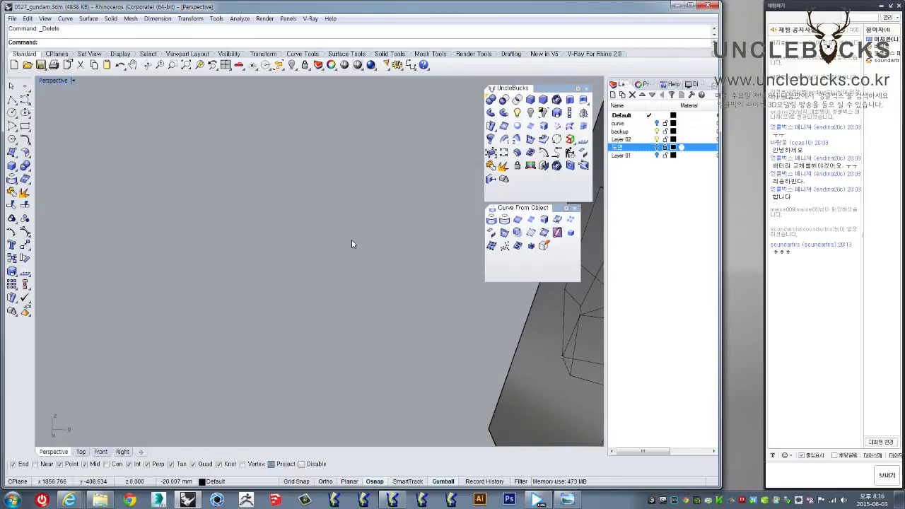
{"action": "mouse_move", "coordinate": [342, 226]}
{"action": "right_mouse_down"}
{"action": "mouse_move", "coordinate": [365, 217]}
{"action": "mouse_move", "coordinate": [392, 234]}
{"action": "mouse_move", "coordinate": [291, 196]}
{"action": "mouse_move", "coordinate": [382, 248]}
{"action": "mouse_move", "coordinate": [387, 276]}
{"action": "right_mouse_up"}
- Window-select and delete two leftover curves and a point from the armor wireframe
{"action": "left_click", "coordinate": [406, 273]}
{"action": "scroll", "coordinate": [407, 272], "scroll_direction": "down", "scroll_amount": 3}
{"action": "mouse_move", "coordinate": [406, 273]}
{"action": "right_mouse_down"}
{"action": "mouse_move", "coordinate": [324, 262]}
{"action": "mouse_move", "coordinate": [435, 256]}
{"action": "mouse_move", "coordinate": [433, 312]}
{"action": "mouse_move", "coordinate": [333, 200]}
{"action": "right_mouse_up"}
{"action": "scroll", "coordinate": [333, 277], "scroll_direction": "up", "scroll_amount": 2}
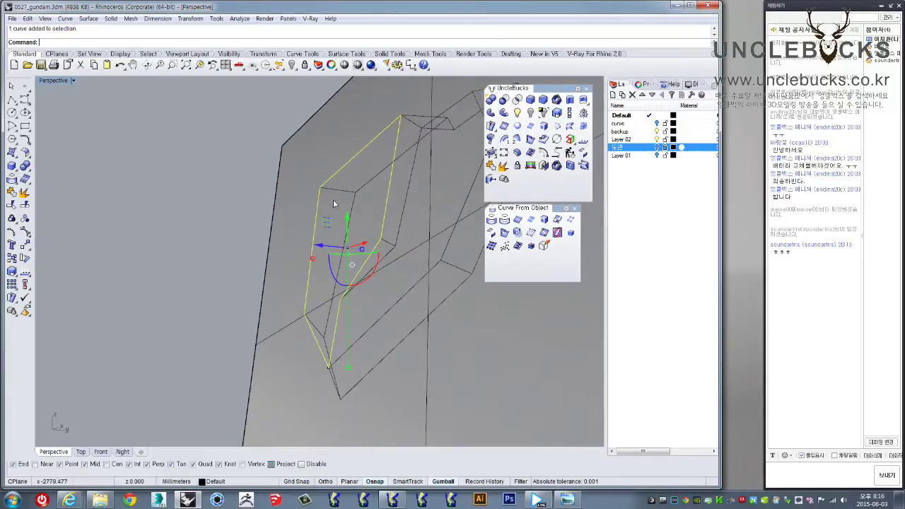
{"action": "left_click", "coordinate": [166, 180]}
{"action": "left_click_drag", "start_coordinate": [144, 217], "coordinate": [284, 386]}
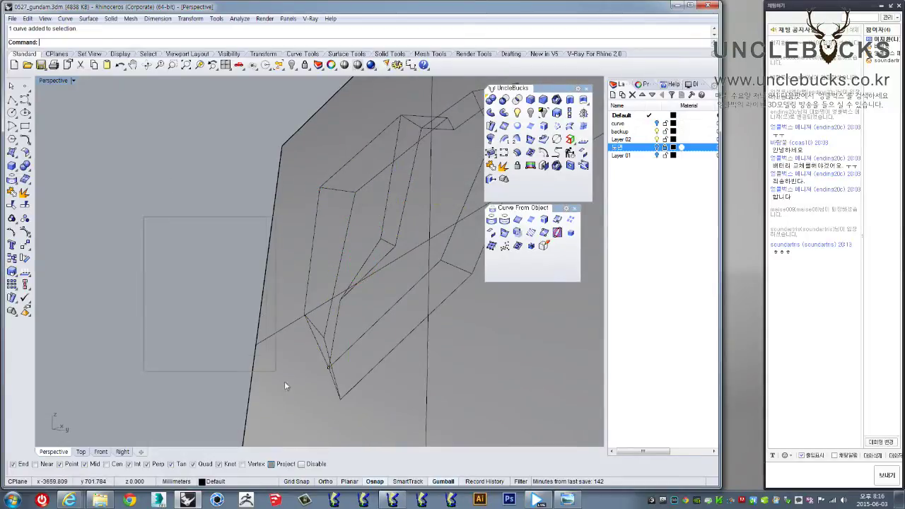
{"action": "left_click_drag", "start_coordinate": [348, 435], "coordinate": [350, 430]}
{"action": "mouse_move", "coordinate": [354, 415]}
{"action": "right_mouse_down"}
{"action": "mouse_move", "coordinate": [309, 316]}
{"action": "mouse_move", "coordinate": [313, 333]}
{"action": "mouse_move", "coordinate": [382, 329]}
{"action": "mouse_move", "coordinate": [353, 329]}
{"action": "right_mouse_up"}
{"action": "key", "text": "Delete"}
- Delete the remaining leftover curves and orbit the model to a new angle
{"action": "mouse_move", "coordinate": [297, 333]}
{"action": "right_mouse_down"}
{"action": "mouse_move", "coordinate": [260, 273]}
{"action": "mouse_move", "coordinate": [297, 319]}
{"action": "mouse_move", "coordinate": [286, 177]}
{"action": "right_mouse_up"}
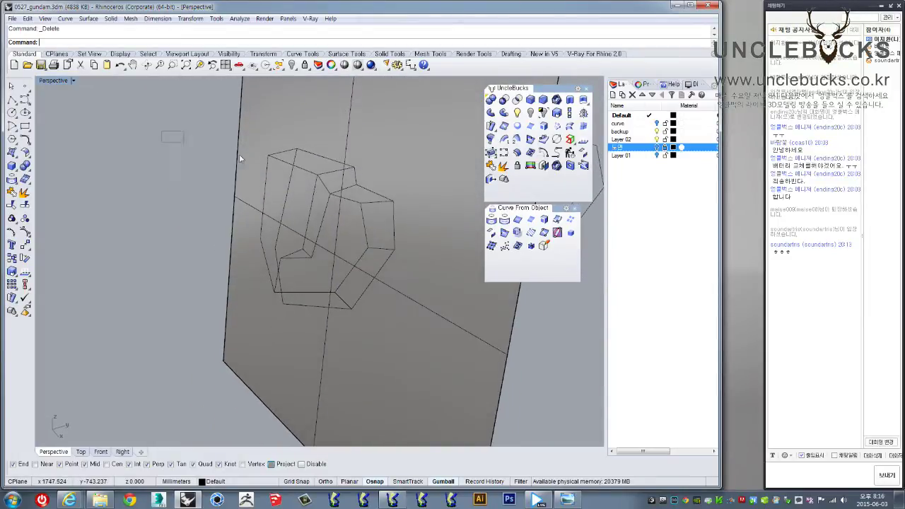
{"action": "left_click_drag", "start_coordinate": [365, 185], "coordinate": [364, 184]}
{"action": "key", "text": "Delete"}
{"action": "mouse_move", "coordinate": [364, 185]}
{"action": "right_mouse_down"}
{"action": "mouse_move", "coordinate": [295, 186]}
{"action": "mouse_move", "coordinate": [85, 143]}
{"action": "right_mouse_up"}
{"action": "left_click", "coordinate": [12, 101]}
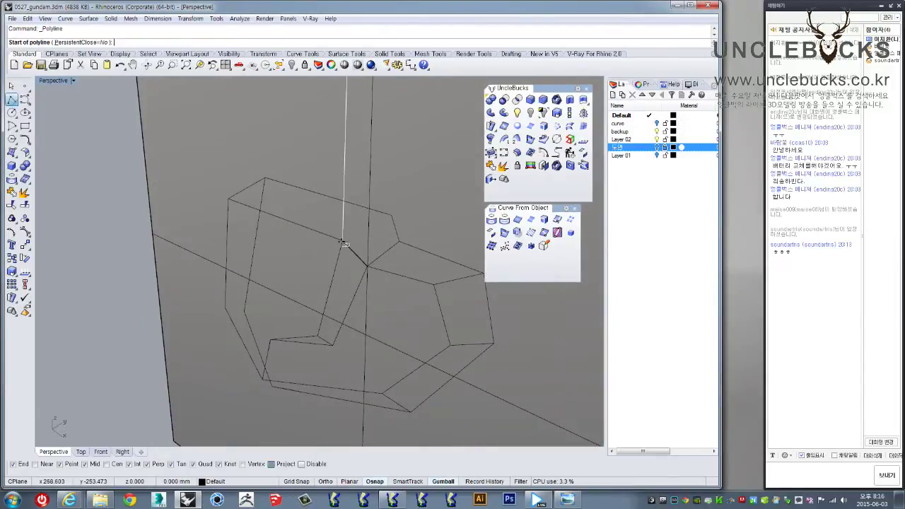
- Draw a connecting polyline edge between two outline vertices of the armor wireframe
{"action": "left_click", "coordinate": [343, 241]}
{"action": "key", "text": "Escape"}
{"action": "mouse_move", "coordinate": [448, 188]}
{"action": "right_mouse_down"}
{"action": "mouse_move", "coordinate": [292, 247]}
{"action": "mouse_move", "coordinate": [380, 218]}
{"action": "mouse_move", "coordinate": [383, 263]}
{"action": "mouse_move", "coordinate": [318, 307]}
{"action": "mouse_move", "coordinate": [359, 339]}
{"action": "mouse_move", "coordinate": [356, 323]}
{"action": "right_mouse_up"}
{"action": "scroll", "coordinate": [320, 306], "scroll_direction": "up", "scroll_amount": 2}
{"action": "right_click", "coordinate": [323, 307]}
{"action": "left_click", "coordinate": [319, 291]}
{"action": "left_click", "coordinate": [352, 374]}
{"action": "mouse_move", "coordinate": [367, 369]}
{"action": "right_mouse_down"}
{"action": "mouse_move", "coordinate": [333, 339]}
{"action": "mouse_move", "coordinate": [364, 313]}
{"action": "mouse_move", "coordinate": [355, 305]}
{"action": "mouse_move", "coordinate": [400, 285]}
{"action": "mouse_move", "coordinate": [354, 317]}
{"action": "mouse_move", "coordinate": [384, 283]}
{"action": "mouse_move", "coordinate": [376, 288]}
{"action": "right_mouse_up"}
{"action": "mouse_move", "coordinate": [337, 228]}
{"action": "right_mouse_down"}
{"action": "mouse_move", "coordinate": [304, 237]}
{"action": "mouse_move", "coordinate": [385, 268]}
{"action": "right_mouse_up"}
{"action": "key", "text": "Return"}
- Select the left and right face outline curves, choosing from overlapping candidates
{"action": "left_click", "coordinate": [386, 264]}
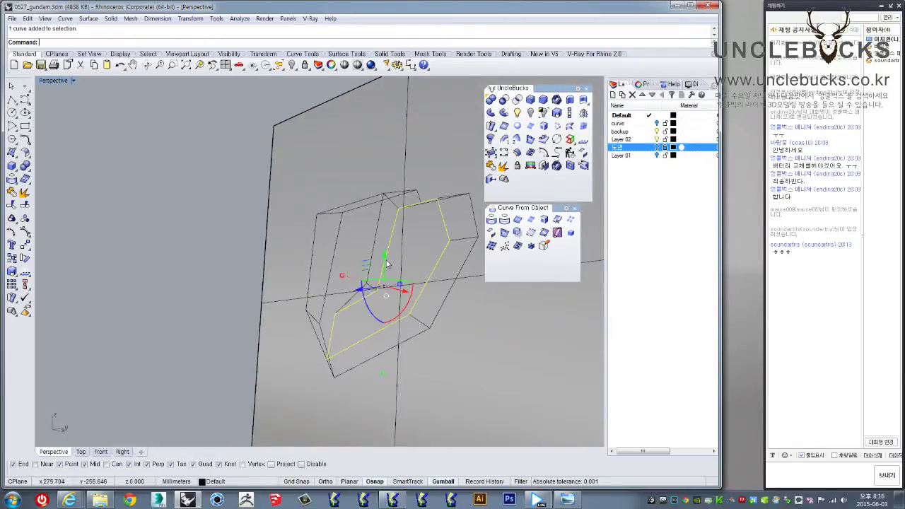
{"action": "left_click", "coordinate": [372, 251]}
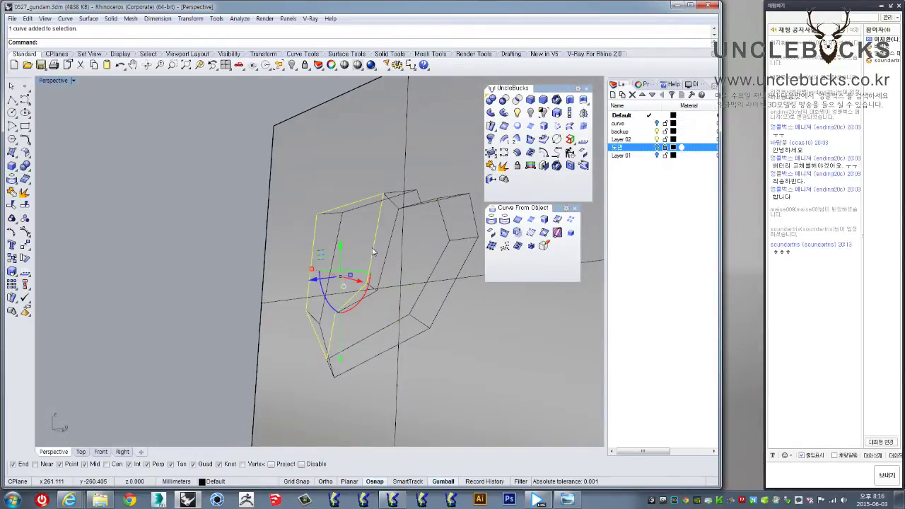
{"action": "left_click", "coordinate": [421, 329]}
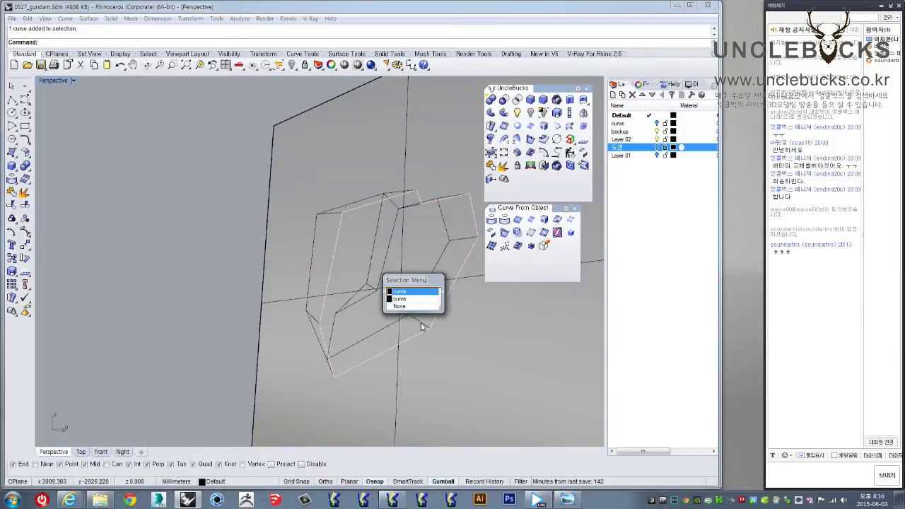
{"action": "left_click", "coordinate": [400, 292]}
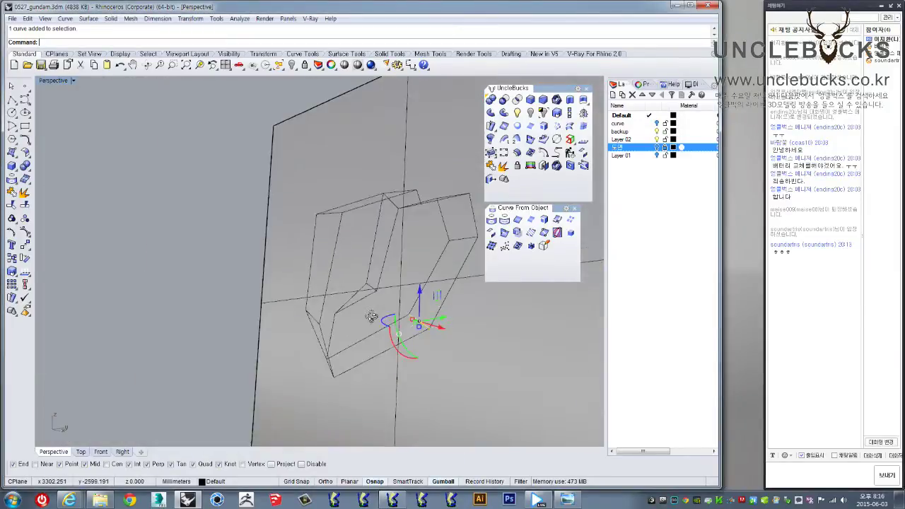
{"action": "right_click_drag", "start_coordinate": [372, 316], "coordinate": [436, 289]}
{"action": "mouse_move", "coordinate": [337, 215]}
{"action": "right_mouse_down"}
{"action": "mouse_move", "coordinate": [343, 238]}
{"action": "mouse_move", "coordinate": [370, 151]}
{"action": "mouse_move", "coordinate": [343, 127]}
{"action": "mouse_move", "coordinate": [332, 145]}
{"action": "mouse_move", "coordinate": [329, 262]}
{"action": "right_mouse_up"}
- Create the first side strip with SrfPt by snapping its four corners
{"action": "left_click", "coordinate": [12, 153]}
{"action": "right_click_drag", "start_coordinate": [238, 214], "coordinate": [337, 150]}
{"action": "left_click", "coordinate": [321, 147]}
{"action": "left_click", "coordinate": [366, 152]}
{"action": "left_click", "coordinate": [381, 328]}
{"action": "left_click", "coordinate": [358, 348]}
- Add a second corner-point surface on the next side face
{"action": "right_click_drag", "start_coordinate": [370, 353], "coordinate": [342, 309]}
{"action": "key", "text": "Return"}
{"action": "left_click", "coordinate": [366, 359]}
{"action": "left_click", "coordinate": [382, 323]}
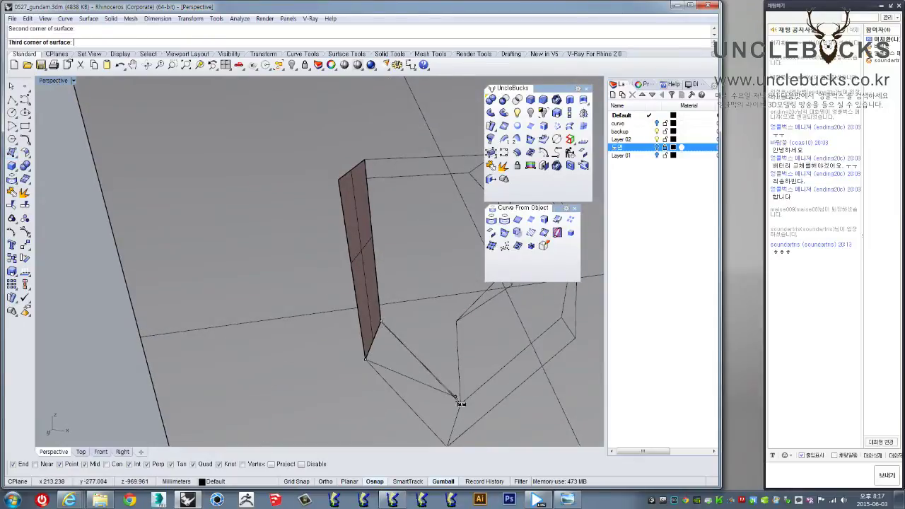
{"action": "mouse_move", "coordinate": [446, 407]}
{"action": "right_mouse_down", "text": "shift"}
{"action": "mouse_move", "coordinate": [449, 398]}
{"action": "mouse_move", "coordinate": [370, 377]}
{"action": "mouse_move", "coordinate": [310, 339]}
{"action": "right_mouse_up", "text": "shift"}
{"action": "left_click", "coordinate": [446, 398]}
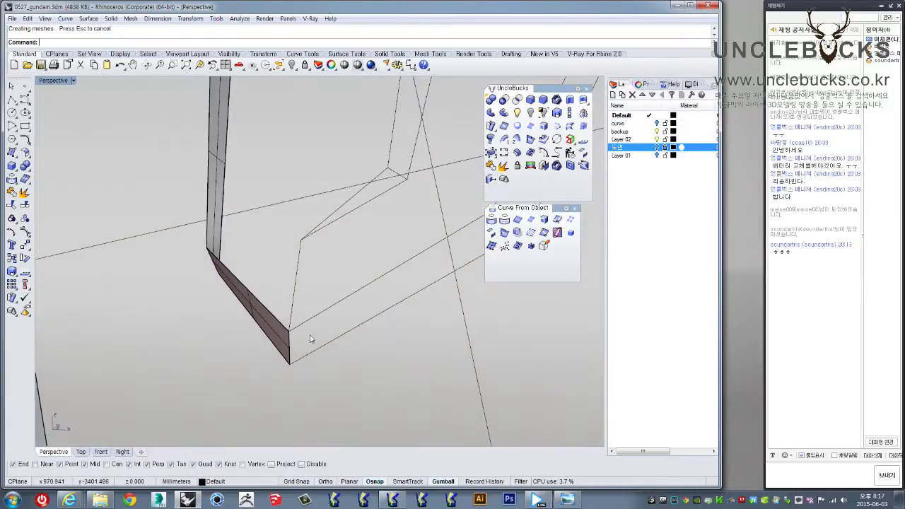
- Create the third side surface, undoing a misplaced attempt and re-snapping its corners
{"action": "left_click", "coordinate": [287, 325]}
{"action": "mouse_move", "coordinate": [374, 257]}
{"action": "right_mouse_down"}
{"action": "mouse_move", "coordinate": [347, 293]}
{"action": "mouse_move", "coordinate": [374, 283]}
{"action": "right_mouse_up"}
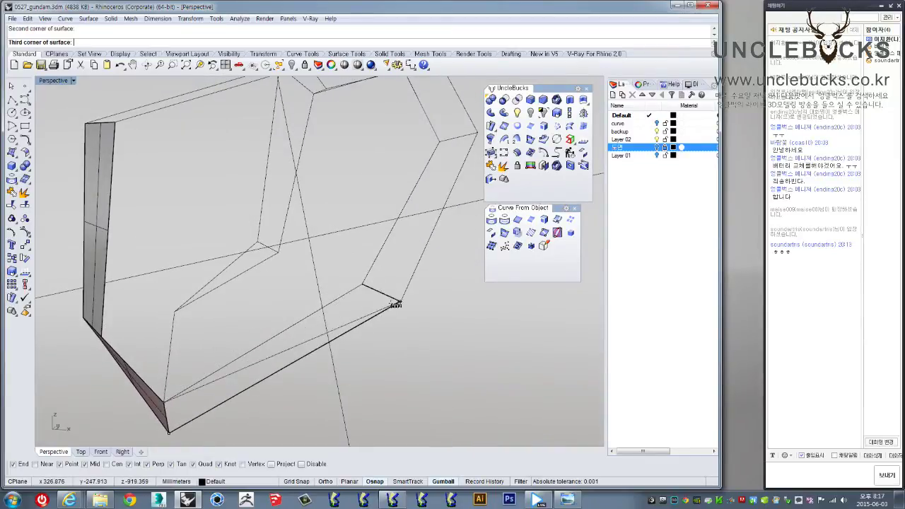
{"action": "left_click", "coordinate": [396, 304]}
{"action": "mouse_move", "coordinate": [243, 373]}
{"action": "right_mouse_down"}
{"action": "mouse_move", "coordinate": [264, 344]}
{"action": "mouse_move", "coordinate": [206, 412]}
{"action": "mouse_move", "coordinate": [204, 389]}
{"action": "right_mouse_up"}
{"action": "left_click", "coordinate": [155, 442]}
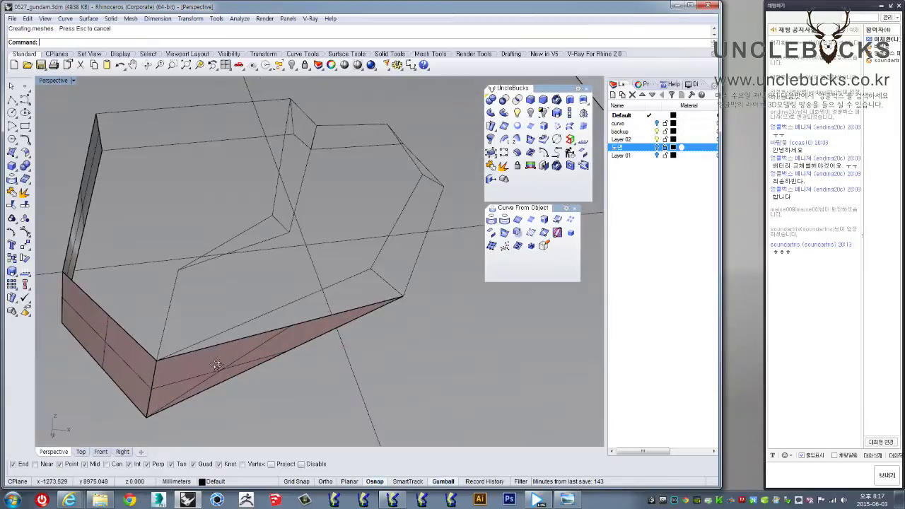
{"action": "key", "text": "ctrl+z"}
{"action": "left_click", "coordinate": [158, 362]}
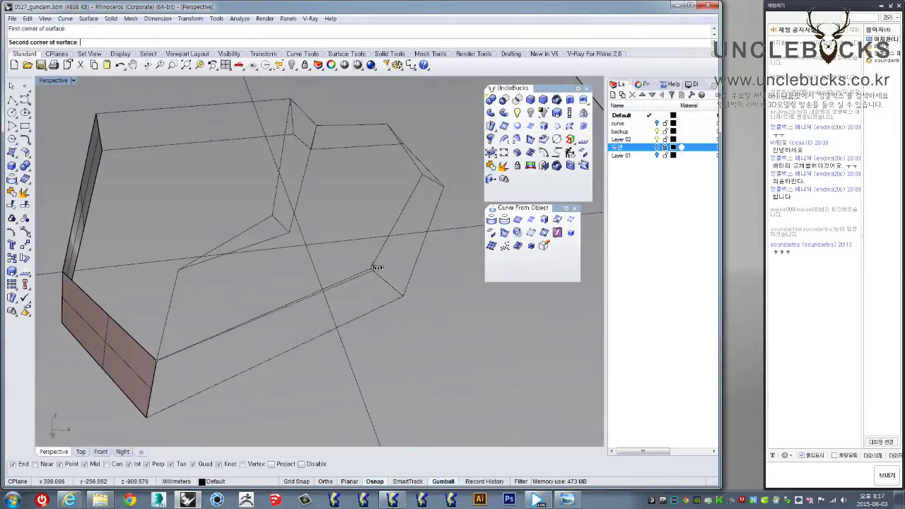
{"action": "left_click", "coordinate": [408, 296]}
{"action": "mouse_move", "coordinate": [255, 370]}
{"action": "right_mouse_down"}
{"action": "mouse_move", "coordinate": [215, 330]}
{"action": "mouse_move", "coordinate": [289, 280]}
{"action": "right_mouse_up"}
{"action": "left_click", "coordinate": [214, 326]}
- Build the upper face surface, replacing an incorrect first attempt
{"action": "key", "text": "Return"}
{"action": "left_click", "coordinate": [331, 263]}
{"action": "left_click", "coordinate": [410, 111]}
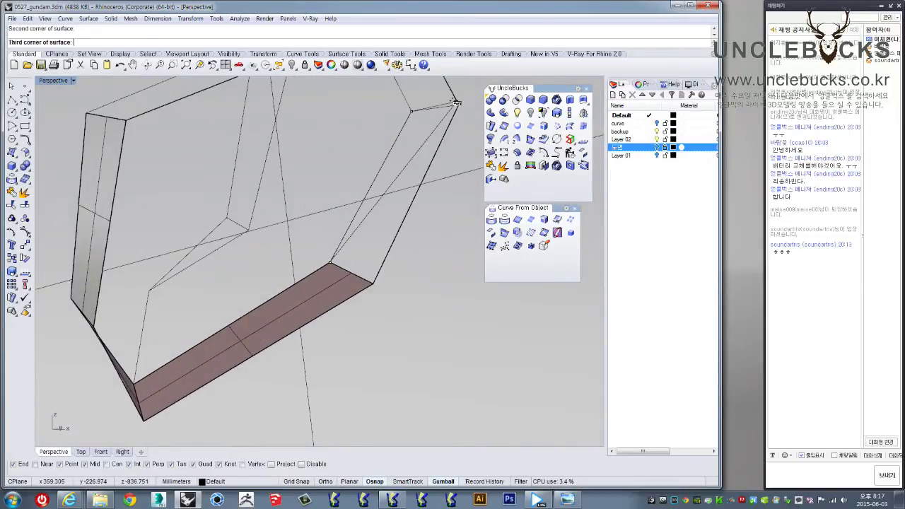
{"action": "left_click", "coordinate": [458, 106]}
{"action": "left_click", "coordinate": [375, 282]}
{"action": "key", "text": "ctrl+z"}
{"action": "right_click_drag", "start_coordinate": [387, 259], "coordinate": [288, 322]}
{"action": "key", "text": "Return"}
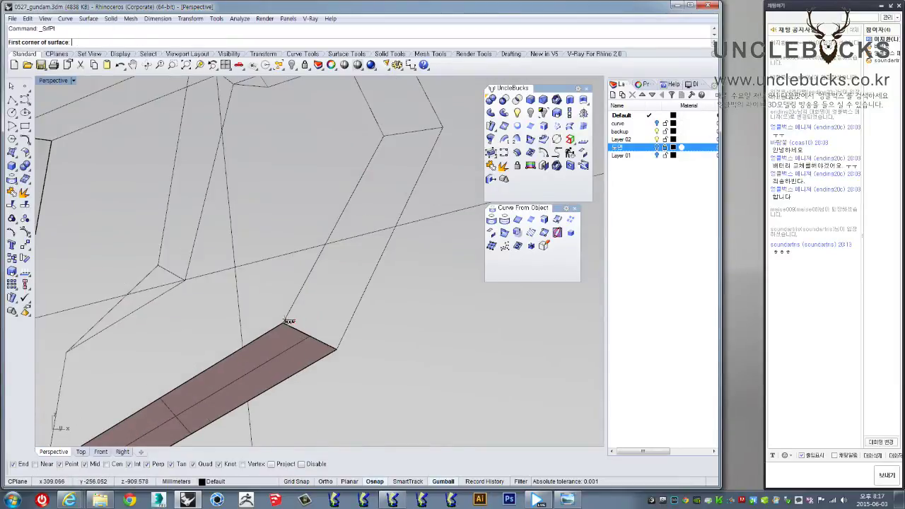
{"action": "left_click", "coordinate": [442, 128]}
{"action": "left_click", "coordinate": [338, 347]}
{"action": "scroll", "coordinate": [338, 348], "scroll_direction": "up", "scroll_amount": 2}
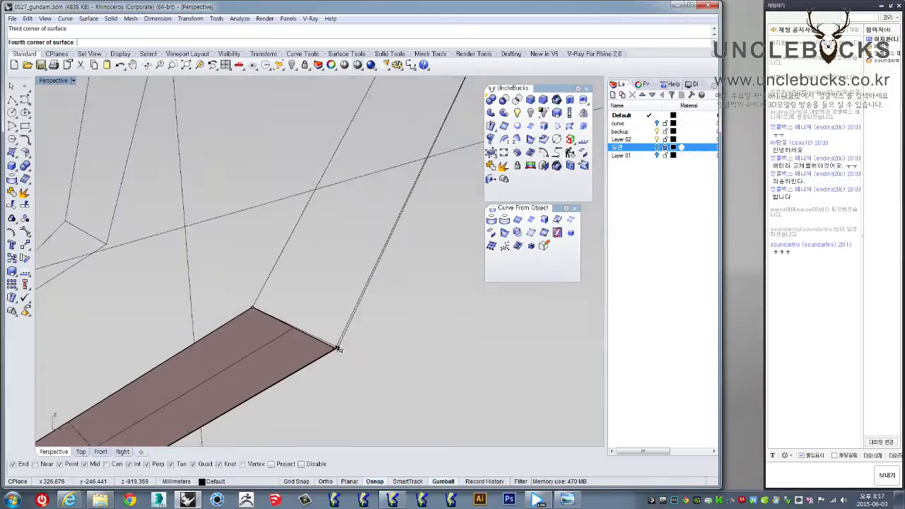
{"action": "scroll", "coordinate": [338, 343], "scroll_direction": "up", "scroll_amount": 2}
{"action": "scroll", "coordinate": [336, 334], "scroll_direction": "up", "scroll_amount": 2}
{"action": "left_click", "coordinate": [336, 333]}
- Inspect the new side band, then add another corner-point surface along it
{"action": "mouse_move", "coordinate": [338, 305]}
{"action": "right_mouse_down"}
{"action": "mouse_move", "coordinate": [328, 320]}
{"action": "mouse_move", "coordinate": [362, 264]}
{"action": "right_mouse_up"}
{"action": "scroll", "coordinate": [326, 332], "scroll_direction": "up", "scroll_amount": 4}
{"action": "scroll", "coordinate": [326, 332], "scroll_direction": "down", "scroll_amount": 1}
{"action": "scroll", "coordinate": [334, 322], "scroll_direction": "down", "scroll_amount": 1}
{"action": "scroll", "coordinate": [341, 301], "scroll_direction": "down", "scroll_amount": 1}
{"action": "scroll", "coordinate": [345, 290], "scroll_direction": "down", "scroll_amount": 5}
{"action": "right_click_drag", "start_coordinate": [366, 231], "coordinate": [354, 212]}
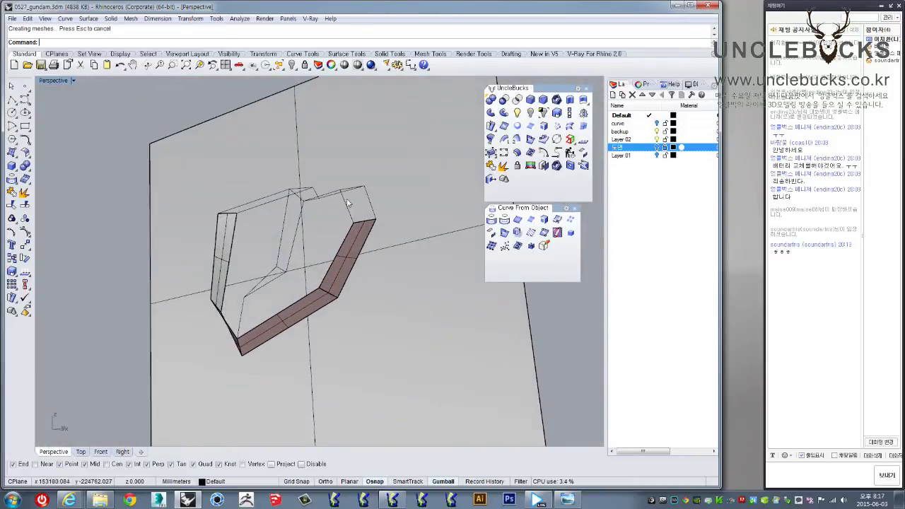
{"action": "scroll", "coordinate": [339, 248], "scroll_direction": "up", "scroll_amount": 4}
{"action": "key", "text": "Return"}
{"action": "left_click", "coordinate": [330, 264]}
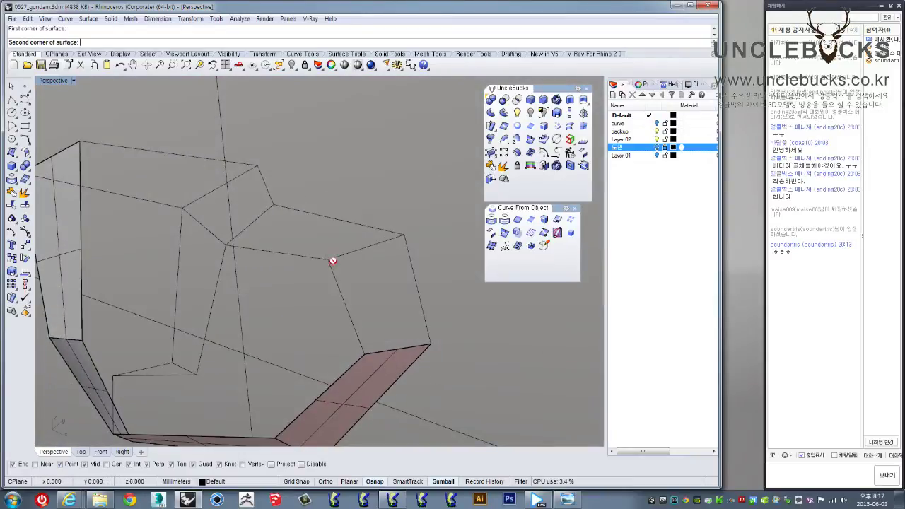
{"action": "left_click", "coordinate": [402, 234]}
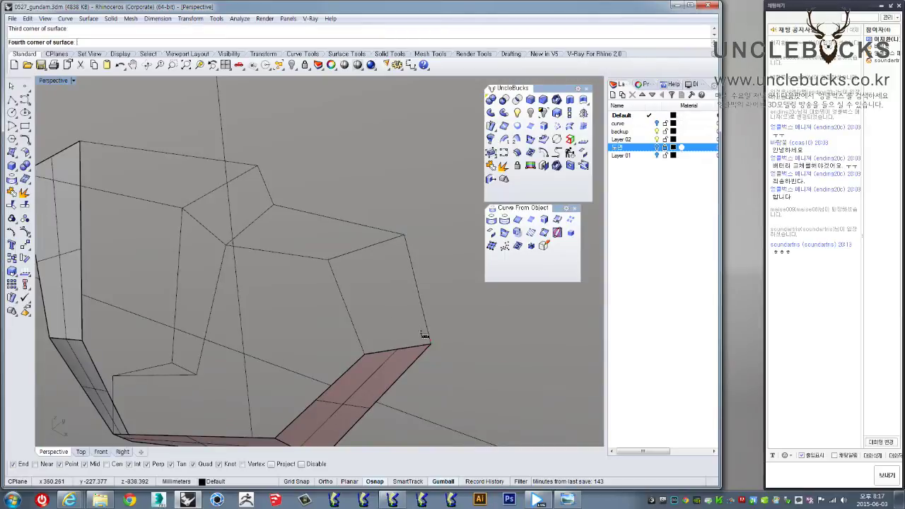
{"action": "right_click_drag", "start_coordinate": [423, 334], "coordinate": [357, 363]}
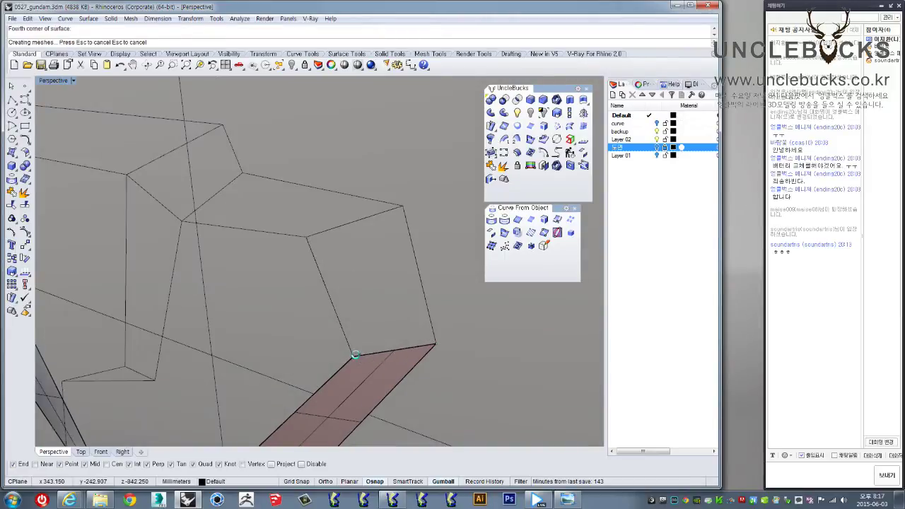
{"action": "left_click", "coordinate": [355, 354]}
- Skin two more open side faces with corner-point surfaces
{"action": "mouse_move", "coordinate": [342, 321]}
{"action": "right_mouse_down"}
{"action": "mouse_move", "coordinate": [303, 263]}
{"action": "mouse_move", "coordinate": [248, 278]}
{"action": "right_mouse_up"}
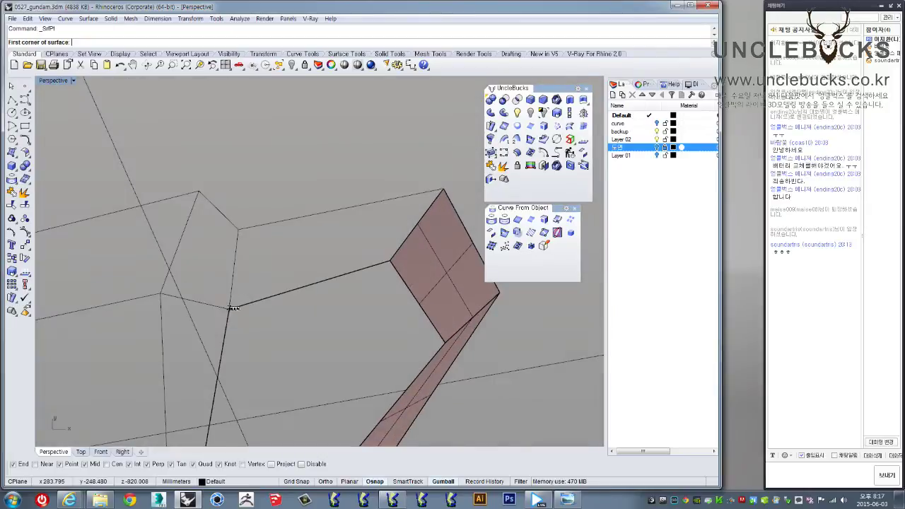
{"action": "left_click", "coordinate": [238, 230]}
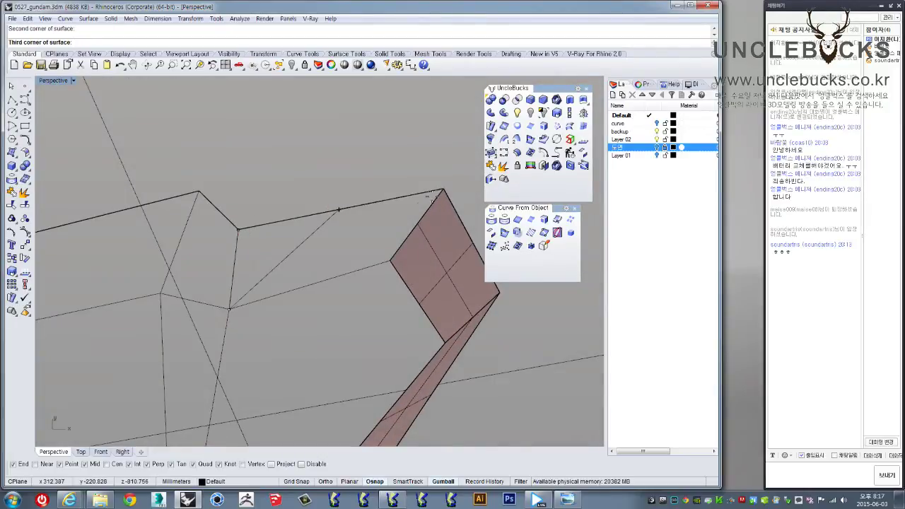
{"action": "left_click", "coordinate": [393, 257]}
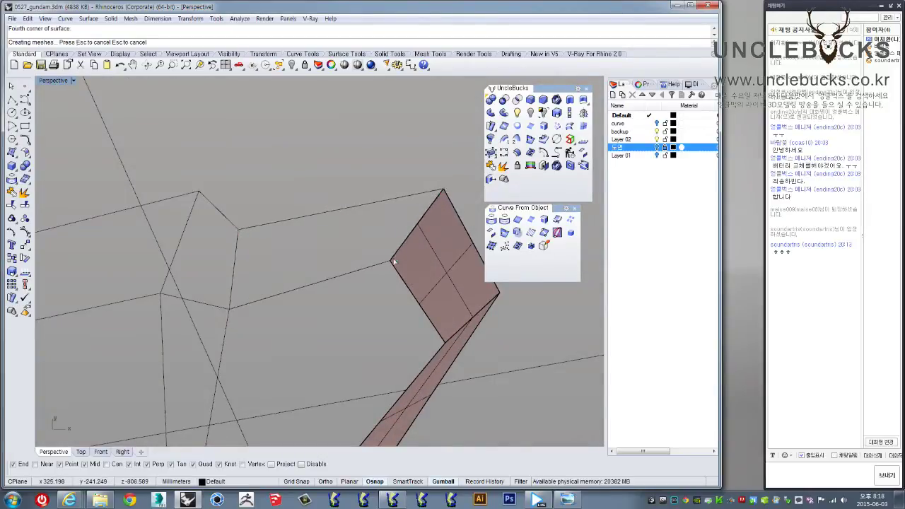
{"action": "right_click_drag", "start_coordinate": [208, 289], "coordinate": [163, 265]}
{"action": "key", "text": "Return"}
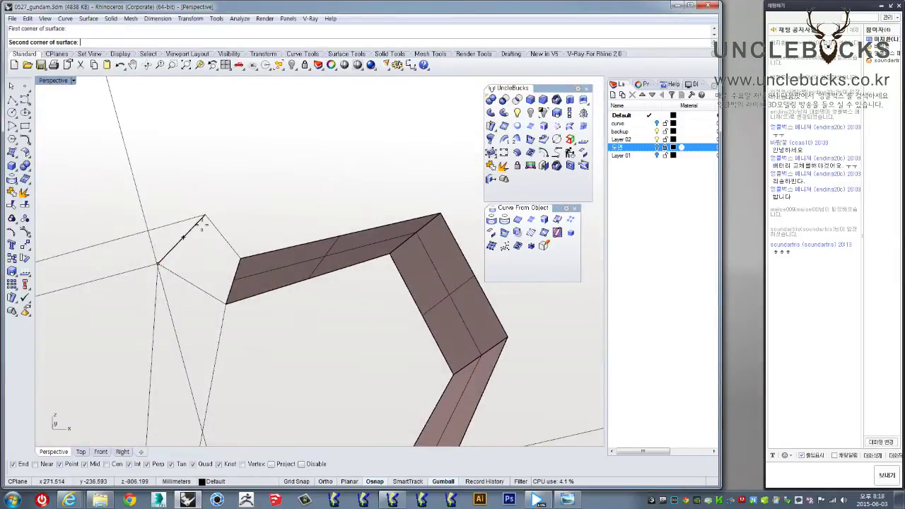
{"action": "left_click", "coordinate": [204, 217]}
{"action": "left_click", "coordinate": [238, 258]}
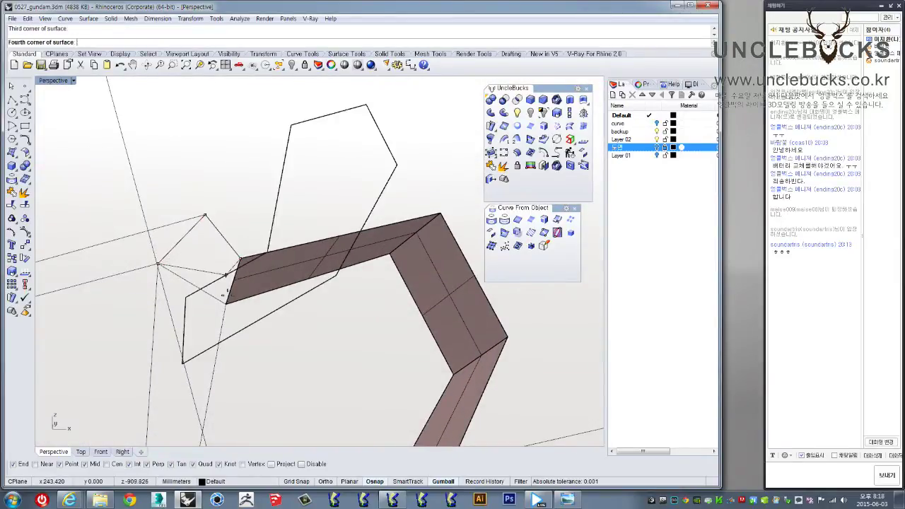
{"action": "left_click", "coordinate": [227, 304]}
- Create a corner-point surface bridging the left vertex to the right block
{"action": "right_click_drag", "start_coordinate": [226, 304], "coordinate": [451, 290]}
{"action": "key", "text": "Return"}
{"action": "left_click", "coordinate": [65, 359]}
{"action": "left_click", "coordinate": [464, 210]}
{"action": "left_click", "coordinate": [457, 258]}
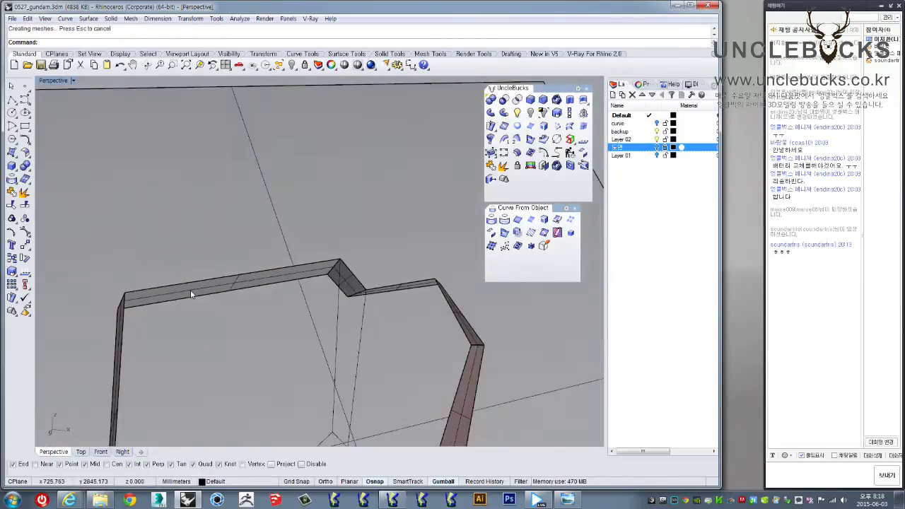
{"action": "mouse_move", "coordinate": [458, 259]}
{"action": "right_mouse_down"}
{"action": "mouse_move", "coordinate": [246, 322]}
{"action": "mouse_move", "coordinate": [328, 282]}
{"action": "right_mouse_up"}
{"action": "scroll", "coordinate": [246, 322], "scroll_direction": "up", "scroll_amount": 2}
- Fill the left and right top face outlines with planar surfaces
{"action": "left_click", "coordinate": [331, 281]}
{"action": "scroll", "coordinate": [389, 285], "scroll_direction": "up", "scroll_amount": 2}
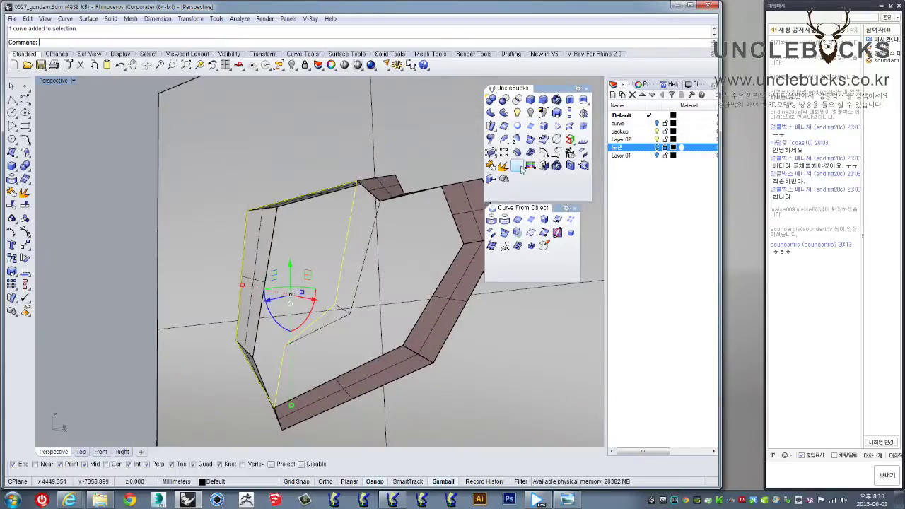
{"action": "left_click", "coordinate": [517, 126]}
{"action": "mouse_move", "coordinate": [396, 304]}
{"action": "right_mouse_down"}
{"action": "mouse_move", "coordinate": [325, 311]}
{"action": "mouse_move", "coordinate": [375, 309]}
{"action": "right_mouse_up"}
{"action": "left_click", "coordinate": [338, 307]}
{"action": "key", "text": "Return"}
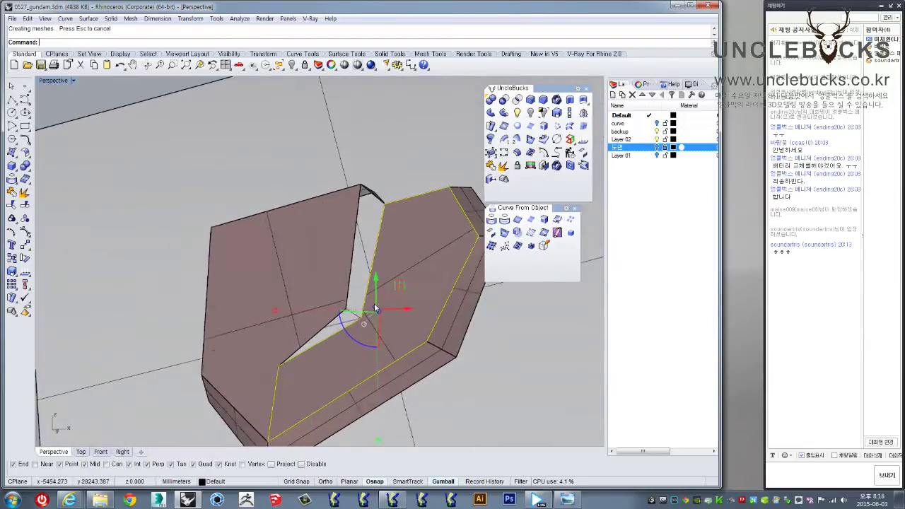
{"action": "scroll", "coordinate": [375, 308], "scroll_direction": "up", "scroll_amount": 2}
{"action": "scroll", "coordinate": [374, 292], "scroll_direction": "up", "scroll_amount": 3}
- Cap both sides of the gap between the blocks with corner-point surfaces
{"action": "right_click_drag", "start_coordinate": [463, 115], "coordinate": [350, 250]}
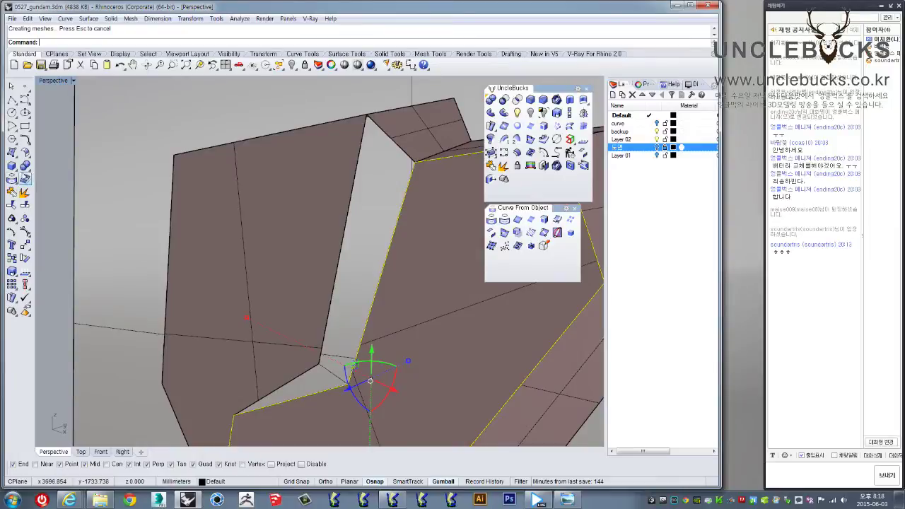
{"action": "key", "text": "F2"}
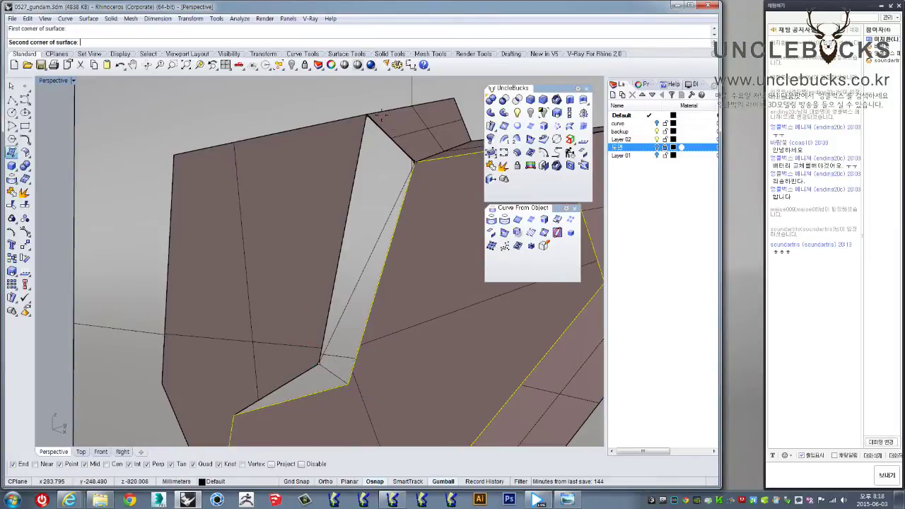
{"action": "right_click_drag", "start_coordinate": [363, 119], "coordinate": [374, 142]}
{"action": "left_click", "coordinate": [365, 120]}
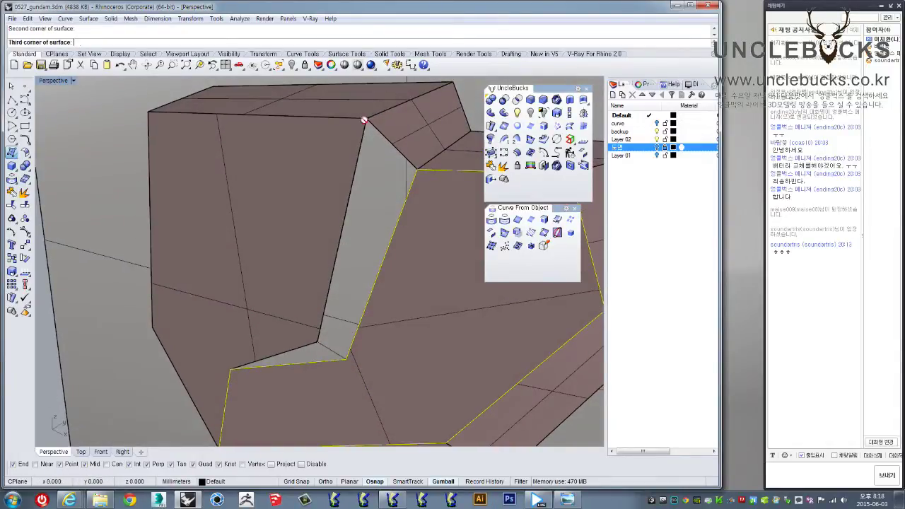
{"action": "left_click", "coordinate": [417, 170]}
{"action": "left_click", "coordinate": [350, 359]}
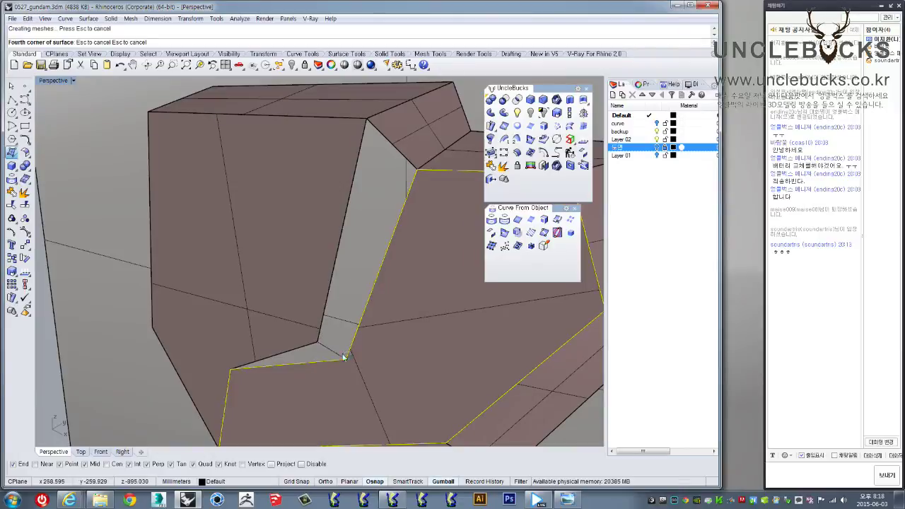
{"action": "mouse_move", "coordinate": [353, 372]}
{"action": "right_mouse_down"}
{"action": "mouse_move", "coordinate": [251, 391]}
{"action": "mouse_move", "coordinate": [310, 223]}
{"action": "right_mouse_up"}
{"action": "key", "text": "Return"}
{"action": "left_click", "coordinate": [262, 310]}
{"action": "left_click", "coordinate": [406, 237]}
{"action": "left_click", "coordinate": [259, 312]}
- Orbit and zoom around the closed faceted shape to inspect it
{"action": "scroll", "coordinate": [262, 313], "scroll_direction": "down", "scroll_amount": 5}
{"action": "mouse_move", "coordinate": [263, 313]}
{"action": "right_mouse_down"}
{"action": "mouse_move", "coordinate": [231, 299]}
{"action": "mouse_move", "coordinate": [242, 215]}
{"action": "mouse_move", "coordinate": [338, 258]}
{"action": "mouse_move", "coordinate": [326, 192]}
{"action": "right_mouse_up"}
{"action": "mouse_move", "coordinate": [315, 149]}
{"action": "right_mouse_down"}
{"action": "mouse_move", "coordinate": [320, 164]}
{"action": "mouse_move", "coordinate": [412, 160]}
{"action": "mouse_move", "coordinate": [310, 217]}
{"action": "mouse_move", "coordinate": [329, 219]}
{"action": "mouse_move", "coordinate": [233, 230]}
{"action": "mouse_move", "coordinate": [217, 205]}
{"action": "mouse_move", "coordinate": [207, 212]}
{"action": "mouse_move", "coordinate": [378, 197]}
{"action": "mouse_move", "coordinate": [308, 219]}
{"action": "mouse_move", "coordinate": [422, 179]}
{"action": "mouse_move", "coordinate": [406, 203]}
{"action": "mouse_move", "coordinate": [323, 237]}
{"action": "mouse_move", "coordinate": [384, 325]}
{"action": "mouse_move", "coordinate": [347, 227]}
{"action": "mouse_move", "coordinate": [314, 281]}
{"action": "mouse_move", "coordinate": [441, 254]}
{"action": "mouse_move", "coordinate": [269, 327]}
{"action": "right_mouse_up"}
{"action": "scroll", "coordinate": [320, 164], "scroll_direction": "up", "scroll_amount": 5}
{"action": "scroll", "coordinate": [330, 219], "scroll_direction": "up", "scroll_amount": 3}
{"action": "scroll", "coordinate": [207, 212], "scroll_direction": "up", "scroll_amount": 2}
{"action": "scroll", "coordinate": [207, 211], "scroll_direction": "up", "scroll_amount": 2}
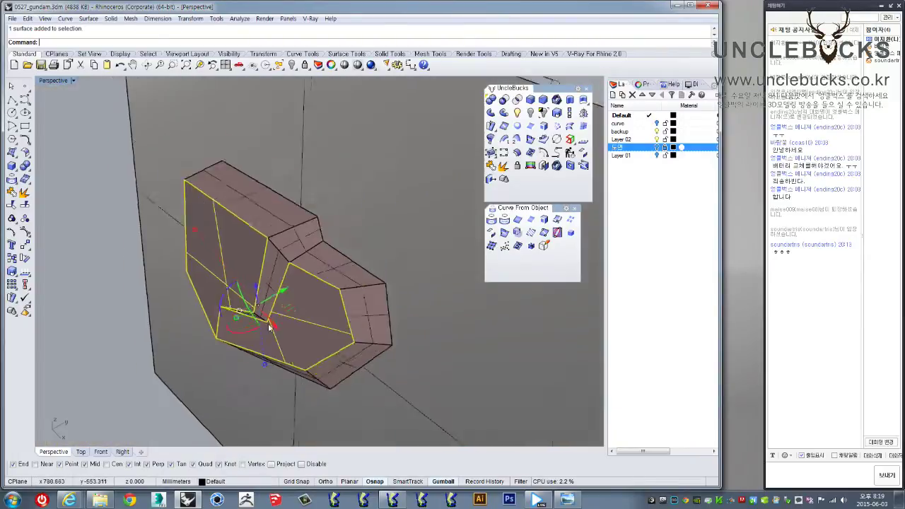
- Check the armor polysurface's face directions with Dir
{"action": "scroll", "coordinate": [269, 327], "scroll_direction": "down", "scroll_amount": 5}
{"action": "scroll", "coordinate": [233, 297], "scroll_direction": "up", "scroll_amount": 3}
{"action": "right_click_drag", "start_coordinate": [234, 297], "coordinate": [187, 263]}
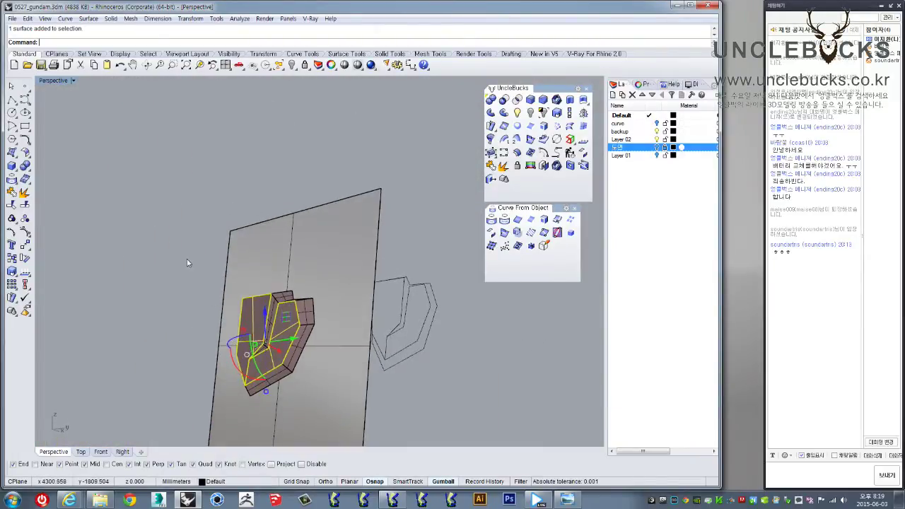
{"action": "left_click_drag", "start_coordinate": [332, 417], "coordinate": [332, 417]}
{"action": "right_click_drag", "start_coordinate": [332, 417], "coordinate": [531, 165]}
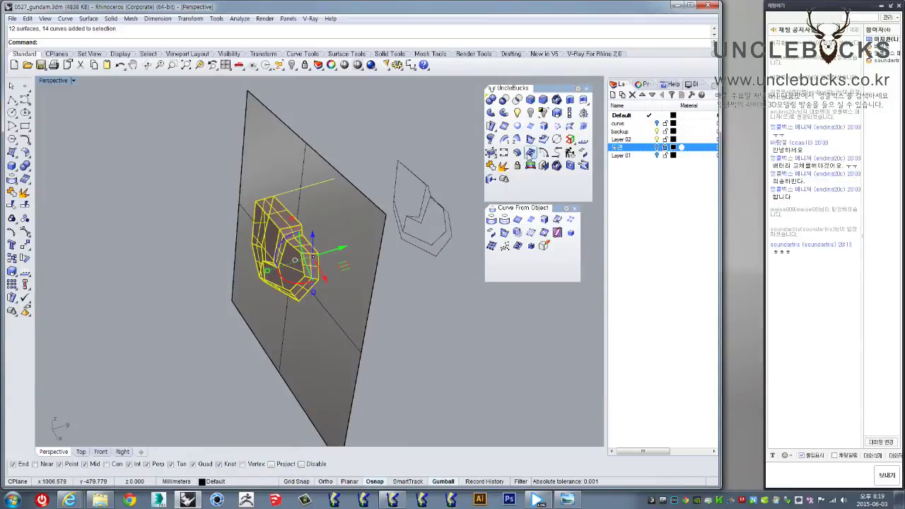
{"action": "right_click_drag", "start_coordinate": [347, 244], "coordinate": [284, 237]}
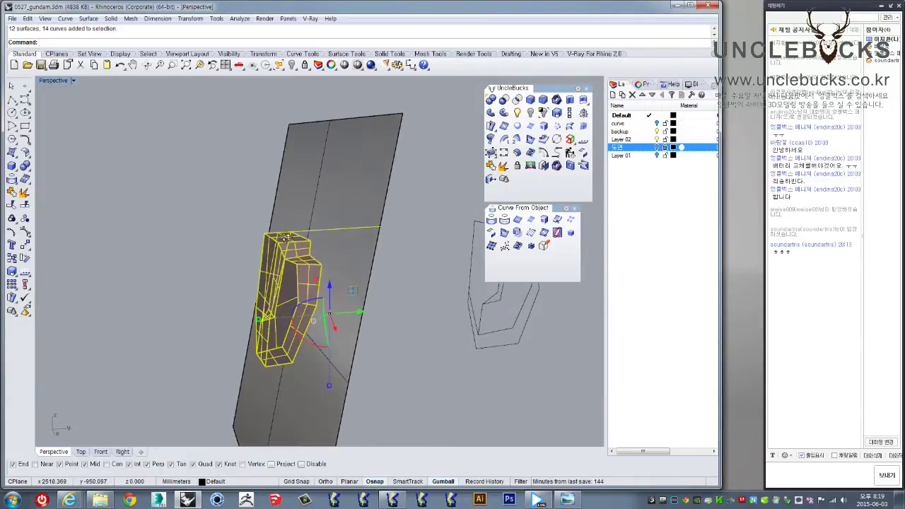
{"action": "mouse_move", "coordinate": [436, 227]}
{"action": "right_mouse_down"}
{"action": "mouse_move", "coordinate": [360, 233]}
{"action": "mouse_move", "coordinate": [388, 230]}
{"action": "right_mouse_up"}
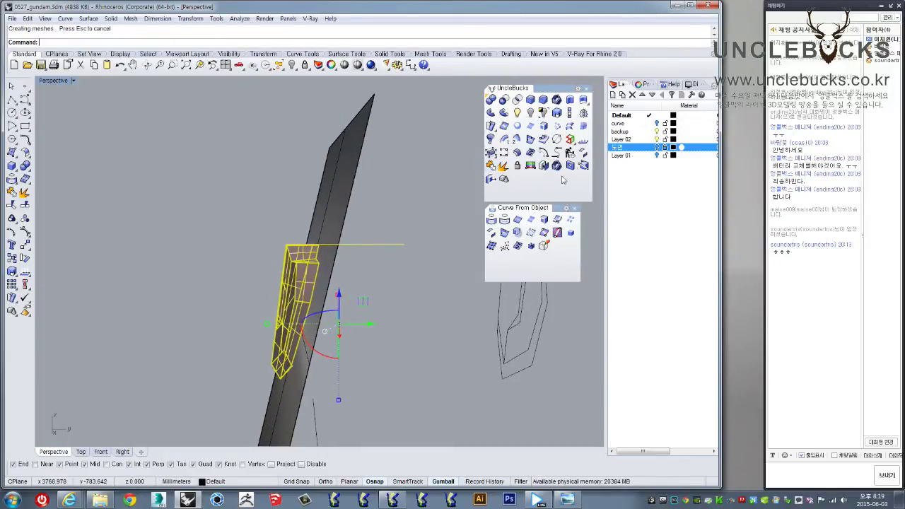
{"action": "left_click", "coordinate": [583, 140]}
{"action": "right_click_drag", "start_coordinate": [297, 297], "coordinate": [212, 297]}
{"action": "left_click", "coordinate": [198, 295]}
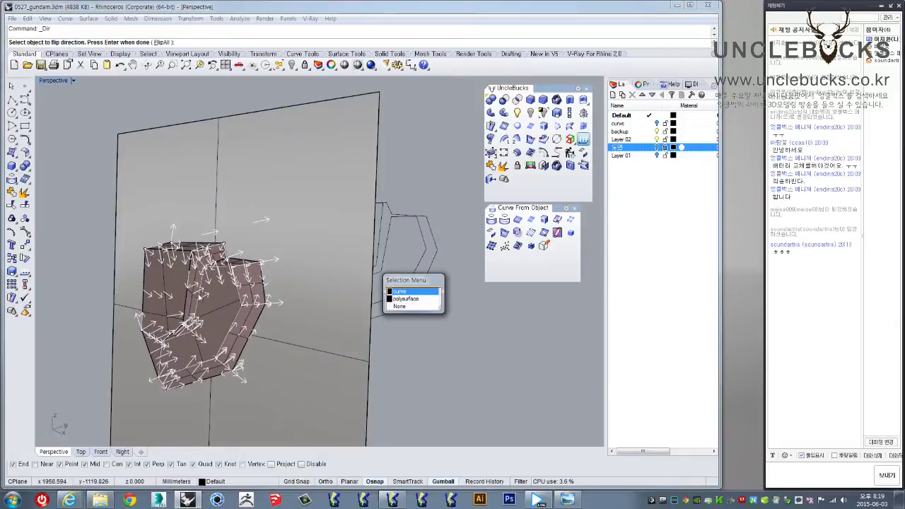
{"action": "key", "text": "Return"}
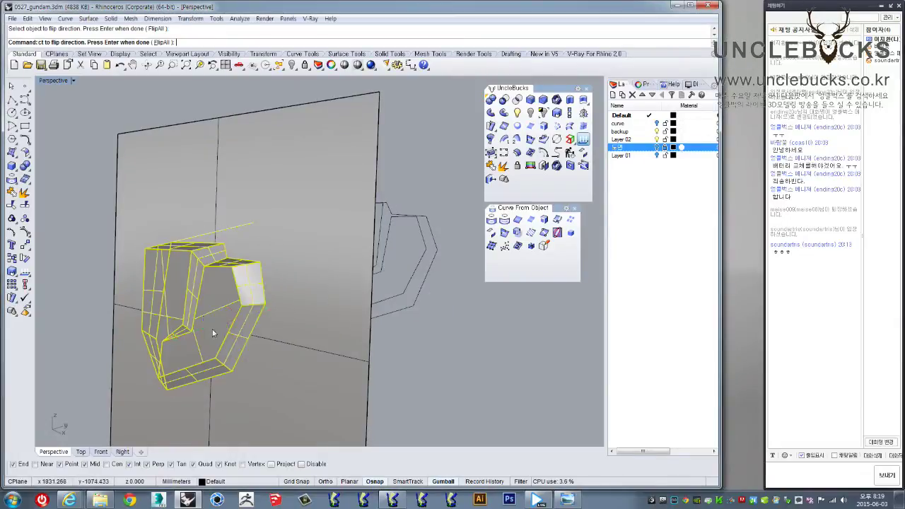
- Delete the large plane behind the armor, select the polysurface, and switch to Top view
{"action": "mouse_move", "coordinate": [344, 326]}
{"action": "right_mouse_down"}
{"action": "mouse_move", "coordinate": [312, 265]}
{"action": "mouse_move", "coordinate": [248, 319]}
{"action": "mouse_move", "coordinate": [311, 244]}
{"action": "right_mouse_up"}
{"action": "left_click", "coordinate": [312, 251]}
{"action": "key", "text": "Delete"}
{"action": "left_click", "coordinate": [311, 245]}
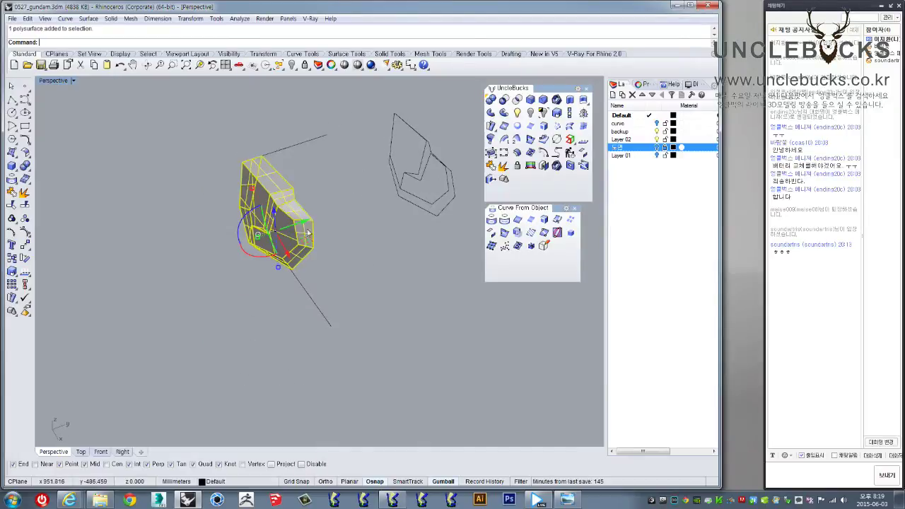
{"action": "key", "text": "ctrl+F1"}
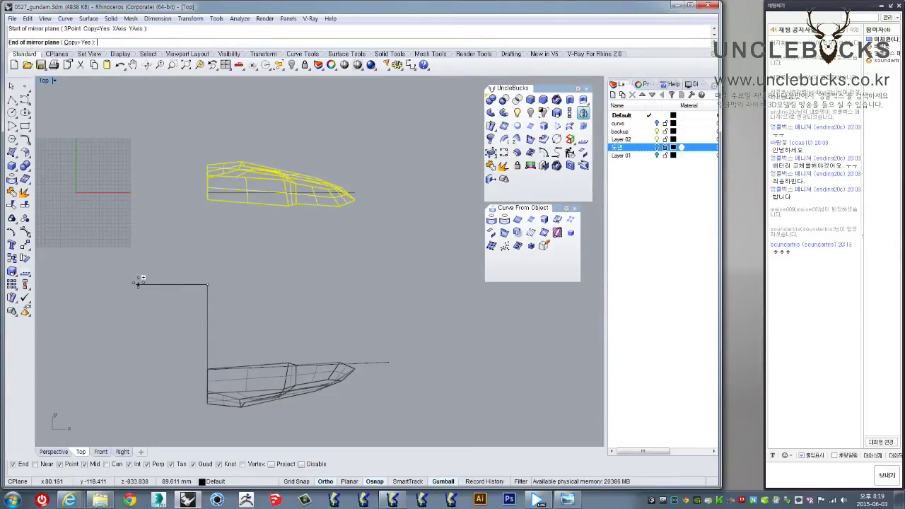
- Mirror a copy of the armor across an axis drawn in the Top view
{"action": "left_click", "coordinate": [141, 285]}
{"action": "scroll", "coordinate": [165, 288], "scroll_direction": "down", "scroll_amount": 2}
{"action": "scroll", "coordinate": [210, 269], "scroll_direction": "up", "scroll_amount": 2}
{"action": "right_click", "coordinate": [209, 272]}
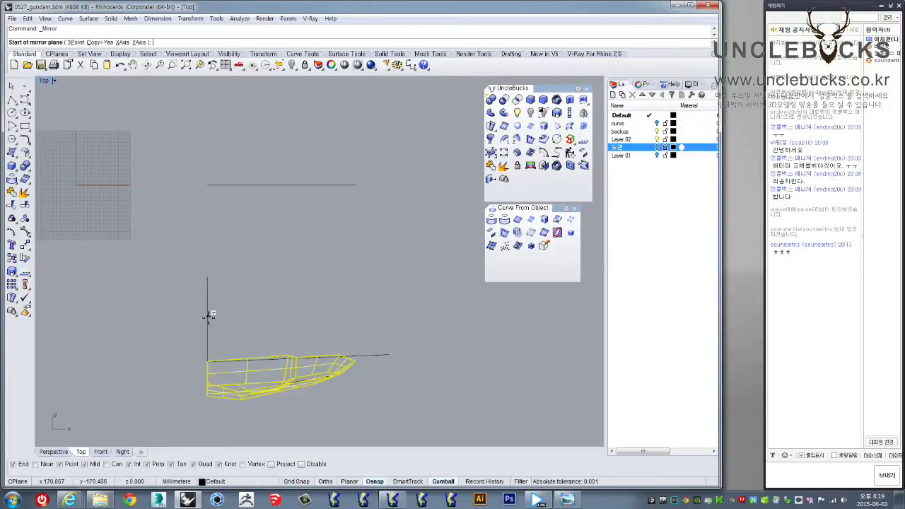
{"action": "left_click", "coordinate": [157, 327]}
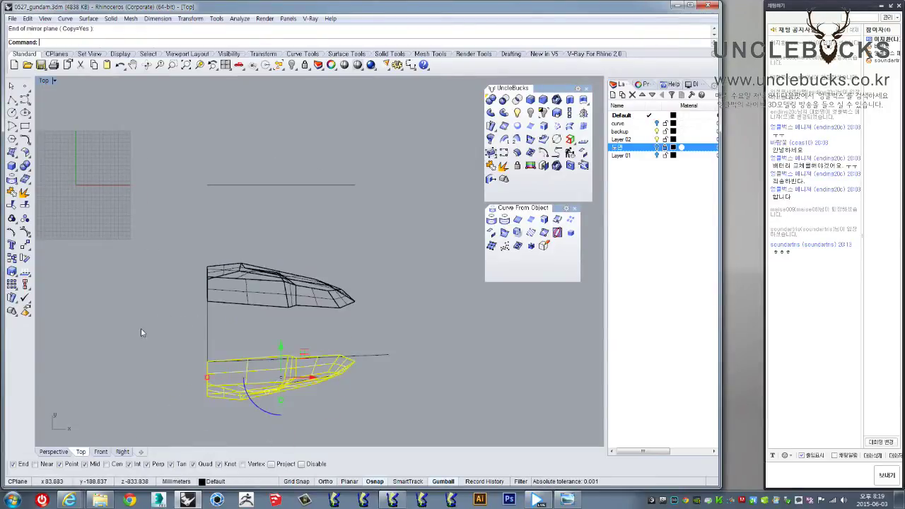
{"action": "right_click_drag", "start_coordinate": [141, 330], "coordinate": [152, 277]}
- Maximize Perspective and orbit to inspect the mirrored pair from below
{"action": "double_click", "coordinate": [42, 83]}
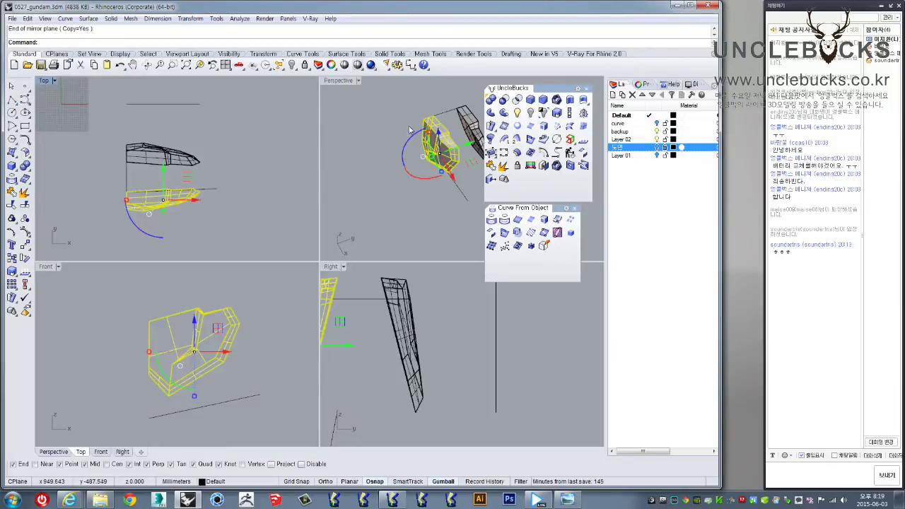
{"action": "double_click", "coordinate": [358, 82]}
{"action": "mouse_move", "coordinate": [358, 83]}
{"action": "right_mouse_down"}
{"action": "mouse_move", "coordinate": [361, 272]}
{"action": "mouse_move", "coordinate": [242, 275]}
{"action": "right_mouse_up"}
{"action": "scroll", "coordinate": [299, 249], "scroll_direction": "up", "scroll_amount": 3}
{"action": "mouse_move", "coordinate": [299, 248]}
{"action": "right_mouse_down"}
{"action": "mouse_move", "coordinate": [400, 272]}
{"action": "mouse_move", "coordinate": [485, 236]}
{"action": "mouse_move", "coordinate": [415, 323]}
{"action": "mouse_move", "coordinate": [255, 259]}
{"action": "mouse_move", "coordinate": [275, 304]}
{"action": "mouse_move", "coordinate": [324, 226]}
{"action": "mouse_move", "coordinate": [405, 251]}
{"action": "mouse_move", "coordinate": [394, 230]}
{"action": "right_mouse_up"}
{"action": "left_click", "coordinate": [412, 253]}
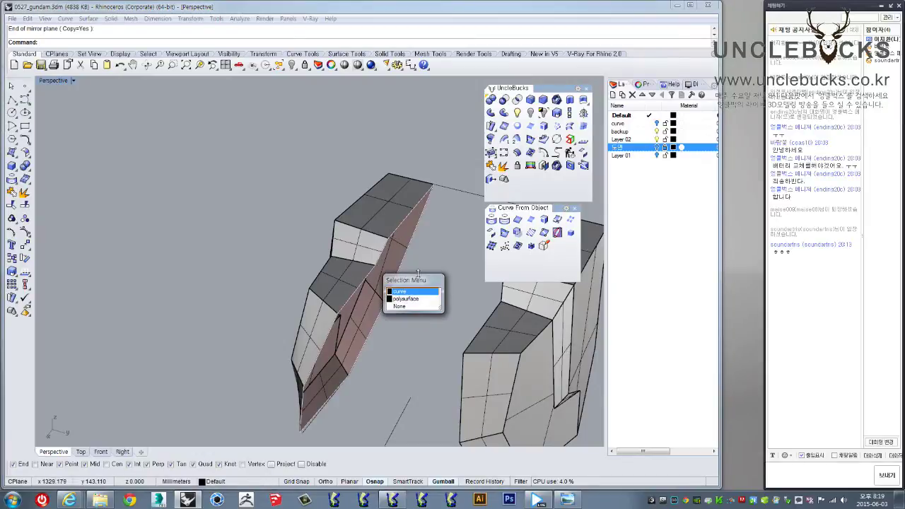
{"action": "left_click", "coordinate": [416, 292]}
{"action": "right_click_drag", "start_coordinate": [415, 292], "coordinate": [414, 232]}
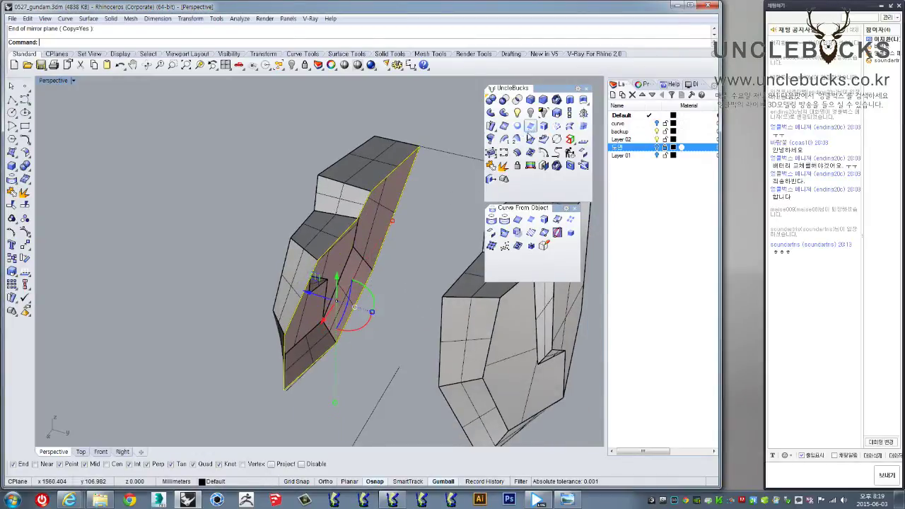
{"action": "mouse_move", "coordinate": [363, 267]}
{"action": "right_mouse_down"}
{"action": "mouse_move", "coordinate": [410, 248]}
{"action": "mouse_move", "coordinate": [397, 225]}
{"action": "right_mouse_up"}
{"action": "left_click", "coordinate": [396, 225]}
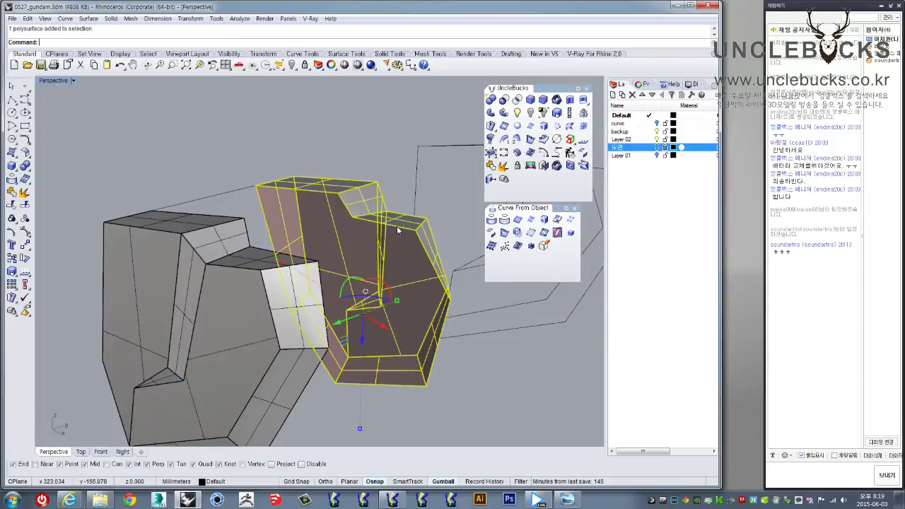
{"action": "left_click", "coordinate": [516, 126]}
{"action": "mouse_move", "coordinate": [316, 207]}
{"action": "right_mouse_down"}
{"action": "mouse_move", "coordinate": [323, 233]}
{"action": "mouse_move", "coordinate": [382, 125]}
{"action": "mouse_move", "coordinate": [261, 186]}
{"action": "mouse_move", "coordinate": [309, 200]}
{"action": "right_mouse_up"}
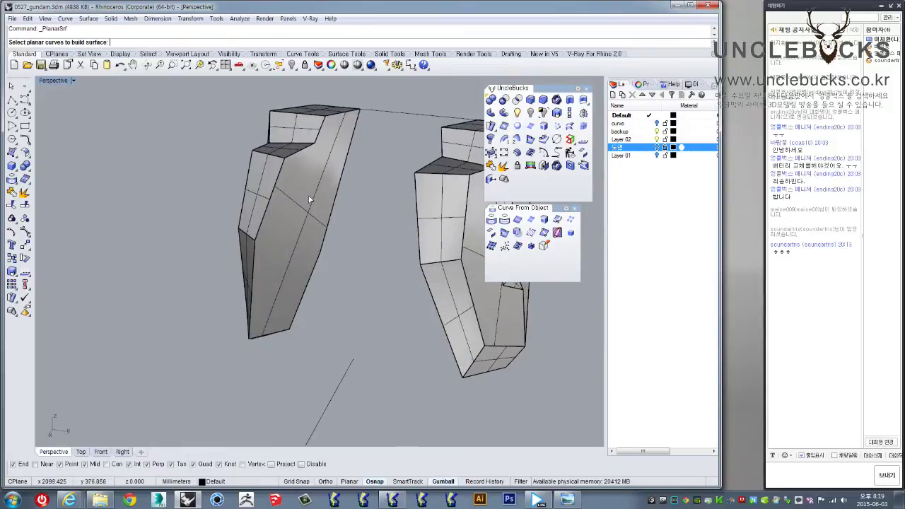
{"action": "double_click", "coordinate": [52, 82]}
{"action": "double_click", "coordinate": [46, 79]}
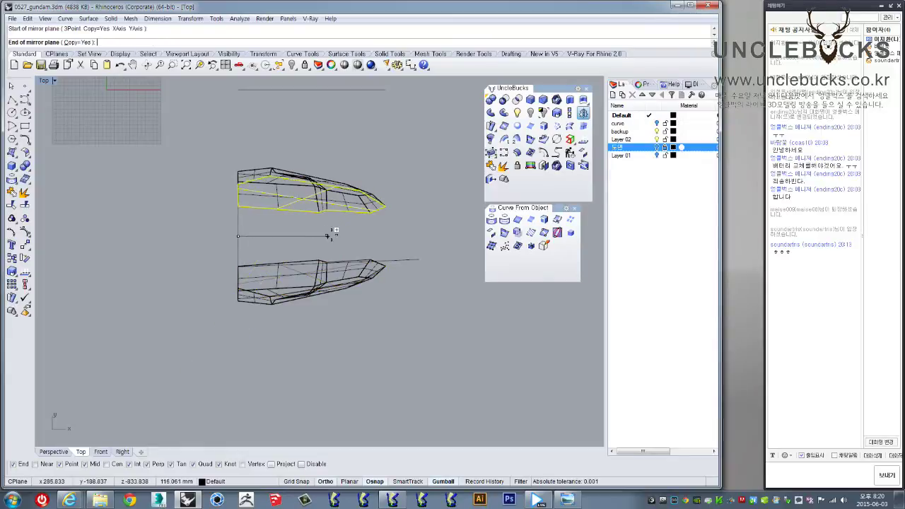
- Check the mirrored pair in Perspective, selecting and deselecting the armor pieces
{"action": "double_click", "coordinate": [47, 81]}
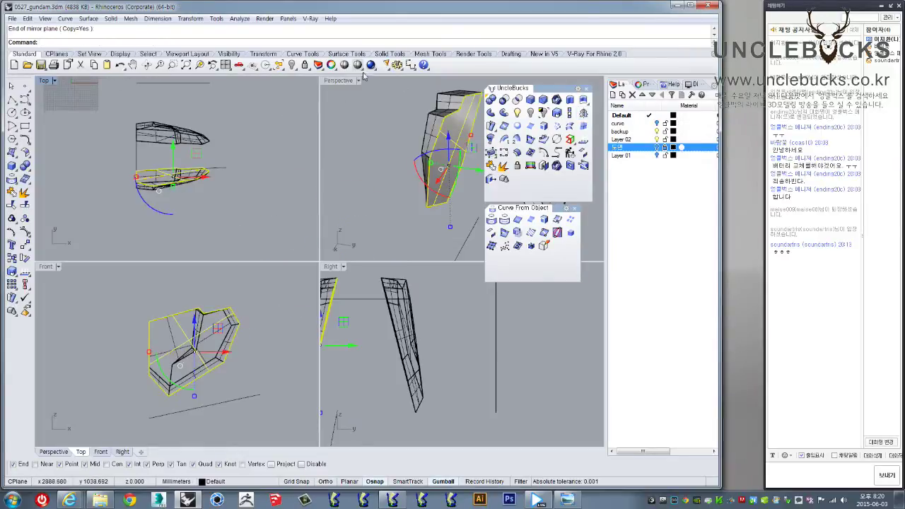
{"action": "double_click", "coordinate": [338, 81]}
{"action": "mouse_move", "coordinate": [404, 169]}
{"action": "right_mouse_down"}
{"action": "mouse_move", "coordinate": [299, 216]}
{"action": "mouse_move", "coordinate": [347, 263]}
{"action": "right_mouse_up"}
{"action": "key", "text": "ctrl+a"}
{"action": "key", "text": "Escape"}
{"action": "right_click_drag", "start_coordinate": [323, 150], "coordinate": [219, 235]}
{"action": "left_click", "coordinate": [344, 272]}
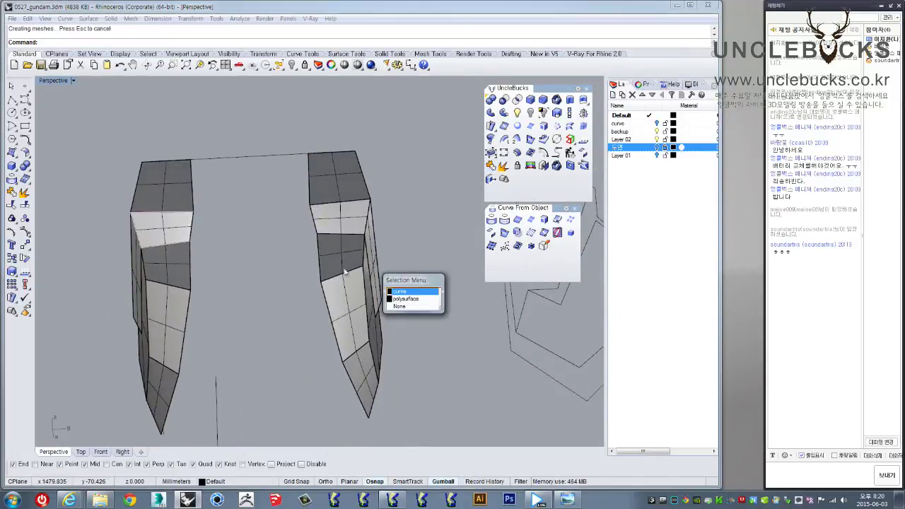
{"action": "left_click", "coordinate": [406, 298]}
{"action": "mouse_move", "coordinate": [406, 299]}
{"action": "right_mouse_down"}
{"action": "mouse_move", "coordinate": [366, 269]}
{"action": "mouse_move", "coordinate": [414, 192]}
{"action": "mouse_move", "coordinate": [327, 210]}
{"action": "right_mouse_up"}
{"action": "key", "text": "Escape"}
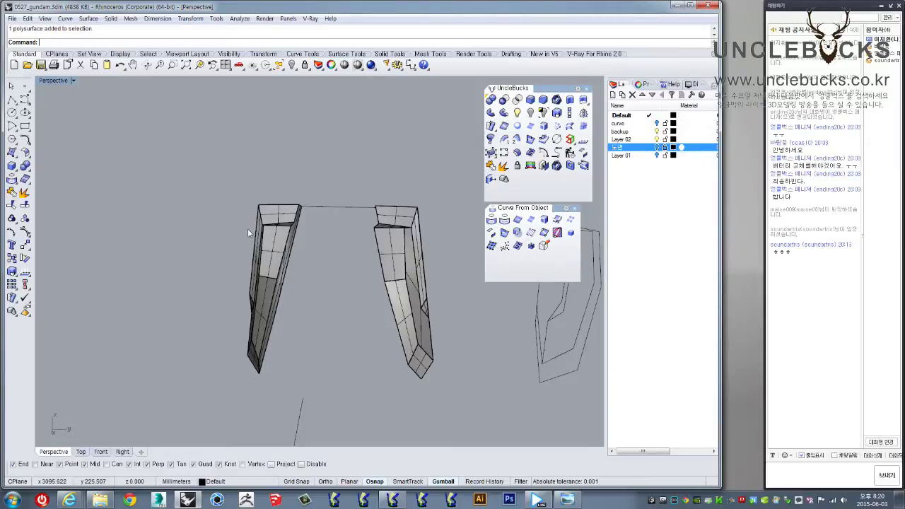
- Maximize Perspective again and zoom in on the tops of both pieces
{"action": "double_click", "coordinate": [52, 82]}
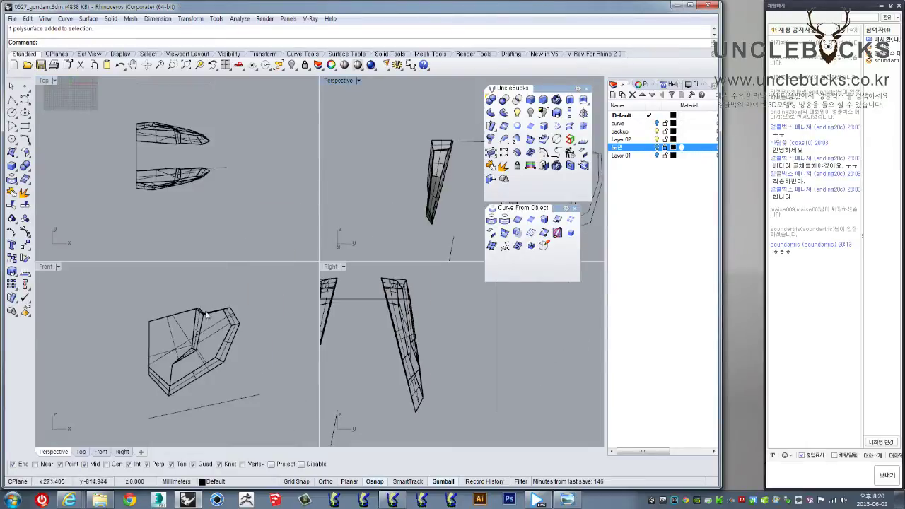
{"action": "double_click", "coordinate": [340, 82]}
{"action": "mouse_move", "coordinate": [304, 226]}
{"action": "right_mouse_down"}
{"action": "mouse_move", "coordinate": [258, 310]}
{"action": "mouse_move", "coordinate": [457, 231]}
{"action": "mouse_move", "coordinate": [257, 287]}
{"action": "mouse_move", "coordinate": [262, 271]}
{"action": "mouse_move", "coordinate": [101, 258]}
{"action": "right_mouse_up"}
{"action": "scroll", "coordinate": [258, 310], "scroll_direction": "up", "scroll_amount": 3}
{"action": "scroll", "coordinate": [255, 308], "scroll_direction": "up", "scroll_amount": 3}
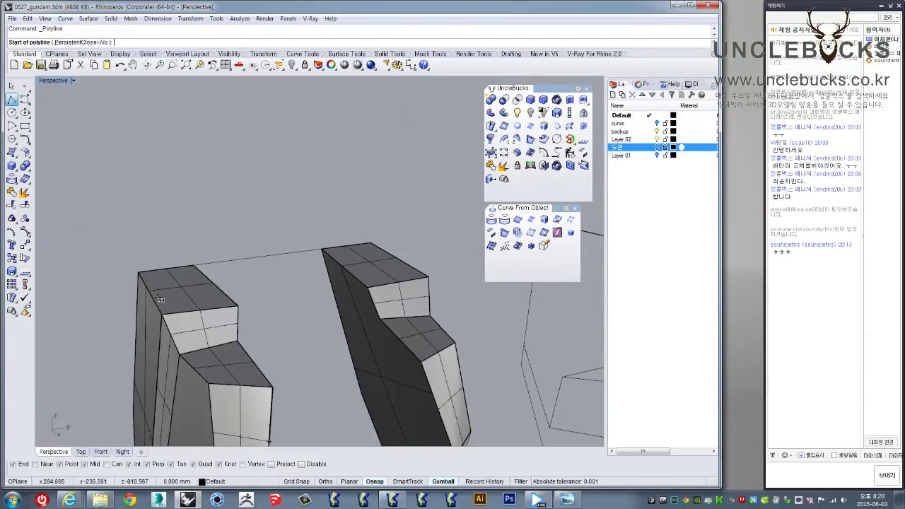
- Complete the straight connecting line across the tops of the two armor pieces
{"action": "right_click_drag", "start_coordinate": [209, 361], "coordinate": [160, 302]}
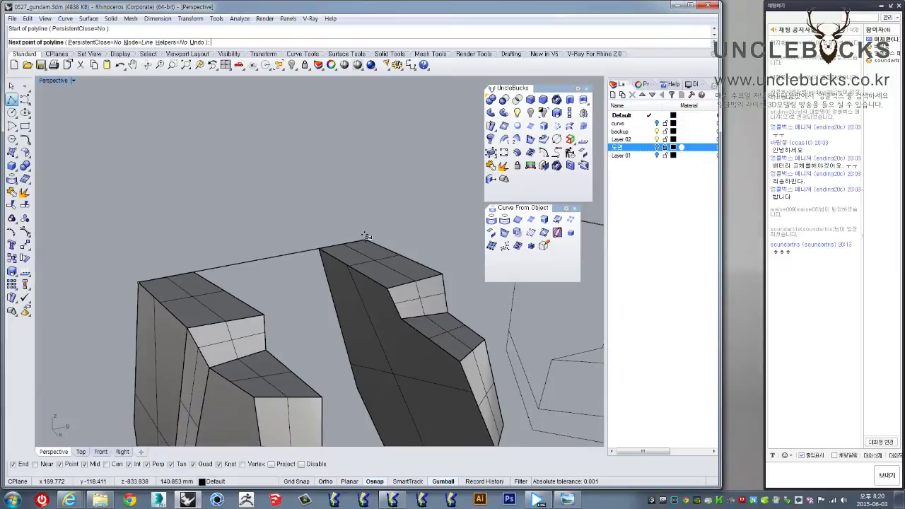
{"action": "key", "text": "Return"}
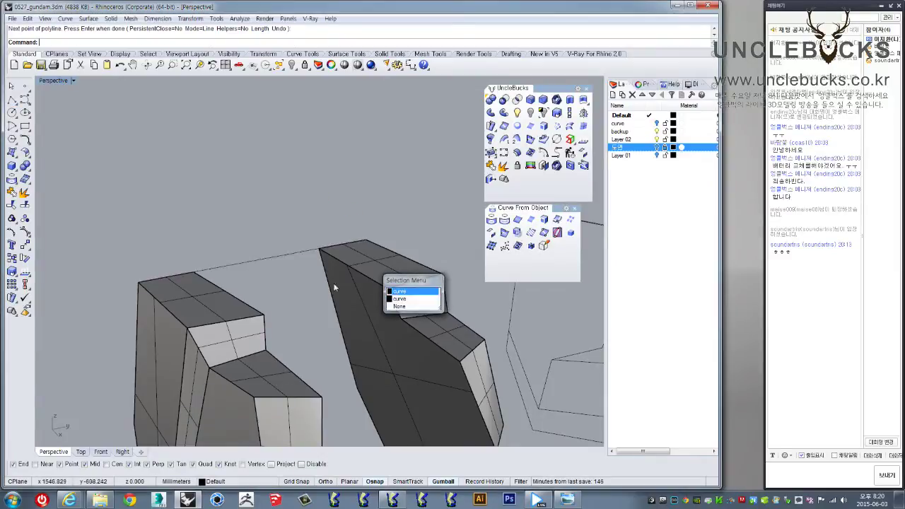
{"action": "right_click_drag", "start_coordinate": [388, 287], "coordinate": [71, 204]}
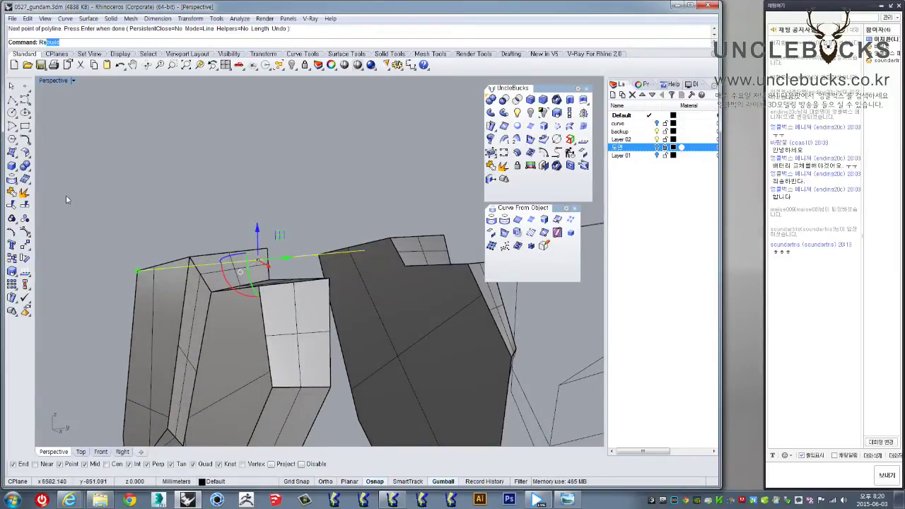
- Rebuild the new connecting line with 3 points and degree 2
{"action": "key", "text": "Return"}
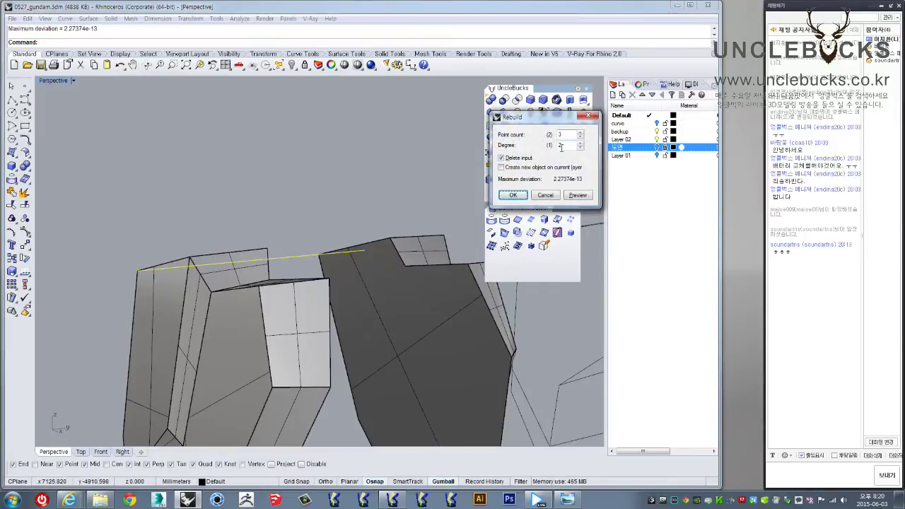
{"action": "left_click", "coordinate": [514, 195]}
{"action": "right_click_drag", "start_coordinate": [328, 242], "coordinate": [35, 231]}
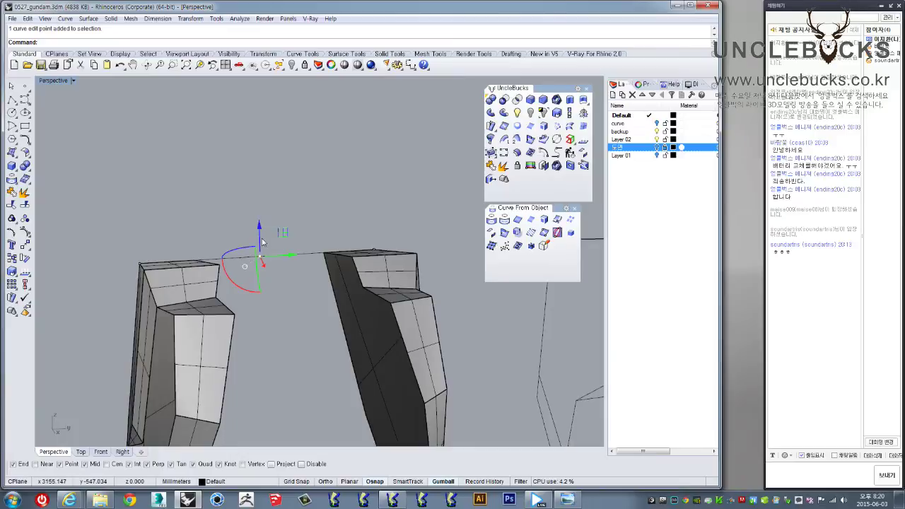
{"action": "mouse_move", "coordinate": [270, 232]}
{"action": "right_mouse_down"}
{"action": "mouse_move", "coordinate": [331, 244]}
{"action": "mouse_move", "coordinate": [352, 235]}
{"action": "mouse_move", "coordinate": [213, 242]}
{"action": "mouse_move", "coordinate": [231, 230]}
{"action": "right_mouse_up"}
{"action": "scroll", "coordinate": [231, 230], "scroll_direction": "up", "scroll_amount": 3}
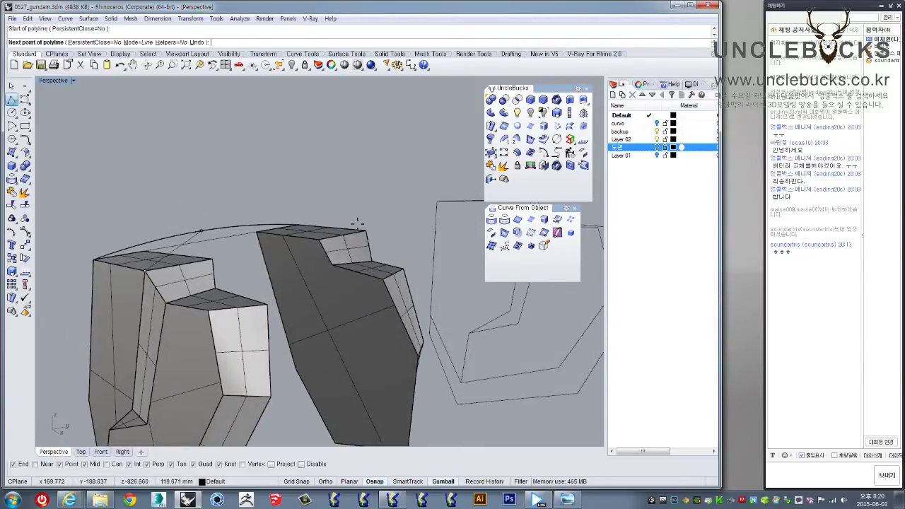
- Inspect the arched curve from several angles and end the line-drawing command
{"action": "mouse_move", "coordinate": [346, 283]}
{"action": "right_mouse_down"}
{"action": "mouse_move", "coordinate": [293, 289]}
{"action": "mouse_move", "coordinate": [283, 317]}
{"action": "mouse_move", "coordinate": [417, 253]}
{"action": "mouse_move", "coordinate": [199, 350]}
{"action": "right_mouse_up"}
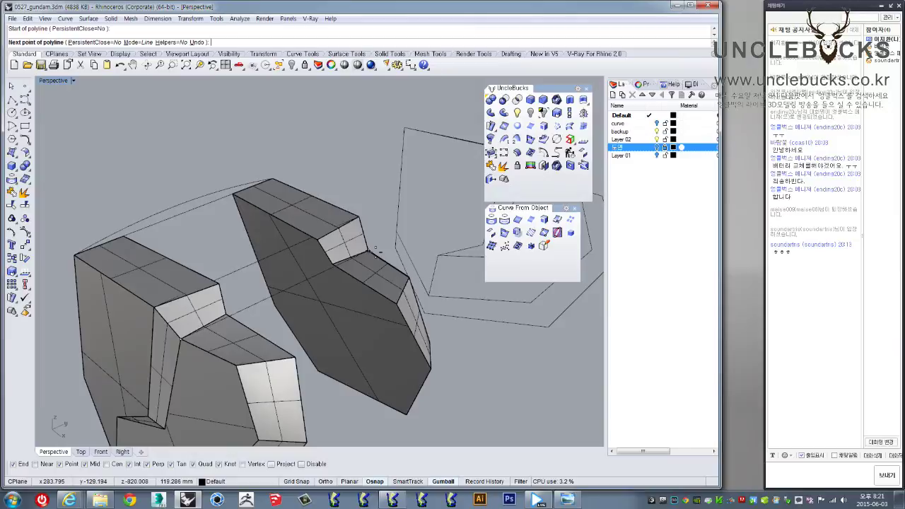
{"action": "mouse_move", "coordinate": [351, 300]}
{"action": "right_mouse_down"}
{"action": "mouse_move", "coordinate": [276, 316]}
{"action": "mouse_move", "coordinate": [255, 294]}
{"action": "right_mouse_up"}
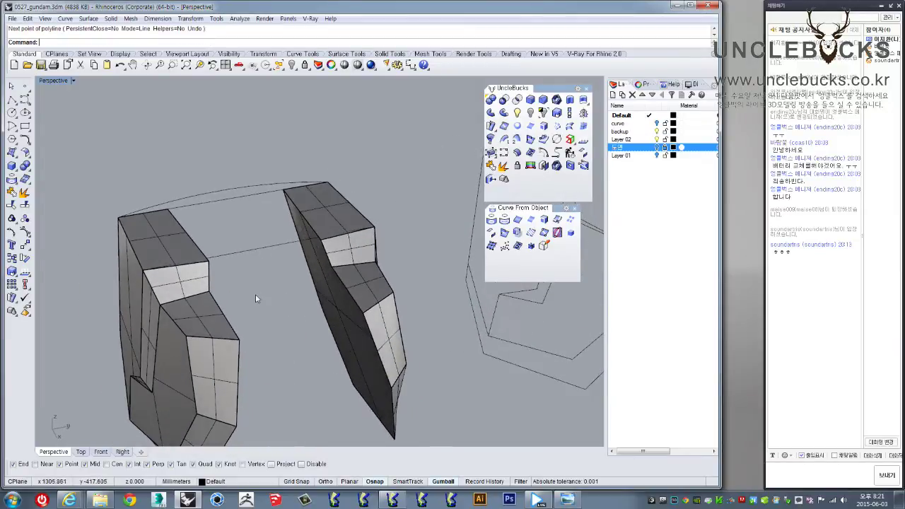
{"action": "right_click_drag", "start_coordinate": [375, 256], "coordinate": [350, 316]}
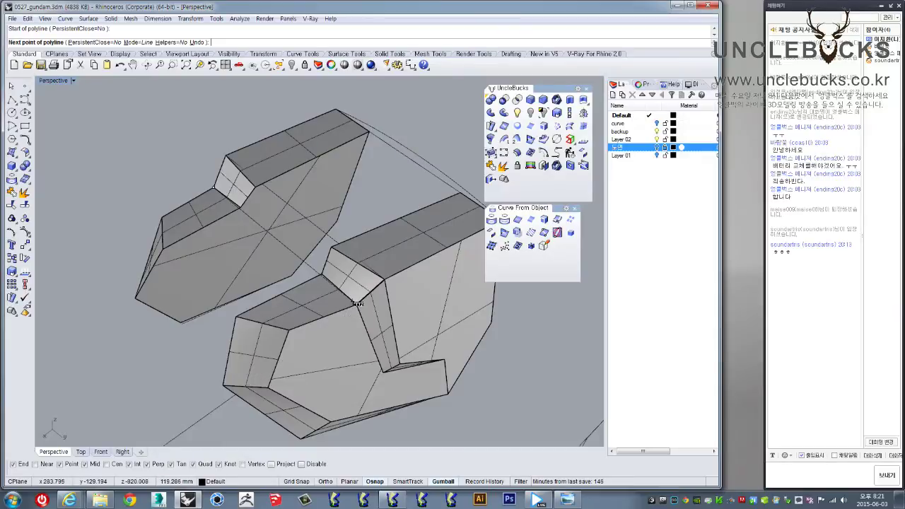
{"action": "mouse_move", "coordinate": [282, 263]}
{"action": "right_mouse_down"}
{"action": "mouse_move", "coordinate": [428, 267]}
{"action": "mouse_move", "coordinate": [369, 282]}
{"action": "mouse_move", "coordinate": [430, 224]}
{"action": "mouse_move", "coordinate": [363, 238]}
{"action": "mouse_move", "coordinate": [299, 276]}
{"action": "mouse_move", "coordinate": [297, 340]}
{"action": "right_mouse_up"}
{"action": "key", "text": "Return"}
{"action": "key", "text": "Return"}
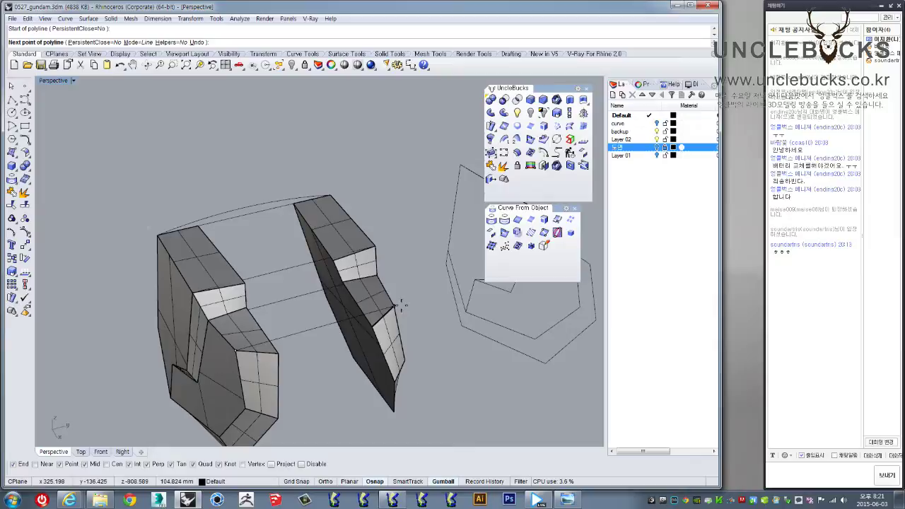
- Frame both pieces from the front, selecting and then clearing the lower leg polysurface
{"action": "scroll", "coordinate": [291, 344], "scroll_direction": "up", "scroll_amount": 2}
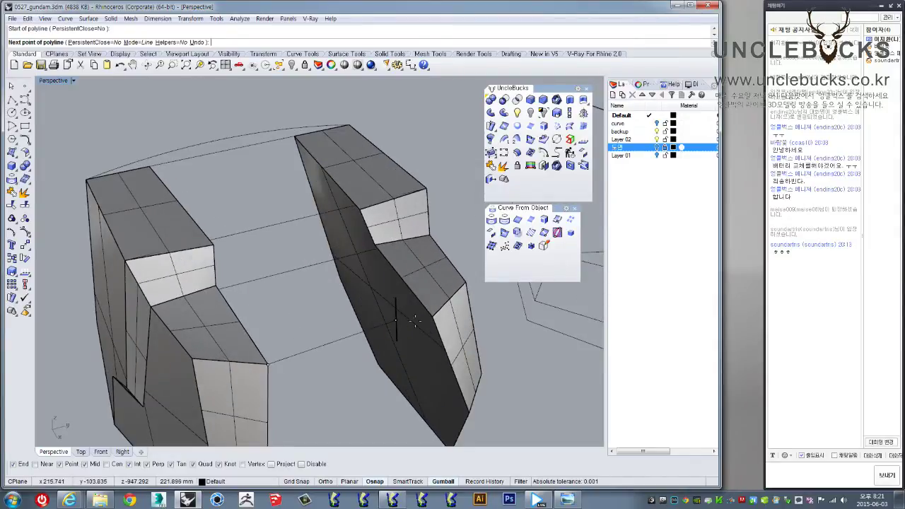
{"action": "mouse_move", "coordinate": [320, 345]}
{"action": "right_mouse_down"}
{"action": "mouse_move", "coordinate": [299, 321]}
{"action": "mouse_move", "coordinate": [289, 356]}
{"action": "mouse_move", "coordinate": [353, 318]}
{"action": "mouse_move", "coordinate": [438, 292]}
{"action": "mouse_move", "coordinate": [390, 280]}
{"action": "mouse_move", "coordinate": [364, 314]}
{"action": "mouse_move", "coordinate": [398, 313]}
{"action": "mouse_move", "coordinate": [328, 371]}
{"action": "mouse_move", "coordinate": [151, 287]}
{"action": "right_mouse_up"}
{"action": "left_click", "coordinate": [351, 333]}
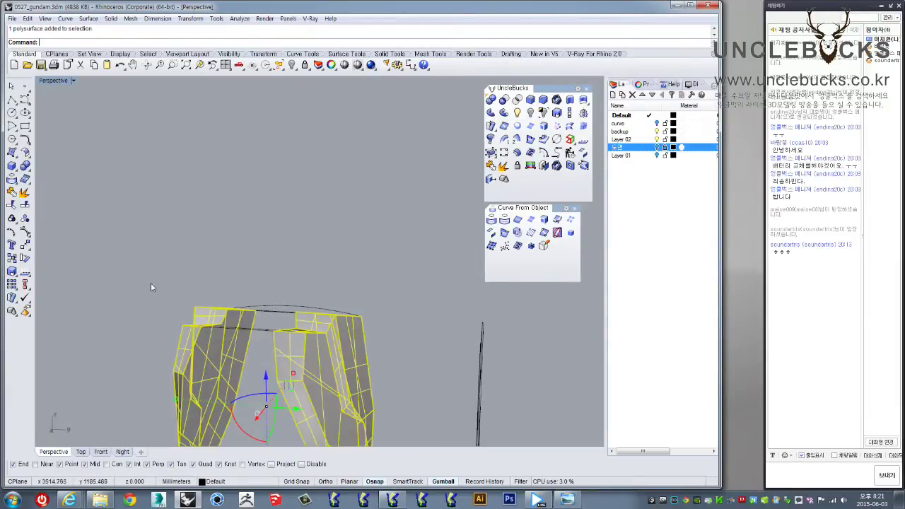
{"action": "left_click", "coordinate": [245, 206]}
{"action": "mouse_move", "coordinate": [255, 194]}
{"action": "right_mouse_down"}
{"action": "mouse_move", "coordinate": [326, 270]}
{"action": "mouse_move", "coordinate": [155, 267]}
{"action": "right_mouse_up"}
- Delete the top faces of both armor pieces and select a connecting line
{"action": "key", "text": "Delete"}
{"action": "left_click", "coordinate": [296, 188], "text": "ctrl+shift"}
{"action": "key", "text": "Delete"}
{"action": "mouse_move", "coordinate": [231, 326]}
{"action": "right_mouse_down"}
{"action": "mouse_move", "coordinate": [308, 272]}
{"action": "mouse_move", "coordinate": [325, 229]}
{"action": "mouse_move", "coordinate": [318, 250]}
{"action": "mouse_move", "coordinate": [355, 244]}
{"action": "mouse_move", "coordinate": [303, 259]}
{"action": "mouse_move", "coordinate": [221, 247]}
{"action": "mouse_move", "coordinate": [339, 251]}
{"action": "mouse_move", "coordinate": [442, 273]}
{"action": "mouse_move", "coordinate": [428, 236]}
{"action": "mouse_move", "coordinate": [350, 256]}
{"action": "mouse_move", "coordinate": [357, 269]}
{"action": "mouse_move", "coordinate": [406, 253]}
{"action": "mouse_move", "coordinate": [314, 252]}
{"action": "mouse_move", "coordinate": [319, 188]}
{"action": "mouse_move", "coordinate": [365, 205]}
{"action": "mouse_move", "coordinate": [315, 228]}
{"action": "mouse_move", "coordinate": [359, 282]}
{"action": "right_mouse_up"}
{"action": "key", "text": "Delete"}
{"action": "key", "text": "Delete"}
{"action": "left_click", "coordinate": [339, 251]}
{"action": "key", "text": "Delete"}
{"action": "left_click", "coordinate": [359, 284]}
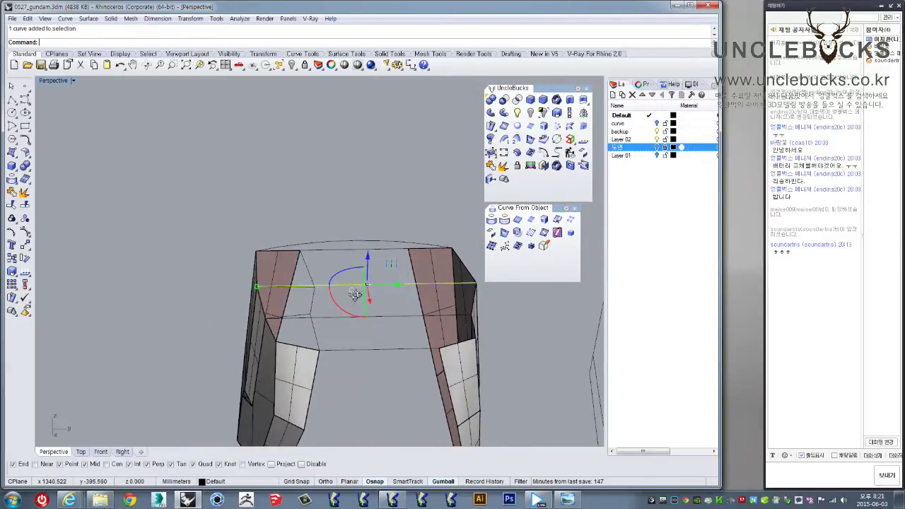
- Rebuild the selected connecting curves with 3 points and degree 2
{"action": "mouse_move", "coordinate": [359, 357]}
{"action": "right_mouse_down"}
{"action": "mouse_move", "coordinate": [344, 292]}
{"action": "mouse_move", "coordinate": [346, 325]}
{"action": "right_mouse_up"}
{"action": "key", "text": "Return"}
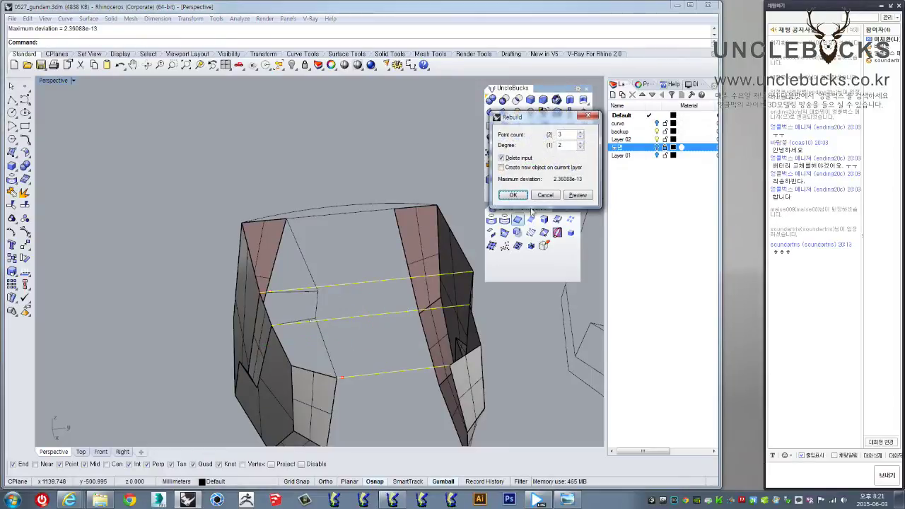
{"action": "left_click", "coordinate": [514, 195]}
{"action": "right_click_drag", "start_coordinate": [350, 259], "coordinate": [368, 384]}
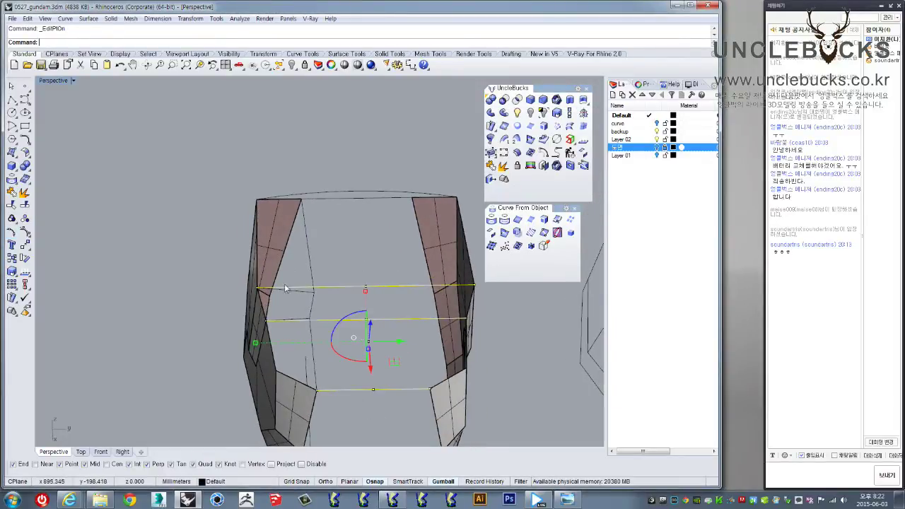
{"action": "right_click_drag", "start_coordinate": [286, 288], "coordinate": [365, 281]}
- Raise the curves' middle points with the gumball so they arch over the pieces
{"action": "left_click_drag", "start_coordinate": [388, 329], "coordinate": [389, 331]}
{"action": "mouse_move", "coordinate": [389, 331]}
{"action": "right_mouse_down"}
{"action": "mouse_move", "coordinate": [372, 268]}
{"action": "mouse_move", "coordinate": [382, 234]}
{"action": "right_mouse_up"}
{"action": "scroll", "coordinate": [372, 262], "scroll_direction": "up", "scroll_amount": 3}
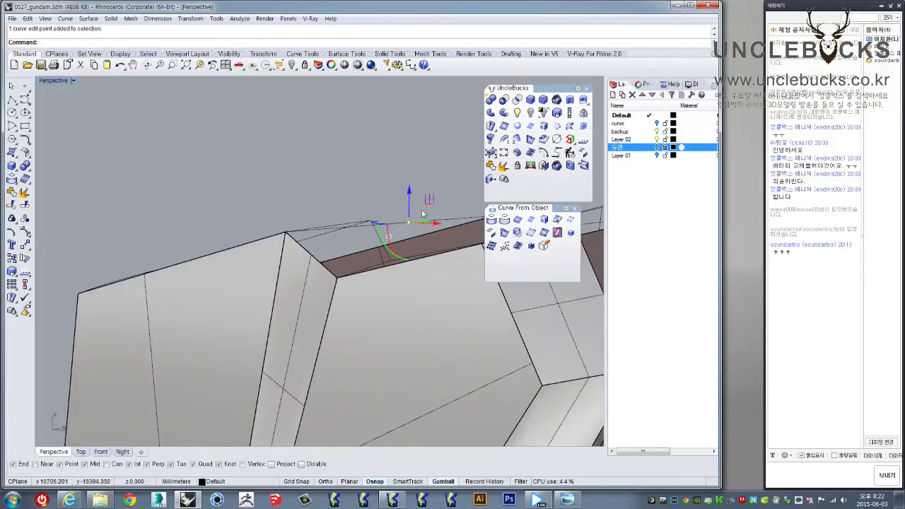
{"action": "right_click_drag", "start_coordinate": [413, 196], "coordinate": [354, 192]}
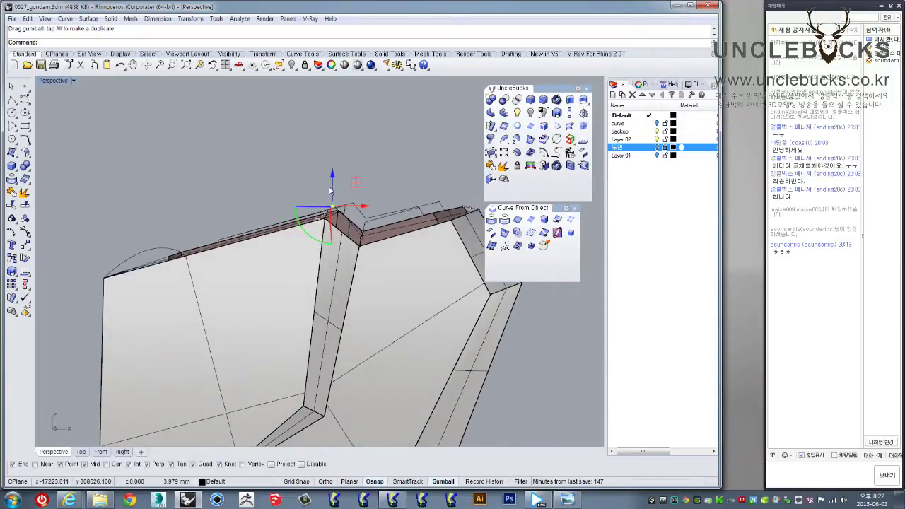
{"action": "right_click_drag", "start_coordinate": [352, 187], "coordinate": [218, 269]}
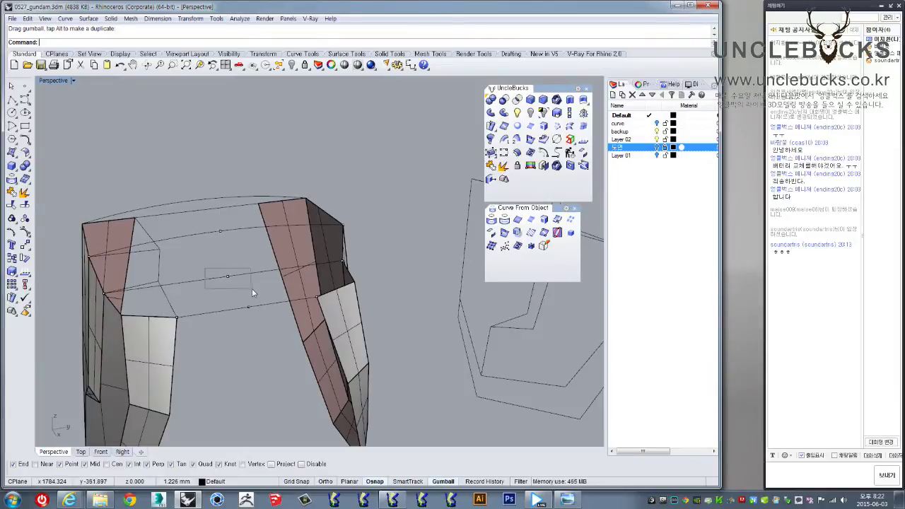
- Select a curve's middle point, then the closed outline curve on the left piece
{"action": "left_click", "coordinate": [252, 291]}
{"action": "mouse_move", "coordinate": [251, 291]}
{"action": "right_mouse_down"}
{"action": "mouse_move", "coordinate": [280, 281]}
{"action": "mouse_move", "coordinate": [288, 265]}
{"action": "mouse_move", "coordinate": [210, 266]}
{"action": "right_mouse_up"}
{"action": "left_click", "coordinate": [335, 232]}
{"action": "mouse_move", "coordinate": [335, 232]}
{"action": "right_mouse_down"}
{"action": "mouse_move", "coordinate": [307, 255]}
{"action": "mouse_move", "coordinate": [307, 226]}
{"action": "mouse_move", "coordinate": [285, 224]}
{"action": "mouse_move", "coordinate": [311, 255]}
{"action": "mouse_move", "coordinate": [335, 255]}
{"action": "mouse_move", "coordinate": [370, 234]}
{"action": "mouse_move", "coordinate": [241, 285]}
{"action": "mouse_move", "coordinate": [269, 276]}
{"action": "right_mouse_up"}
{"action": "scroll", "coordinate": [335, 254], "scroll_direction": "up", "scroll_amount": 3}
- Fill the left piece's closed outline curve with a planar surface (PlanarSrf)
{"action": "left_click", "coordinate": [519, 129]}
{"action": "mouse_move", "coordinate": [454, 186]}
{"action": "right_mouse_down"}
{"action": "mouse_move", "coordinate": [313, 309]}
{"action": "mouse_move", "coordinate": [309, 298]}
{"action": "right_mouse_up"}
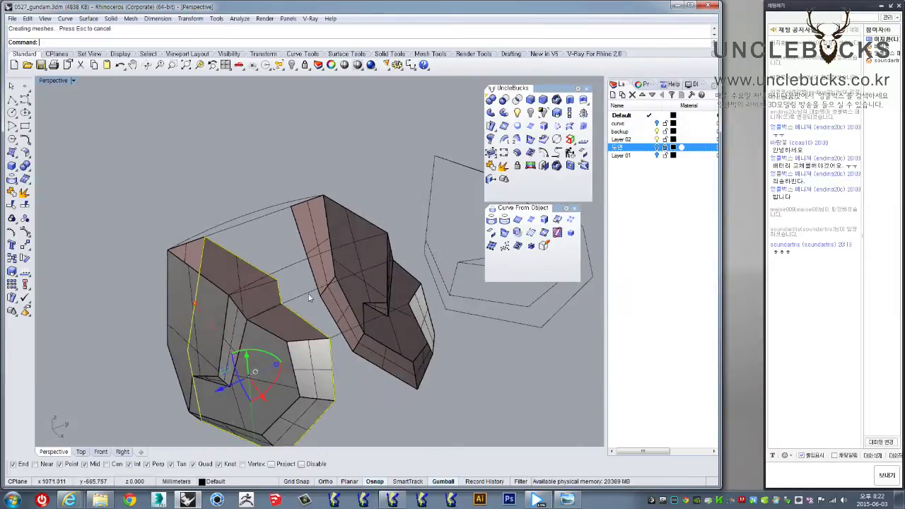
{"action": "left_click", "coordinate": [237, 276]}
{"action": "mouse_move", "coordinate": [237, 276]}
{"action": "right_mouse_down"}
{"action": "mouse_move", "coordinate": [285, 245]}
{"action": "mouse_move", "coordinate": [260, 305]}
{"action": "mouse_move", "coordinate": [240, 319]}
{"action": "mouse_move", "coordinate": [285, 324]}
{"action": "mouse_move", "coordinate": [247, 355]}
{"action": "mouse_move", "coordinate": [244, 294]}
{"action": "mouse_move", "coordinate": [268, 210]}
{"action": "mouse_move", "coordinate": [301, 234]}
{"action": "mouse_move", "coordinate": [353, 222]}
{"action": "mouse_move", "coordinate": [359, 301]}
{"action": "mouse_move", "coordinate": [372, 279]}
{"action": "mouse_move", "coordinate": [449, 281]}
{"action": "mouse_move", "coordinate": [453, 311]}
{"action": "mouse_move", "coordinate": [444, 302]}
{"action": "mouse_move", "coordinate": [457, 257]}
{"action": "mouse_move", "coordinate": [391, 293]}
{"action": "mouse_move", "coordinate": [356, 272]}
{"action": "mouse_move", "coordinate": [405, 280]}
{"action": "mouse_move", "coordinate": [293, 336]}
{"action": "mouse_move", "coordinate": [322, 339]}
{"action": "mouse_move", "coordinate": [214, 290]}
{"action": "right_mouse_up"}
{"action": "left_click", "coordinate": [259, 306]}
{"action": "right_click", "coordinate": [260, 305]}
- Select the new planar surface and then the arc curve
{"action": "left_click", "coordinate": [285, 324]}
{"action": "scroll", "coordinate": [248, 355], "scroll_direction": "down", "scroll_amount": 3}
{"action": "left_click", "coordinate": [355, 278]}
{"action": "scroll", "coordinate": [213, 290], "scroll_direction": "up", "scroll_amount": 3}
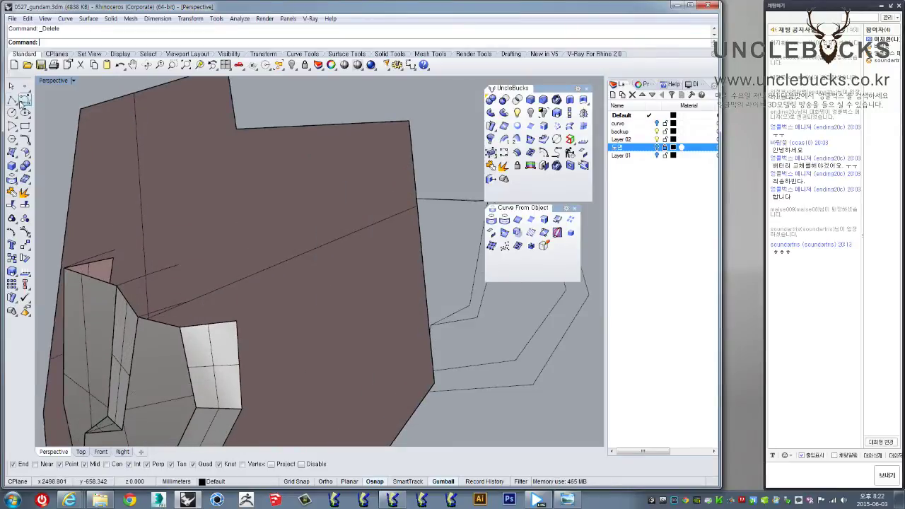
- Frame the brown surface and leg top, then select the brown planar surface
{"action": "right_click_drag", "start_coordinate": [189, 322], "coordinate": [187, 290]}
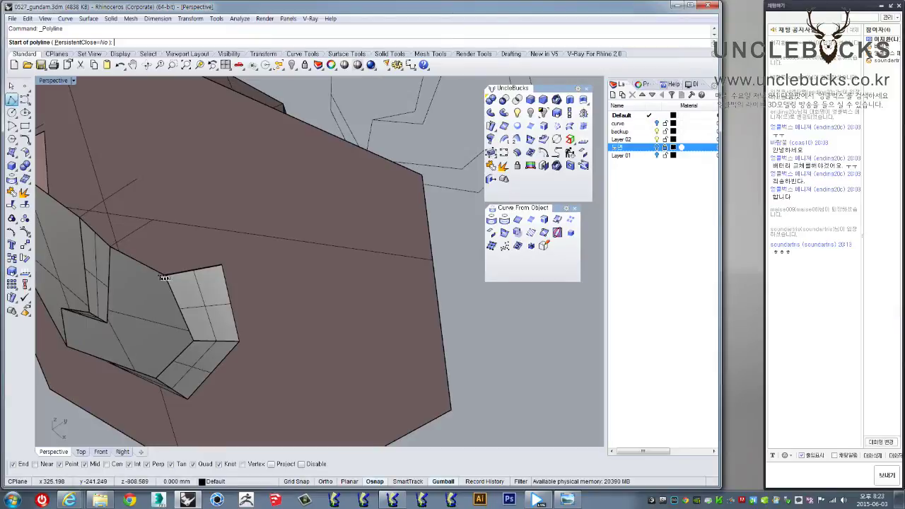
{"action": "right_click_drag", "start_coordinate": [180, 281], "coordinate": [189, 248]}
{"action": "scroll", "coordinate": [188, 247], "scroll_direction": "down", "scroll_amount": 2}
{"action": "scroll", "coordinate": [177, 283], "scroll_direction": "down", "scroll_amount": 2}
{"action": "scroll", "coordinate": [167, 308], "scroll_direction": "down", "scroll_amount": 2}
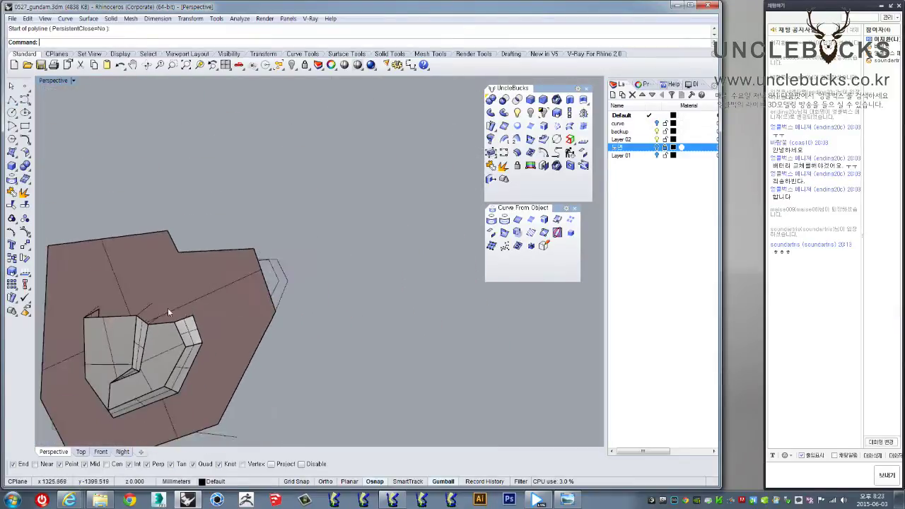
{"action": "right_click_drag", "start_coordinate": [168, 308], "coordinate": [292, 280]}
{"action": "scroll", "coordinate": [292, 280], "scroll_direction": "up", "scroll_amount": 3}
{"action": "left_click", "coordinate": [276, 267]}
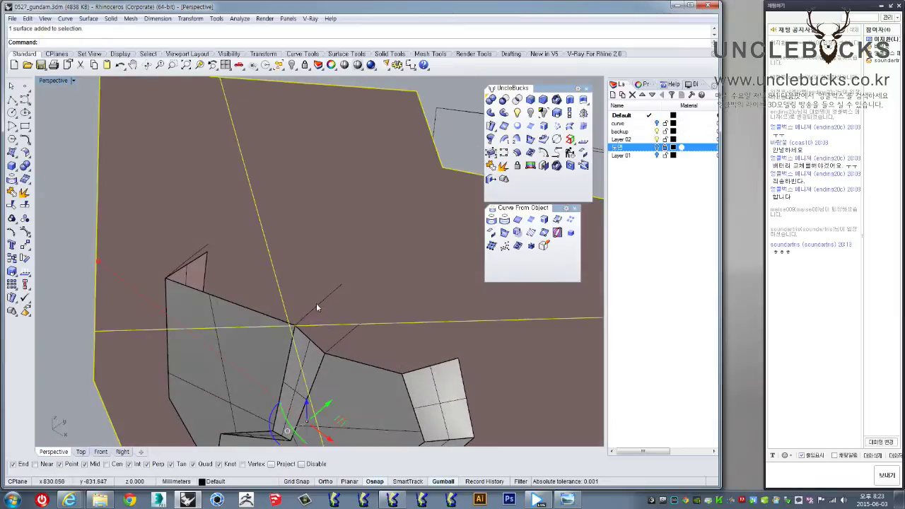
{"action": "mouse_move", "coordinate": [219, 269]}
{"action": "right_mouse_down"}
{"action": "mouse_move", "coordinate": [228, 247]}
{"action": "mouse_move", "coordinate": [277, 293]}
{"action": "mouse_move", "coordinate": [340, 262]}
{"action": "mouse_move", "coordinate": [353, 208]}
{"action": "mouse_move", "coordinate": [330, 200]}
{"action": "mouse_move", "coordinate": [404, 208]}
{"action": "mouse_move", "coordinate": [348, 228]}
{"action": "mouse_move", "coordinate": [363, 202]}
{"action": "mouse_move", "coordinate": [333, 193]}
{"action": "mouse_move", "coordinate": [397, 244]}
{"action": "mouse_move", "coordinate": [350, 255]}
{"action": "mouse_move", "coordinate": [536, 184]}
{"action": "mouse_move", "coordinate": [513, 167]}
{"action": "mouse_move", "coordinate": [520, 146]}
{"action": "right_mouse_up"}
- Intersect the arched curves with the brown planar surface to locate their crossing points
{"action": "left_click", "coordinate": [530, 140]}
{"action": "right_click_drag", "start_coordinate": [333, 268], "coordinate": [294, 287]}
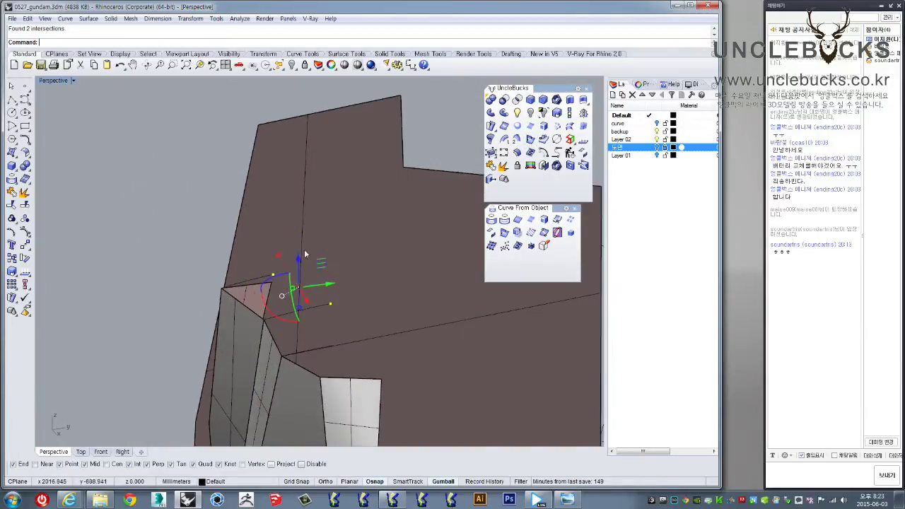
{"action": "right_click_drag", "start_coordinate": [277, 280], "coordinate": [401, 238]}
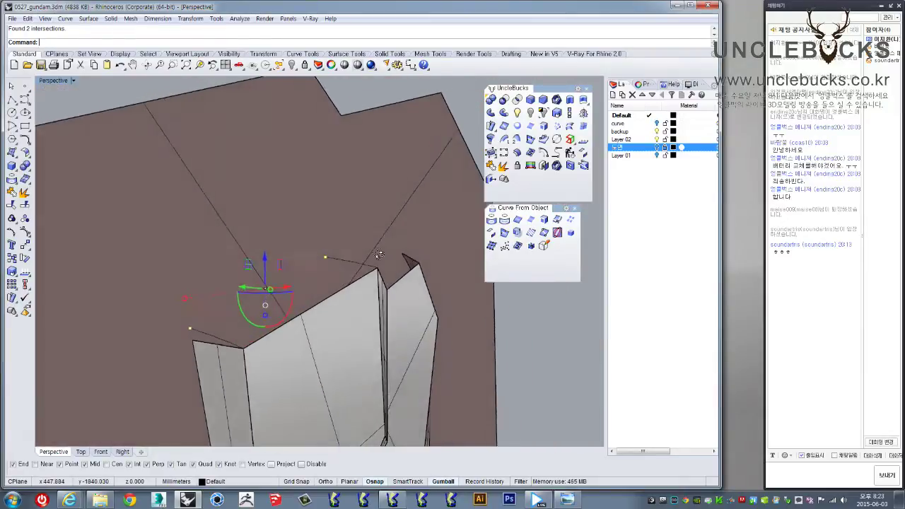
{"action": "right_click_drag", "start_coordinate": [400, 237], "coordinate": [112, 220]}
- Draw a straight line between the two intersection points
{"action": "left_click", "coordinate": [12, 100]}
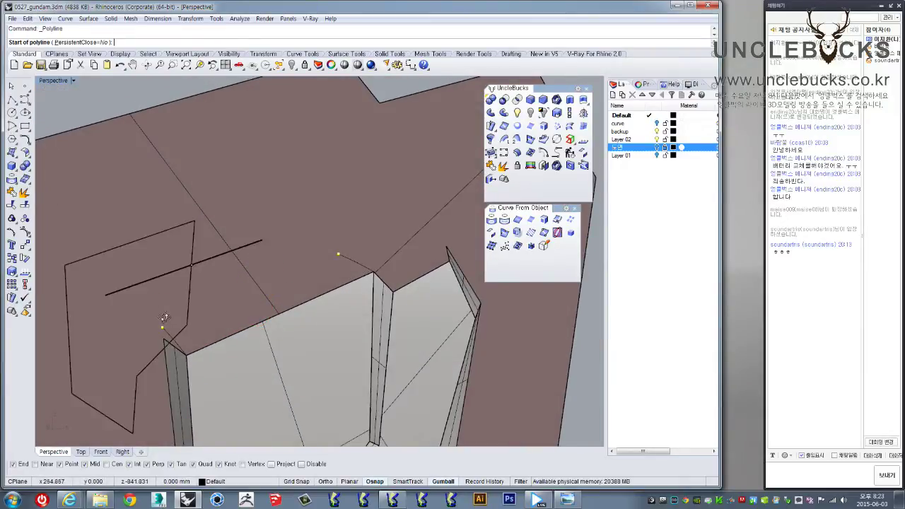
{"action": "right_click_drag", "start_coordinate": [141, 297], "coordinate": [164, 341]}
{"action": "left_click", "coordinate": [162, 330]}
{"action": "left_click", "coordinate": [341, 247]}
{"action": "key", "text": "Return"}
{"action": "right_click_drag", "start_coordinate": [388, 286], "coordinate": [376, 299]}
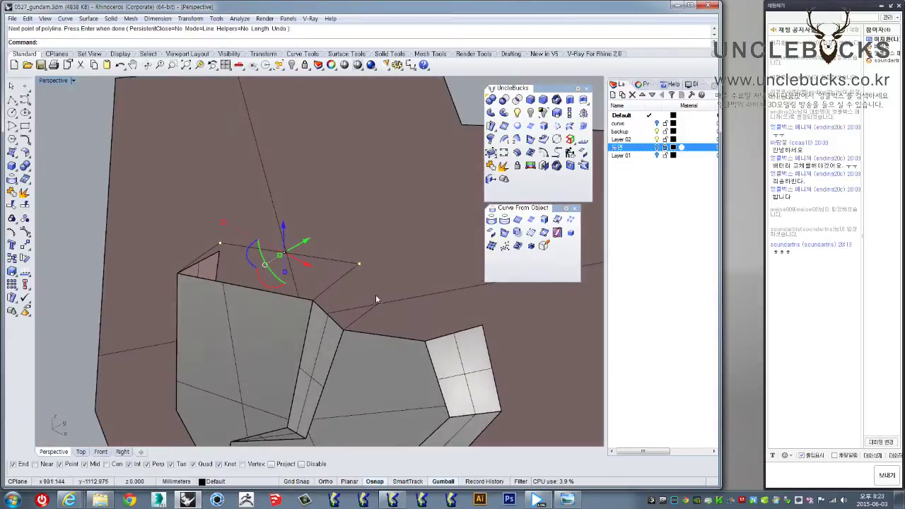
- Intersect the brown planar surface with the new line
{"action": "left_click", "coordinate": [399, 263]}
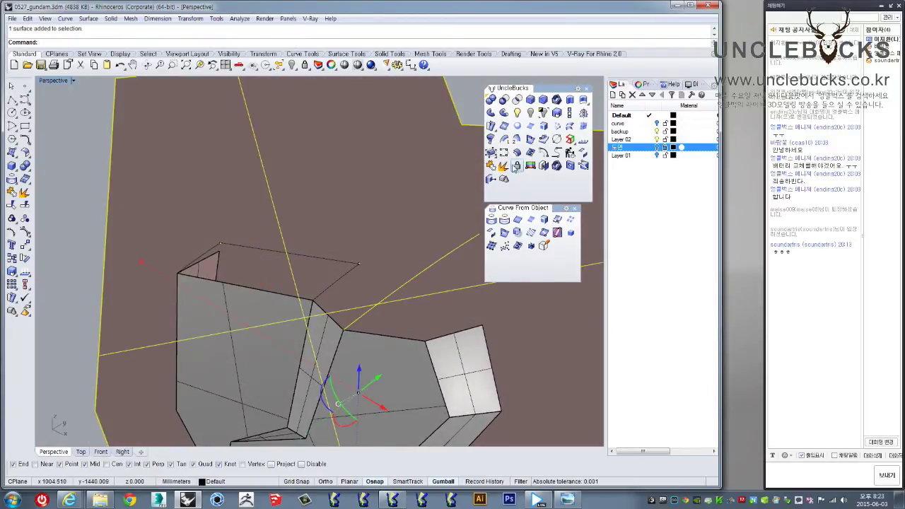
{"action": "left_click", "coordinate": [530, 139]}
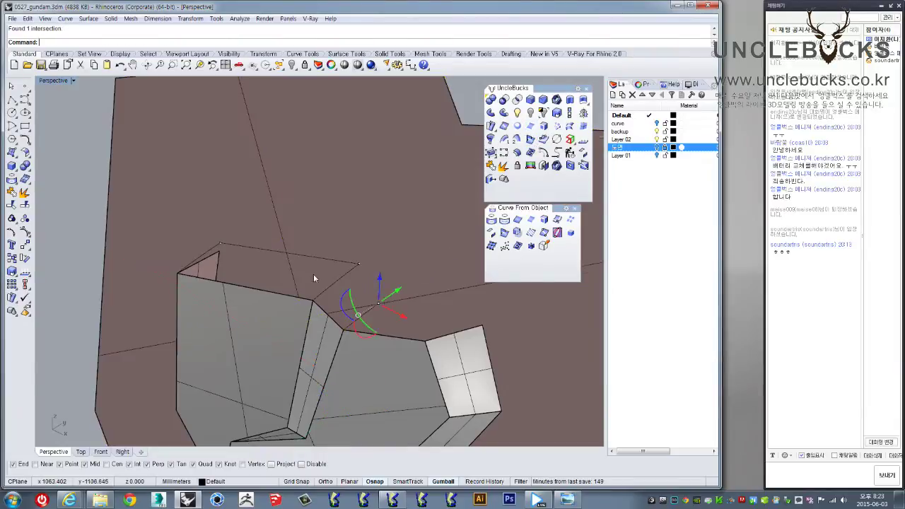
{"action": "right_click_drag", "start_coordinate": [313, 276], "coordinate": [106, 213]}
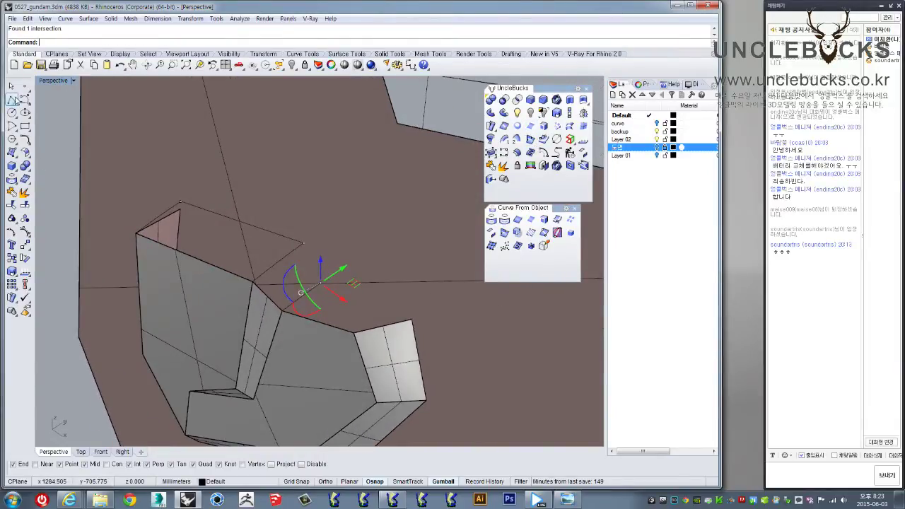
- Draw a second line from the leg's top corner, then select the arched guide curve
{"action": "left_click", "coordinate": [303, 245]}
{"action": "left_click", "coordinate": [322, 283]}
{"action": "key", "text": "Return"}
{"action": "right_click_drag", "start_coordinate": [339, 288], "coordinate": [236, 257]}
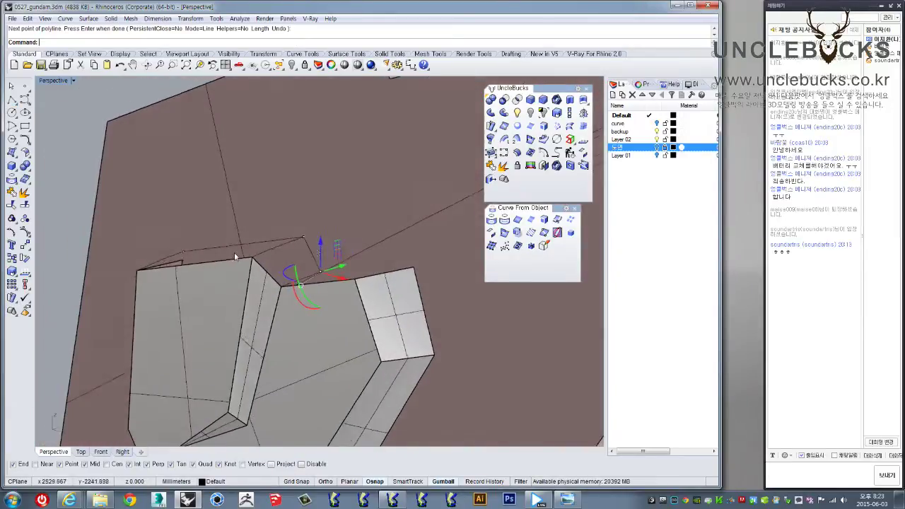
{"action": "scroll", "coordinate": [248, 272], "scroll_direction": "up", "scroll_amount": 3}
{"action": "left_click", "coordinate": [332, 262]}
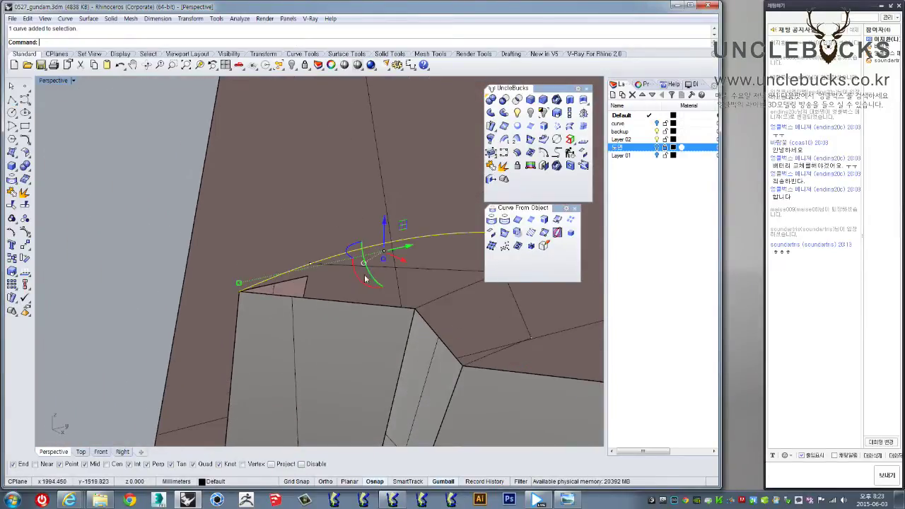
- Add the straight line to the arched-curve selection and maximize the Top view
{"action": "right_click_drag", "start_coordinate": [359, 279], "coordinate": [323, 283]}
{"action": "left_click", "coordinate": [386, 288], "text": "shift"}
{"action": "left_click", "coordinate": [407, 295]}
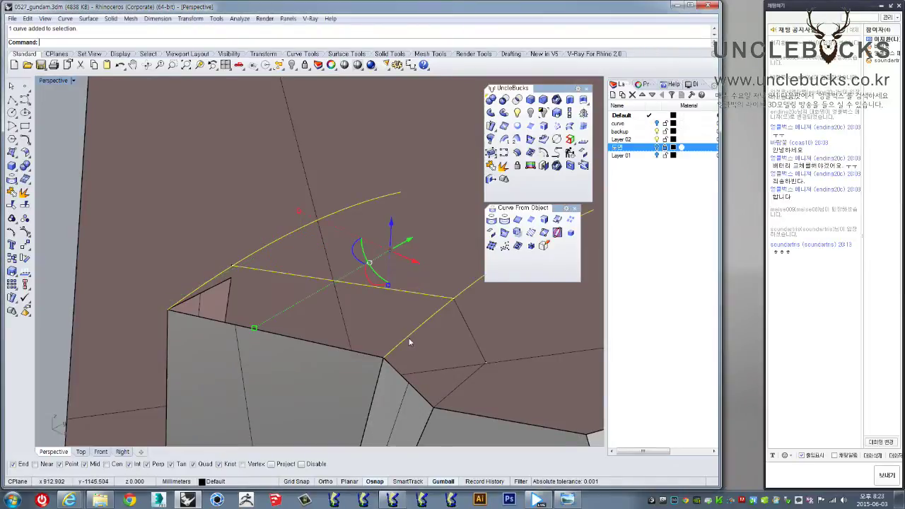
{"action": "right_click_drag", "start_coordinate": [410, 342], "coordinate": [354, 324]}
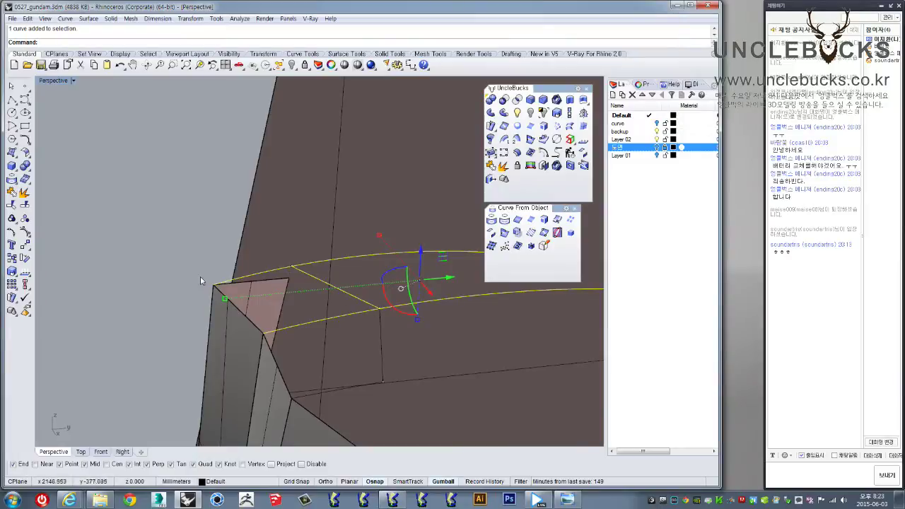
{"action": "mouse_move", "coordinate": [158, 245]}
{"action": "right_mouse_down"}
{"action": "mouse_move", "coordinate": [261, 288]}
{"action": "mouse_move", "coordinate": [259, 304]}
{"action": "right_mouse_up"}
{"action": "mouse_move", "coordinate": [399, 269]}
{"action": "right_mouse_down"}
{"action": "mouse_move", "coordinate": [311, 264]}
{"action": "mouse_move", "coordinate": [317, 289]}
{"action": "right_mouse_up"}
{"action": "key", "text": "ctrl+F1"}
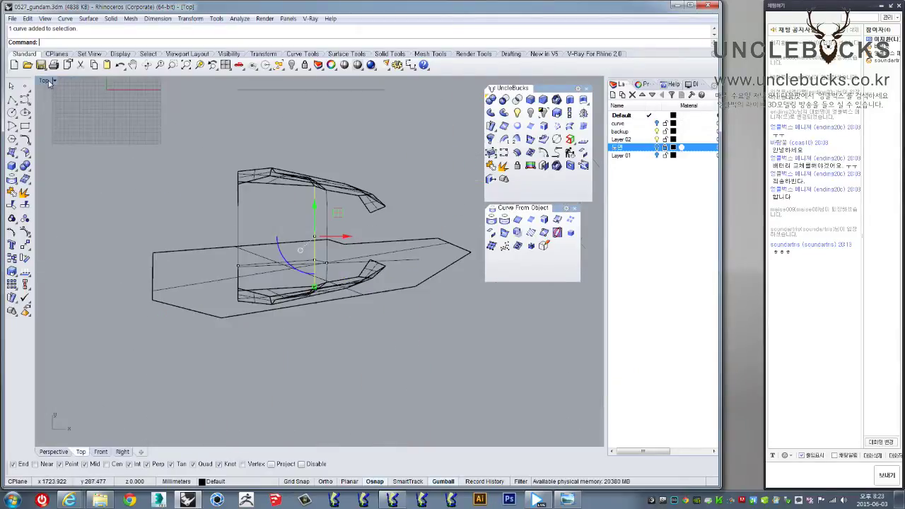
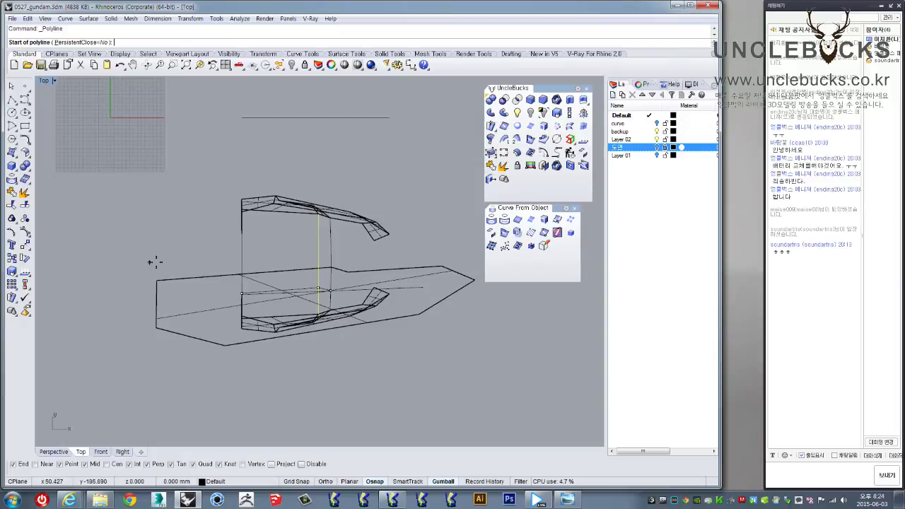
- Mirror the large flat plate across a horizontal axis to create a matching copy
{"action": "left_click", "coordinate": [211, 276]}
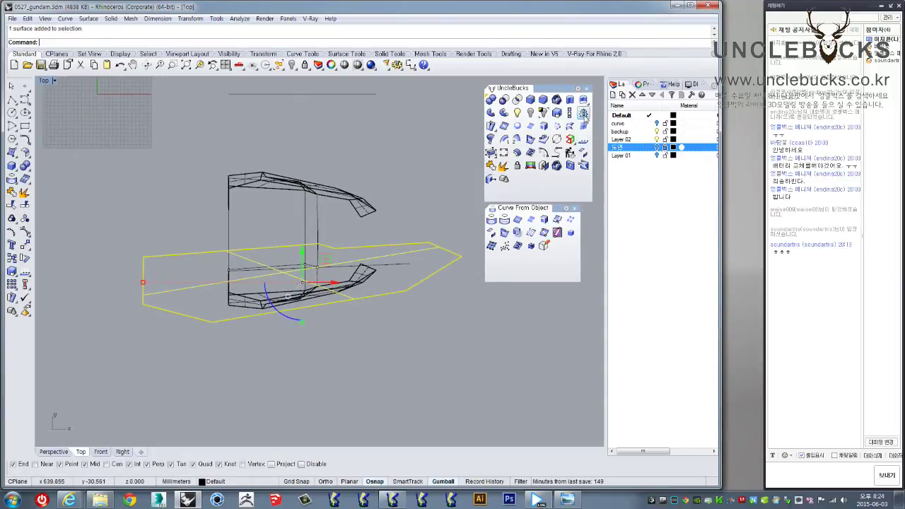
{"action": "left_click", "coordinate": [318, 239]}
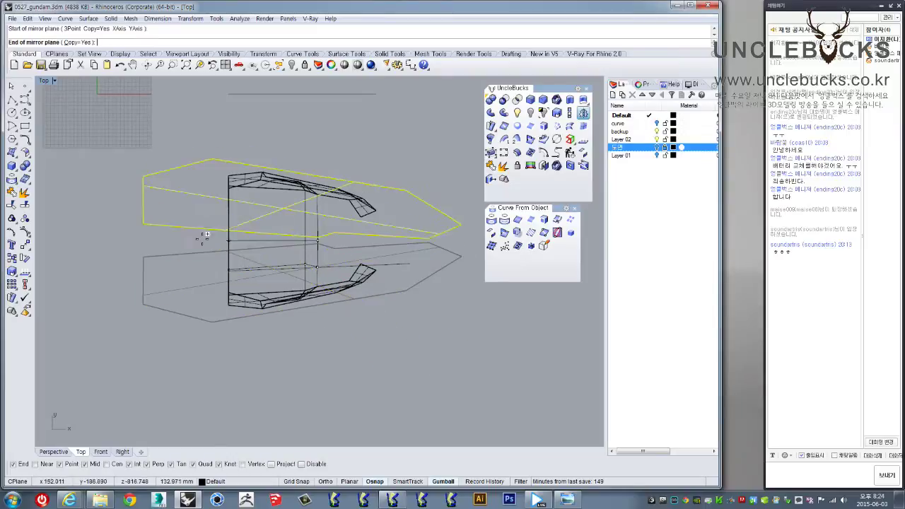
{"action": "left_click", "coordinate": [131, 244]}
- Maximize the Perspective viewport and zoom in on the mirrored pair
{"action": "double_click", "coordinate": [44, 81]}
{"action": "double_click", "coordinate": [44, 81]}
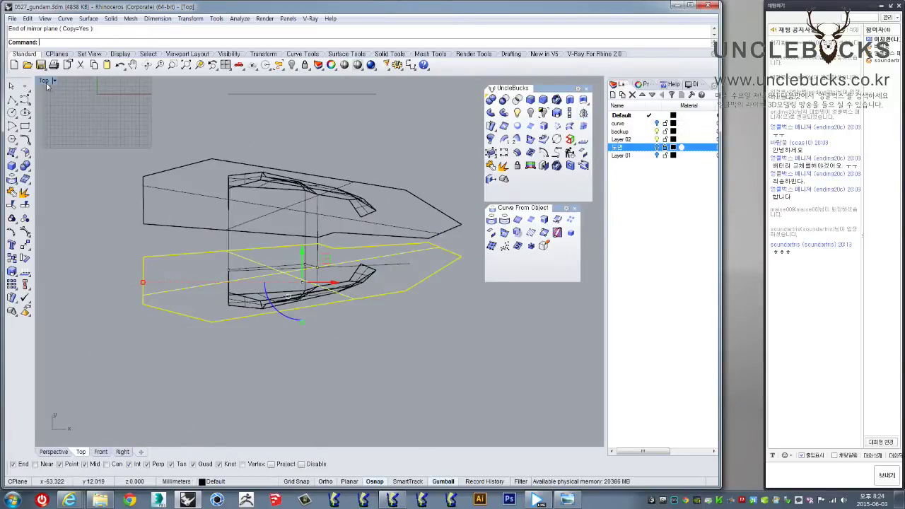
{"action": "double_click", "coordinate": [45, 82]}
{"action": "double_click", "coordinate": [338, 81]}
{"action": "scroll", "coordinate": [305, 192], "scroll_direction": "up", "scroll_amount": 5}
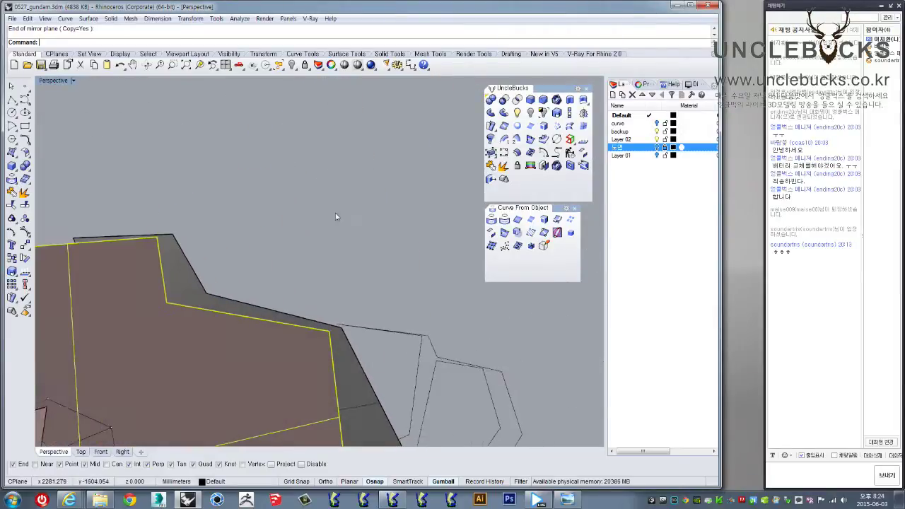
- Split the curve along the block's top edge into two pieces
{"action": "right_click_drag", "start_coordinate": [290, 247], "coordinate": [320, 231]}
{"action": "scroll", "coordinate": [238, 182], "scroll_direction": "up", "scroll_amount": 2}
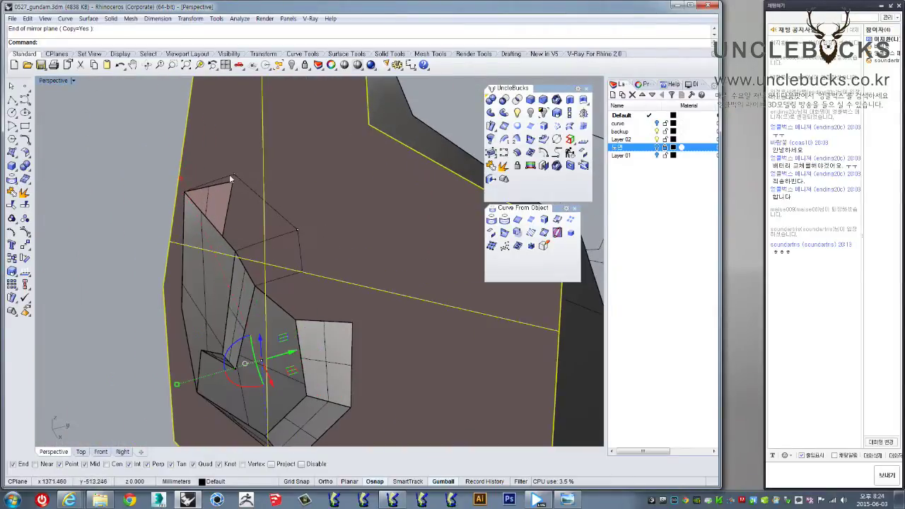
{"action": "scroll", "coordinate": [229, 202], "scroll_direction": "up", "scroll_amount": 2}
{"action": "left_click", "coordinate": [191, 208]}
{"action": "right_click_drag", "start_coordinate": [191, 209], "coordinate": [211, 238]}
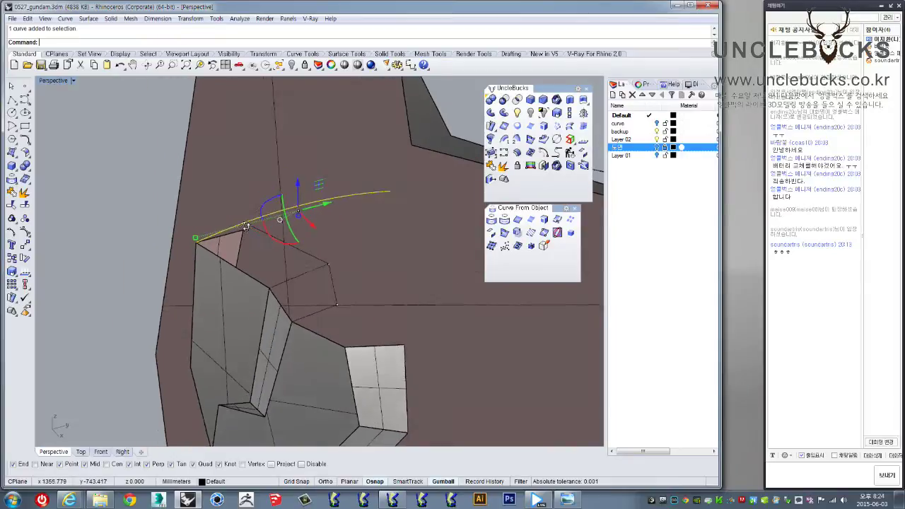
{"action": "left_click", "coordinate": [250, 168]}
{"action": "right_click", "coordinate": [128, 195]}
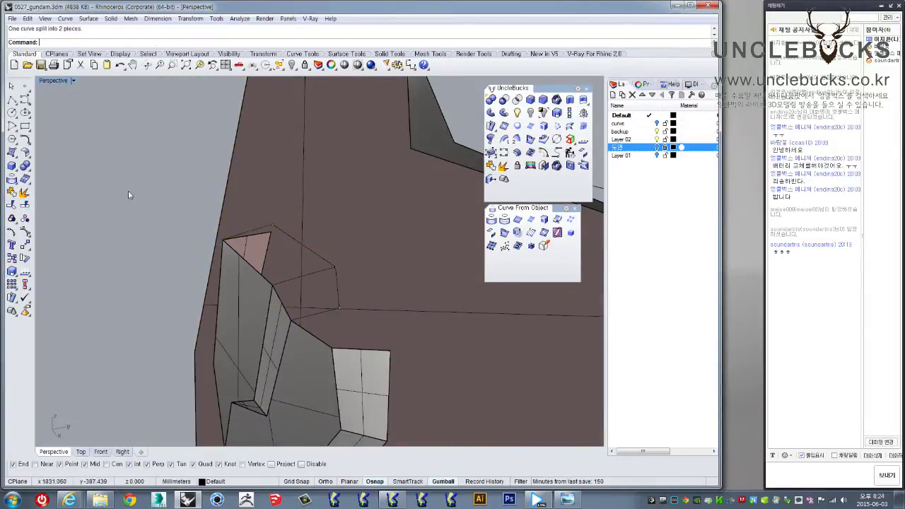
- Split the longer curve along the plate where it meets the plate surface
{"action": "mouse_move", "coordinate": [252, 233]}
{"action": "right_mouse_down"}
{"action": "mouse_move", "coordinate": [273, 261]}
{"action": "mouse_move", "coordinate": [256, 245]}
{"action": "right_mouse_up"}
{"action": "left_click", "coordinate": [272, 261]}
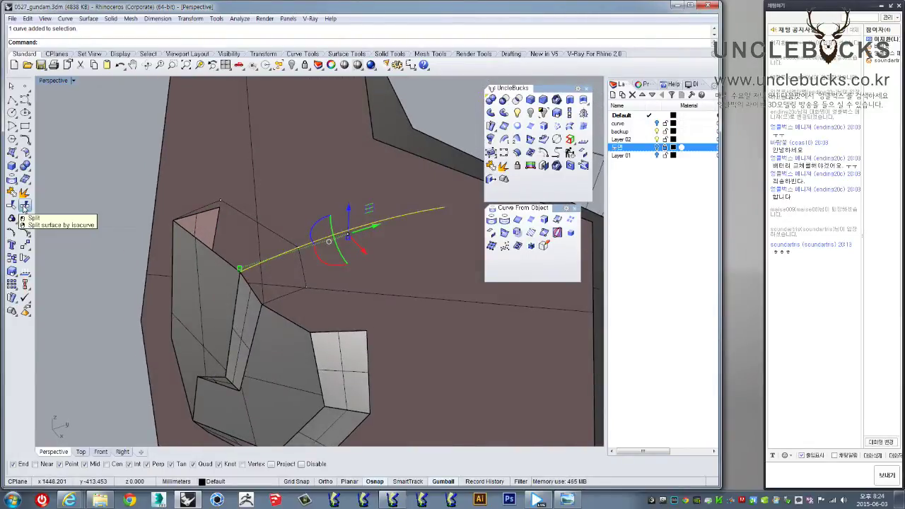
{"action": "left_click", "coordinate": [257, 171]}
{"action": "key", "text": "Return"}
{"action": "right_click_drag", "start_coordinate": [256, 169], "coordinate": [138, 233]}
- Raise the pink triangle's corner point slightly upward with the gumball
{"action": "left_click_drag", "start_coordinate": [309, 273], "coordinate": [323, 268]}
{"action": "scroll", "coordinate": [212, 247], "scroll_direction": "up", "scroll_amount": 5}
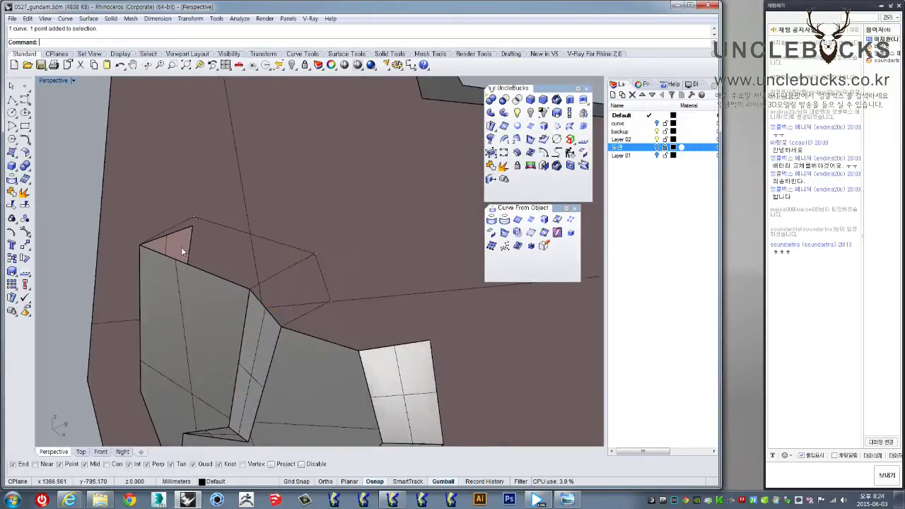
{"action": "left_click", "coordinate": [171, 221]}
{"action": "right_click_drag", "start_coordinate": [172, 221], "coordinate": [106, 226]}
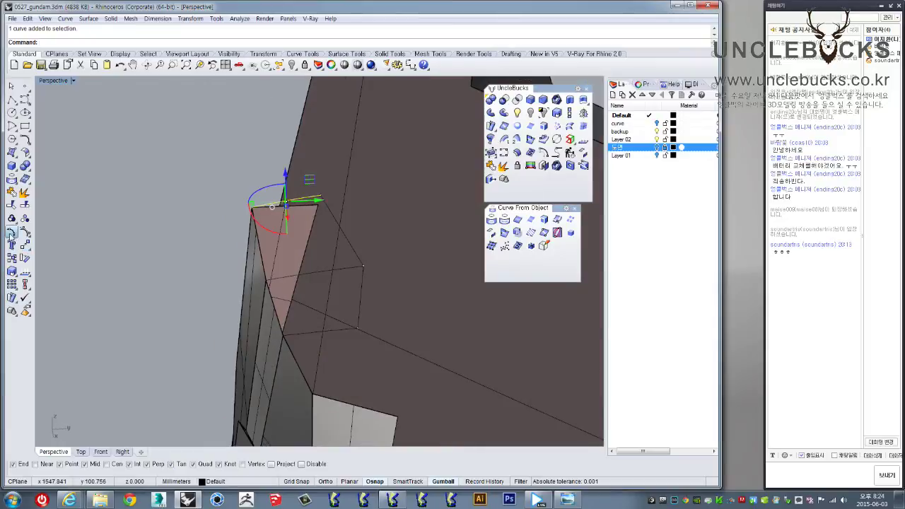
{"action": "mouse_move", "coordinate": [287, 186]}
{"action": "right_mouse_down"}
{"action": "mouse_move", "coordinate": [307, 158]}
{"action": "mouse_move", "coordinate": [263, 212]}
{"action": "right_mouse_up"}
{"action": "left_click_drag", "start_coordinate": [265, 213], "coordinate": [267, 182]}
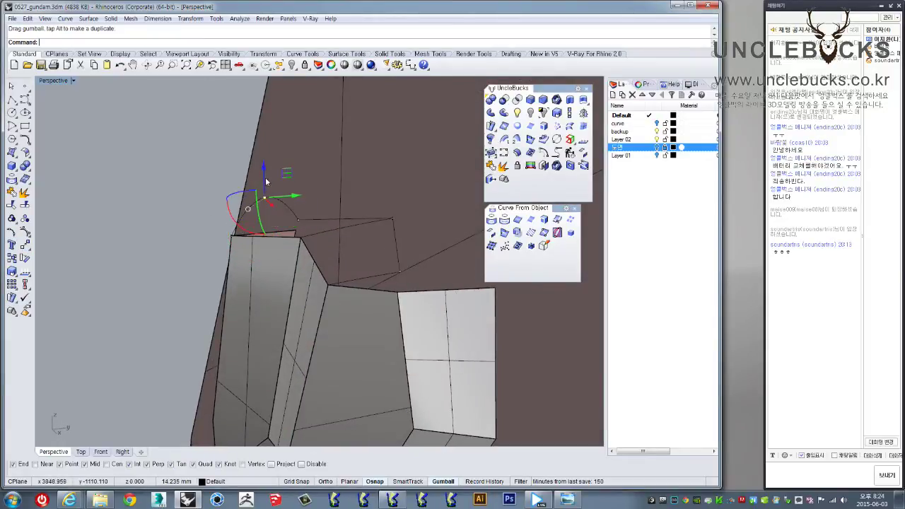
{"action": "mouse_move", "coordinate": [244, 169]}
{"action": "right_mouse_down"}
{"action": "mouse_move", "coordinate": [291, 249]}
{"action": "mouse_move", "coordinate": [511, 209]}
{"action": "right_mouse_up"}
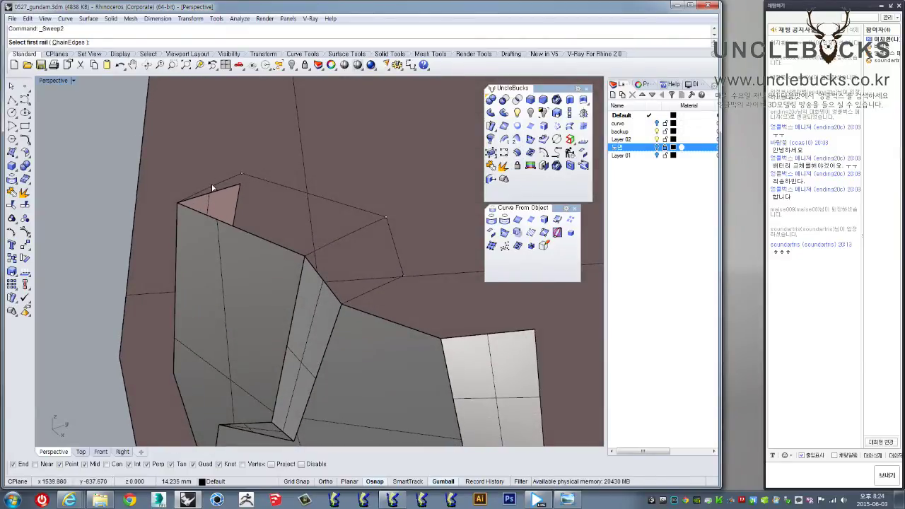
- Finish the two-rail sweep that caps the top of the arm block
{"action": "left_click", "coordinate": [230, 216]}
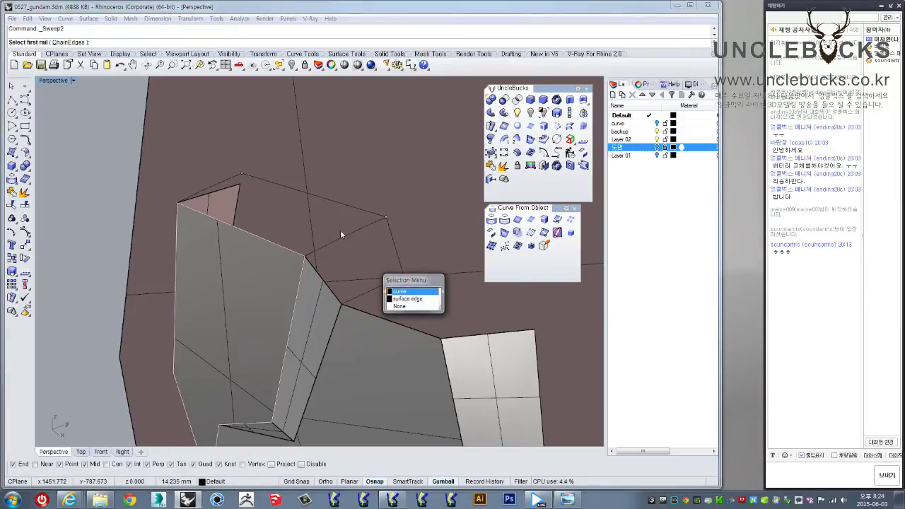
{"action": "key", "text": "Return"}
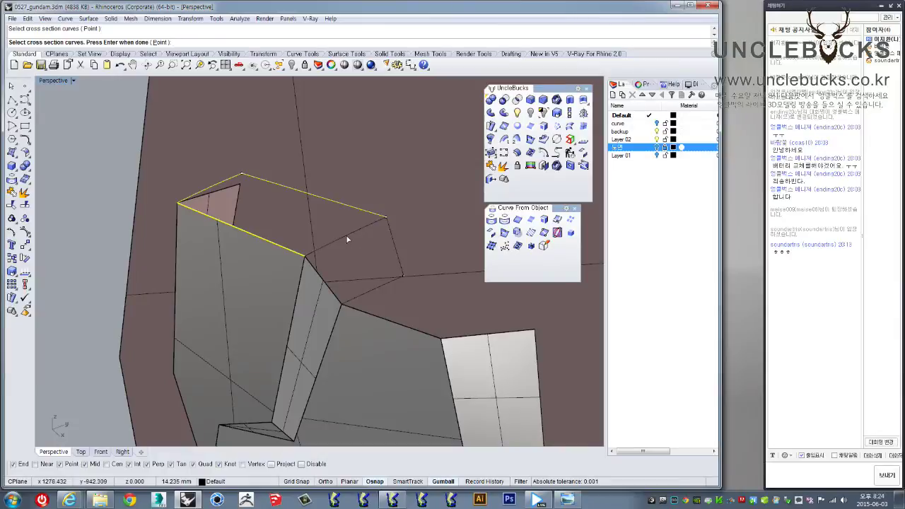
{"action": "key", "text": "Return"}
{"action": "mouse_move", "coordinate": [311, 297]}
{"action": "right_mouse_down"}
{"action": "mouse_move", "coordinate": [309, 242]}
{"action": "mouse_move", "coordinate": [413, 207]}
{"action": "mouse_move", "coordinate": [299, 235]}
{"action": "right_mouse_up"}
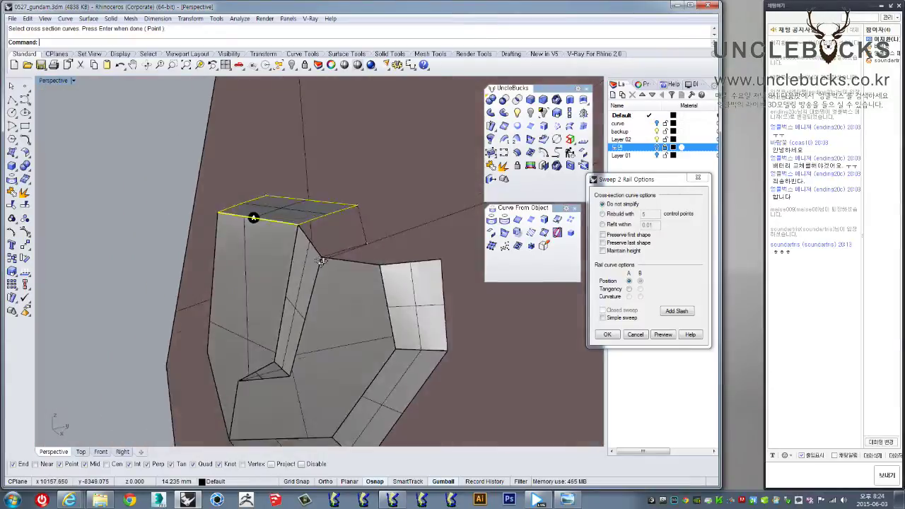
{"action": "left_click", "coordinate": [606, 334]}
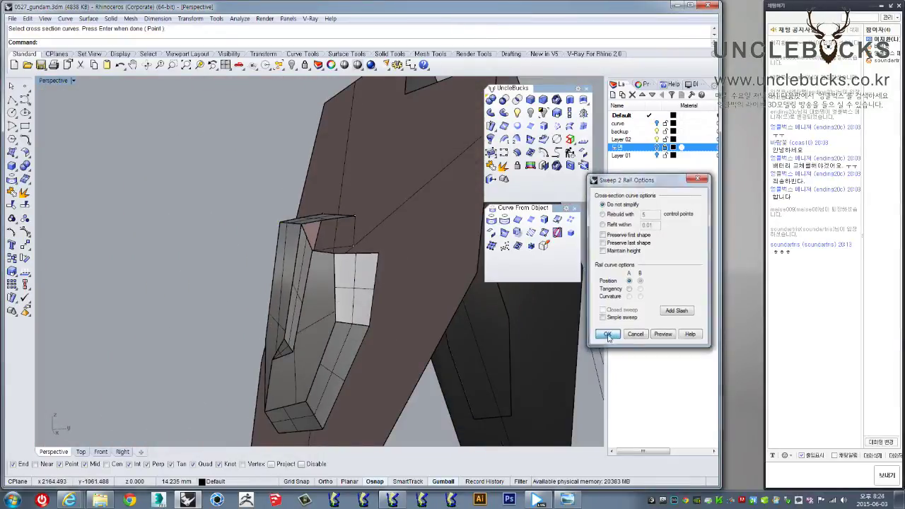
{"action": "mouse_move", "coordinate": [606, 335]}
{"action": "right_mouse_down"}
{"action": "mouse_move", "coordinate": [347, 238]}
{"action": "mouse_move", "coordinate": [308, 292]}
{"action": "mouse_move", "coordinate": [322, 294]}
{"action": "right_mouse_up"}
{"action": "scroll", "coordinate": [347, 238], "scroll_direction": "up", "scroll_amount": 3}
- Pick rail and cross-section edges around the top face for another sweep, then end it
{"action": "left_click", "coordinate": [415, 273]}
{"action": "left_click", "coordinate": [385, 277]}
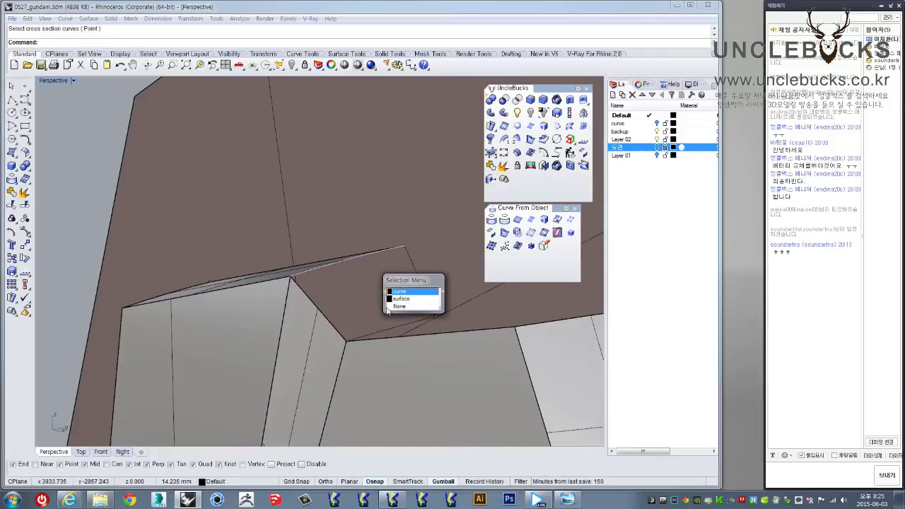
{"action": "left_click", "coordinate": [390, 291]}
{"action": "right_click_drag", "start_coordinate": [275, 267], "coordinate": [299, 296]}
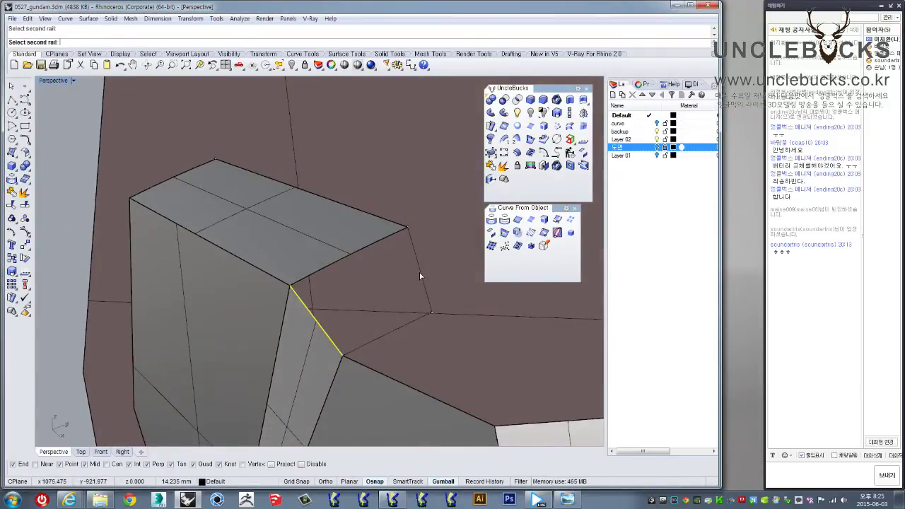
{"action": "left_click", "coordinate": [374, 246]}
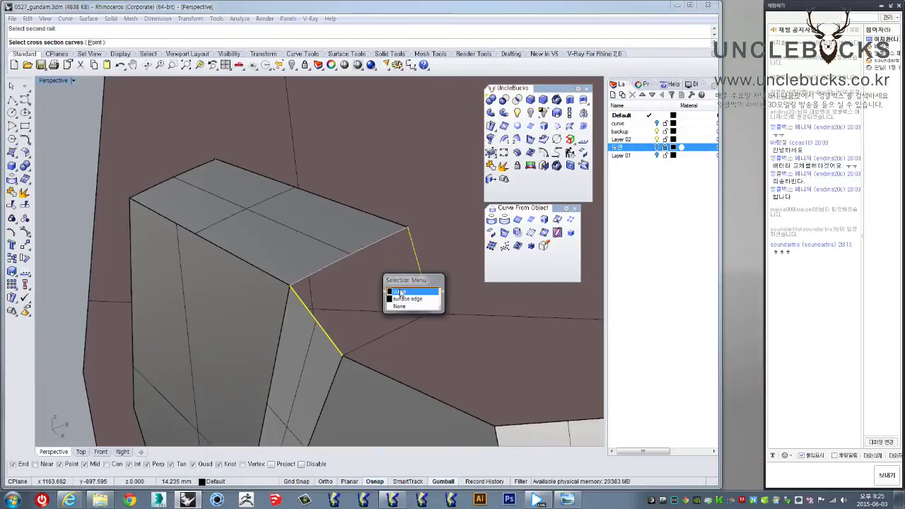
{"action": "left_click", "coordinate": [397, 287]}
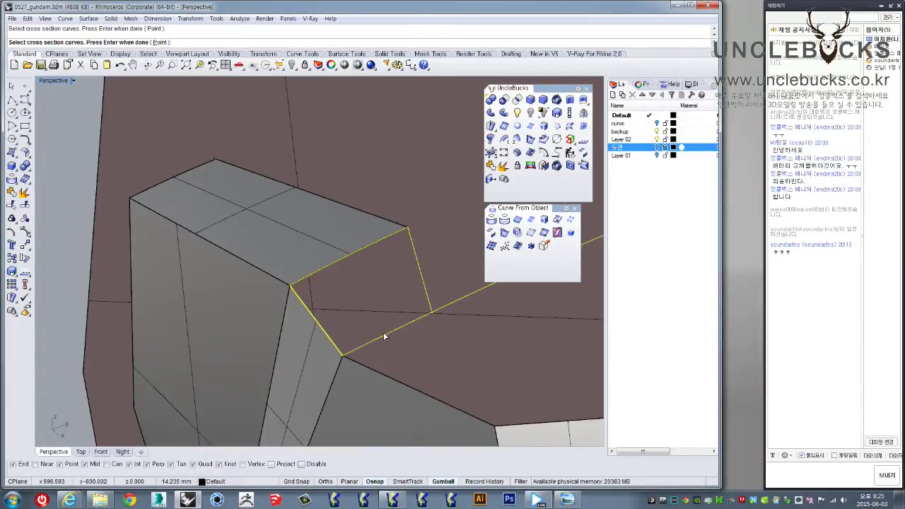
{"action": "scroll", "coordinate": [385, 336], "scroll_direction": "down", "scroll_amount": 2}
{"action": "scroll", "coordinate": [389, 338], "scroll_direction": "down", "scroll_amount": 2}
{"action": "scroll", "coordinate": [393, 340], "scroll_direction": "down", "scroll_amount": 1}
{"action": "right_click", "coordinate": [394, 335]}
- Split the edge curve below the top face
{"action": "left_click", "coordinate": [394, 333]}
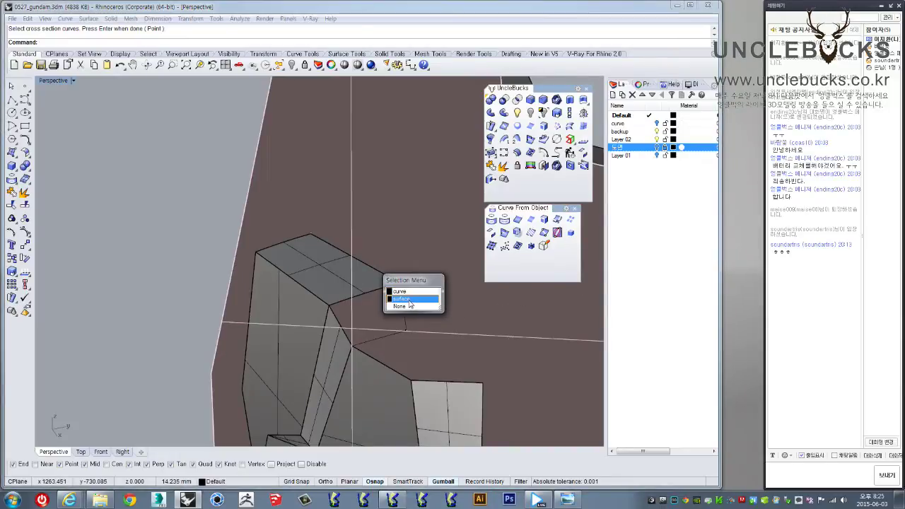
{"action": "left_click", "coordinate": [400, 292]}
{"action": "left_click", "coordinate": [20, 207]}
{"action": "right_click", "coordinate": [337, 189]}
{"action": "right_click_drag", "start_coordinate": [154, 185], "coordinate": [348, 305]}
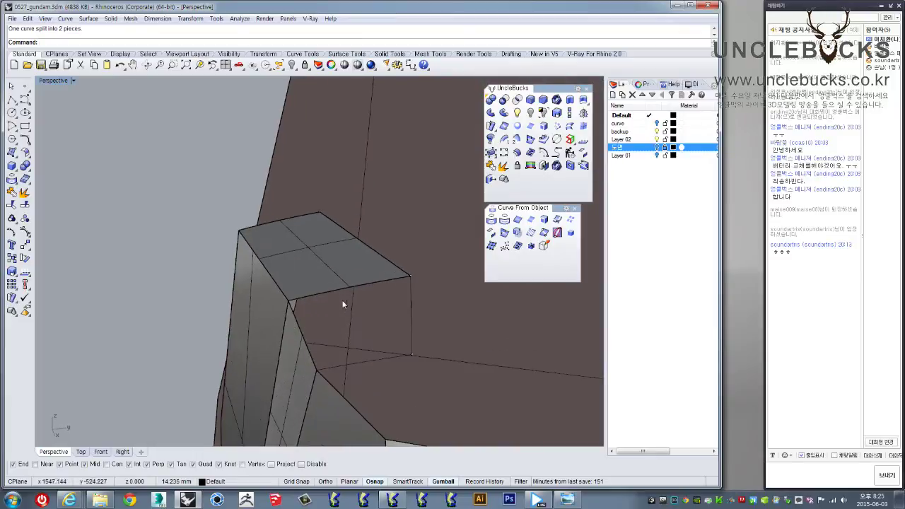
- Sweep a side surface along the slanted and right vertical edges with the top edge as cross section
{"action": "left_click", "coordinate": [506, 140]}
{"action": "right_click_drag", "start_coordinate": [306, 314], "coordinate": [320, 320]}
{"action": "left_click", "coordinate": [320, 320]}
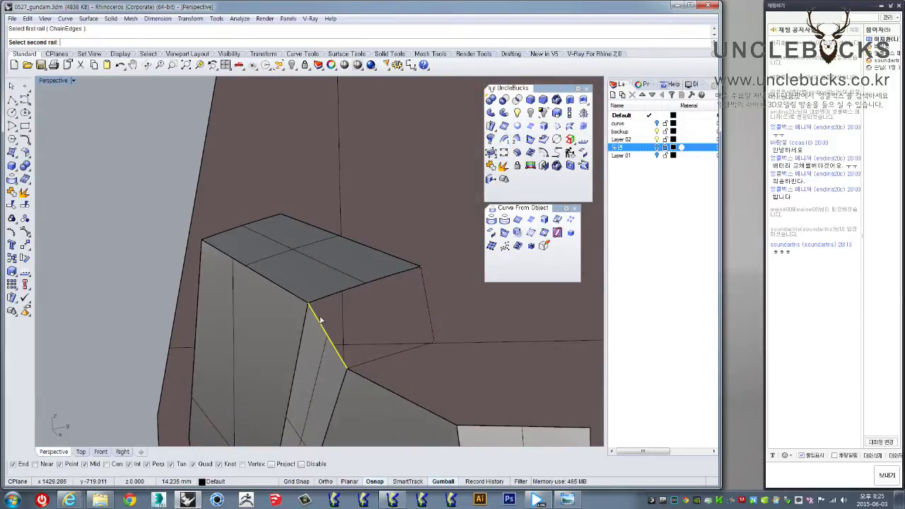
{"action": "left_click", "coordinate": [426, 290]}
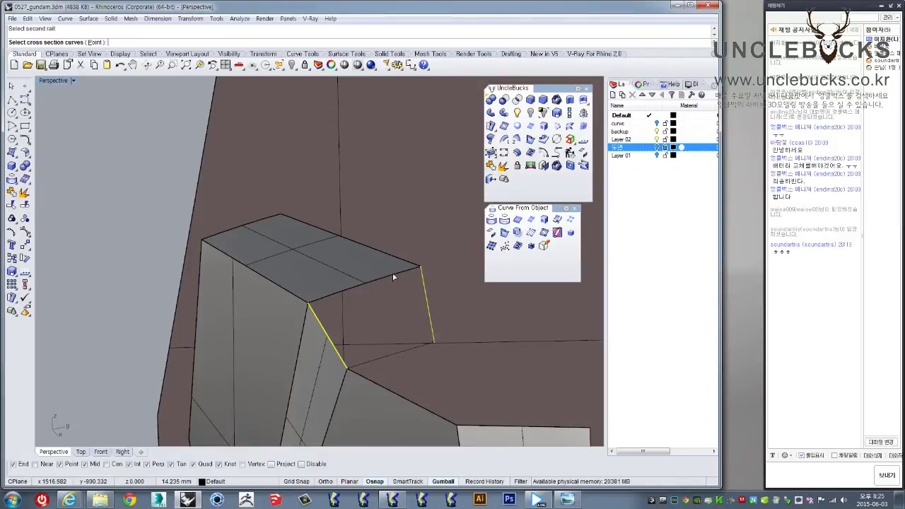
{"action": "left_click", "coordinate": [392, 275]}
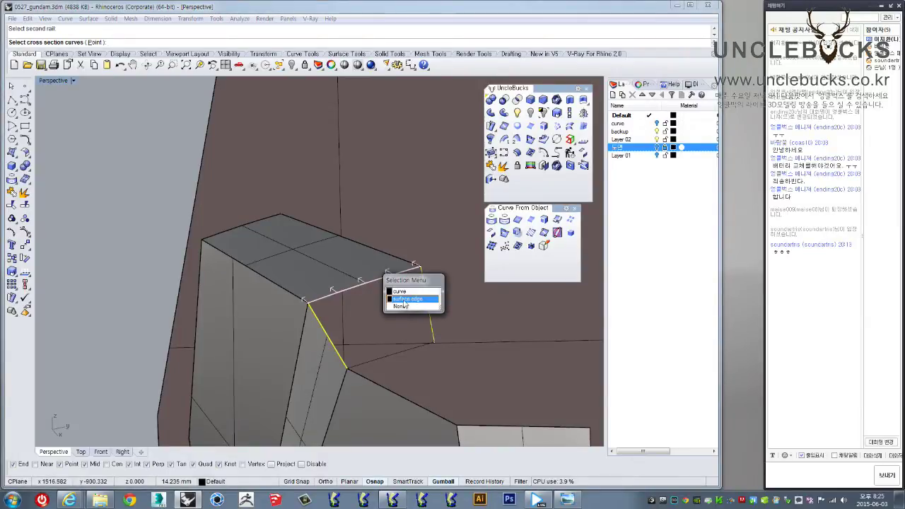
{"action": "left_click", "coordinate": [403, 300]}
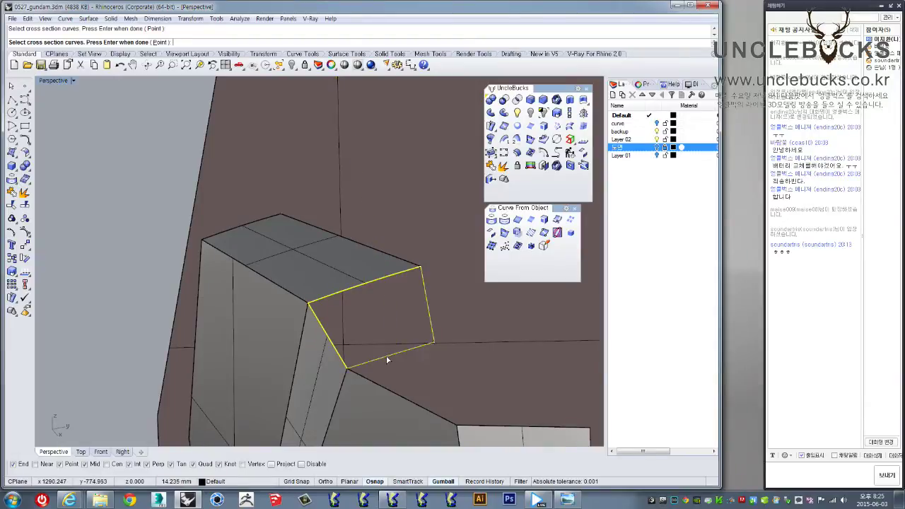
{"action": "key", "text": "Return"}
{"action": "right_click_drag", "start_coordinate": [396, 347], "coordinate": [468, 293]}
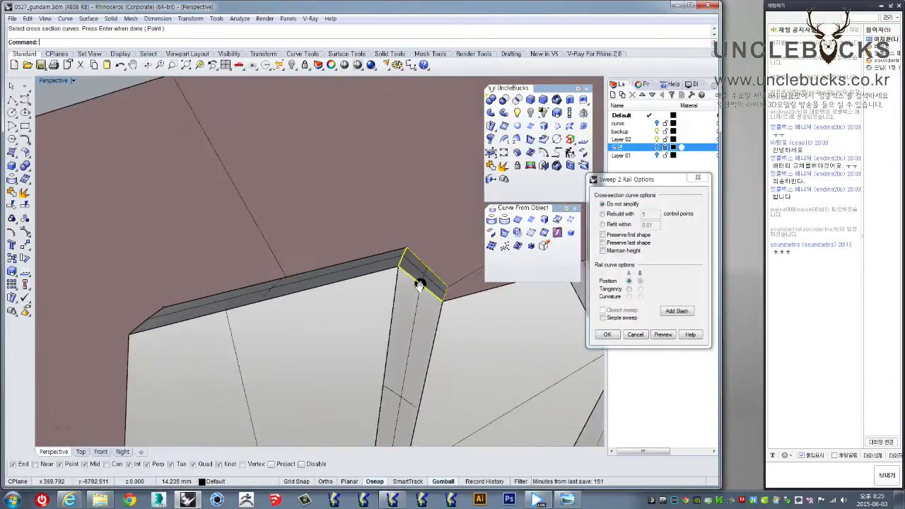
{"action": "left_click", "coordinate": [607, 334]}
{"action": "mouse_move", "coordinate": [370, 317]}
{"action": "right_mouse_down"}
{"action": "mouse_move", "coordinate": [329, 257]}
{"action": "mouse_move", "coordinate": [331, 233]}
{"action": "right_mouse_up"}
- Delete the tall left side face of the block
{"action": "left_click", "coordinate": [268, 145]}
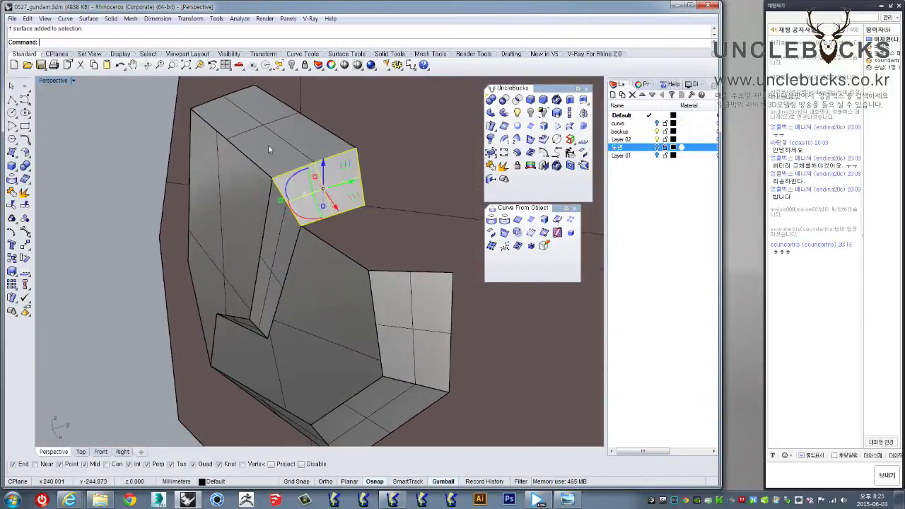
{"action": "scroll", "coordinate": [344, 157], "scroll_direction": "up", "scroll_amount": 2}
{"action": "mouse_move", "coordinate": [345, 157]}
{"action": "right_mouse_down"}
{"action": "mouse_move", "coordinate": [214, 271]}
{"action": "mouse_move", "coordinate": [228, 246]}
{"action": "right_mouse_up"}
{"action": "left_click", "coordinate": [213, 275]}
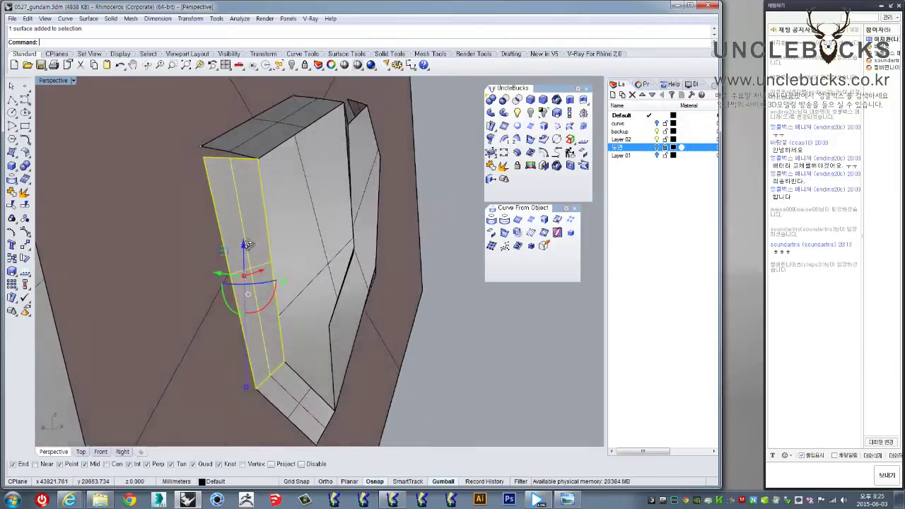
{"action": "key", "text": "Delete"}
{"action": "right_click_drag", "start_coordinate": [234, 242], "coordinate": [250, 208]}
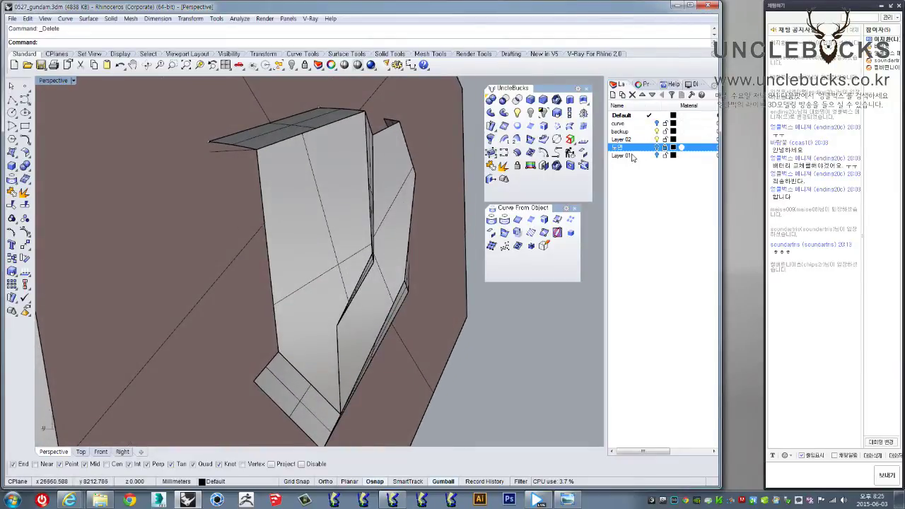
- Draw a polyline from the opening's top corner down to the lower vertex to close the gap
{"action": "left_click", "coordinate": [582, 125]}
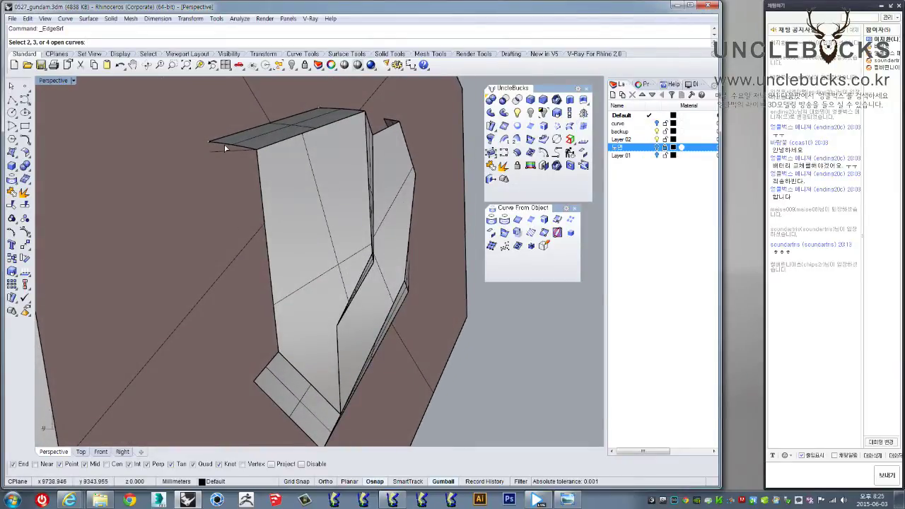
{"action": "left_click", "coordinate": [12, 99]}
{"action": "left_click", "coordinate": [210, 144]}
{"action": "left_click", "coordinate": [254, 377]}
{"action": "left_click", "coordinate": [279, 353]}
{"action": "key", "text": "Return"}
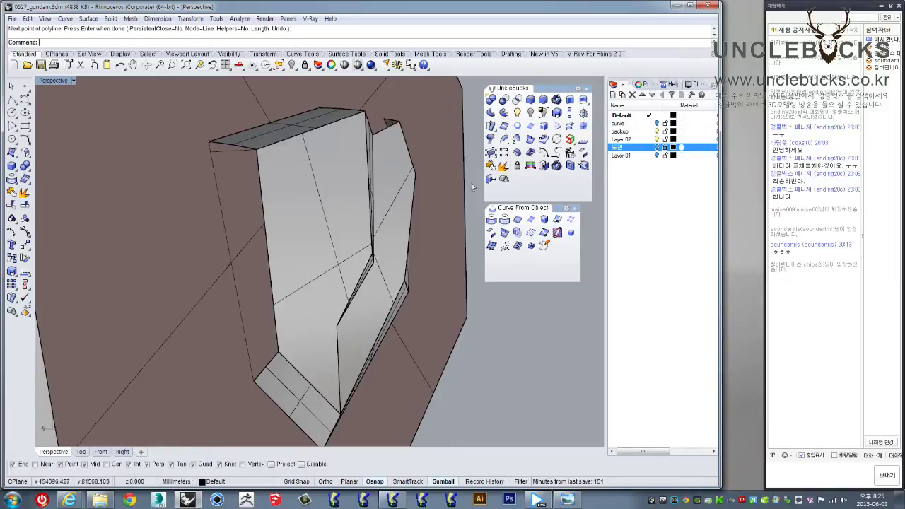
- Build a network surface from the opening's left, top, right and bottom edges
{"action": "left_click", "coordinate": [582, 126]}
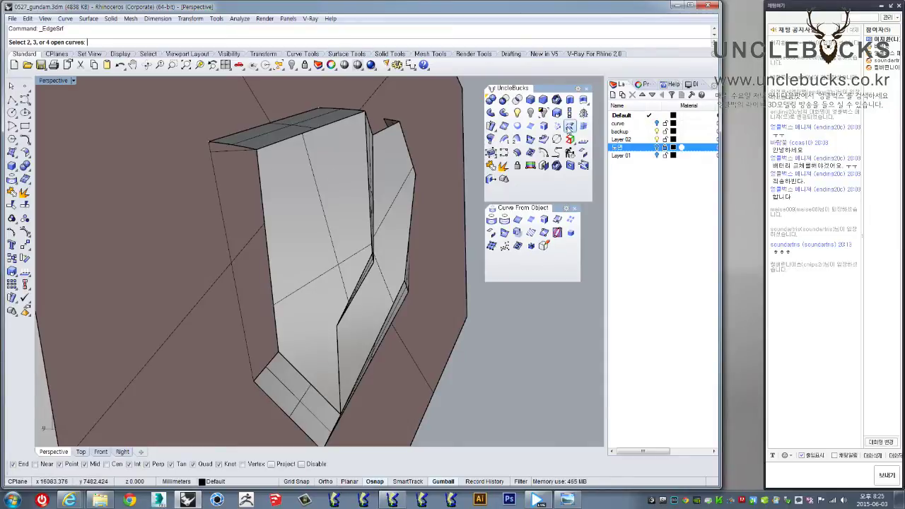
{"action": "left_click", "coordinate": [556, 127]}
{"action": "left_click", "coordinate": [221, 214]}
{"action": "left_click", "coordinate": [242, 147]}
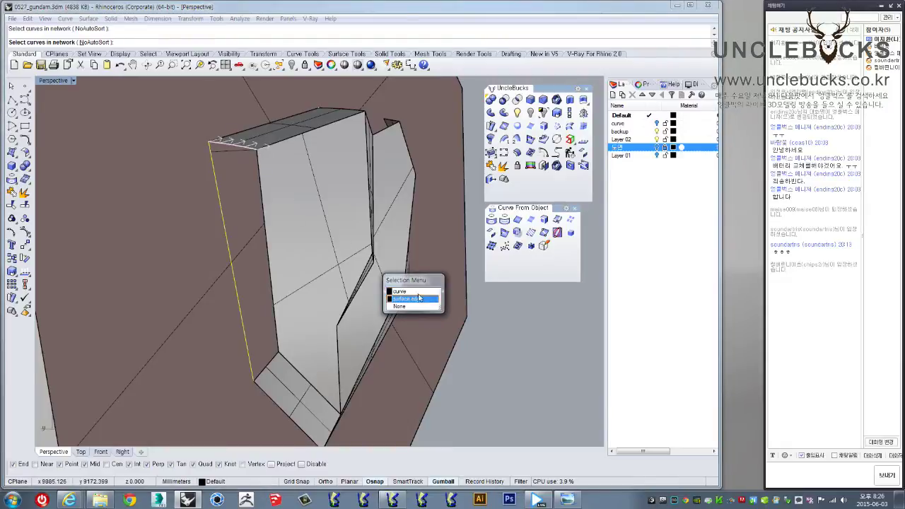
{"action": "left_click", "coordinate": [425, 301]}
{"action": "left_click", "coordinate": [280, 349]}
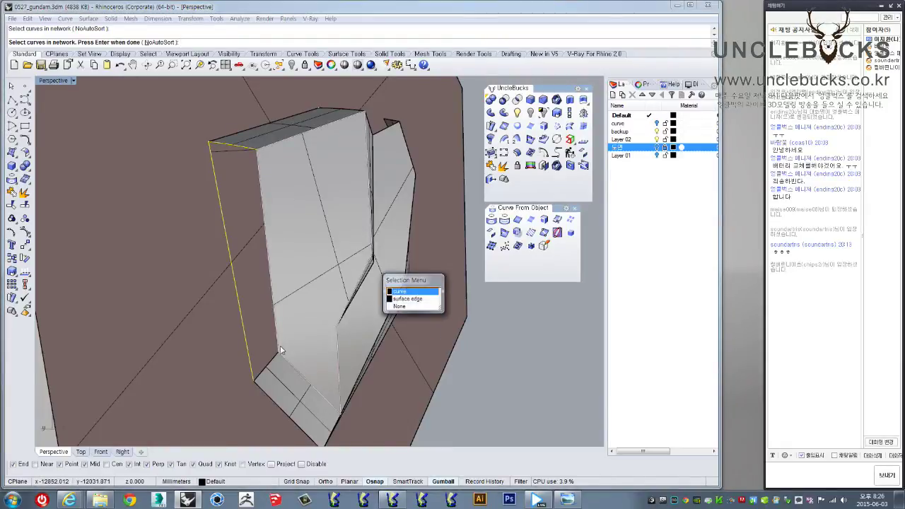
{"action": "left_click", "coordinate": [407, 292]}
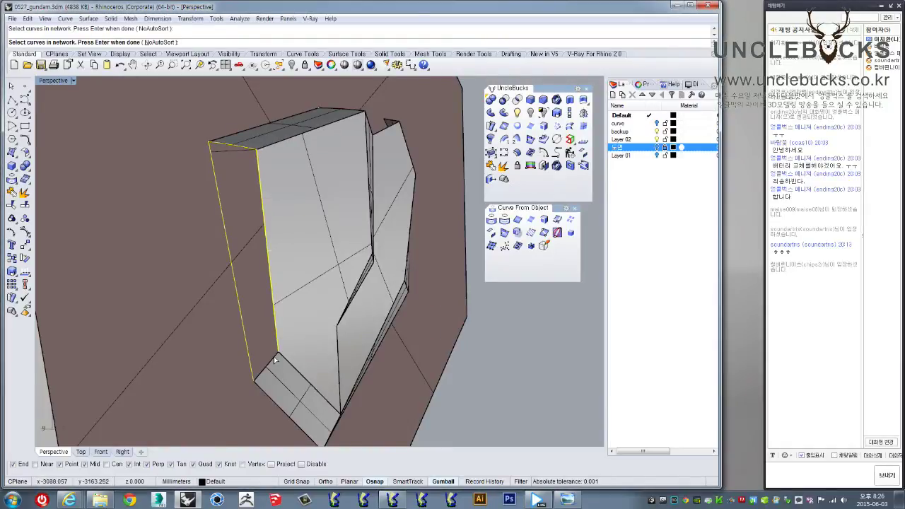
{"action": "left_click", "coordinate": [276, 361]}
{"action": "left_click", "coordinate": [388, 299]}
{"action": "key", "text": "Return"}
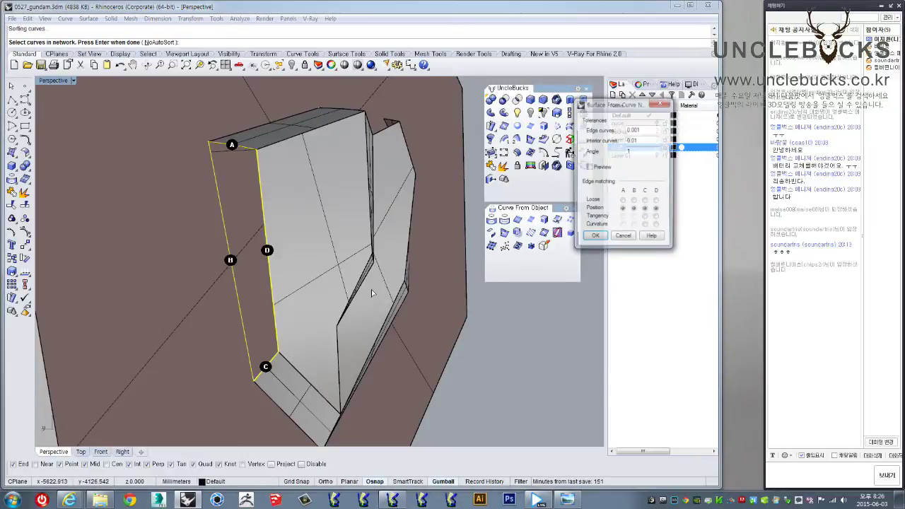
{"action": "right_click_drag", "start_coordinate": [387, 298], "coordinate": [551, 211]}
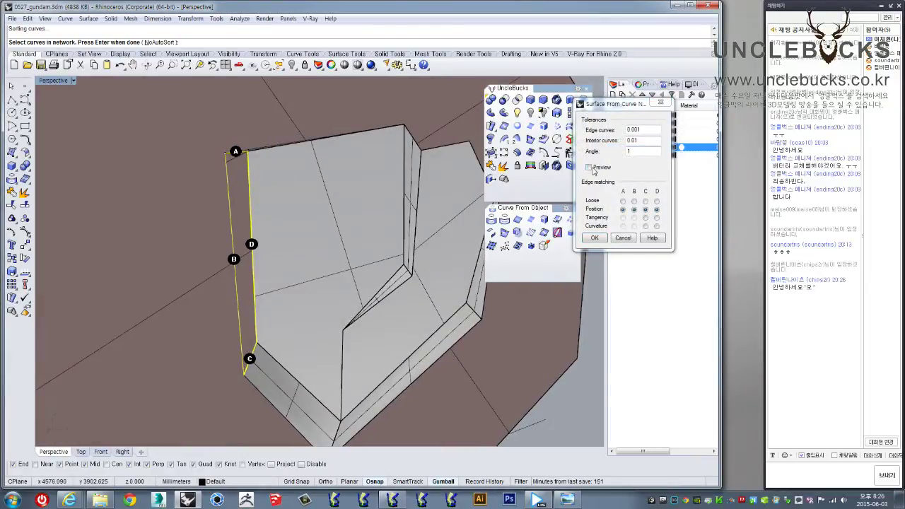
{"action": "left_click", "coordinate": [595, 238]}
{"action": "mouse_move", "coordinate": [314, 238]}
{"action": "right_mouse_down"}
{"action": "mouse_move", "coordinate": [354, 192]}
{"action": "mouse_move", "coordinate": [281, 300]}
{"action": "mouse_move", "coordinate": [344, 319]}
{"action": "mouse_move", "coordinate": [206, 263]}
{"action": "right_mouse_up"}
- Zoom toward the arm block corner, select an edge there, and choose the Polyline tool
{"action": "scroll", "coordinate": [320, 333], "scroll_direction": "up", "scroll_amount": 3}
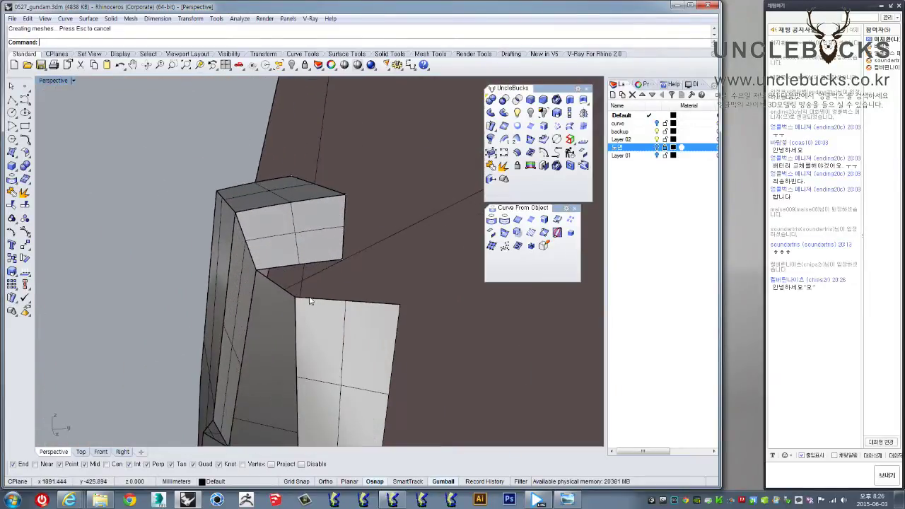
{"action": "scroll", "coordinate": [313, 273], "scroll_direction": "up", "scroll_amount": 2}
{"action": "scroll", "coordinate": [311, 241], "scroll_direction": "up", "scroll_amount": 2}
{"action": "right_click_drag", "start_coordinate": [294, 252], "coordinate": [290, 217]}
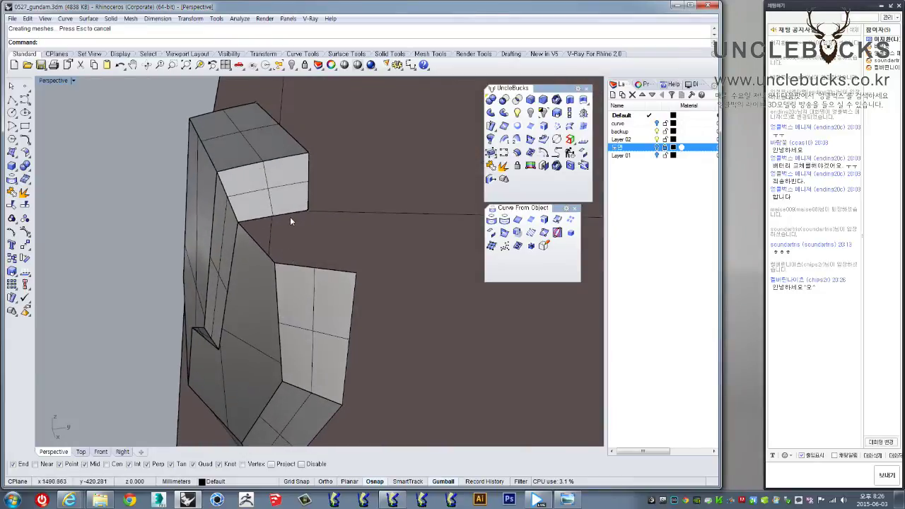
{"action": "left_click", "coordinate": [290, 216]}
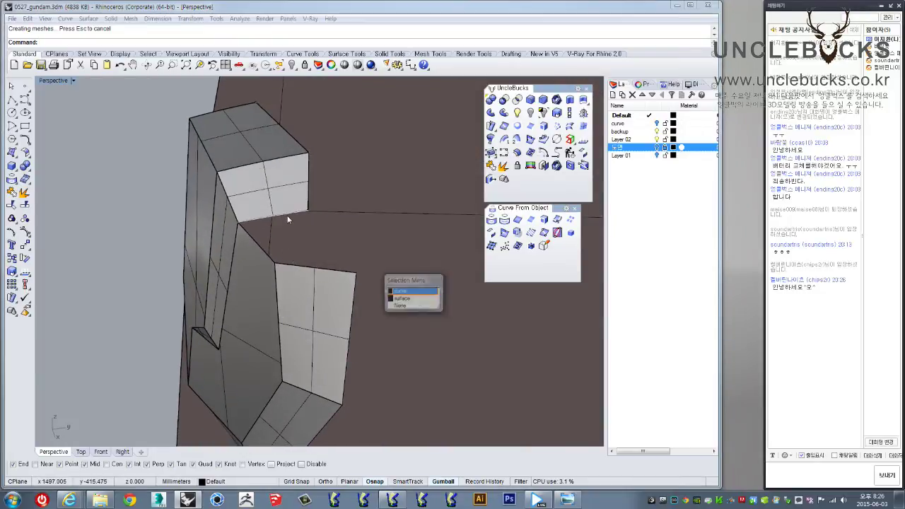
{"action": "left_click", "coordinate": [11, 99]}
{"action": "left_click", "coordinate": [11, 102]}
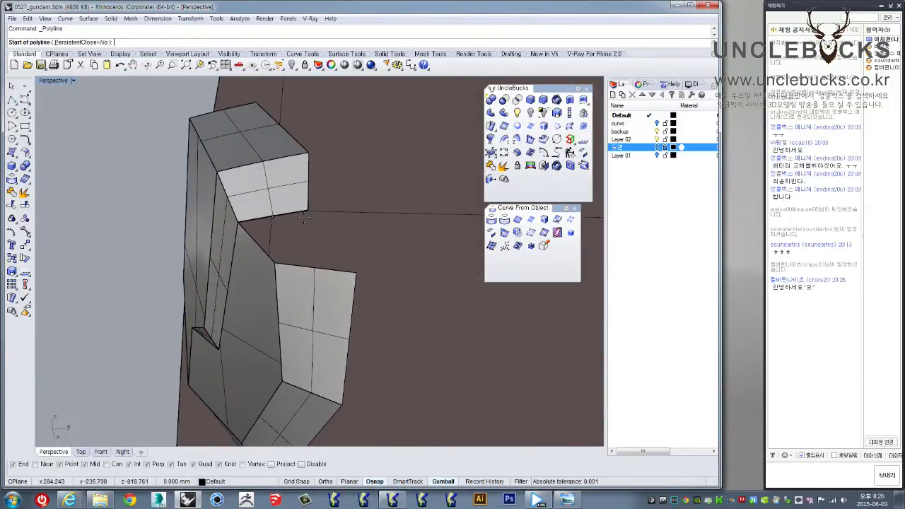
- Abandon the unfinished polyline and select the pentagonal armor face
{"action": "left_click", "coordinate": [355, 270]}
{"action": "mouse_move", "coordinate": [315, 289]}
{"action": "right_mouse_down"}
{"action": "mouse_move", "coordinate": [398, 271]}
{"action": "mouse_move", "coordinate": [382, 200]}
{"action": "mouse_move", "coordinate": [258, 232]}
{"action": "mouse_move", "coordinate": [253, 284]}
{"action": "mouse_move", "coordinate": [299, 257]}
{"action": "mouse_move", "coordinate": [262, 218]}
{"action": "mouse_move", "coordinate": [285, 268]}
{"action": "right_mouse_up"}
{"action": "key", "text": "Escape"}
{"action": "left_click", "coordinate": [257, 287], "text": "ctrl+shift"}
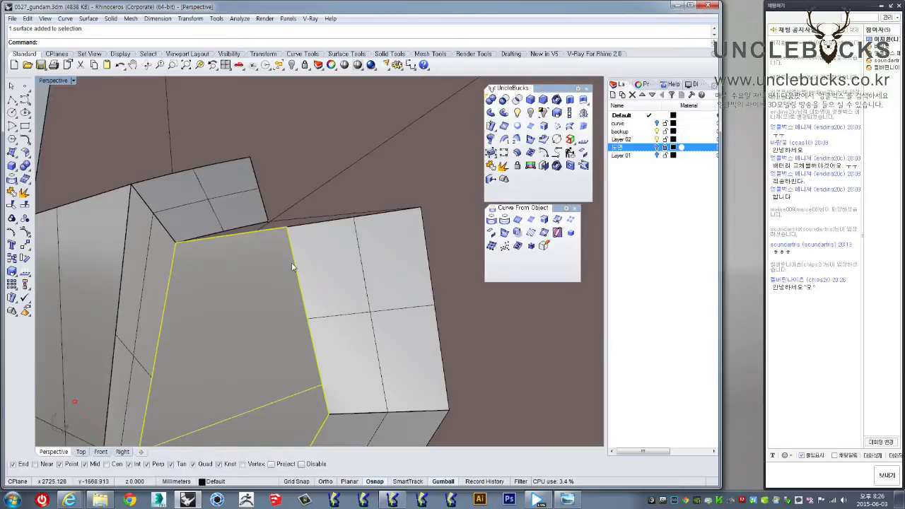
{"action": "mouse_move", "coordinate": [289, 264]}
{"action": "right_mouse_down"}
{"action": "mouse_move", "coordinate": [294, 299]}
{"action": "mouse_move", "coordinate": [295, 259]}
{"action": "mouse_move", "coordinate": [330, 246]}
{"action": "mouse_move", "coordinate": [353, 252]}
{"action": "mouse_move", "coordinate": [313, 288]}
{"action": "mouse_move", "coordinate": [342, 248]}
{"action": "mouse_move", "coordinate": [310, 278]}
{"action": "right_mouse_up"}
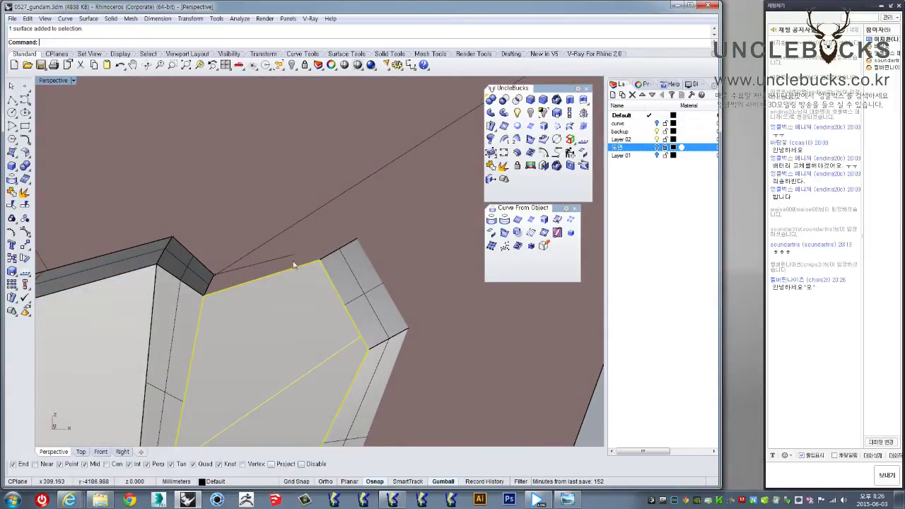
- Maximize the Front viewport and zoom in, trying then cancelling a polyline on the face
{"action": "double_click", "coordinate": [47, 82]}
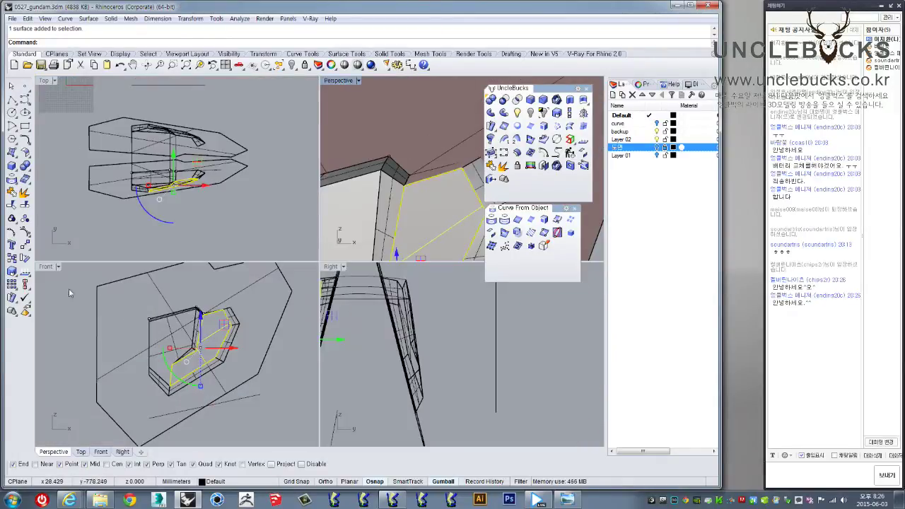
{"action": "double_click", "coordinate": [46, 267]}
{"action": "scroll", "coordinate": [347, 204], "scroll_direction": "up", "scroll_amount": 3}
{"action": "scroll", "coordinate": [307, 210], "scroll_direction": "up", "scroll_amount": 3}
{"action": "scroll", "coordinate": [307, 210], "scroll_direction": "up", "scroll_amount": 2}
{"action": "left_click", "coordinate": [12, 101]}
{"action": "left_click", "coordinate": [219, 251]}
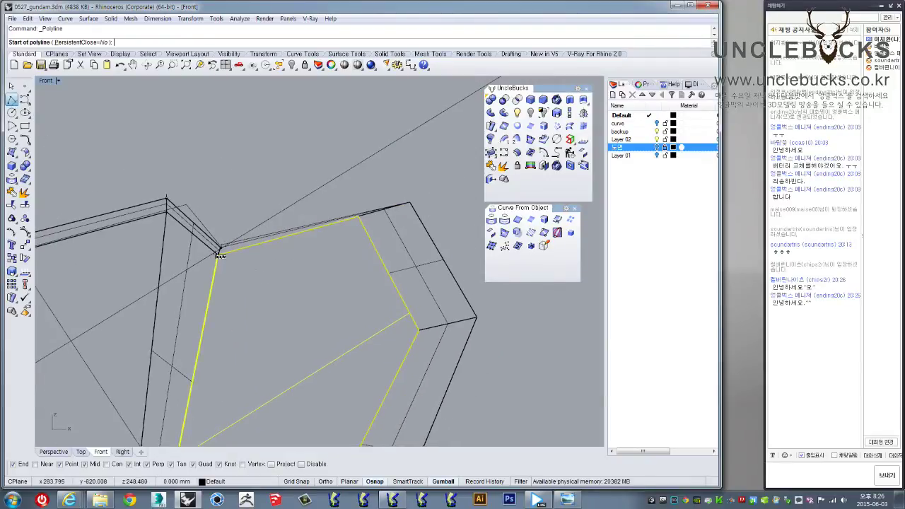
{"action": "scroll", "coordinate": [322, 230], "scroll_direction": "up", "scroll_amount": 3}
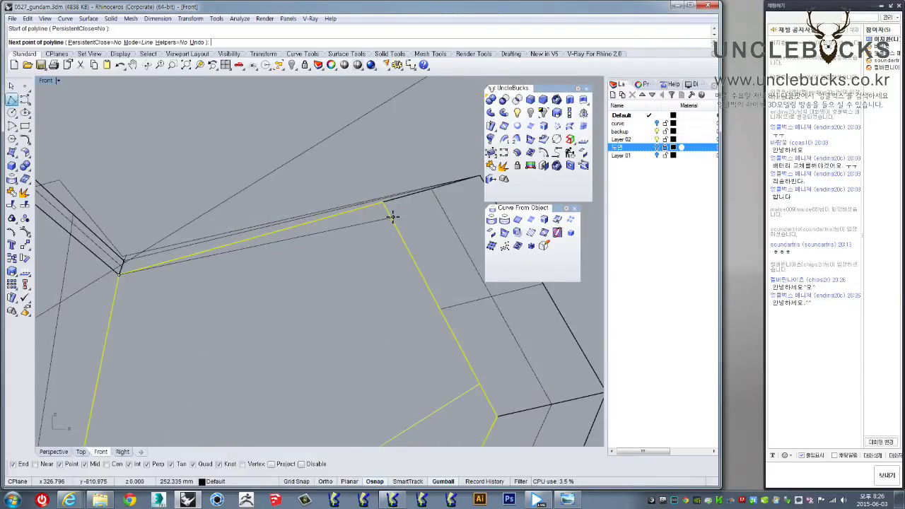
{"action": "key", "text": "Escape"}
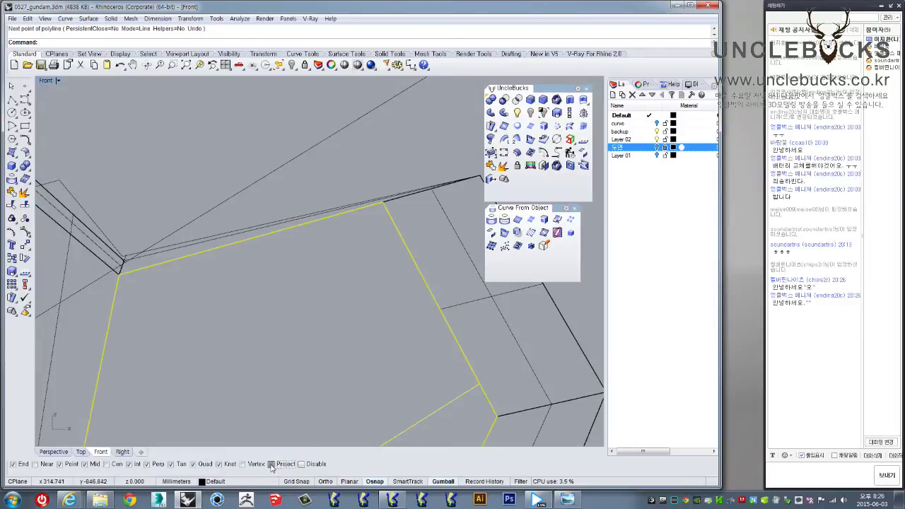
{"action": "left_click", "coordinate": [12, 101]}
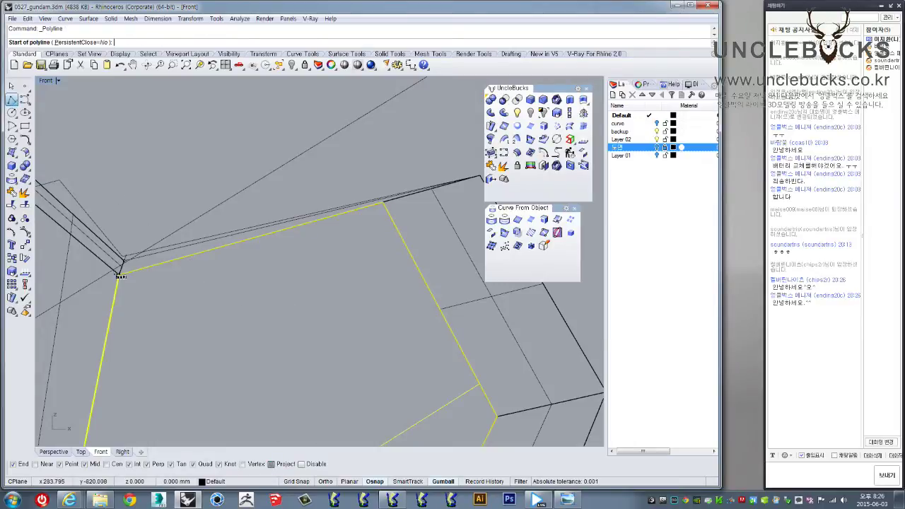
{"action": "key", "text": "Escape"}
- In a maximized Perspective view, select the face's outline curve, its four edit points, and the face
{"action": "left_click", "coordinate": [402, 281]}
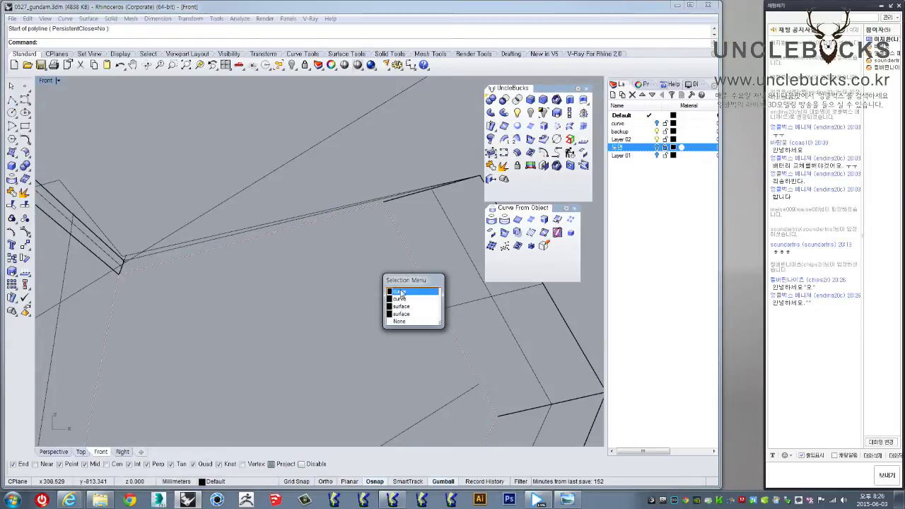
{"action": "left_click", "coordinate": [401, 291]}
{"action": "double_click", "coordinate": [47, 82]}
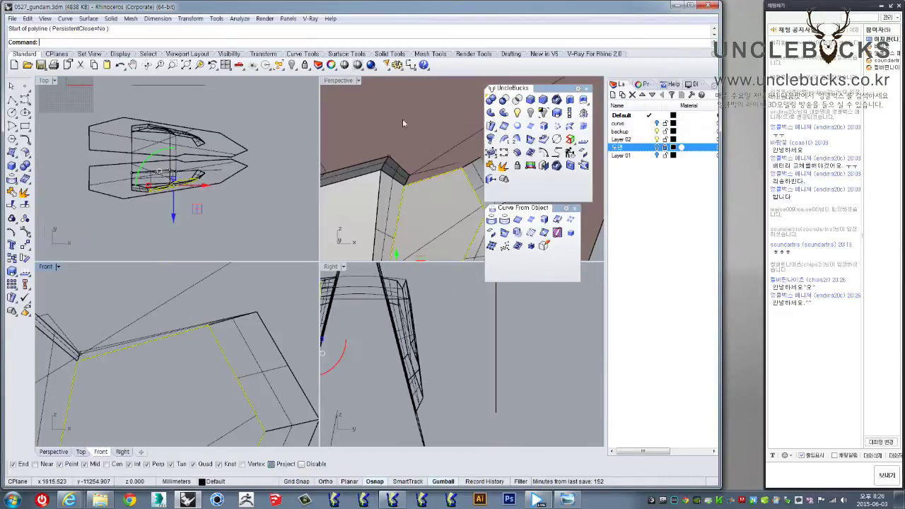
{"action": "double_click", "coordinate": [338, 81]}
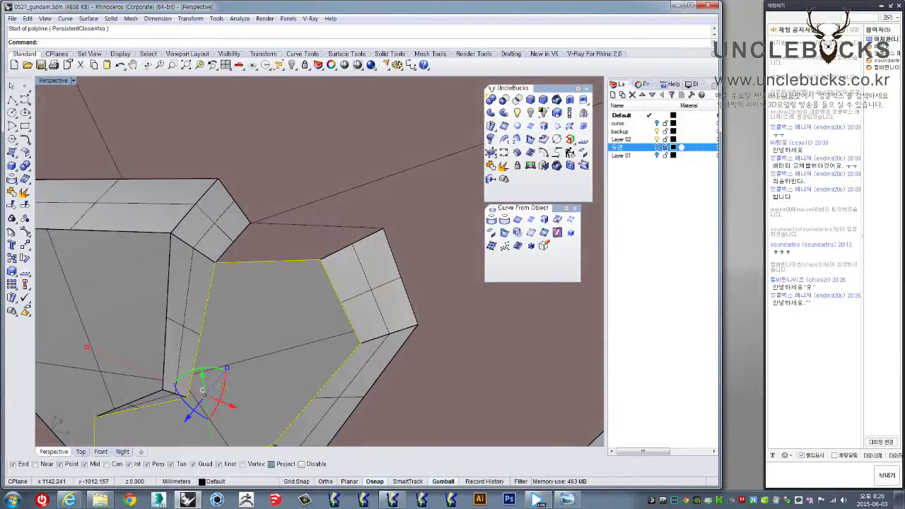
{"action": "mouse_move", "coordinate": [273, 290]}
{"action": "right_mouse_down"}
{"action": "mouse_move", "coordinate": [414, 273]}
{"action": "mouse_move", "coordinate": [481, 316]}
{"action": "mouse_move", "coordinate": [471, 310]}
{"action": "right_mouse_up"}
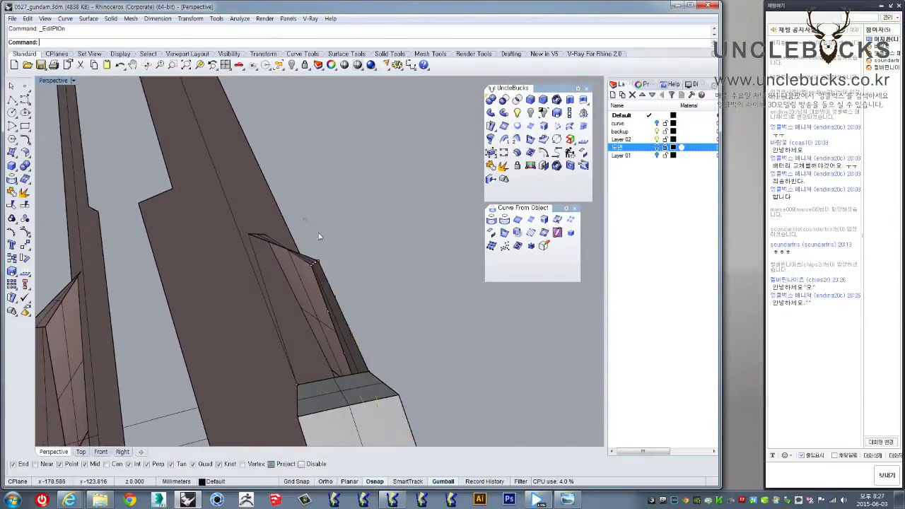
{"action": "left_click_drag", "start_coordinate": [340, 218], "coordinate": [277, 301]}
{"action": "scroll", "coordinate": [323, 253], "scroll_direction": "up", "scroll_amount": 5}
{"action": "mouse_move", "coordinate": [323, 252]}
{"action": "right_mouse_down"}
{"action": "mouse_move", "coordinate": [382, 286]}
{"action": "mouse_move", "coordinate": [318, 273]}
{"action": "right_mouse_up"}
{"action": "left_click", "coordinate": [314, 262]}
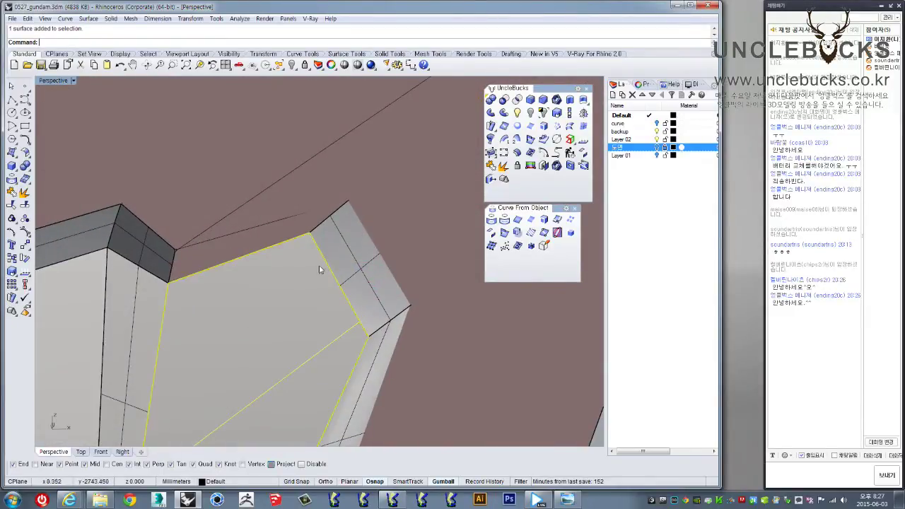
- Return to a full-size Front view and begin a polyline near the face's upper corner
{"action": "key", "text": "Left"}
{"action": "key", "text": "Left"}
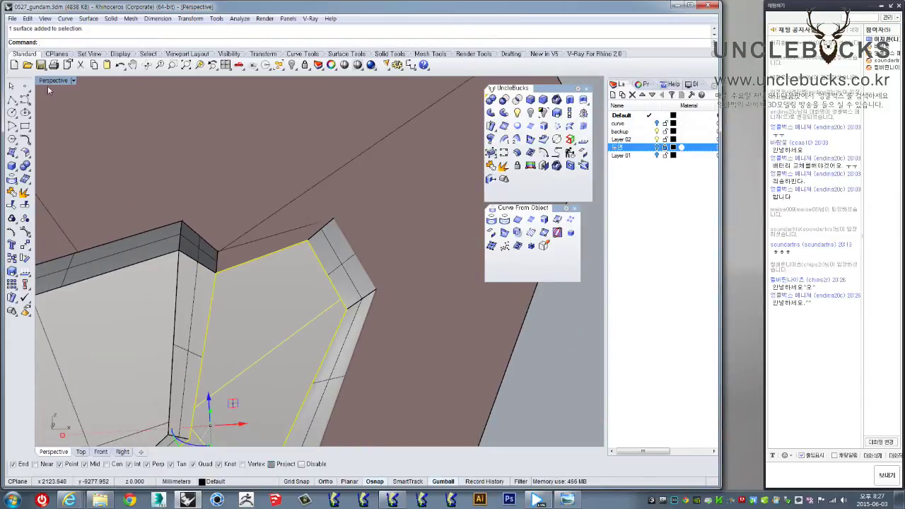
{"action": "double_click", "coordinate": [46, 82]}
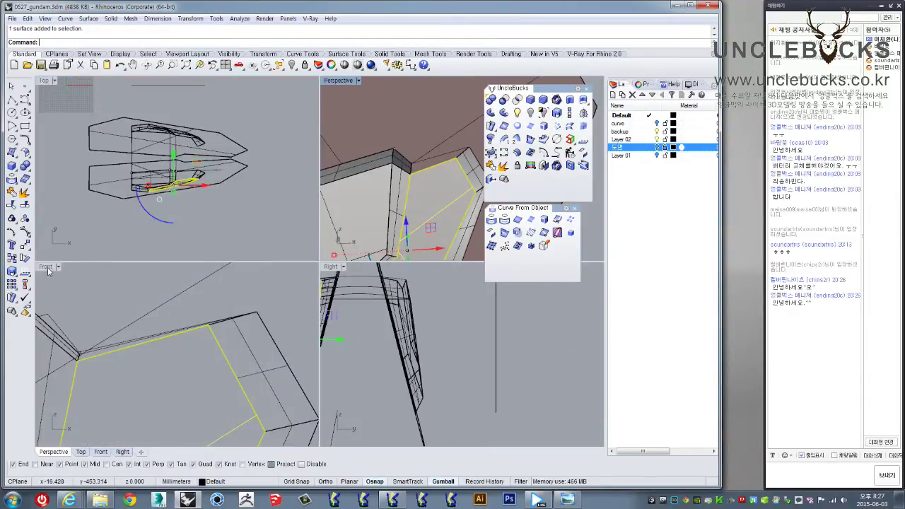
{"action": "double_click", "coordinate": [47, 268]}
{"action": "left_click", "coordinate": [11, 99]}
{"action": "right_click_drag", "start_coordinate": [378, 200], "coordinate": [309, 186]}
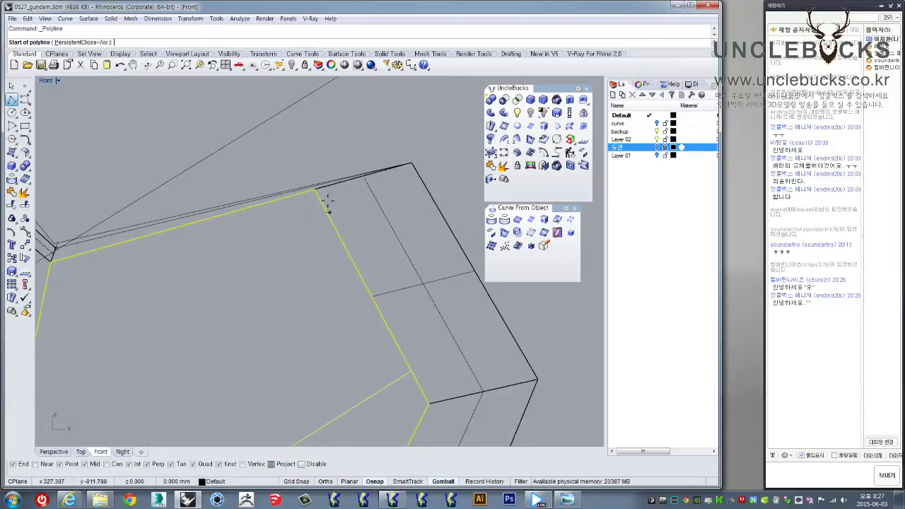
- Draw a straight line up from the panel's lower corner and lengthen it
{"action": "left_click", "coordinate": [428, 404]}
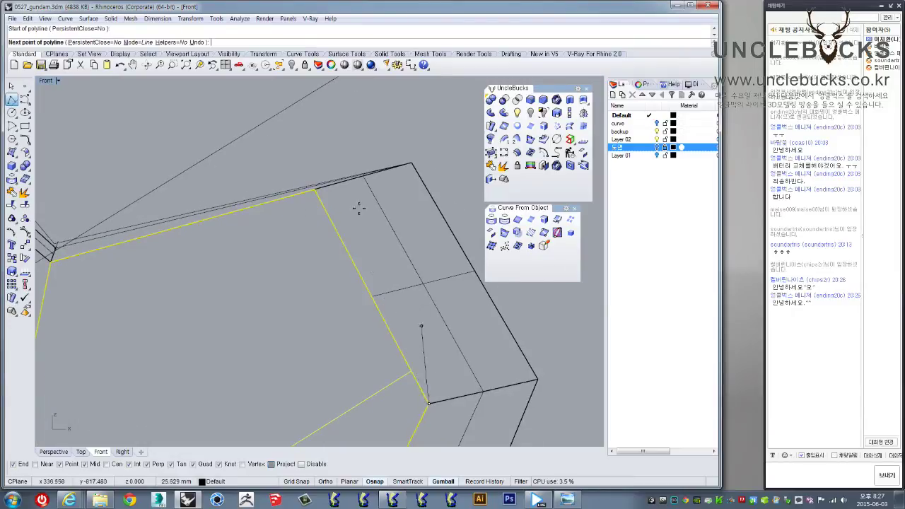
{"action": "left_click", "coordinate": [312, 187]}
{"action": "key", "text": "Return"}
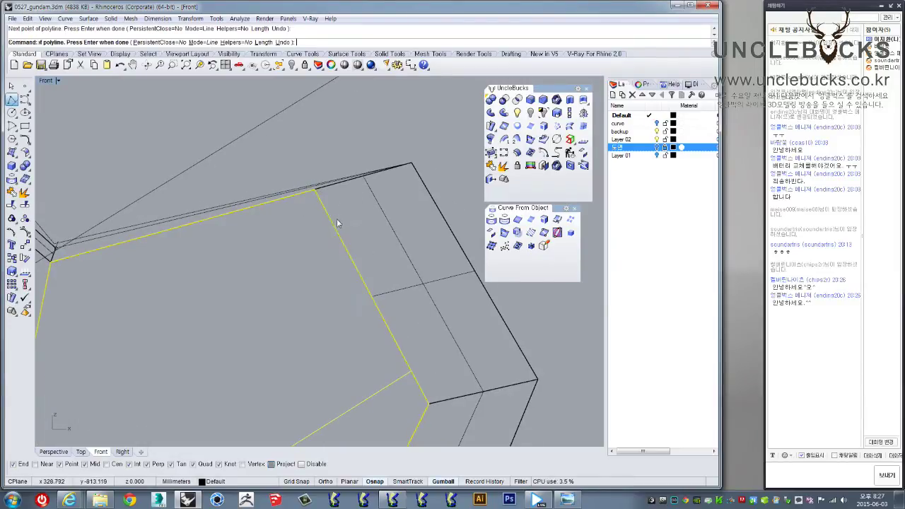
{"action": "left_click", "coordinate": [335, 228]}
{"action": "left_click", "coordinate": [397, 292]}
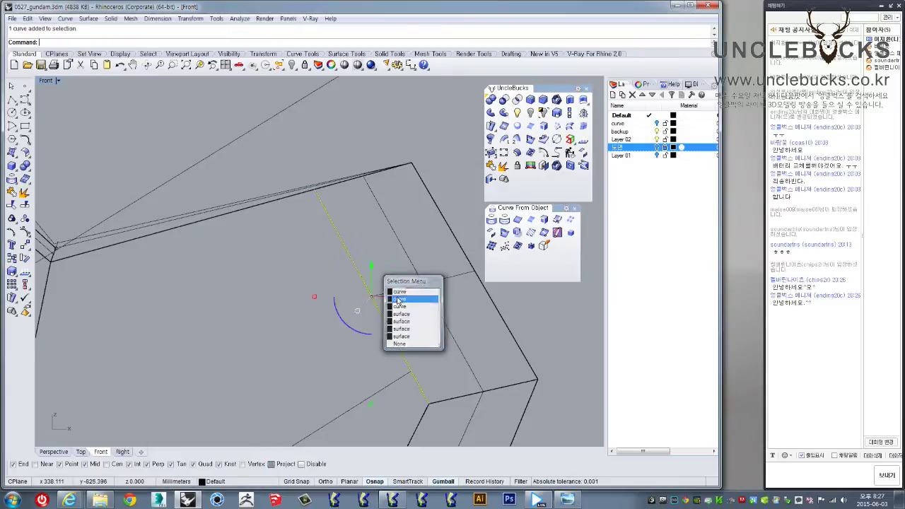
{"action": "scroll", "coordinate": [351, 278], "scroll_direction": "down", "scroll_amount": 2}
{"action": "left_click_drag", "start_coordinate": [333, 271], "coordinate": [308, 267]}
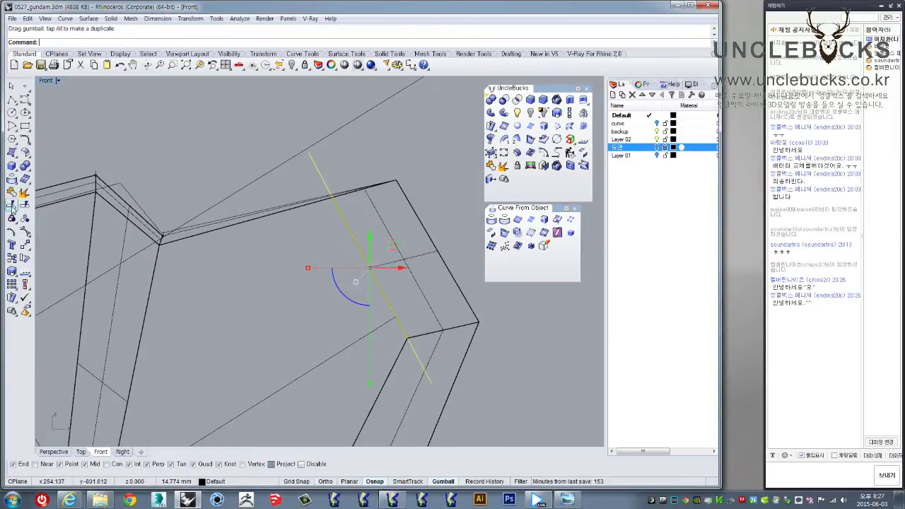
- Rotate the first line about the corner so it aligns with the panel edge
{"action": "left_click", "coordinate": [26, 259]}
{"action": "left_click", "coordinate": [408, 340]}
{"action": "left_click", "coordinate": [303, 153]}
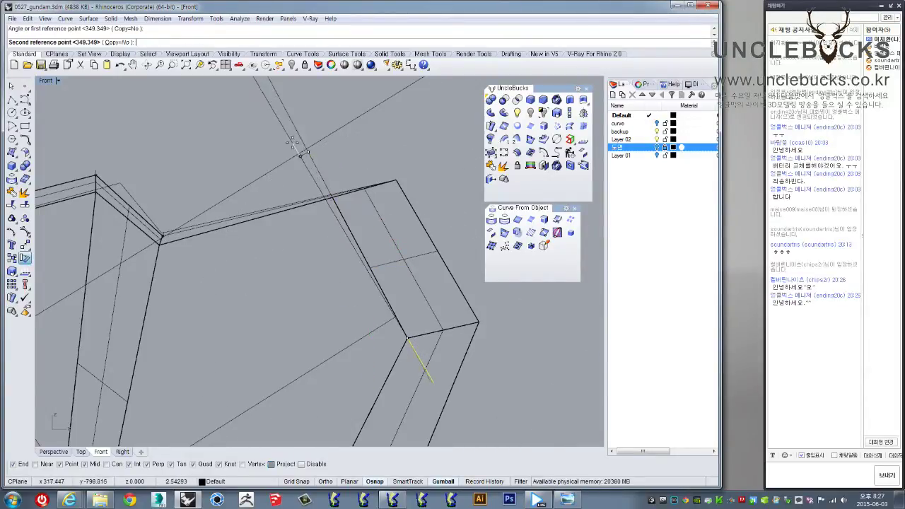
{"action": "left_click", "coordinate": [281, 142]}
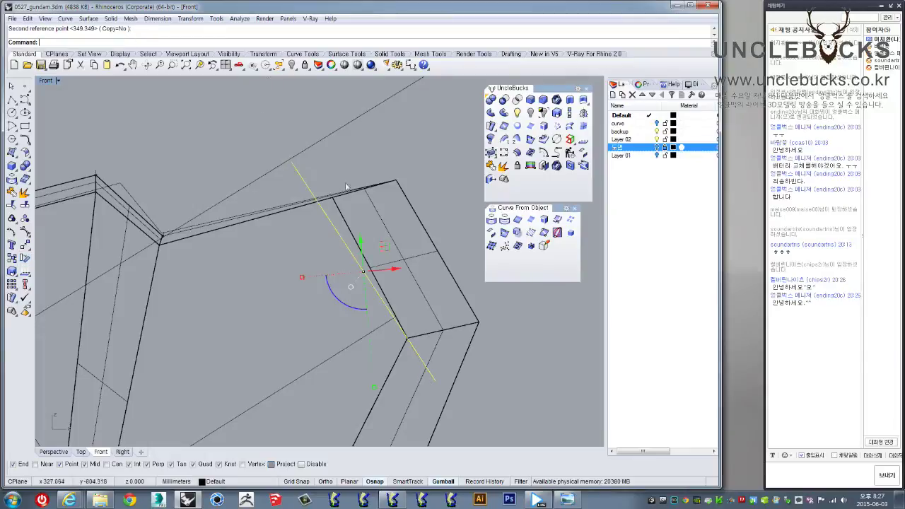
{"action": "right_click_drag", "start_coordinate": [221, 240], "coordinate": [263, 229]}
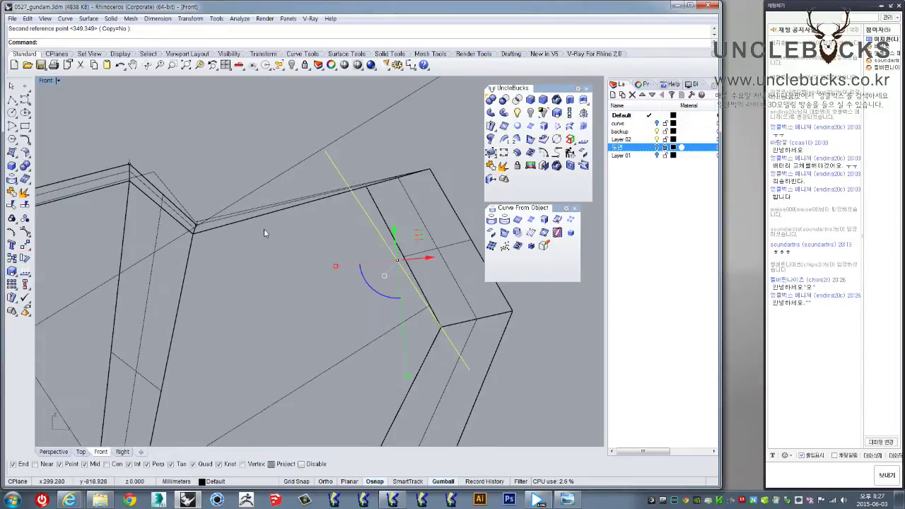
{"action": "right_click_drag", "start_coordinate": [184, 251], "coordinate": [190, 268]}
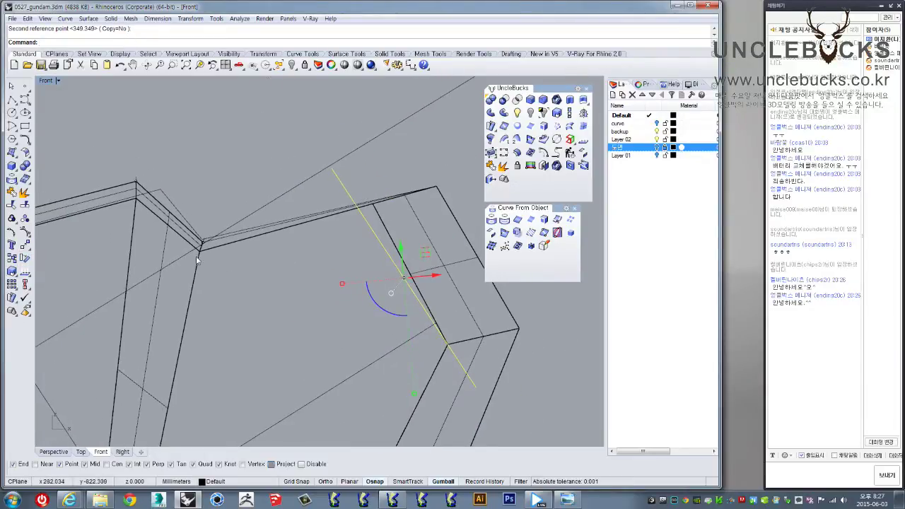
- Draw a second line from the panel's upper corner along the top edge and shift it down-left
{"action": "left_click", "coordinate": [25, 111]}
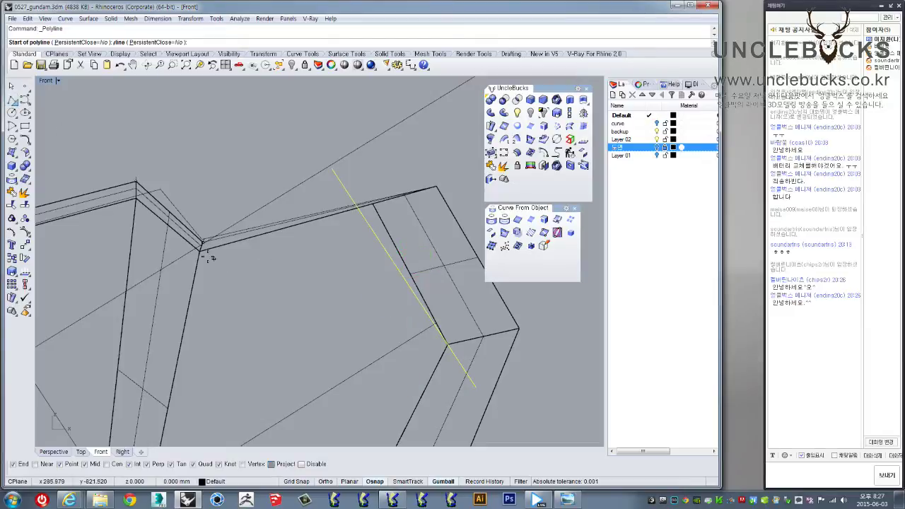
{"action": "left_click", "coordinate": [202, 249]}
{"action": "left_click", "coordinate": [373, 205]}
{"action": "key", "text": "Return"}
{"action": "left_click", "coordinate": [345, 214]}
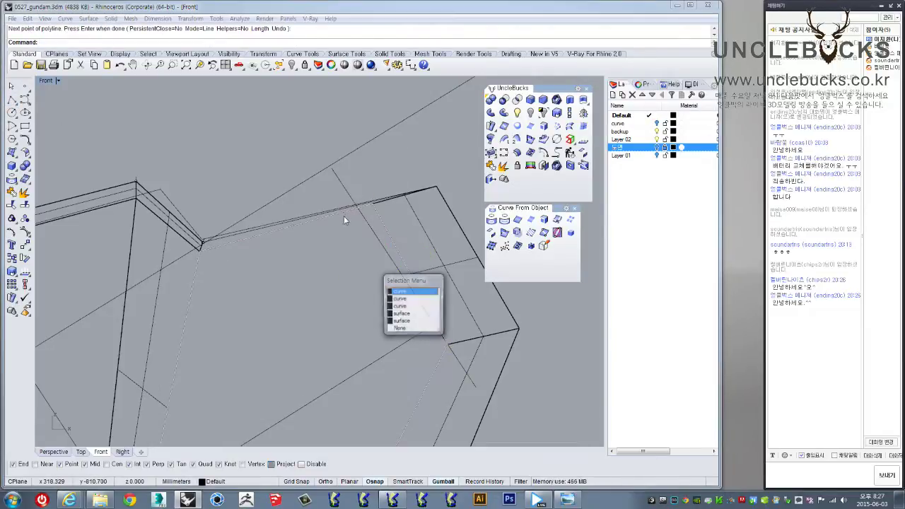
{"action": "left_click", "coordinate": [398, 301]}
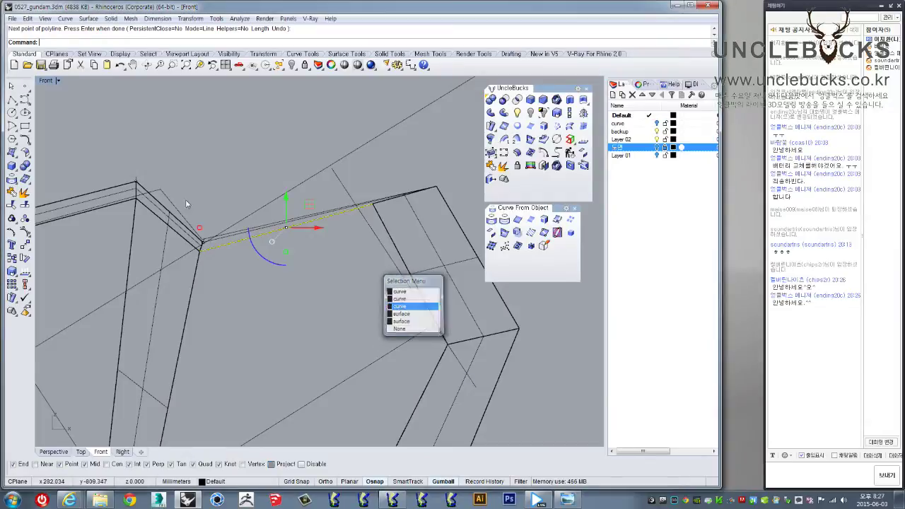
{"action": "left_click_drag", "start_coordinate": [200, 230], "coordinate": [181, 230]}
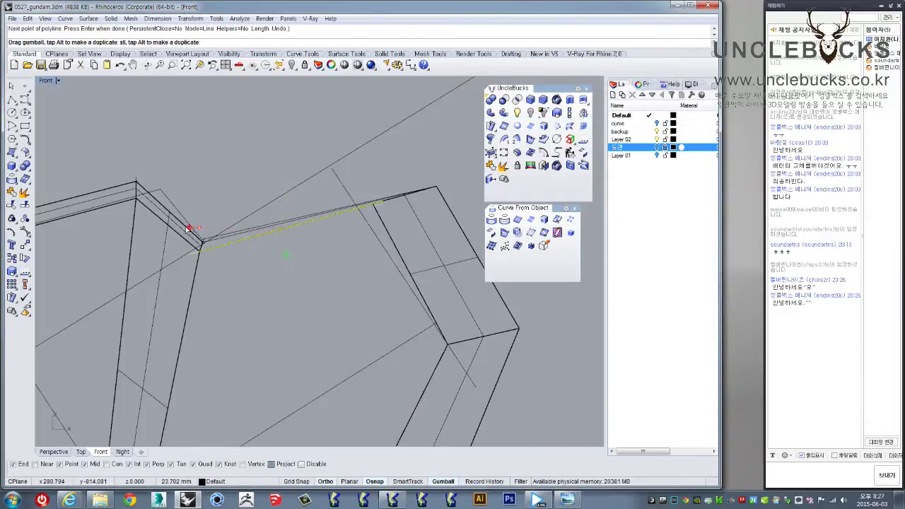
- Rotate the second line about the left corner to align with the pentagonal face's top edge
{"action": "left_click", "coordinate": [25, 258]}
{"action": "left_click", "coordinate": [202, 249]}
{"action": "left_click", "coordinate": [393, 197]}
{"action": "left_click", "coordinate": [410, 210]}
{"action": "mouse_move", "coordinate": [377, 208]}
{"action": "right_mouse_down"}
{"action": "mouse_move", "coordinate": [370, 244]}
{"action": "mouse_move", "coordinate": [368, 227]}
{"action": "right_mouse_up"}
{"action": "key", "text": "Escape"}
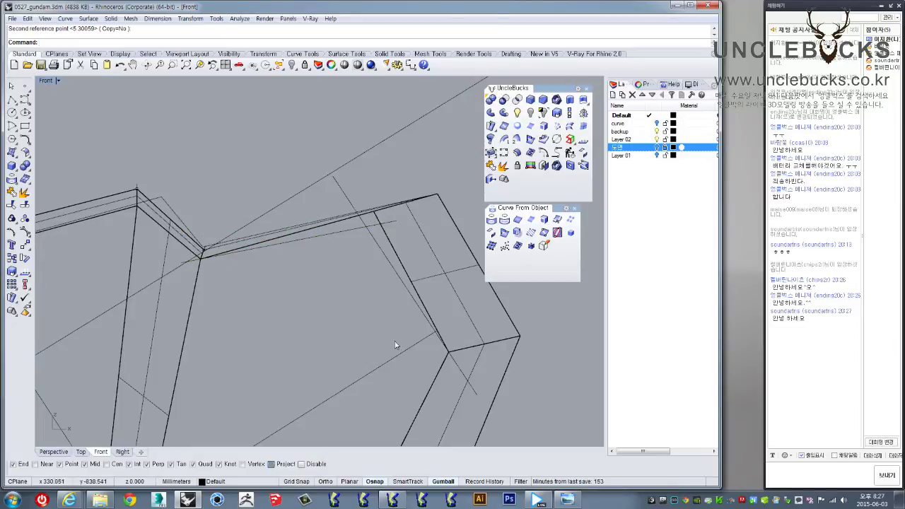
{"action": "left_click", "coordinate": [389, 360]}
{"action": "left_click", "coordinate": [395, 302]}
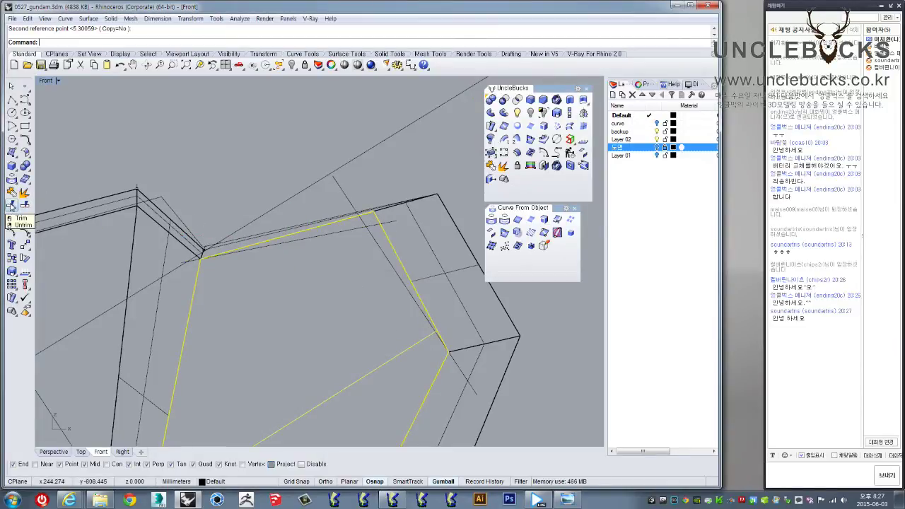
- Try trimming the inner panel with the two lines, inspect it in Perspective, then undo
{"action": "key", "text": "Escape"}
{"action": "left_click", "coordinate": [355, 232]}
{"action": "left_click", "coordinate": [353, 208], "text": "shift"}
{"action": "left_click", "coordinate": [10, 206]}
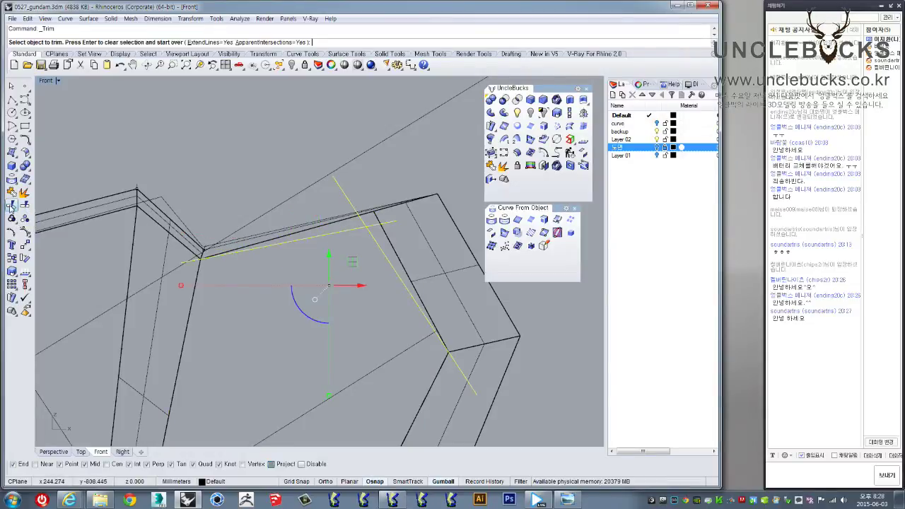
{"action": "scroll", "coordinate": [357, 224], "scroll_direction": "up", "scroll_amount": 1}
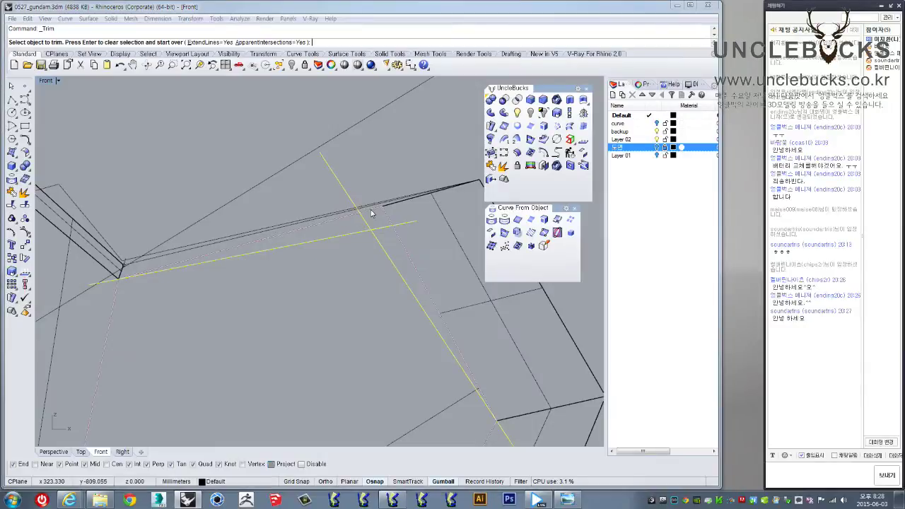
{"action": "scroll", "coordinate": [364, 213], "scroll_direction": "up", "scroll_amount": 1}
{"action": "left_click", "coordinate": [396, 267]}
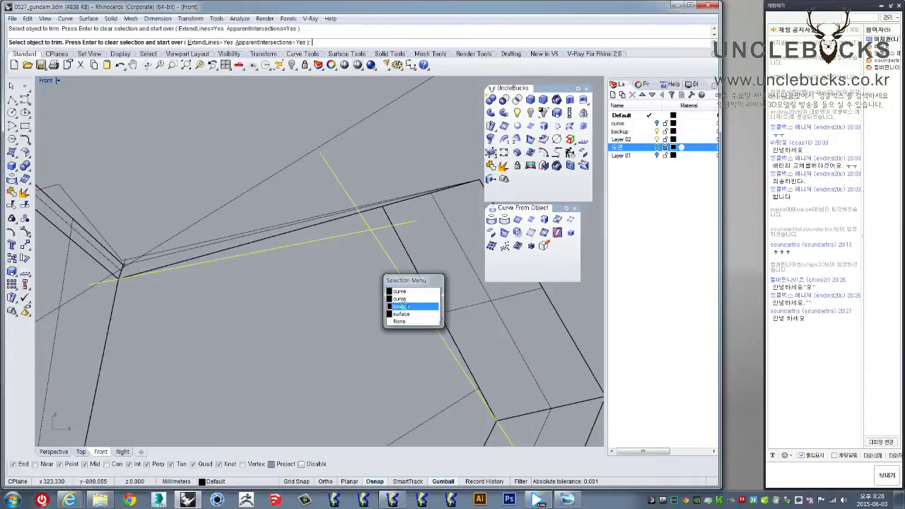
{"action": "left_click", "coordinate": [402, 299]}
{"action": "double_click", "coordinate": [47, 81]}
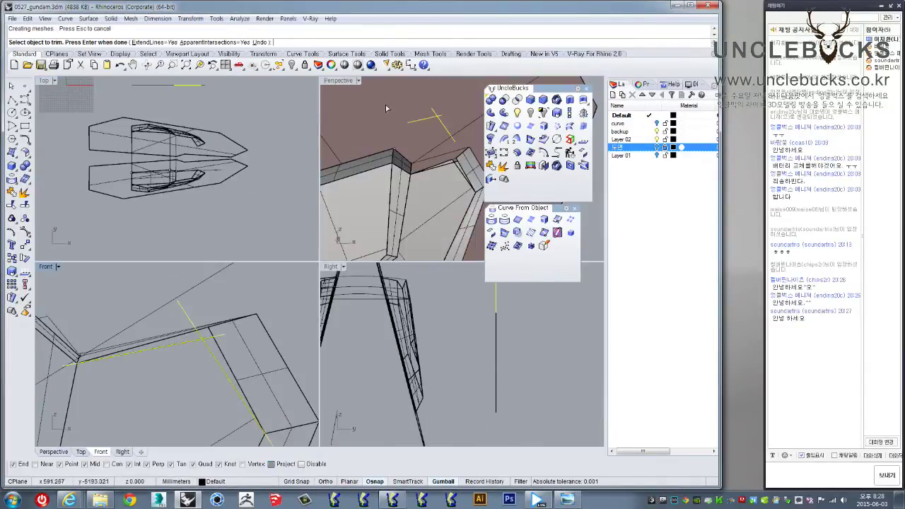
{"action": "double_click", "coordinate": [347, 81]}
{"action": "scroll", "coordinate": [302, 249], "scroll_direction": "up", "scroll_amount": 2}
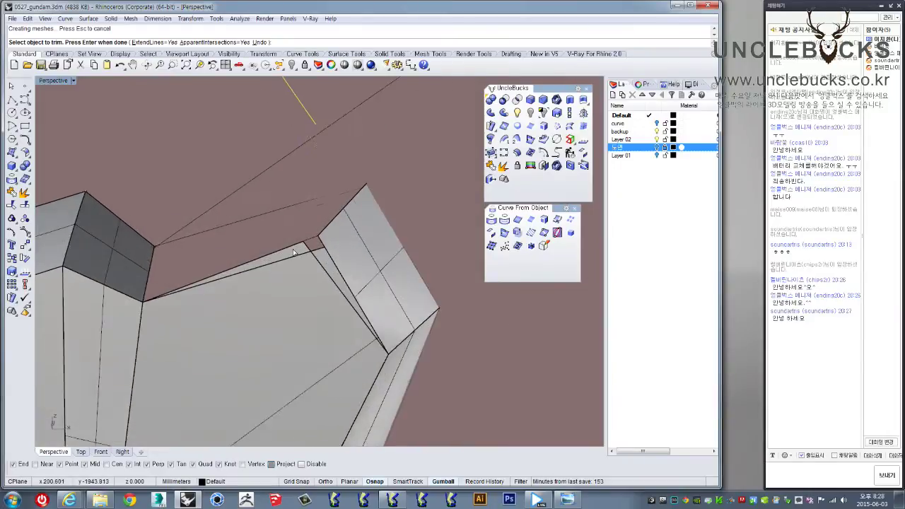
{"action": "scroll", "coordinate": [302, 250], "scroll_direction": "up", "scroll_amount": 2}
{"action": "scroll", "coordinate": [302, 250], "scroll_direction": "down", "scroll_amount": 2}
{"action": "mouse_move", "coordinate": [317, 263]}
{"action": "right_mouse_down"}
{"action": "mouse_move", "coordinate": [306, 210]}
{"action": "mouse_move", "coordinate": [313, 254]}
{"action": "mouse_move", "coordinate": [323, 216]}
{"action": "right_mouse_up"}
{"action": "key", "text": "ctrl+z"}
{"action": "key", "text": "ctrl+z"}
- Split the inner panel surface using the two cutting lines as cutters
{"action": "left_click", "coordinate": [323, 215]}
{"action": "double_click", "coordinate": [44, 84]}
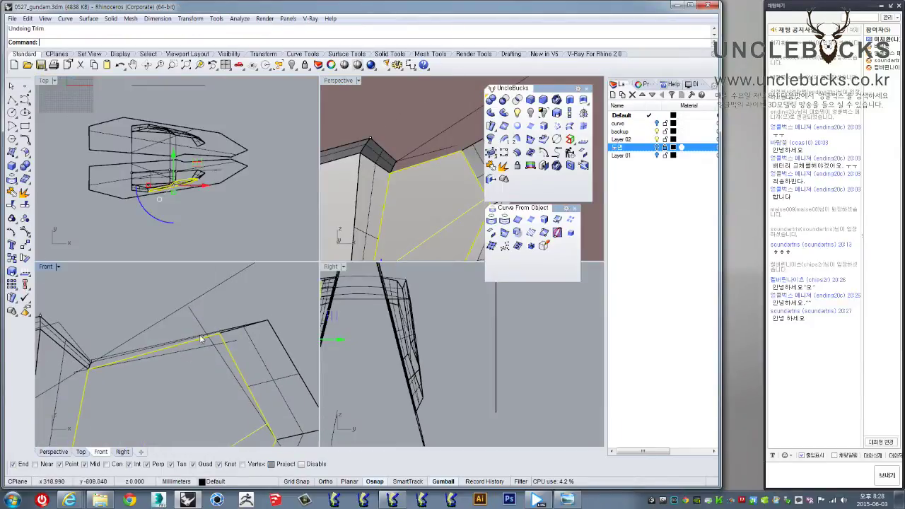
{"action": "scroll", "coordinate": [200, 340], "scroll_direction": "up", "scroll_amount": 3}
{"action": "left_click", "coordinate": [209, 295]}
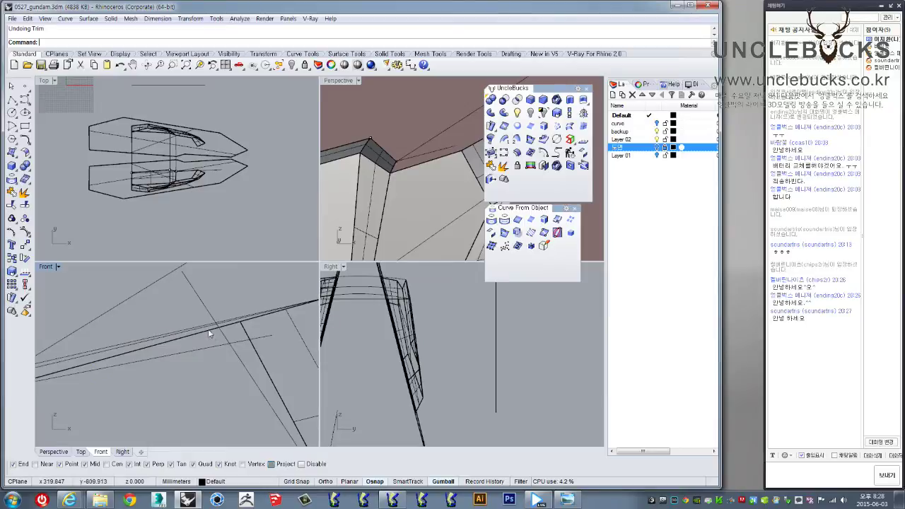
{"action": "left_click", "coordinate": [208, 330]}
{"action": "left_click", "coordinate": [404, 306]}
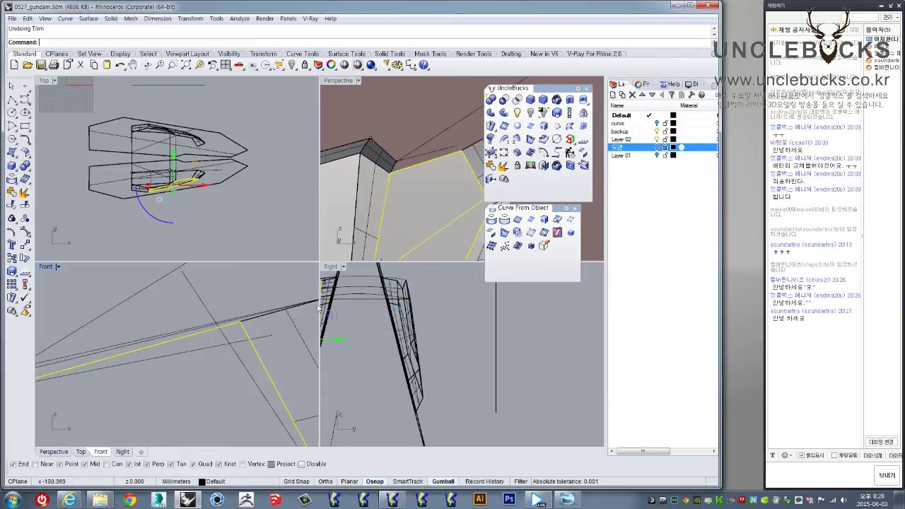
{"action": "left_click", "coordinate": [25, 205]}
{"action": "left_click", "coordinate": [197, 292]}
{"action": "left_click", "coordinate": [247, 342]}
{"action": "key", "text": "Return"}
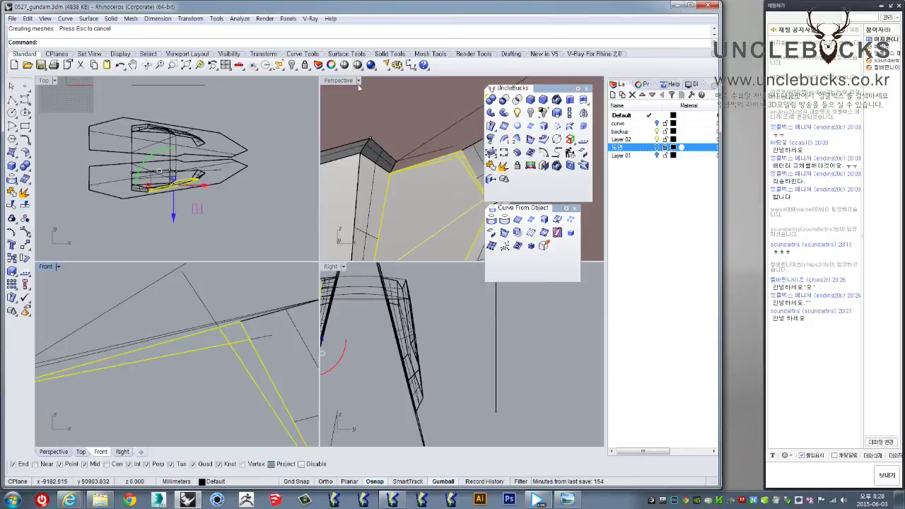
- Delete the three leftover surface strips in the maximized Perspective view
{"action": "double_click", "coordinate": [358, 82]}
{"action": "left_click", "coordinate": [288, 247]}
{"action": "mouse_move", "coordinate": [288, 246]}
{"action": "right_mouse_down"}
{"action": "mouse_move", "coordinate": [340, 224]}
{"action": "mouse_move", "coordinate": [375, 266]}
{"action": "mouse_move", "coordinate": [331, 242]}
{"action": "mouse_move", "coordinate": [355, 245]}
{"action": "mouse_move", "coordinate": [217, 213]}
{"action": "mouse_move", "coordinate": [318, 285]}
{"action": "mouse_move", "coordinate": [313, 258]}
{"action": "mouse_move", "coordinate": [340, 208]}
{"action": "right_mouse_up"}
{"action": "key", "text": "Delete"}
{"action": "left_click", "coordinate": [333, 238]}
{"action": "key", "text": "Delete"}
{"action": "left_click", "coordinate": [376, 267]}
{"action": "key", "text": "Delete"}
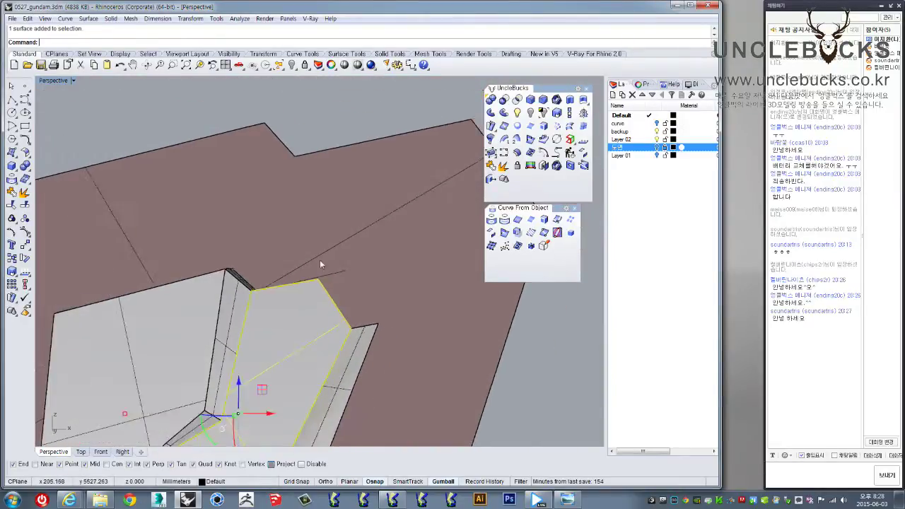
- Draw a three-point polyline from the panel corner to the existing line's end across the gap
{"action": "right_click_drag", "start_coordinate": [318, 288], "coordinate": [211, 270]}
{"action": "left_click", "coordinate": [25, 113]}
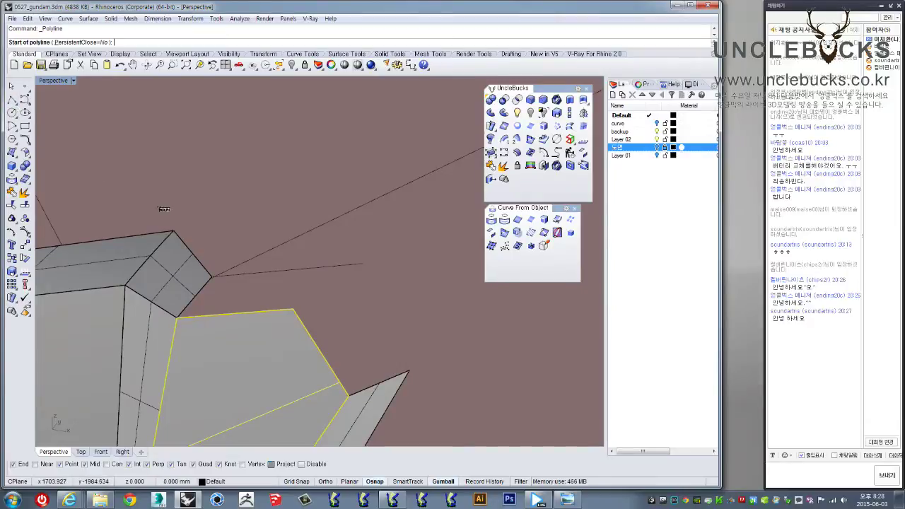
{"action": "left_click", "coordinate": [294, 307]}
{"action": "left_click", "coordinate": [363, 267]}
{"action": "left_click", "coordinate": [409, 371]}
{"action": "key", "text": "Return"}
{"action": "mouse_move", "coordinate": [386, 364]}
{"action": "right_mouse_down"}
{"action": "mouse_move", "coordinate": [370, 378]}
{"action": "mouse_move", "coordinate": [495, 173]}
{"action": "right_mouse_up"}
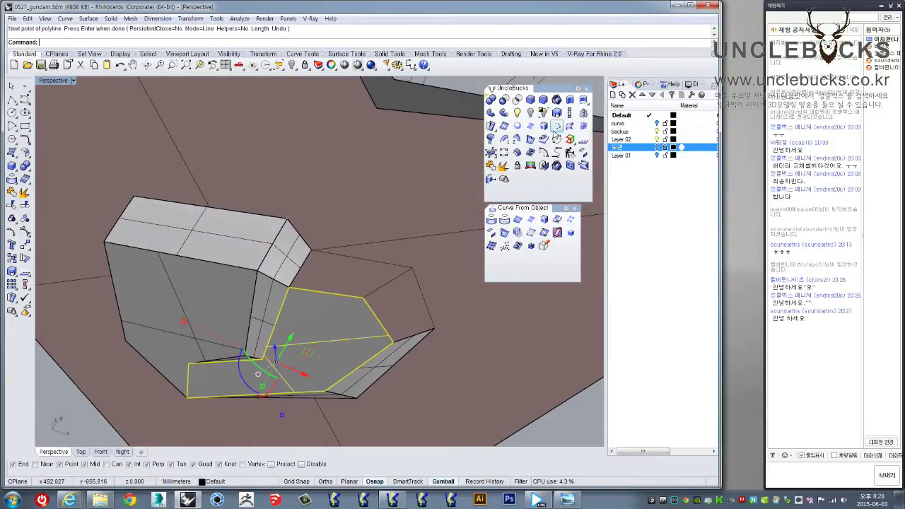
{"action": "left_click", "coordinate": [347, 243]}
{"action": "right_click_drag", "start_coordinate": [362, 272], "coordinate": [347, 267]}
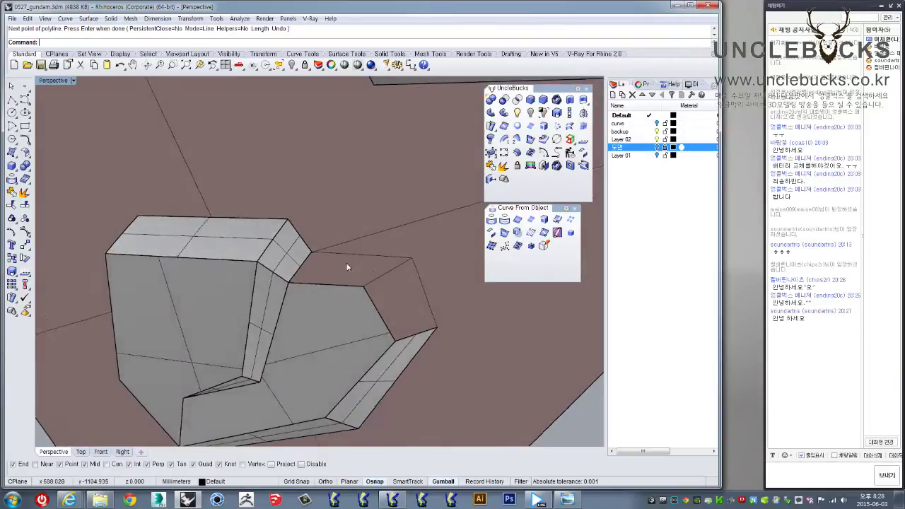
- Fill the top gap with a network surface from its four boundary curves
{"action": "scroll", "coordinate": [347, 267], "scroll_direction": "up", "scroll_amount": 2}
{"action": "left_click", "coordinate": [558, 127]}
{"action": "left_click", "coordinate": [270, 277]}
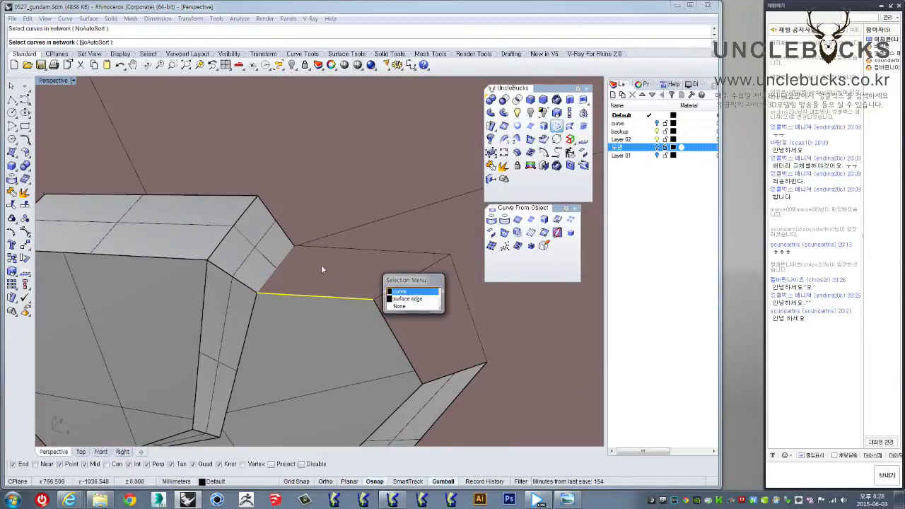
{"action": "left_click", "coordinate": [407, 297]}
{"action": "left_click", "coordinate": [373, 253]}
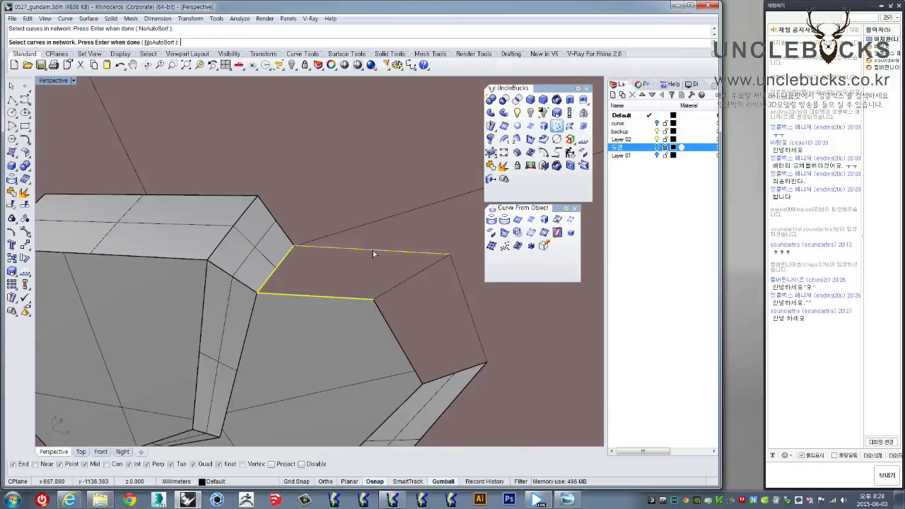
{"action": "left_click", "coordinate": [393, 285]}
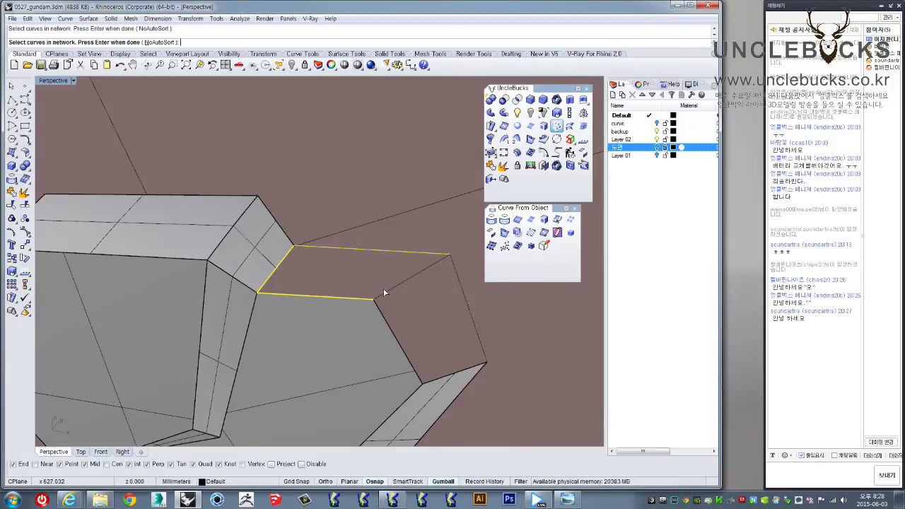
{"action": "left_click", "coordinate": [385, 292]}
{"action": "key", "text": "Return"}
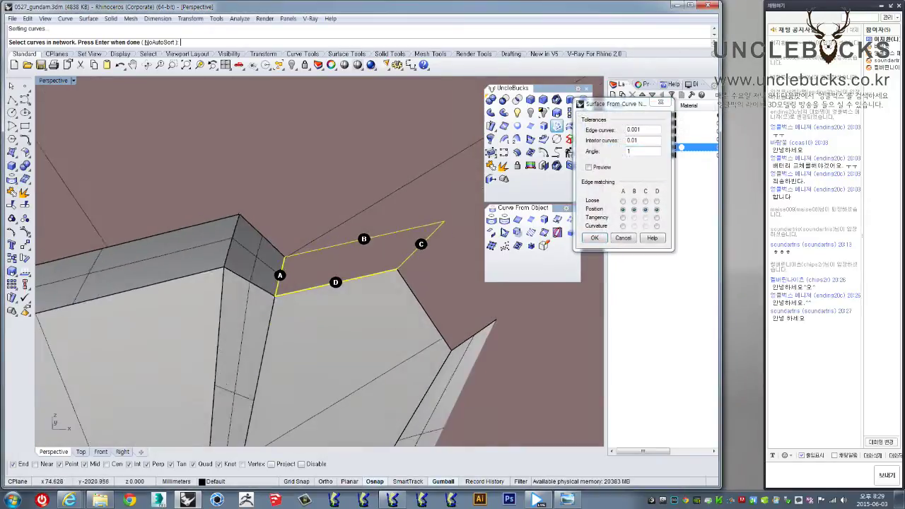
{"action": "key", "text": "Return"}
{"action": "right_click_drag", "start_coordinate": [452, 283], "coordinate": [379, 285]}
- Build a second network surface patching the end face from its edges
{"action": "key", "text": "Return"}
{"action": "left_click", "coordinate": [388, 295]}
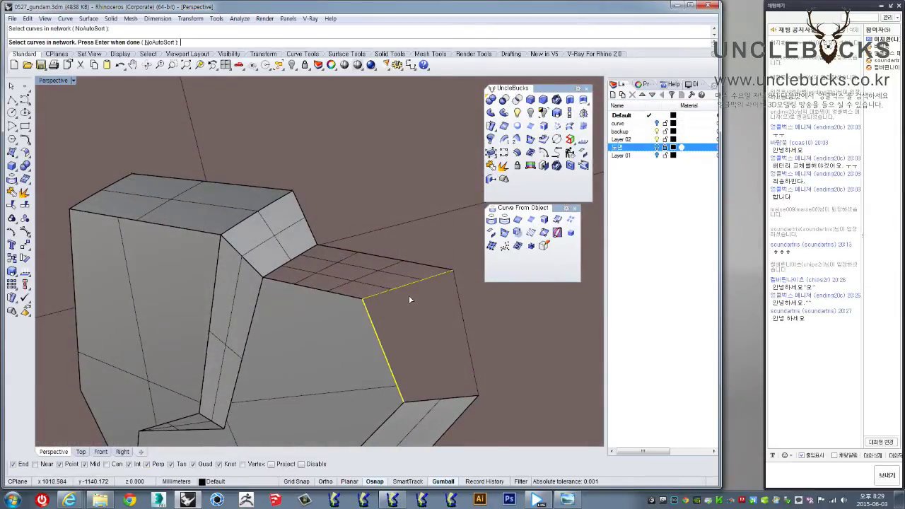
{"action": "left_click", "coordinate": [396, 281]}
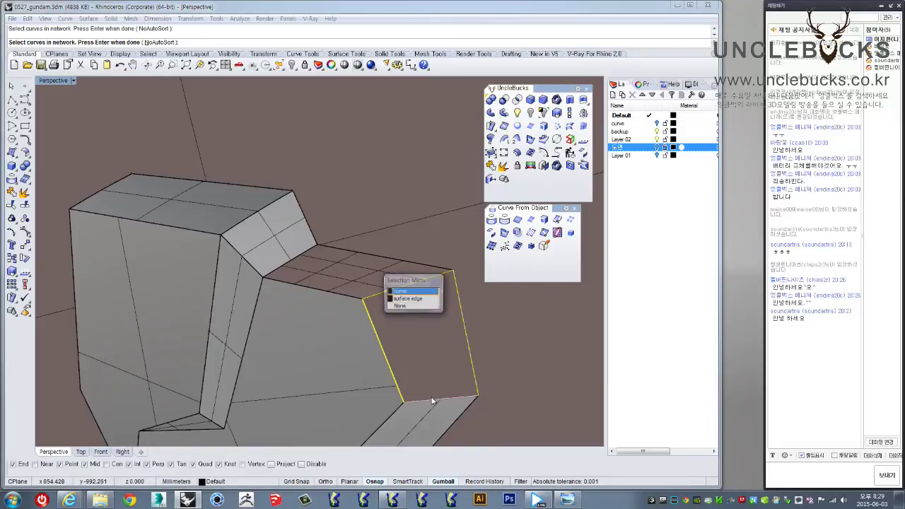
{"action": "left_click", "coordinate": [405, 303]}
{"action": "key", "text": "Return"}
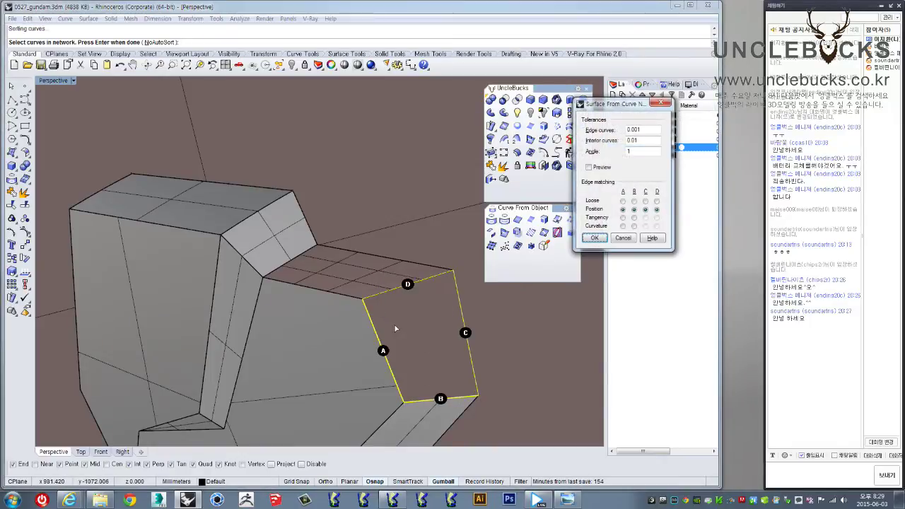
{"action": "key", "text": "Return"}
{"action": "right_click_drag", "start_coordinate": [396, 328], "coordinate": [425, 311]}
- Inspect the new top patch from several angles and window-select the whole upper-arm assembly
{"action": "left_click", "coordinate": [382, 256]}
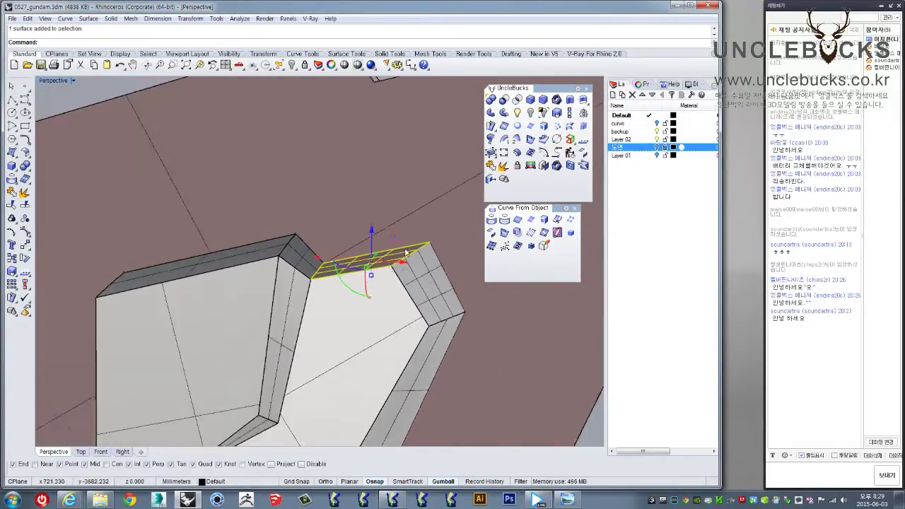
{"action": "right_click_drag", "start_coordinate": [382, 256], "coordinate": [552, 144]}
{"action": "left_click_drag", "start_coordinate": [357, 282], "coordinate": [396, 324]}
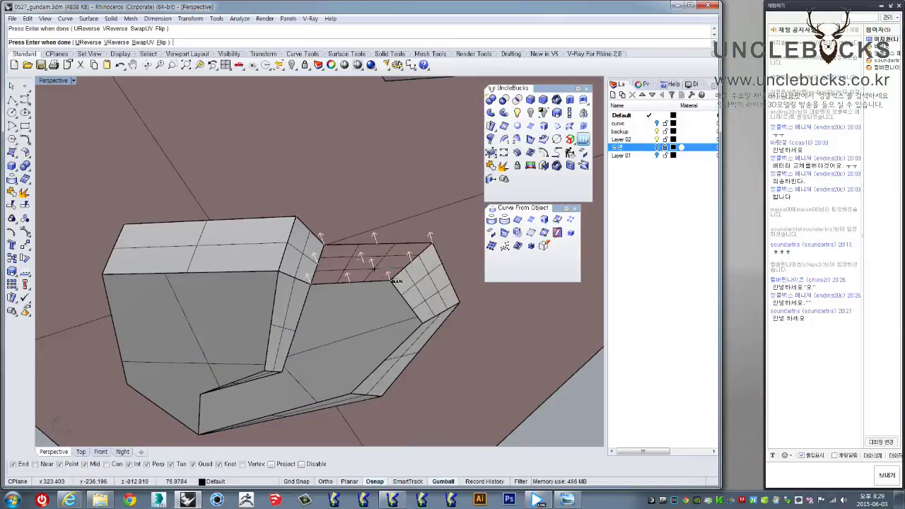
{"action": "scroll", "coordinate": [396, 324], "scroll_direction": "down", "scroll_amount": 5}
{"action": "right_click_drag", "start_coordinate": [396, 324], "coordinate": [214, 266]}
{"action": "left_click_drag", "start_coordinate": [230, 273], "coordinate": [357, 375]}
{"action": "right_click_drag", "start_coordinate": [358, 374], "coordinate": [535, 167]}
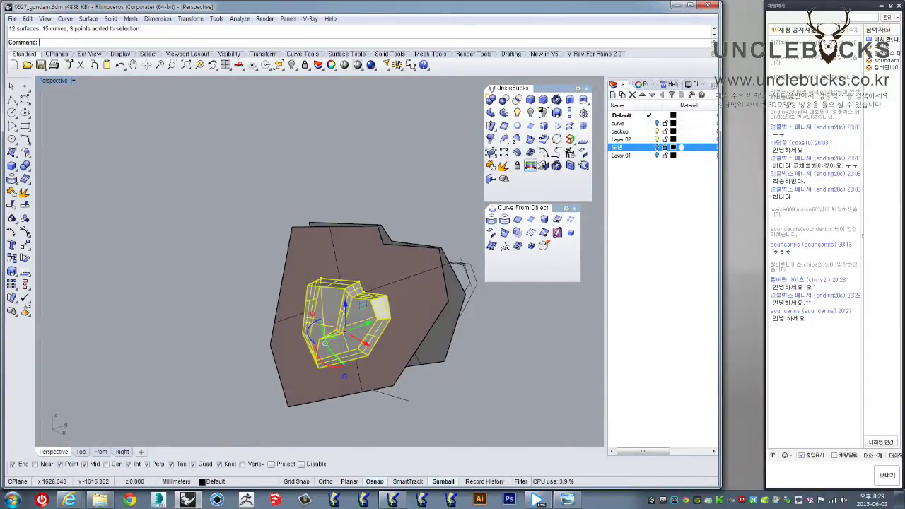
- Delete the brown surface
{"action": "left_click", "coordinate": [491, 167]}
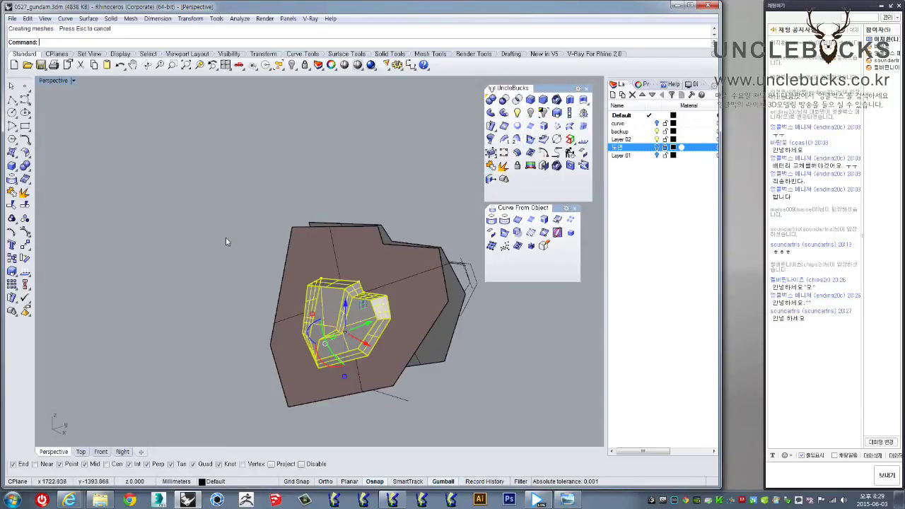
{"action": "mouse_move", "coordinate": [259, 264]}
{"action": "right_mouse_down"}
{"action": "mouse_move", "coordinate": [311, 220]}
{"action": "mouse_move", "coordinate": [396, 233]}
{"action": "mouse_move", "coordinate": [322, 195]}
{"action": "right_mouse_up"}
{"action": "left_click", "coordinate": [312, 220]}
{"action": "key", "text": "Delete"}
- Select the dark plate and inspect the bent arm part, abandoning a started polyline
{"action": "left_click", "coordinate": [396, 233]}
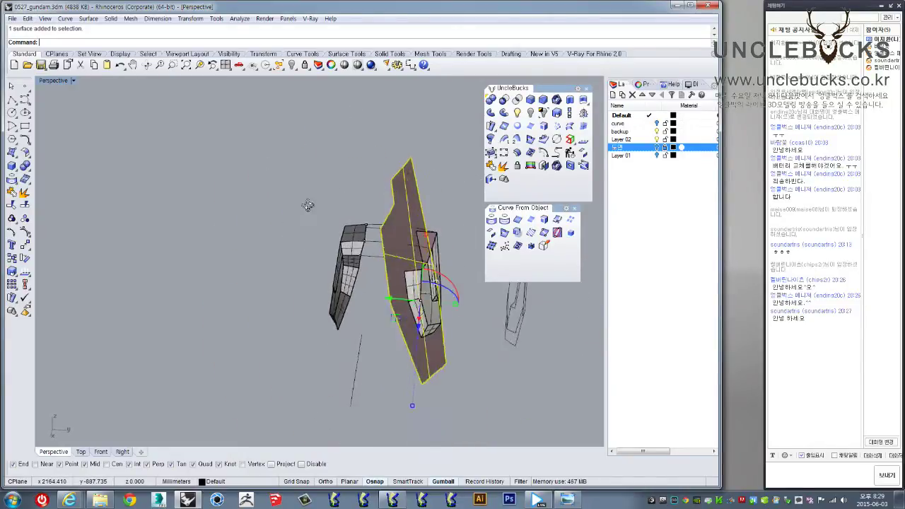
{"action": "scroll", "coordinate": [398, 199], "scroll_direction": "up", "scroll_amount": 2}
{"action": "mouse_move", "coordinate": [359, 264]}
{"action": "right_mouse_down"}
{"action": "mouse_move", "coordinate": [373, 315]}
{"action": "mouse_move", "coordinate": [323, 306]}
{"action": "right_mouse_up"}
{"action": "scroll", "coordinate": [372, 315], "scroll_direction": "up", "scroll_amount": 3}
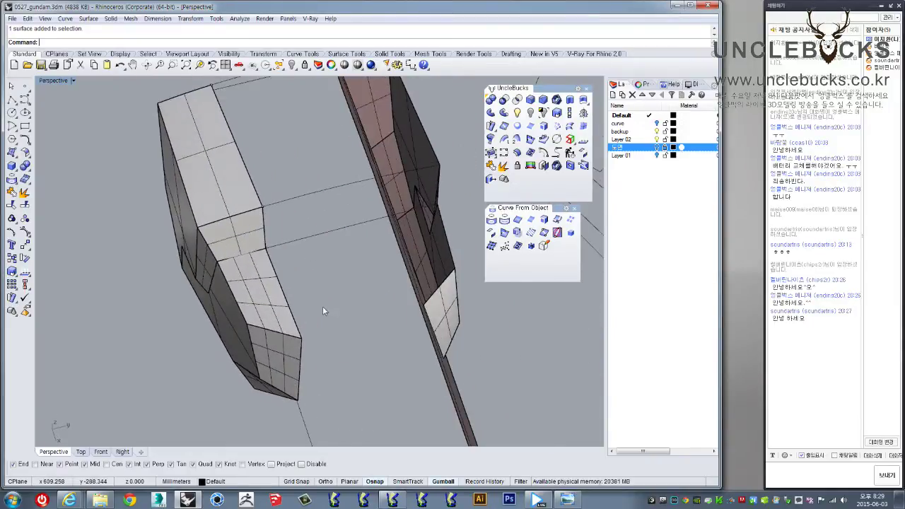
{"action": "scroll", "coordinate": [323, 307], "scroll_direction": "up", "scroll_amount": 3}
{"action": "mouse_move", "coordinate": [396, 290]}
{"action": "right_mouse_down"}
{"action": "mouse_move", "coordinate": [424, 269]}
{"action": "mouse_move", "coordinate": [354, 309]}
{"action": "mouse_move", "coordinate": [329, 302]}
{"action": "mouse_move", "coordinate": [329, 262]}
{"action": "mouse_move", "coordinate": [282, 265]}
{"action": "right_mouse_up"}
{"action": "left_click", "coordinate": [11, 100]}
{"action": "left_click", "coordinate": [295, 301]}
{"action": "right_click_drag", "start_coordinate": [410, 318], "coordinate": [358, 318]}
{"action": "key", "text": "Escape"}
{"action": "right_click_drag", "start_coordinate": [298, 290], "coordinate": [278, 286]}
- Split the four connecting curves using the rod as the cutting object
{"action": "left_click", "coordinate": [260, 281]}
{"action": "right_click_drag", "start_coordinate": [229, 315], "coordinate": [256, 344]}
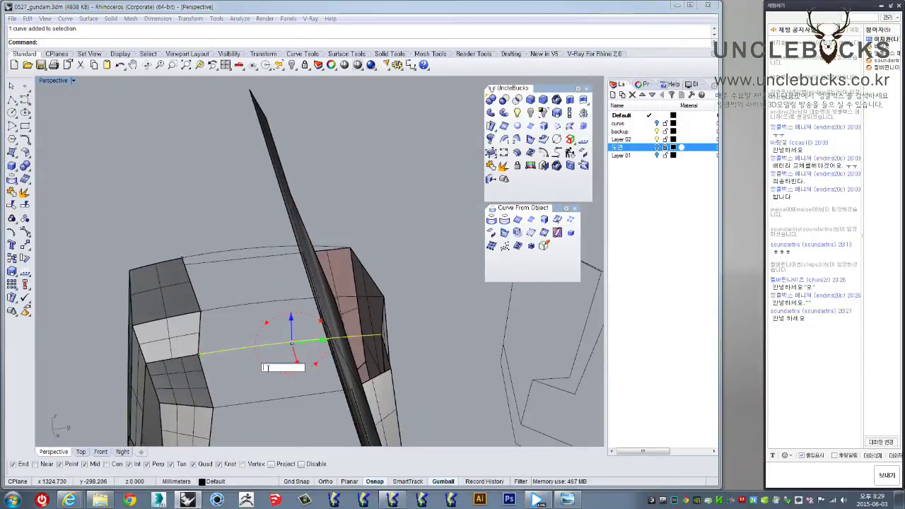
{"action": "left_click", "coordinate": [279, 188]}
{"action": "left_click", "coordinate": [252, 366]}
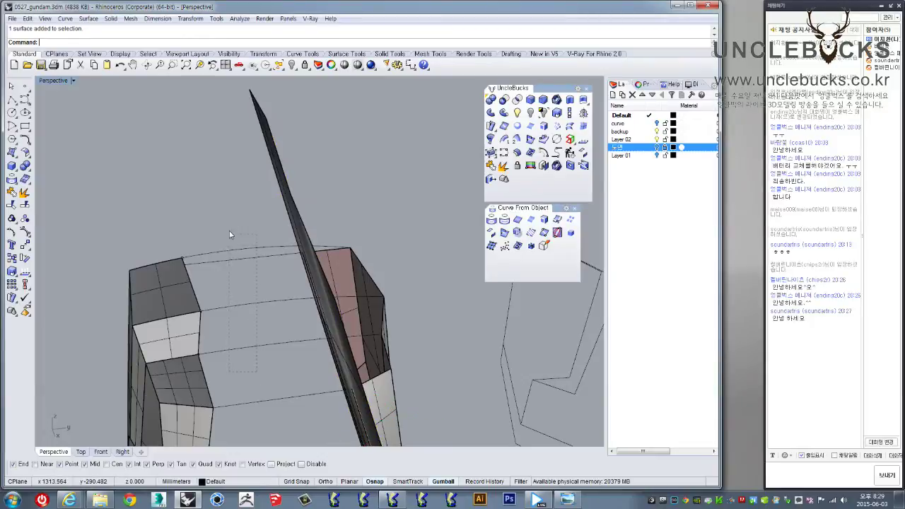
{"action": "left_click", "coordinate": [229, 231]}
{"action": "right_click_drag", "start_coordinate": [230, 230], "coordinate": [83, 159]}
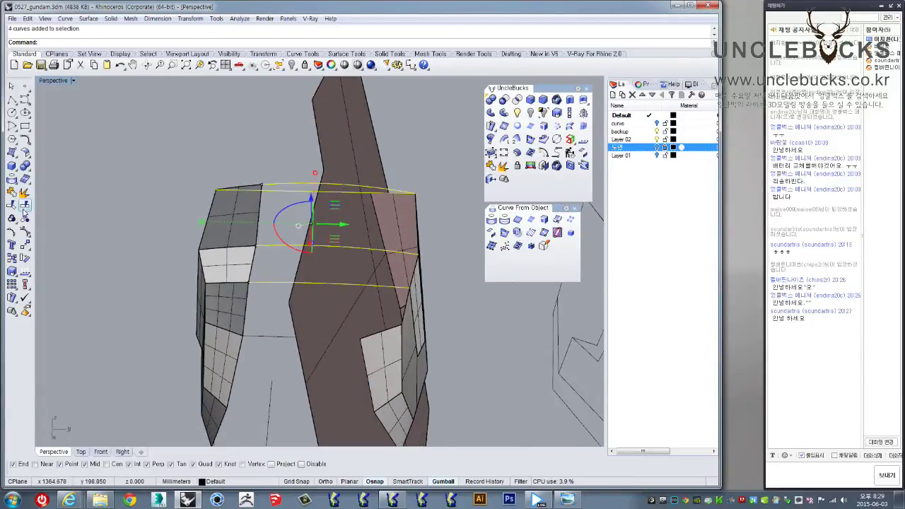
{"action": "left_click", "coordinate": [25, 205]}
{"action": "left_click", "coordinate": [332, 143]}
{"action": "key", "text": "Return"}
- Check the split curve pieces and hide the large brown surface
{"action": "right_click_drag", "start_coordinate": [273, 195], "coordinate": [212, 204]}
{"action": "left_click", "coordinate": [236, 239]}
{"action": "right_click_drag", "start_coordinate": [236, 239], "coordinate": [242, 249]}
{"action": "key", "text": "Escape"}
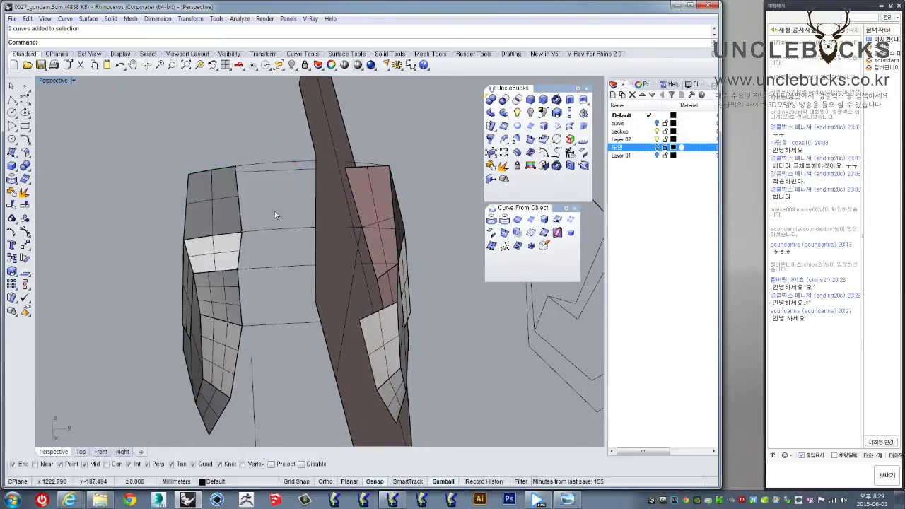
{"action": "left_click", "coordinate": [280, 165]}
{"action": "mouse_move", "coordinate": [281, 165]}
{"action": "right_mouse_down"}
{"action": "mouse_move", "coordinate": [282, 189]}
{"action": "mouse_move", "coordinate": [260, 222]}
{"action": "mouse_move", "coordinate": [332, 218]}
{"action": "right_mouse_up"}
{"action": "left_click", "coordinate": [282, 189]}
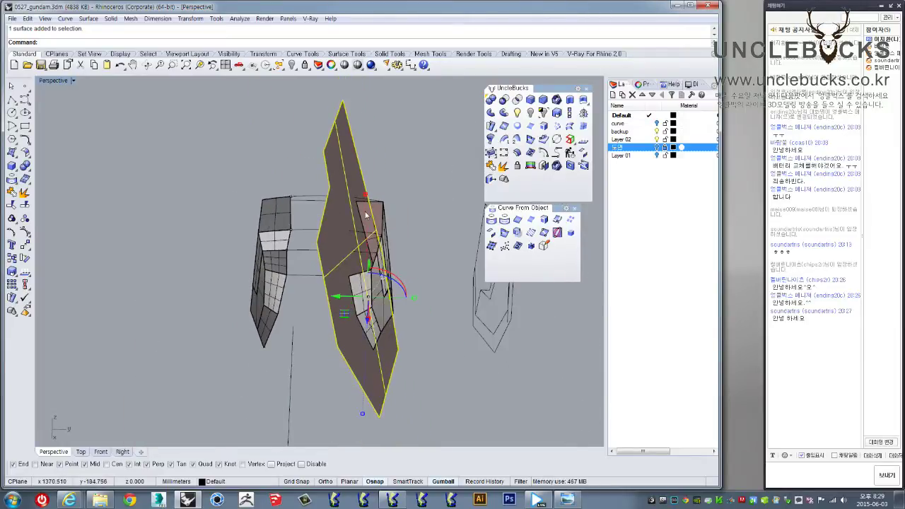
{"action": "key", "text": "ctrl+h"}
- Window-select the right upper-arm block's curves and surfaces and delete them
{"action": "left_click", "coordinate": [367, 309]}
{"action": "right_click_drag", "start_coordinate": [396, 309], "coordinate": [333, 180]}
{"action": "left_click_drag", "start_coordinate": [331, 178], "coordinate": [416, 369]}
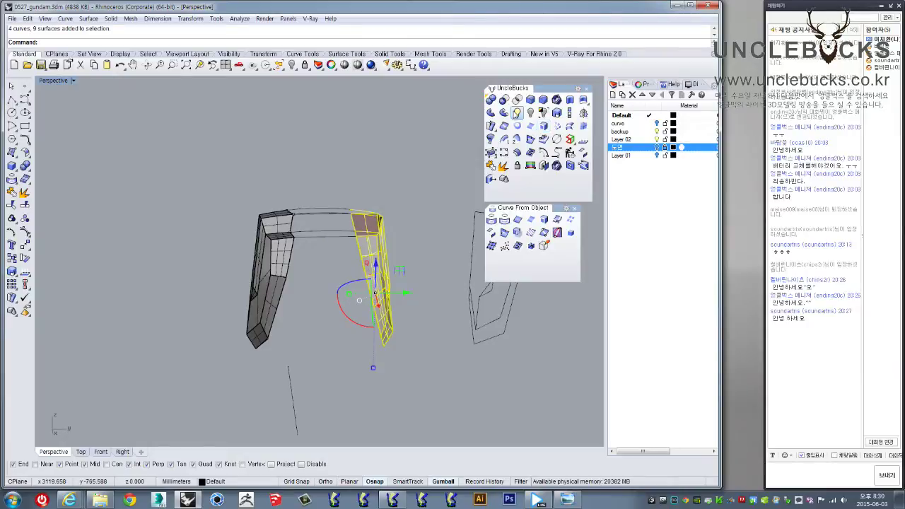
{"action": "key", "text": "Delete"}
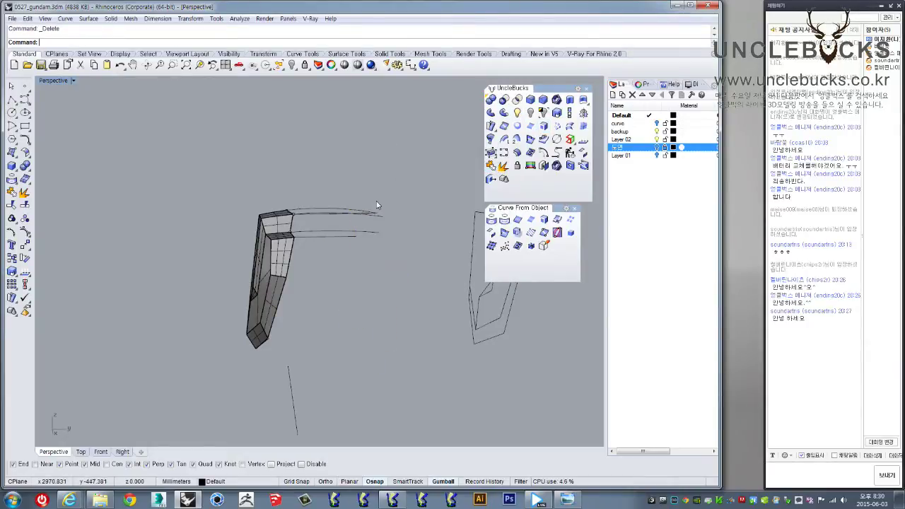
{"action": "right_click_drag", "start_coordinate": [375, 191], "coordinate": [366, 262]}
{"action": "left_click", "coordinate": [276, 234]}
- Mirror the left upper-arm block across a horizontal line in Top view to form the opposite block
{"action": "double_click", "coordinate": [47, 82]}
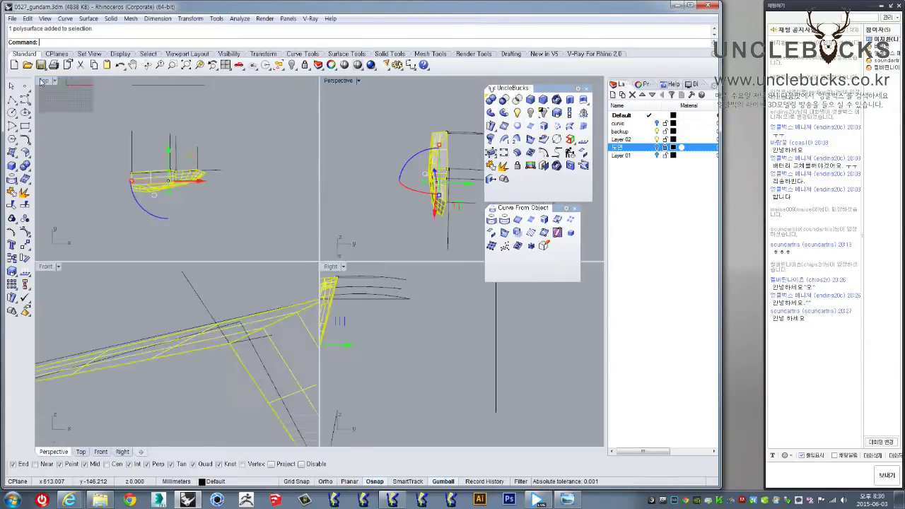
{"action": "double_click", "coordinate": [45, 84]}
{"action": "left_click", "coordinate": [584, 114]}
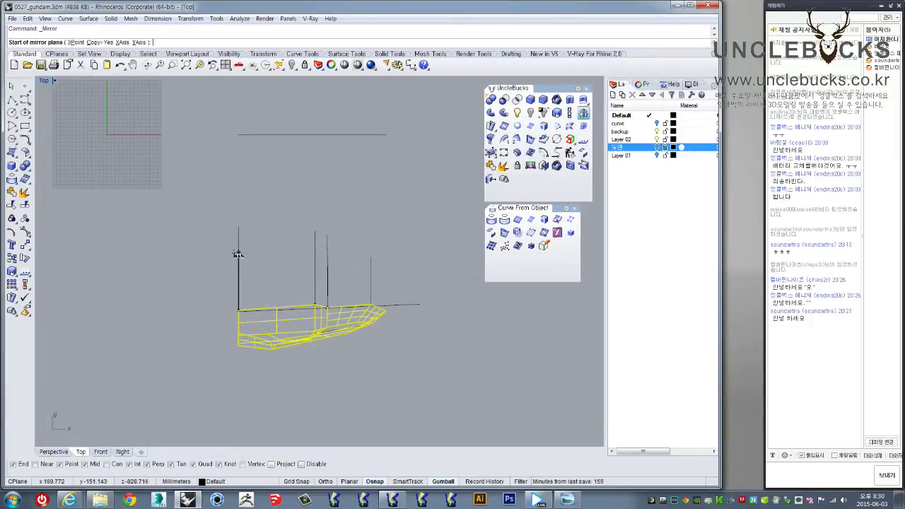
{"action": "left_click", "coordinate": [236, 278]}
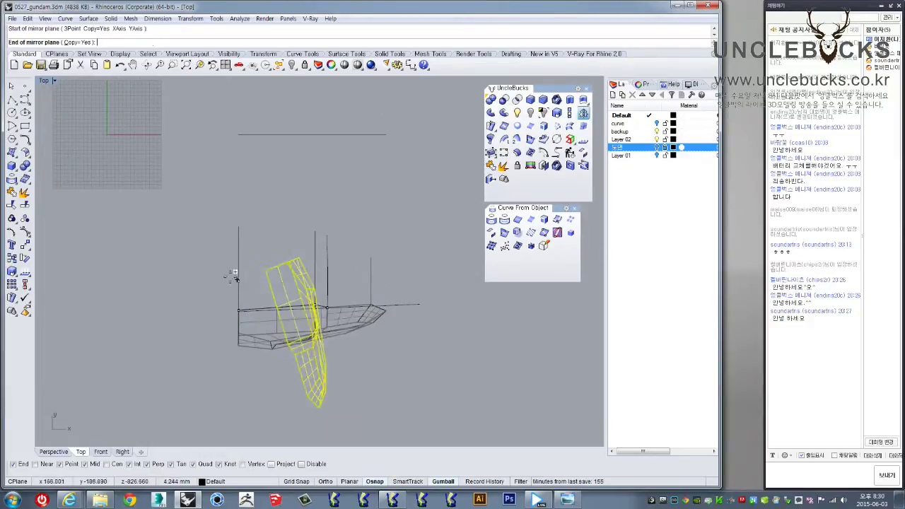
{"action": "left_click", "coordinate": [165, 271]}
{"action": "double_click", "coordinate": [46, 82]}
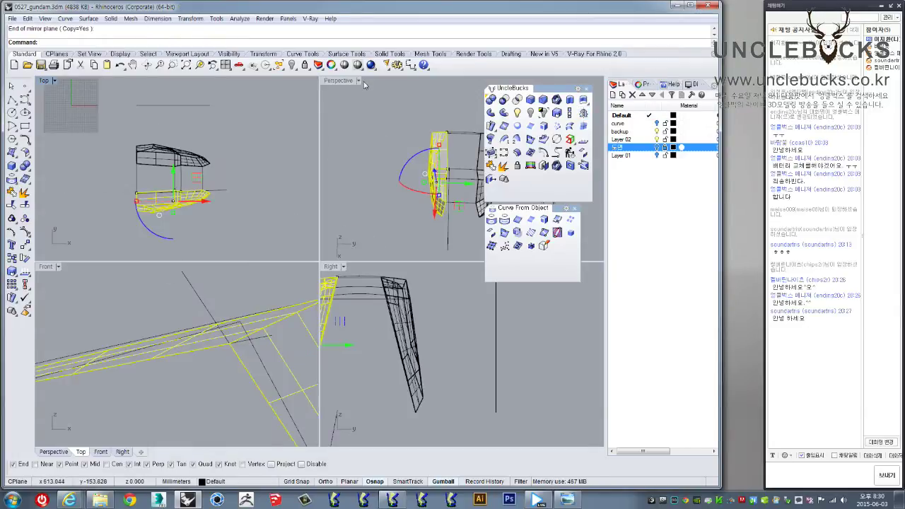
{"action": "double_click", "coordinate": [338, 82]}
{"action": "mouse_move", "coordinate": [323, 172]}
{"action": "right_mouse_down"}
{"action": "mouse_move", "coordinate": [329, 138]}
{"action": "mouse_move", "coordinate": [275, 191]}
{"action": "mouse_move", "coordinate": [310, 273]}
{"action": "mouse_move", "coordinate": [322, 216]}
{"action": "mouse_move", "coordinate": [272, 180]}
{"action": "mouse_move", "coordinate": [257, 202]}
{"action": "mouse_move", "coordinate": [299, 208]}
{"action": "mouse_move", "coordinate": [290, 224]}
{"action": "right_mouse_up"}
{"action": "scroll", "coordinate": [275, 191], "scroll_direction": "up", "scroll_amount": 3}
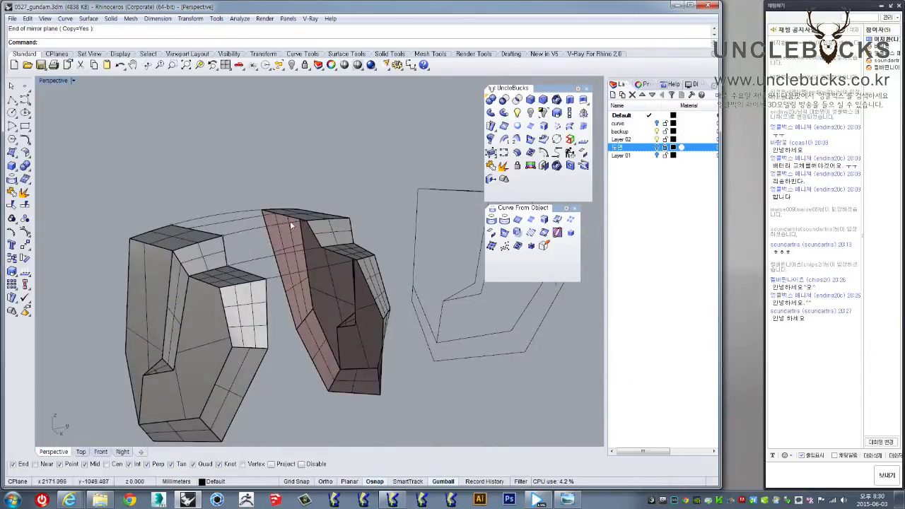
{"action": "scroll", "coordinate": [219, 202], "scroll_direction": "up", "scroll_amount": 3}
{"action": "mouse_move", "coordinate": [207, 226]}
{"action": "right_mouse_down"}
{"action": "mouse_move", "coordinate": [200, 217]}
{"action": "mouse_move", "coordinate": [251, 230]}
{"action": "right_mouse_up"}
{"action": "left_click", "coordinate": [200, 218]}
{"action": "scroll", "coordinate": [205, 193], "scroll_direction": "up", "scroll_amount": 1}
{"action": "left_click", "coordinate": [276, 188]}
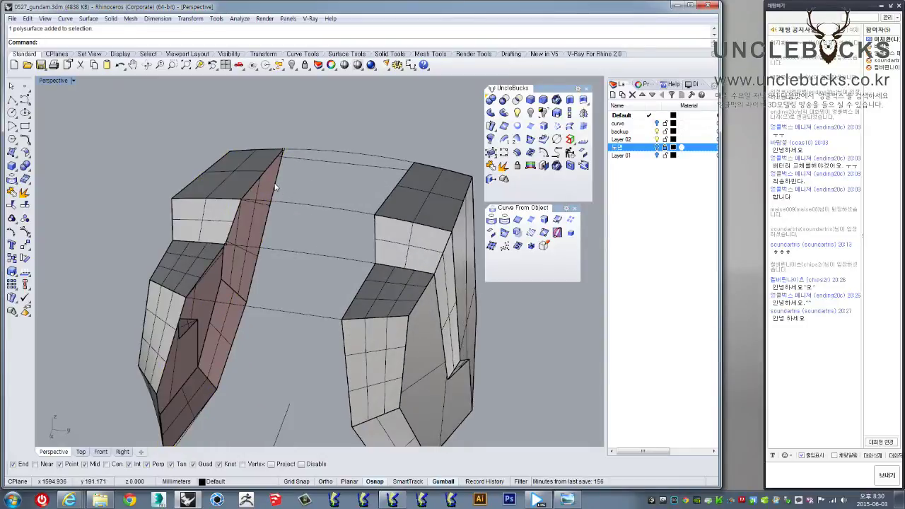
{"action": "right_click_drag", "start_coordinate": [304, 194], "coordinate": [223, 171]}
{"action": "left_click", "coordinate": [224, 170]}
{"action": "left_click", "coordinate": [543, 166]}
{"action": "right_click_drag", "start_coordinate": [298, 230], "coordinate": [289, 196]}
{"action": "left_click", "coordinate": [288, 198]}
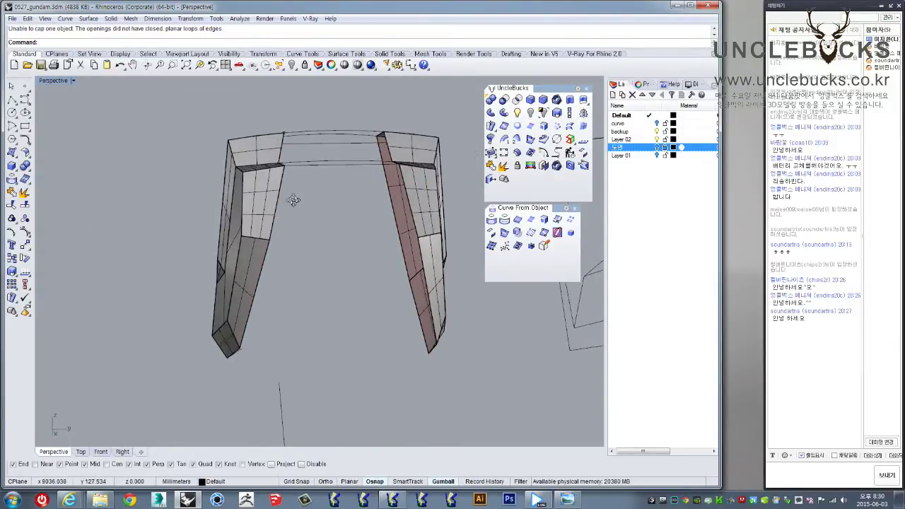
{"action": "left_click", "coordinate": [255, 204]}
{"action": "left_click", "coordinate": [545, 167]}
{"action": "right_click_drag", "start_coordinate": [481, 186], "coordinate": [363, 216]}
{"action": "left_click", "coordinate": [363, 216]}
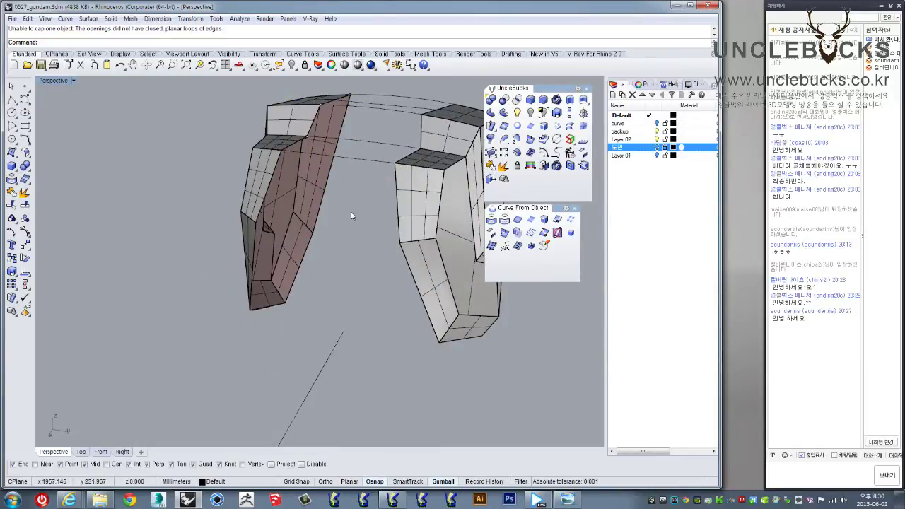
{"action": "mouse_move", "coordinate": [297, 223]}
{"action": "right_mouse_down"}
{"action": "mouse_move", "coordinate": [312, 207]}
{"action": "mouse_move", "coordinate": [304, 188]}
{"action": "right_mouse_up"}
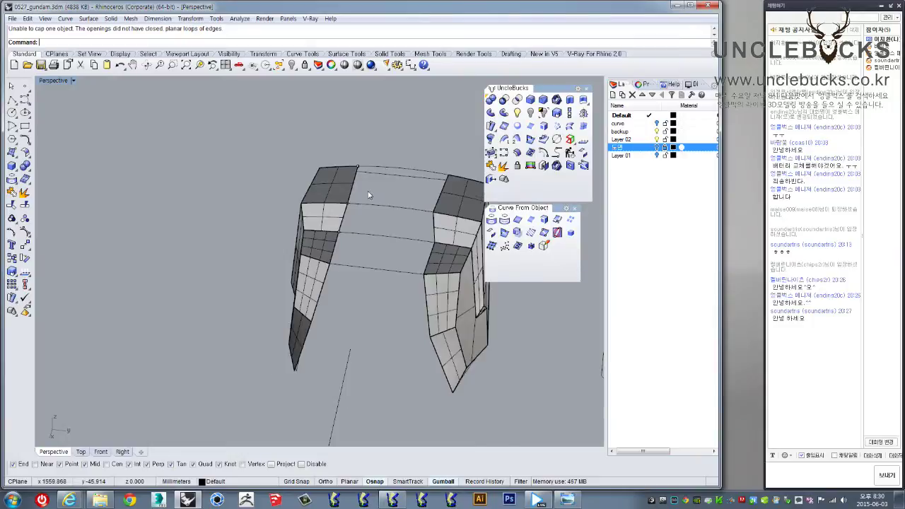
{"action": "right_click_drag", "start_coordinate": [368, 194], "coordinate": [339, 183]}
{"action": "scroll", "coordinate": [339, 184], "scroll_direction": "up", "scroll_amount": 3}
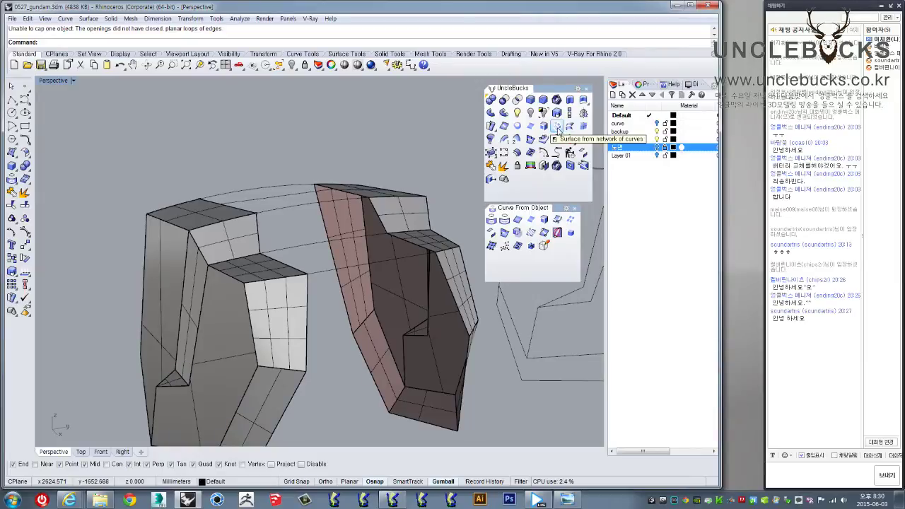
- Sweep2 a surface between a block's corner edge and the upper arc of the arch
{"action": "left_click", "coordinate": [513, 139]}
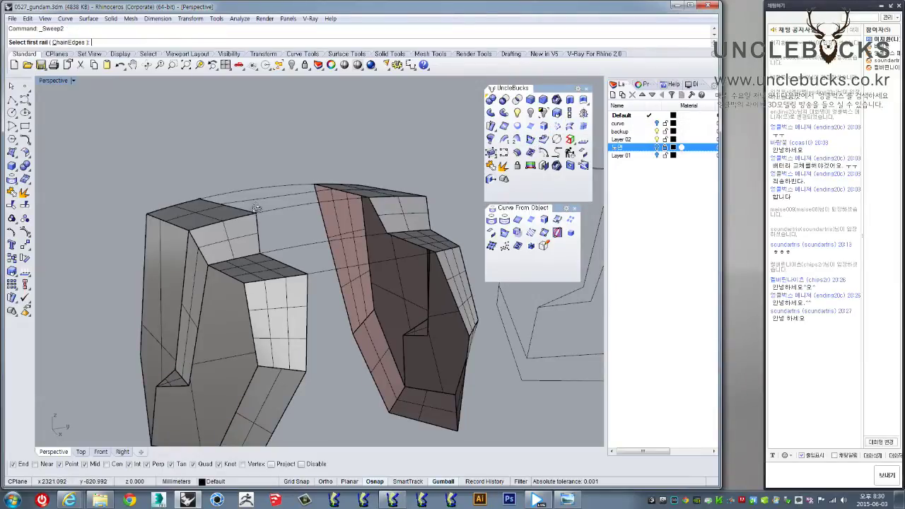
{"action": "scroll", "coordinate": [272, 172], "scroll_direction": "up", "scroll_amount": 3}
{"action": "left_click", "coordinate": [263, 171]}
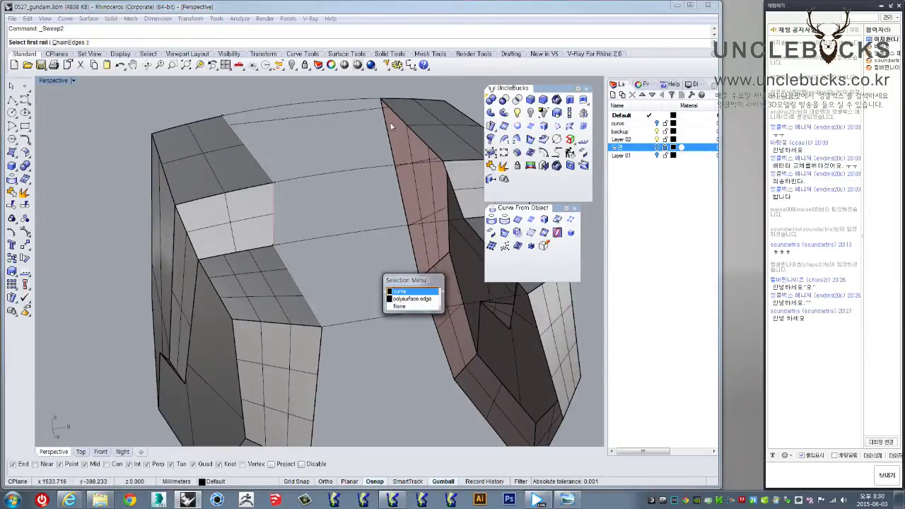
{"action": "left_click", "coordinate": [400, 291]}
{"action": "left_click", "coordinate": [304, 103]}
{"action": "mouse_move", "coordinate": [328, 181]}
{"action": "right_mouse_down"}
{"action": "mouse_move", "coordinate": [347, 169]}
{"action": "mouse_move", "coordinate": [417, 222]}
{"action": "right_mouse_up"}
{"action": "key", "text": "Return"}
{"action": "left_click", "coordinate": [605, 338]}
{"action": "mouse_move", "coordinate": [205, 244]}
{"action": "right_mouse_down"}
{"action": "mouse_move", "coordinate": [240, 256]}
{"action": "mouse_move", "coordinate": [219, 224]}
{"action": "mouse_move", "coordinate": [210, 231]}
{"action": "mouse_move", "coordinate": [233, 238]}
{"action": "mouse_move", "coordinate": [273, 202]}
{"action": "mouse_move", "coordinate": [234, 260]}
{"action": "right_mouse_up"}
- Sweep2 a second surface from a polysurface edge to the arch's top edge
{"action": "right_click", "coordinate": [198, 260]}
{"action": "left_click", "coordinate": [395, 281]}
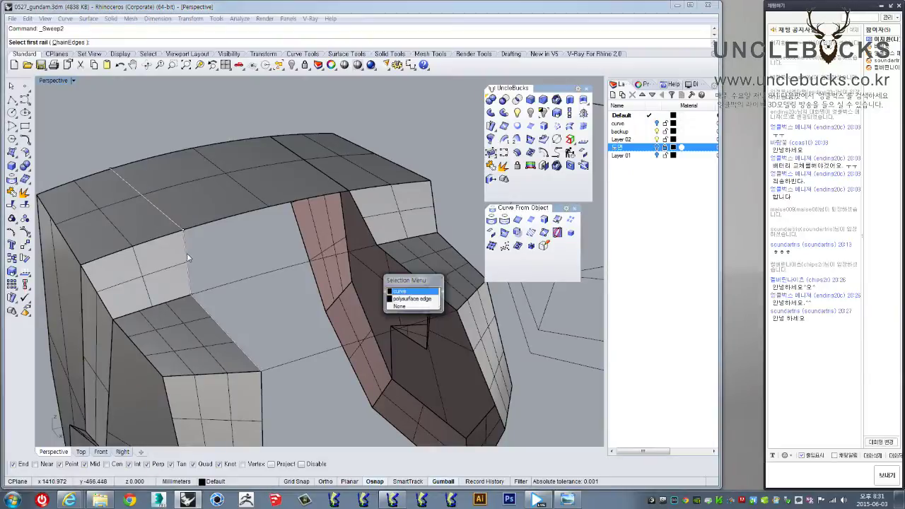
{"action": "left_click", "coordinate": [408, 299]}
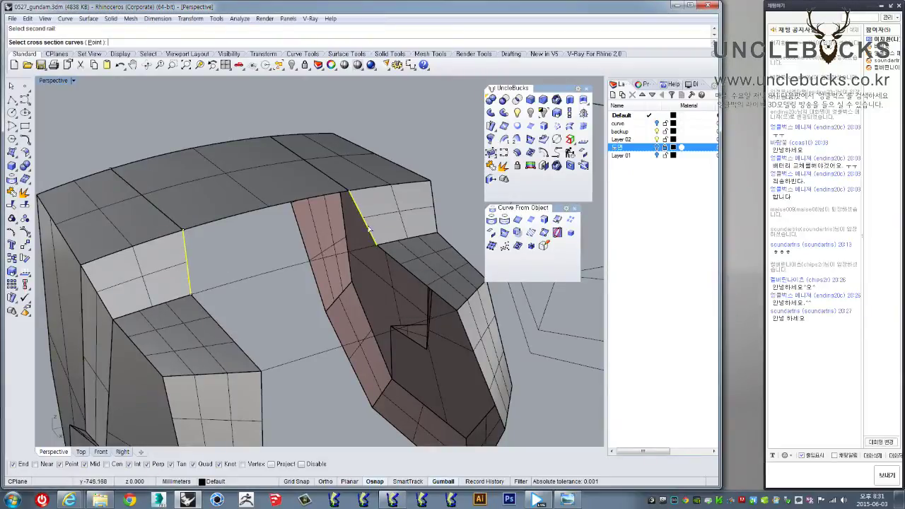
{"action": "right_click_drag", "start_coordinate": [367, 227], "coordinate": [169, 206]}
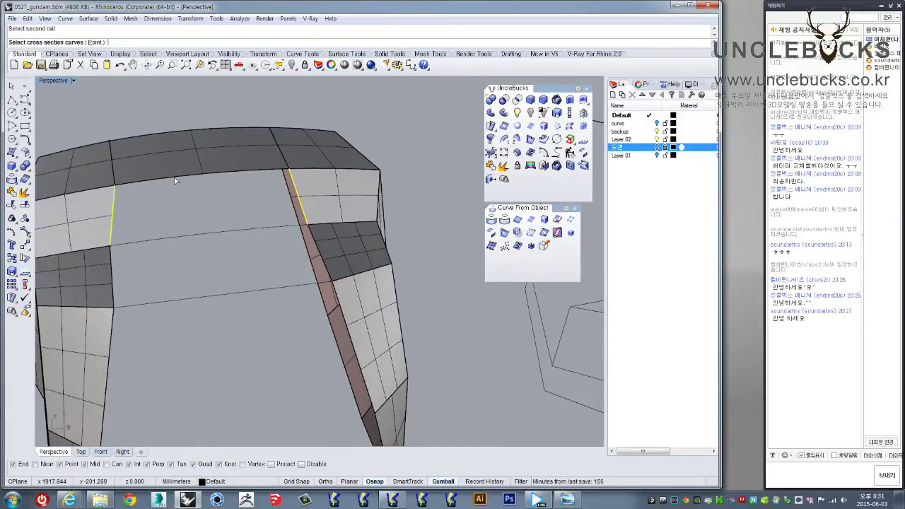
{"action": "left_click", "coordinate": [385, 271]}
{"action": "left_click", "coordinate": [396, 299]}
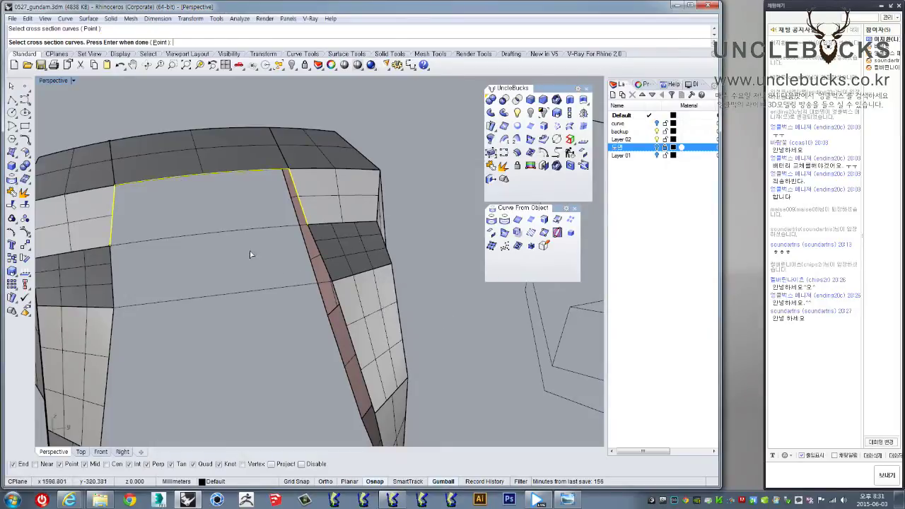
{"action": "right_click", "coordinate": [246, 247]}
{"action": "right_click_drag", "start_coordinate": [247, 248], "coordinate": [333, 286]}
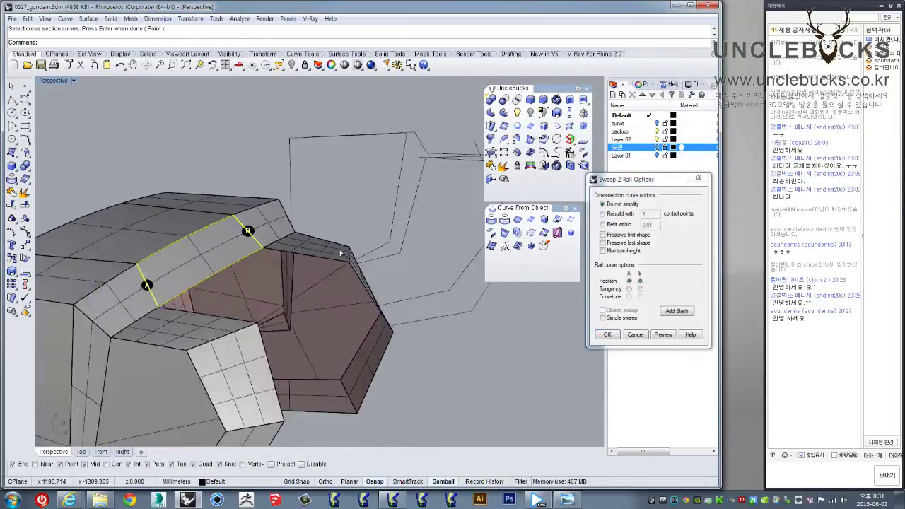
{"action": "left_click", "coordinate": [607, 334]}
{"action": "right_click_drag", "start_coordinate": [522, 330], "coordinate": [194, 316]}
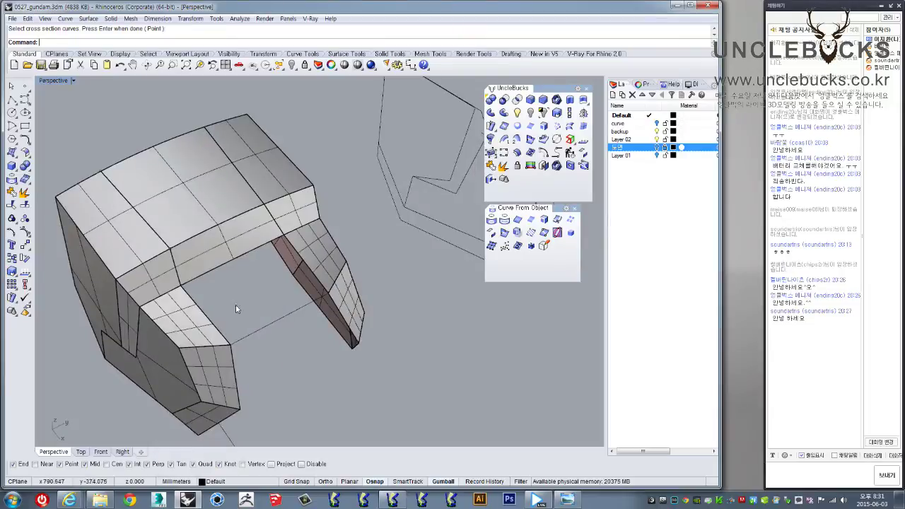
- Sweep2 a third surface using the left and right block edges as rails and an under-arch cross section
{"action": "right_click", "coordinate": [194, 316]}
{"action": "left_click", "coordinate": [199, 312]}
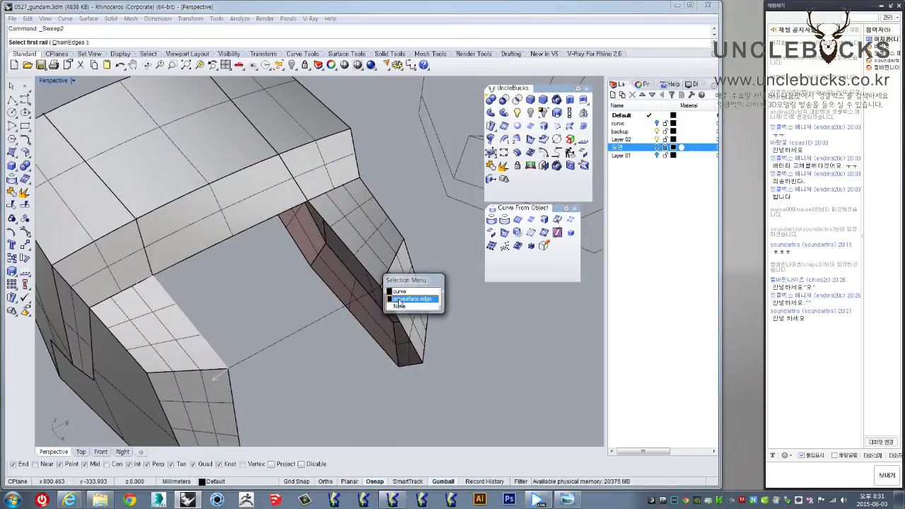
{"action": "left_click", "coordinate": [399, 298]}
{"action": "mouse_move", "coordinate": [347, 248]}
{"action": "right_mouse_down"}
{"action": "mouse_move", "coordinate": [366, 209]}
{"action": "mouse_move", "coordinate": [355, 198]}
{"action": "right_mouse_up"}
{"action": "left_click", "coordinate": [355, 198]}
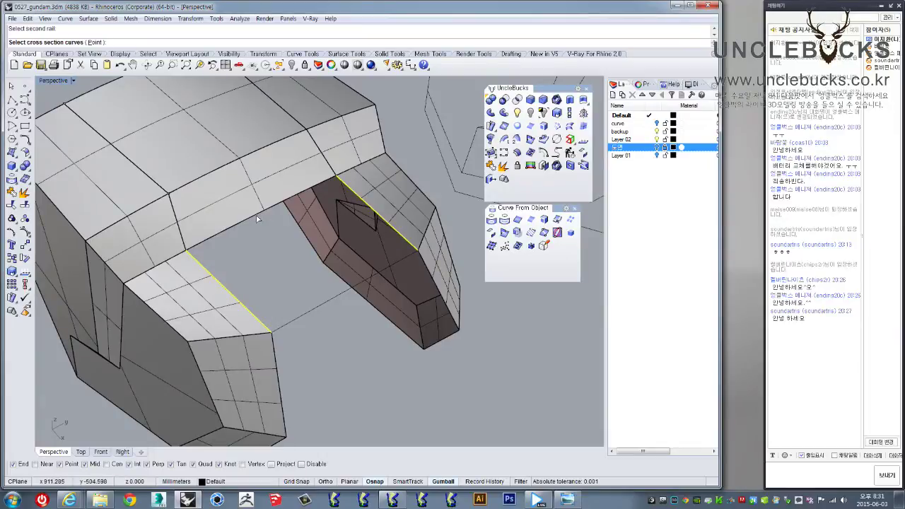
{"action": "left_click", "coordinate": [315, 299]}
{"action": "left_click", "coordinate": [396, 293]}
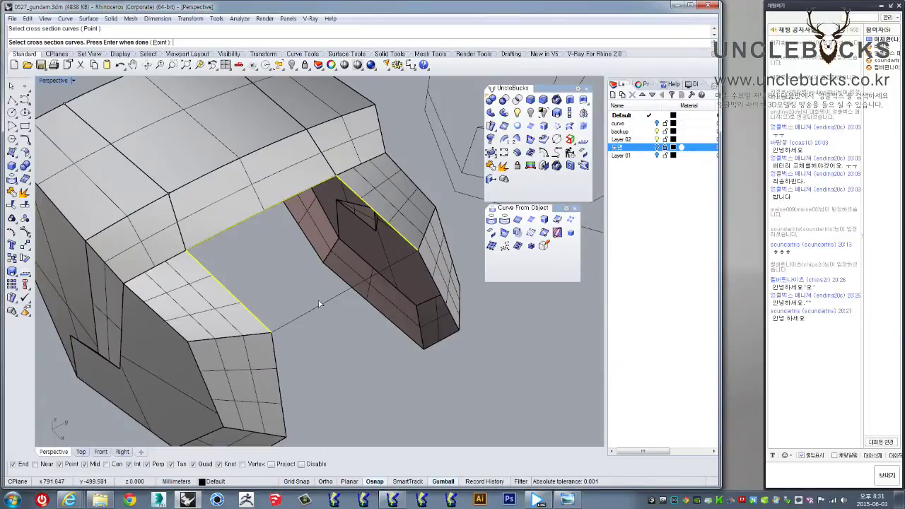
{"action": "key", "text": "Return"}
{"action": "mouse_move", "coordinate": [323, 310]}
{"action": "right_mouse_down"}
{"action": "mouse_move", "coordinate": [341, 267]}
{"action": "mouse_move", "coordinate": [475, 281]}
{"action": "right_mouse_up"}
{"action": "left_click", "coordinate": [607, 335]}
{"action": "mouse_move", "coordinate": [351, 324]}
{"action": "right_mouse_down"}
{"action": "mouse_move", "coordinate": [268, 278]}
{"action": "mouse_move", "coordinate": [232, 197]}
{"action": "mouse_move", "coordinate": [259, 259]}
{"action": "right_mouse_up"}
{"action": "scroll", "coordinate": [232, 197], "scroll_direction": "up", "scroll_amount": 3}
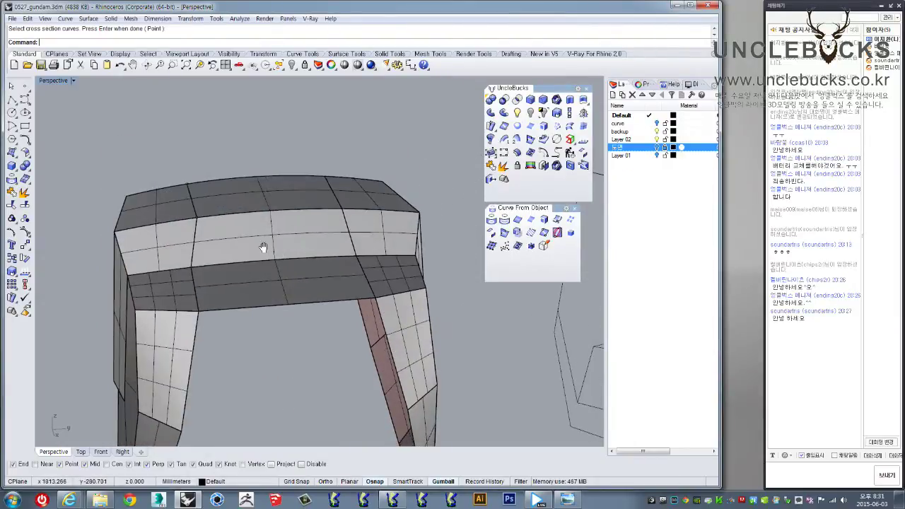
- Draw a polyline starting from the arm block's corner
{"action": "left_click", "coordinate": [12, 102]}
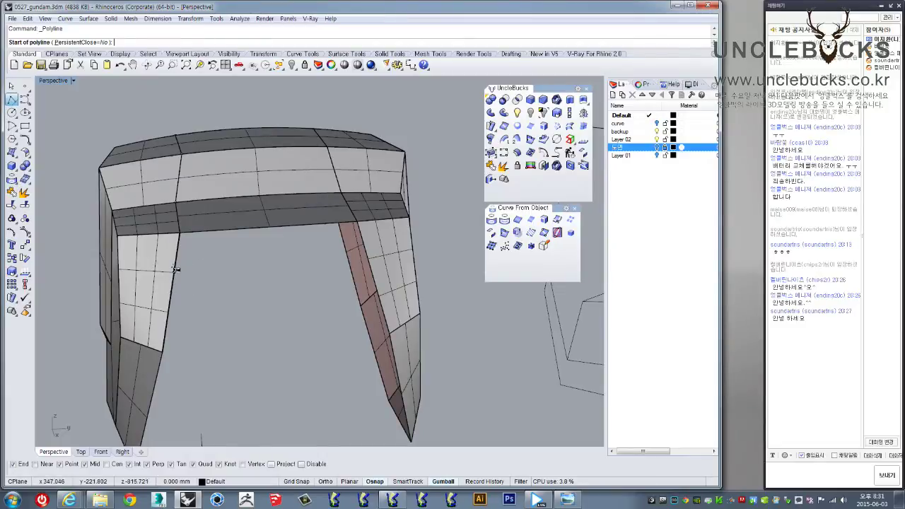
{"action": "left_click", "coordinate": [174, 269]}
{"action": "mouse_move", "coordinate": [173, 268]}
{"action": "right_mouse_down"}
{"action": "mouse_move", "coordinate": [219, 276]}
{"action": "mouse_move", "coordinate": [325, 265]}
{"action": "mouse_move", "coordinate": [269, 250]}
{"action": "right_mouse_up"}
{"action": "key", "text": "Return"}
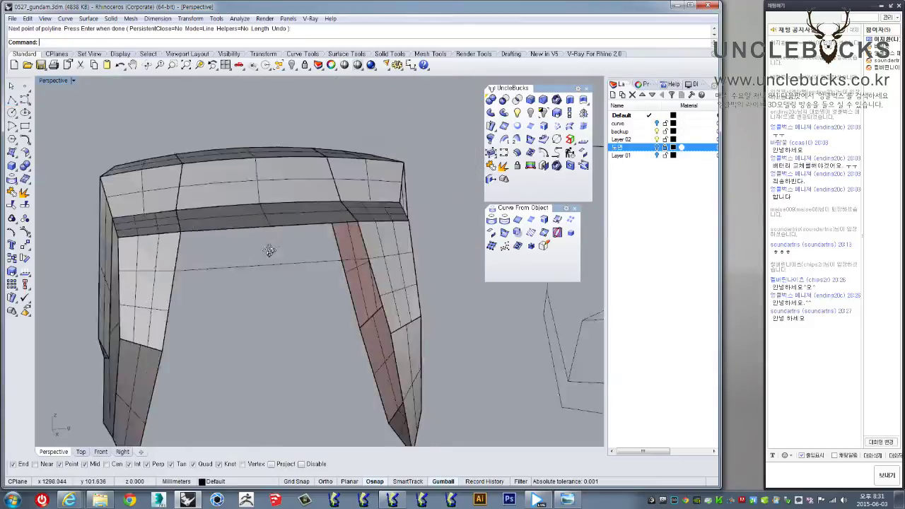
{"action": "scroll", "coordinate": [359, 275], "scroll_direction": "up", "scroll_amount": 3}
{"action": "mouse_move", "coordinate": [375, 319]}
{"action": "right_mouse_down"}
{"action": "mouse_move", "coordinate": [314, 331]}
{"action": "mouse_move", "coordinate": [61, 207]}
{"action": "right_mouse_up"}
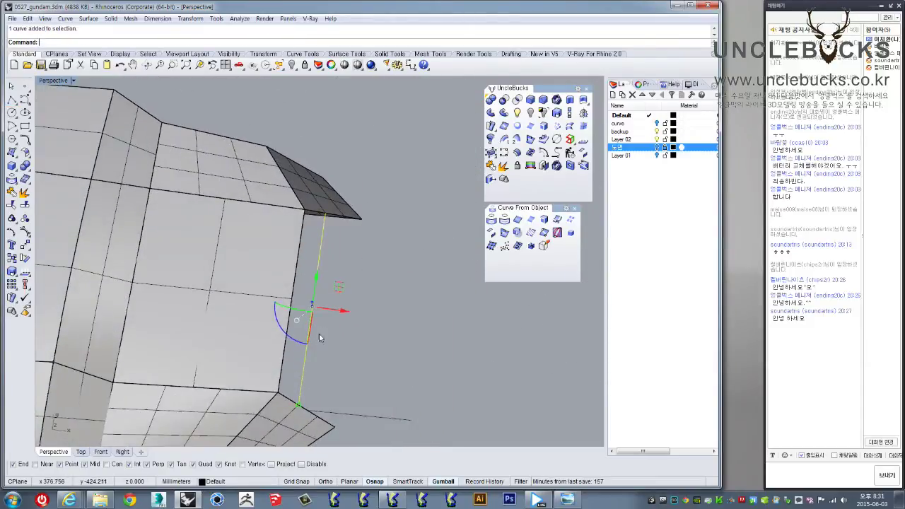
- Rebuild the line to 3 points at degree 2 and pull its middle point to bend it
{"action": "type", "text": "Rebuild"}
{"action": "key", "text": "Return"}
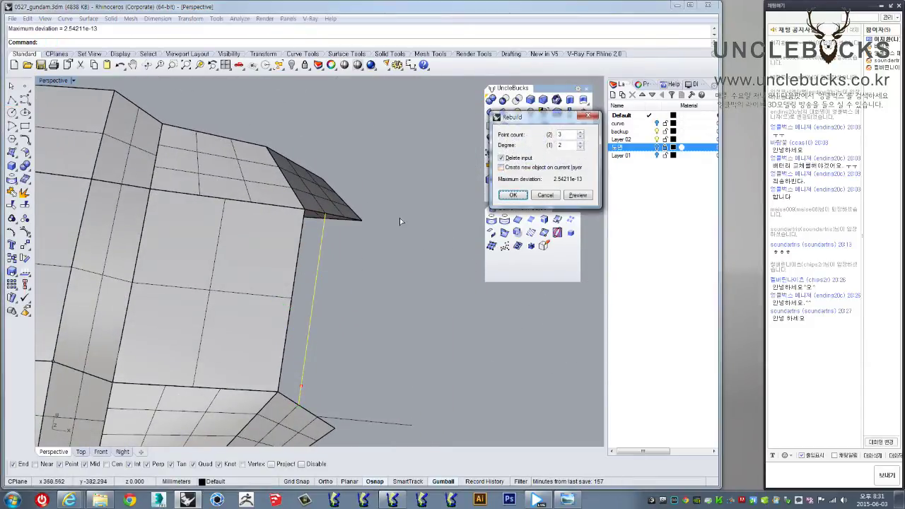
{"action": "left_click", "coordinate": [510, 196]}
{"action": "right_click_drag", "start_coordinate": [340, 212], "coordinate": [179, 210]}
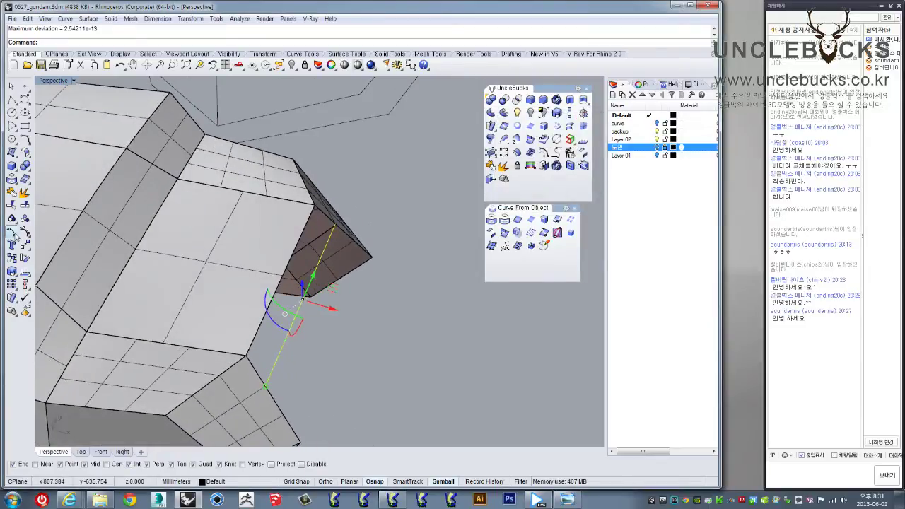
{"action": "right_click_drag", "start_coordinate": [322, 357], "coordinate": [345, 352]}
{"action": "left_click", "coordinate": [296, 301]}
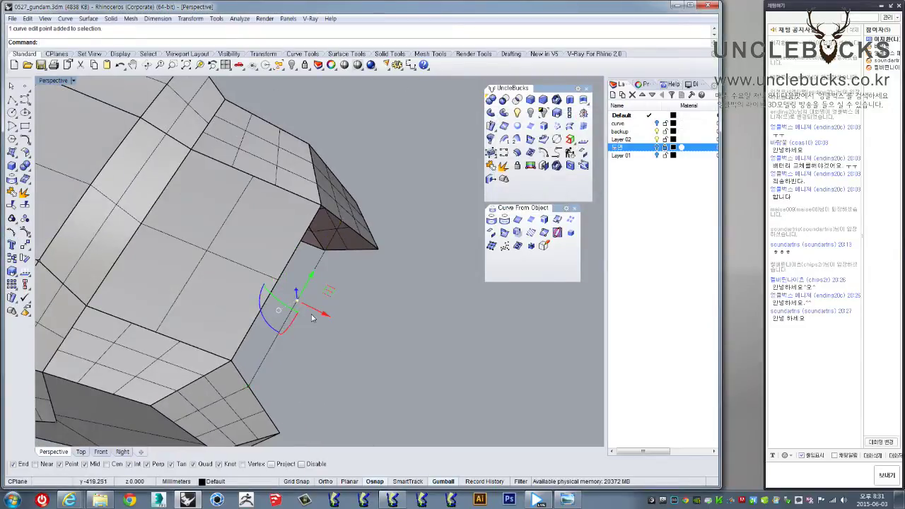
{"action": "left_click_drag", "start_coordinate": [318, 315], "coordinate": [322, 316]}
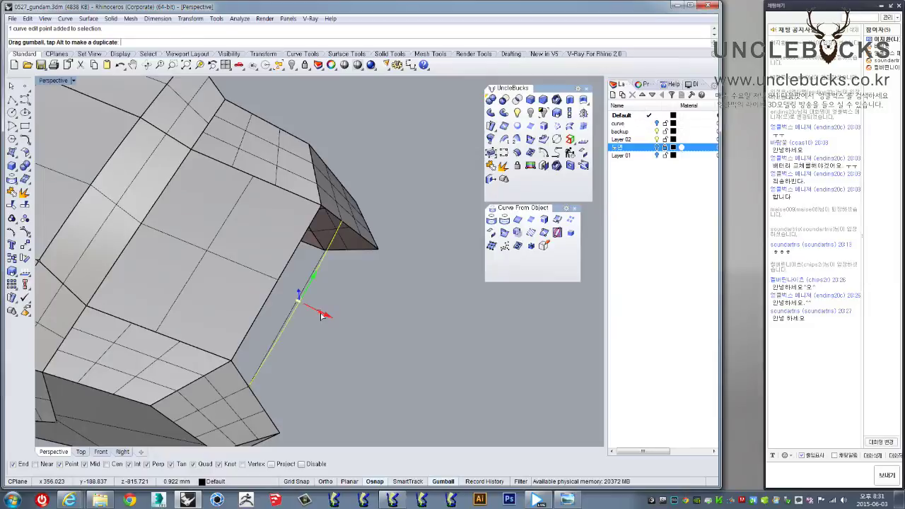
{"action": "mouse_move", "coordinate": [349, 339]}
{"action": "right_mouse_down"}
{"action": "mouse_move", "coordinate": [376, 250]}
{"action": "mouse_move", "coordinate": [398, 243]}
{"action": "mouse_move", "coordinate": [380, 273]}
{"action": "mouse_move", "coordinate": [288, 325]}
{"action": "right_mouse_up"}
- Draw a polyline across the arch's underside between the two block corners
{"action": "left_click", "coordinate": [295, 272]}
{"action": "right_click_drag", "start_coordinate": [295, 272], "coordinate": [580, 145]}
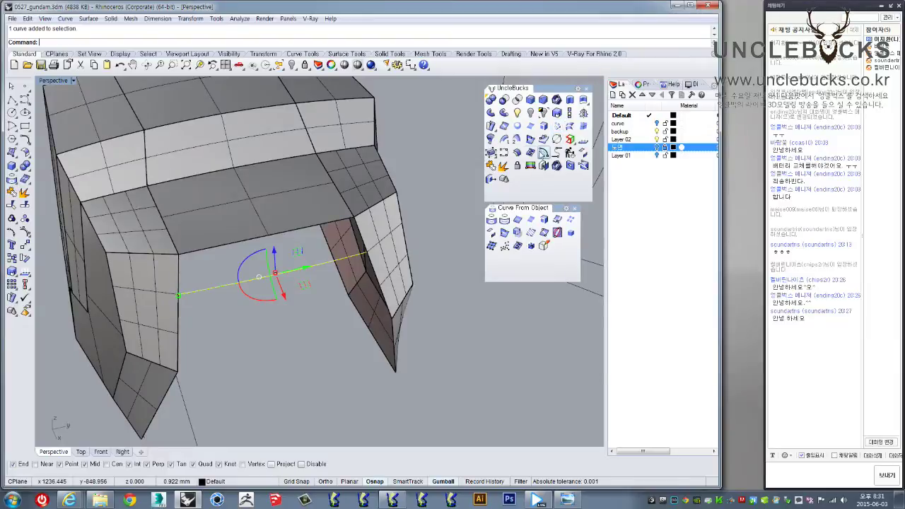
{"action": "left_click", "coordinate": [179, 280]}
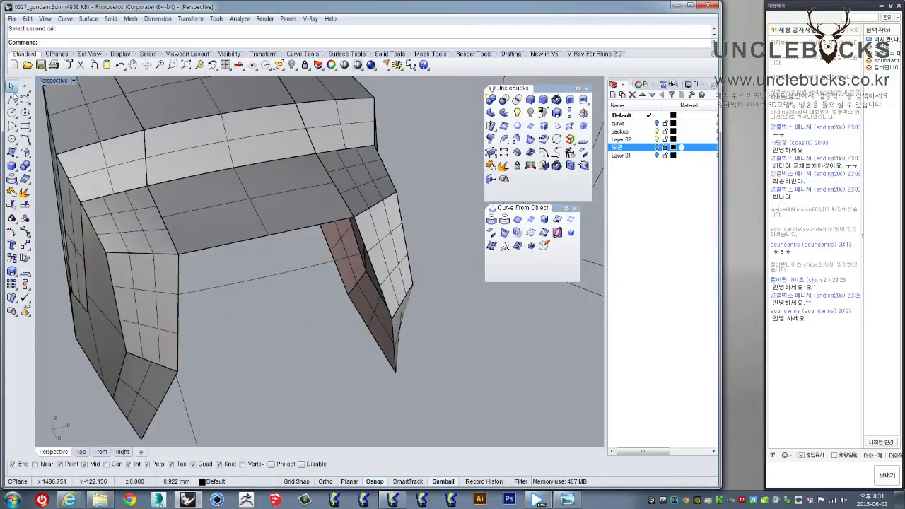
{"action": "left_click", "coordinate": [12, 100]}
{"action": "scroll", "coordinate": [186, 245], "scroll_direction": "up", "scroll_amount": 3}
{"action": "left_click", "coordinate": [171, 280]}
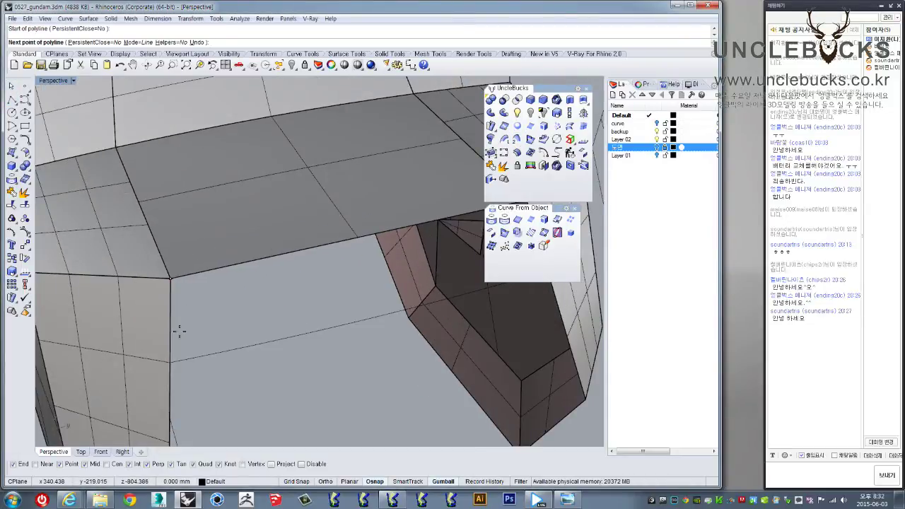
{"action": "right_click", "coordinate": [172, 361]}
{"action": "right_click_drag", "start_coordinate": [263, 340], "coordinate": [372, 286]}
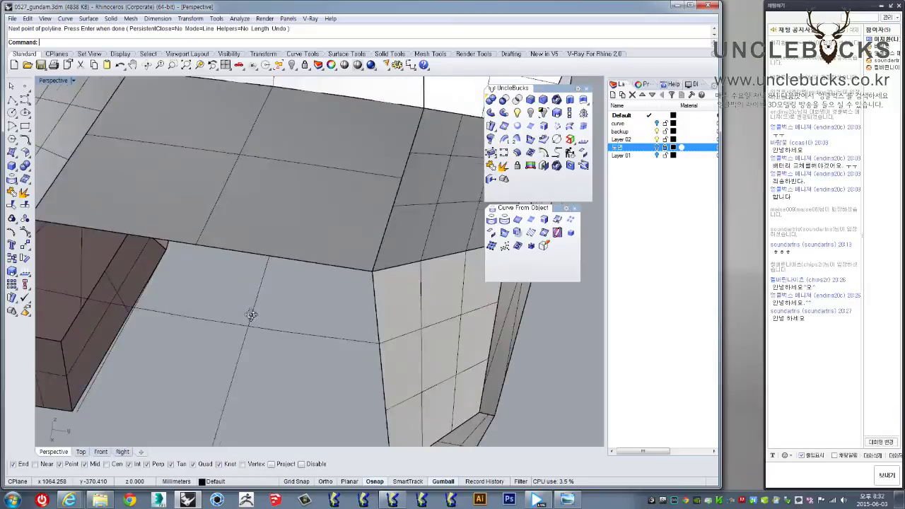
{"action": "left_click", "coordinate": [372, 278]}
{"action": "left_click", "coordinate": [375, 342]}
{"action": "right_click", "coordinate": [377, 338]}
{"action": "mouse_move", "coordinate": [378, 337]}
{"action": "right_mouse_down"}
{"action": "mouse_move", "coordinate": [329, 320]}
{"action": "mouse_move", "coordinate": [396, 304]}
{"action": "right_mouse_up"}
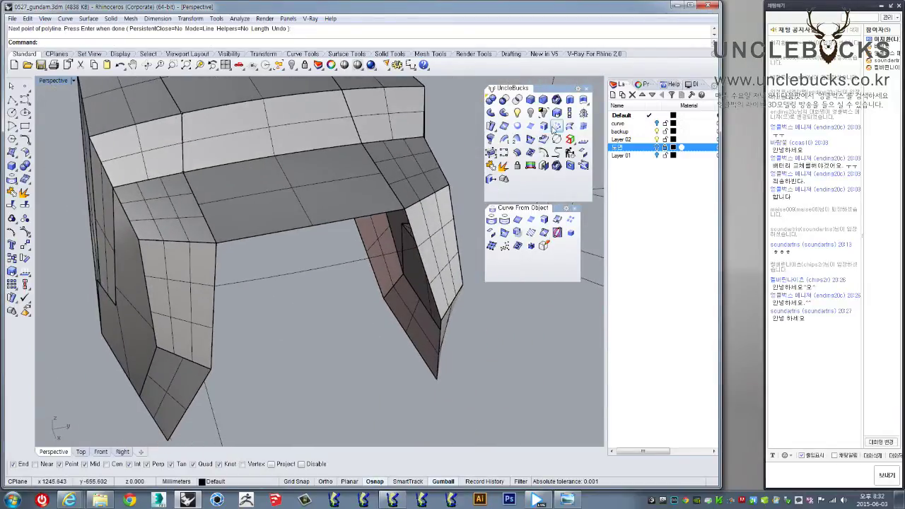
- Sweep2 a surface between the left and right block edges, using the new line as cross section
{"action": "left_click", "coordinate": [517, 139]}
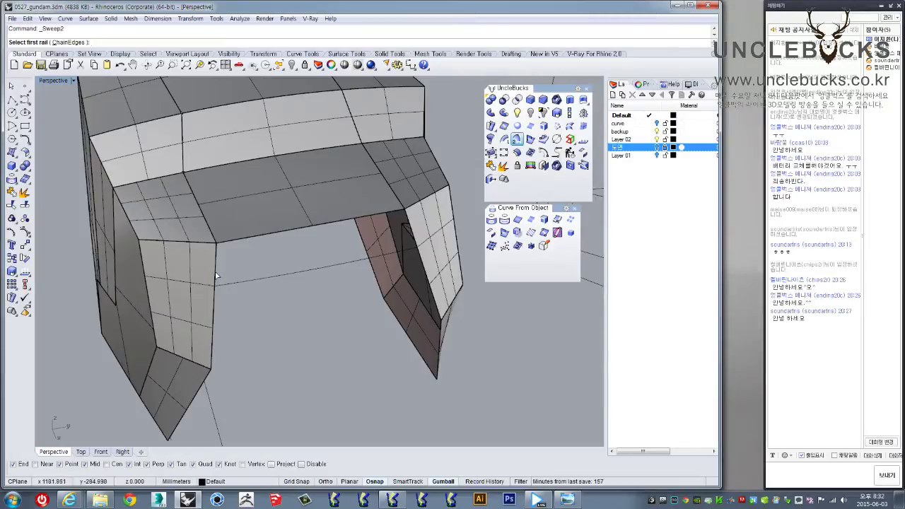
{"action": "left_click", "coordinate": [217, 276]}
{"action": "left_click", "coordinate": [398, 300]}
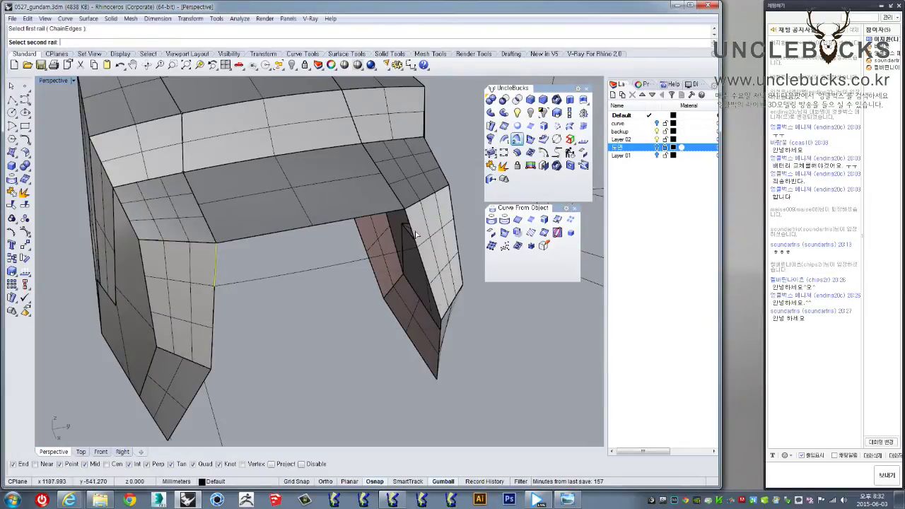
{"action": "right_click_drag", "start_coordinate": [418, 236], "coordinate": [327, 270]}
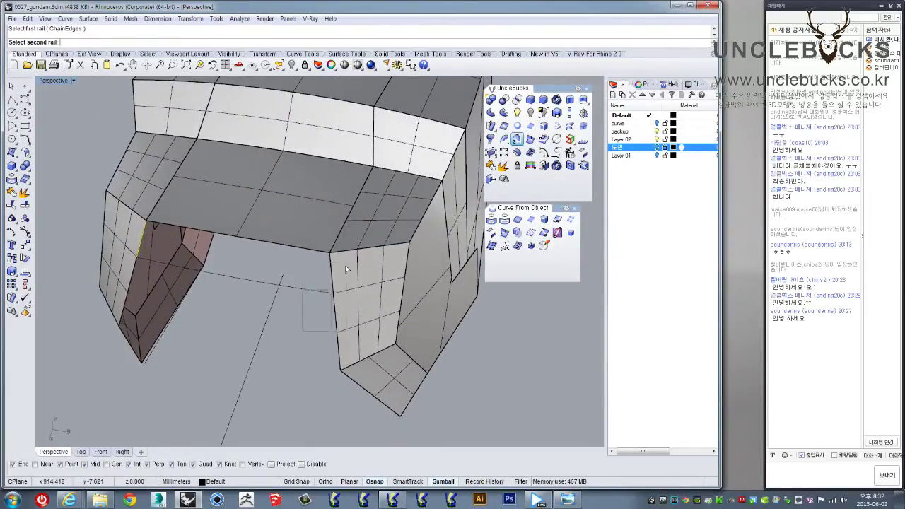
{"action": "right_click_drag", "start_coordinate": [352, 246], "coordinate": [314, 290]}
{"action": "left_click", "coordinate": [396, 290]}
{"action": "left_click", "coordinate": [397, 291]}
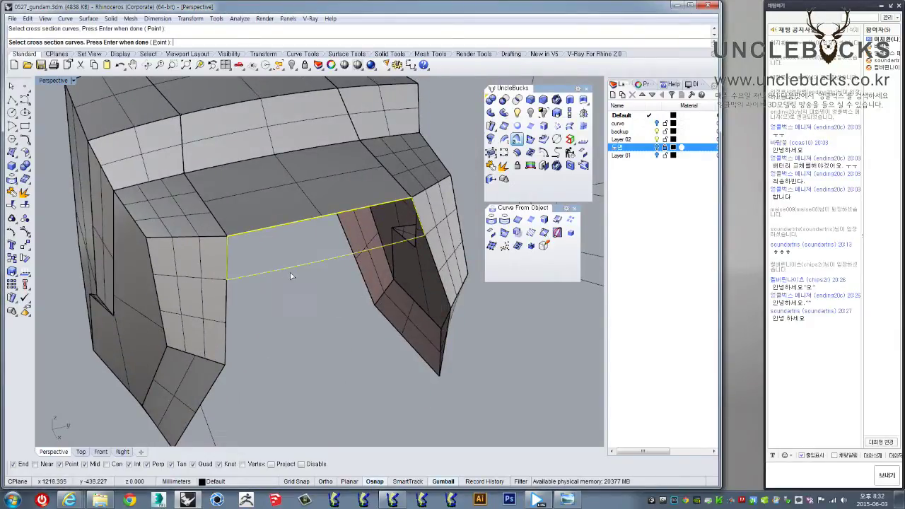
{"action": "right_click", "coordinate": [315, 298]}
{"action": "right_click_drag", "start_coordinate": [336, 278], "coordinate": [565, 281]}
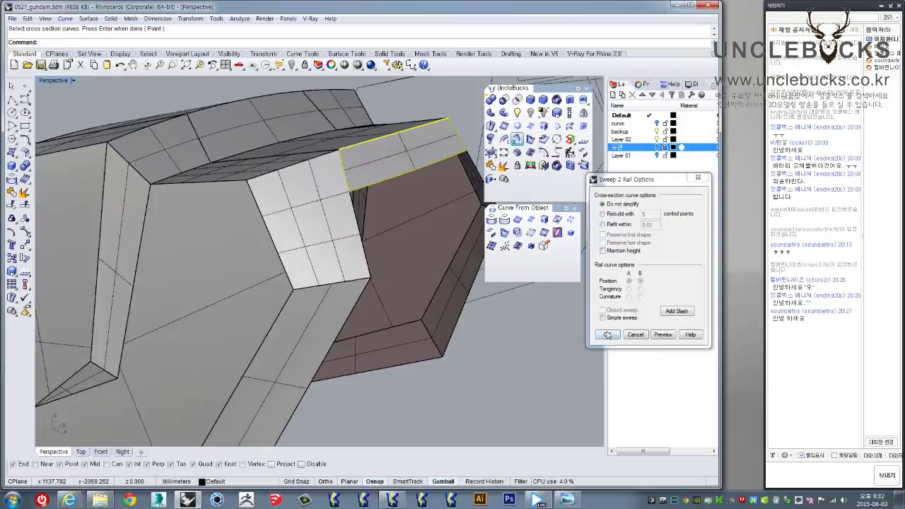
{"action": "left_click", "coordinate": [607, 335]}
{"action": "mouse_move", "coordinate": [509, 314]}
{"action": "right_mouse_down"}
{"action": "mouse_move", "coordinate": [258, 249]}
{"action": "mouse_move", "coordinate": [383, 236]}
{"action": "mouse_move", "coordinate": [153, 285]}
{"action": "mouse_move", "coordinate": [202, 245]}
{"action": "right_mouse_up"}
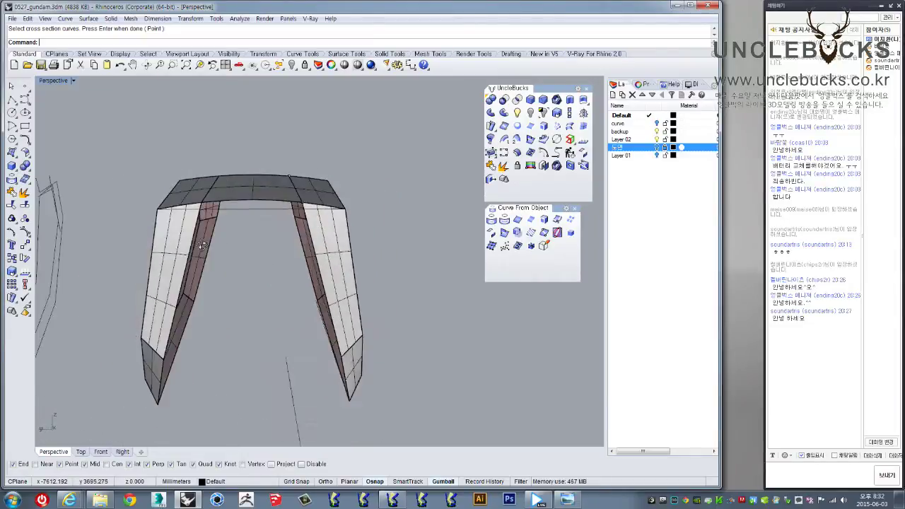
- Delete the unwanted extra piece near the shoulder
{"action": "right_click_drag", "start_coordinate": [202, 245], "coordinate": [282, 195]}
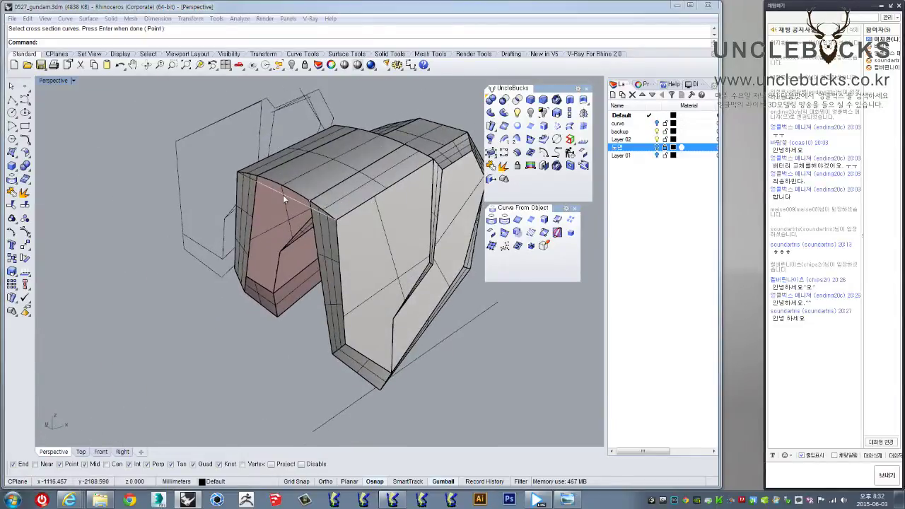
{"action": "key", "text": "Escape"}
{"action": "key", "text": "Delete"}
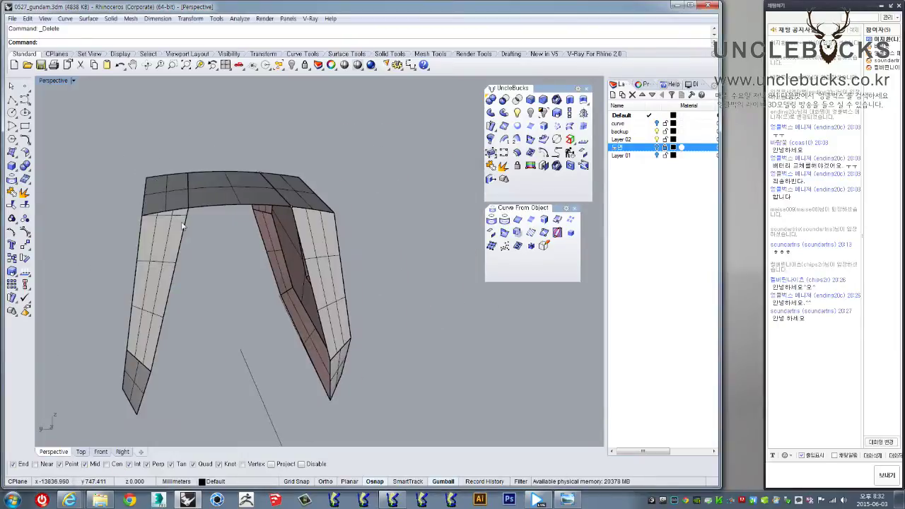
- Window-select the arch pieces and join them into one polysurface with Ctrl+J
{"action": "right_click_drag", "start_coordinate": [140, 202], "coordinate": [123, 205]}
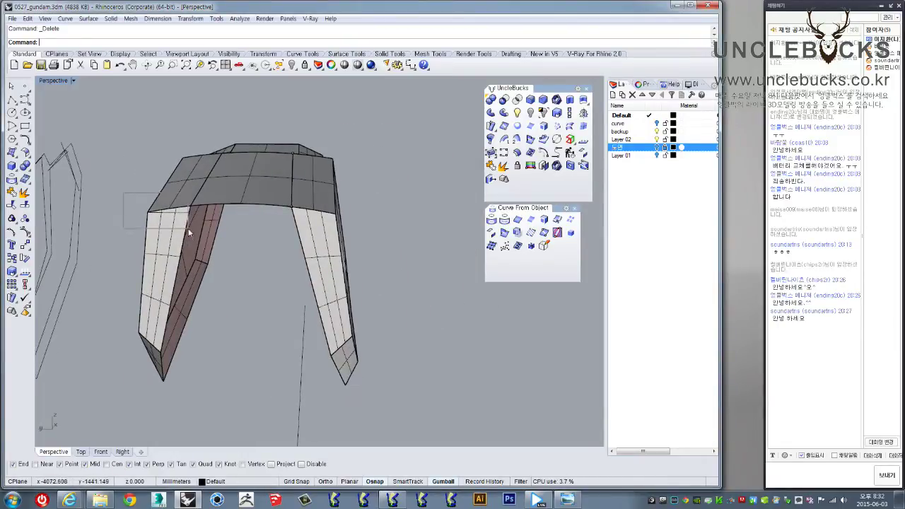
{"action": "scroll", "coordinate": [200, 235], "scroll_direction": "up", "scroll_amount": 2}
{"action": "scroll", "coordinate": [201, 189], "scroll_direction": "up", "scroll_amount": 2}
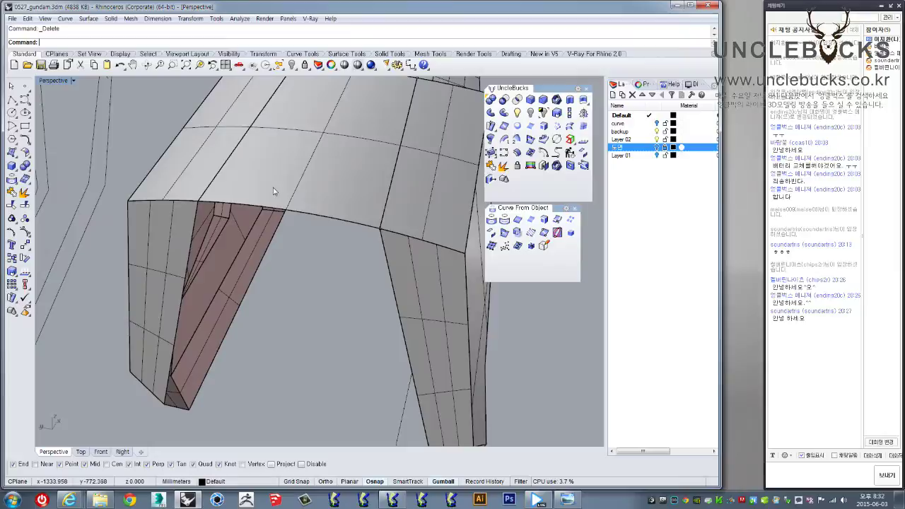
{"action": "right_click_drag", "start_coordinate": [274, 193], "coordinate": [133, 182]}
{"action": "scroll", "coordinate": [133, 182], "scroll_direction": "down", "scroll_amount": 5}
{"action": "right_click_drag", "start_coordinate": [262, 244], "coordinate": [297, 233]}
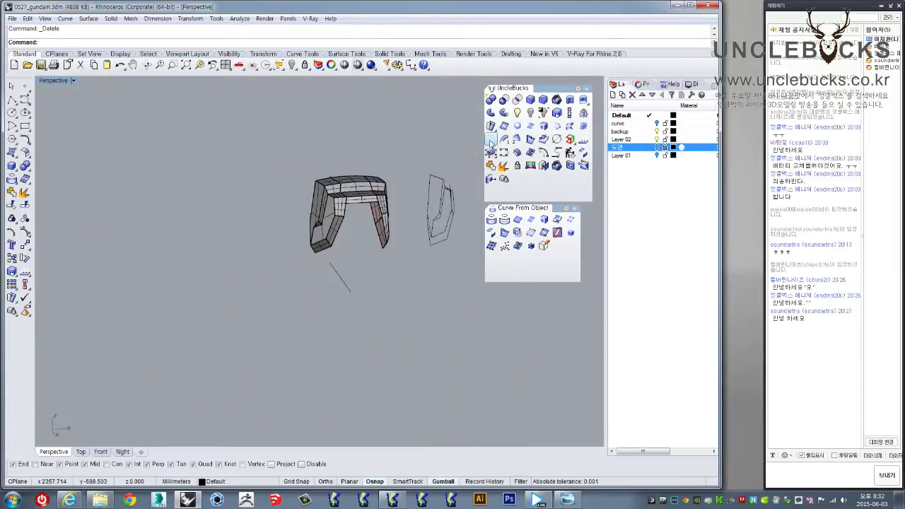
{"action": "scroll", "coordinate": [414, 180], "scroll_direction": "up", "scroll_amount": 3}
{"action": "right_click_drag", "start_coordinate": [414, 180], "coordinate": [218, 161]}
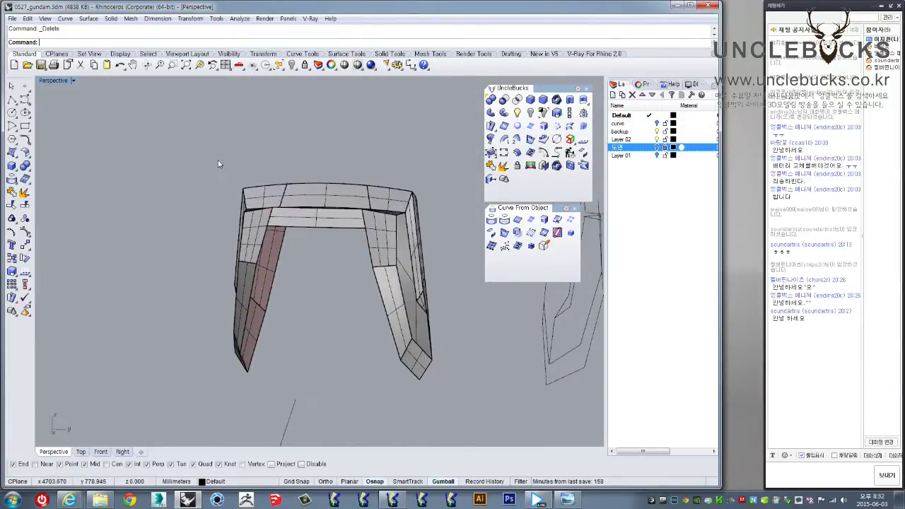
{"action": "left_click_drag", "start_coordinate": [200, 198], "coordinate": [415, 372]}
{"action": "mouse_move", "coordinate": [415, 372]}
{"action": "right_mouse_down"}
{"action": "mouse_move", "coordinate": [406, 263]}
{"action": "mouse_move", "coordinate": [304, 263]}
{"action": "mouse_move", "coordinate": [338, 303]}
{"action": "right_mouse_up"}
{"action": "key", "text": "ctrl+j"}
{"action": "left_click", "coordinate": [237, 215]}
{"action": "mouse_move", "coordinate": [237, 216]}
{"action": "right_mouse_down"}
{"action": "mouse_move", "coordinate": [288, 253]}
{"action": "mouse_move", "coordinate": [259, 262]}
{"action": "right_mouse_up"}
{"action": "scroll", "coordinate": [195, 226], "scroll_direction": "up", "scroll_amount": 3}
{"action": "key", "text": "Escape"}
{"action": "mouse_move", "coordinate": [195, 222]}
{"action": "right_mouse_down"}
{"action": "mouse_move", "coordinate": [167, 199]}
{"action": "mouse_move", "coordinate": [150, 258]}
{"action": "mouse_move", "coordinate": [186, 216]}
{"action": "right_mouse_up"}
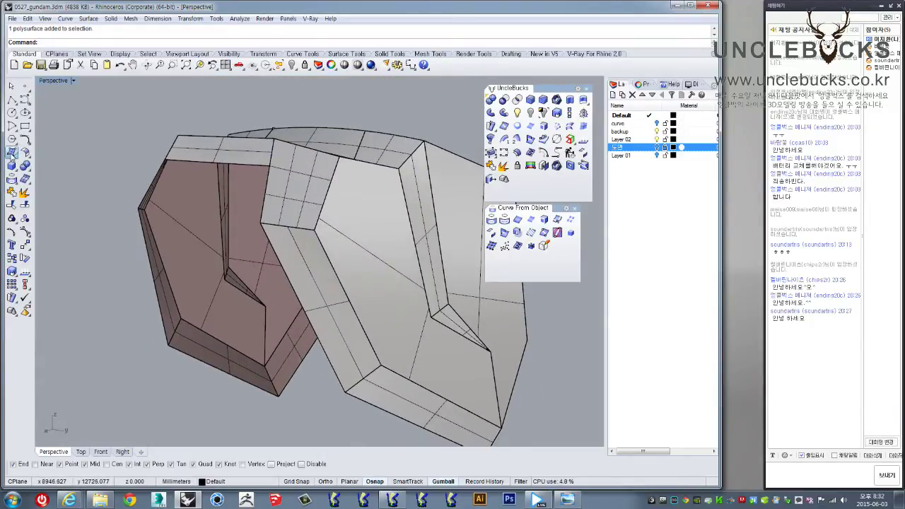
- Create a four-corner patch surface on one arch leg's open face
{"action": "right_click_drag", "start_coordinate": [174, 355], "coordinate": [184, 387]}
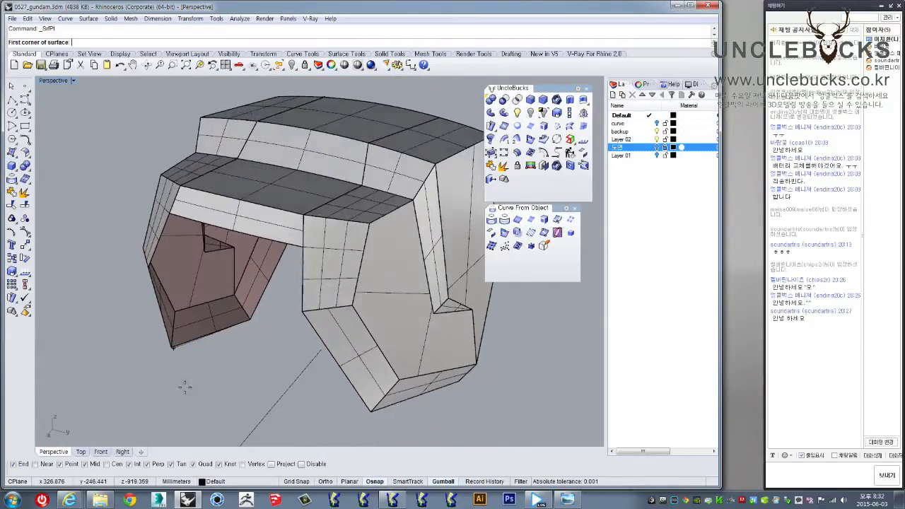
{"action": "key", "text": "Escape"}
{"action": "right_click_drag", "start_coordinate": [205, 351], "coordinate": [176, 357]}
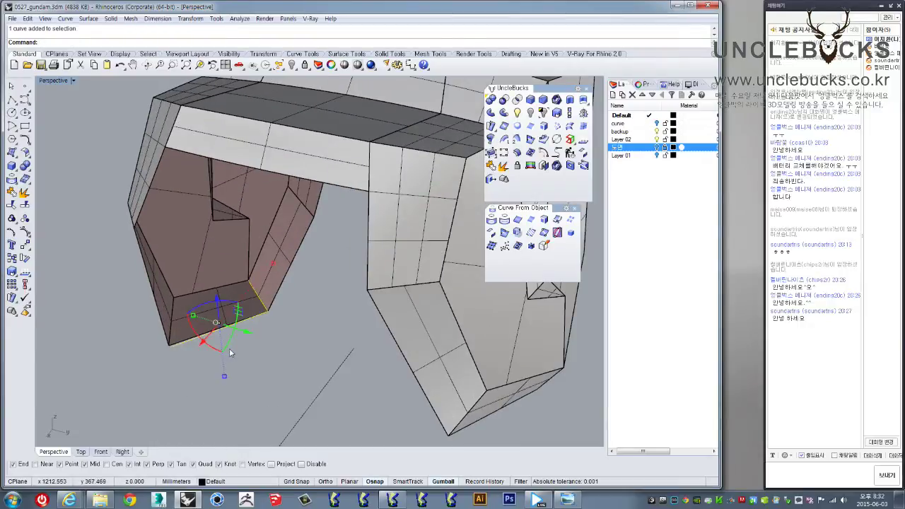
{"action": "right_click_drag", "start_coordinate": [234, 336], "coordinate": [224, 312]}
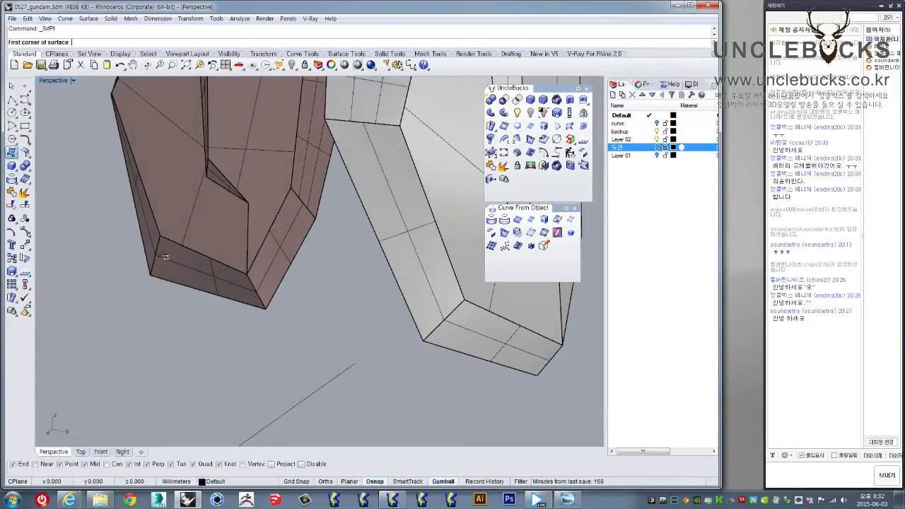
{"action": "mouse_move", "coordinate": [149, 251]}
{"action": "right_mouse_down"}
{"action": "mouse_move", "coordinate": [147, 203]}
{"action": "mouse_move", "coordinate": [242, 359]}
{"action": "mouse_move", "coordinate": [256, 337]}
{"action": "mouse_move", "coordinate": [277, 378]}
{"action": "mouse_move", "coordinate": [314, 329]}
{"action": "right_mouse_up"}
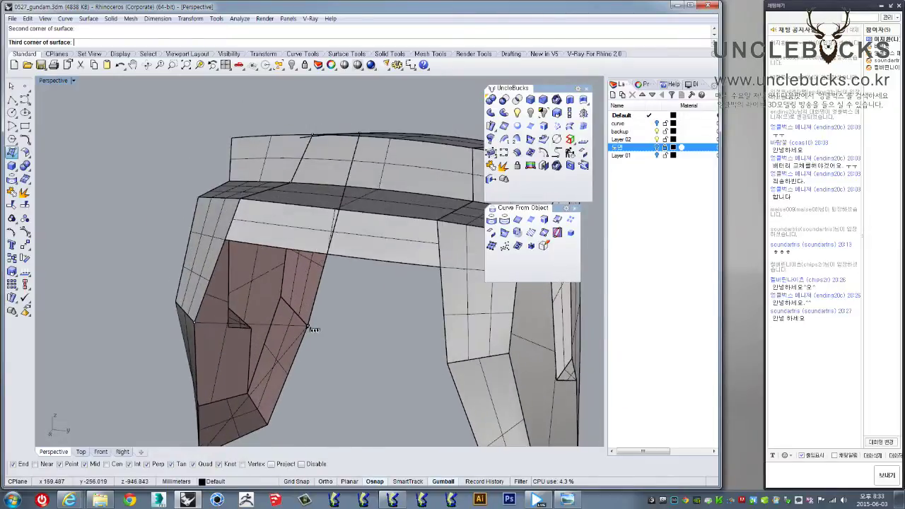
{"action": "left_click", "coordinate": [310, 328]}
{"action": "right_click_drag", "start_coordinate": [294, 375], "coordinate": [306, 361]}
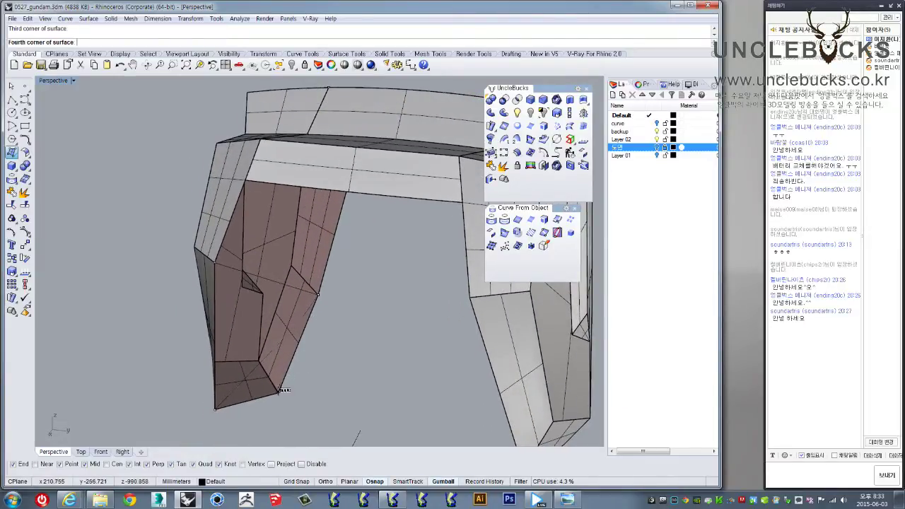
{"action": "left_click", "coordinate": [285, 393]}
{"action": "scroll", "coordinate": [285, 393], "scroll_direction": "up", "scroll_amount": 3}
{"action": "right_click_drag", "start_coordinate": [296, 236], "coordinate": [314, 307]}
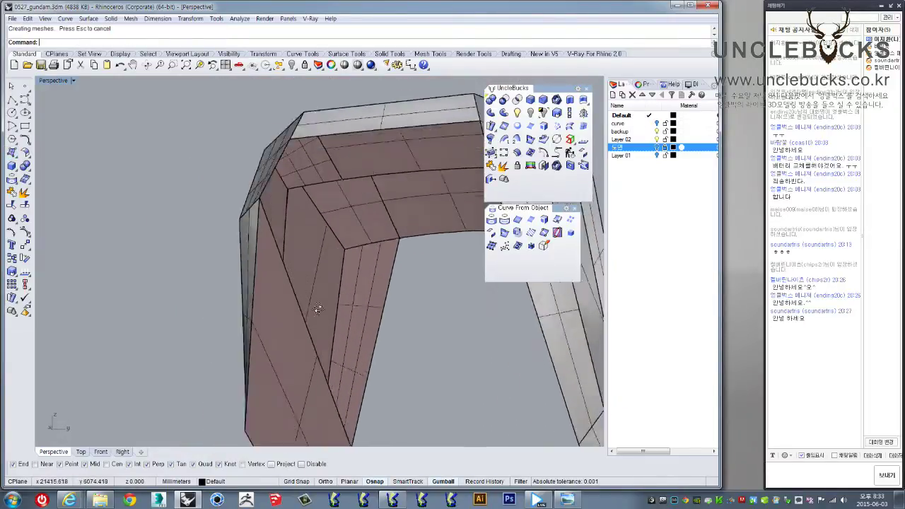
{"action": "scroll", "coordinate": [313, 307], "scroll_direction": "up", "scroll_amount": 3}
- Create a second corner-point patch on the arm block's inner side and select it
{"action": "left_click", "coordinate": [172, 228]}
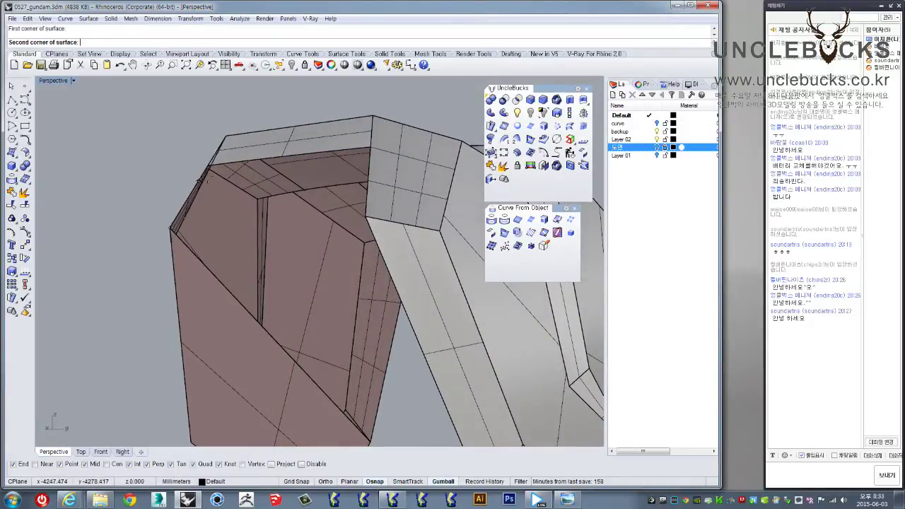
{"action": "right_click_drag", "start_coordinate": [281, 240], "coordinate": [307, 261]}
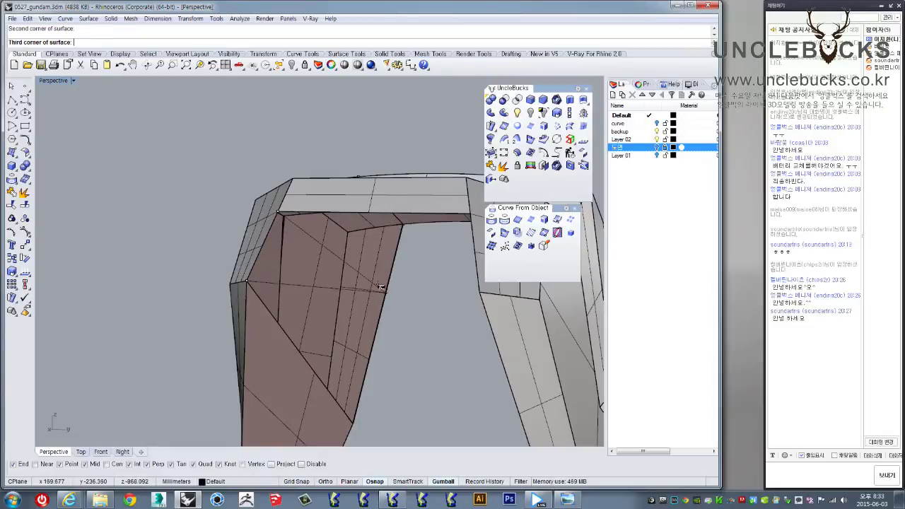
{"action": "left_click", "coordinate": [359, 418]}
{"action": "mouse_move", "coordinate": [340, 358]}
{"action": "right_mouse_down"}
{"action": "mouse_move", "coordinate": [329, 323]}
{"action": "mouse_move", "coordinate": [307, 297]}
{"action": "mouse_move", "coordinate": [138, 133]}
{"action": "mouse_move", "coordinate": [250, 200]}
{"action": "mouse_move", "coordinate": [245, 166]}
{"action": "mouse_move", "coordinate": [269, 147]}
{"action": "mouse_move", "coordinate": [279, 204]}
{"action": "mouse_move", "coordinate": [248, 227]}
{"action": "mouse_move", "coordinate": [69, 102]}
{"action": "right_mouse_up"}
{"action": "left_click", "coordinate": [307, 298]}
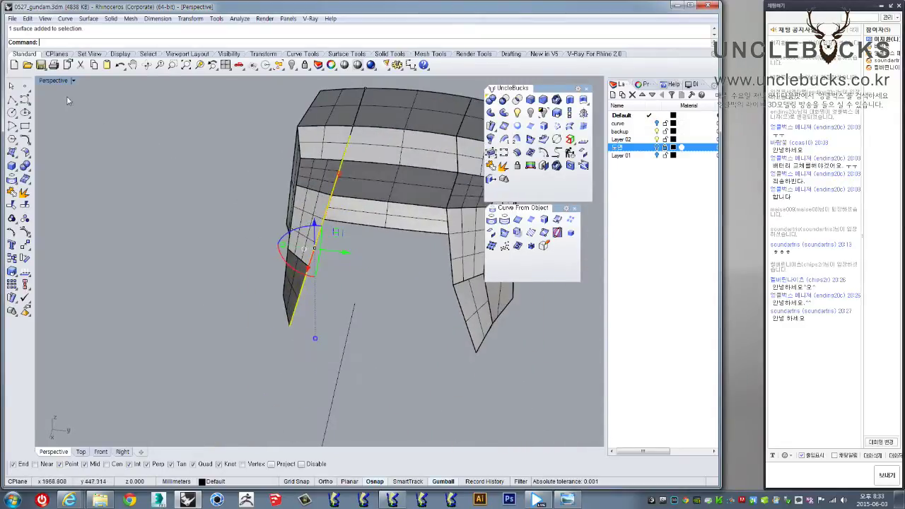
- Mirror the side patch in Top view onto the opposite arch leg
{"action": "key", "text": "ctrl+F1"}
{"action": "left_click", "coordinate": [583, 115]}
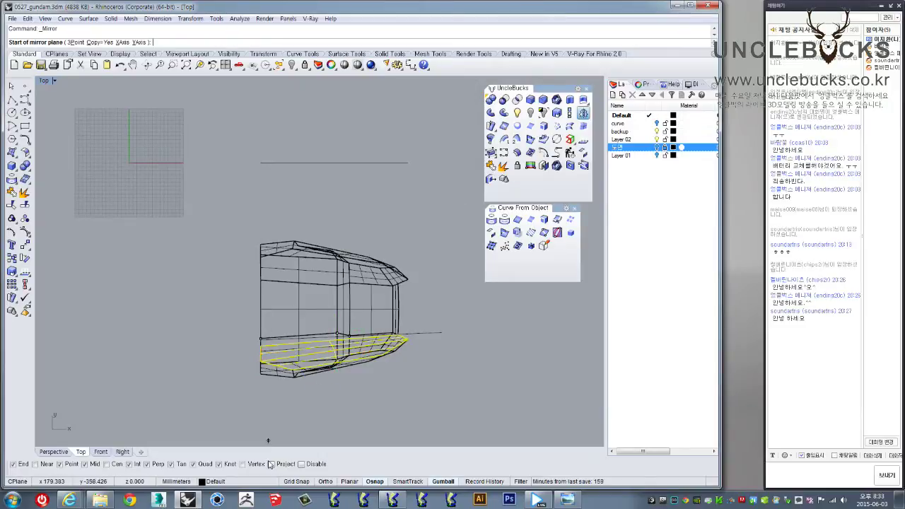
{"action": "left_click", "coordinate": [258, 311]}
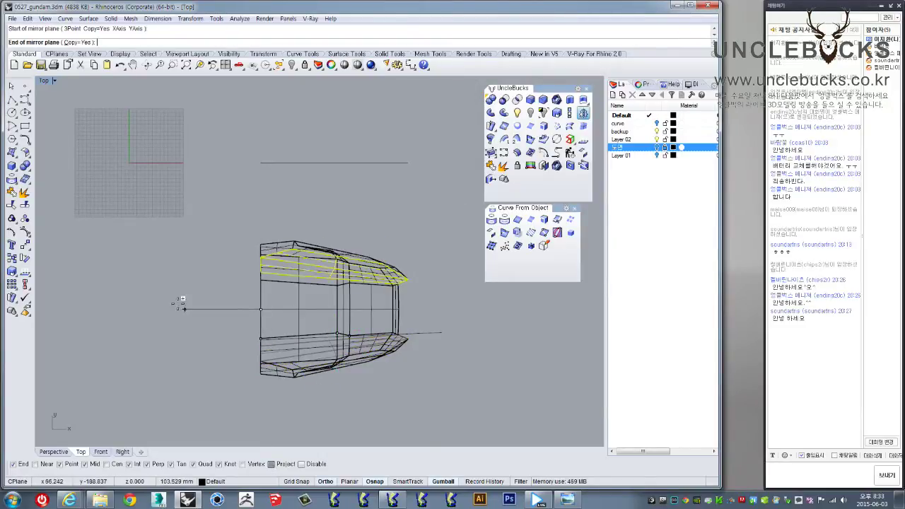
{"action": "left_click", "coordinate": [172, 309]}
{"action": "double_click", "coordinate": [44, 81]}
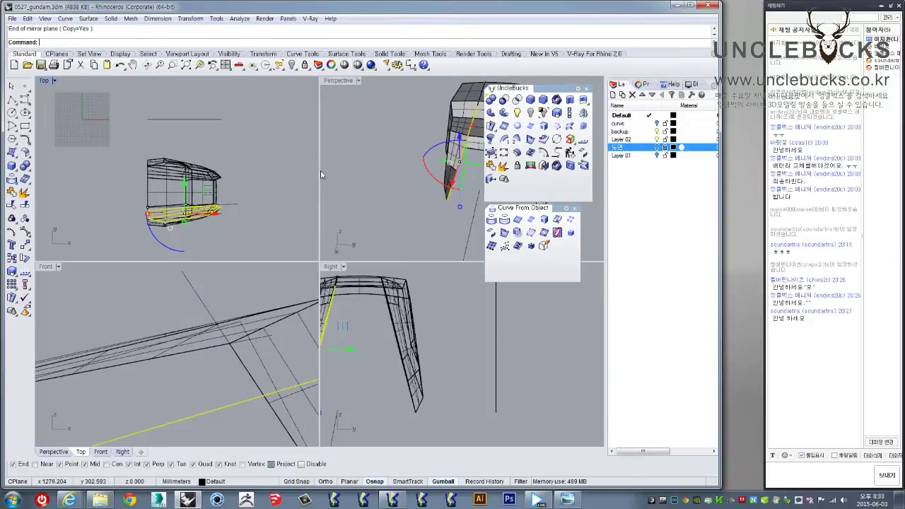
{"action": "double_click", "coordinate": [338, 81]}
{"action": "mouse_move", "coordinate": [336, 221]}
{"action": "right_mouse_down"}
{"action": "mouse_move", "coordinate": [308, 265]}
{"action": "mouse_move", "coordinate": [307, 214]}
{"action": "right_mouse_up"}
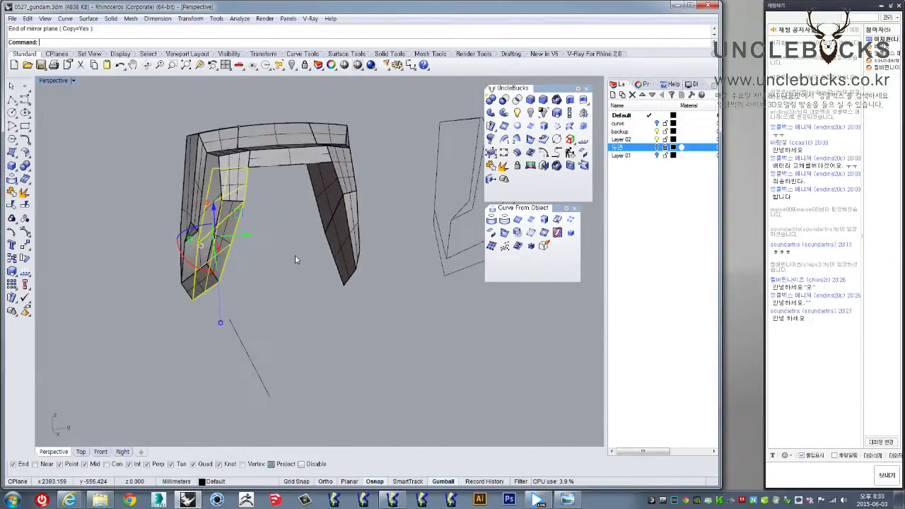
- Window-select the whole arch with both patches and join them together
{"action": "left_click", "coordinate": [326, 216], "text": "shift"}
{"action": "right_click_drag", "start_coordinate": [326, 216], "coordinate": [345, 209]}
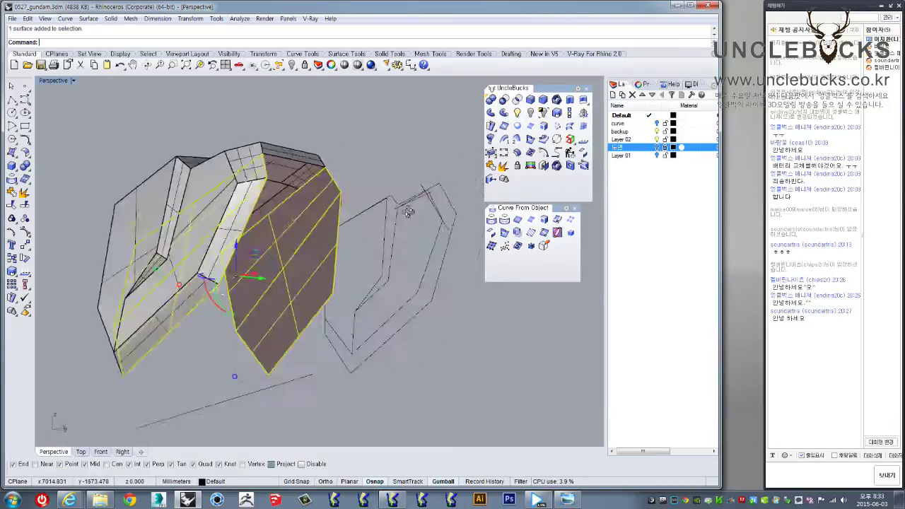
{"action": "scroll", "coordinate": [345, 209], "scroll_direction": "up", "scroll_amount": 3}
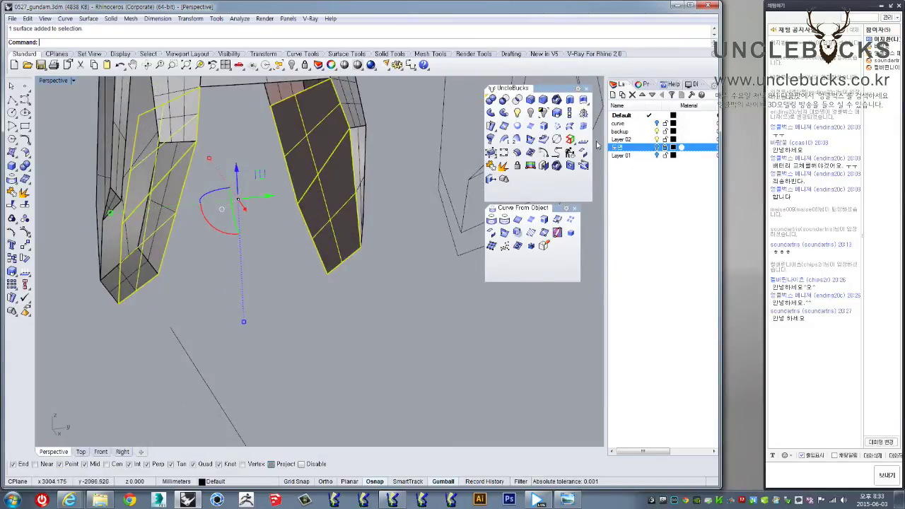
{"action": "scroll", "coordinate": [281, 168], "scroll_direction": "down", "scroll_amount": 5}
{"action": "right_click_drag", "start_coordinate": [281, 167], "coordinate": [304, 244]}
{"action": "left_click", "coordinate": [307, 263]}
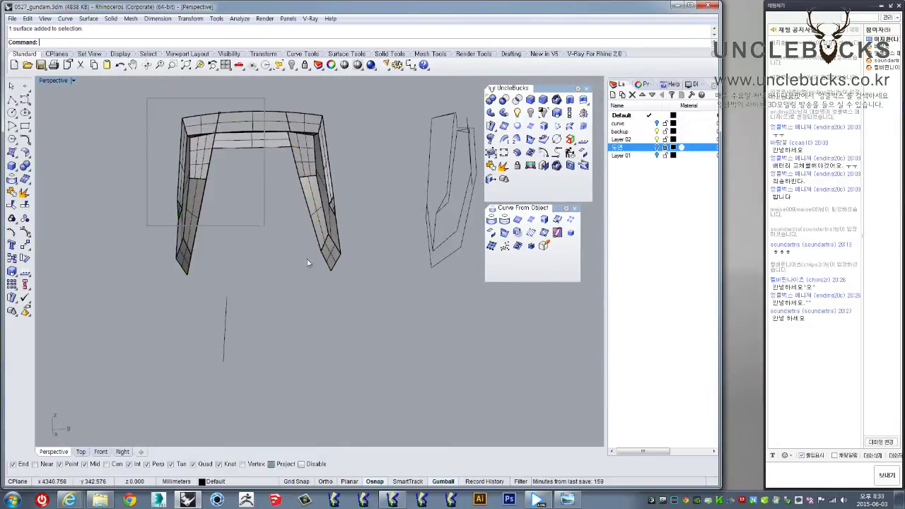
{"action": "left_click_drag", "start_coordinate": [308, 263], "coordinate": [364, 299]}
{"action": "mouse_move", "coordinate": [363, 299]}
{"action": "right_mouse_down"}
{"action": "mouse_move", "coordinate": [425, 173]}
{"action": "mouse_move", "coordinate": [302, 160]}
{"action": "mouse_move", "coordinate": [419, 168]}
{"action": "right_mouse_up"}
{"action": "scroll", "coordinate": [293, 188], "scroll_direction": "up", "scroll_amount": 2}
{"action": "mouse_move", "coordinate": [283, 272]}
{"action": "right_mouse_down"}
{"action": "mouse_move", "coordinate": [302, 232]}
{"action": "mouse_move", "coordinate": [304, 244]}
{"action": "right_mouse_up"}
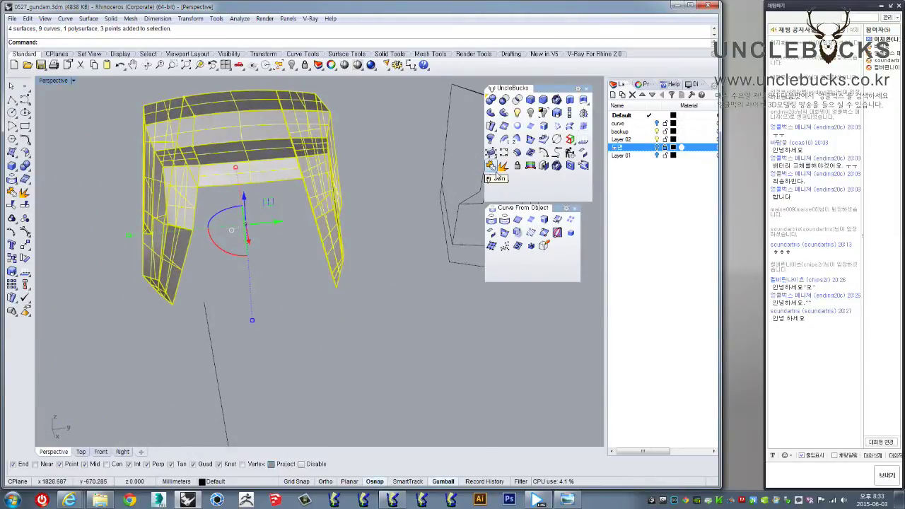
{"action": "left_click", "coordinate": [491, 178]}
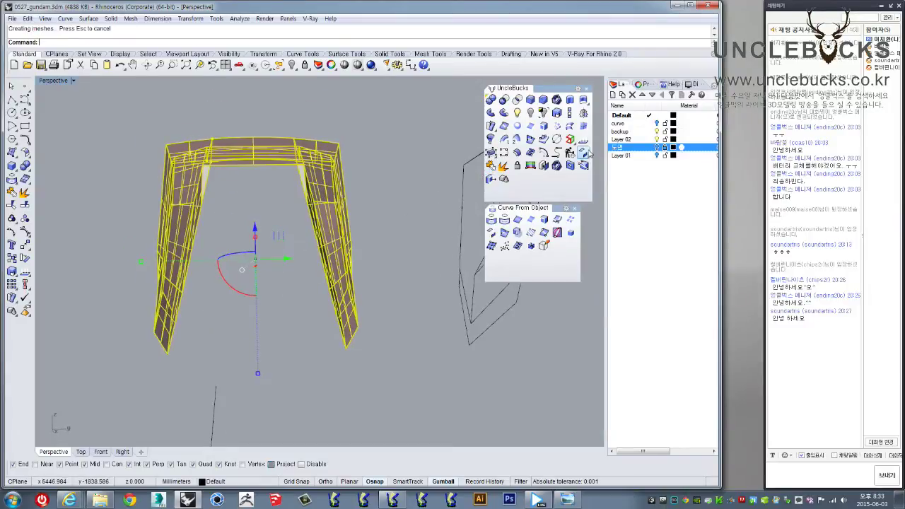
- Run Dir to check the arch's surface normals and flip them outward
{"action": "left_click", "coordinate": [583, 139]}
{"action": "right_click", "coordinate": [354, 177]}
{"action": "mouse_move", "coordinate": [263, 232]}
{"action": "right_mouse_down"}
{"action": "mouse_move", "coordinate": [246, 234]}
{"action": "mouse_move", "coordinate": [222, 288]}
{"action": "mouse_move", "coordinate": [385, 279]}
{"action": "mouse_move", "coordinate": [343, 307]}
{"action": "mouse_move", "coordinate": [183, 252]}
{"action": "right_mouse_up"}
{"action": "scroll", "coordinate": [221, 289], "scroll_direction": "up", "scroll_amount": 5}
{"action": "scroll", "coordinate": [198, 275], "scroll_direction": "down", "scroll_amount": 3}
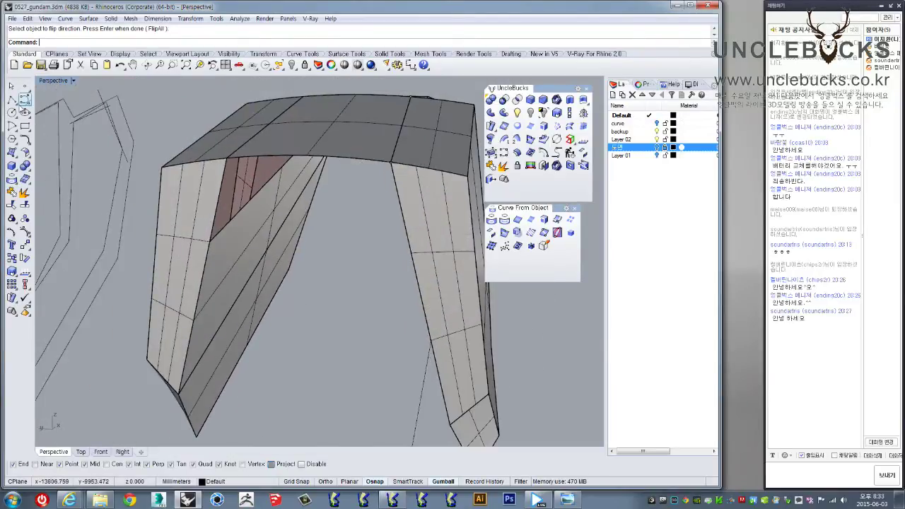
{"action": "left_click", "coordinate": [11, 100]}
- Draw a straight two-point polyline across the gap between the two arm blocks, then select it
{"action": "right_click_drag", "start_coordinate": [228, 252], "coordinate": [295, 408]}
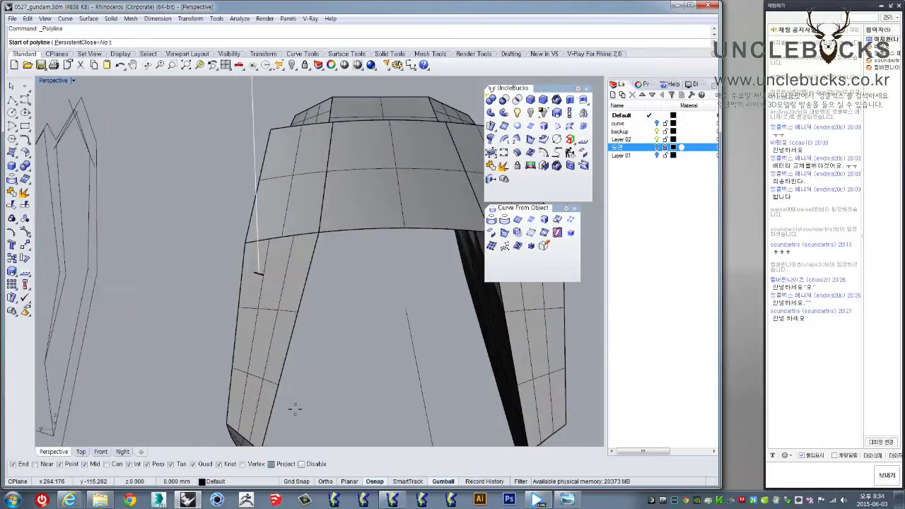
{"action": "left_click", "coordinate": [300, 312]}
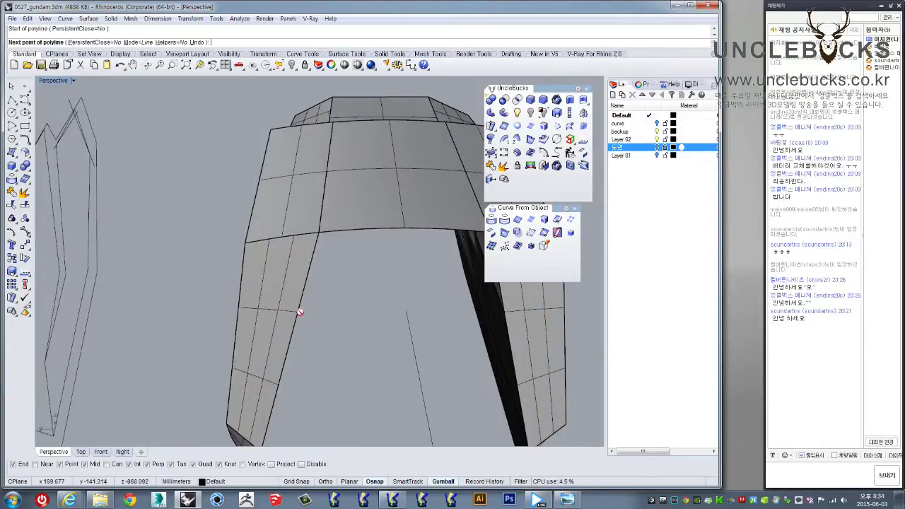
{"action": "right_click_drag", "start_coordinate": [300, 311], "coordinate": [288, 293]}
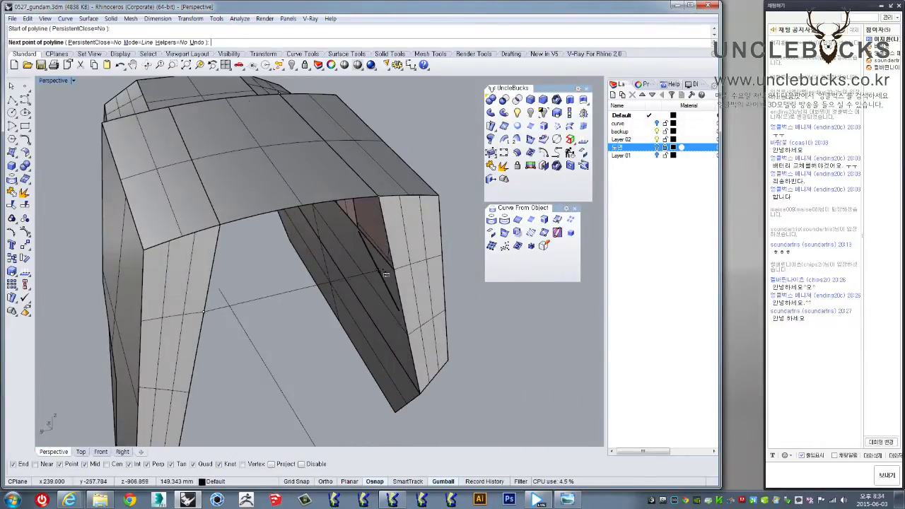
{"action": "left_click", "coordinate": [390, 269]}
{"action": "right_click", "coordinate": [390, 269]}
{"action": "mouse_move", "coordinate": [363, 291]}
{"action": "right_mouse_down"}
{"action": "mouse_move", "coordinate": [313, 304]}
{"action": "mouse_move", "coordinate": [223, 212]}
{"action": "mouse_move", "coordinate": [215, 160]}
{"action": "mouse_move", "coordinate": [253, 214]}
{"action": "mouse_move", "coordinate": [191, 290]}
{"action": "mouse_move", "coordinate": [202, 375]}
{"action": "mouse_move", "coordinate": [244, 156]}
{"action": "mouse_move", "coordinate": [237, 222]}
{"action": "mouse_move", "coordinate": [224, 136]}
{"action": "mouse_move", "coordinate": [233, 99]}
{"action": "right_mouse_up"}
{"action": "left_click", "coordinate": [222, 222]}
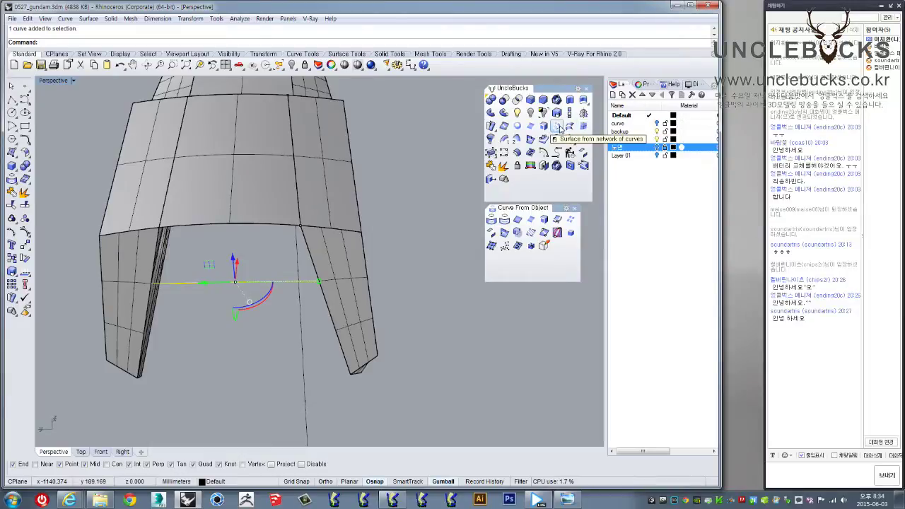
{"action": "mouse_move", "coordinate": [234, 283]}
{"action": "right_mouse_down"}
{"action": "mouse_move", "coordinate": [285, 273]}
{"action": "mouse_move", "coordinate": [320, 246]}
{"action": "mouse_move", "coordinate": [302, 314]}
{"action": "mouse_move", "coordinate": [344, 295]}
{"action": "mouse_move", "coordinate": [485, 177]}
{"action": "right_mouse_up"}
{"action": "scroll", "coordinate": [285, 273], "scroll_direction": "up", "scroll_amount": 3}
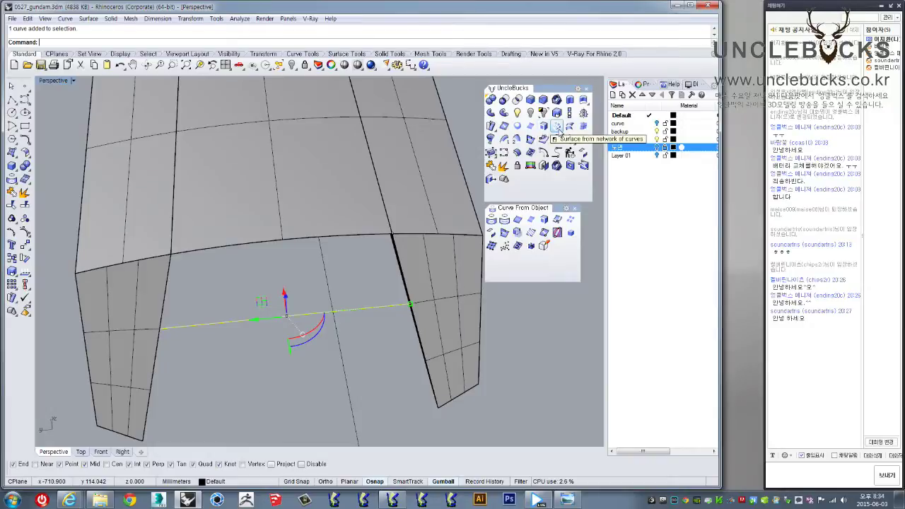
{"action": "left_click", "coordinate": [517, 139]}
{"action": "mouse_move", "coordinate": [338, 290]}
{"action": "right_mouse_down"}
{"action": "mouse_move", "coordinate": [201, 302]}
{"action": "mouse_move", "coordinate": [182, 323]}
{"action": "right_mouse_up"}
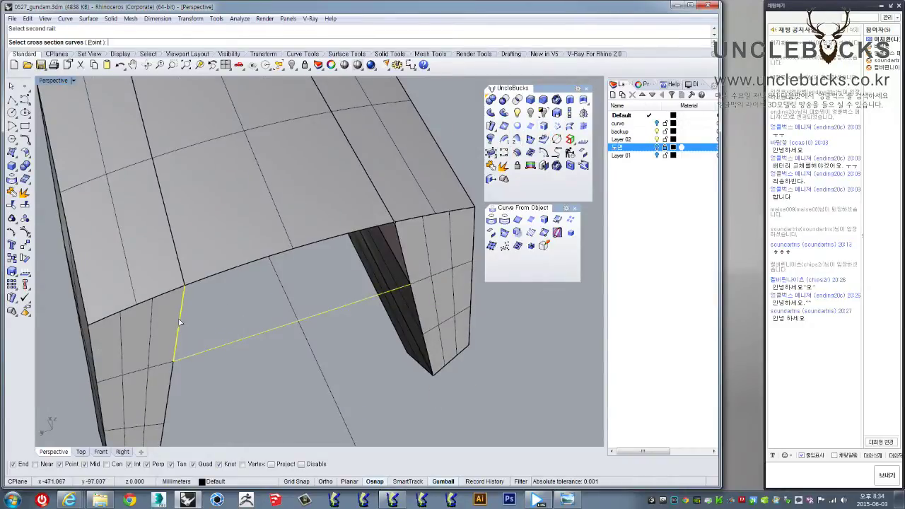
{"action": "right_click_drag", "start_coordinate": [281, 273], "coordinate": [362, 266]}
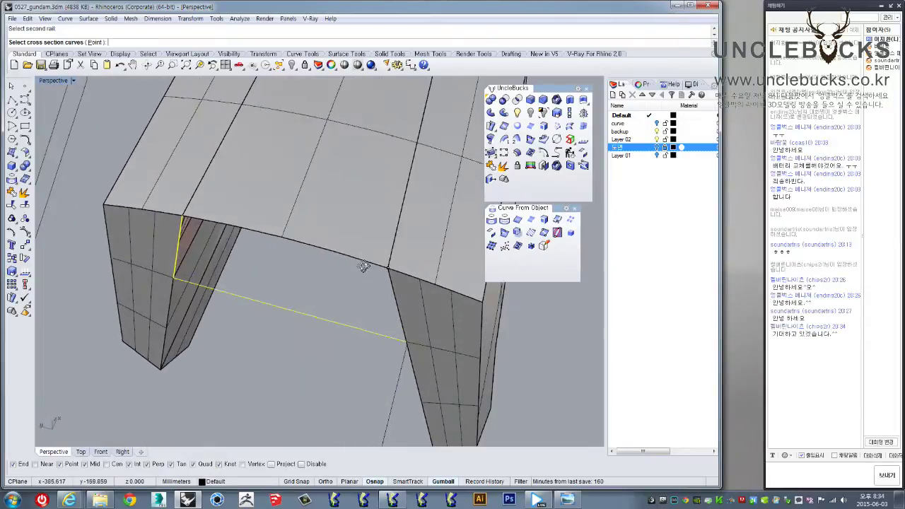
{"action": "right_click_drag", "start_coordinate": [253, 340], "coordinate": [332, 297]}
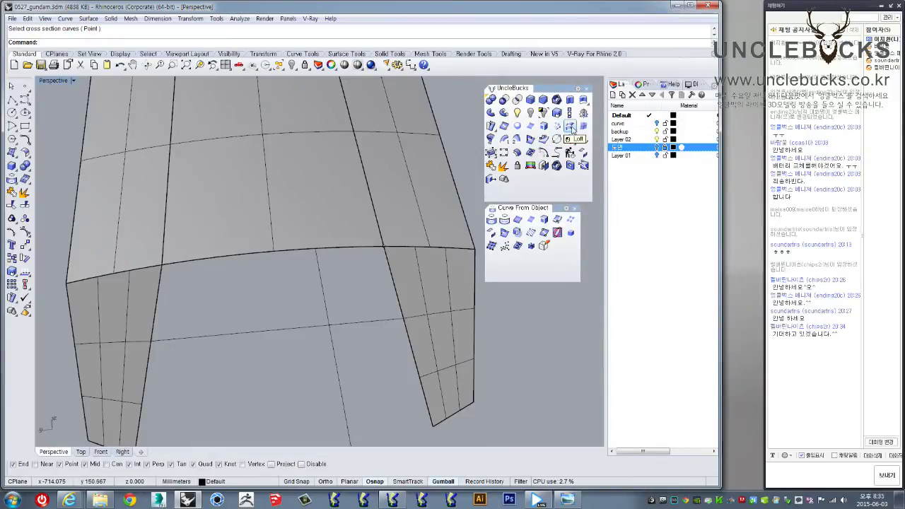
- Sweep2 along the inner block edges, with top and bottom edges as cross sections, filling the underside gap
{"action": "left_click", "coordinate": [516, 139]}
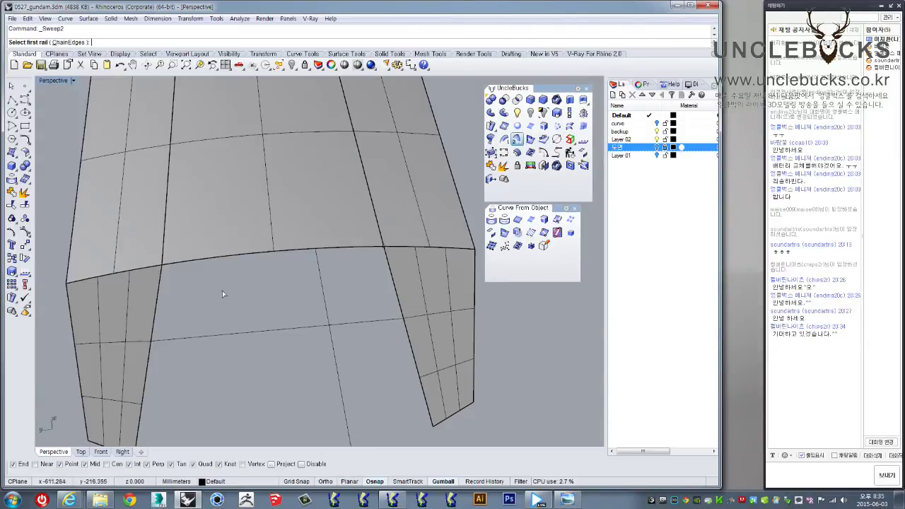
{"action": "left_click", "coordinate": [390, 276]}
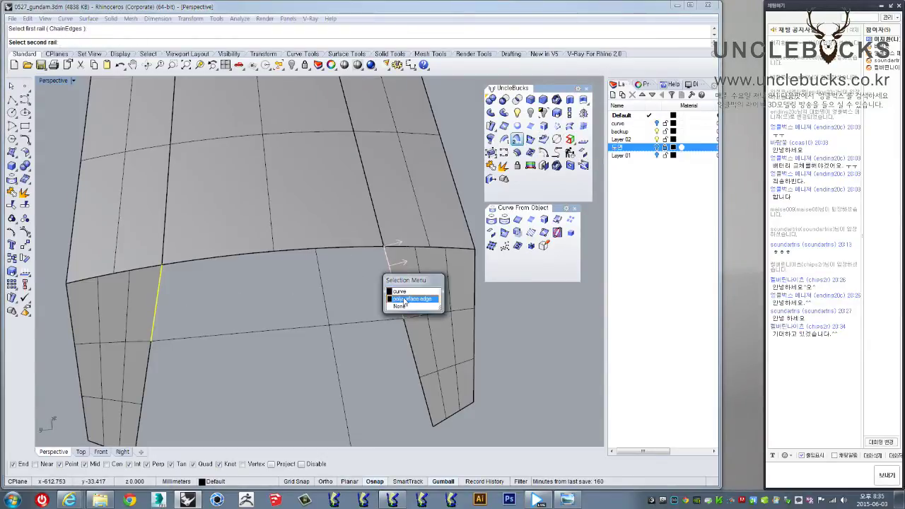
{"action": "left_click", "coordinate": [406, 300]}
{"action": "left_click", "coordinate": [249, 256]}
{"action": "left_click", "coordinate": [414, 299]}
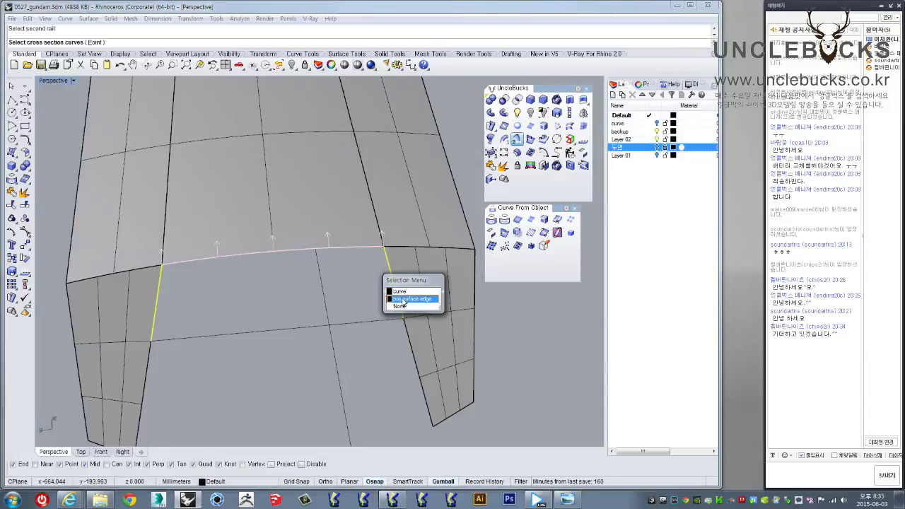
{"action": "left_click", "coordinate": [283, 329]}
{"action": "key", "text": "Return"}
{"action": "mouse_move", "coordinate": [304, 357]}
{"action": "right_mouse_down"}
{"action": "mouse_move", "coordinate": [369, 306]}
{"action": "mouse_move", "coordinate": [270, 235]}
{"action": "mouse_move", "coordinate": [329, 265]}
{"action": "mouse_move", "coordinate": [292, 252]}
{"action": "right_mouse_up"}
{"action": "left_click", "coordinate": [608, 334]}
{"action": "right_click_drag", "start_coordinate": [265, 271], "coordinate": [269, 202]}
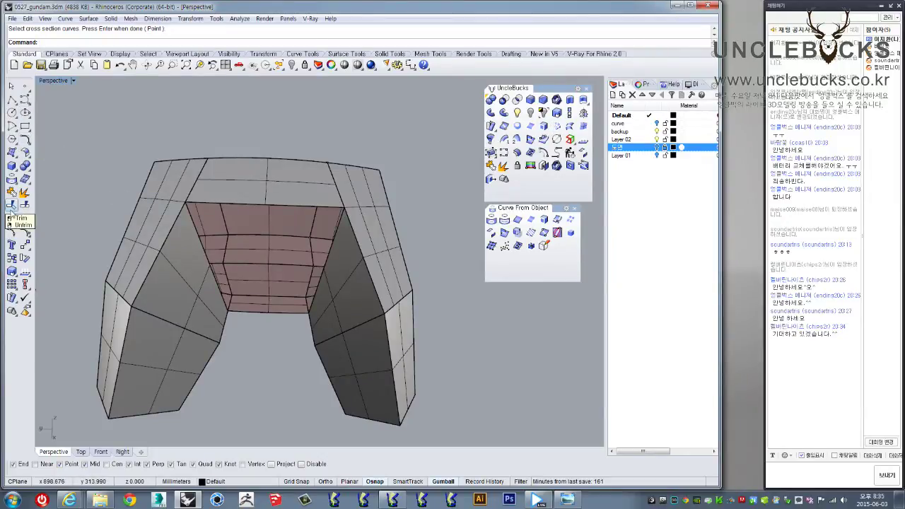
{"action": "mouse_move", "coordinate": [206, 165]}
{"action": "right_mouse_down"}
{"action": "mouse_move", "coordinate": [216, 225]}
{"action": "mouse_move", "coordinate": [219, 216]}
{"action": "right_mouse_up"}
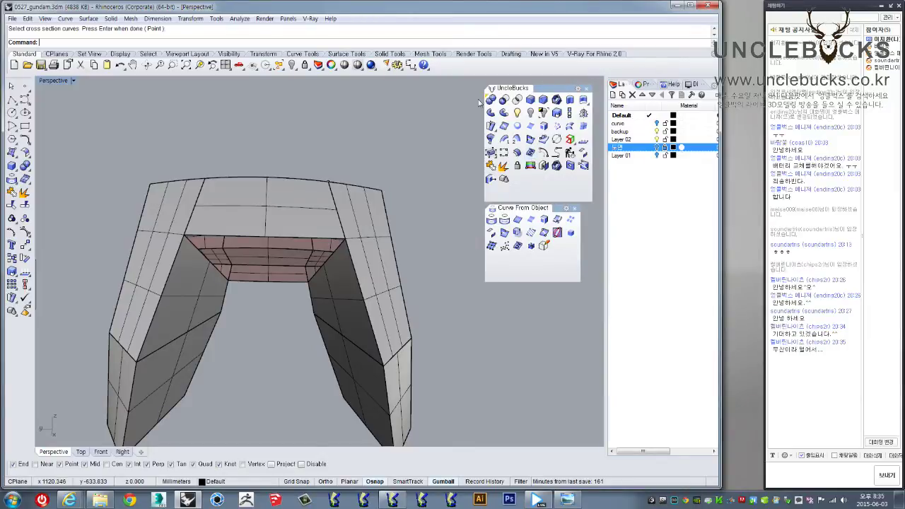
- Sweep2 along the left and right front edges, with top and bottom arch edges as sections, closing the front
{"action": "mouse_move", "coordinate": [319, 147]}
{"action": "right_mouse_down"}
{"action": "mouse_move", "coordinate": [335, 157]}
{"action": "mouse_move", "coordinate": [338, 140]}
{"action": "right_mouse_up"}
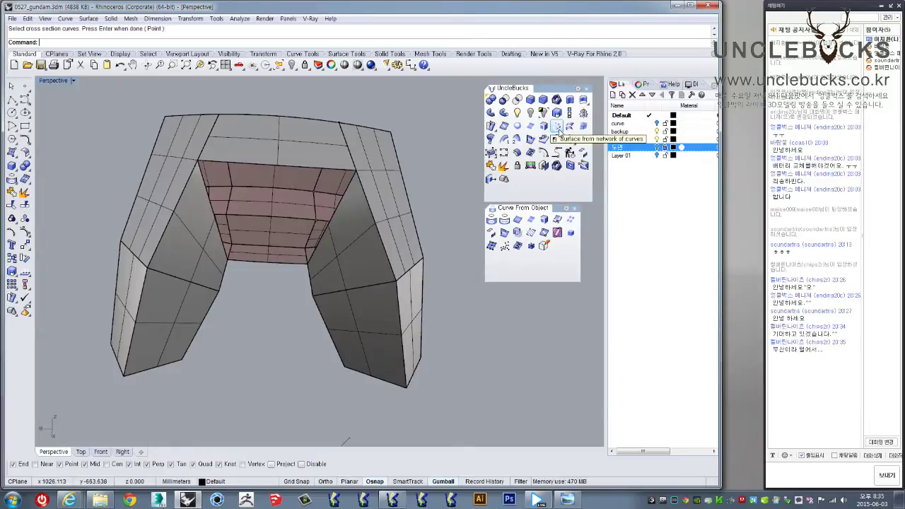
{"action": "left_click", "coordinate": [517, 139]}
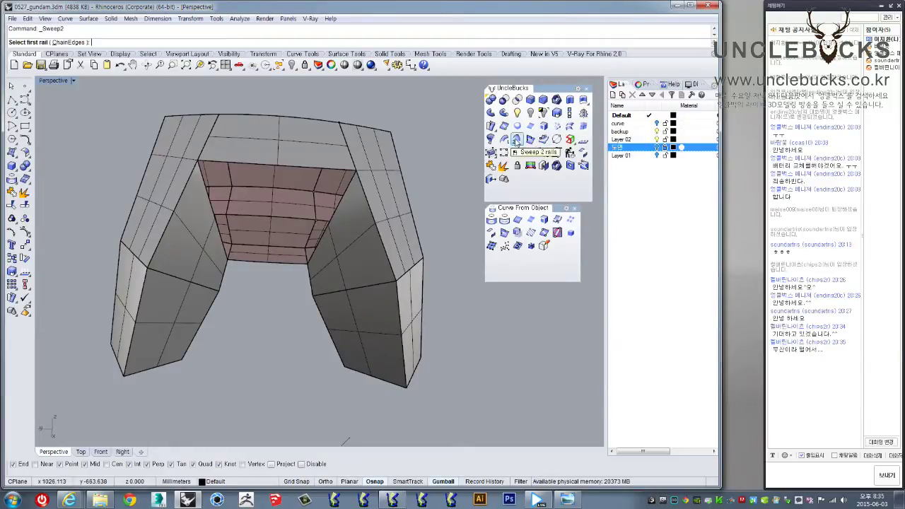
{"action": "mouse_move", "coordinate": [297, 234]}
{"action": "right_mouse_down"}
{"action": "mouse_move", "coordinate": [232, 249]}
{"action": "mouse_move", "coordinate": [293, 239]}
{"action": "right_mouse_up"}
{"action": "left_click", "coordinate": [232, 252]}
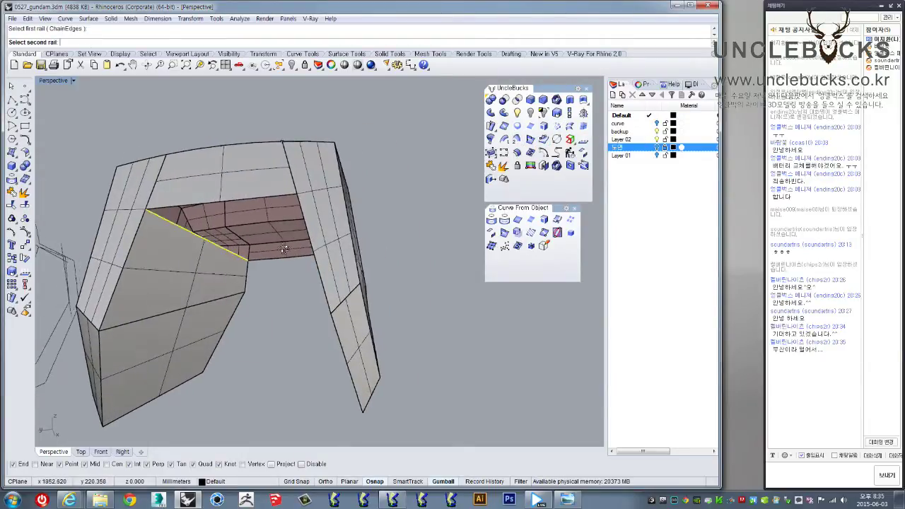
{"action": "left_click", "coordinate": [279, 217]}
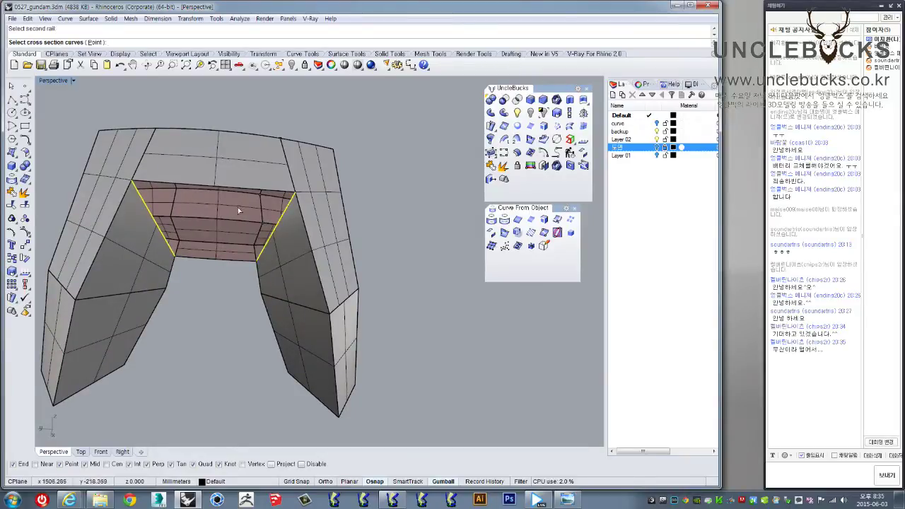
{"action": "left_click", "coordinate": [216, 191]}
{"action": "left_click", "coordinate": [396, 302]}
{"action": "left_click", "coordinate": [229, 261]}
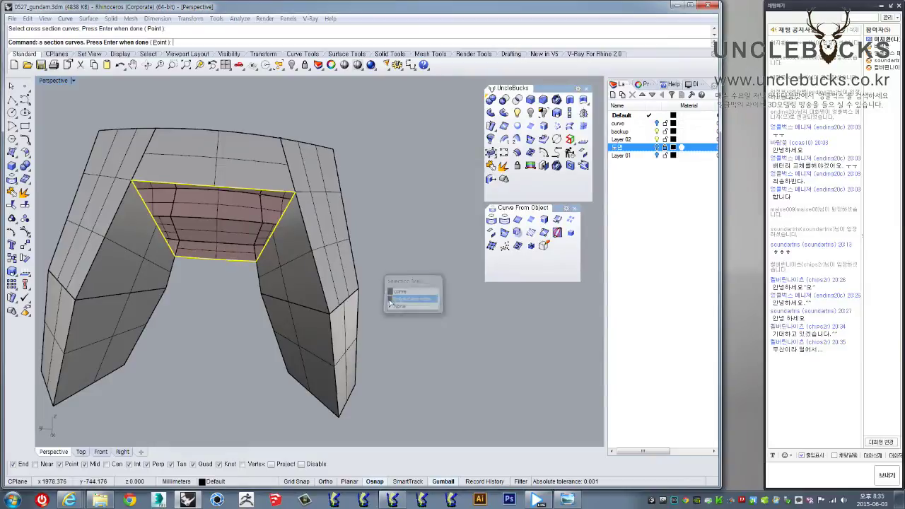
{"action": "left_click", "coordinate": [399, 296]}
{"action": "key", "text": "Return"}
{"action": "right_click_drag", "start_coordinate": [339, 260], "coordinate": [550, 336]}
{"action": "left_click", "coordinate": [606, 335]}
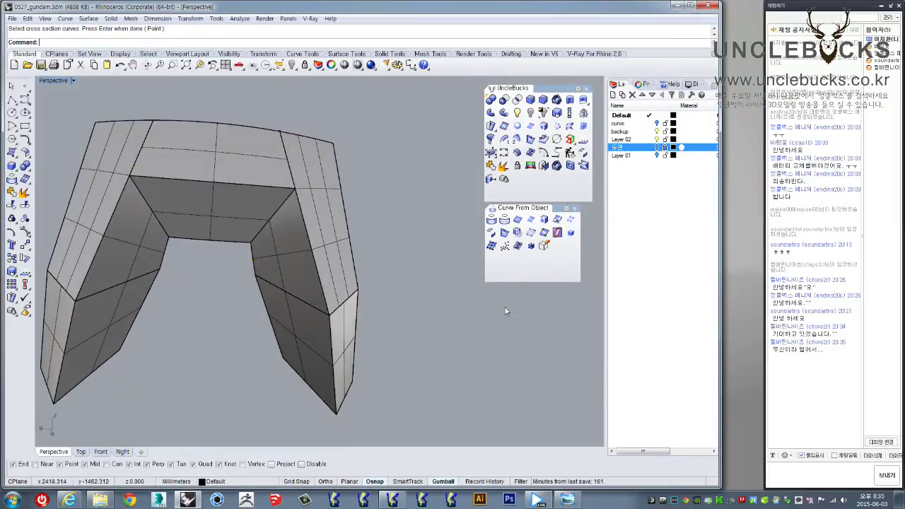
{"action": "scroll", "coordinate": [320, 198], "scroll_direction": "down", "scroll_amount": 5}
- Select the joined arm polysurface on its own
{"action": "scroll", "coordinate": [274, 243], "scroll_direction": "down", "scroll_amount": 3}
{"action": "key", "text": "ctrl+a"}
{"action": "mouse_move", "coordinate": [253, 214]}
{"action": "right_mouse_down"}
{"action": "mouse_move", "coordinate": [336, 160]}
{"action": "mouse_move", "coordinate": [265, 207]}
{"action": "right_mouse_up"}
{"action": "scroll", "coordinate": [266, 206], "scroll_direction": "up", "scroll_amount": 3}
{"action": "left_click", "coordinate": [436, 167]}
{"action": "left_click", "coordinate": [304, 233]}
{"action": "mouse_move", "coordinate": [304, 233]}
{"action": "right_mouse_down"}
{"action": "mouse_move", "coordinate": [257, 269]}
{"action": "mouse_move", "coordinate": [247, 215]}
{"action": "mouse_move", "coordinate": [362, 153]}
{"action": "mouse_move", "coordinate": [181, 202]}
{"action": "mouse_move", "coordinate": [184, 164]}
{"action": "mouse_move", "coordinate": [411, 227]}
{"action": "mouse_move", "coordinate": [238, 102]}
{"action": "right_mouse_up"}
{"action": "scroll", "coordinate": [410, 226], "scroll_direction": "up", "scroll_amount": 3}
{"action": "scroll", "coordinate": [411, 225], "scroll_direction": "down", "scroll_amount": 3}
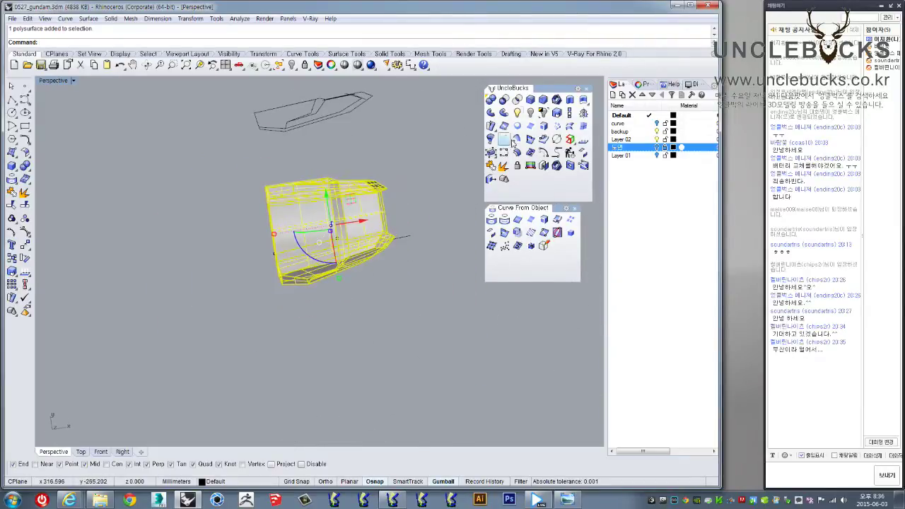
- Maximize the Top view and show all the hidden bust objects
{"action": "double_click", "coordinate": [56, 82]}
{"action": "double_click", "coordinate": [51, 83]}
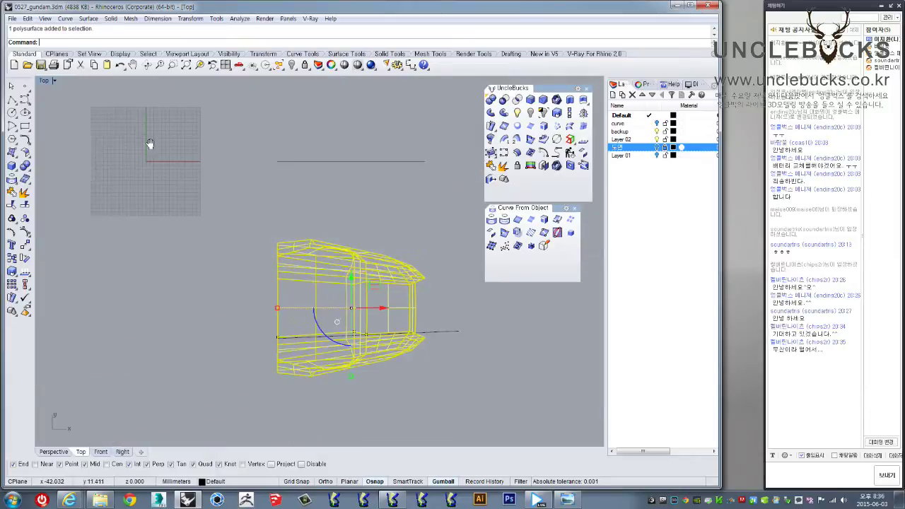
{"action": "left_click", "coordinate": [518, 112]}
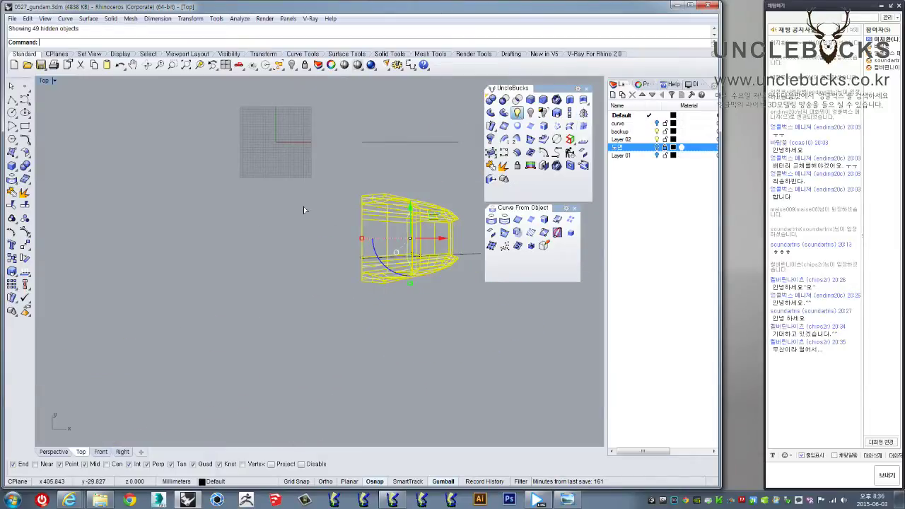
{"action": "scroll", "coordinate": [266, 209], "scroll_direction": "up", "scroll_amount": 3}
{"action": "scroll", "coordinate": [293, 212], "scroll_direction": "down", "scroll_amount": 2}
{"action": "scroll", "coordinate": [293, 203], "scroll_direction": "up", "scroll_amount": 2}
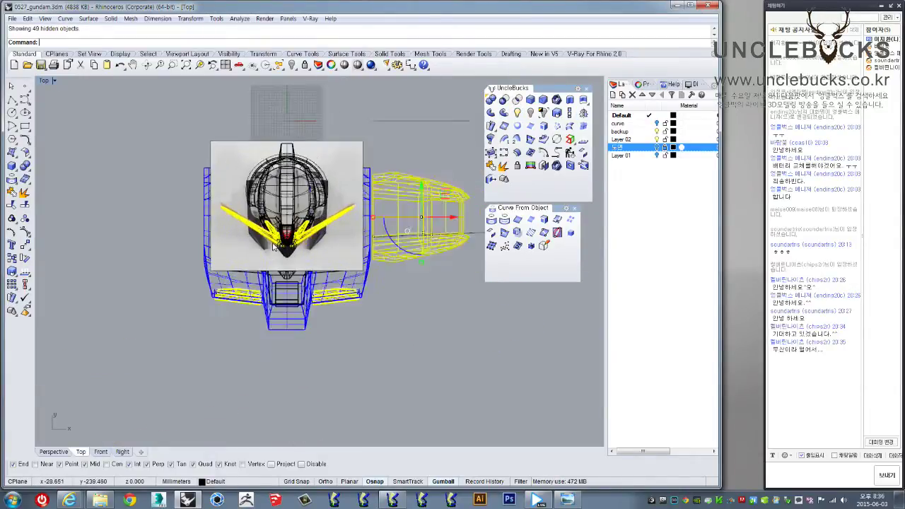
- Mirror a copy of the arm assembly across the torso centreline onto the opposite shoulder
{"action": "left_click", "coordinate": [583, 113]}
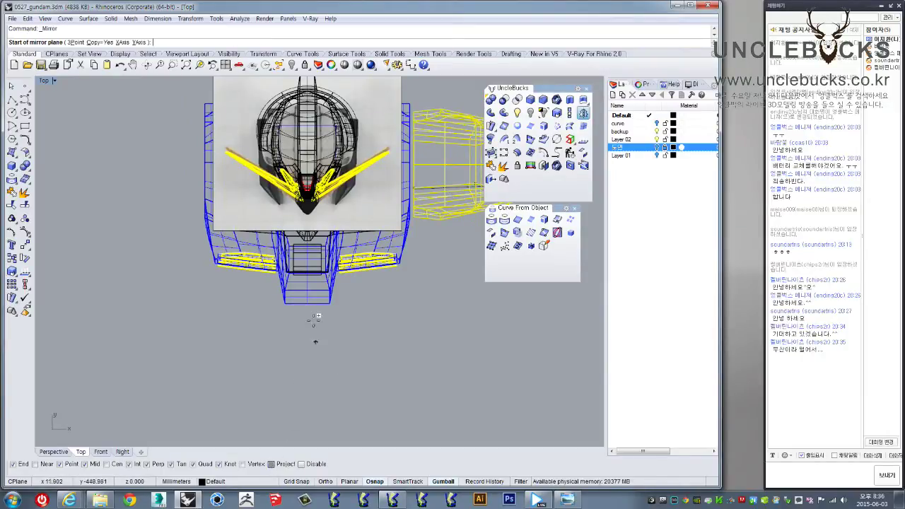
{"action": "left_click", "coordinate": [304, 316]}
{"action": "left_click", "coordinate": [309, 382]}
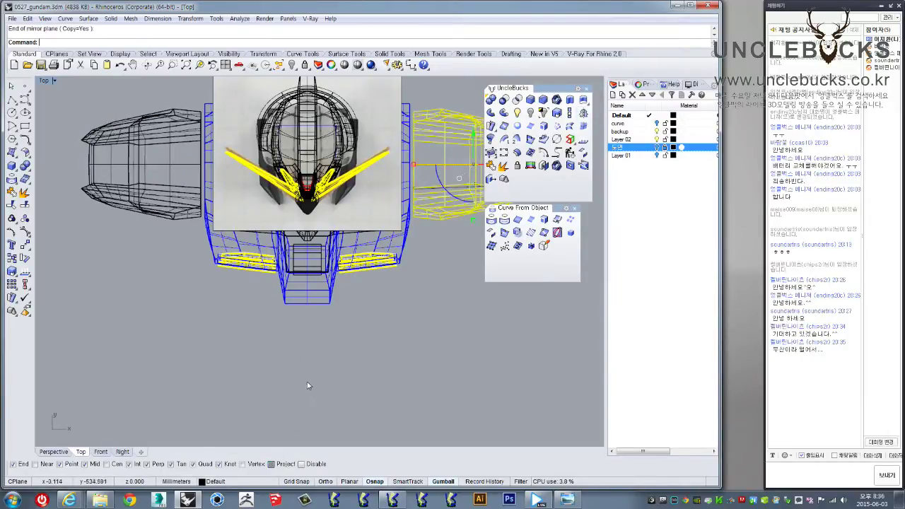
{"action": "double_click", "coordinate": [45, 81]}
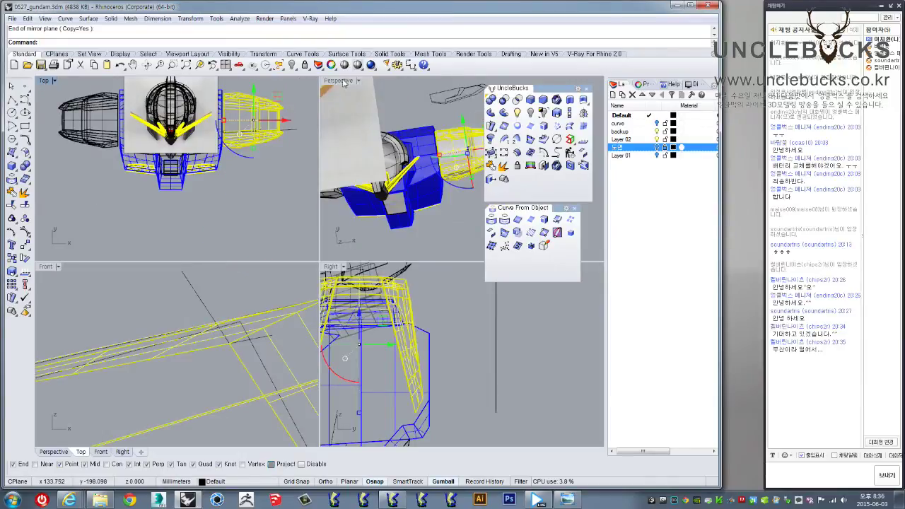
{"action": "double_click", "coordinate": [343, 82]}
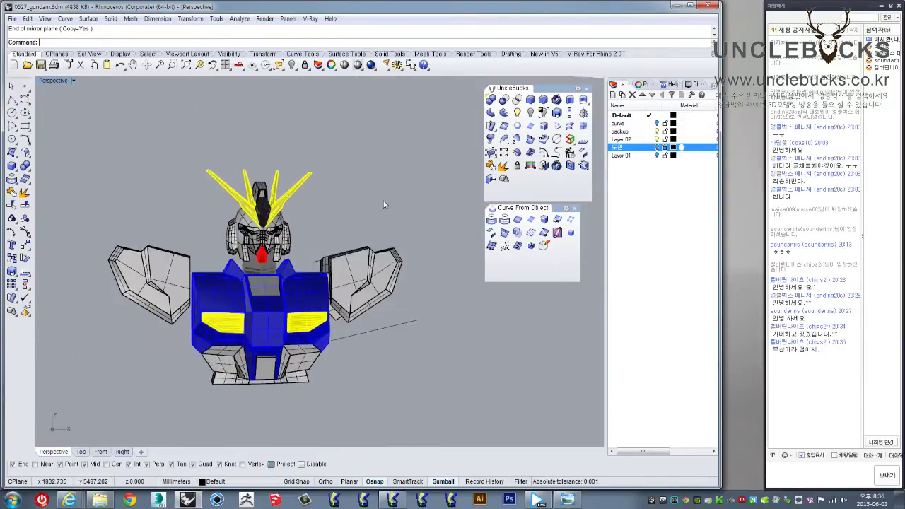
{"action": "mouse_move", "coordinate": [384, 205]}
{"action": "right_mouse_down"}
{"action": "mouse_move", "coordinate": [330, 260]}
{"action": "mouse_move", "coordinate": [324, 233]}
{"action": "mouse_move", "coordinate": [362, 228]}
{"action": "right_mouse_up"}
{"action": "scroll", "coordinate": [322, 219], "scroll_direction": "up", "scroll_amount": 5}
{"action": "scroll", "coordinate": [362, 227], "scroll_direction": "down", "scroll_amount": 3}
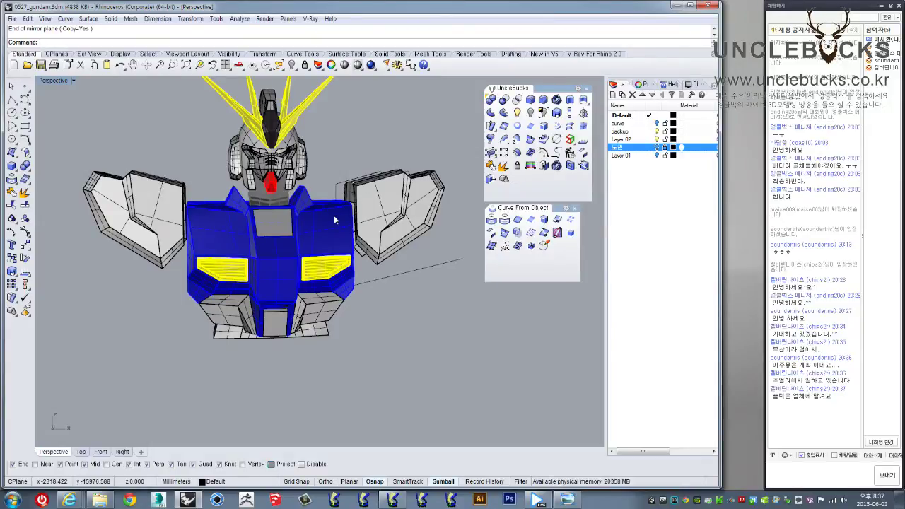
- Inspect the shoulder armor in the maximized Front view, centering and zooming on it
{"action": "right_click_drag", "start_coordinate": [322, 211], "coordinate": [278, 194]}
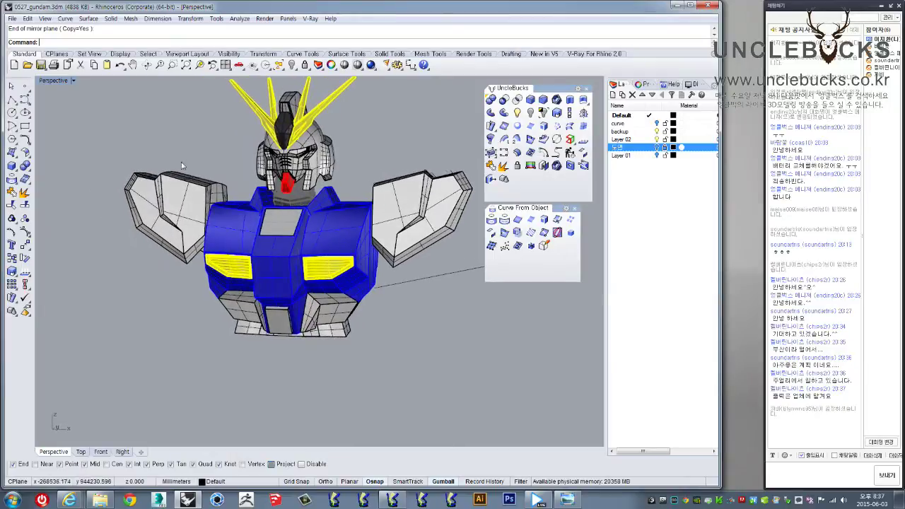
{"action": "double_click", "coordinate": [46, 82]}
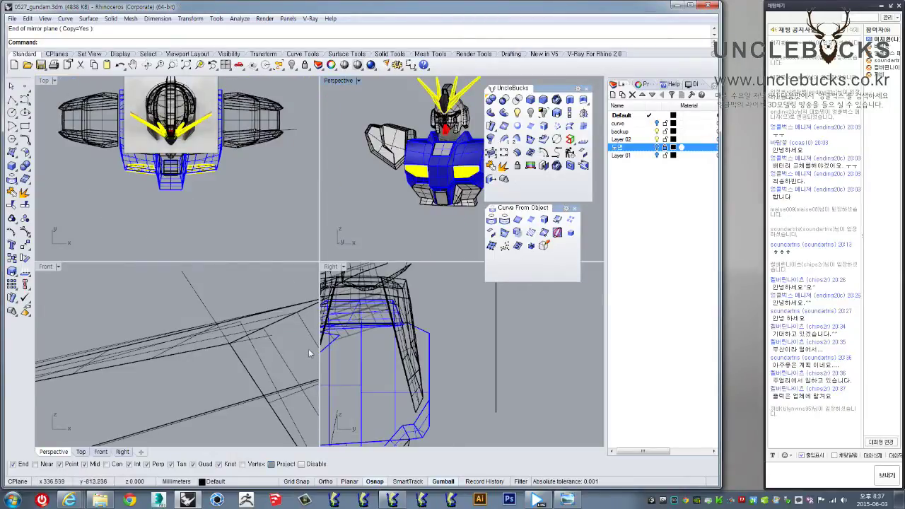
{"action": "scroll", "coordinate": [209, 306], "scroll_direction": "down", "scroll_amount": 2}
{"action": "scroll", "coordinate": [209, 306], "scroll_direction": "down", "scroll_amount": 2}
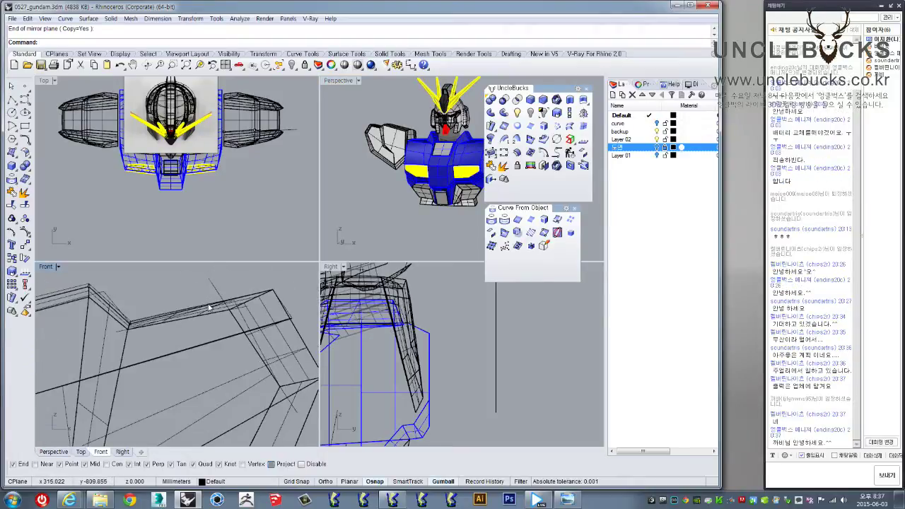
{"action": "scroll", "coordinate": [208, 306], "scroll_direction": "down", "scroll_amount": 5}
{"action": "double_click", "coordinate": [46, 267]}
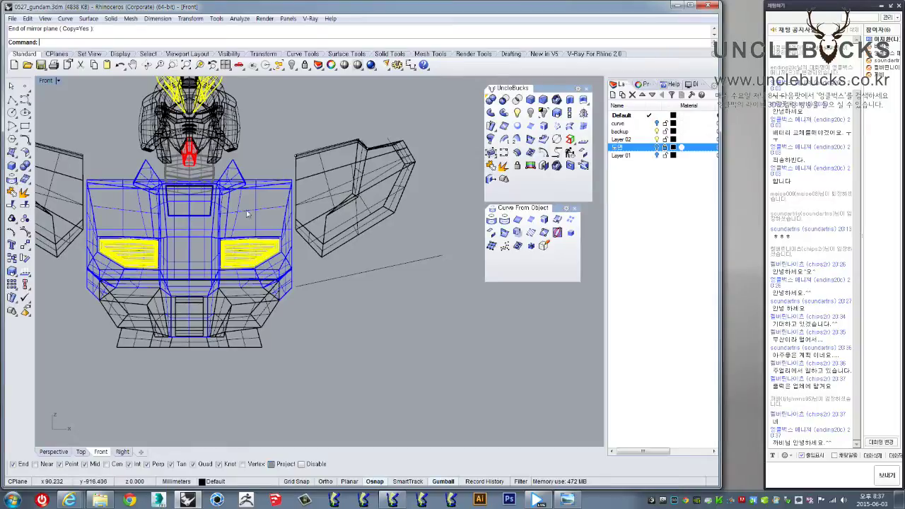
{"action": "double_click", "coordinate": [46, 82]}
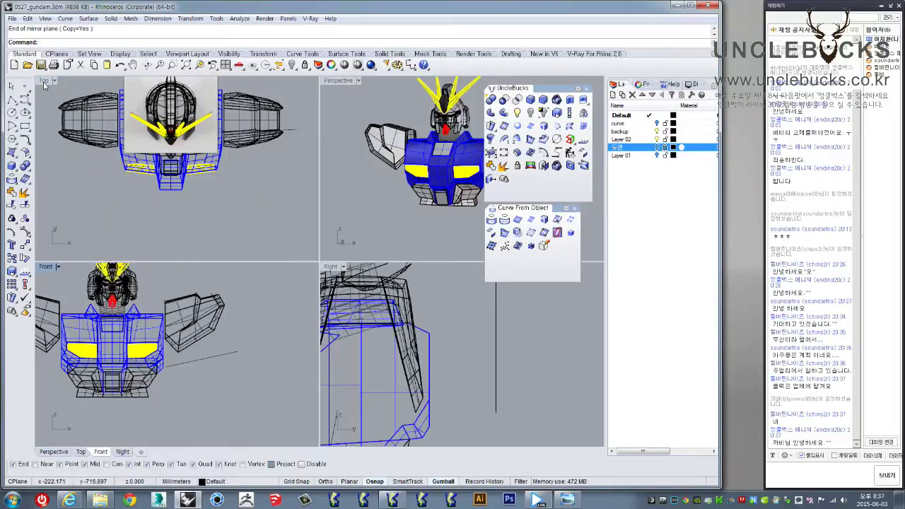
{"action": "double_click", "coordinate": [43, 81]}
{"action": "double_click", "coordinate": [43, 81]}
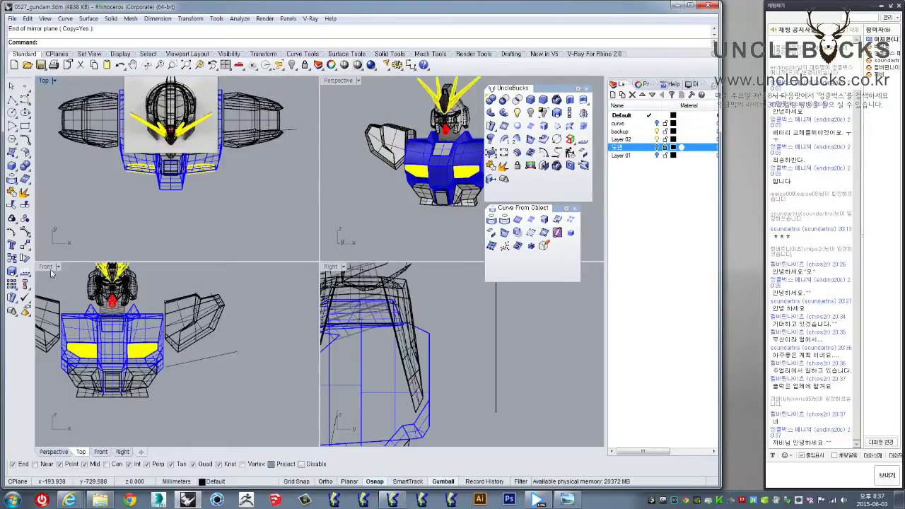
{"action": "double_click", "coordinate": [46, 267]}
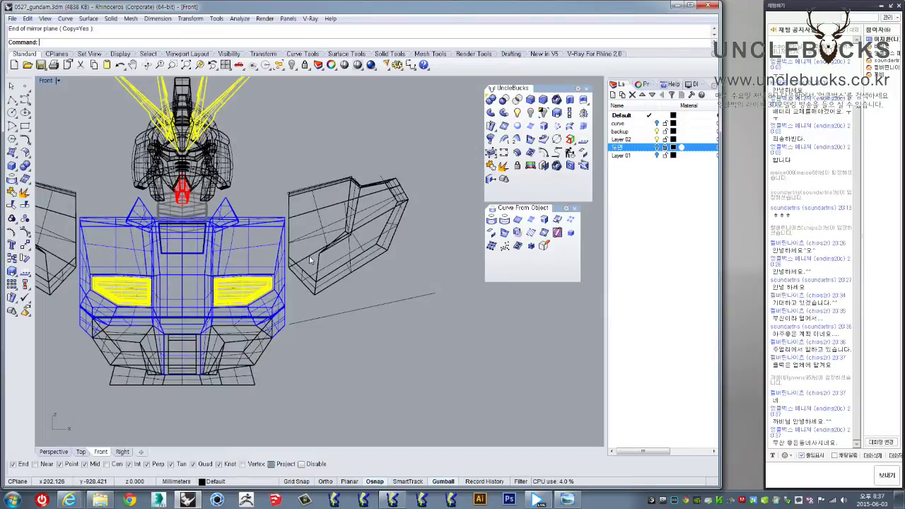
{"action": "right_click_drag", "start_coordinate": [308, 260], "coordinate": [297, 231]}
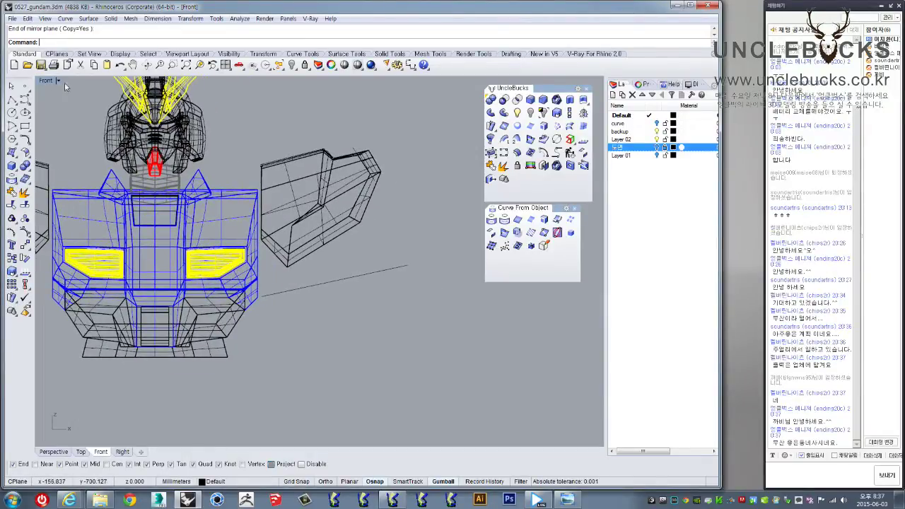
{"action": "scroll", "coordinate": [334, 171], "scroll_direction": "up", "scroll_amount": 1}
{"action": "scroll", "coordinate": [269, 142], "scroll_direction": "up", "scroll_amount": 2}
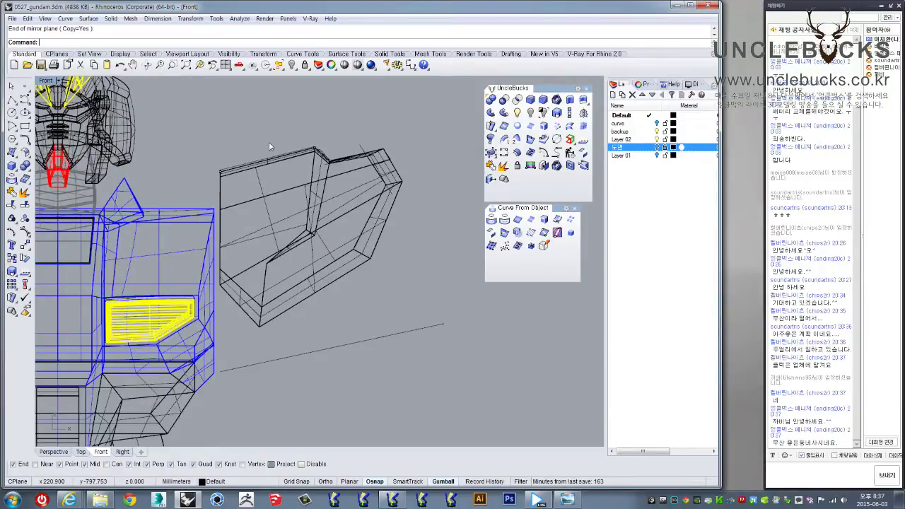
{"action": "right_click_drag", "start_coordinate": [283, 188], "coordinate": [328, 176]}
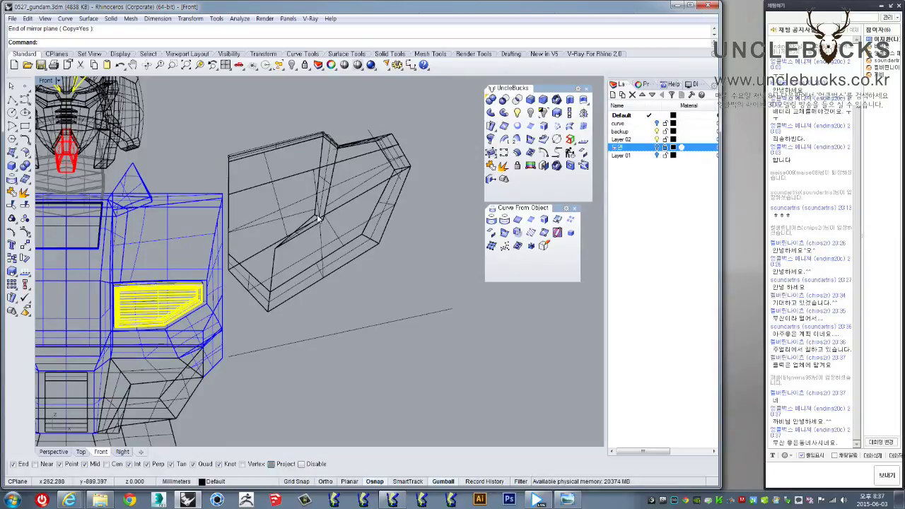
{"action": "scroll", "coordinate": [278, 176], "scroll_direction": "down", "scroll_amount": 2}
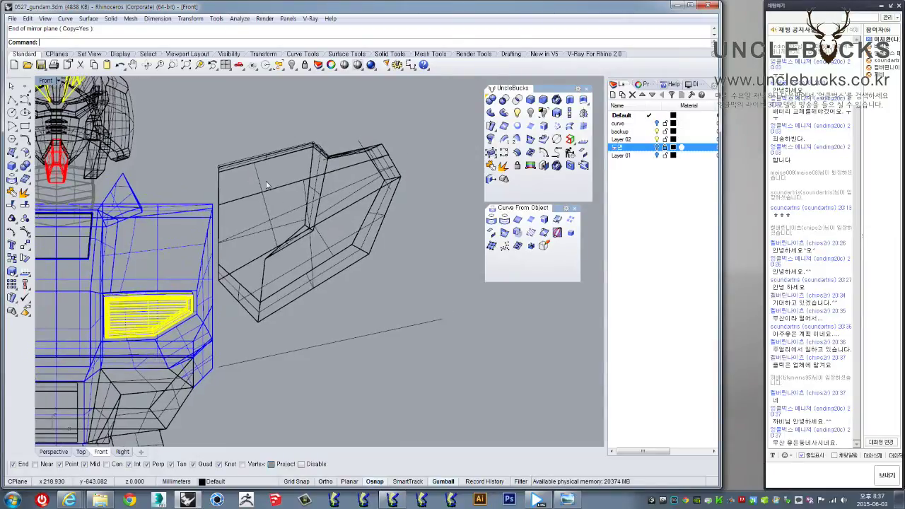
{"action": "scroll", "coordinate": [276, 177], "scroll_direction": "down", "scroll_amount": 2}
{"action": "scroll", "coordinate": [308, 172], "scroll_direction": "up", "scroll_amount": 2}
{"action": "scroll", "coordinate": [306, 171], "scroll_direction": "up", "scroll_amount": 4}
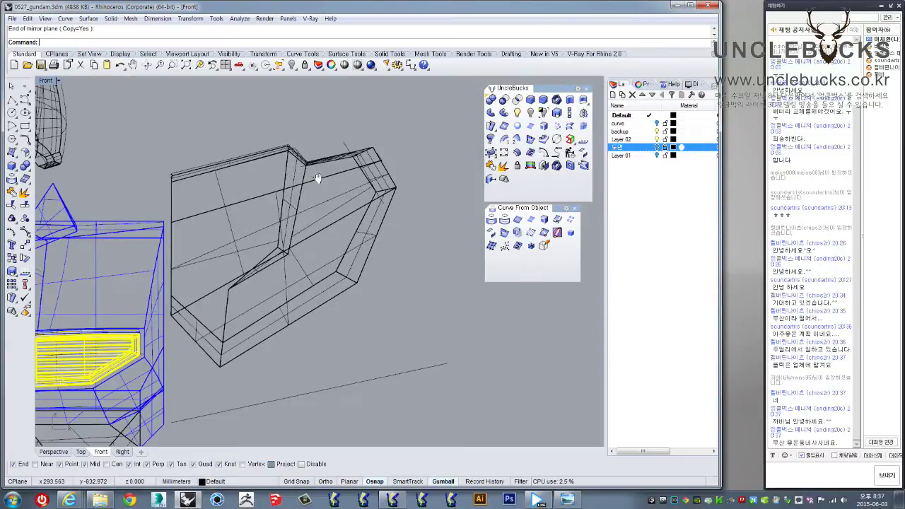
{"action": "scroll", "coordinate": [317, 179], "scroll_direction": "down", "scroll_amount": 2}
- Orbit the maximized Perspective view around the shoulder armor to inspect it
{"action": "double_click", "coordinate": [45, 81]}
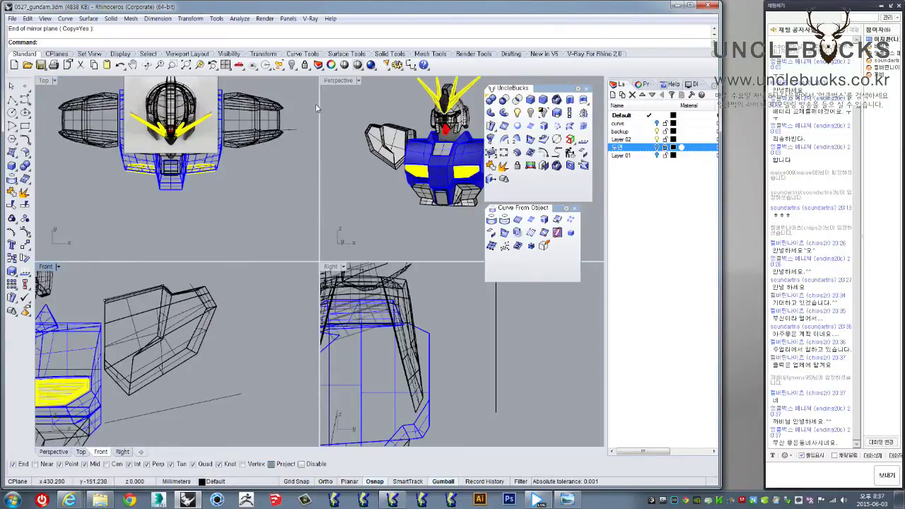
{"action": "double_click", "coordinate": [337, 80]}
{"action": "mouse_move", "coordinate": [354, 268]}
{"action": "right_mouse_down"}
{"action": "mouse_move", "coordinate": [288, 273]}
{"action": "mouse_move", "coordinate": [171, 238]}
{"action": "mouse_move", "coordinate": [304, 254]}
{"action": "right_mouse_up"}
{"action": "scroll", "coordinate": [304, 254], "scroll_direction": "down", "scroll_amount": 3}
{"action": "scroll", "coordinate": [326, 244], "scroll_direction": "up", "scroll_amount": 5}
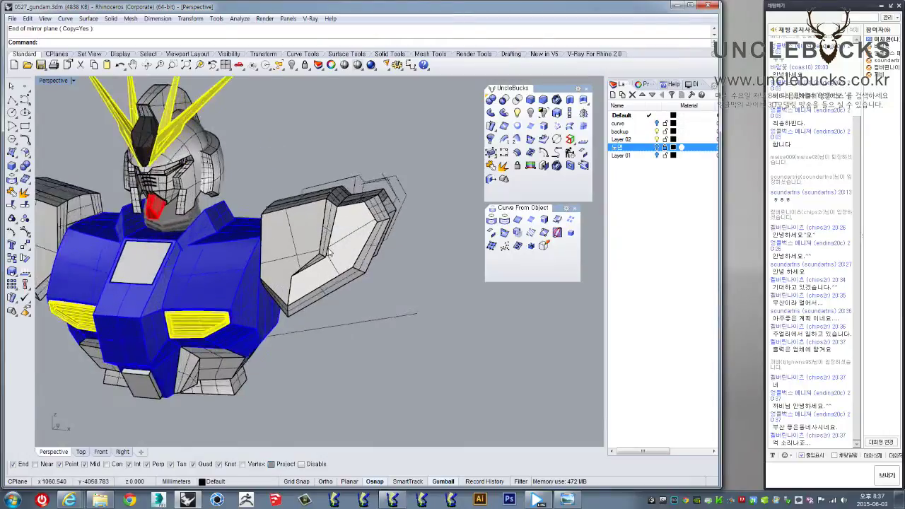
{"action": "scroll", "coordinate": [328, 242], "scroll_direction": "up", "scroll_amount": 5}
{"action": "mouse_move", "coordinate": [329, 241]}
{"action": "right_mouse_down"}
{"action": "mouse_move", "coordinate": [218, 210]}
{"action": "mouse_move", "coordinate": [99, 104]}
{"action": "right_mouse_up"}
- Display the reference sketch behind the Front view and zoom in on the upper-arm area
{"action": "double_click", "coordinate": [46, 81]}
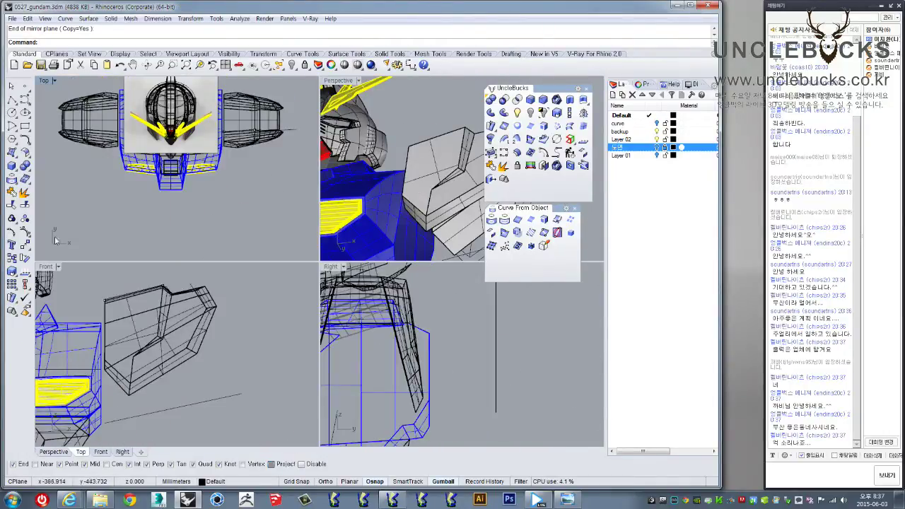
{"action": "double_click", "coordinate": [46, 267]}
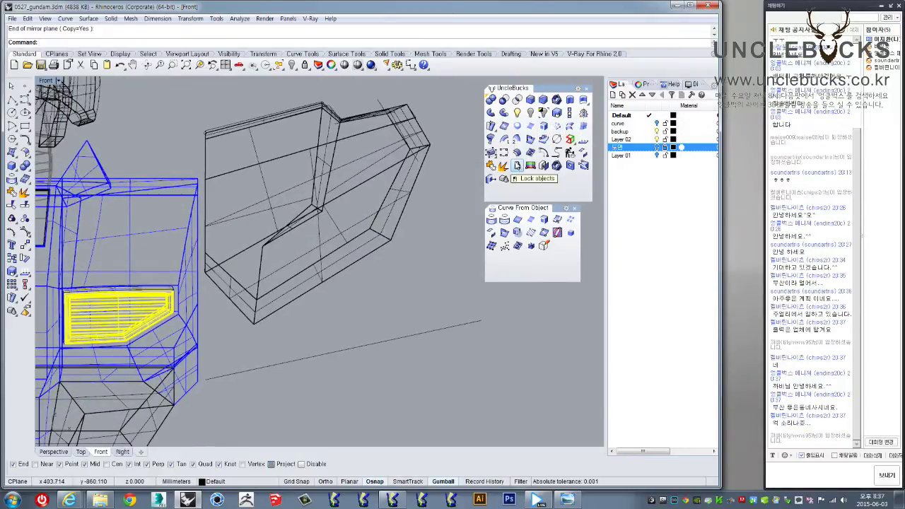
{"action": "right_click_drag", "start_coordinate": [364, 193], "coordinate": [345, 224]}
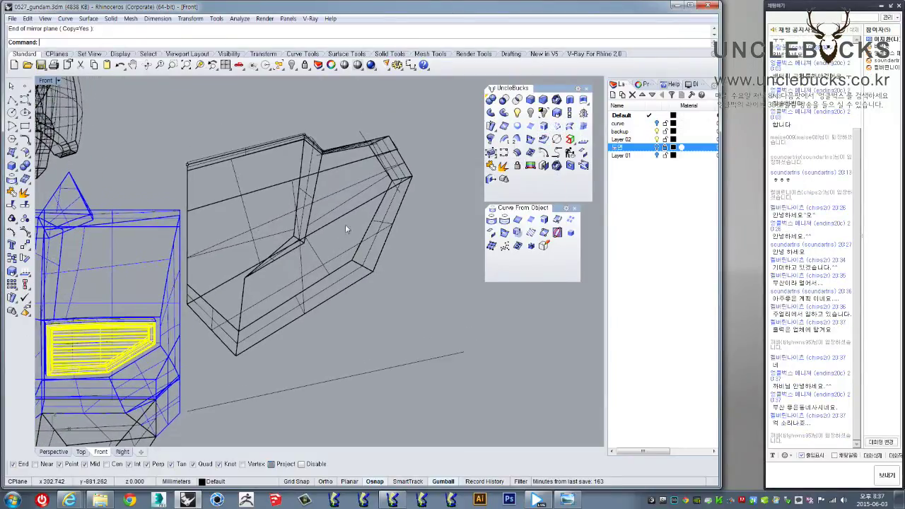
{"action": "scroll", "coordinate": [356, 175], "scroll_direction": "up", "scroll_amount": 2}
{"action": "scroll", "coordinate": [357, 175], "scroll_direction": "up", "scroll_amount": 2}
{"action": "scroll", "coordinate": [356, 176], "scroll_direction": "up", "scroll_amount": 2}
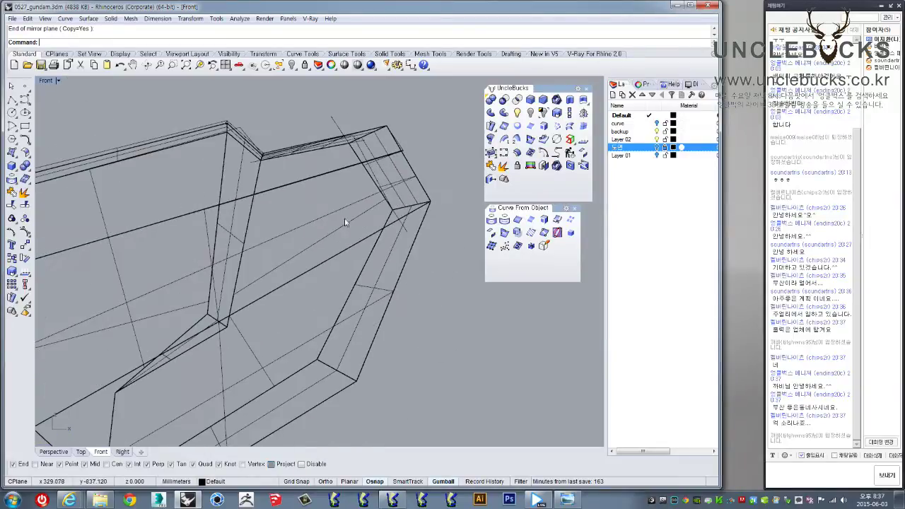
{"action": "scroll", "coordinate": [263, 165], "scroll_direction": "up", "scroll_amount": 1}
{"action": "scroll", "coordinate": [214, 193], "scroll_direction": "down", "scroll_amount": 2}
{"action": "scroll", "coordinate": [313, 208], "scroll_direction": "down", "scroll_amount": 2}
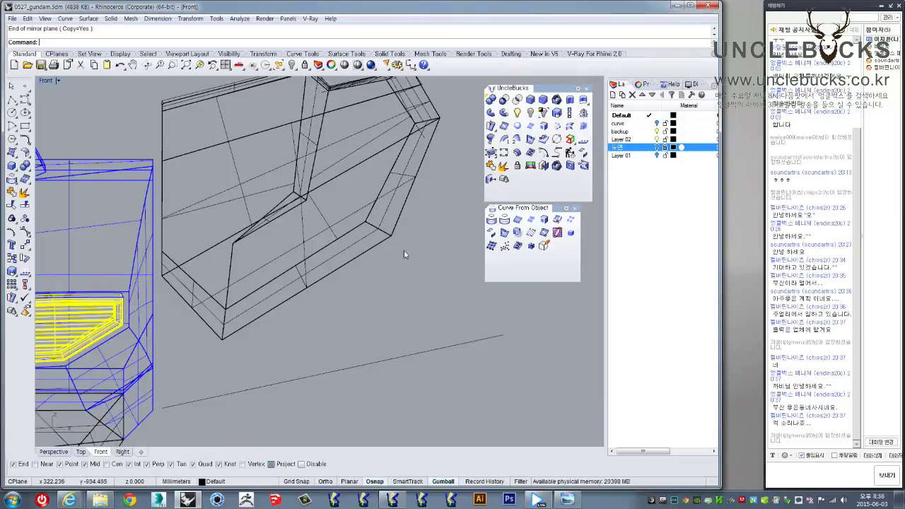
{"action": "left_click", "coordinate": [658, 147]}
{"action": "scroll", "coordinate": [295, 272], "scroll_direction": "up", "scroll_amount": 1}
{"action": "scroll", "coordinate": [294, 272], "scroll_direction": "up", "scroll_amount": 1}
{"action": "scroll", "coordinate": [295, 272], "scroll_direction": "up", "scroll_amount": 1}
{"action": "right_click_drag", "start_coordinate": [295, 272], "coordinate": [290, 216]}
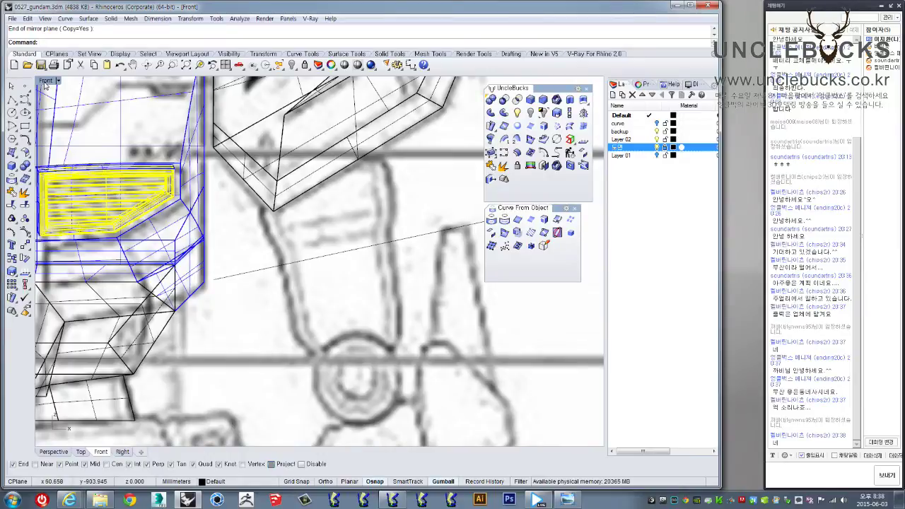
- In Top view, draw a small box below the torso on a square base, height equal to width
{"action": "double_click", "coordinate": [46, 82]}
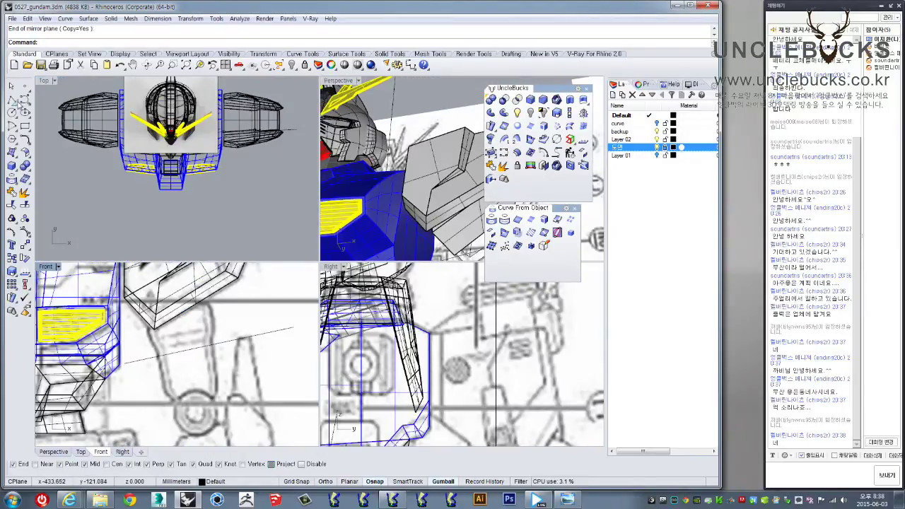
{"action": "double_click", "coordinate": [45, 82]}
{"action": "left_click", "coordinate": [12, 164]}
{"action": "right_click_drag", "start_coordinate": [387, 363], "coordinate": [339, 265]}
{"action": "left_click", "coordinate": [295, 270]}
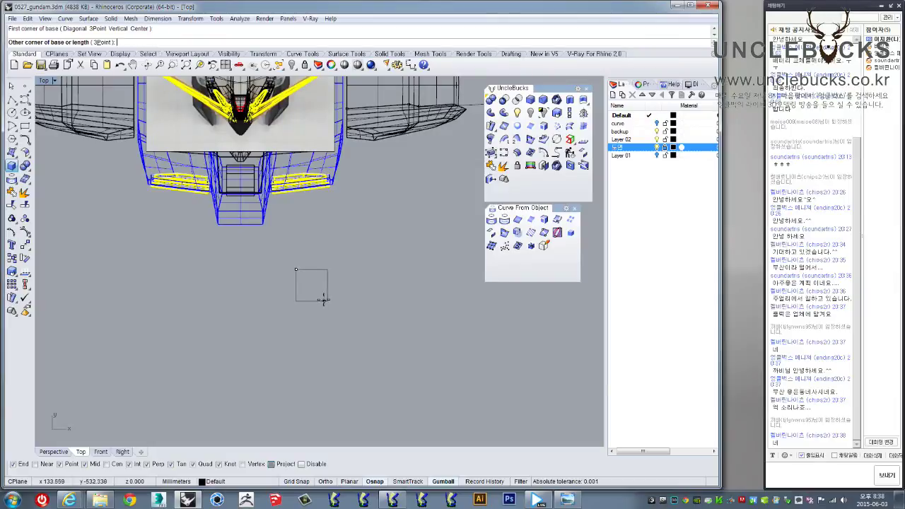
{"action": "left_click", "coordinate": [327, 301]}
{"action": "key", "text": "Return"}
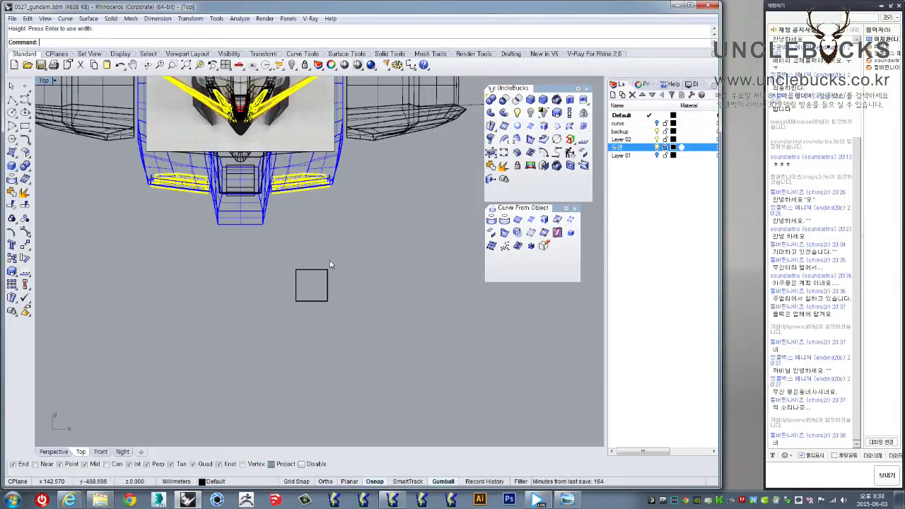
- Maximize the Front view, zoom to the reference head images and select the head and body objects
{"action": "double_click", "coordinate": [45, 82]}
{"action": "scroll", "coordinate": [185, 343], "scroll_direction": "down", "scroll_amount": 3}
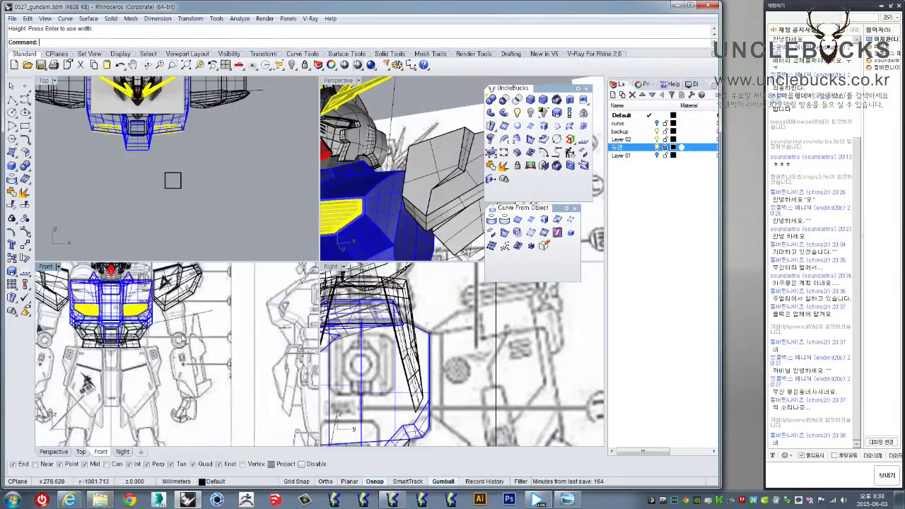
{"action": "scroll", "coordinate": [185, 343], "scroll_direction": "down", "scroll_amount": 2}
{"action": "scroll", "coordinate": [100, 319], "scroll_direction": "down", "scroll_amount": 2}
{"action": "scroll", "coordinate": [101, 319], "scroll_direction": "down", "scroll_amount": 2}
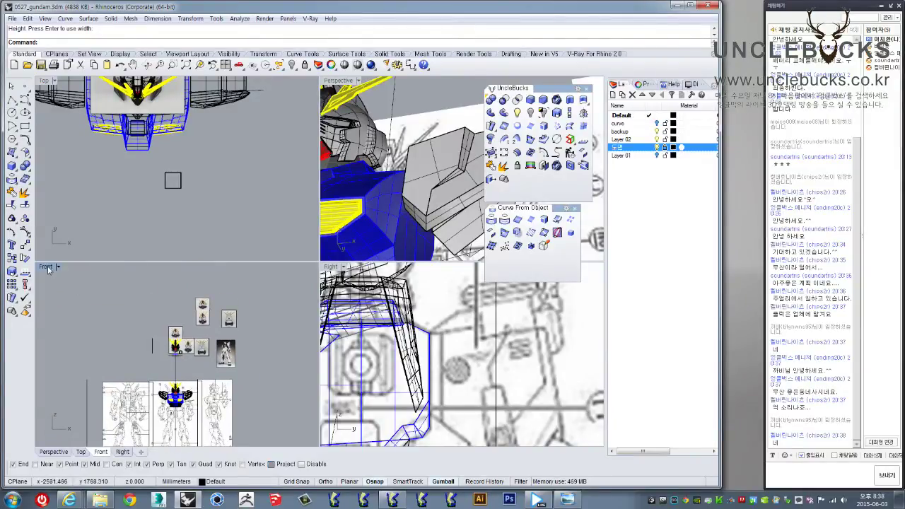
{"action": "double_click", "coordinate": [48, 270]}
{"action": "scroll", "coordinate": [274, 241], "scroll_direction": "up", "scroll_amount": 2}
{"action": "scroll", "coordinate": [280, 306], "scroll_direction": "up", "scroll_amount": 3}
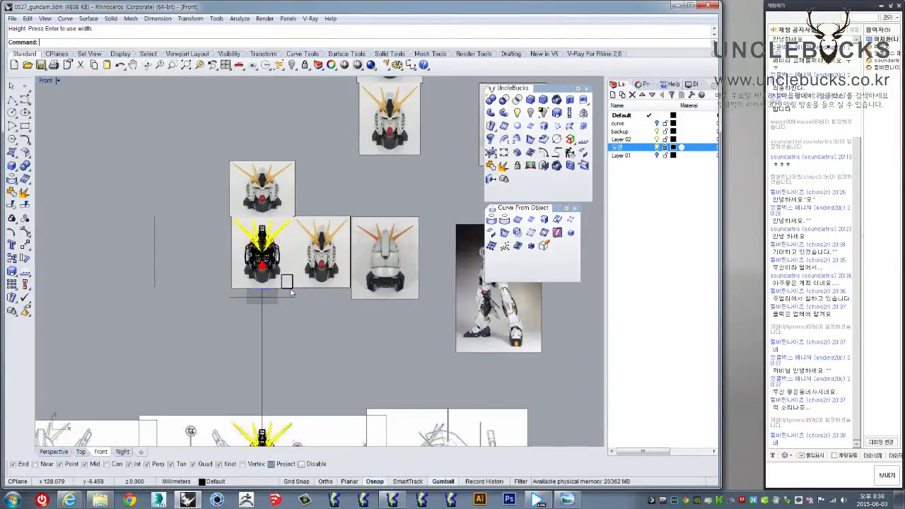
{"action": "left_click_drag", "start_coordinate": [310, 246], "coordinate": [198, 293]}
{"action": "right_click_drag", "start_coordinate": [286, 305], "coordinate": [286, 208]}
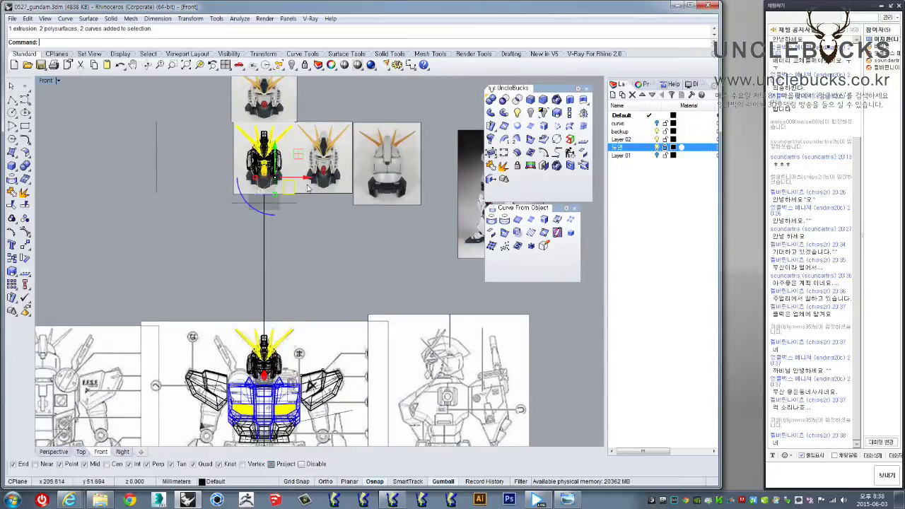
- Move the head piece down onto the body drawing in the Front view
{"action": "left_click_drag", "start_coordinate": [309, 249], "coordinate": [276, 132]}
{"action": "mouse_move", "coordinate": [305, 221]}
{"action": "right_mouse_down"}
{"action": "mouse_move", "coordinate": [323, 201]}
{"action": "mouse_move", "coordinate": [311, 113]}
{"action": "right_mouse_up"}
{"action": "left_click_drag", "start_coordinate": [309, 104], "coordinate": [309, 339]}
{"action": "right_click_drag", "start_coordinate": [309, 339], "coordinate": [295, 293]}
- Shift, rotate and enlarge the box outline to follow the tilted upper-arm sketch
{"action": "left_click_drag", "start_coordinate": [316, 302], "coordinate": [370, 306]}
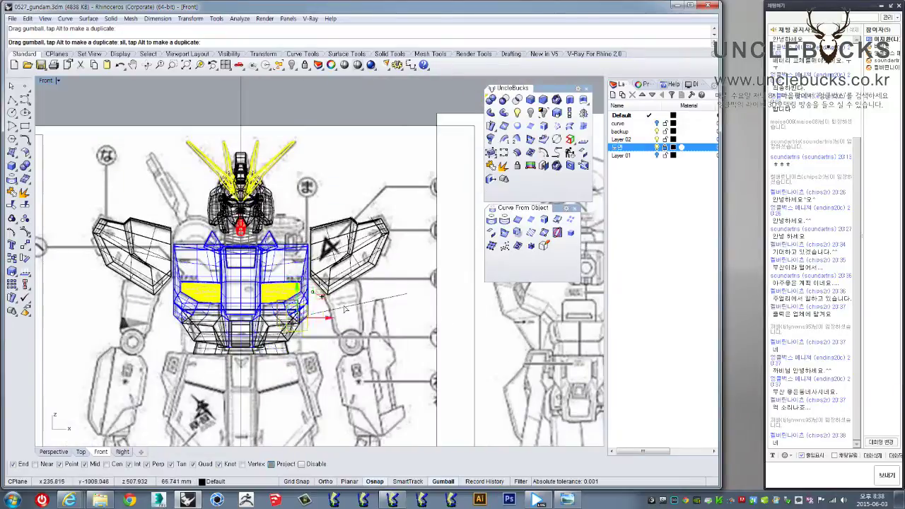
{"action": "scroll", "coordinate": [362, 314], "scroll_direction": "up", "scroll_amount": 5}
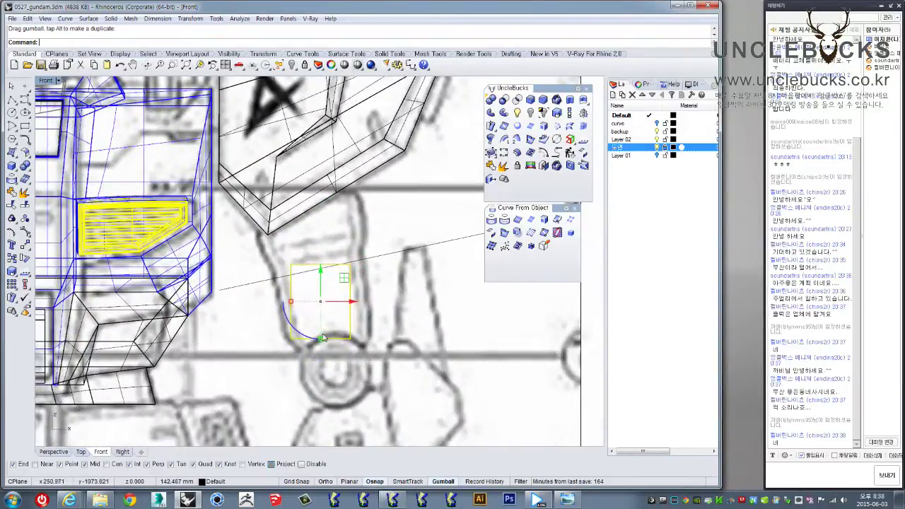
{"action": "left_click_drag", "start_coordinate": [299, 335], "coordinate": [305, 344]}
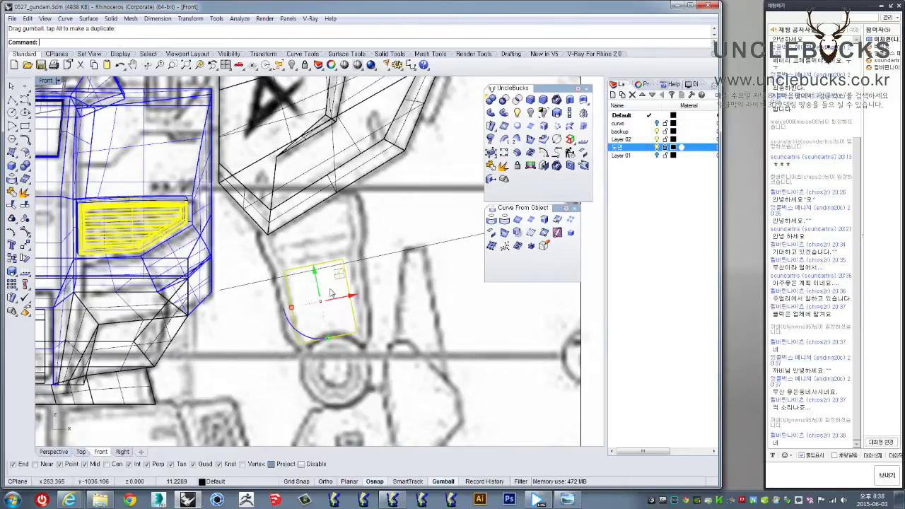
{"action": "left_click_drag", "start_coordinate": [294, 311], "coordinate": [287, 306]}
{"action": "left_click_drag", "start_coordinate": [337, 279], "coordinate": [342, 273]}
{"action": "scroll", "coordinate": [302, 302], "scroll_direction": "up", "scroll_amount": 3}
{"action": "left_click_drag", "start_coordinate": [284, 312], "coordinate": [280, 308]}
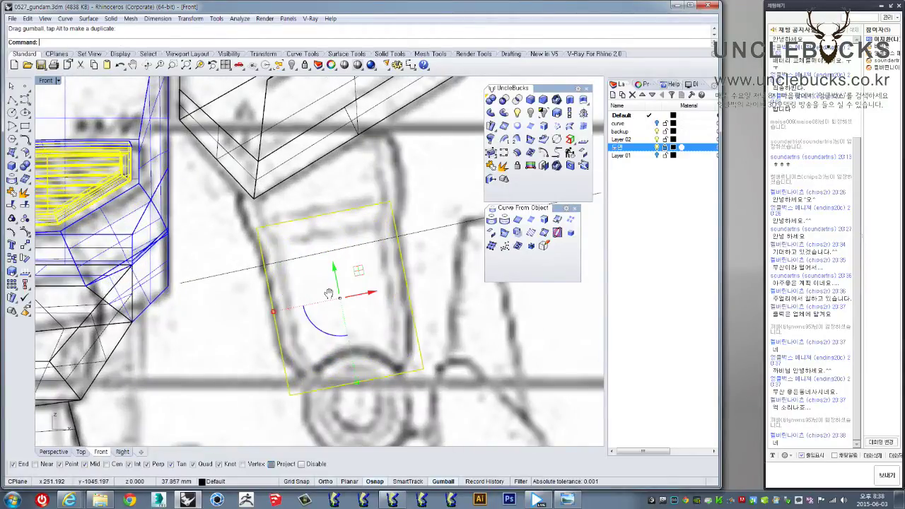
{"action": "scroll", "coordinate": [280, 301], "scroll_direction": "up", "scroll_amount": 1}
- Scale1D the box twice so its length and top match the upper-arm outline
{"action": "key", "text": "ctrl+shift+s"}
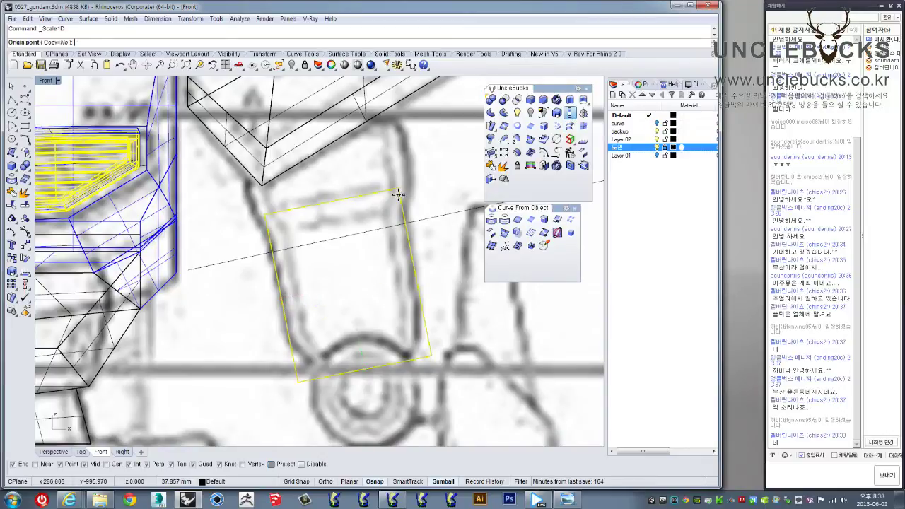
{"action": "left_click", "coordinate": [397, 191]}
{"action": "left_click", "coordinate": [430, 356]}
{"action": "left_click", "coordinate": [421, 313]}
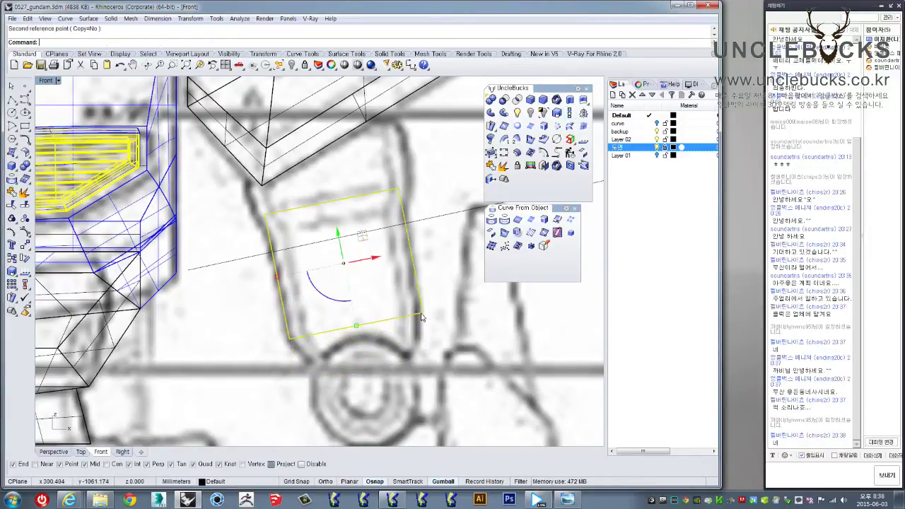
{"action": "key", "text": "Return"}
{"action": "left_click", "coordinate": [423, 312]}
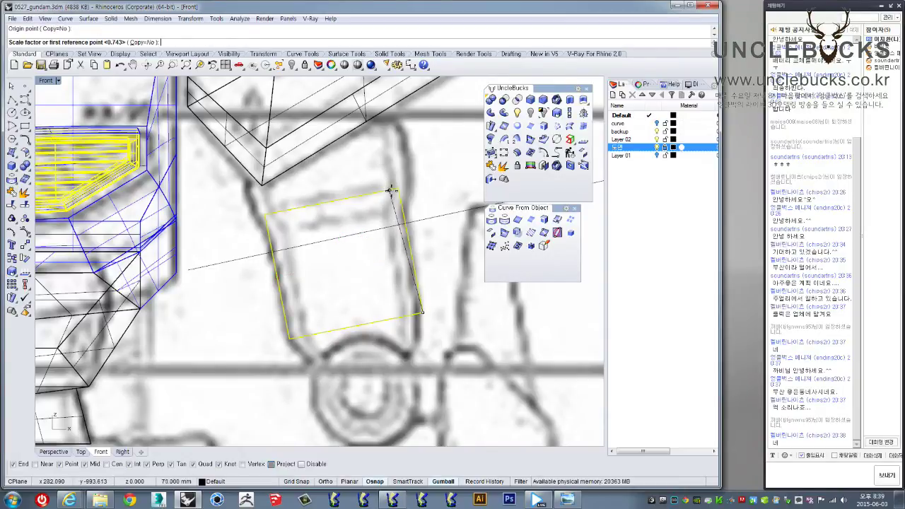
{"action": "left_click", "coordinate": [396, 190]}
{"action": "left_click", "coordinate": [401, 213]}
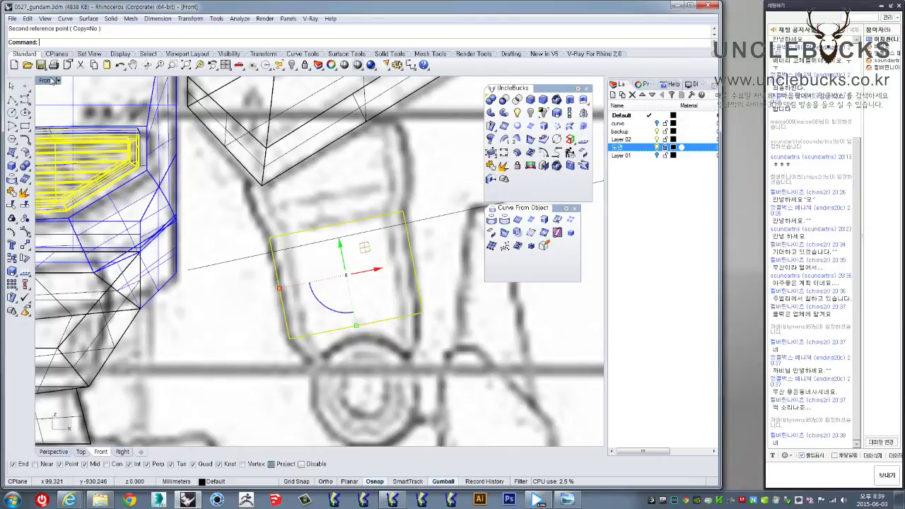
{"action": "double_click", "coordinate": [52, 80]}
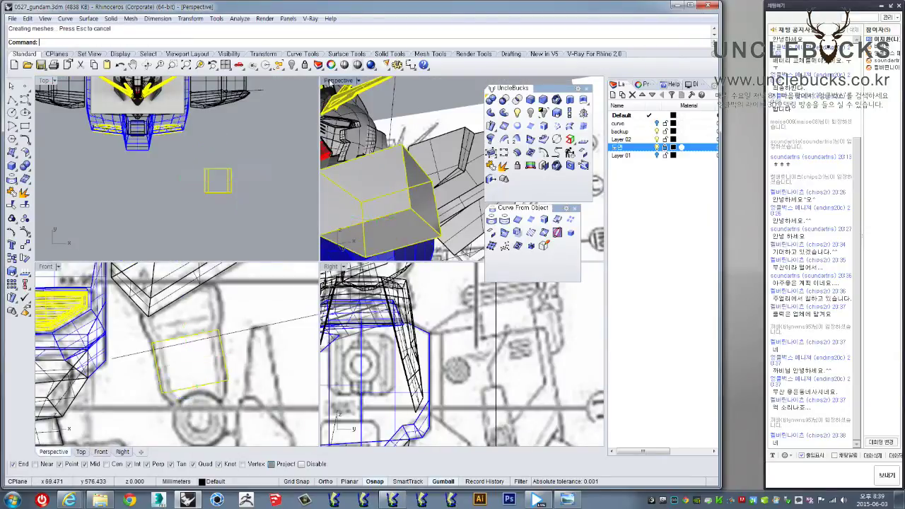
- Move the upper-arm box beneath the bust, sliding it along Y under the shoulder in Top view
{"action": "double_click", "coordinate": [325, 82]}
{"action": "mouse_move", "coordinate": [297, 212]}
{"action": "right_mouse_down"}
{"action": "mouse_move", "coordinate": [212, 266]}
{"action": "mouse_move", "coordinate": [219, 273]}
{"action": "right_mouse_up"}
{"action": "left_click_drag", "start_coordinate": [154, 263], "coordinate": [328, 252]}
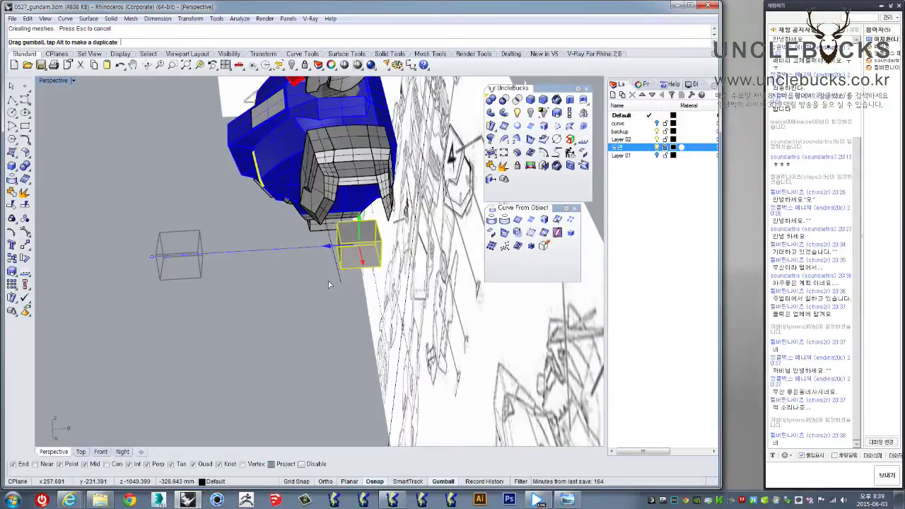
{"action": "double_click", "coordinate": [49, 81]}
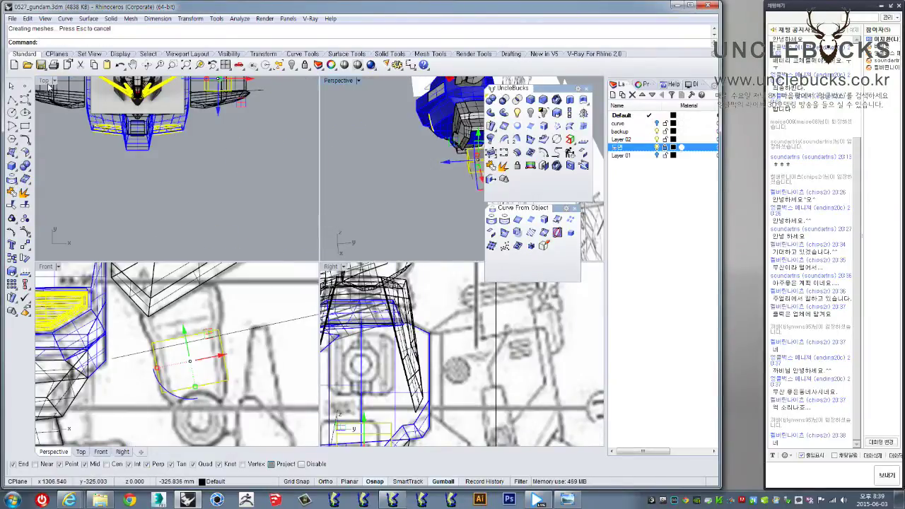
{"action": "double_click", "coordinate": [44, 80]}
{"action": "scroll", "coordinate": [323, 217], "scroll_direction": "up", "scroll_amount": 3}
{"action": "scroll", "coordinate": [324, 217], "scroll_direction": "up", "scroll_amount": 3}
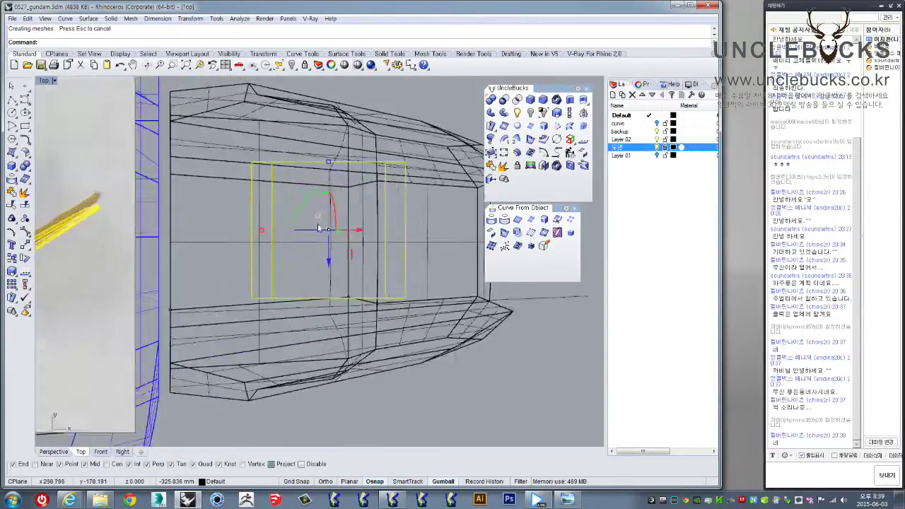
{"action": "scroll", "coordinate": [324, 216], "scroll_direction": "up", "scroll_amount": 3}
{"action": "left_click_drag", "start_coordinate": [338, 253], "coordinate": [342, 278]}
- Delete the box's top face so the sleeve is open
{"action": "double_click", "coordinate": [43, 79]}
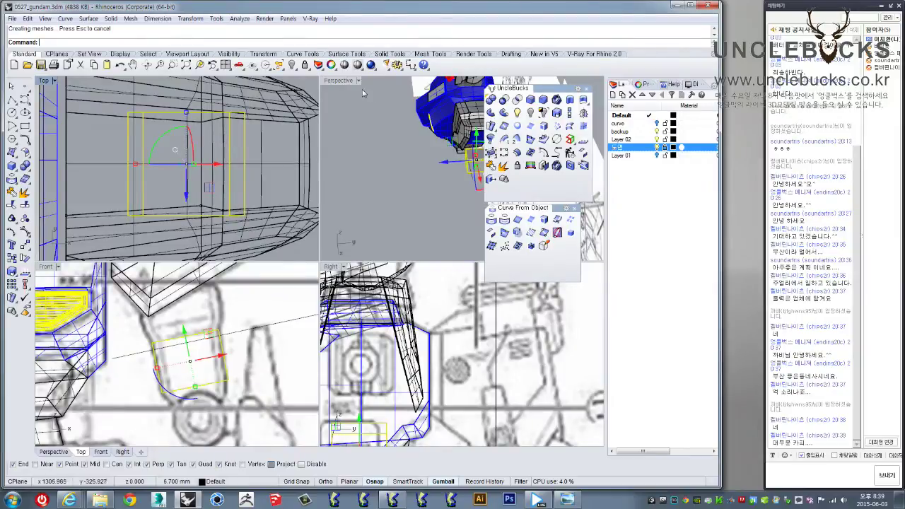
{"action": "double_click", "coordinate": [339, 81]}
{"action": "mouse_move", "coordinate": [321, 176]}
{"action": "right_mouse_down"}
{"action": "mouse_move", "coordinate": [334, 225]}
{"action": "mouse_move", "coordinate": [425, 184]}
{"action": "right_mouse_up"}
{"action": "scroll", "coordinate": [334, 225], "scroll_direction": "up", "scroll_amount": 3}
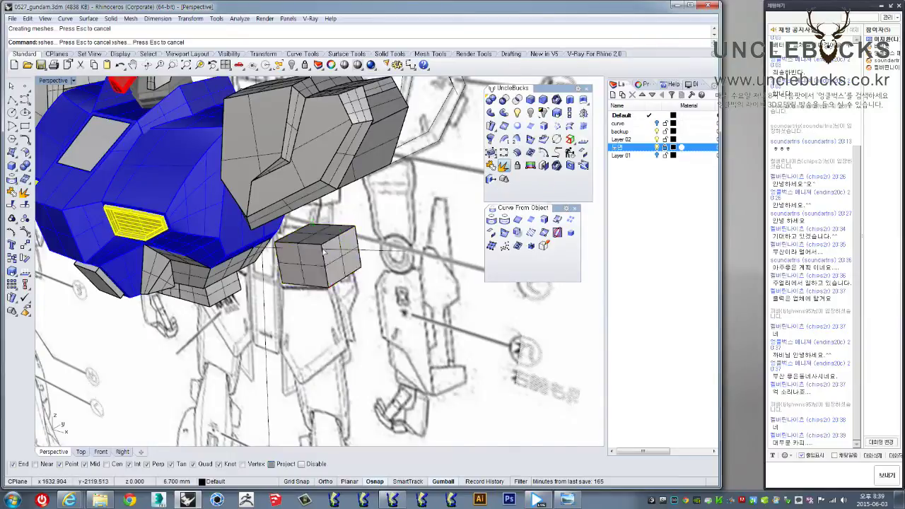
{"action": "scroll", "coordinate": [325, 240], "scroll_direction": "up", "scroll_amount": 3}
{"action": "left_click", "coordinate": [340, 270], "text": "ctrl+shift"}
{"action": "mouse_move", "coordinate": [340, 270]}
{"action": "right_mouse_down"}
{"action": "mouse_move", "coordinate": [263, 358]}
{"action": "mouse_move", "coordinate": [434, 267]}
{"action": "mouse_move", "coordinate": [461, 326]}
{"action": "mouse_move", "coordinate": [472, 297]}
{"action": "right_mouse_up"}
{"action": "key", "text": "Delete"}
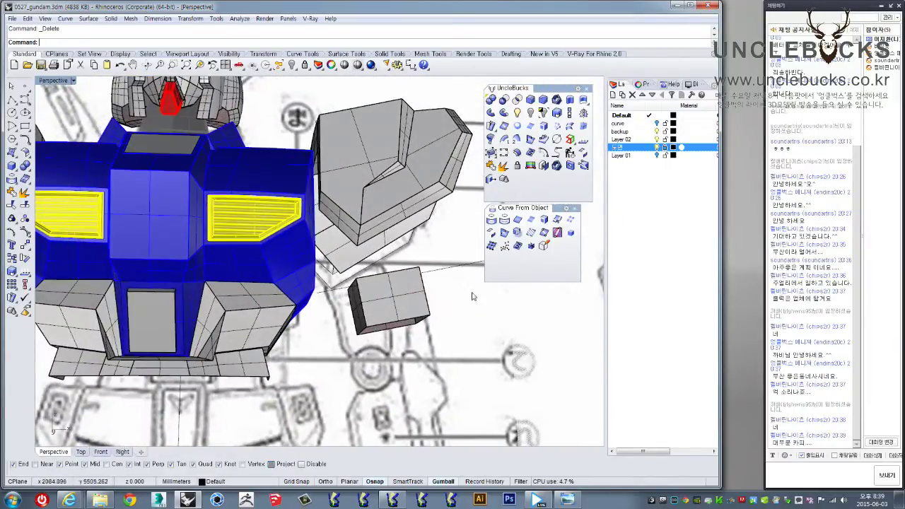
- Select all four side surfaces of the open box
{"action": "right_click_drag", "start_coordinate": [354, 302], "coordinate": [345, 263]}
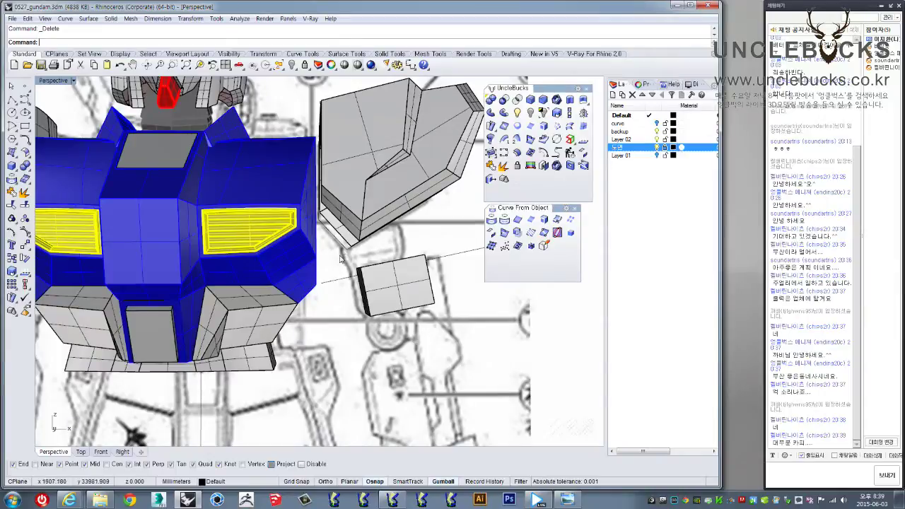
{"action": "left_click_drag", "start_coordinate": [456, 338], "coordinate": [400, 254]}
{"action": "right_click_drag", "start_coordinate": [396, 283], "coordinate": [400, 291]}
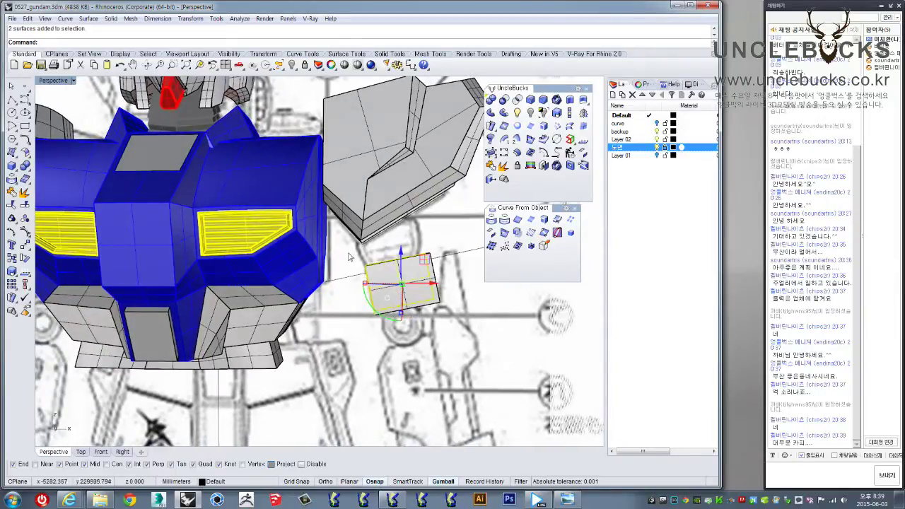
{"action": "left_click_drag", "start_coordinate": [362, 245], "coordinate": [451, 322]}
{"action": "scroll", "coordinate": [424, 283], "scroll_direction": "up", "scroll_amount": 4}
{"action": "mouse_move", "coordinate": [424, 283]}
{"action": "right_mouse_down"}
{"action": "mouse_move", "coordinate": [435, 272]}
{"action": "mouse_move", "coordinate": [374, 289]}
{"action": "mouse_move", "coordinate": [292, 222]}
{"action": "right_mouse_up"}
- Duplicate the box upward in the Front view, dropping the copy under the shoulder armor
{"action": "double_click", "coordinate": [53, 81]}
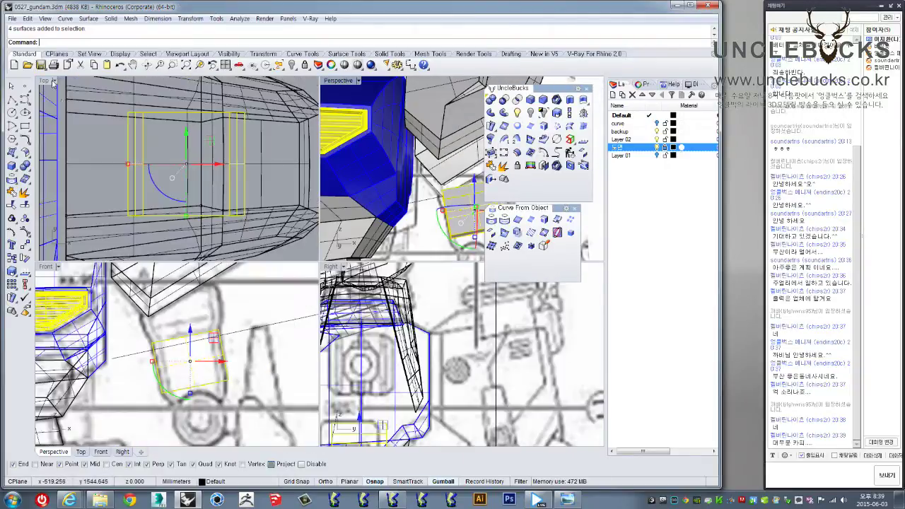
{"action": "double_click", "coordinate": [45, 266]}
{"action": "scroll", "coordinate": [319, 291], "scroll_direction": "up", "scroll_amount": 2}
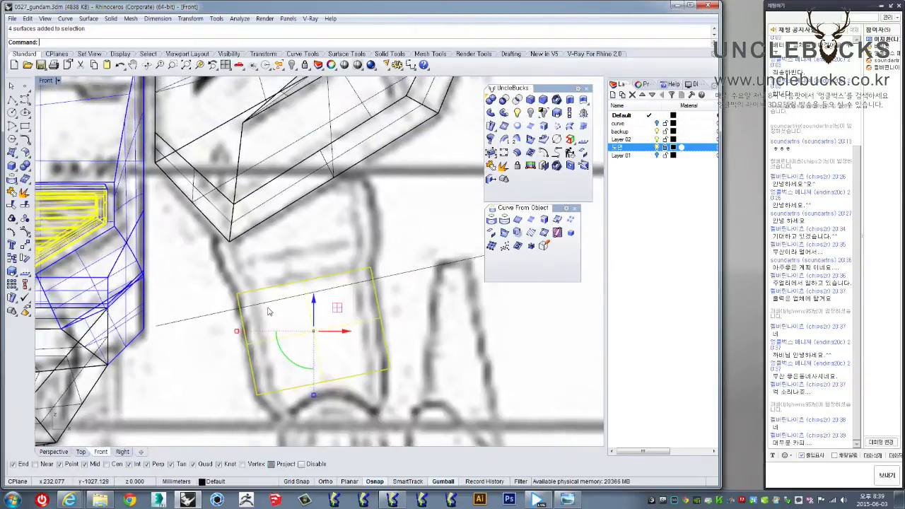
{"action": "scroll", "coordinate": [319, 291], "scroll_direction": "up", "scroll_amount": 2}
{"action": "right_click_drag", "start_coordinate": [319, 290], "coordinate": [321, 311]}
{"action": "left_click_drag", "start_coordinate": [329, 322], "coordinate": [305, 218]}
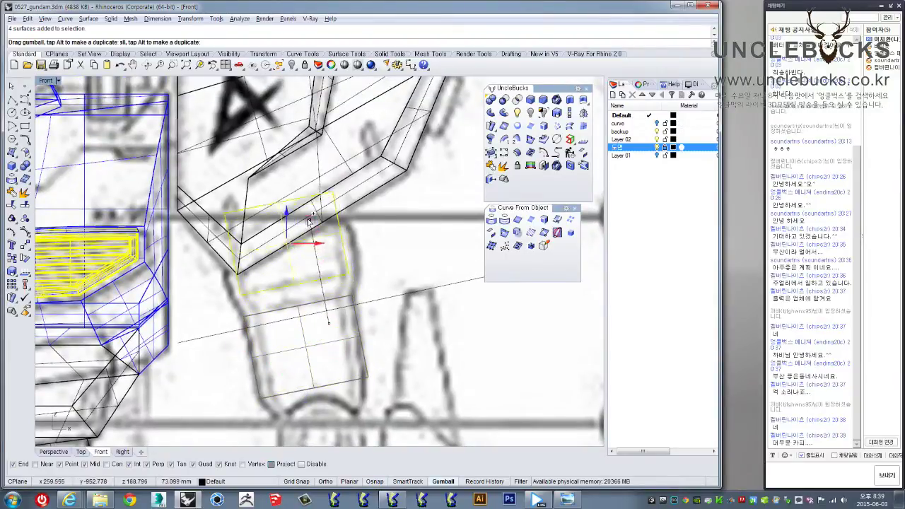
{"action": "left_click_drag", "start_coordinate": [306, 217], "coordinate": [309, 221]}
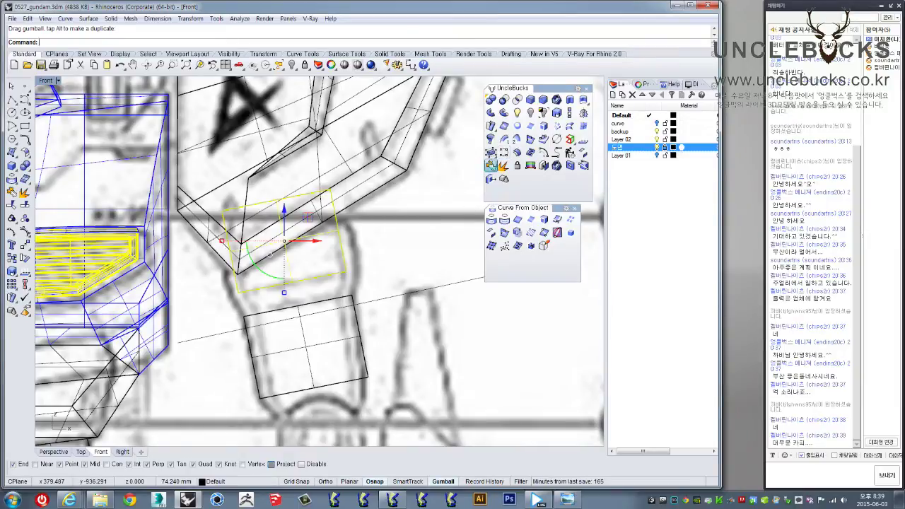
- Join the duplicate's four side surfaces into one piece
{"action": "key", "text": "ctrl+j"}
{"action": "right_click_drag", "start_coordinate": [297, 304], "coordinate": [319, 222]}
{"action": "left_click_drag", "start_coordinate": [242, 389], "coordinate": [396, 212]}
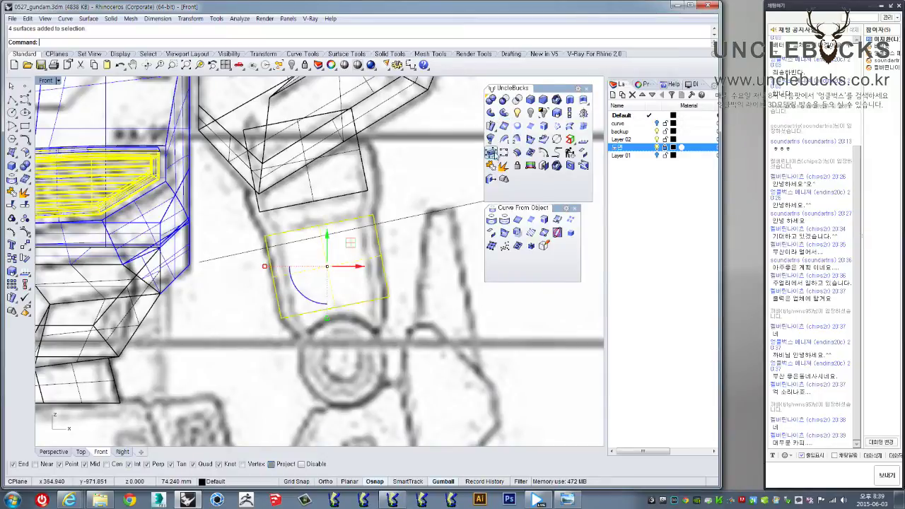
{"action": "left_click", "coordinate": [493, 167]}
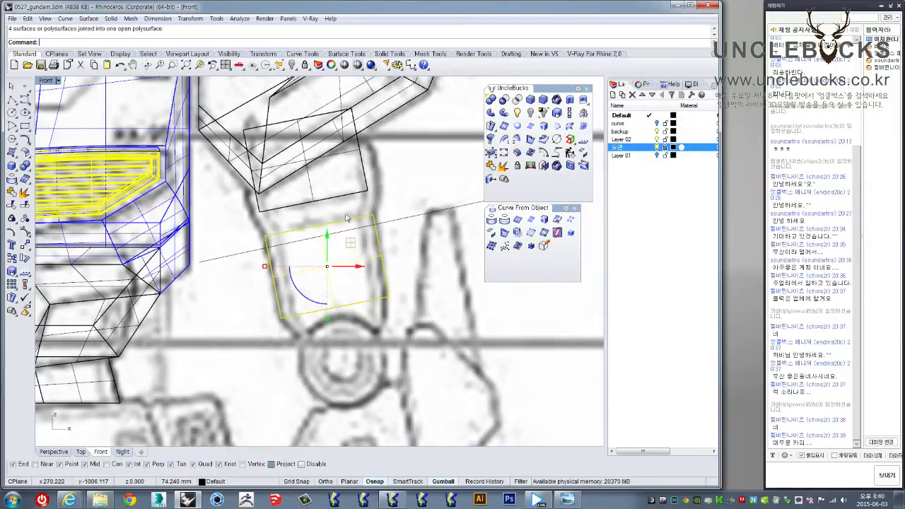
- Nudge the upper box into place and enlarge it to cover the shoulder base
{"action": "left_click", "coordinate": [369, 196]}
{"action": "right_click_drag", "start_coordinate": [322, 193], "coordinate": [298, 262]}
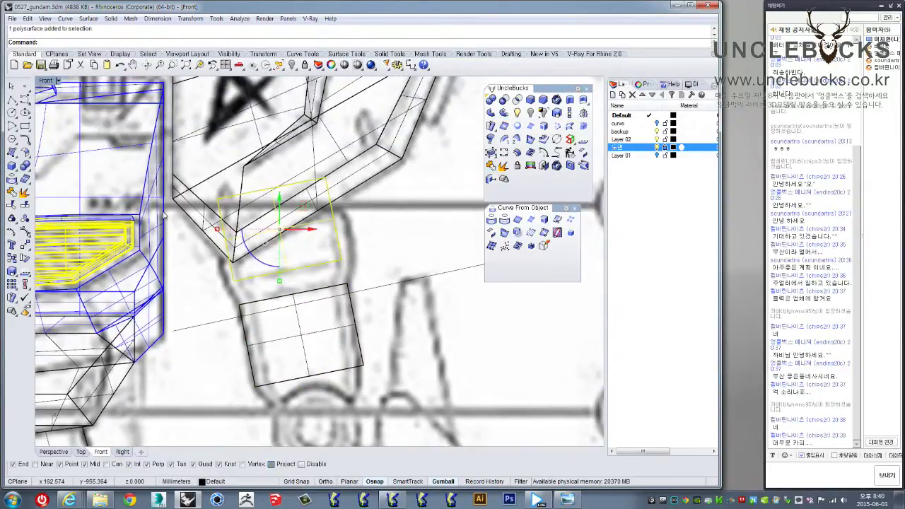
{"action": "right_click_drag", "start_coordinate": [354, 240], "coordinate": [352, 249]}
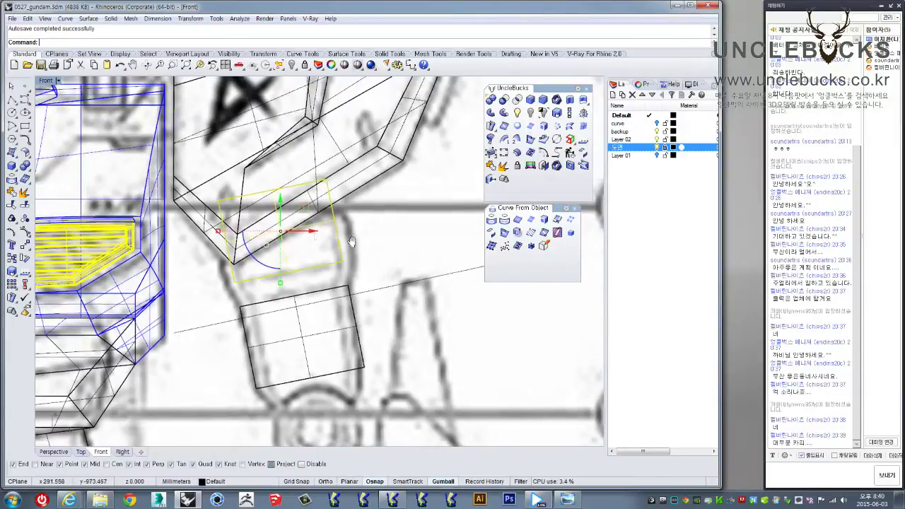
{"action": "left_click_drag", "start_coordinate": [302, 217], "coordinate": [311, 243]}
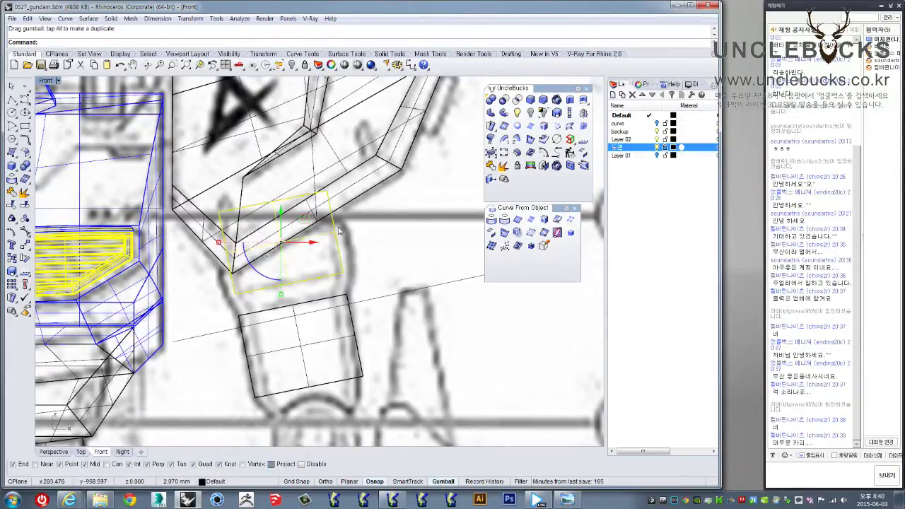
{"action": "scroll", "coordinate": [338, 230], "scroll_direction": "up", "scroll_amount": 3}
{"action": "scroll", "coordinate": [320, 226], "scroll_direction": "up", "scroll_amount": 1}
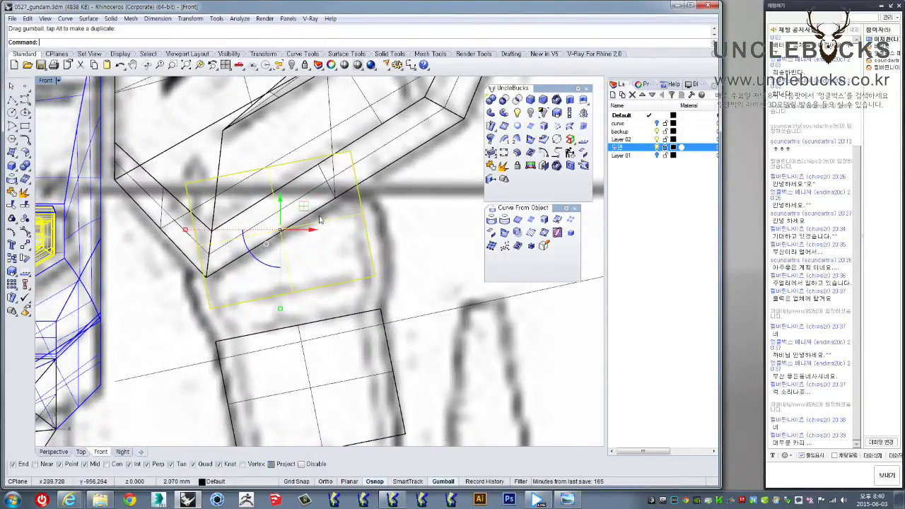
{"action": "left_click_drag", "start_coordinate": [186, 232], "coordinate": [164, 230]}
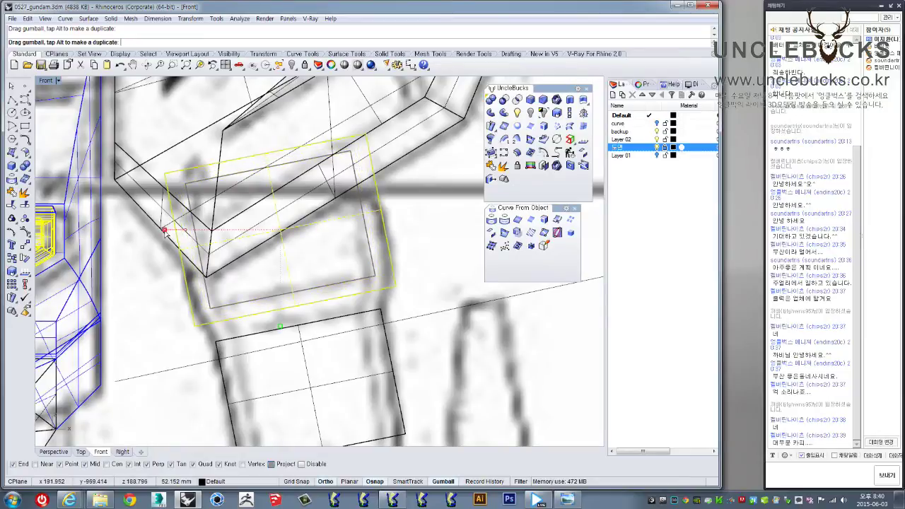
{"action": "right_click_drag", "start_coordinate": [292, 240], "coordinate": [293, 226]}
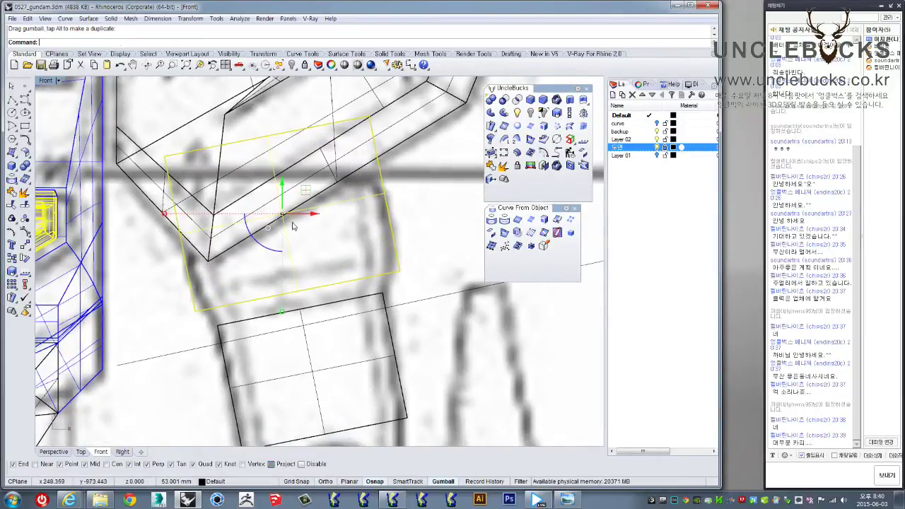
- Stretch the upper box in one direction with Scale1D, anchored at its lower-right corner
{"action": "left_click", "coordinate": [569, 113]}
{"action": "left_click", "coordinate": [399, 270]}
{"action": "scroll", "coordinate": [366, 114], "scroll_direction": "up", "scroll_amount": 3}
{"action": "left_click", "coordinate": [368, 110]}
{"action": "scroll", "coordinate": [369, 110], "scroll_direction": "down", "scroll_amount": 1}
{"action": "scroll", "coordinate": [379, 146], "scroll_direction": "down", "scroll_amount": 2}
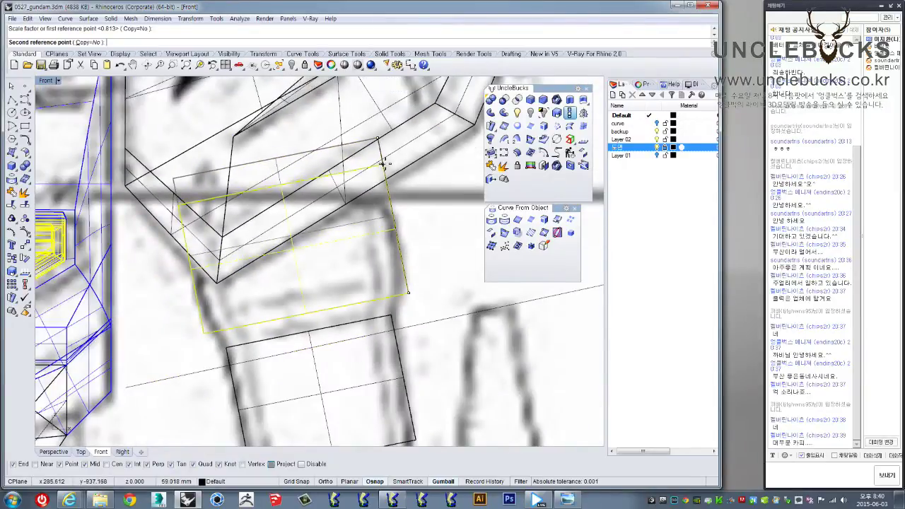
{"action": "left_click", "coordinate": [382, 157]}
- Shorten the upper box with a second Scale1D, pulling its lower edge up
{"action": "right_click", "coordinate": [382, 154]}
{"action": "left_click", "coordinate": [382, 159]}
{"action": "left_click", "coordinate": [408, 290]}
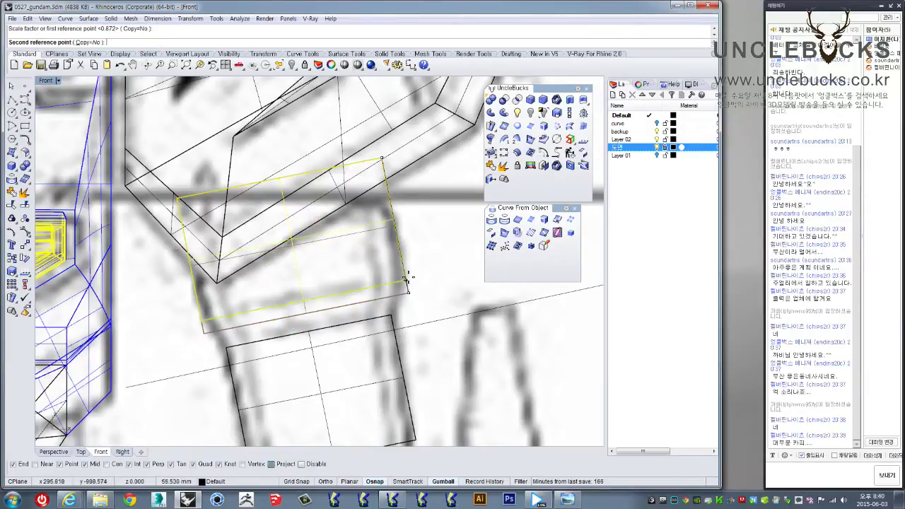
{"action": "left_click", "coordinate": [406, 277]}
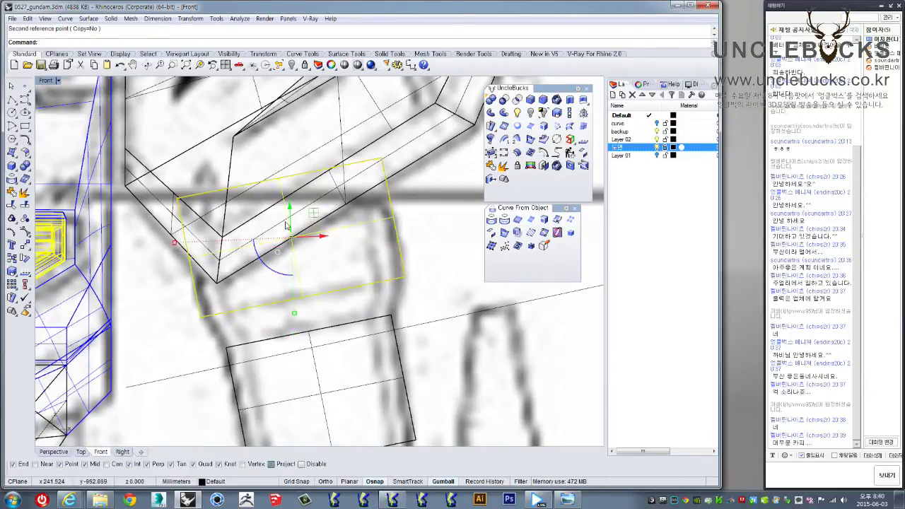
{"action": "right_click_drag", "start_coordinate": [299, 219], "coordinate": [275, 195]}
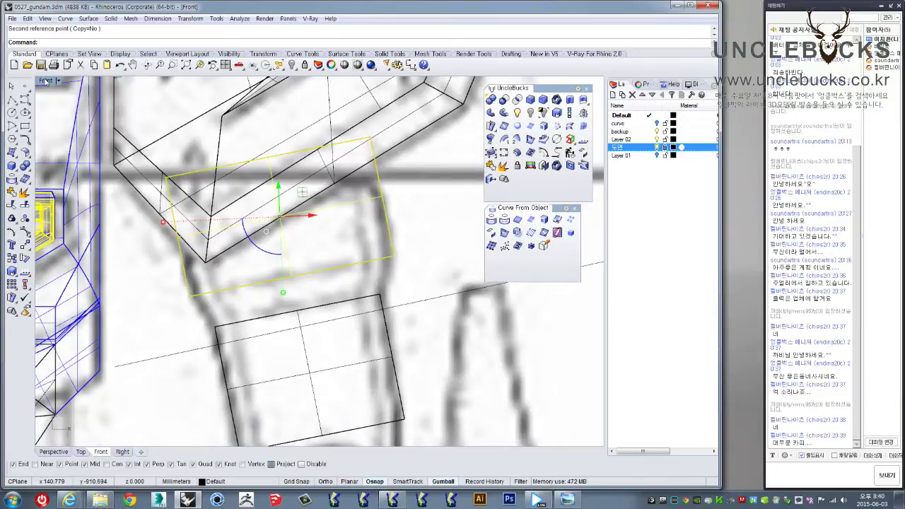
{"action": "double_click", "coordinate": [44, 81]}
{"action": "double_click", "coordinate": [356, 84]}
{"action": "mouse_move", "coordinate": [356, 99]}
{"action": "right_mouse_down"}
{"action": "mouse_move", "coordinate": [244, 217]}
{"action": "mouse_move", "coordinate": [375, 312]}
{"action": "right_mouse_up"}
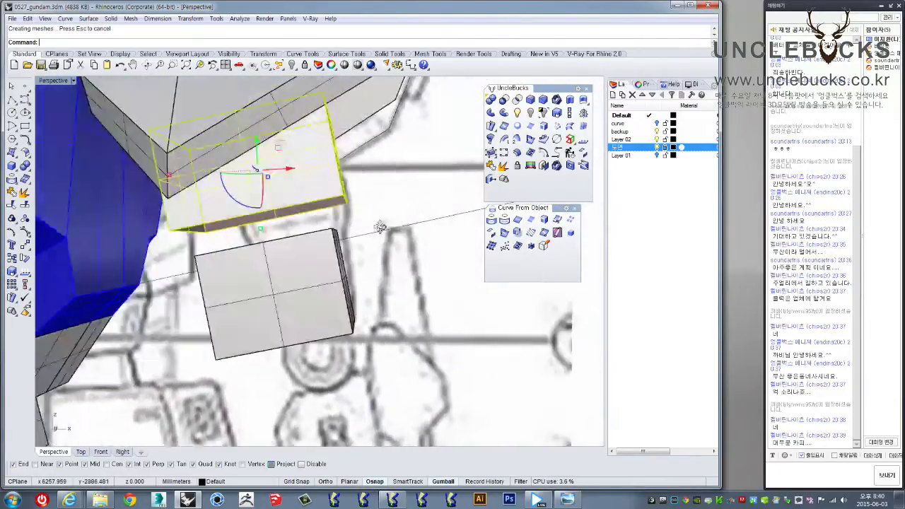
- Delete the leftover long guide line curve
{"action": "key", "text": "Escape"}
{"action": "mouse_move", "coordinate": [335, 282]}
{"action": "right_mouse_down"}
{"action": "mouse_move", "coordinate": [190, 286]}
{"action": "mouse_move", "coordinate": [339, 233]}
{"action": "right_mouse_up"}
{"action": "left_click", "coordinate": [368, 141]}
{"action": "left_click", "coordinate": [348, 294], "text": "shift"}
{"action": "right_click_drag", "start_coordinate": [348, 294], "coordinate": [359, 232]}
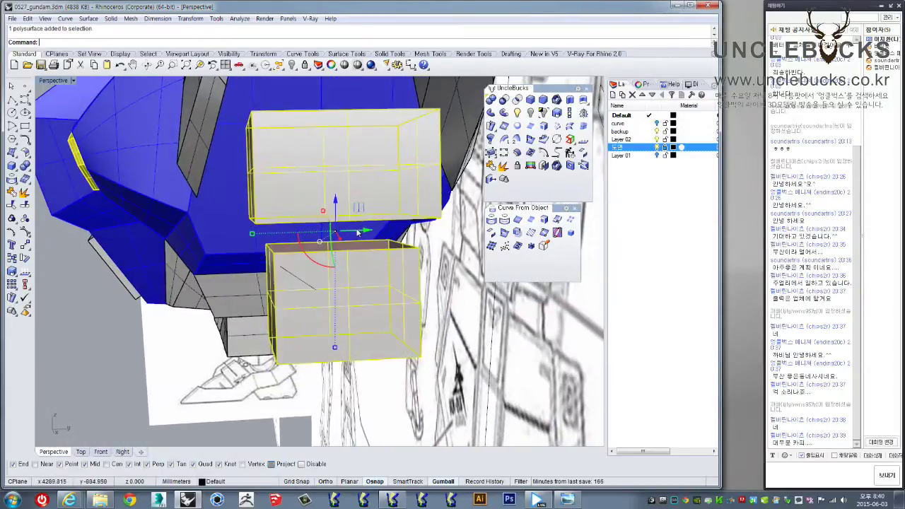
{"action": "right_click_drag", "start_coordinate": [307, 292], "coordinate": [416, 255]}
{"action": "key", "text": "Escape"}
{"action": "mouse_move", "coordinate": [315, 249]}
{"action": "right_mouse_down"}
{"action": "mouse_move", "coordinate": [380, 266]}
{"action": "mouse_move", "coordinate": [372, 262]}
{"action": "right_mouse_up"}
{"action": "left_click", "coordinate": [375, 263]}
{"action": "key", "text": "Delete"}
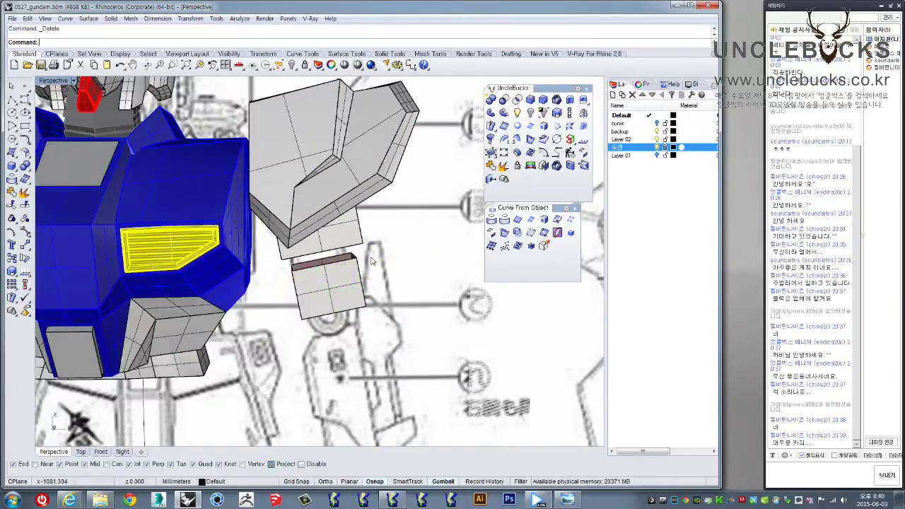
- Duplicate the lower arm box's open border edges as curves with DupBorder
{"action": "scroll", "coordinate": [373, 261], "scroll_direction": "up", "scroll_amount": 2}
{"action": "scroll", "coordinate": [396, 240], "scroll_direction": "up", "scroll_amount": 2}
{"action": "scroll", "coordinate": [438, 212], "scroll_direction": "up", "scroll_amount": 2}
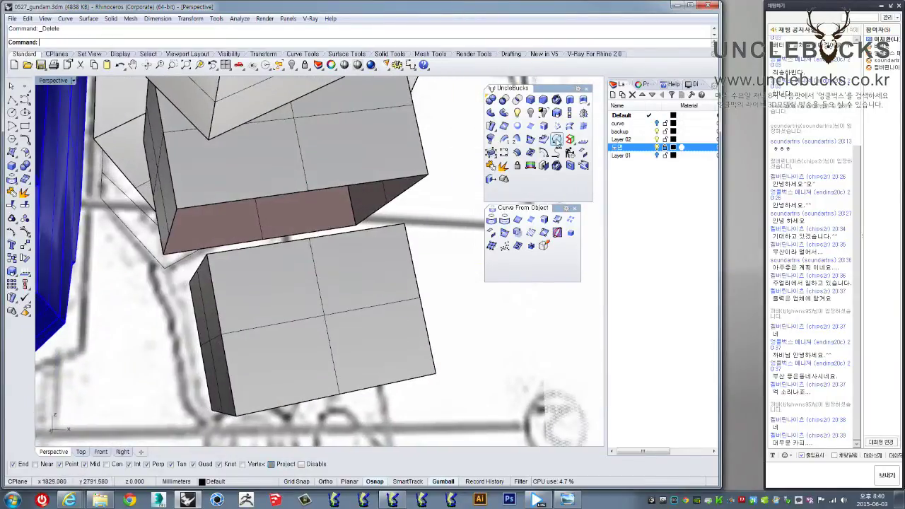
{"action": "mouse_move", "coordinate": [410, 246]}
{"action": "right_mouse_down"}
{"action": "mouse_move", "coordinate": [439, 253]}
{"action": "mouse_move", "coordinate": [423, 262]}
{"action": "right_mouse_up"}
{"action": "left_click", "coordinate": [569, 127]}
{"action": "key", "text": "Escape"}
{"action": "mouse_move", "coordinate": [345, 251]}
{"action": "right_mouse_down"}
{"action": "mouse_move", "coordinate": [353, 258]}
{"action": "mouse_move", "coordinate": [255, 262]}
{"action": "right_mouse_up"}
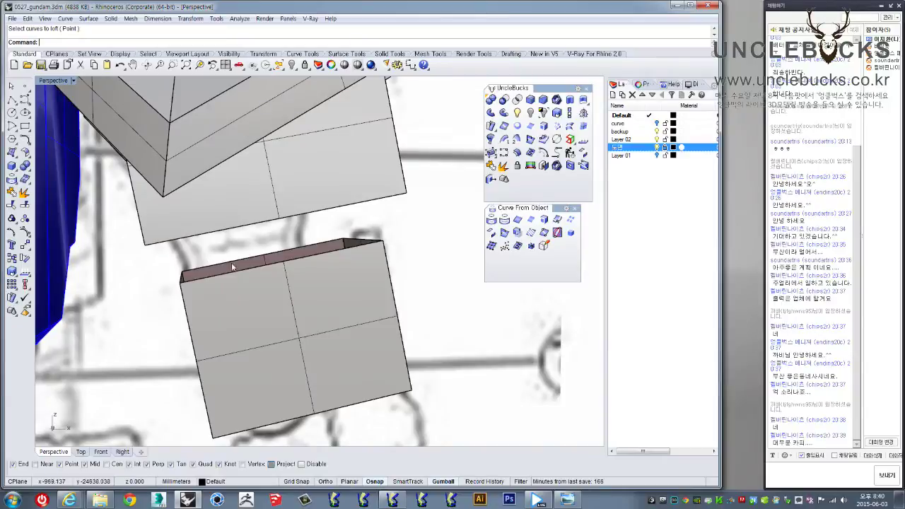
{"action": "left_click", "coordinate": [283, 286]}
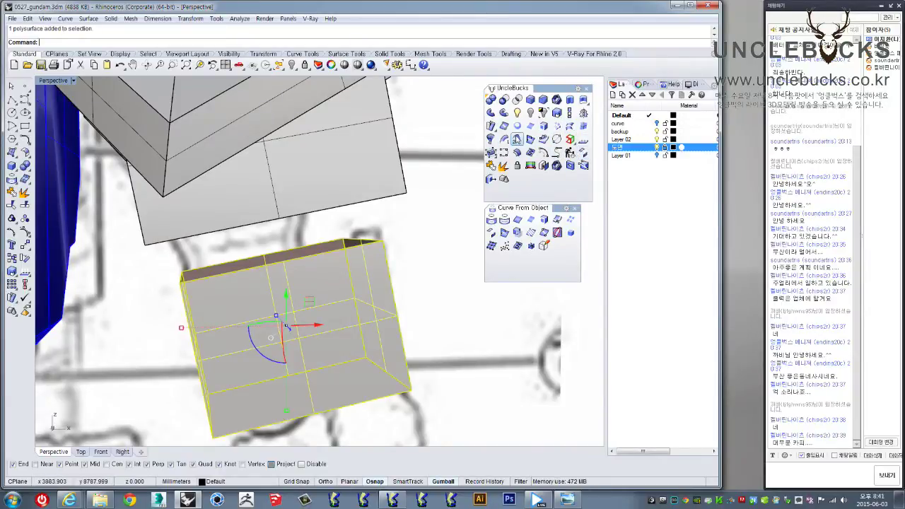
{"action": "mouse_move", "coordinate": [372, 288]}
{"action": "right_mouse_down"}
{"action": "mouse_move", "coordinate": [380, 274]}
{"action": "mouse_move", "coordinate": [414, 268]}
{"action": "right_mouse_up"}
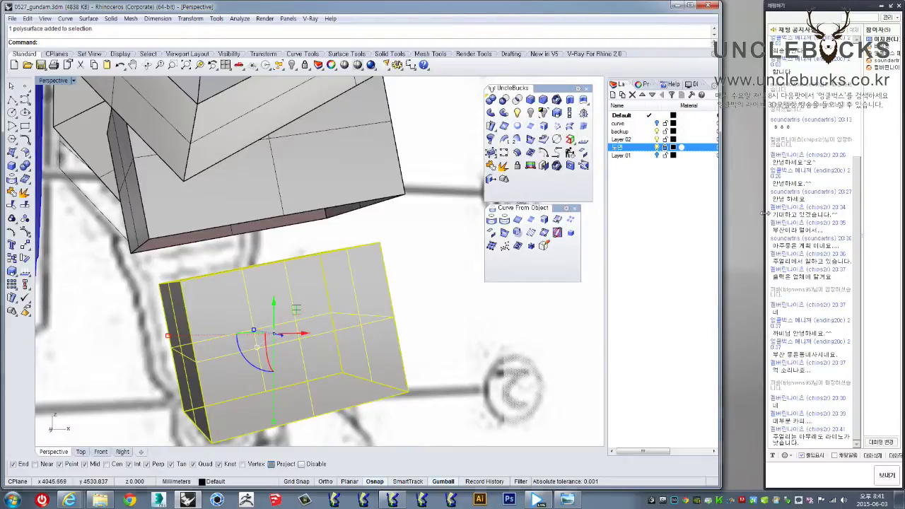
{"action": "left_click_drag", "start_coordinate": [766, 212], "coordinate": [724, 214]}
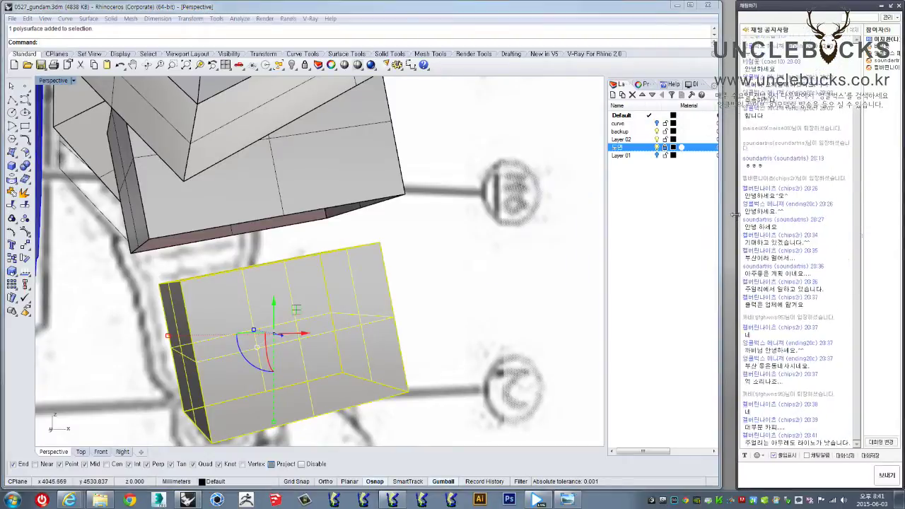
{"action": "left_click", "coordinate": [653, 229]}
{"action": "mouse_move", "coordinate": [454, 209]}
{"action": "right_mouse_down"}
{"action": "mouse_move", "coordinate": [352, 270]}
{"action": "mouse_move", "coordinate": [516, 138]}
{"action": "right_mouse_up"}
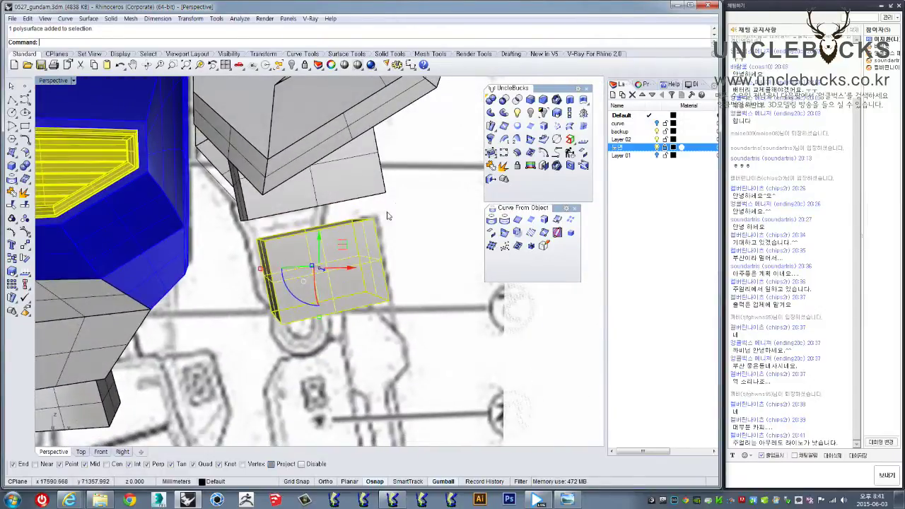
{"action": "left_click", "coordinate": [504, 139]}
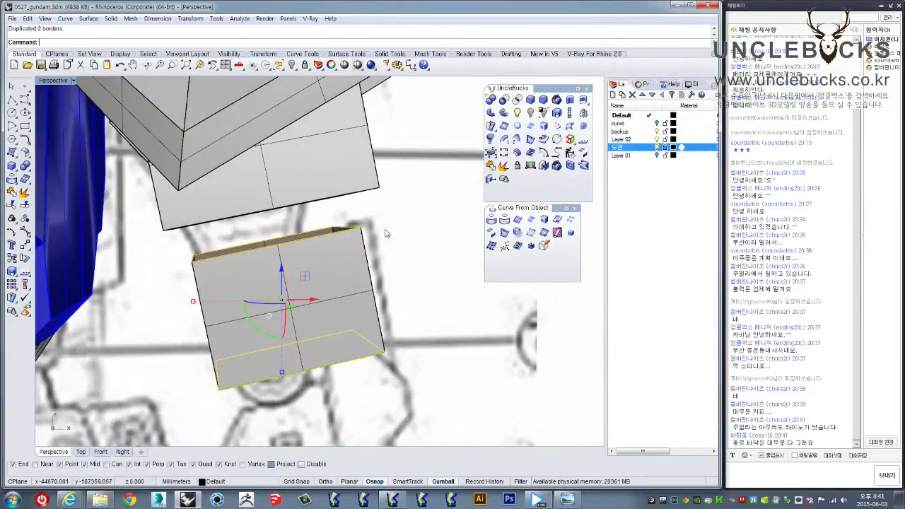
- Loft the two border curves with Straight sections to bridge the upper and lower boxes
{"action": "left_click", "coordinate": [347, 202]}
{"action": "right_click_drag", "start_coordinate": [347, 202], "coordinate": [362, 194]}
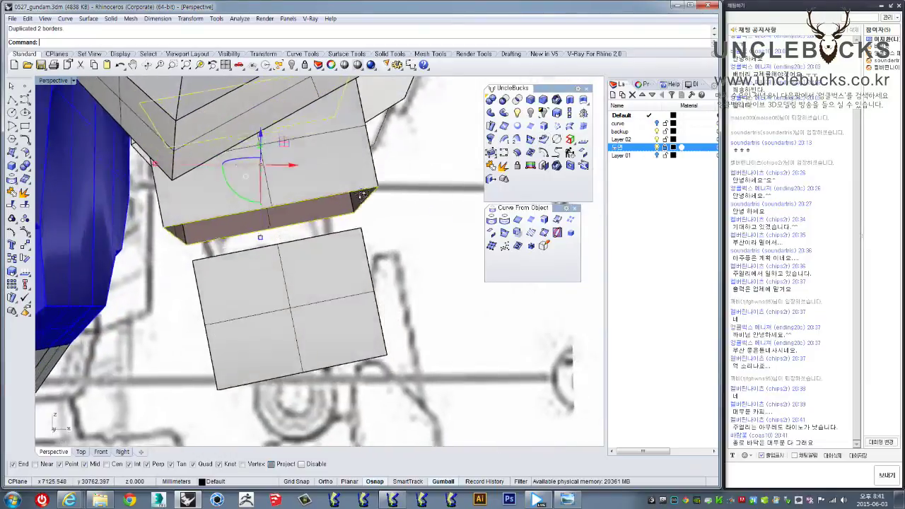
{"action": "left_click", "coordinate": [357, 225]}
{"action": "left_click", "coordinate": [389, 293]}
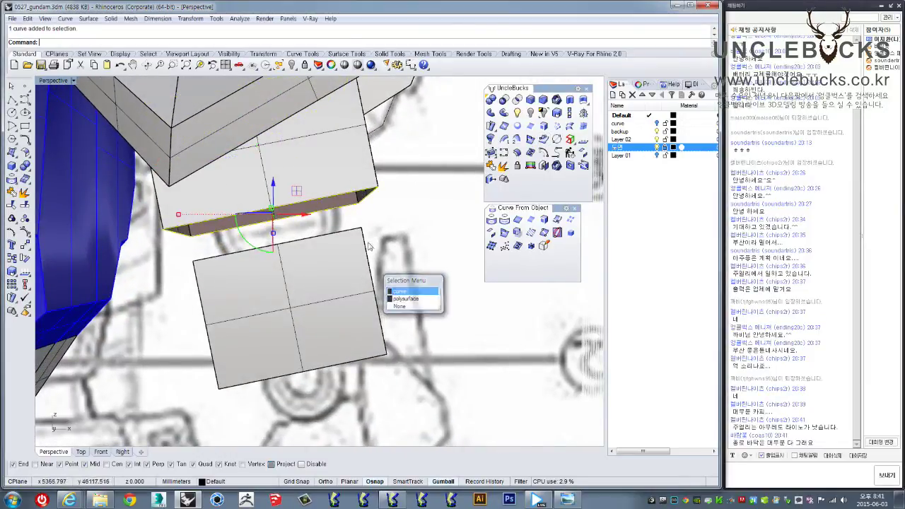
{"action": "mouse_move", "coordinate": [399, 293]}
{"action": "right_mouse_down"}
{"action": "mouse_move", "coordinate": [396, 251]}
{"action": "mouse_move", "coordinate": [413, 244]}
{"action": "right_mouse_up"}
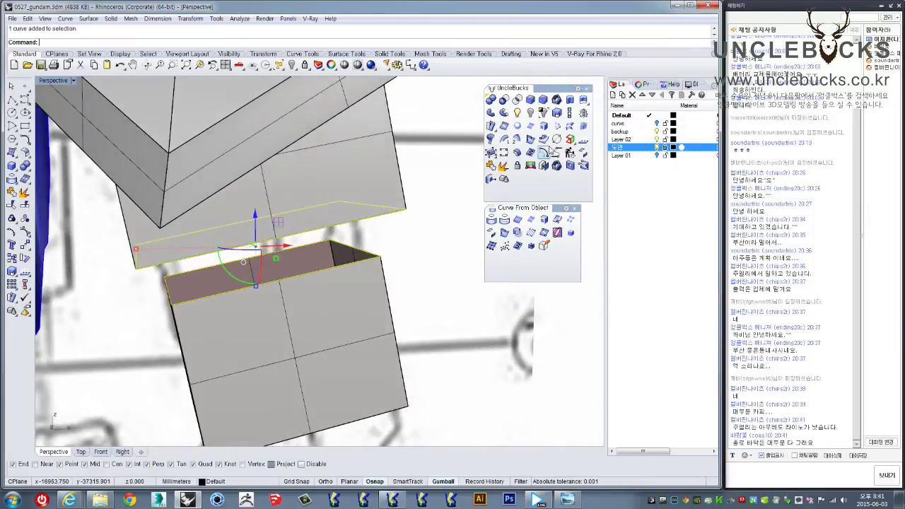
{"action": "right_click", "coordinate": [397, 254]}
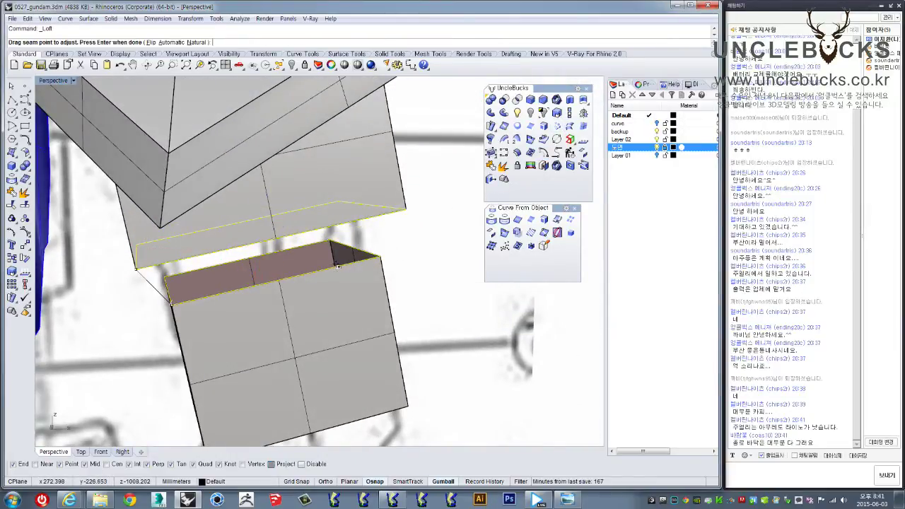
{"action": "right_click", "coordinate": [338, 266]}
{"action": "right_click_drag", "start_coordinate": [338, 266], "coordinate": [388, 292]}
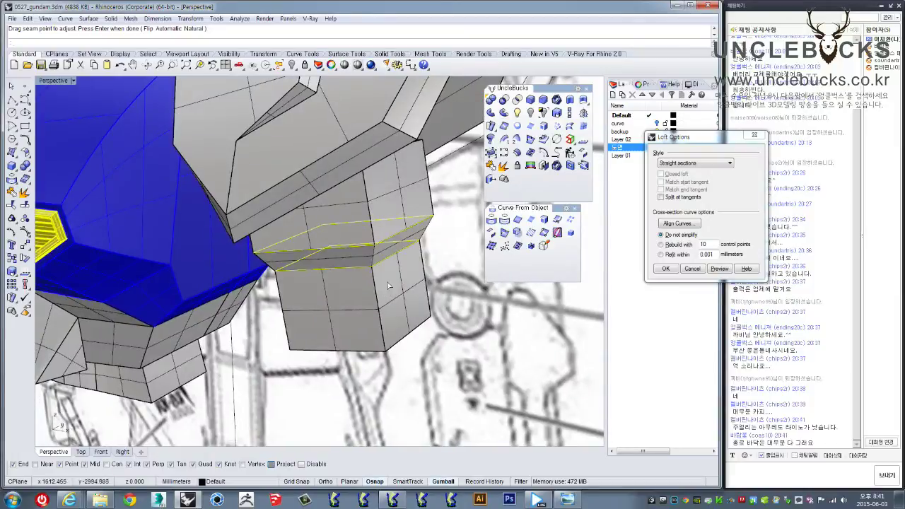
{"action": "left_click", "coordinate": [666, 269]}
- Delete the helper border curves and select the arm's bottom edge curve
{"action": "key", "text": "Delete"}
{"action": "mouse_move", "coordinate": [339, 283]}
{"action": "right_mouse_down"}
{"action": "mouse_move", "coordinate": [386, 326]}
{"action": "mouse_move", "coordinate": [284, 270]}
{"action": "right_mouse_up"}
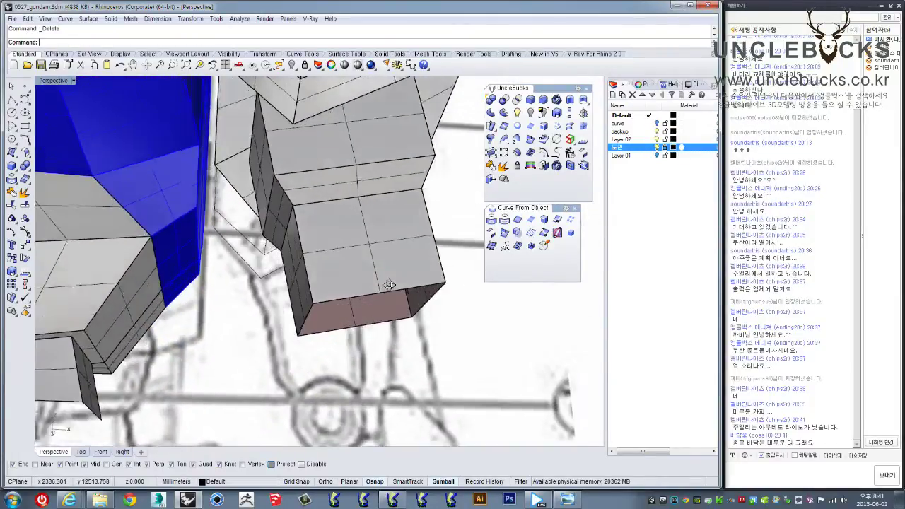
{"action": "left_click", "coordinate": [382, 294]}
- Enlarge the bottom outline curve and move it to snap under the box's bottom corner
{"action": "right_click_drag", "start_coordinate": [381, 293], "coordinate": [388, 331]}
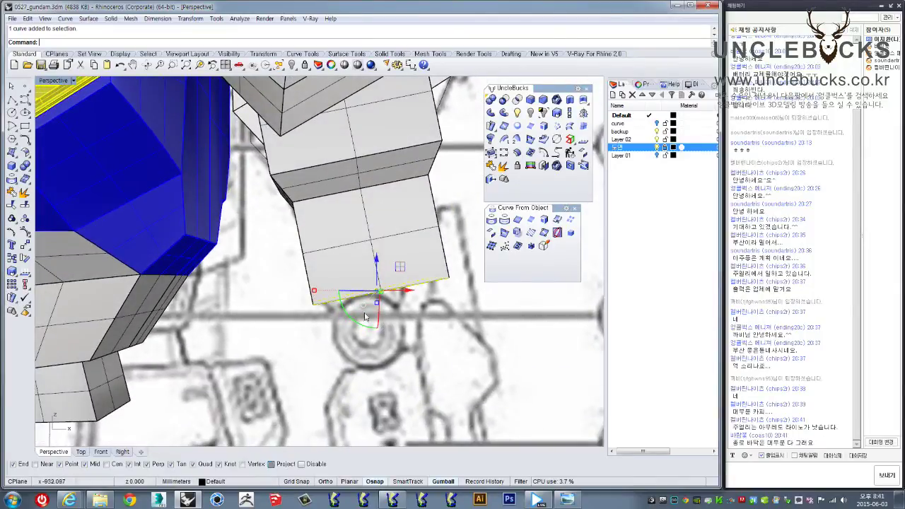
{"action": "left_click_drag", "start_coordinate": [316, 295], "coordinate": [334, 296]}
{"action": "scroll", "coordinate": [437, 238], "scroll_direction": "up", "scroll_amount": 4}
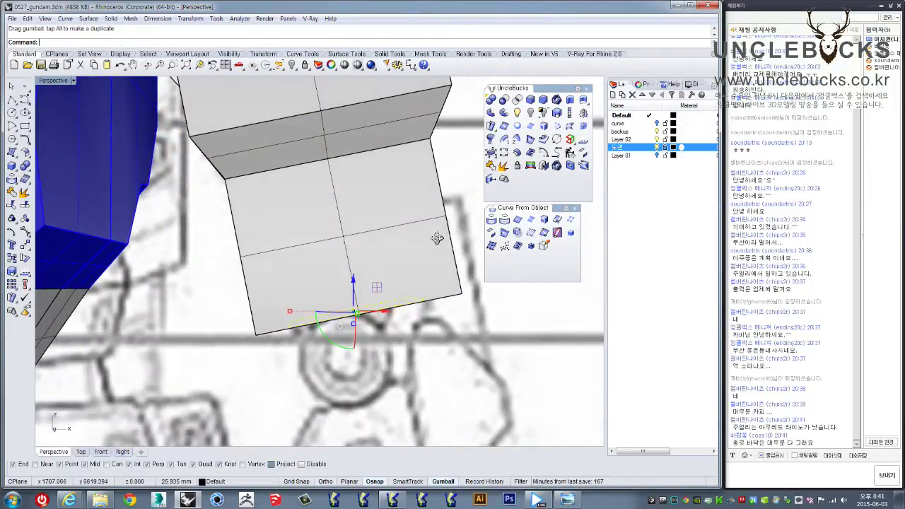
{"action": "type", "text": "M"}
{"action": "key", "text": "Return"}
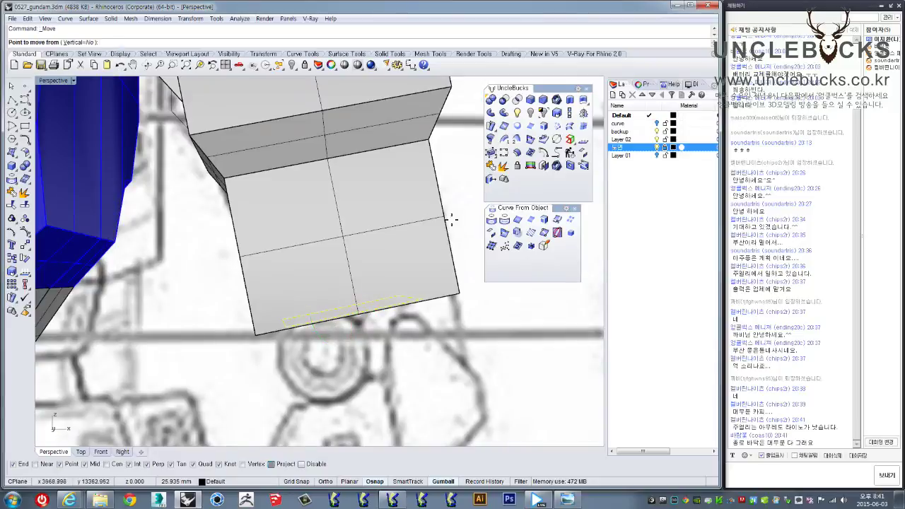
{"action": "left_click", "coordinate": [442, 216]}
{"action": "left_click", "coordinate": [448, 233]}
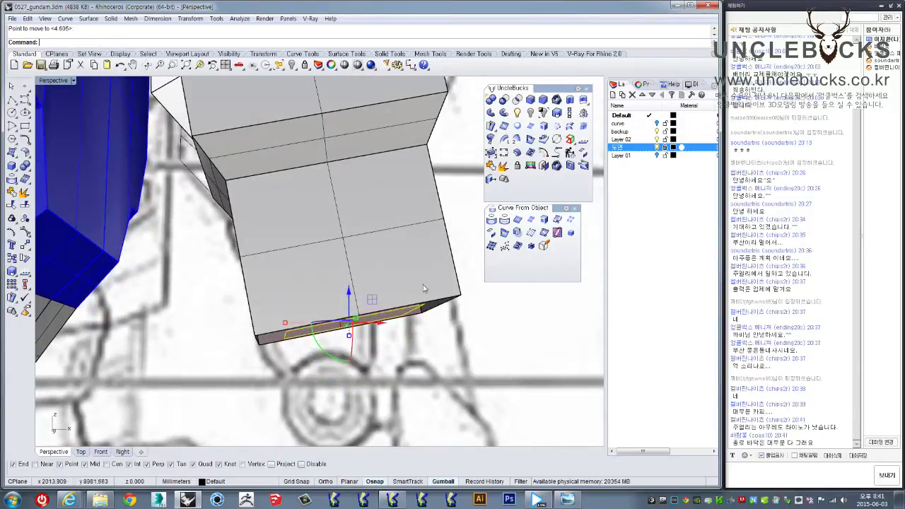
{"action": "key", "text": "Return"}
{"action": "right_click_drag", "start_coordinate": [443, 239], "coordinate": [456, 303]}
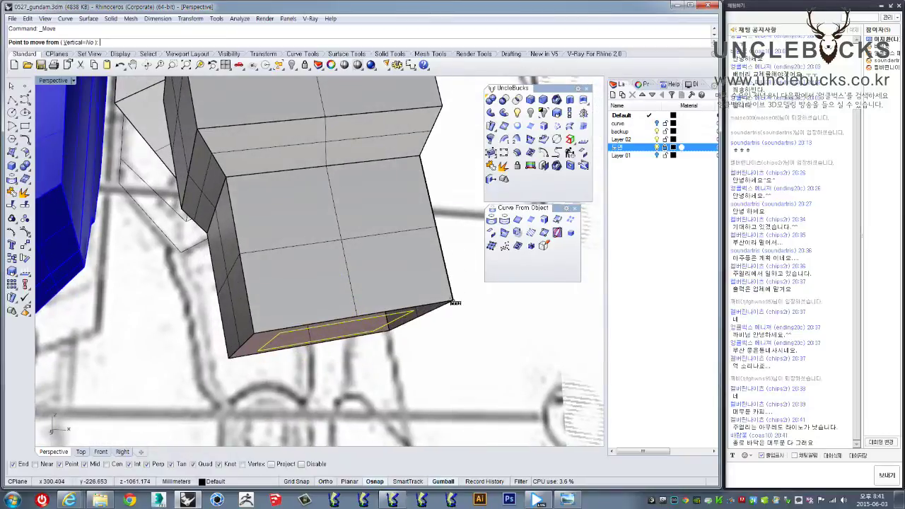
{"action": "left_click", "coordinate": [423, 178]}
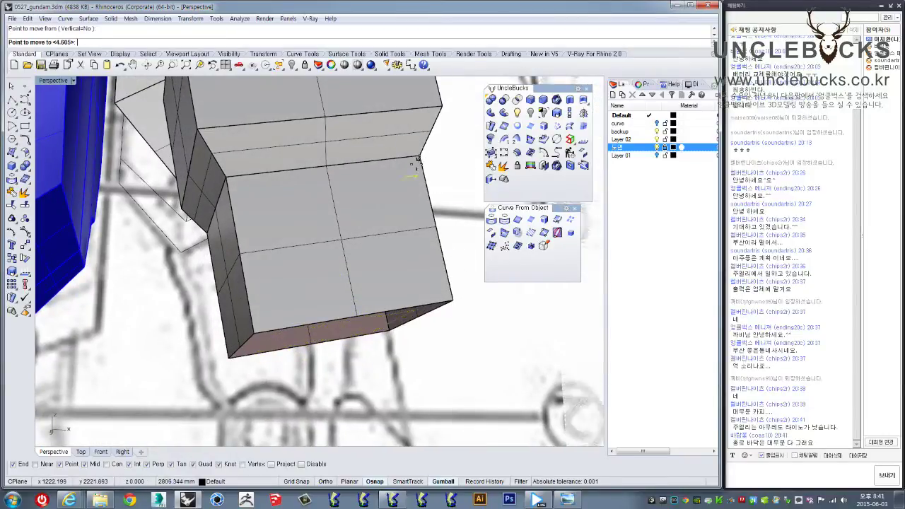
{"action": "left_click", "coordinate": [451, 301]}
{"action": "right_click_drag", "start_coordinate": [451, 301], "coordinate": [360, 241]}
{"action": "scroll", "coordinate": [357, 243], "scroll_direction": "up", "scroll_amount": 2}
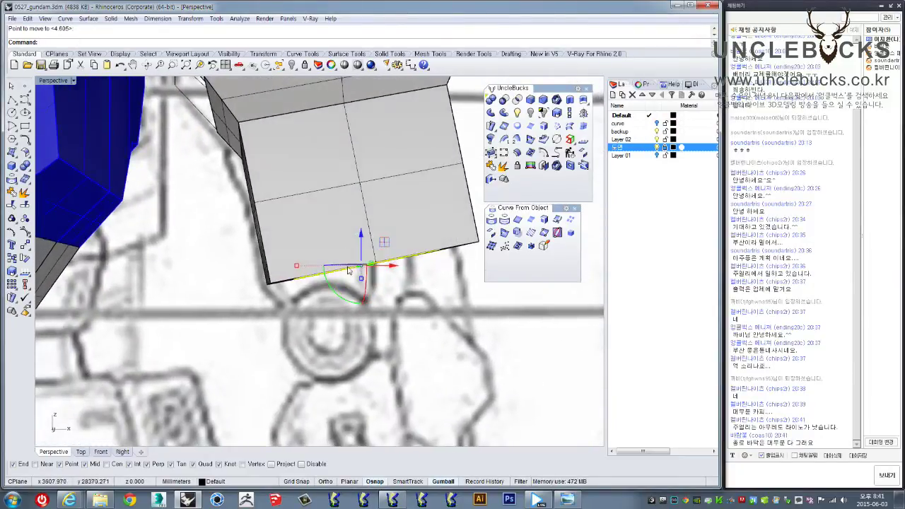
- Extrude the outline into the elbow piece and delete one of its faces
{"action": "left_click", "coordinate": [569, 99]}
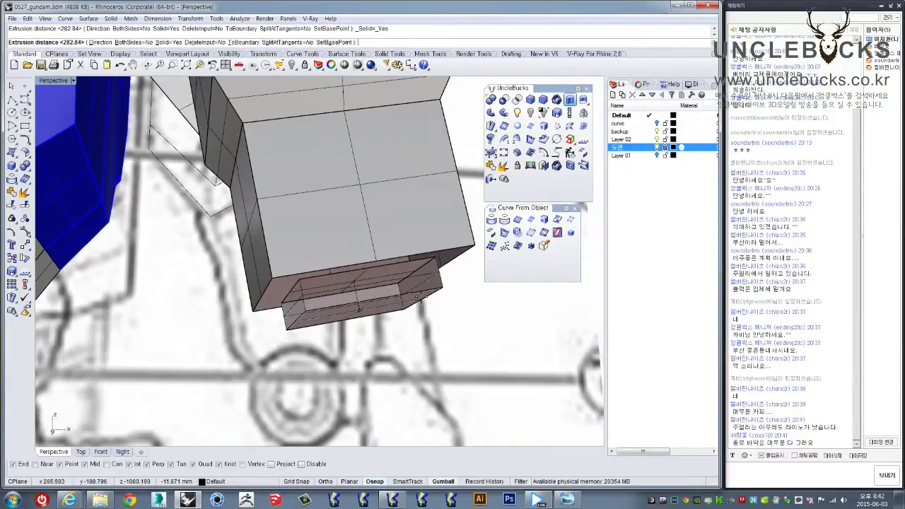
{"action": "left_click", "coordinate": [421, 302]}
{"action": "mouse_move", "coordinate": [422, 301]}
{"action": "right_mouse_down"}
{"action": "mouse_move", "coordinate": [409, 259]}
{"action": "mouse_move", "coordinate": [427, 285]}
{"action": "mouse_move", "coordinate": [507, 183]}
{"action": "right_mouse_up"}
{"action": "left_click", "coordinate": [426, 285]}
{"action": "scroll", "coordinate": [457, 292], "scroll_direction": "up", "scroll_amount": 2}
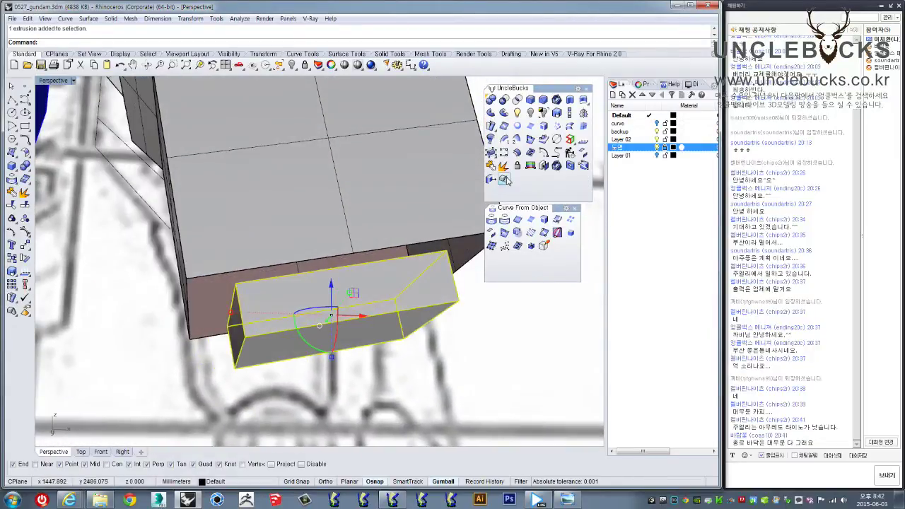
{"action": "left_click", "coordinate": [493, 180]}
{"action": "mouse_move", "coordinate": [375, 262]}
{"action": "right_mouse_down"}
{"action": "mouse_move", "coordinate": [376, 280]}
{"action": "mouse_move", "coordinate": [364, 283]}
{"action": "right_mouse_up"}
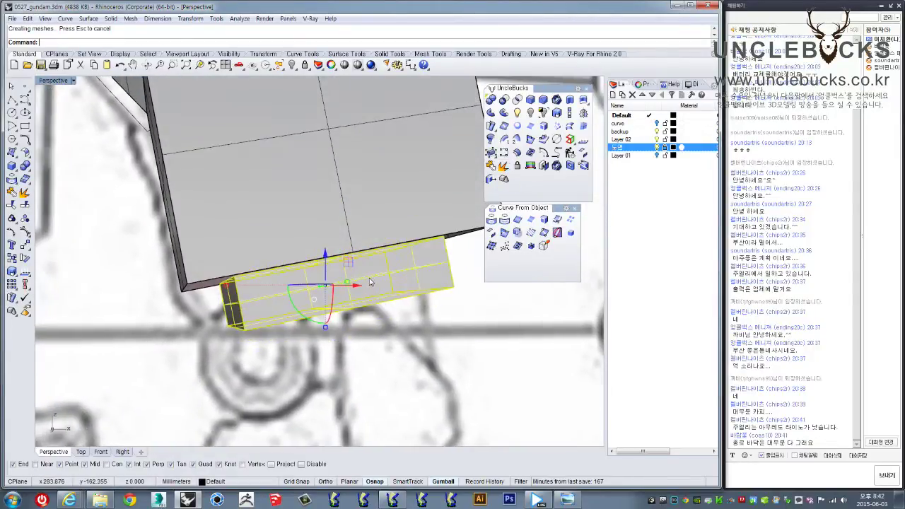
{"action": "key", "text": "Delete"}
{"action": "mouse_move", "coordinate": [313, 299]}
{"action": "right_mouse_down"}
{"action": "mouse_move", "coordinate": [283, 285]}
{"action": "mouse_move", "coordinate": [404, 274]}
{"action": "mouse_move", "coordinate": [396, 299]}
{"action": "mouse_move", "coordinate": [378, 285]}
{"action": "mouse_move", "coordinate": [384, 298]}
{"action": "mouse_move", "coordinate": [313, 254]}
{"action": "mouse_move", "coordinate": [276, 269]}
{"action": "mouse_move", "coordinate": [377, 317]}
{"action": "mouse_move", "coordinate": [384, 276]}
{"action": "mouse_move", "coordinate": [196, 344]}
{"action": "mouse_move", "coordinate": [362, 282]}
{"action": "mouse_move", "coordinate": [346, 314]}
{"action": "right_mouse_up"}
- Build a planar surface from the outline to cap the sleeve's open bottom
{"action": "scroll", "coordinate": [347, 314], "scroll_direction": "up", "scroll_amount": 3}
{"action": "scroll", "coordinate": [368, 317], "scroll_direction": "up", "scroll_amount": 3}
{"action": "scroll", "coordinate": [391, 320], "scroll_direction": "up", "scroll_amount": 2}
{"action": "mouse_move", "coordinate": [390, 320]}
{"action": "right_mouse_down"}
{"action": "mouse_move", "coordinate": [378, 311]}
{"action": "mouse_move", "coordinate": [383, 330]}
{"action": "right_mouse_up"}
{"action": "left_click", "coordinate": [382, 331]}
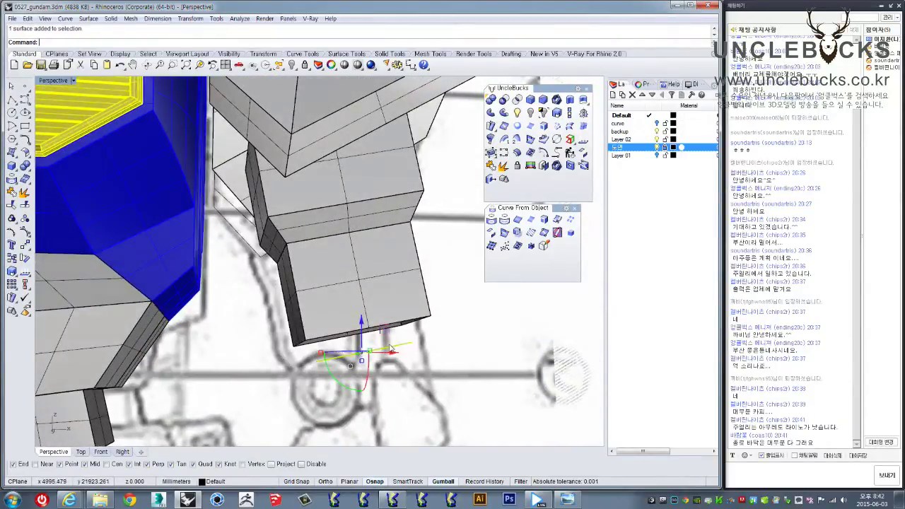
{"action": "left_click", "coordinate": [518, 125]}
{"action": "right_click_drag", "start_coordinate": [386, 332], "coordinate": [410, 340]}
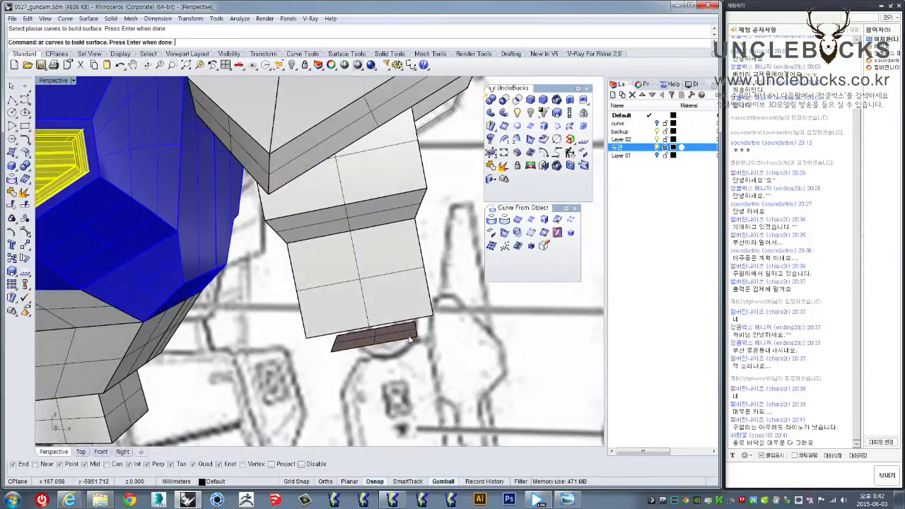
{"action": "key", "text": "Escape"}
{"action": "left_click", "coordinate": [404, 337]}
- Duplicate the flat surface's border as a curve and select it
{"action": "left_click", "coordinate": [530, 126]}
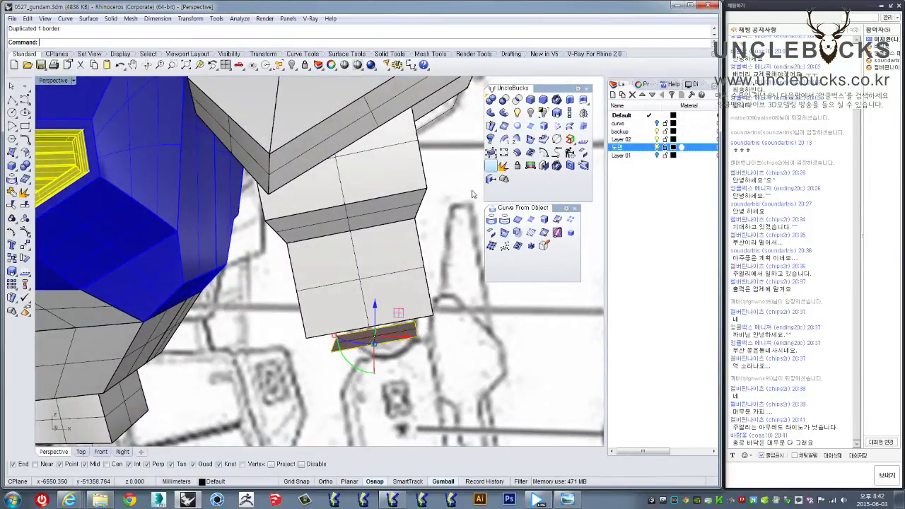
{"action": "scroll", "coordinate": [374, 319], "scroll_direction": "up", "scroll_amount": 5}
{"action": "left_click", "coordinate": [375, 317]}
{"action": "mouse_move", "coordinate": [375, 317]}
{"action": "right_mouse_down"}
{"action": "mouse_move", "coordinate": [395, 331]}
{"action": "mouse_move", "coordinate": [426, 294]}
{"action": "right_mouse_up"}
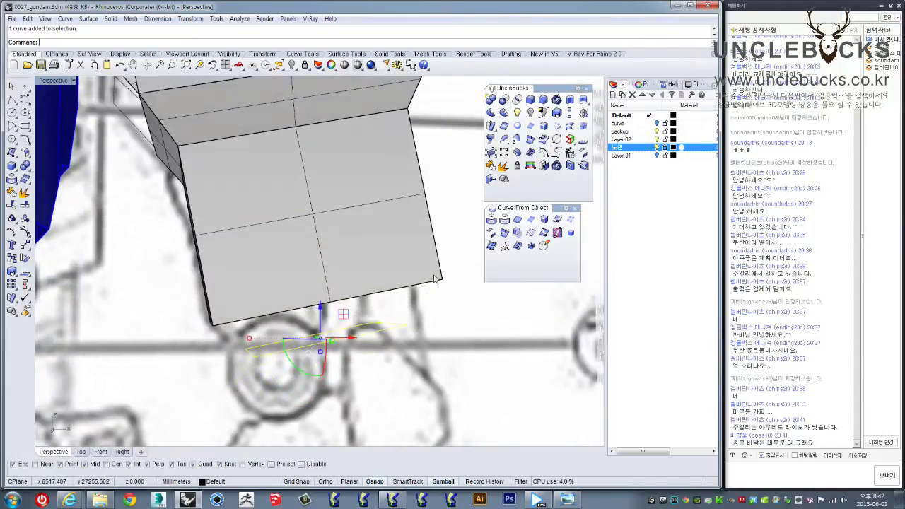
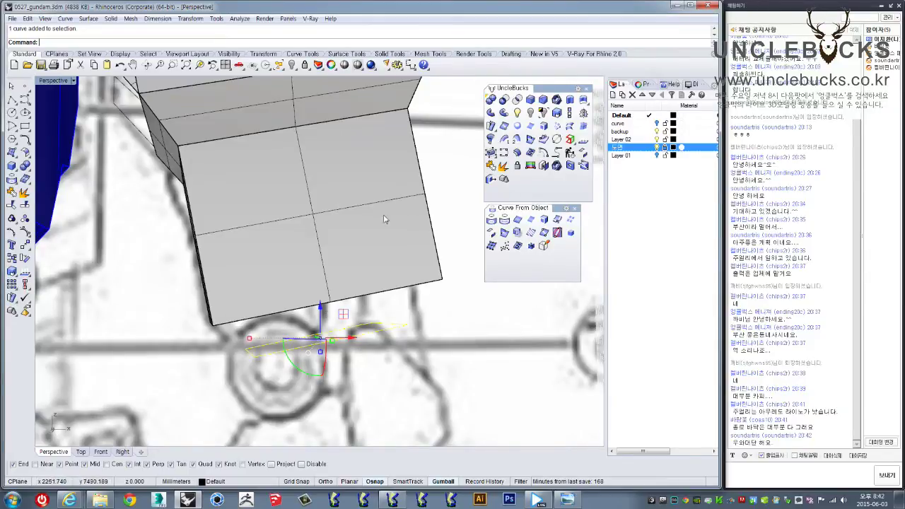
- Orbit and pan the viewports to inspect the arm box's underside
{"action": "right_click_drag", "start_coordinate": [334, 312], "coordinate": [396, 261]}
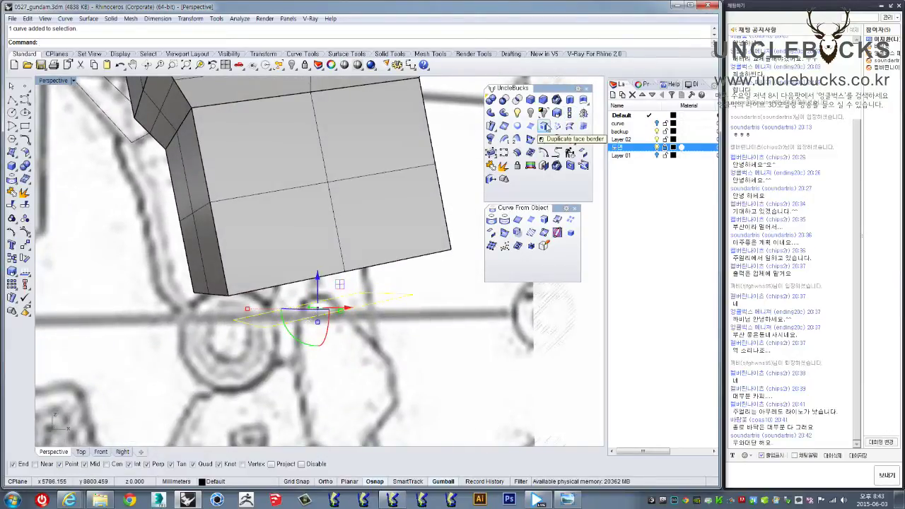
{"action": "mouse_move", "coordinate": [370, 257]}
{"action": "right_mouse_down"}
{"action": "mouse_move", "coordinate": [405, 205]}
{"action": "mouse_move", "coordinate": [105, 133]}
{"action": "right_mouse_up"}
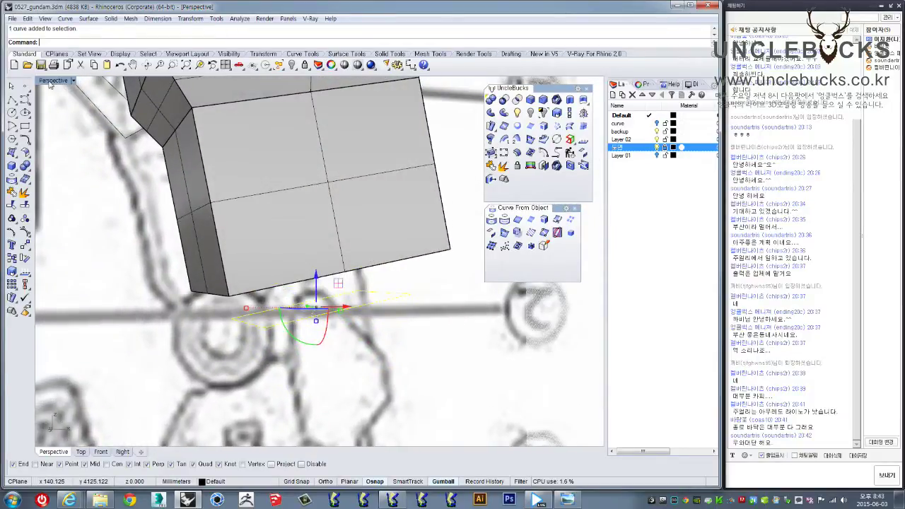
{"action": "double_click", "coordinate": [53, 81]}
{"action": "scroll", "coordinate": [200, 375], "scroll_direction": "up", "scroll_amount": 5}
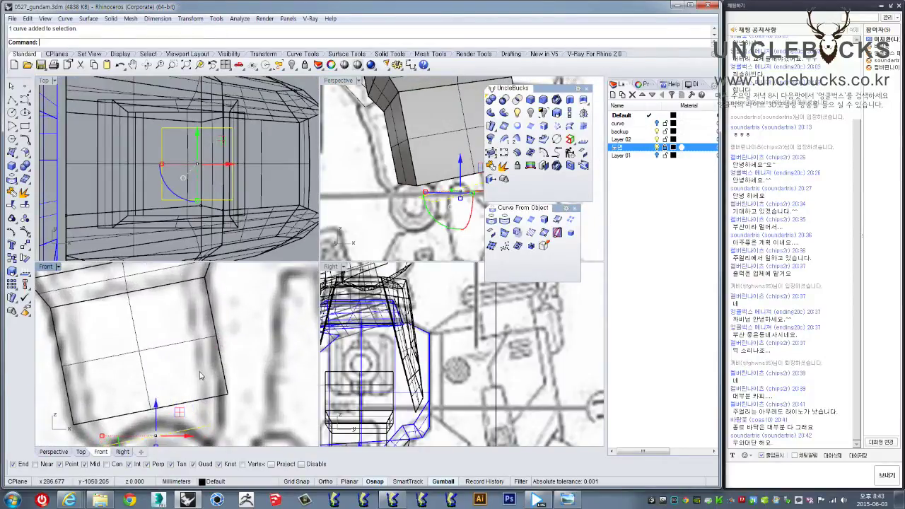
{"action": "right_click_drag", "start_coordinate": [200, 375], "coordinate": [213, 318]}
{"action": "right_click_drag", "start_coordinate": [183, 388], "coordinate": [191, 405]}
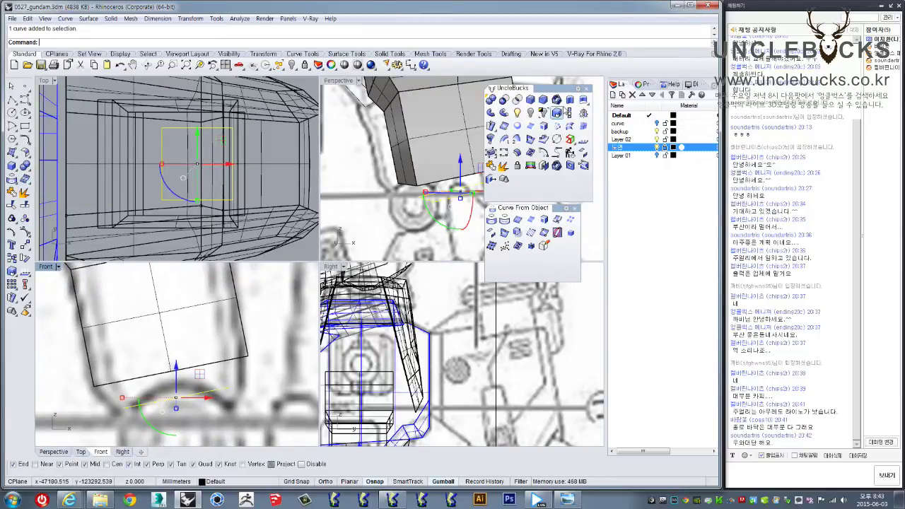
{"action": "right_click_drag", "start_coordinate": [155, 314], "coordinate": [139, 306]}
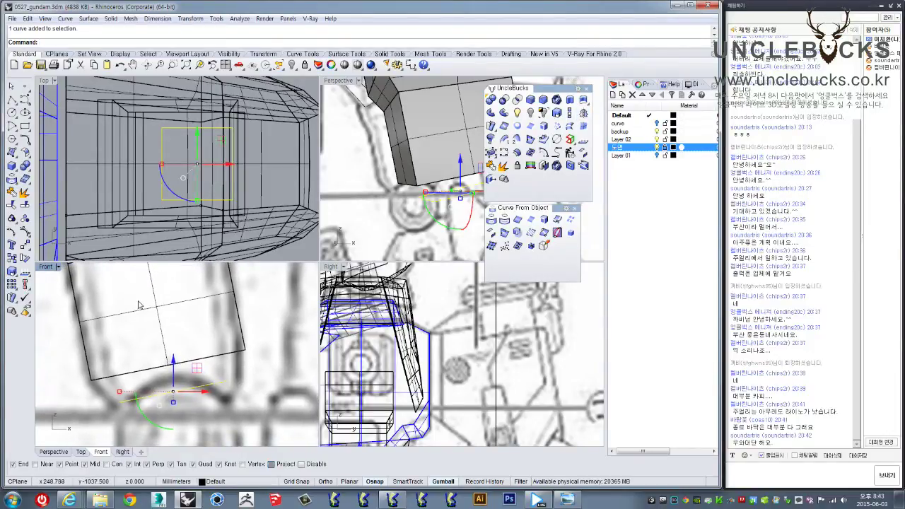
- Maximize the Perspective view, orbit to the box bottom, and start Loft
{"action": "double_click", "coordinate": [340, 84]}
{"action": "mouse_move", "coordinate": [307, 233]}
{"action": "right_mouse_down"}
{"action": "mouse_move", "coordinate": [353, 244]}
{"action": "mouse_move", "coordinate": [387, 275]}
{"action": "right_mouse_up"}
{"action": "mouse_move", "coordinate": [420, 313]}
{"action": "right_mouse_down"}
{"action": "mouse_move", "coordinate": [398, 307]}
{"action": "mouse_move", "coordinate": [382, 322]}
{"action": "right_mouse_up"}
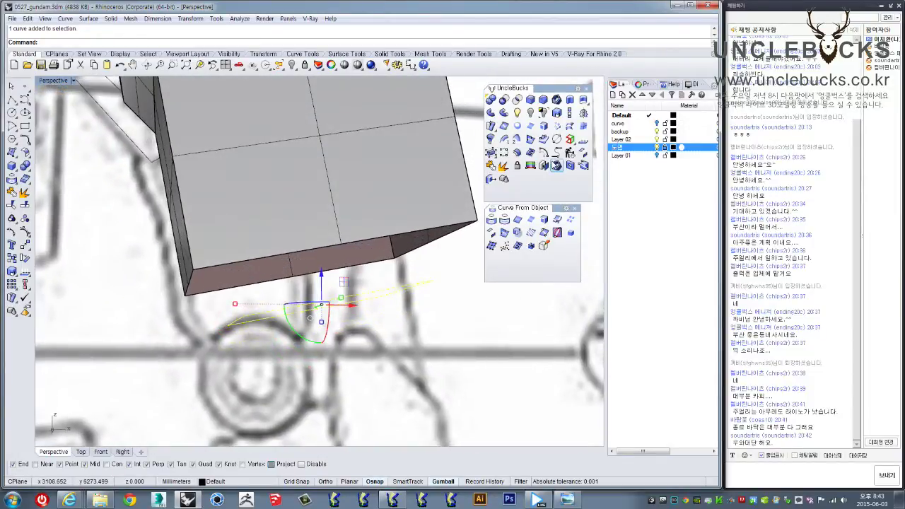
{"action": "left_click", "coordinate": [570, 125]}
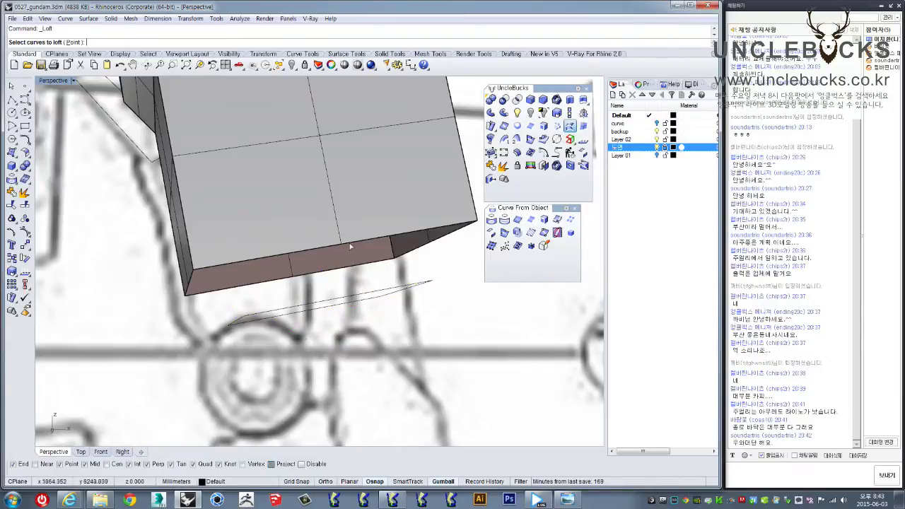
- Cancel the loft and duplicate the arm box's open borders as curves with DupBorder
{"action": "right_click_drag", "start_coordinate": [362, 244], "coordinate": [360, 252]}
{"action": "left_click", "coordinate": [362, 253]}
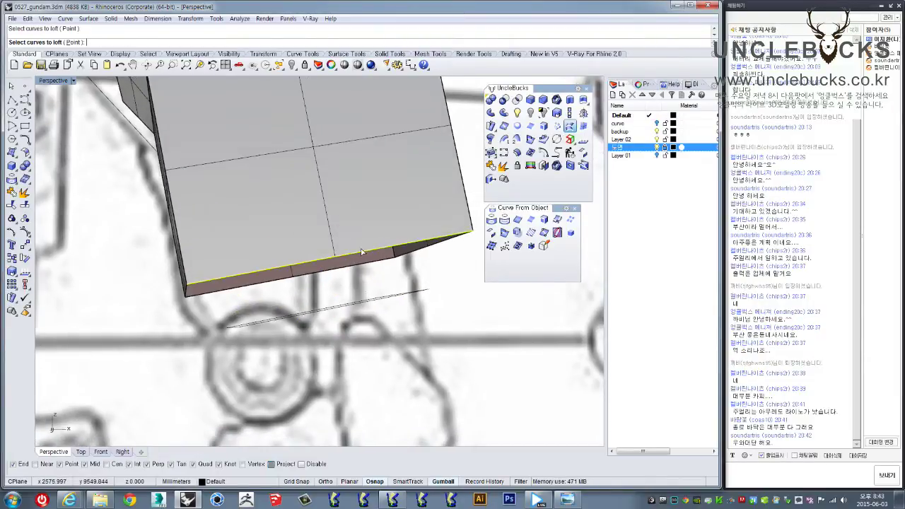
{"action": "key", "text": "Escape"}
{"action": "left_click", "coordinate": [360, 259]}
{"action": "right_click_drag", "start_coordinate": [360, 259], "coordinate": [361, 243]}
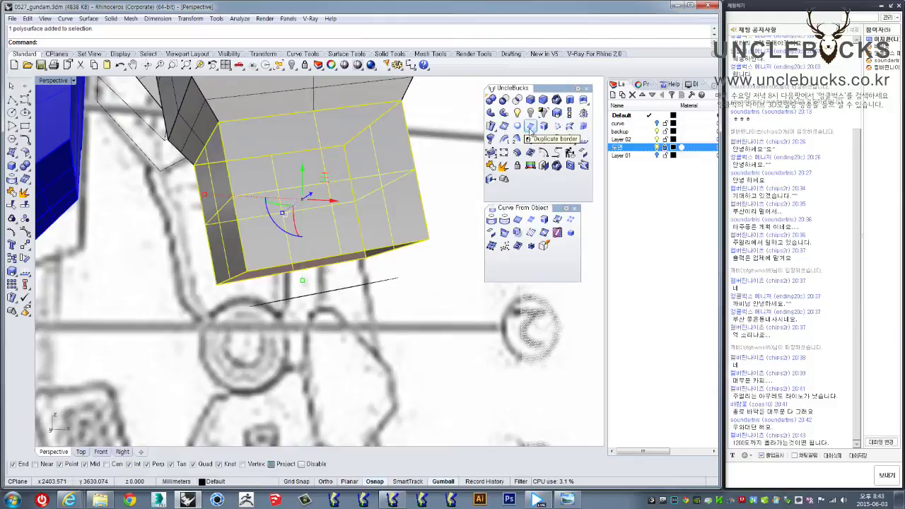
{"action": "left_click", "coordinate": [529, 135]}
- Loft the box's new bottom border curve with the curve beneath it
{"action": "mouse_move", "coordinate": [431, 233]}
{"action": "right_mouse_down"}
{"action": "mouse_move", "coordinate": [416, 225]}
{"action": "mouse_move", "coordinate": [415, 251]}
{"action": "right_mouse_up"}
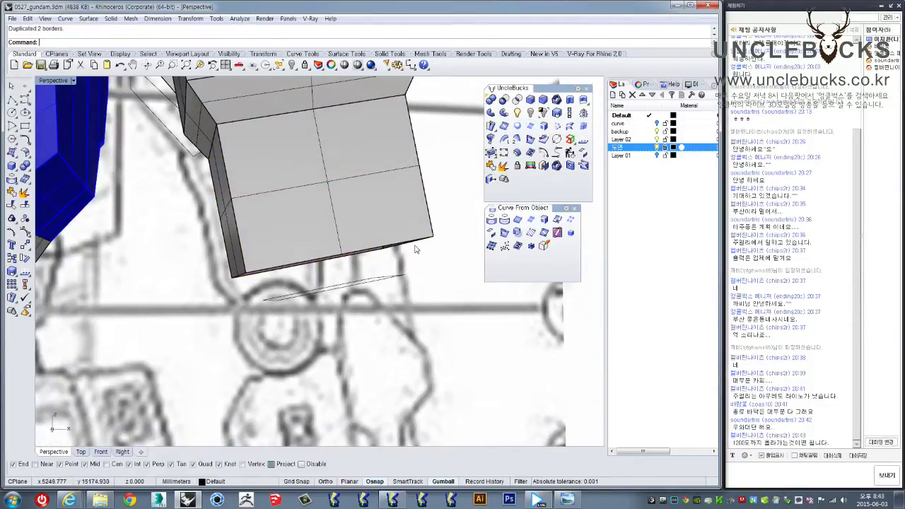
{"action": "left_click", "coordinate": [415, 256]}
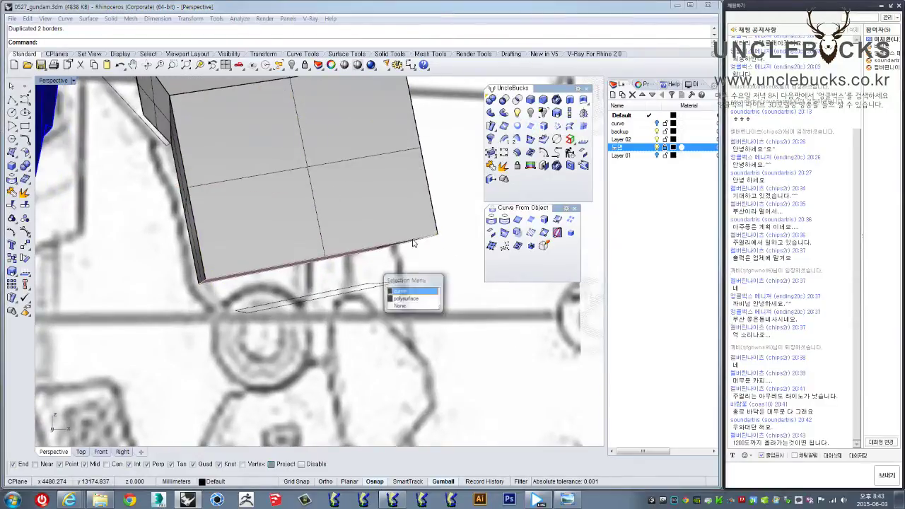
{"action": "left_click", "coordinate": [400, 291]}
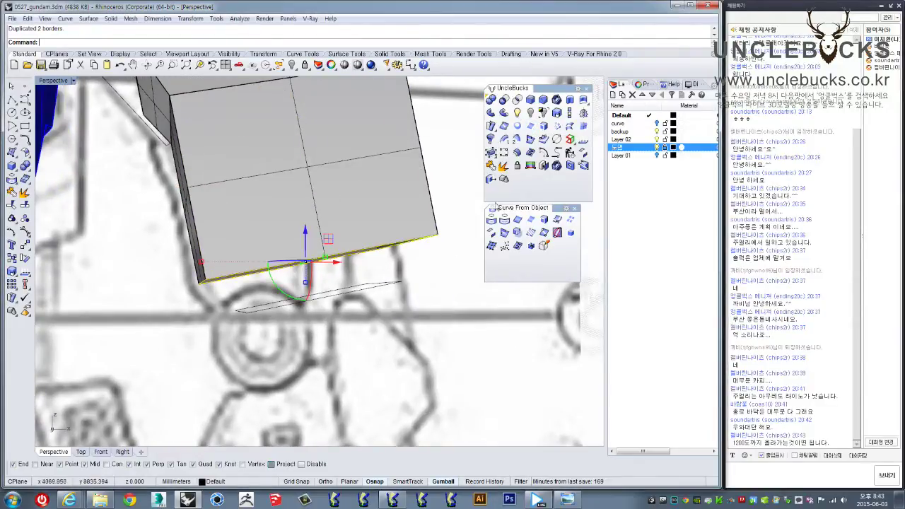
{"action": "left_click", "coordinate": [570, 127]}
{"action": "left_click", "coordinate": [570, 126]}
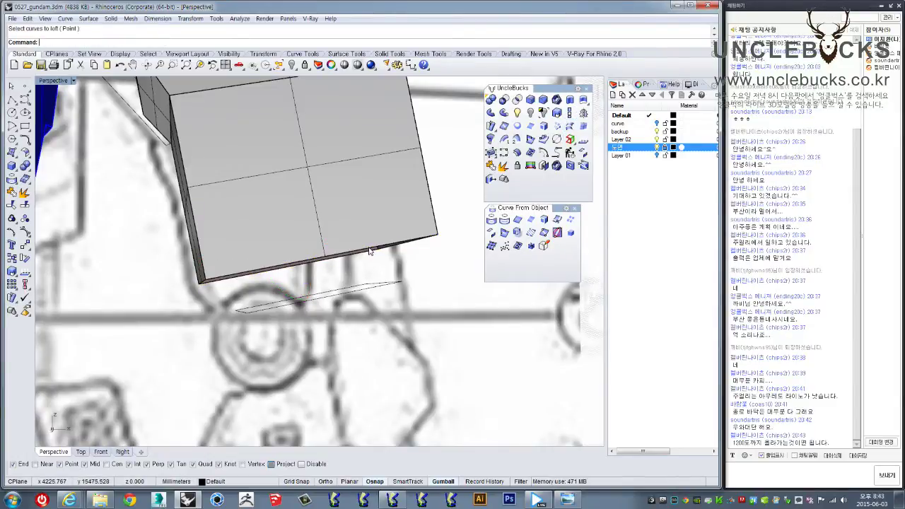
{"action": "left_click", "coordinate": [370, 249]}
{"action": "left_click", "coordinate": [408, 293]}
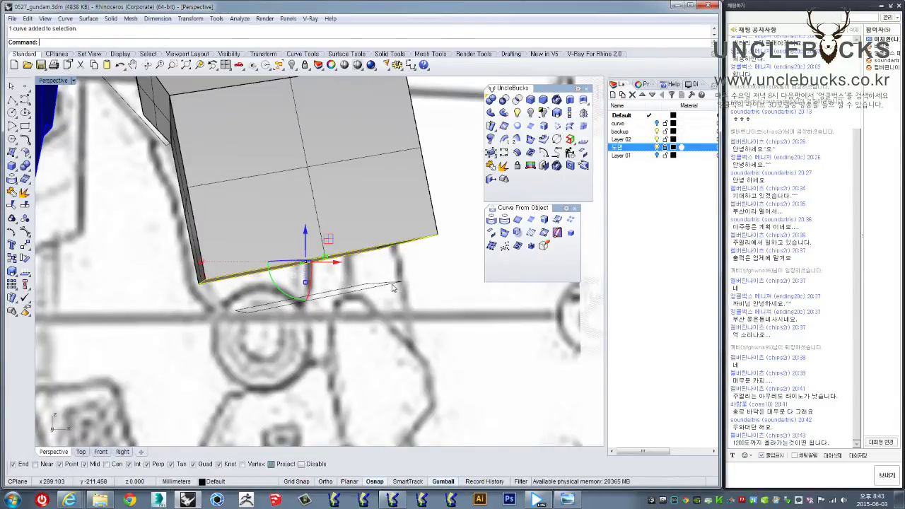
{"action": "left_click", "coordinate": [570, 126]}
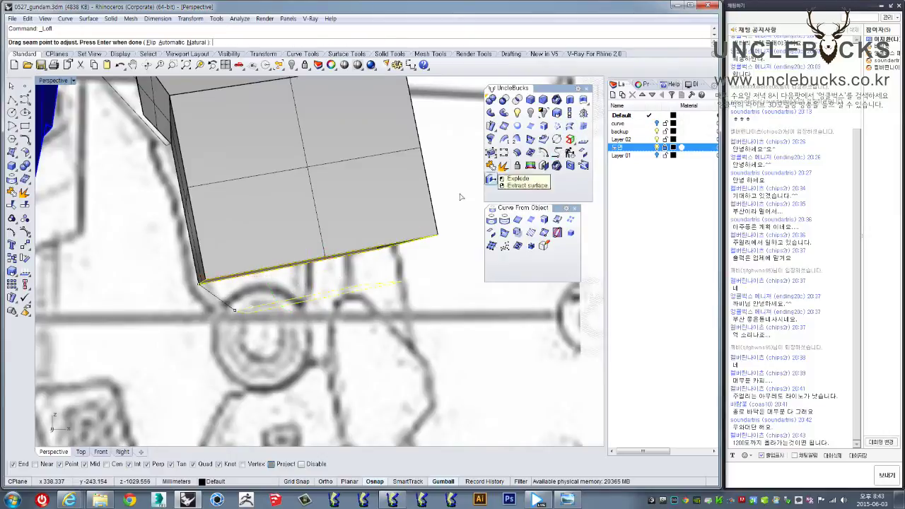
{"action": "right_click_drag", "start_coordinate": [333, 277], "coordinate": [356, 260]}
{"action": "key", "text": "Return"}
{"action": "key", "text": "Return"}
- Join the new loft surface to the arm box
{"action": "mouse_move", "coordinate": [446, 269]}
{"action": "right_mouse_down"}
{"action": "mouse_move", "coordinate": [434, 267]}
{"action": "mouse_move", "coordinate": [423, 284]}
{"action": "right_mouse_up"}
{"action": "left_click", "coordinate": [378, 271]}
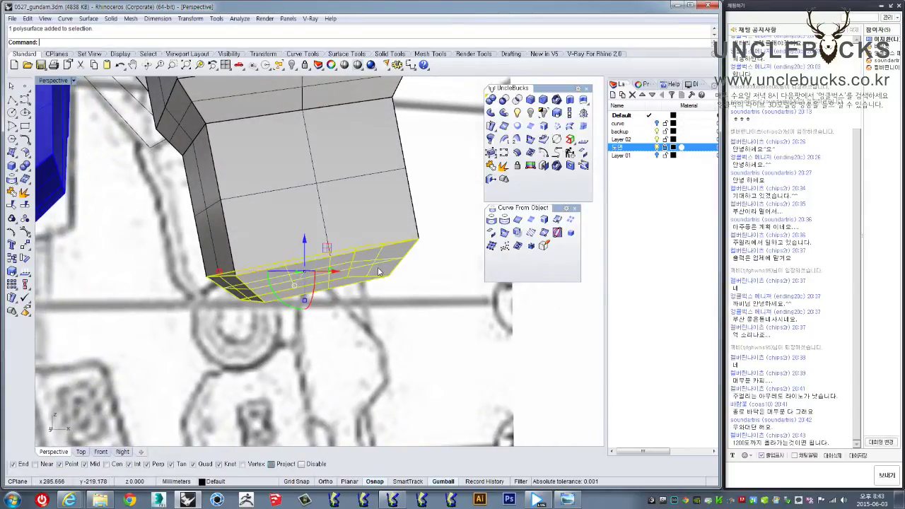
{"action": "mouse_move", "coordinate": [383, 210]}
{"action": "right_mouse_down"}
{"action": "mouse_move", "coordinate": [430, 209]}
{"action": "mouse_move", "coordinate": [491, 126]}
{"action": "right_mouse_up"}
{"action": "left_click", "coordinate": [429, 209], "text": "shift"}
{"action": "left_click", "coordinate": [493, 167]}
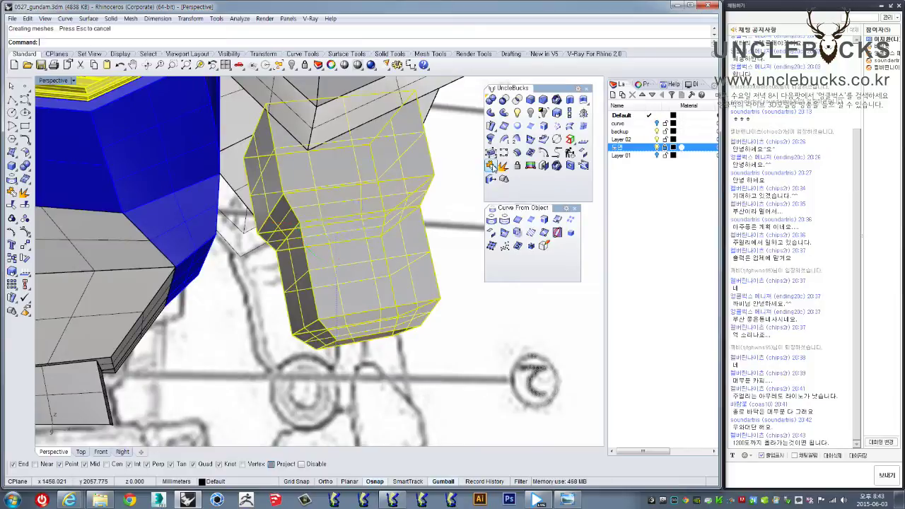
- Clear the selection and zoom in on the arm box and blue body part
{"action": "mouse_move", "coordinate": [438, 205]}
{"action": "right_mouse_down"}
{"action": "mouse_move", "coordinate": [379, 233]}
{"action": "mouse_move", "coordinate": [396, 256]}
{"action": "mouse_move", "coordinate": [355, 219]}
{"action": "right_mouse_up"}
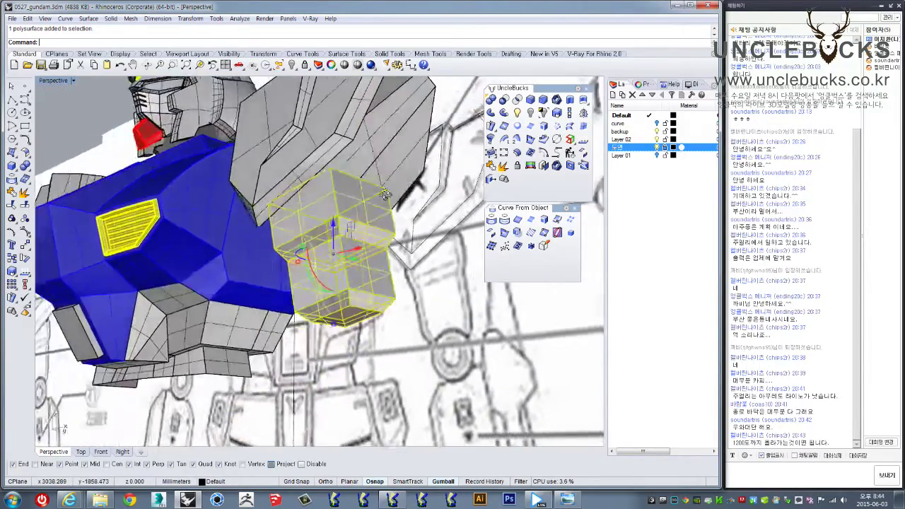
{"action": "right_click_drag", "start_coordinate": [354, 219], "coordinate": [405, 233]}
{"action": "key", "text": "Escape"}
{"action": "scroll", "coordinate": [366, 238], "scroll_direction": "up", "scroll_amount": 2}
{"action": "scroll", "coordinate": [376, 229], "scroll_direction": "up", "scroll_amount": 2}
{"action": "scroll", "coordinate": [377, 229], "scroll_direction": "up", "scroll_amount": 2}
{"action": "scroll", "coordinate": [377, 229], "scroll_direction": "up", "scroll_amount": 2}
{"action": "scroll", "coordinate": [377, 229], "scroll_direction": "down", "scroll_amount": 3}
{"action": "scroll", "coordinate": [377, 229], "scroll_direction": "down", "scroll_amount": 2}
{"action": "scroll", "coordinate": [409, 234], "scroll_direction": "up", "scroll_amount": 3}
{"action": "scroll", "coordinate": [409, 233], "scroll_direction": "up", "scroll_amount": 1}
- Select the arm block beside the blue part and start ChamferEdge
{"action": "left_click", "coordinate": [409, 233]}
{"action": "right_click_drag", "start_coordinate": [409, 233], "coordinate": [396, 254]}
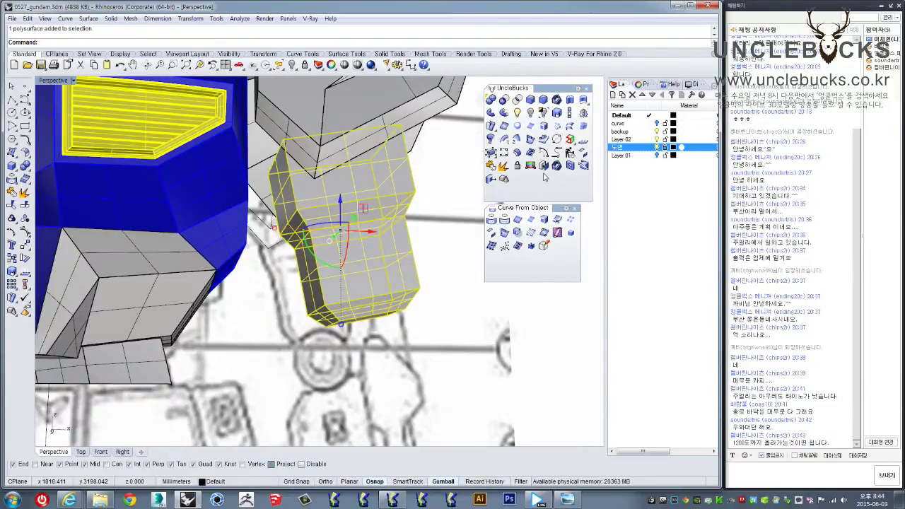
{"action": "right_click_drag", "start_coordinate": [388, 240], "coordinate": [336, 276]}
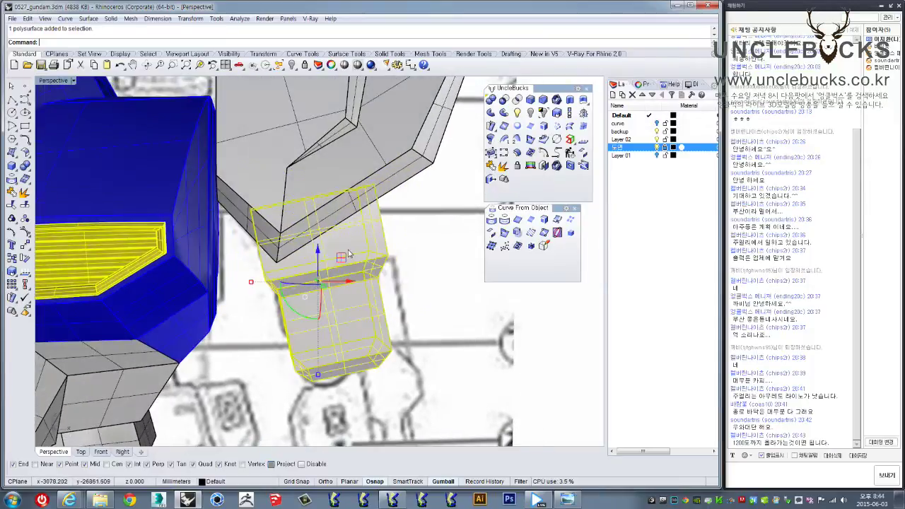
{"action": "scroll", "coordinate": [332, 279], "scroll_direction": "up", "scroll_amount": 3}
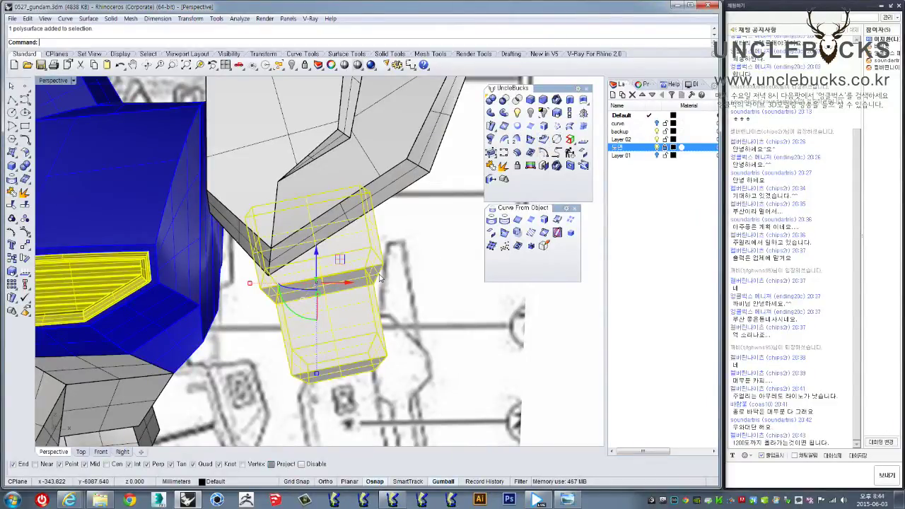
{"action": "mouse_move", "coordinate": [387, 276]}
{"action": "right_mouse_down"}
{"action": "mouse_move", "coordinate": [389, 246]}
{"action": "mouse_move", "coordinate": [358, 305]}
{"action": "mouse_move", "coordinate": [474, 203]}
{"action": "right_mouse_up"}
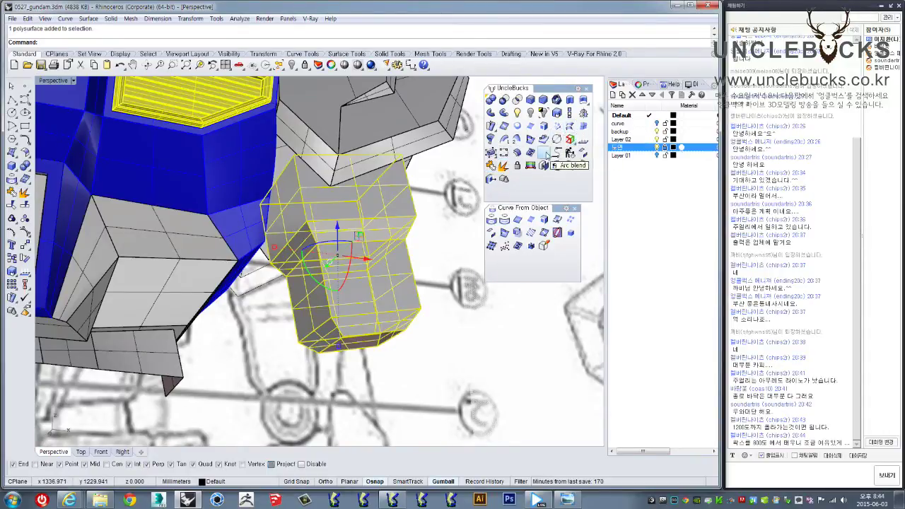
{"action": "left_click", "coordinate": [543, 99]}
{"action": "mouse_move", "coordinate": [396, 233]}
{"action": "right_mouse_down"}
{"action": "mouse_move", "coordinate": [314, 289]}
{"action": "mouse_move", "coordinate": [397, 258]}
{"action": "right_mouse_up"}
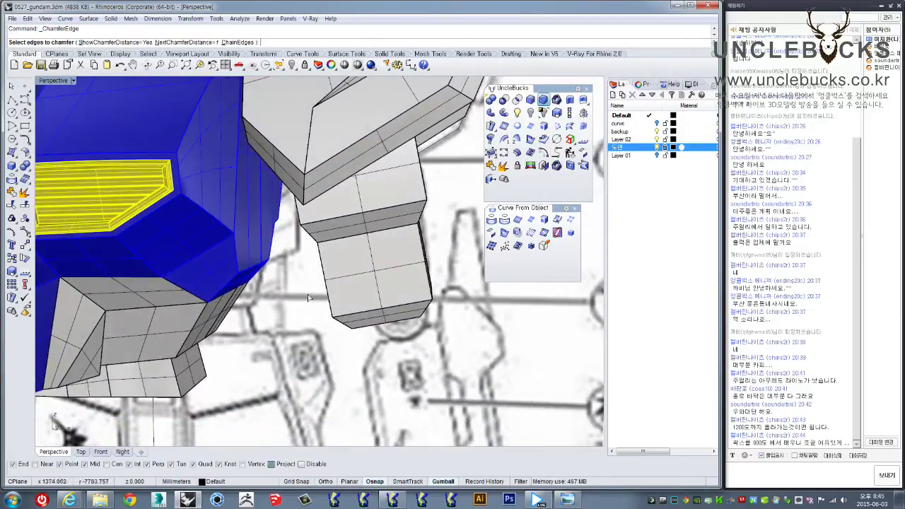
- Pick the arm block's corner and vertical edges for a 10-unit chamfer
{"action": "left_click", "coordinate": [426, 266]}
{"action": "mouse_move", "coordinate": [417, 255]}
{"action": "right_mouse_down"}
{"action": "mouse_move", "coordinate": [437, 264]}
{"action": "mouse_move", "coordinate": [444, 247]}
{"action": "right_mouse_up"}
{"action": "key", "text": "Return"}
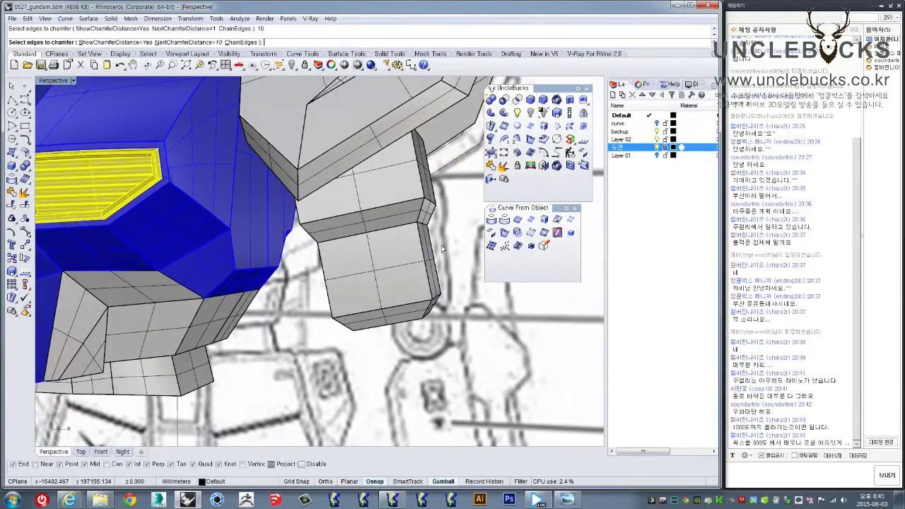
{"action": "left_click", "coordinate": [430, 266]}
{"action": "mouse_move", "coordinate": [436, 263]}
{"action": "right_mouse_down"}
{"action": "mouse_move", "coordinate": [466, 259]}
{"action": "mouse_move", "coordinate": [468, 268]}
{"action": "mouse_move", "coordinate": [339, 292]}
{"action": "right_mouse_up"}
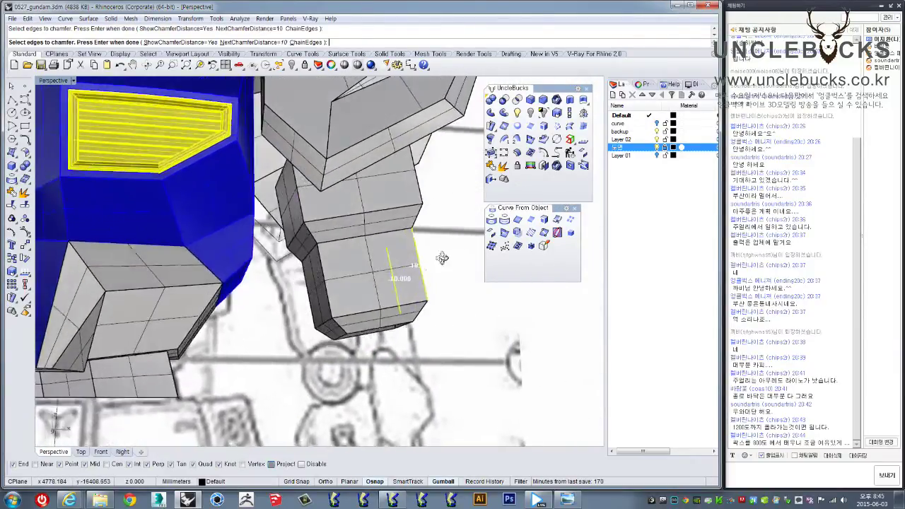
{"action": "left_click", "coordinate": [323, 279]}
{"action": "mouse_move", "coordinate": [324, 279]}
{"action": "right_mouse_down"}
{"action": "mouse_move", "coordinate": [373, 235]}
{"action": "mouse_move", "coordinate": [318, 351]}
{"action": "right_mouse_up"}
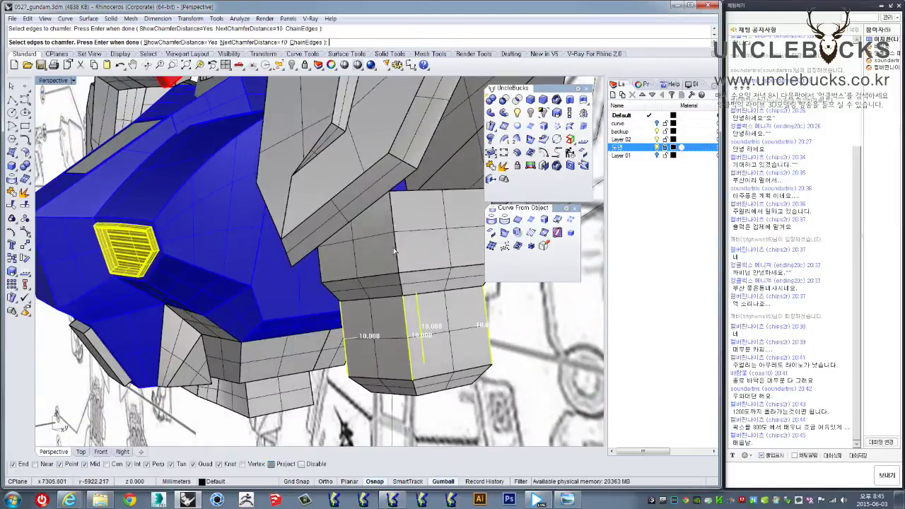
- Orbit under the forearm blocks and confirm the 10-unit chamfer
{"action": "right_click_drag", "start_coordinate": [400, 251], "coordinate": [349, 301]}
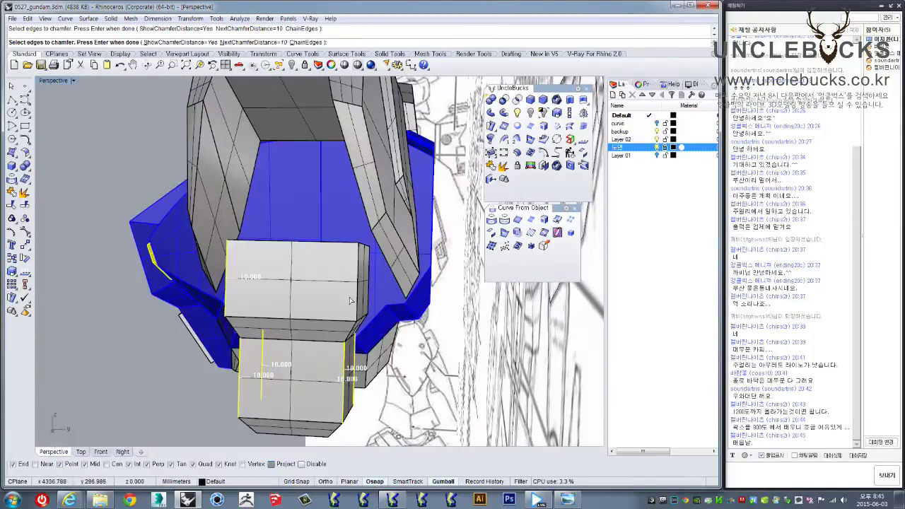
{"action": "right_click_drag", "start_coordinate": [340, 328], "coordinate": [480, 277]}
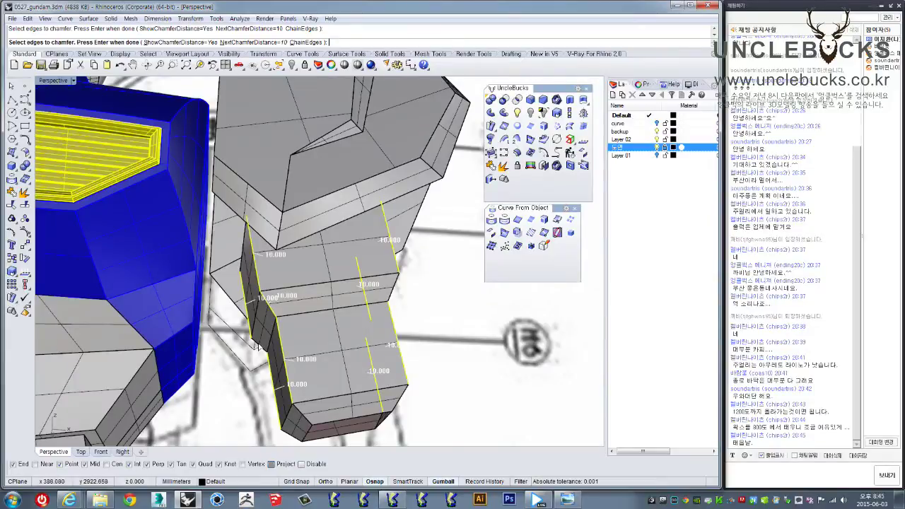
{"action": "right_click_drag", "start_coordinate": [265, 351], "coordinate": [295, 275]}
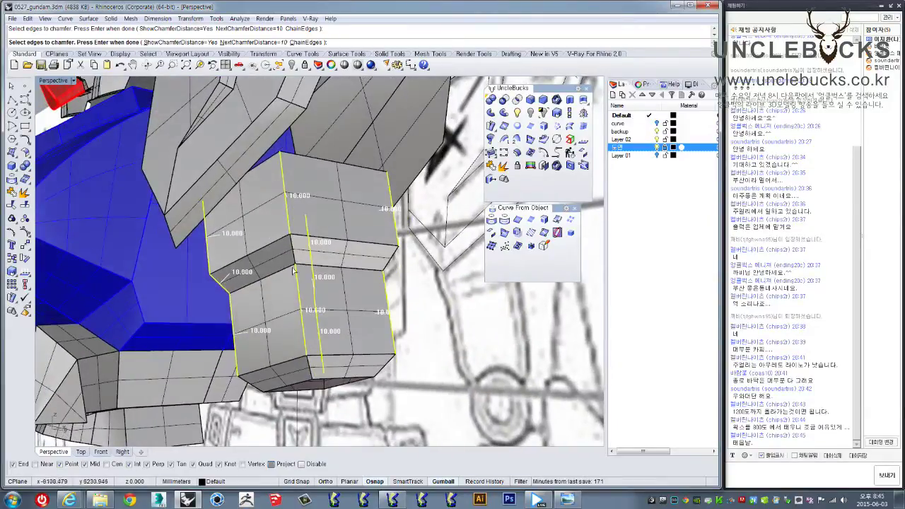
{"action": "right_click_drag", "start_coordinate": [394, 280], "coordinate": [405, 292]}
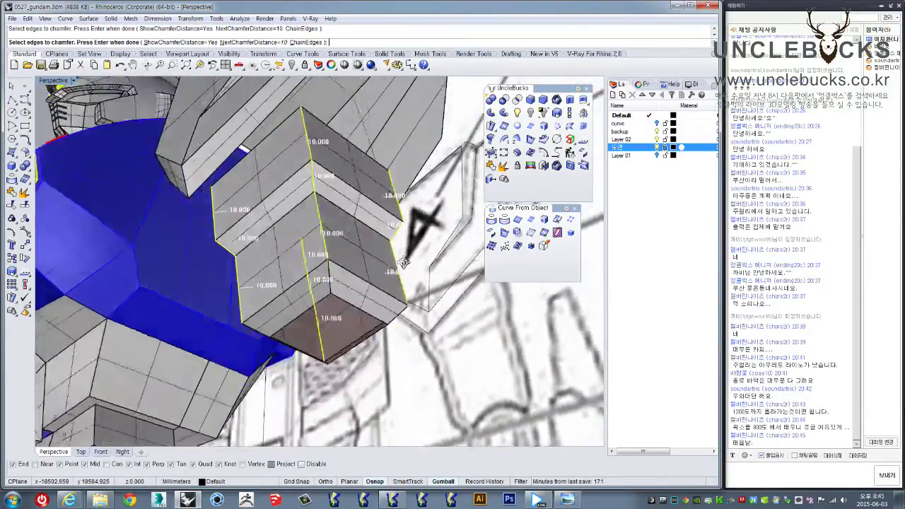
{"action": "right_click_drag", "start_coordinate": [338, 245], "coordinate": [357, 283]}
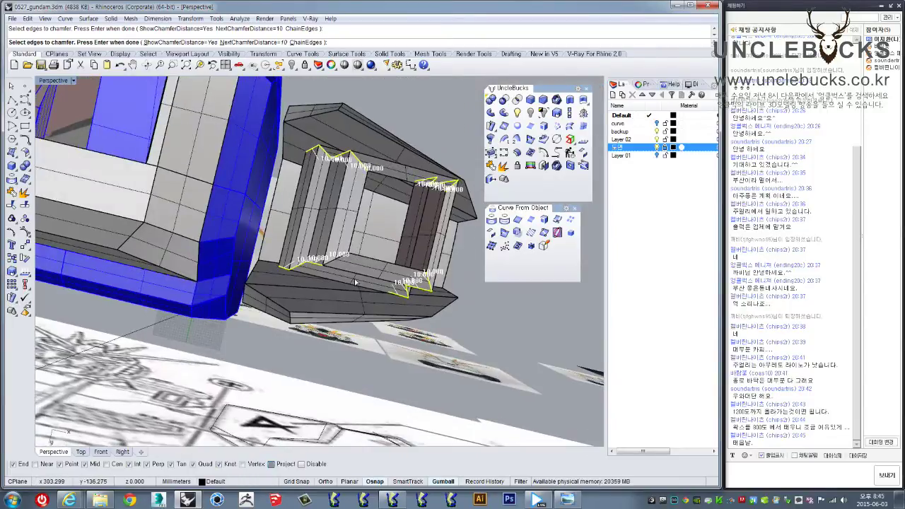
{"action": "mouse_move", "coordinate": [411, 261]}
{"action": "right_mouse_down"}
{"action": "mouse_move", "coordinate": [243, 335]}
{"action": "mouse_move", "coordinate": [397, 219]}
{"action": "right_mouse_up"}
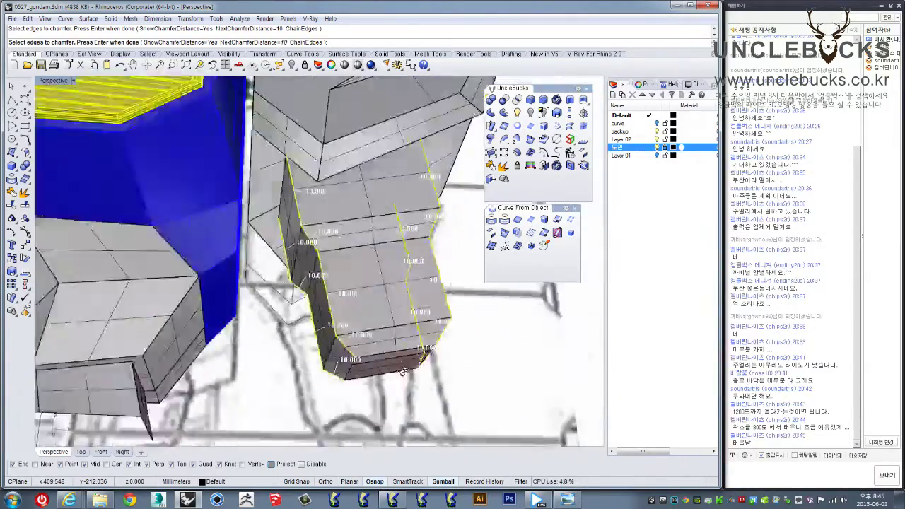
{"action": "right_click_drag", "start_coordinate": [397, 219], "coordinate": [387, 324]}
{"action": "key", "text": "Return"}
{"action": "key", "text": "Return"}
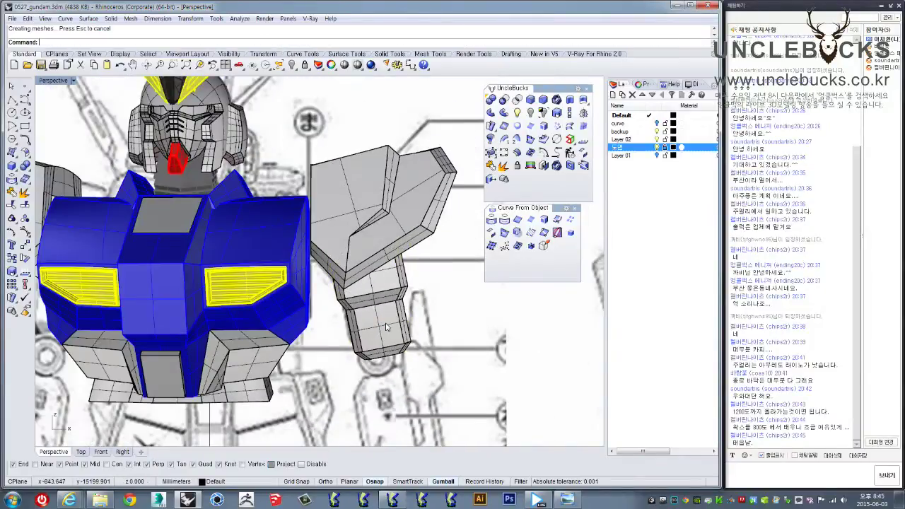
- Zoom in to inspect the chamfered corner, then undo it with Ctrl+Z
{"action": "scroll", "coordinate": [382, 324], "scroll_direction": "up", "scroll_amount": 3}
{"action": "scroll", "coordinate": [381, 324], "scroll_direction": "up", "scroll_amount": 3}
{"action": "scroll", "coordinate": [382, 324], "scroll_direction": "up", "scroll_amount": 3}
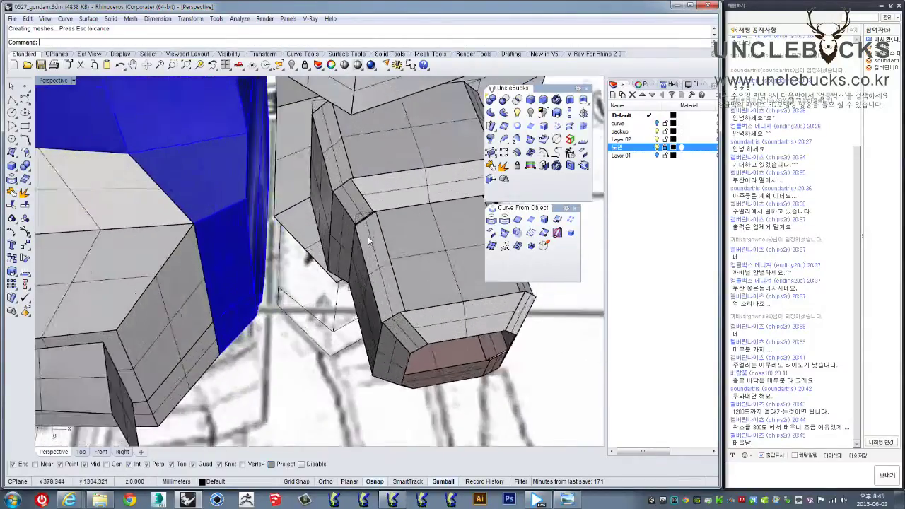
{"action": "scroll", "coordinate": [377, 222], "scroll_direction": "up", "scroll_amount": 3}
{"action": "scroll", "coordinate": [377, 221], "scroll_direction": "down", "scroll_amount": 3}
{"action": "scroll", "coordinate": [374, 222], "scroll_direction": "down", "scroll_amount": 2}
{"action": "scroll", "coordinate": [361, 225], "scroll_direction": "up", "scroll_amount": 3}
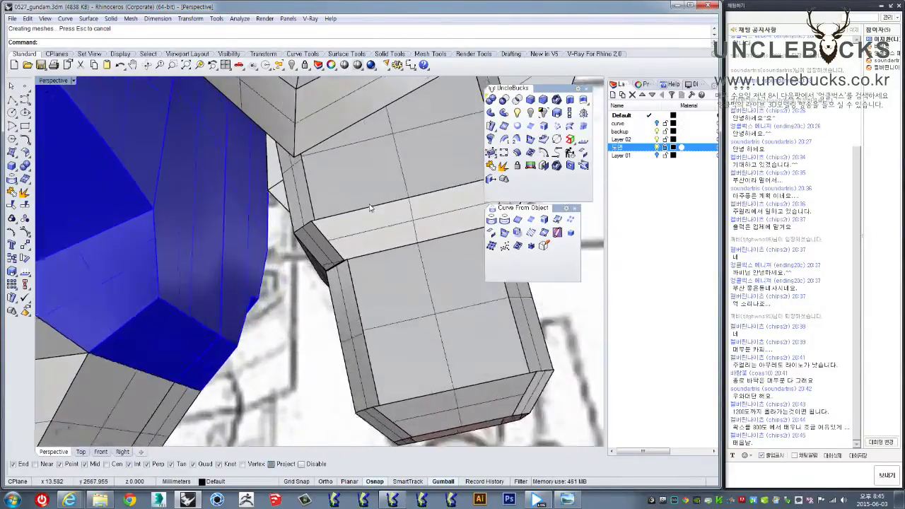
{"action": "scroll", "coordinate": [356, 226], "scroll_direction": "up", "scroll_amount": 3}
{"action": "scroll", "coordinate": [356, 227], "scroll_direction": "down", "scroll_amount": 3}
{"action": "scroll", "coordinate": [318, 226], "scroll_direction": "up", "scroll_amount": 3}
{"action": "scroll", "coordinate": [357, 229], "scroll_direction": "up", "scroll_amount": 2}
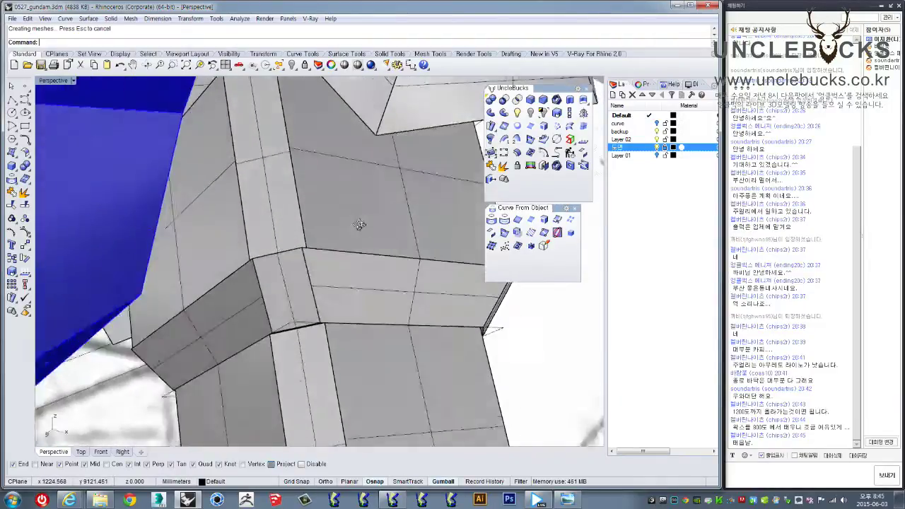
{"action": "scroll", "coordinate": [265, 269], "scroll_direction": "up", "scroll_amount": 1}
{"action": "scroll", "coordinate": [265, 270], "scroll_direction": "up", "scroll_amount": 2}
{"action": "scroll", "coordinate": [260, 264], "scroll_direction": "up", "scroll_amount": 2}
{"action": "key", "text": "ctrl+z"}
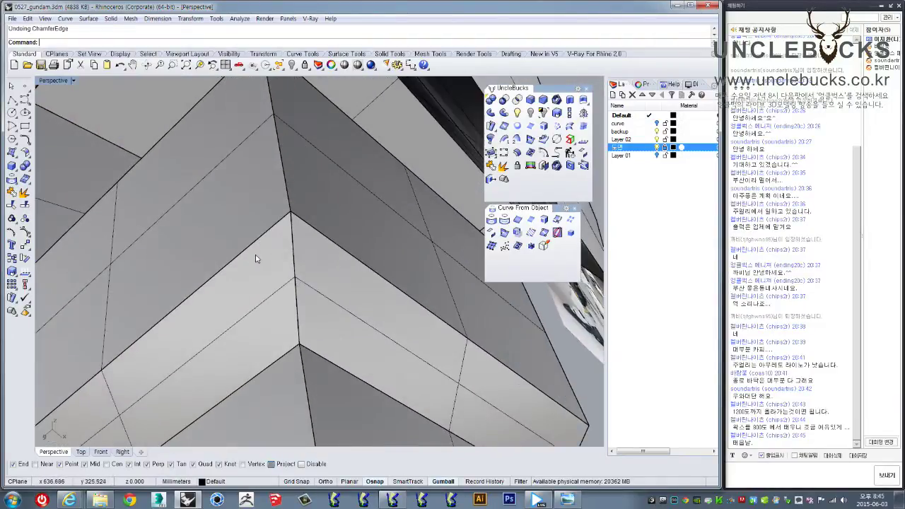
{"action": "scroll", "coordinate": [289, 203], "scroll_direction": "down", "scroll_amount": 2}
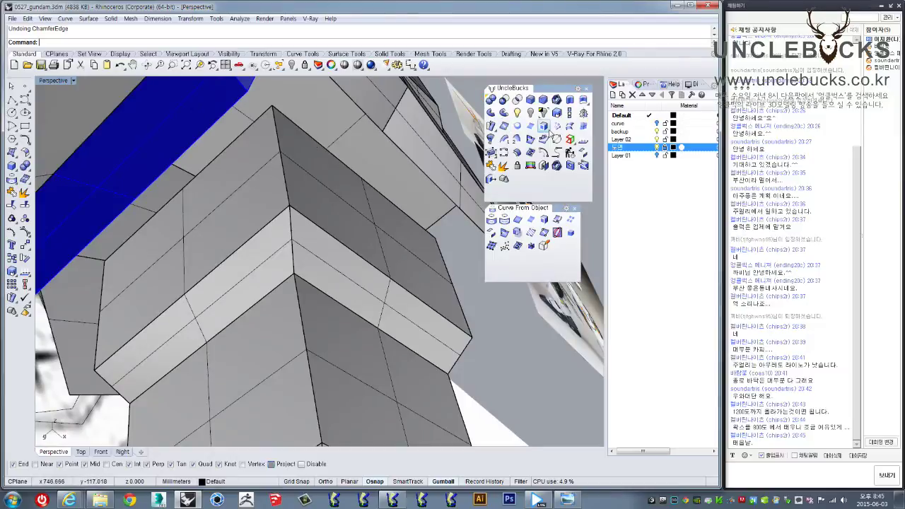
{"action": "left_click", "coordinate": [543, 99]}
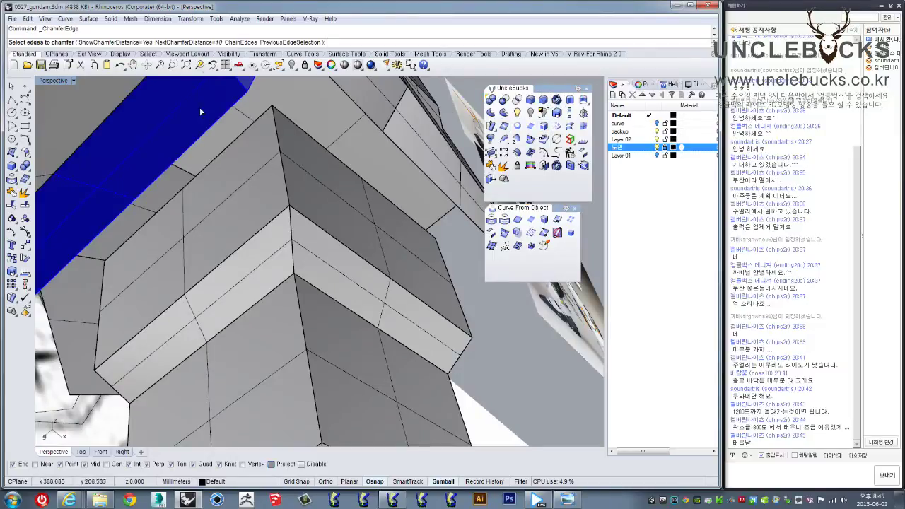
{"action": "left_click", "coordinate": [240, 43]}
{"action": "left_click", "coordinate": [282, 156]}
{"action": "left_click", "coordinate": [293, 220]}
{"action": "left_click", "coordinate": [296, 292]}
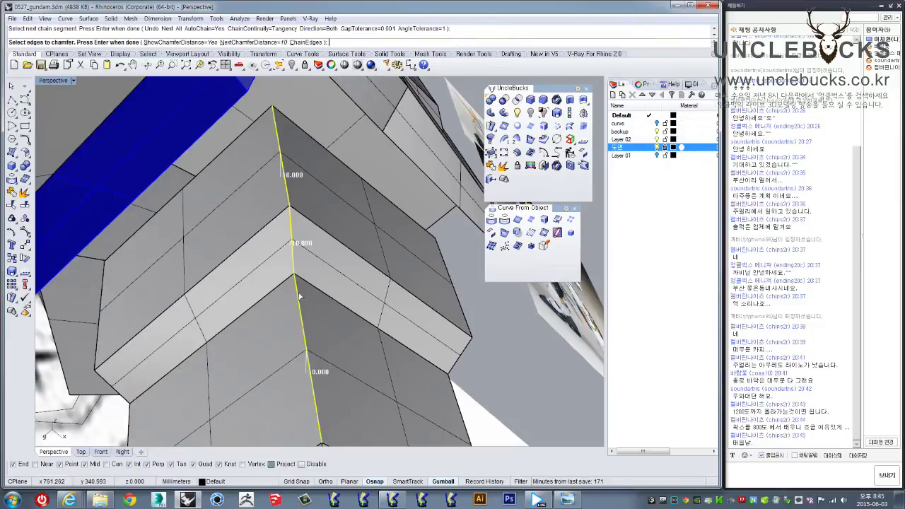
{"action": "key", "text": "Return"}
{"action": "key", "text": "Return"}
{"action": "mouse_move", "coordinate": [299, 297]}
{"action": "right_mouse_down"}
{"action": "mouse_move", "coordinate": [274, 299]}
{"action": "mouse_move", "coordinate": [307, 225]}
{"action": "right_mouse_up"}
{"action": "key", "text": "ctrl+z"}
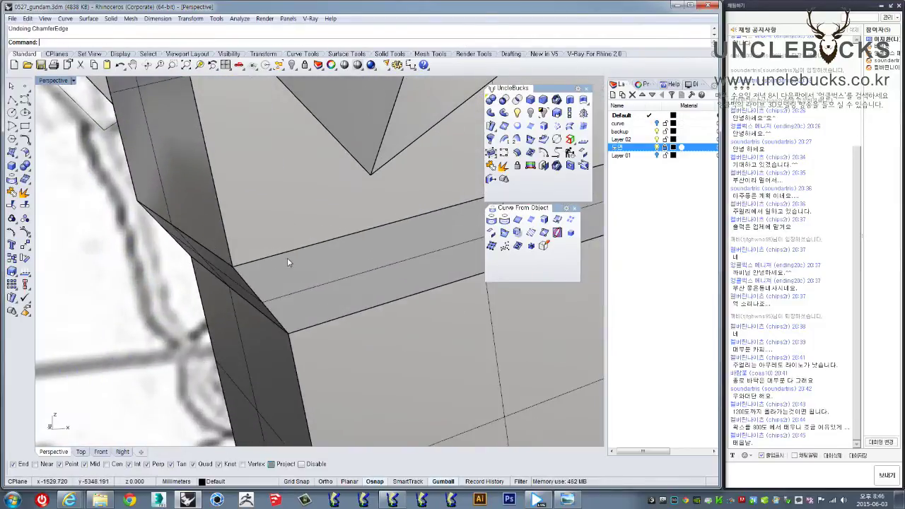
{"action": "right_click_drag", "start_coordinate": [287, 258], "coordinate": [396, 233]}
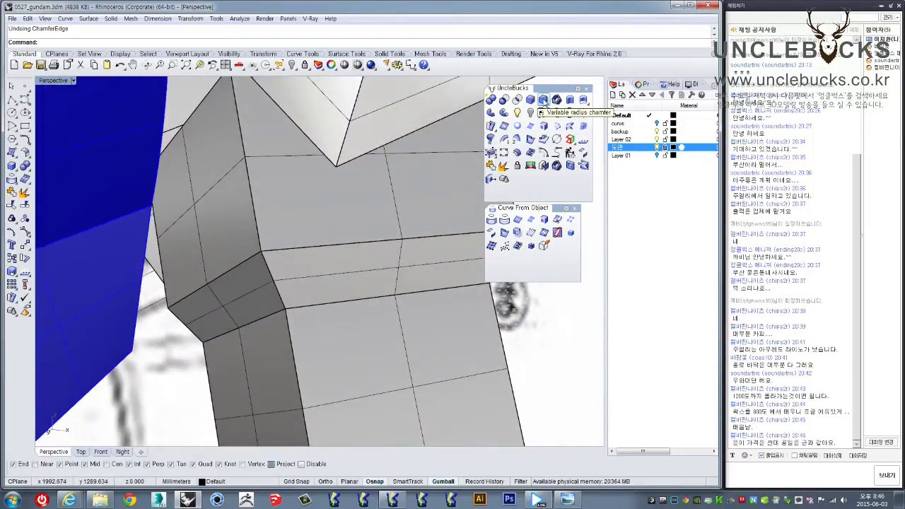
{"action": "left_click", "coordinate": [543, 101]}
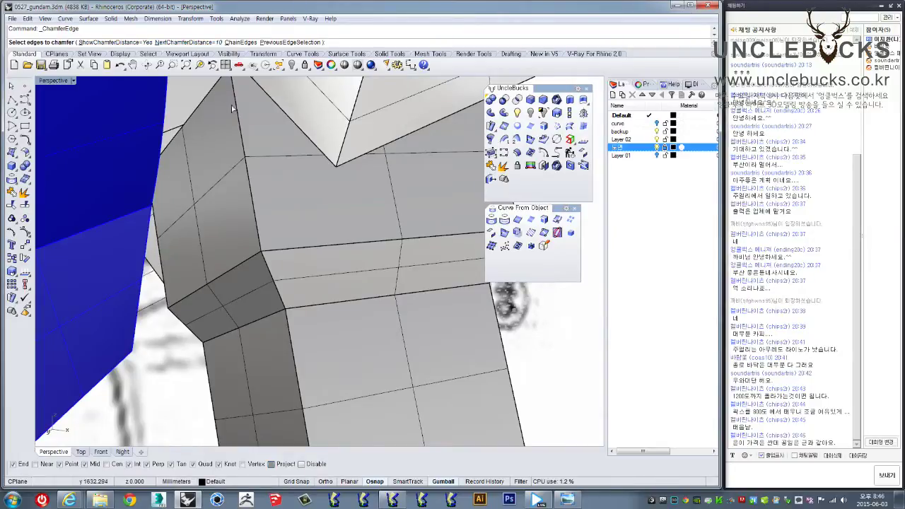
{"action": "left_click", "coordinate": [240, 42]}
{"action": "left_click", "coordinate": [242, 149]}
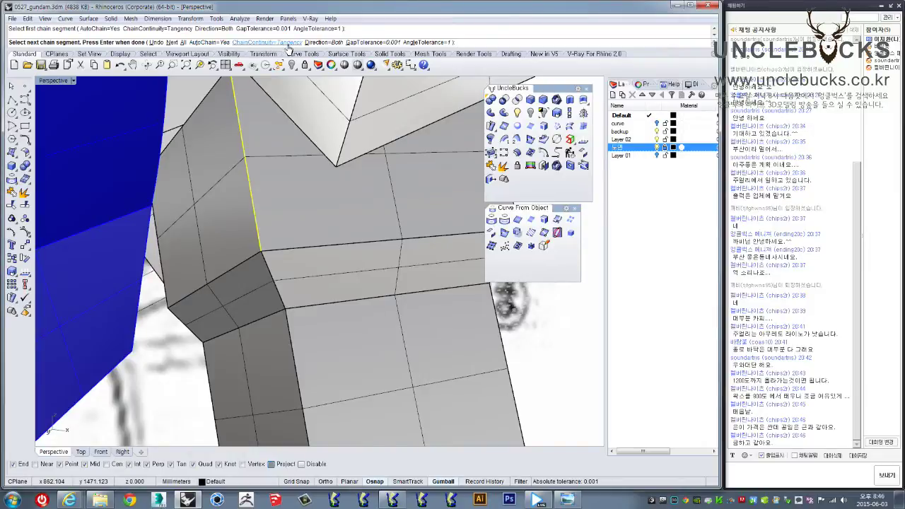
{"action": "left_click", "coordinate": [268, 43]}
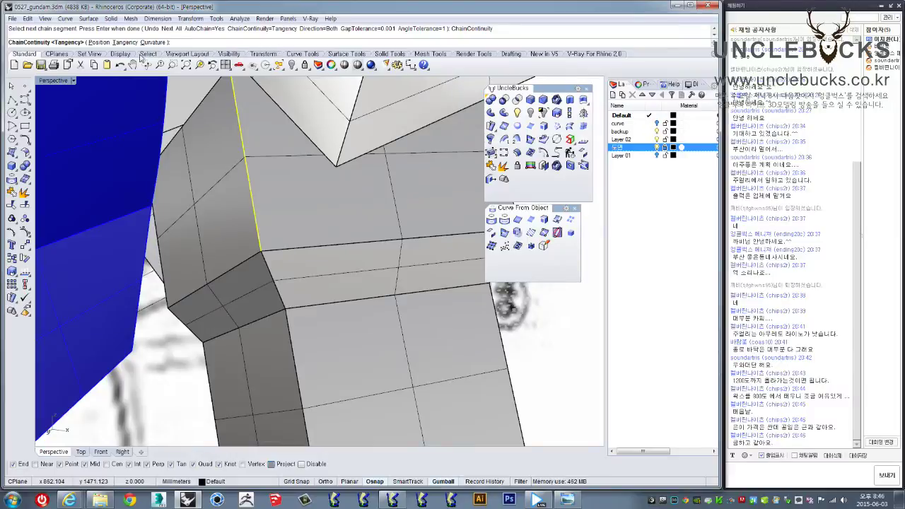
{"action": "left_click", "coordinate": [100, 42]}
{"action": "left_click", "coordinate": [274, 285]}
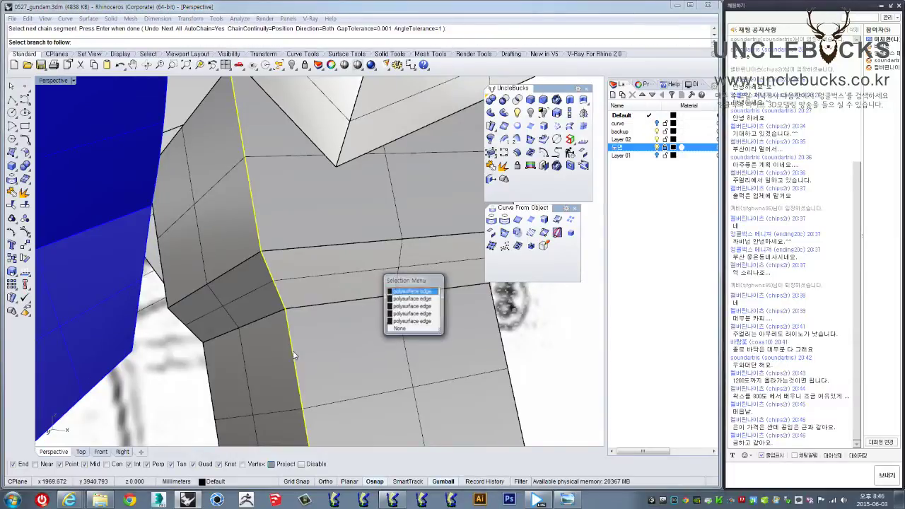
{"action": "key", "text": "Down"}
{"action": "key", "text": "Down"}
{"action": "key", "text": "Down"}
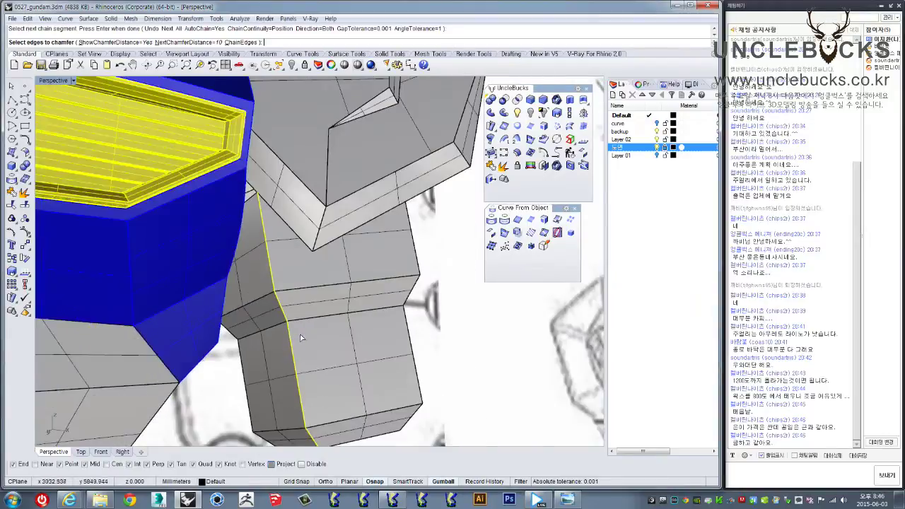
{"action": "mouse_move", "coordinate": [301, 338]}
{"action": "right_mouse_down"}
{"action": "mouse_move", "coordinate": [331, 268]}
{"action": "mouse_move", "coordinate": [319, 219]}
{"action": "right_mouse_up"}
{"action": "key", "text": "Escape"}
{"action": "right_click", "coordinate": [300, 196]}
{"action": "left_click", "coordinate": [300, 196]}
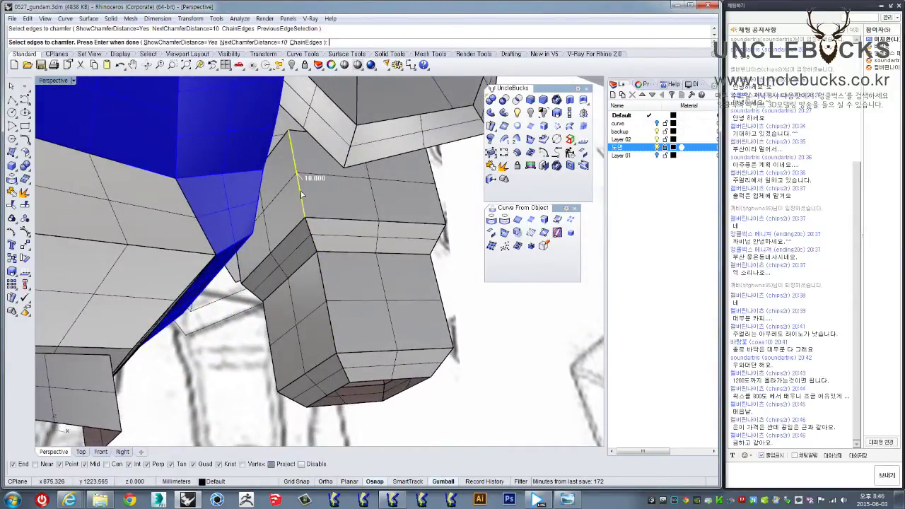
{"action": "left_click", "coordinate": [313, 239]}
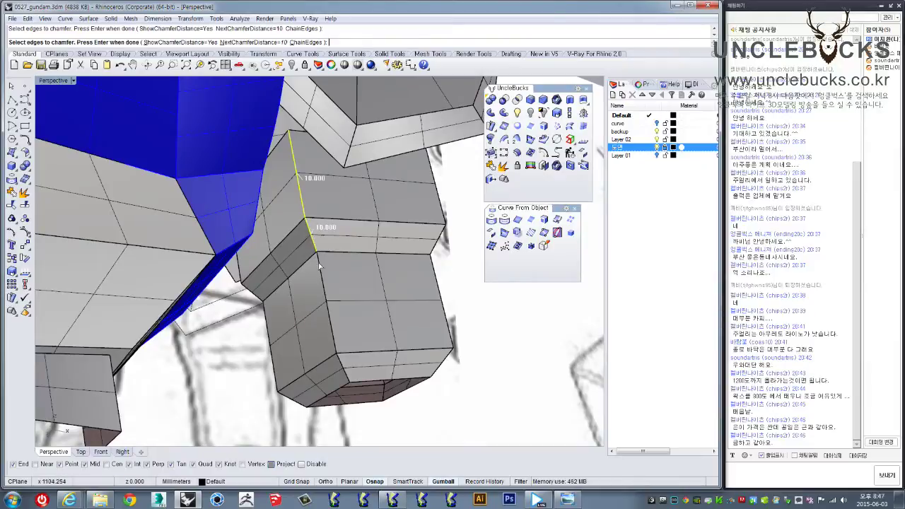
{"action": "left_click", "coordinate": [344, 366]}
{"action": "key", "text": "Return"}
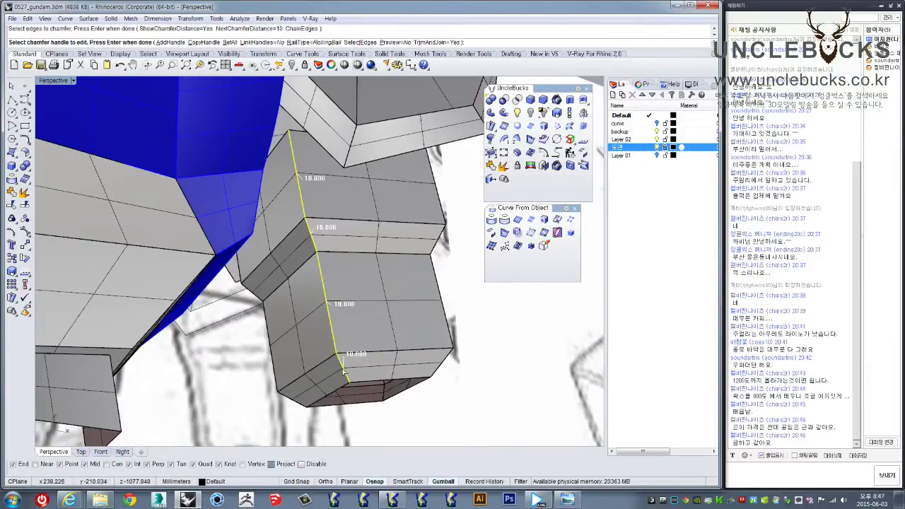
{"action": "key", "text": "Return"}
{"action": "scroll", "coordinate": [314, 247], "scroll_direction": "up", "scroll_amount": 8}
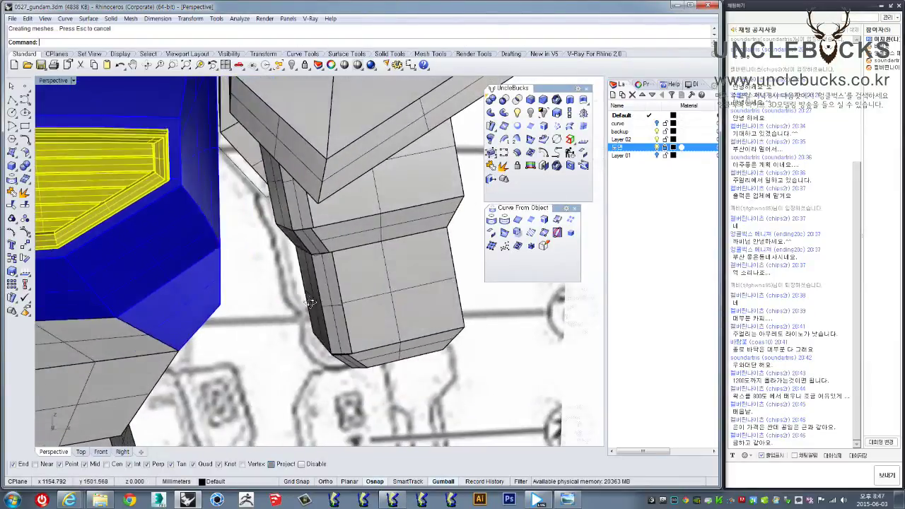
{"action": "right_click_drag", "start_coordinate": [314, 247], "coordinate": [302, 204]}
{"action": "left_click", "coordinate": [300, 233]}
{"action": "scroll", "coordinate": [302, 204], "scroll_direction": "down", "scroll_amount": 5}
{"action": "key", "text": "ctrl+z"}
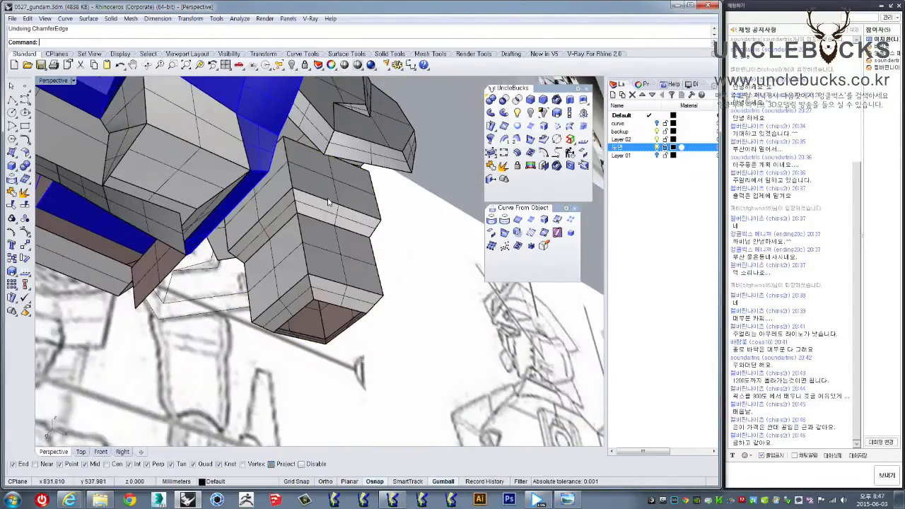
{"action": "scroll", "coordinate": [254, 305], "scroll_direction": "up", "scroll_amount": 2}
{"action": "scroll", "coordinate": [253, 305], "scroll_direction": "up", "scroll_amount": 3}
{"action": "mouse_move", "coordinate": [254, 305]}
{"action": "right_mouse_down"}
{"action": "mouse_move", "coordinate": [353, 223]}
{"action": "mouse_move", "coordinate": [410, 196]}
{"action": "mouse_move", "coordinate": [273, 214]}
{"action": "right_mouse_up"}
{"action": "scroll", "coordinate": [353, 223], "scroll_direction": "up", "scroll_amount": 3}
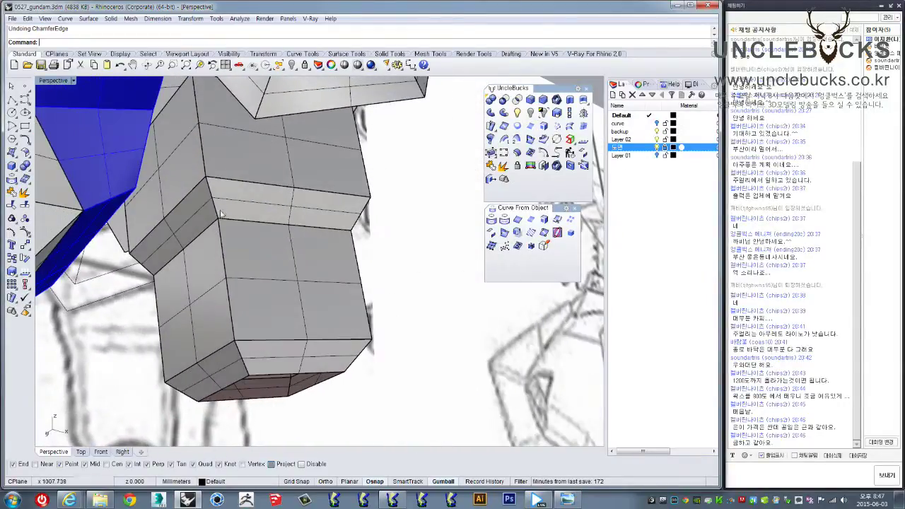
{"action": "scroll", "coordinate": [217, 196], "scroll_direction": "up", "scroll_amount": 3}
{"action": "mouse_move", "coordinate": [216, 196]}
{"action": "right_mouse_down"}
{"action": "mouse_move", "coordinate": [219, 154]}
{"action": "mouse_move", "coordinate": [241, 142]}
{"action": "right_mouse_up"}
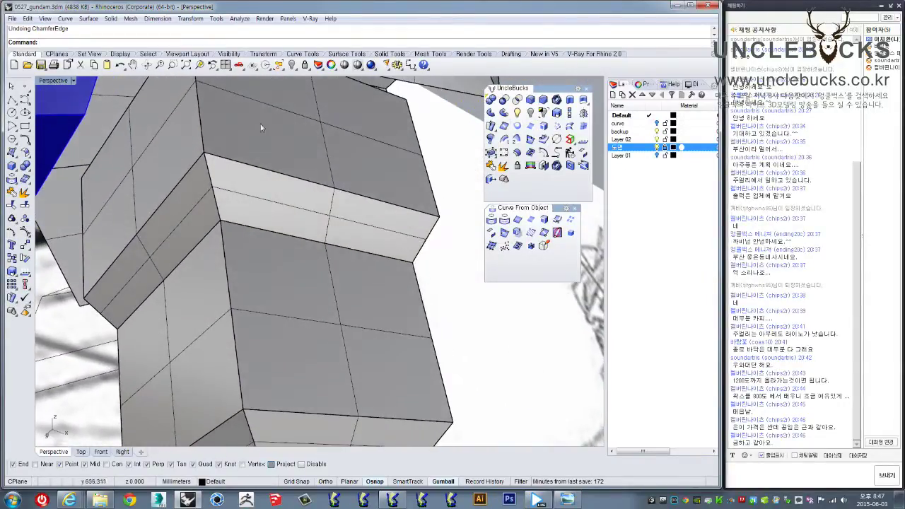
{"action": "left_click", "coordinate": [543, 101]}
{"action": "left_click", "coordinate": [203, 129]}
{"action": "left_click", "coordinate": [212, 183]}
{"action": "left_click", "coordinate": [232, 318]}
{"action": "right_click_drag", "start_coordinate": [233, 318], "coordinate": [245, 360]}
{"action": "key", "text": "Return"}
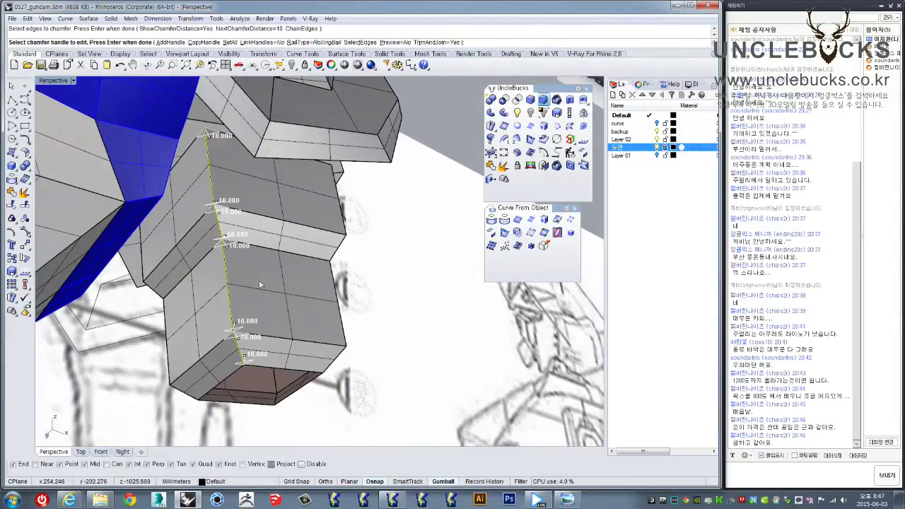
{"action": "key", "text": "Return"}
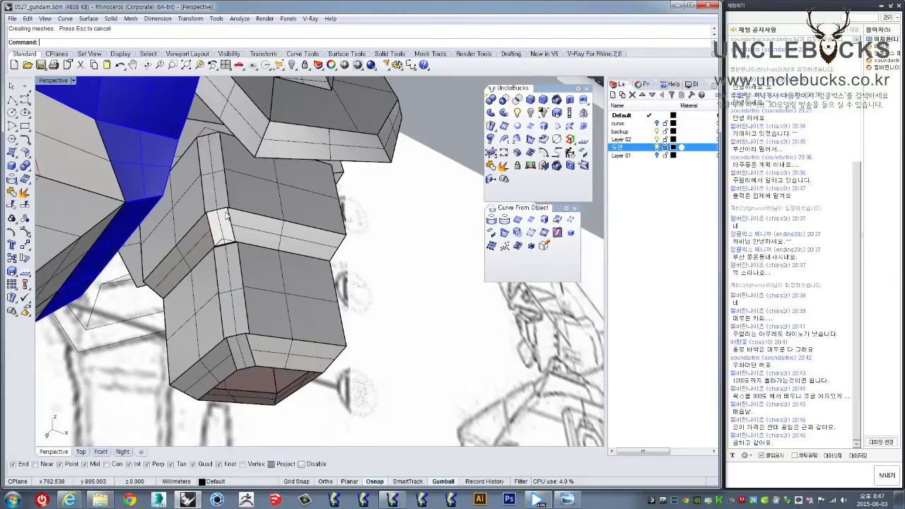
{"action": "scroll", "coordinate": [230, 230], "scroll_direction": "up", "scroll_amount": 2}
{"action": "scroll", "coordinate": [208, 254], "scroll_direction": "up", "scroll_amount": 3}
{"action": "scroll", "coordinate": [207, 255], "scroll_direction": "down", "scroll_amount": 2}
{"action": "mouse_move", "coordinate": [212, 233]}
{"action": "right_mouse_down"}
{"action": "mouse_move", "coordinate": [217, 257]}
{"action": "mouse_move", "coordinate": [182, 126]}
{"action": "right_mouse_up"}
{"action": "key", "text": "ctrl+z"}
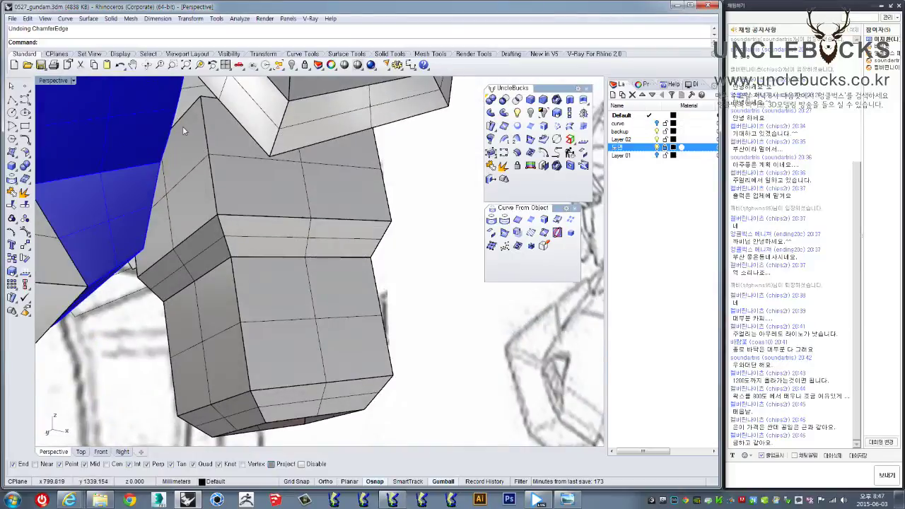
{"action": "left_click", "coordinate": [530, 99]}
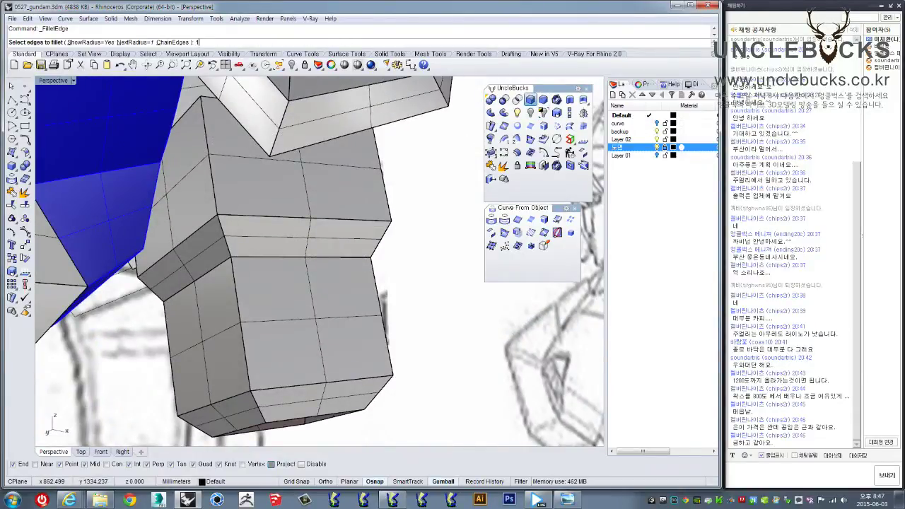
- Fillet the upper corner and lower vertical edges at radius 10, then undo it
{"action": "type", "text": "0"}
{"action": "key", "text": "Return"}
{"action": "left_click", "coordinate": [209, 150]}
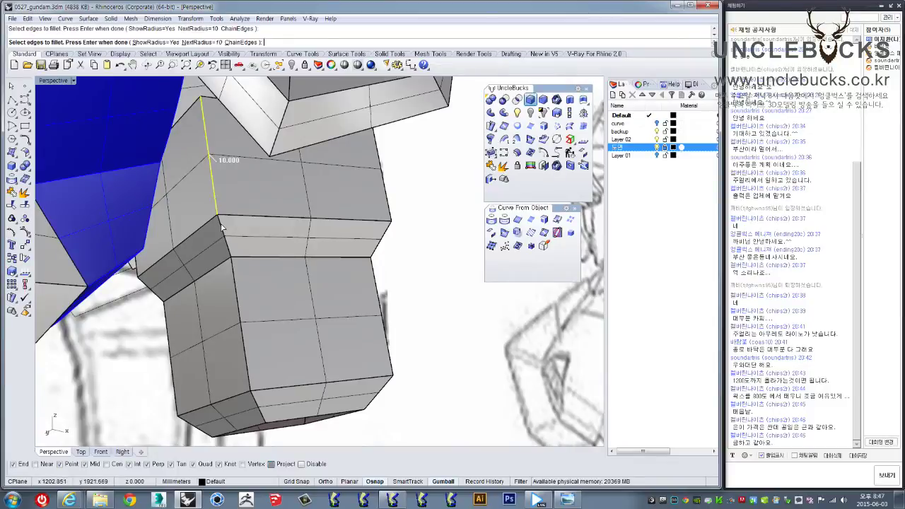
{"action": "left_click", "coordinate": [251, 375]}
{"action": "key", "text": "Return"}
{"action": "key", "text": "Return"}
{"action": "mouse_move", "coordinate": [260, 408]}
{"action": "right_mouse_down"}
{"action": "mouse_move", "coordinate": [241, 276]}
{"action": "mouse_move", "coordinate": [446, 140]}
{"action": "right_mouse_up"}
{"action": "key", "text": "ctrl+z"}
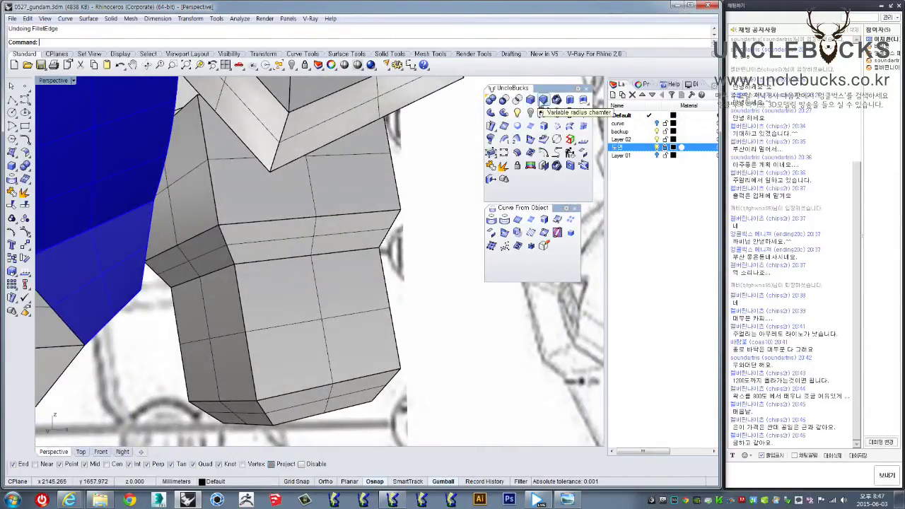
- Rerun FilletEdge with ChainEdges, chaining the vertical corner, short and lower edges at radius 10
{"action": "left_click", "coordinate": [542, 100]}
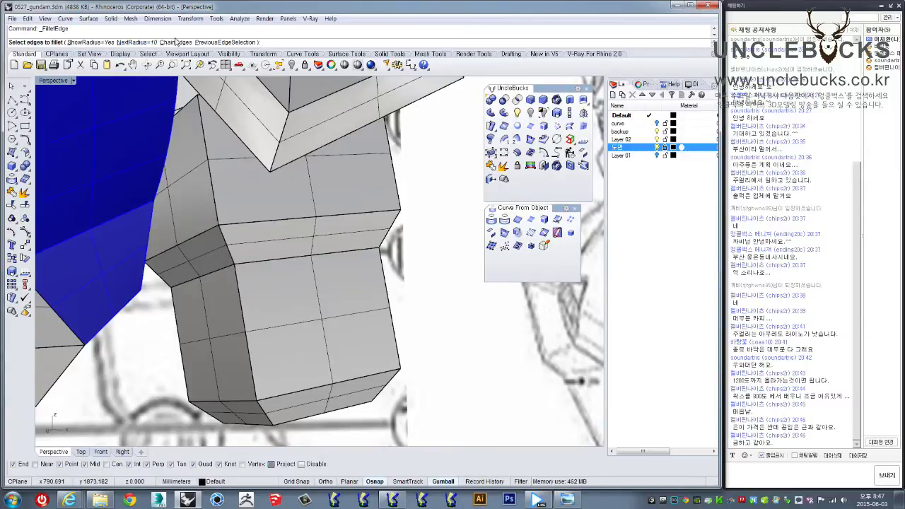
{"action": "key", "text": "Escape"}
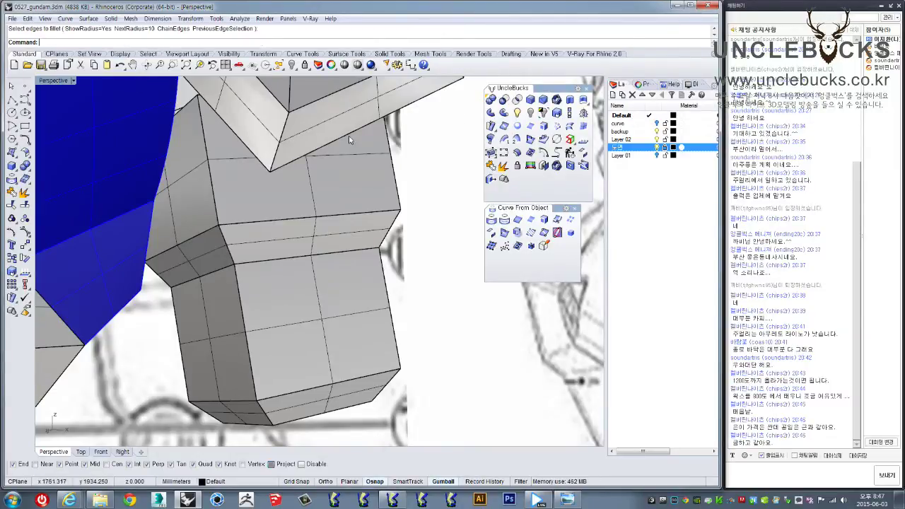
{"action": "left_click", "coordinate": [531, 100]}
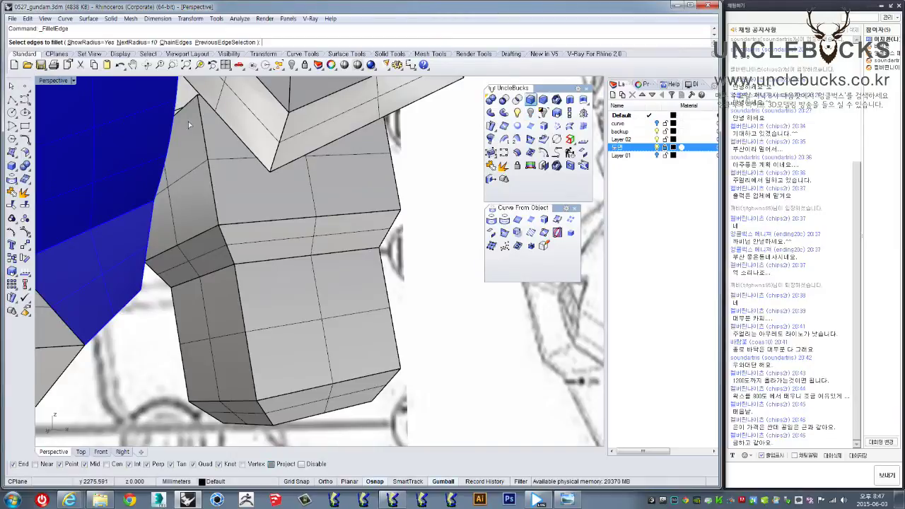
{"action": "left_click", "coordinate": [178, 42]}
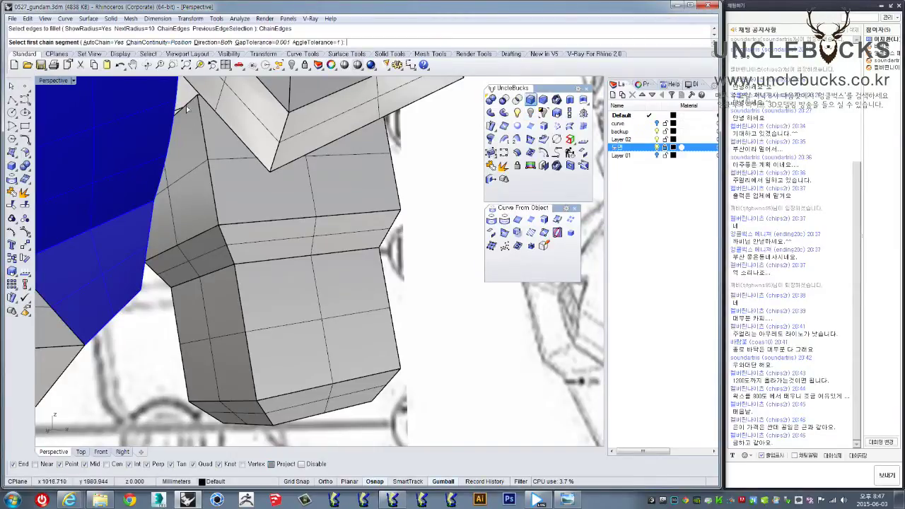
{"action": "left_click", "coordinate": [205, 150]}
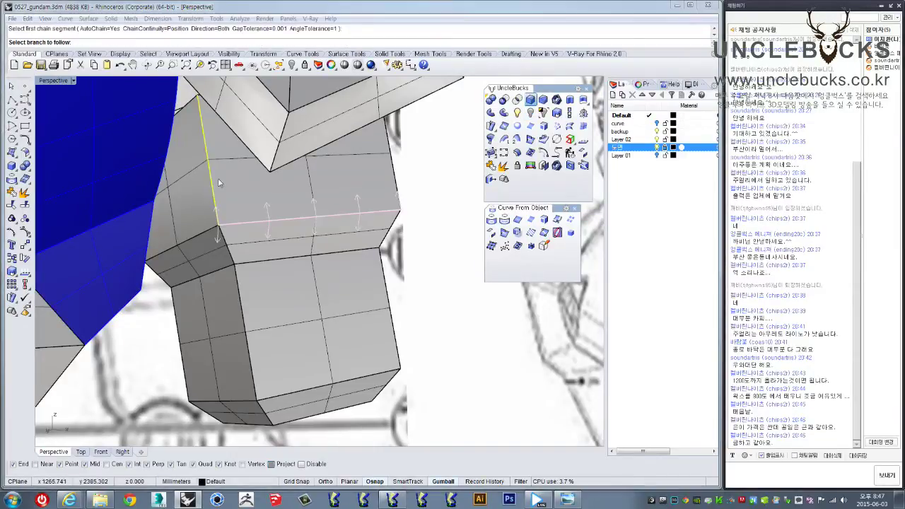
{"action": "key", "text": "Escape"}
{"action": "left_click", "coordinate": [223, 244]}
{"action": "key", "text": "Return"}
{"action": "left_click", "coordinate": [239, 292]}
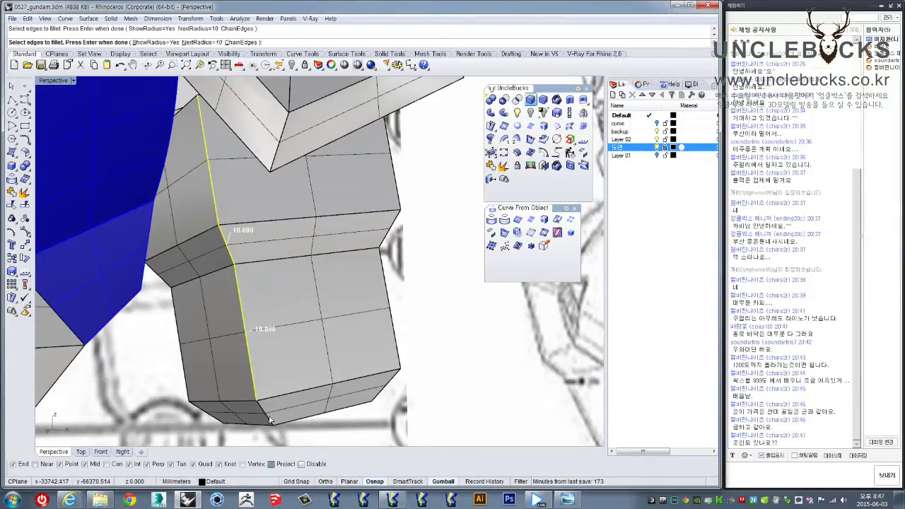
{"action": "key", "text": "Escape"}
{"action": "left_click", "coordinate": [290, 293]}
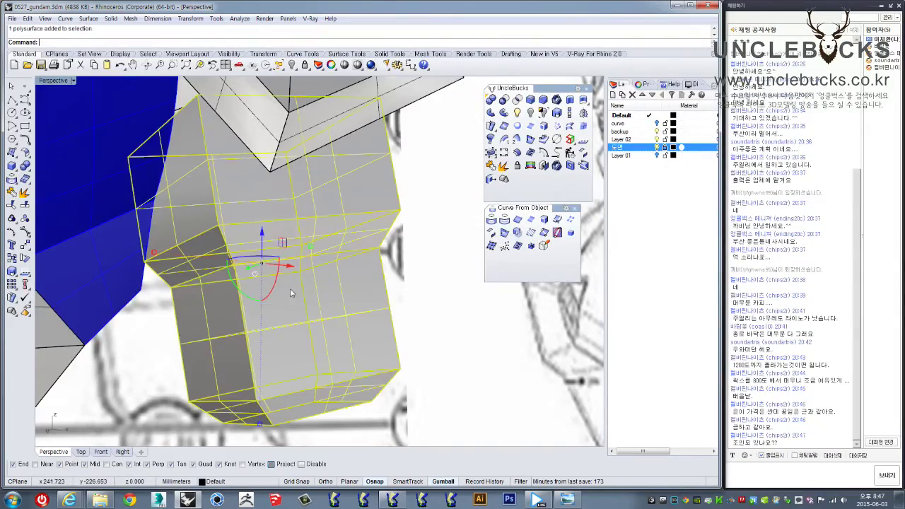
- Hide everything except the arm block and select it
{"action": "mouse_move", "coordinate": [287, 292]}
{"action": "right_mouse_down"}
{"action": "mouse_move", "coordinate": [255, 149]}
{"action": "mouse_move", "coordinate": [244, 297]}
{"action": "mouse_move", "coordinate": [340, 233]}
{"action": "right_mouse_up"}
{"action": "left_click", "coordinate": [544, 113]}
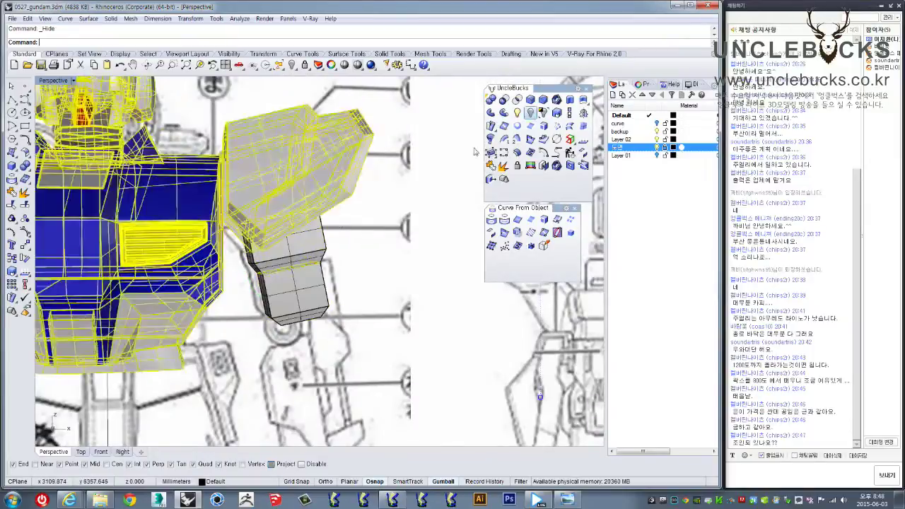
{"action": "mouse_move", "coordinate": [353, 275]}
{"action": "right_mouse_down"}
{"action": "mouse_move", "coordinate": [299, 218]}
{"action": "mouse_move", "coordinate": [339, 152]}
{"action": "mouse_move", "coordinate": [389, 141]}
{"action": "right_mouse_up"}
{"action": "left_click", "coordinate": [312, 245]}
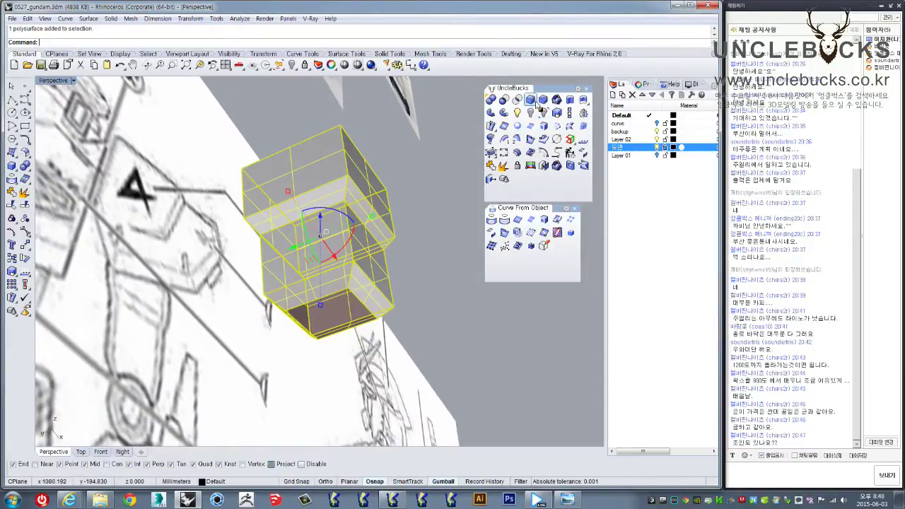
- Fillet the window-selected box edges at radius 10, then undo it
{"action": "left_click", "coordinate": [530, 99]}
{"action": "right_click_drag", "start_coordinate": [322, 175], "coordinate": [320, 153]}
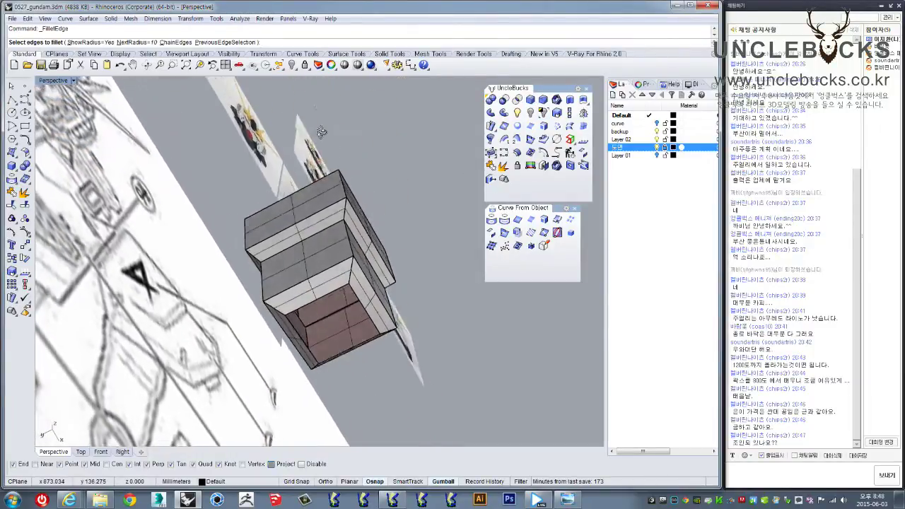
{"action": "left_click_drag", "start_coordinate": [319, 151], "coordinate": [362, 304]}
{"action": "key", "text": "Return"}
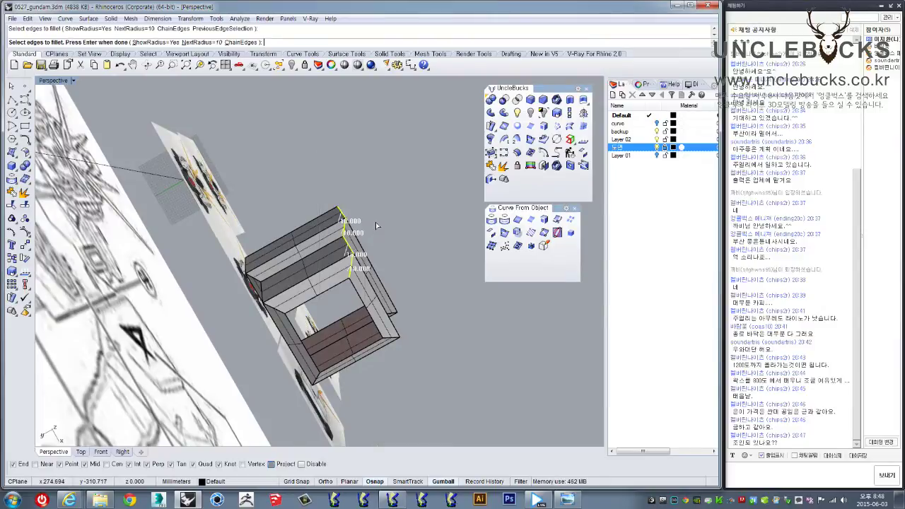
{"action": "right_click_drag", "start_coordinate": [362, 304], "coordinate": [350, 276]}
{"action": "key", "text": "Return"}
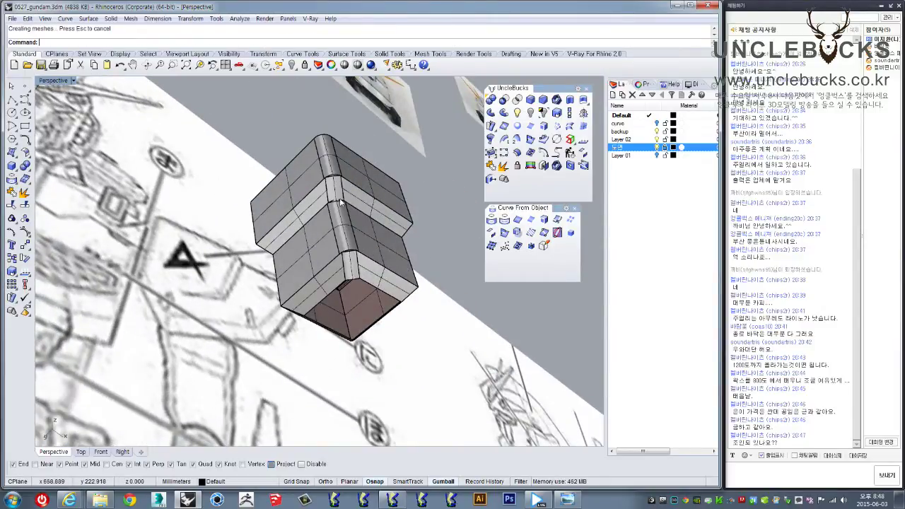
{"action": "scroll", "coordinate": [319, 152], "scroll_direction": "up", "scroll_amount": 5}
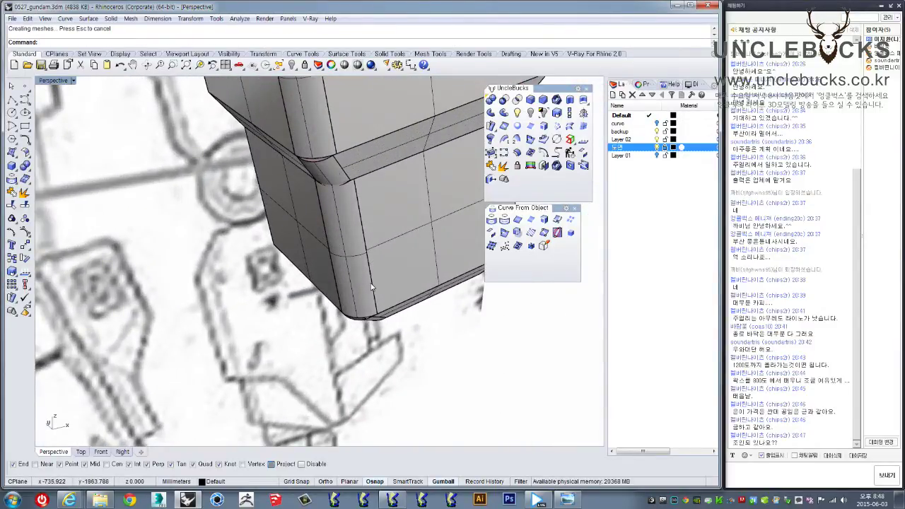
{"action": "left_click", "coordinate": [349, 166]}
{"action": "key", "text": "ctrl+z"}
- Ungroup the box polysurface and join it back into one solid
{"action": "left_click", "coordinate": [368, 152]}
{"action": "key", "text": "ctrl+shift+g"}
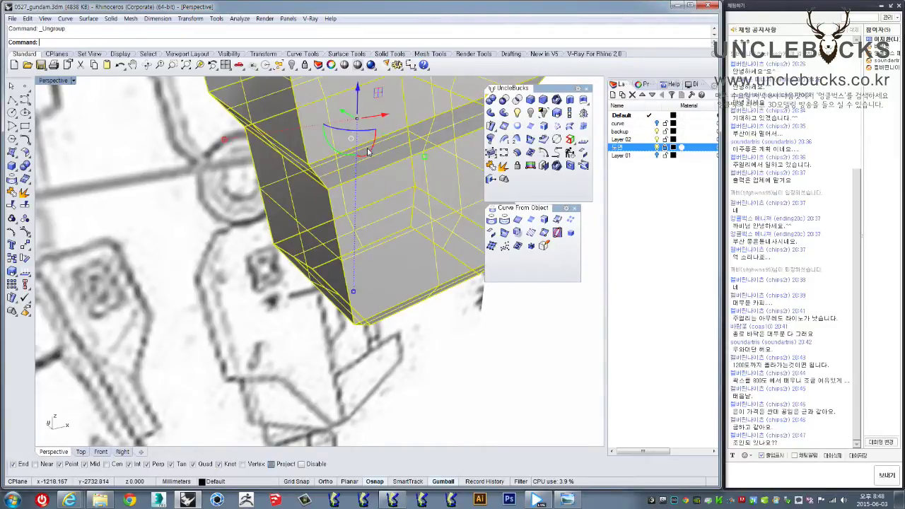
{"action": "scroll", "coordinate": [367, 152], "scroll_direction": "down", "scroll_amount": 3}
{"action": "scroll", "coordinate": [478, 205], "scroll_direction": "down", "scroll_amount": 3}
{"action": "left_click", "coordinate": [491, 166]}
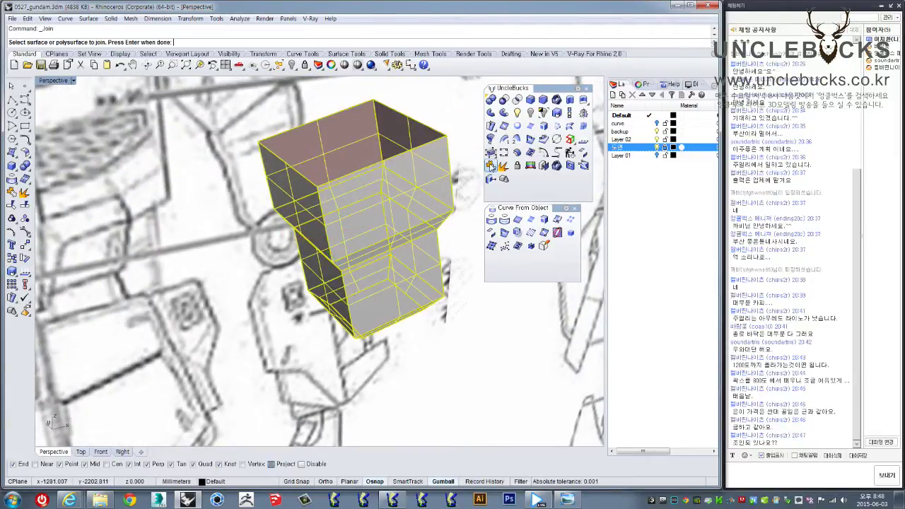
{"action": "right_click_drag", "start_coordinate": [453, 177], "coordinate": [389, 175]}
{"action": "left_click", "coordinate": [388, 176]}
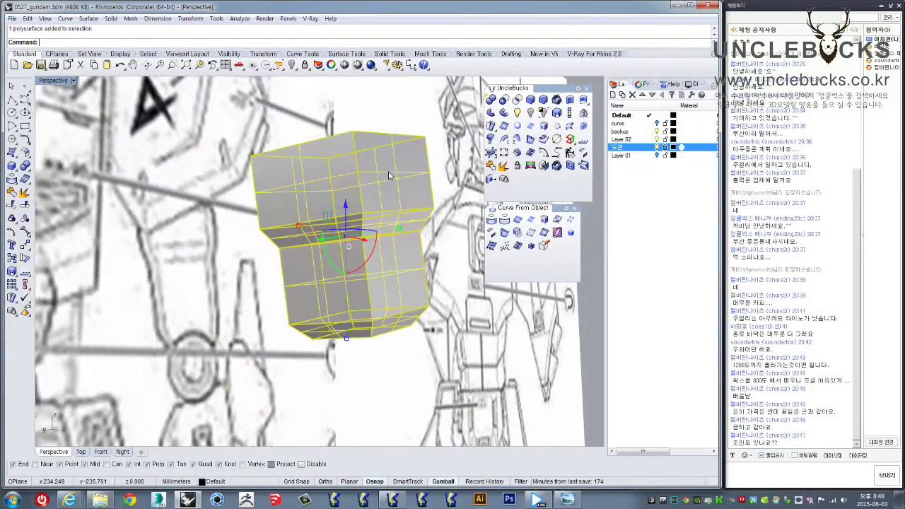
- Bevel the joined box's edges with ChamferEdge and reselect the box
{"action": "left_click", "coordinate": [546, 107]}
{"action": "mouse_move", "coordinate": [453, 170]}
{"action": "right_mouse_down"}
{"action": "mouse_move", "coordinate": [349, 189]}
{"action": "mouse_move", "coordinate": [309, 161]}
{"action": "right_mouse_up"}
{"action": "key", "text": "Escape"}
{"action": "mouse_move", "coordinate": [389, 312]}
{"action": "right_mouse_down"}
{"action": "mouse_move", "coordinate": [341, 324]}
{"action": "mouse_move", "coordinate": [308, 136]}
{"action": "right_mouse_up"}
{"action": "scroll", "coordinate": [341, 324], "scroll_direction": "up", "scroll_amount": 2}
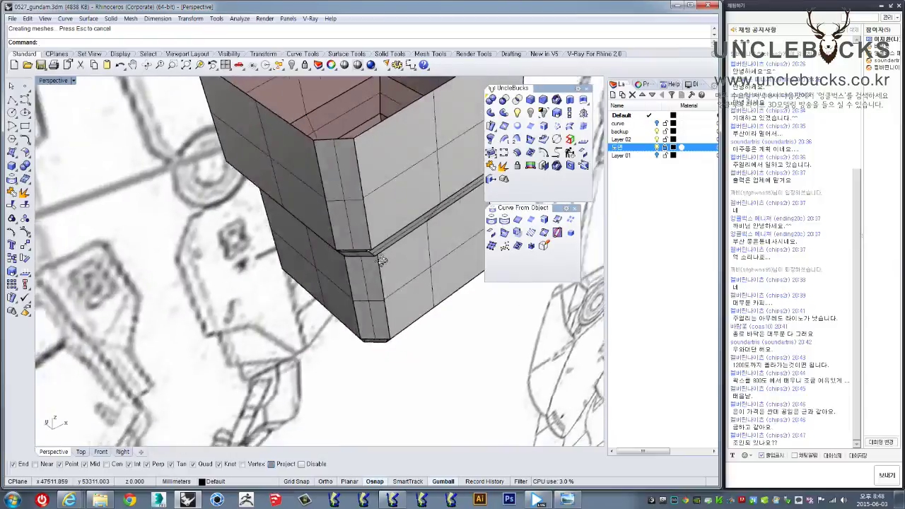
{"action": "mouse_move", "coordinate": [308, 136]}
{"action": "right_mouse_down"}
{"action": "mouse_move", "coordinate": [389, 210]}
{"action": "mouse_move", "coordinate": [459, 163]}
{"action": "right_mouse_up"}
{"action": "left_click", "coordinate": [389, 210]}
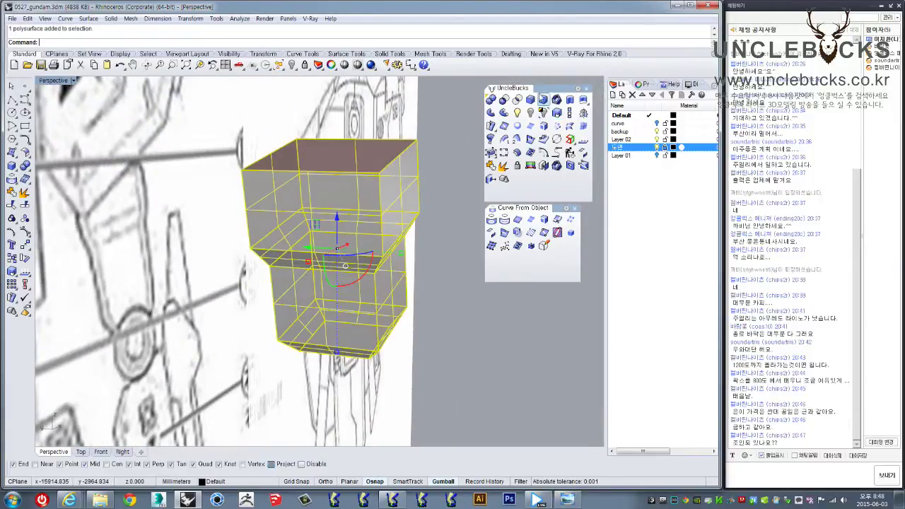
{"action": "left_click", "coordinate": [531, 101]}
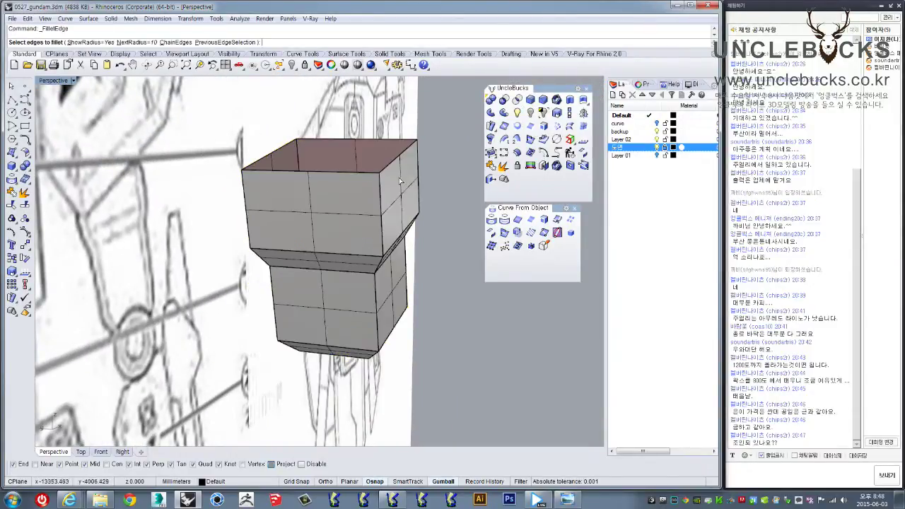
- Fillet the test box's top edges selected by window
{"action": "mouse_move", "coordinate": [401, 181]}
{"action": "right_mouse_down"}
{"action": "mouse_move", "coordinate": [378, 319]}
{"action": "mouse_move", "coordinate": [351, 355]}
{"action": "right_mouse_up"}
{"action": "left_click_drag", "start_coordinate": [396, 243], "coordinate": [396, 245]}
{"action": "mouse_move", "coordinate": [412, 328]}
{"action": "right_mouse_down"}
{"action": "mouse_move", "coordinate": [420, 236]}
{"action": "mouse_move", "coordinate": [402, 227]}
{"action": "mouse_move", "coordinate": [415, 204]}
{"action": "mouse_move", "coordinate": [400, 278]}
{"action": "mouse_move", "coordinate": [407, 212]}
{"action": "right_mouse_up"}
{"action": "key", "text": "Return"}
{"action": "key", "text": "Return"}
- Select the box and inspect the filleted corner and the box's hollow interior
{"action": "scroll", "coordinate": [400, 277], "scroll_direction": "up", "scroll_amount": 5}
{"action": "scroll", "coordinate": [384, 280], "scroll_direction": "up", "scroll_amount": 3}
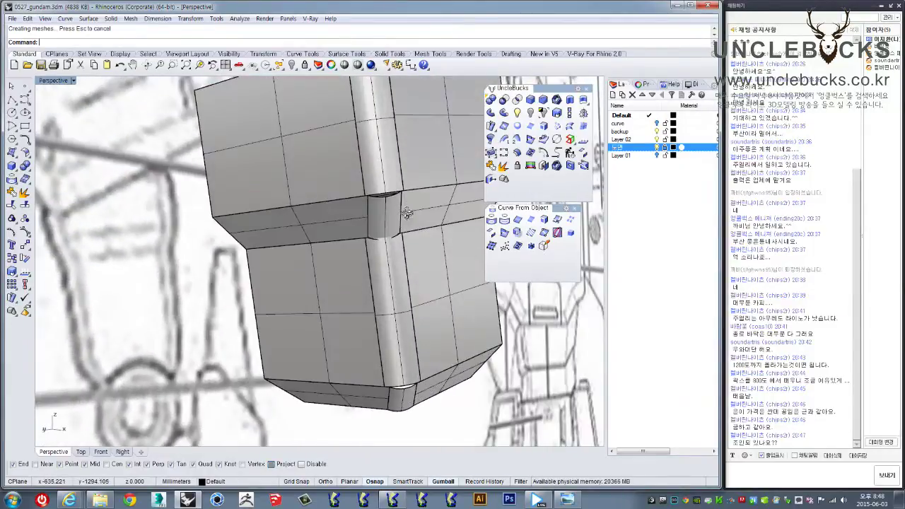
{"action": "scroll", "coordinate": [407, 203], "scroll_direction": "down", "scroll_amount": 2}
{"action": "left_click", "coordinate": [396, 205]}
{"action": "scroll", "coordinate": [396, 205], "scroll_direction": "up", "scroll_amount": 3}
{"action": "scroll", "coordinate": [396, 212], "scroll_direction": "up", "scroll_amount": 3}
{"action": "right_click_drag", "start_coordinate": [396, 212], "coordinate": [396, 268]}
{"action": "scroll", "coordinate": [396, 268], "scroll_direction": "down", "scroll_amount": 3}
{"action": "scroll", "coordinate": [400, 240], "scroll_direction": "down", "scroll_amount": 3}
{"action": "scroll", "coordinate": [406, 205], "scroll_direction": "down", "scroll_amount": 3}
{"action": "right_click_drag", "start_coordinate": [408, 201], "coordinate": [408, 269]}
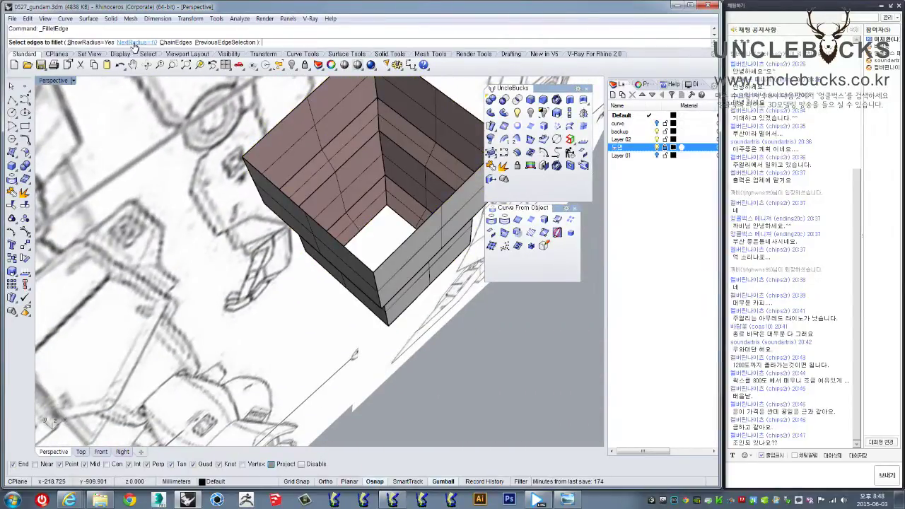
- Fillet a box edge with ChainEdges set to curvature continuity
{"action": "left_click", "coordinate": [176, 42]}
{"action": "left_click", "coordinate": [180, 43]}
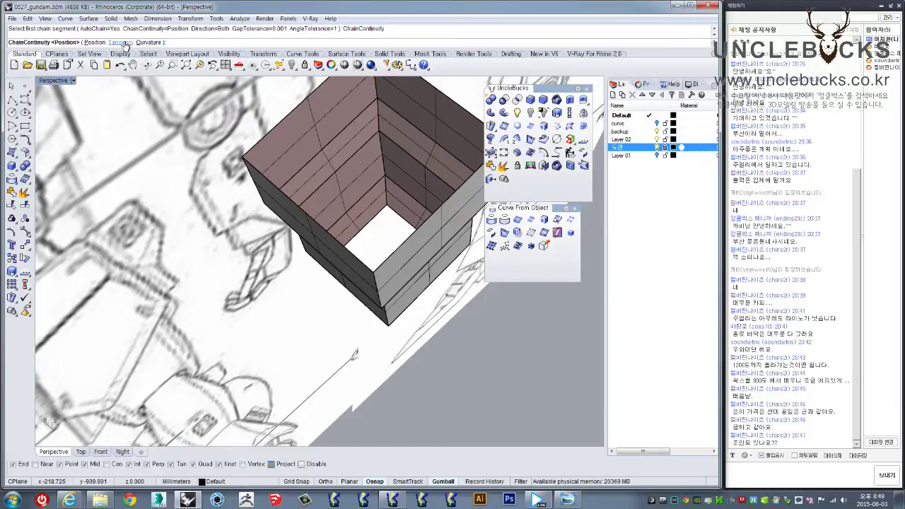
{"action": "left_click", "coordinate": [150, 43]}
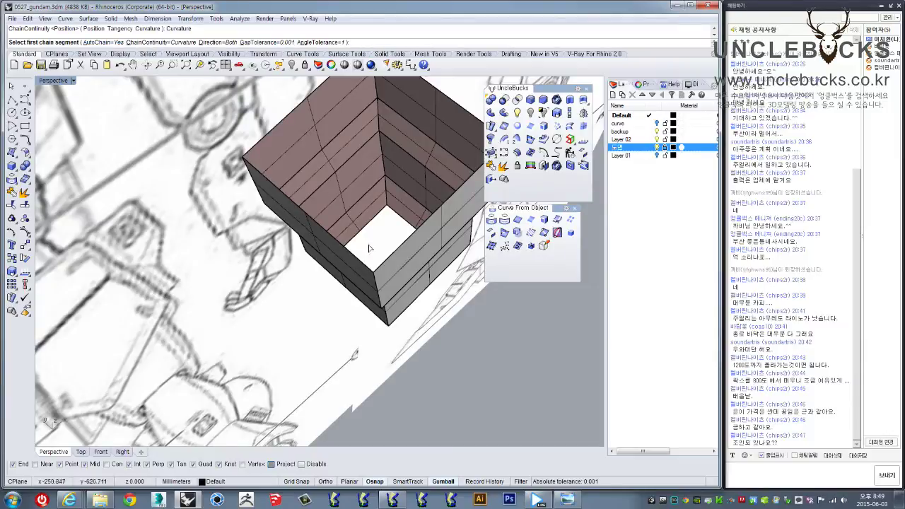
{"action": "right_click_drag", "start_coordinate": [368, 247], "coordinate": [363, 360]}
{"action": "left_click", "coordinate": [415, 258]}
{"action": "key", "text": "Return"}
{"action": "mouse_move", "coordinate": [415, 329]}
{"action": "right_mouse_down"}
{"action": "mouse_move", "coordinate": [416, 257]}
{"action": "mouse_move", "coordinate": [386, 249]}
{"action": "right_mouse_up"}
{"action": "key", "text": "Return"}
- Repeat the edge fillet on the vertical corner edge and its lower segment
{"action": "scroll", "coordinate": [381, 246], "scroll_direction": "up", "scroll_amount": 2}
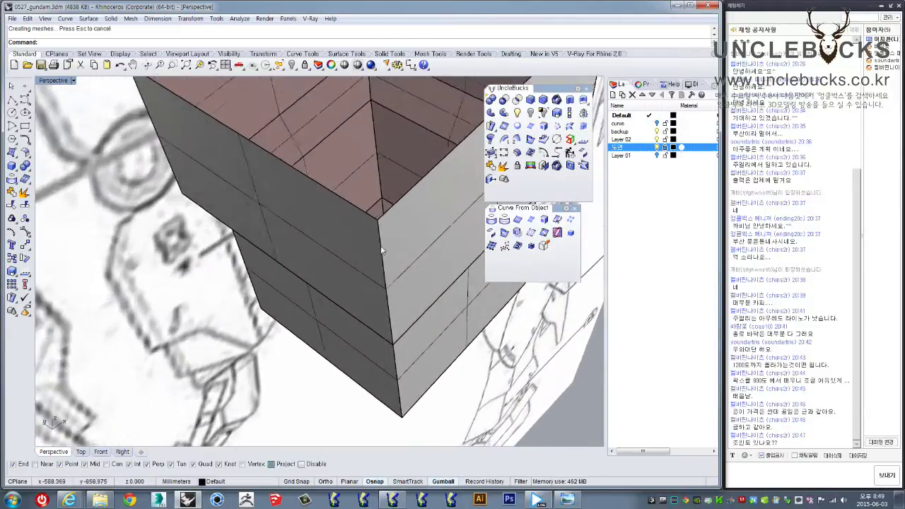
{"action": "scroll", "coordinate": [375, 204], "scroll_direction": "up", "scroll_amount": 2}
{"action": "right_click_drag", "start_coordinate": [375, 203], "coordinate": [378, 227]}
{"action": "scroll", "coordinate": [376, 212], "scroll_direction": "down", "scroll_amount": 3}
{"action": "key", "text": "Return"}
{"action": "left_click", "coordinate": [369, 270]}
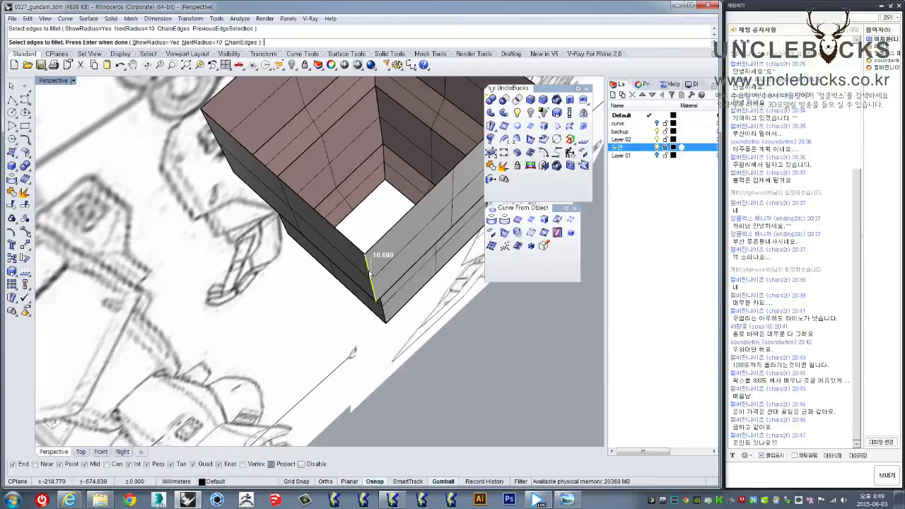
{"action": "right_click_drag", "start_coordinate": [367, 278], "coordinate": [382, 285]}
{"action": "left_click", "coordinate": [382, 284]}
{"action": "right_click_drag", "start_coordinate": [401, 432], "coordinate": [407, 397]}
{"action": "key", "text": "Return"}
{"action": "key", "text": "Return"}
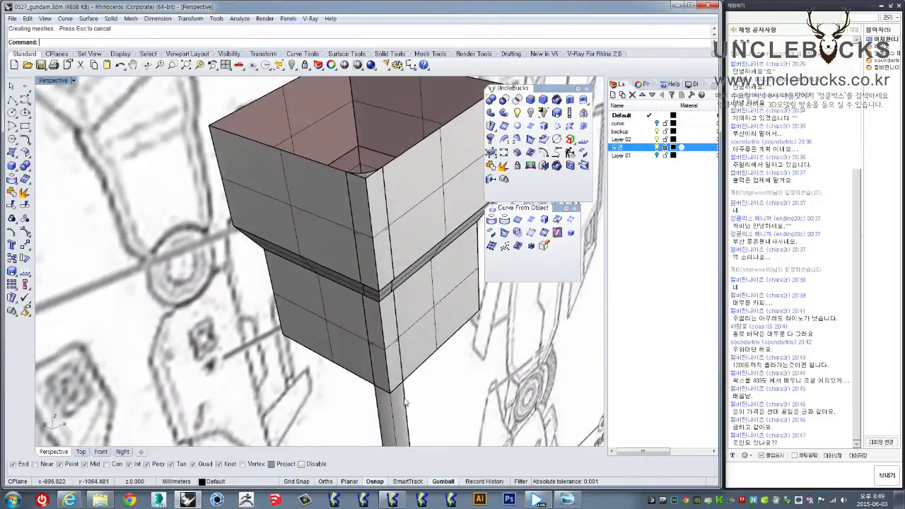
- Undo the last fillet with Ctrl+Z and reselect the box
{"action": "mouse_move", "coordinate": [406, 375]}
{"action": "right_mouse_down"}
{"action": "mouse_move", "coordinate": [413, 297]}
{"action": "mouse_move", "coordinate": [399, 342]}
{"action": "right_mouse_up"}
{"action": "scroll", "coordinate": [413, 296], "scroll_direction": "down", "scroll_amount": 5}
{"action": "key", "text": "ctrl+z"}
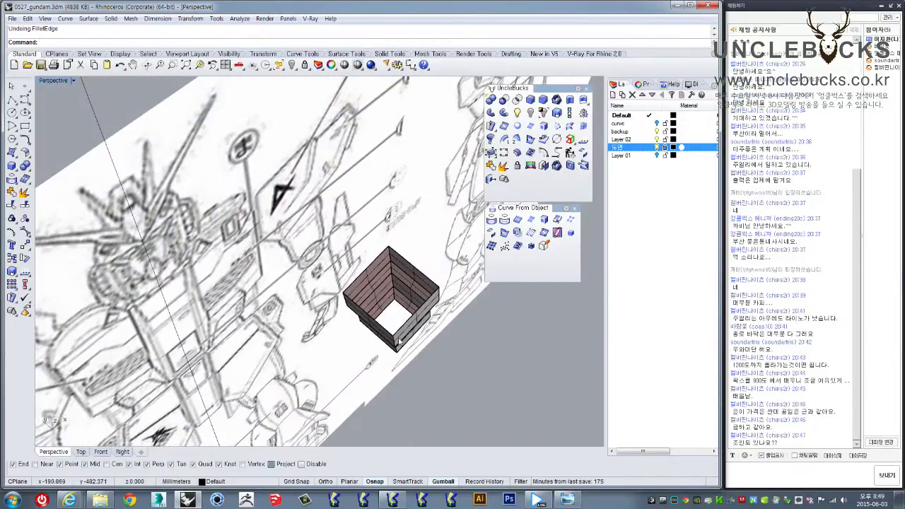
{"action": "left_click", "coordinate": [417, 268]}
{"action": "scroll", "coordinate": [400, 339], "scroll_direction": "up", "scroll_amount": 5}
{"action": "scroll", "coordinate": [399, 340], "scroll_direction": "up", "scroll_amount": 5}
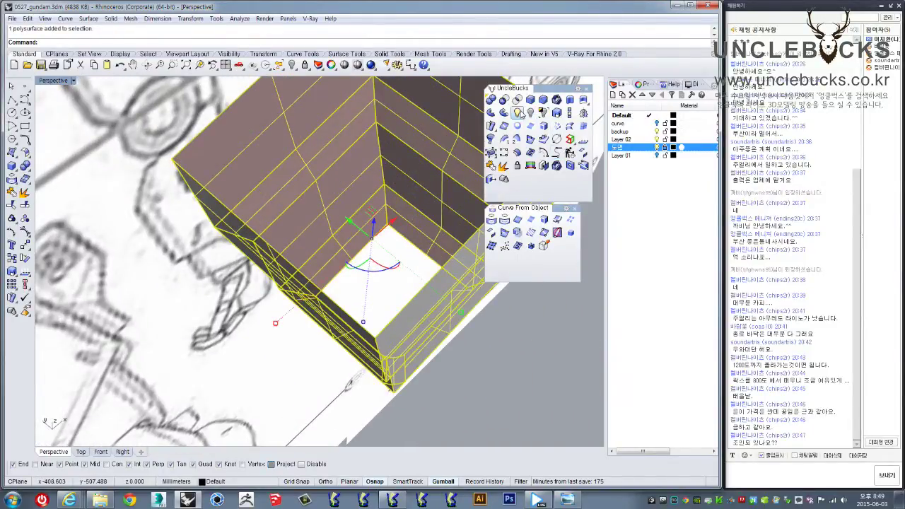
- Show all 71 hidden parts again and select the arm block beside the torso
{"action": "key", "text": "ctrl+alt+h"}
{"action": "scroll", "coordinate": [295, 200], "scroll_direction": "down", "scroll_amount": 2}
{"action": "scroll", "coordinate": [295, 200], "scroll_direction": "down", "scroll_amount": 3}
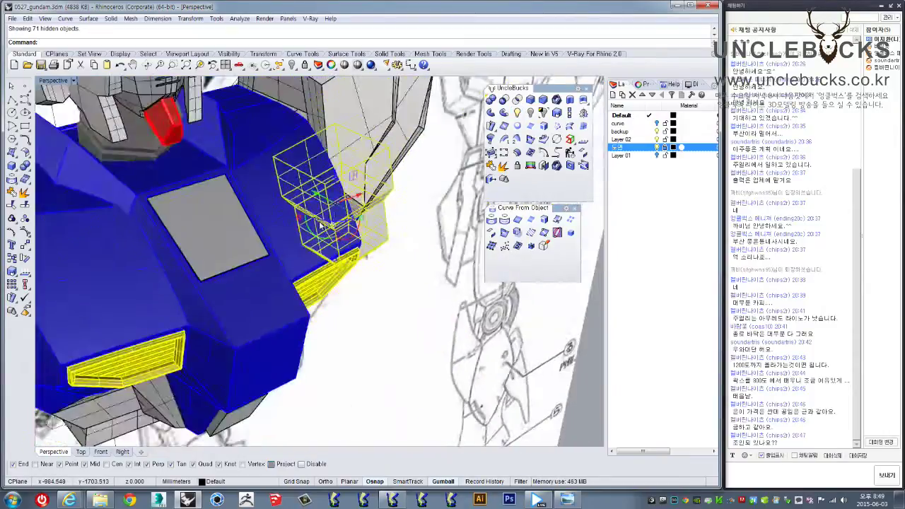
{"action": "scroll", "coordinate": [295, 199], "scroll_direction": "down", "scroll_amount": 3}
{"action": "scroll", "coordinate": [296, 200], "scroll_direction": "up", "scroll_amount": 2}
{"action": "key", "text": "Escape"}
{"action": "scroll", "coordinate": [347, 253], "scroll_direction": "up", "scroll_amount": 2}
{"action": "scroll", "coordinate": [347, 253], "scroll_direction": "up", "scroll_amount": 1}
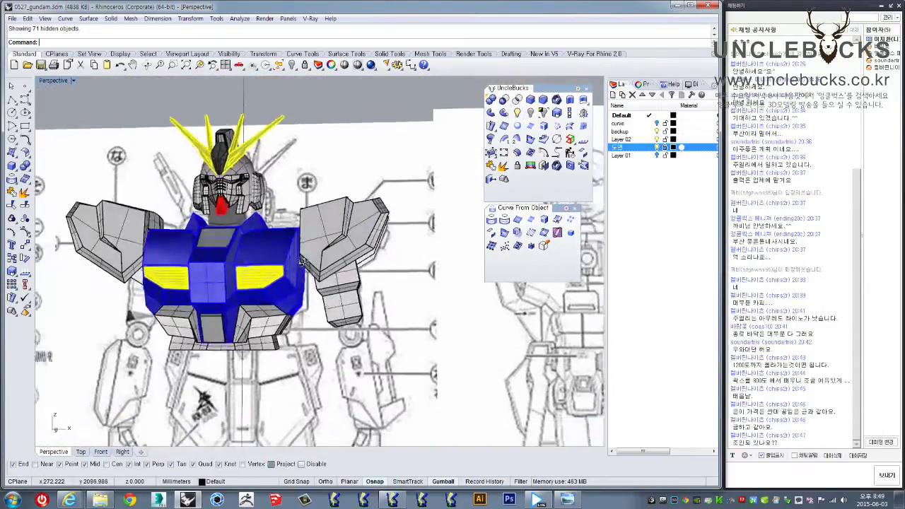
{"action": "scroll", "coordinate": [346, 253], "scroll_direction": "up", "scroll_amount": 2}
{"action": "mouse_move", "coordinate": [346, 254]}
{"action": "right_mouse_down"}
{"action": "mouse_move", "coordinate": [386, 244]}
{"action": "mouse_move", "coordinate": [415, 256]}
{"action": "mouse_move", "coordinate": [399, 267]}
{"action": "right_mouse_up"}
{"action": "left_click", "coordinate": [389, 240]}
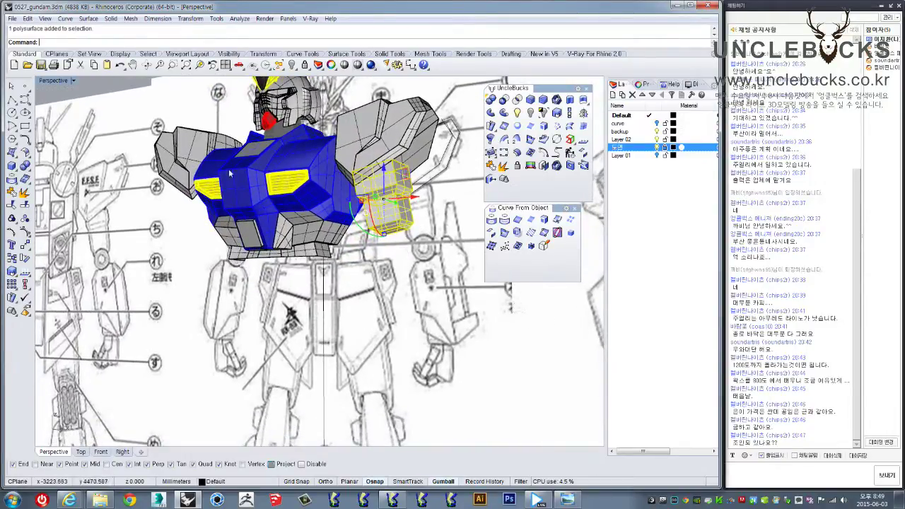
- Maximize the Front view to reach the leg drawing, then pan across it in Perspective
{"action": "double_click", "coordinate": [51, 81]}
{"action": "left_click", "coordinate": [44, 267]}
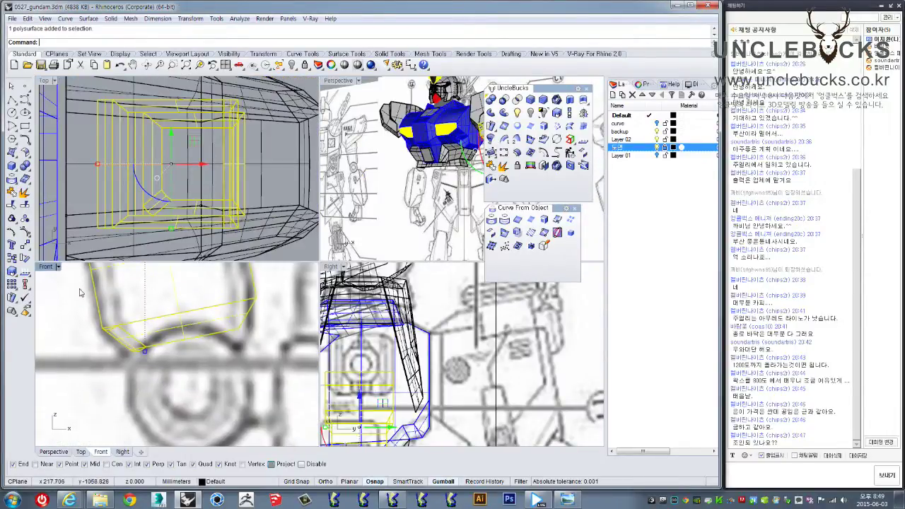
{"action": "double_click", "coordinate": [44, 267]}
{"action": "right_click_drag", "start_coordinate": [217, 188], "coordinate": [240, 205]}
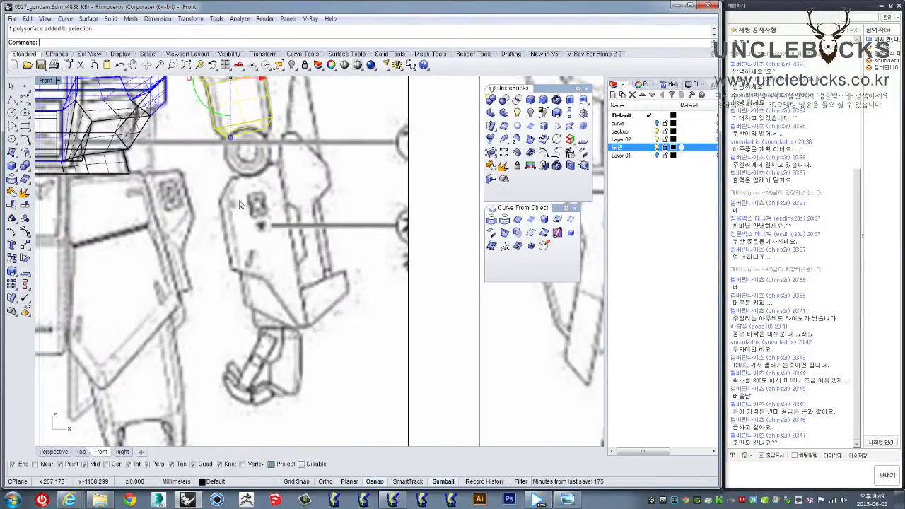
{"action": "double_click", "coordinate": [47, 84]}
{"action": "double_click", "coordinate": [329, 84]}
{"action": "scroll", "coordinate": [391, 292], "scroll_direction": "up", "scroll_amount": 2}
{"action": "scroll", "coordinate": [391, 292], "scroll_direction": "up", "scroll_amount": 2}
{"action": "scroll", "coordinate": [391, 292], "scroll_direction": "up", "scroll_amount": 3}
{"action": "right_click_drag", "start_coordinate": [391, 293], "coordinate": [162, 204]}
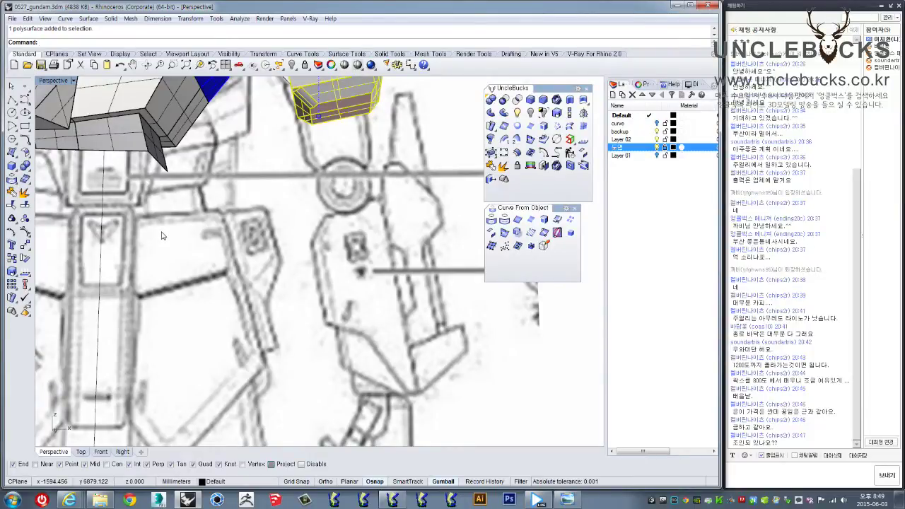
{"action": "left_click", "coordinate": [12, 112]}
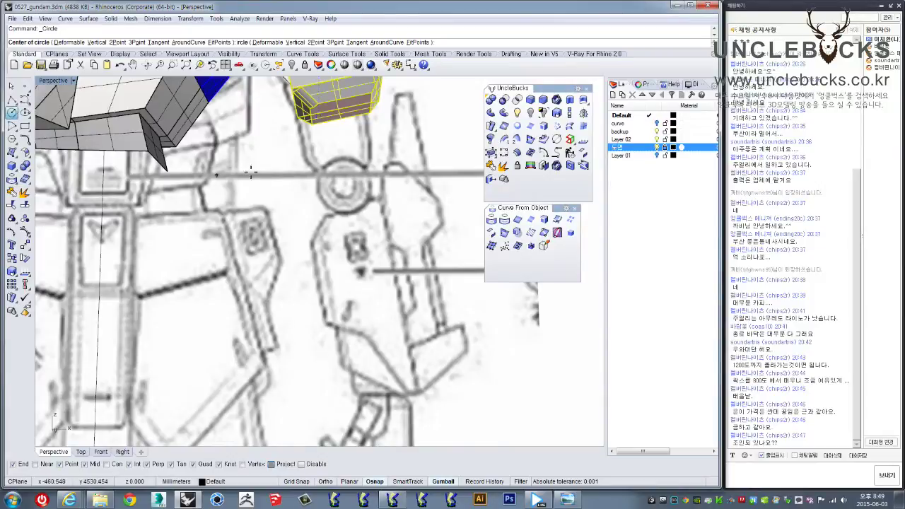
- Draw a circle over the round elbow joint in the maximized Front view
{"action": "right_click_drag", "start_coordinate": [212, 247], "coordinate": [63, 85]}
{"action": "key", "text": "Escape"}
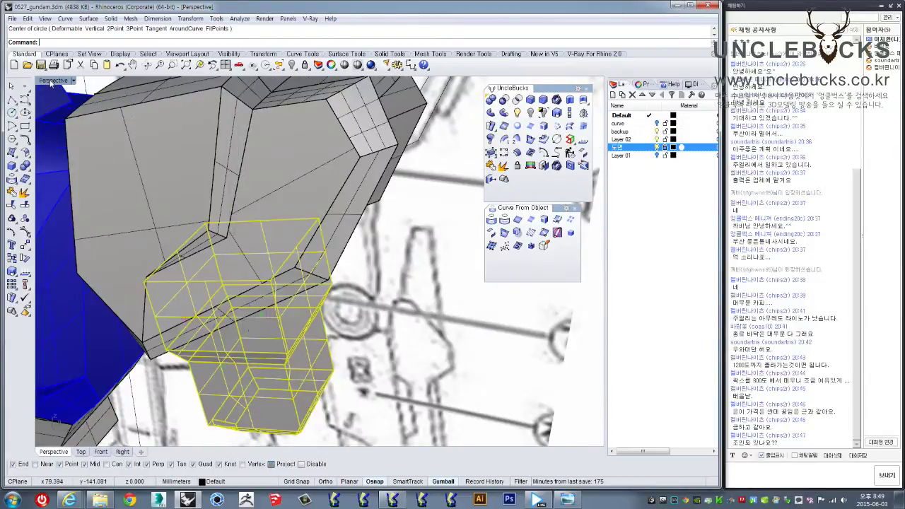
{"action": "double_click", "coordinate": [54, 80]}
{"action": "double_click", "coordinate": [45, 267]}
{"action": "scroll", "coordinate": [177, 227], "scroll_direction": "up", "scroll_amount": 5}
{"action": "left_click", "coordinate": [12, 113]}
{"action": "left_click", "coordinate": [222, 259]}
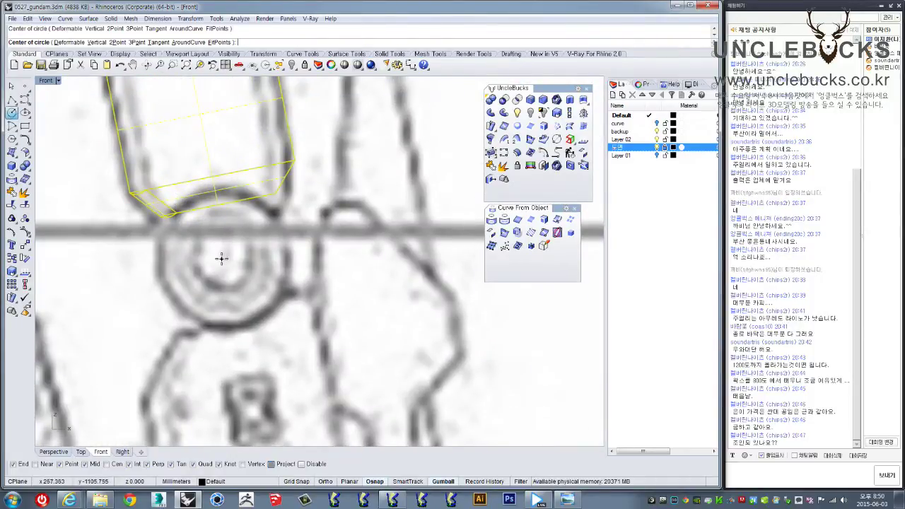
{"action": "left_click", "coordinate": [282, 242]}
- Offset the joint circle 15 units inward to make a concentric inner circle
{"action": "left_click", "coordinate": [285, 246]}
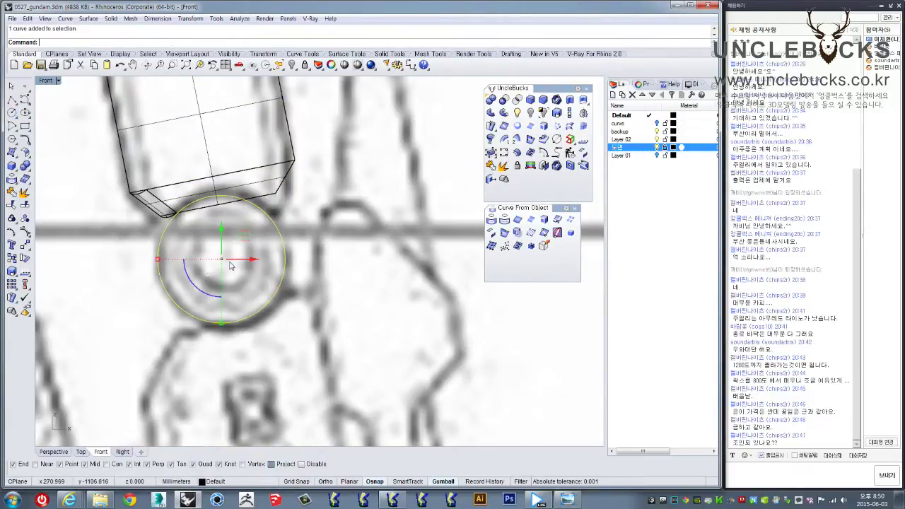
{"action": "type", "text": "Offset"}
{"action": "key", "text": "Return"}
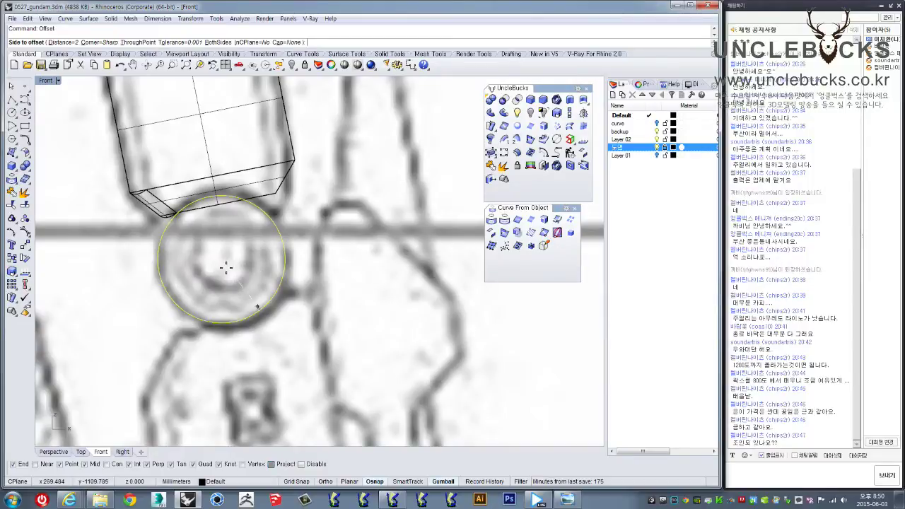
{"action": "type", "text": "20"}
{"action": "key", "text": "Return"}
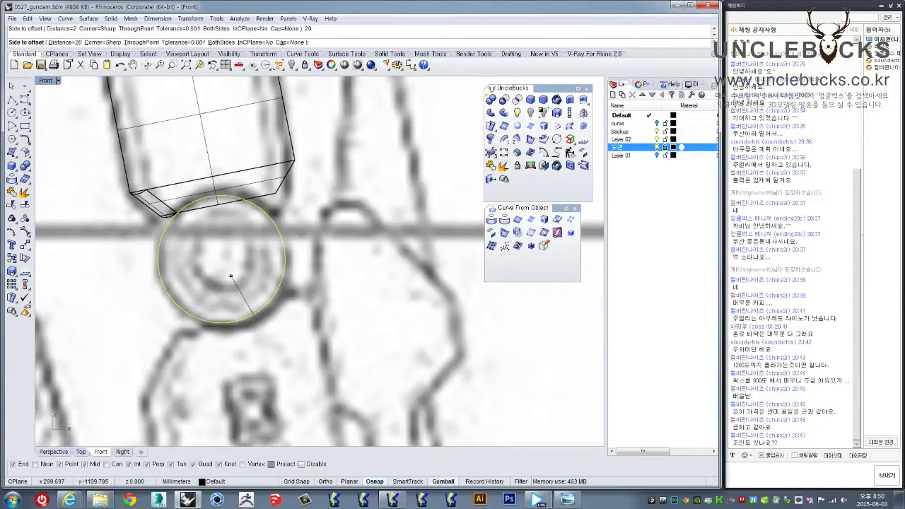
{"action": "key", "text": "Return"}
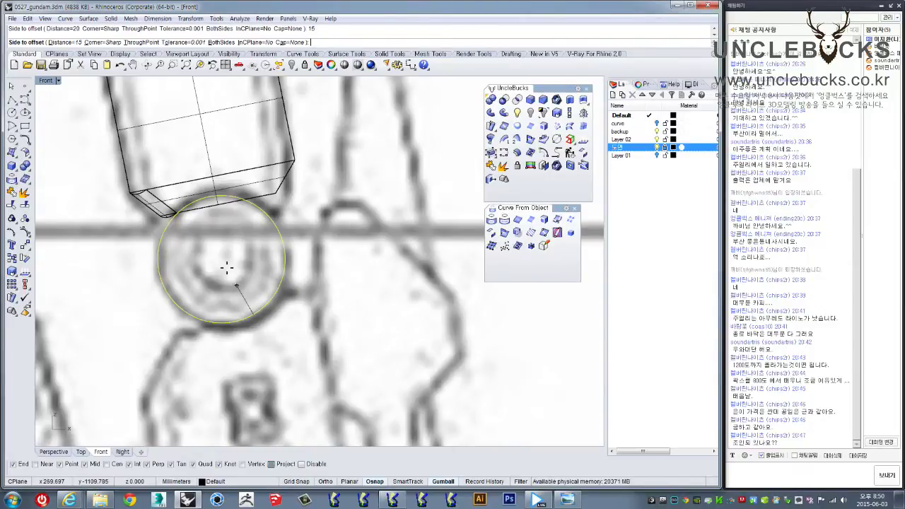
{"action": "left_click", "coordinate": [228, 270]}
{"action": "scroll", "coordinate": [200, 269], "scroll_direction": "down", "scroll_amount": 2}
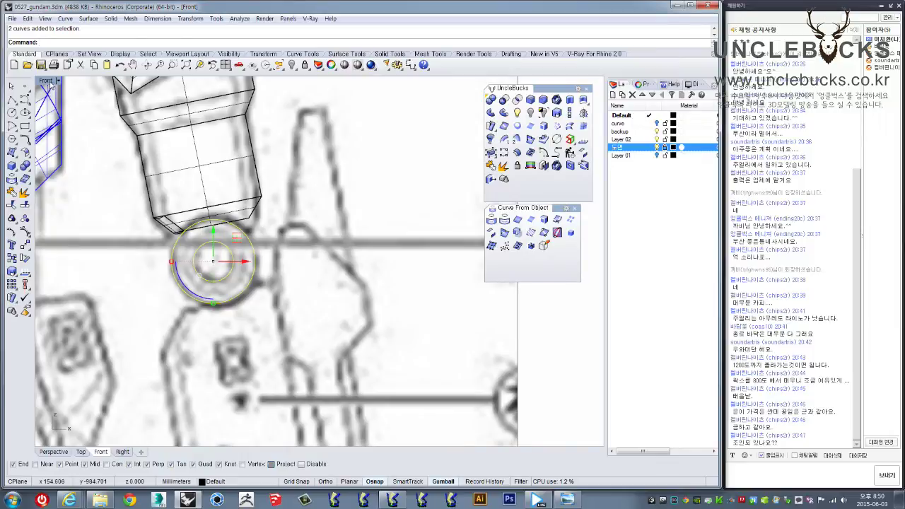
- Inspect the arm in Perspective, then maximize and zoom into the Top view
{"action": "double_click", "coordinate": [46, 82]}
{"action": "double_click", "coordinate": [338, 82]}
{"action": "right_click_drag", "start_coordinate": [338, 212], "coordinate": [466, 281]}
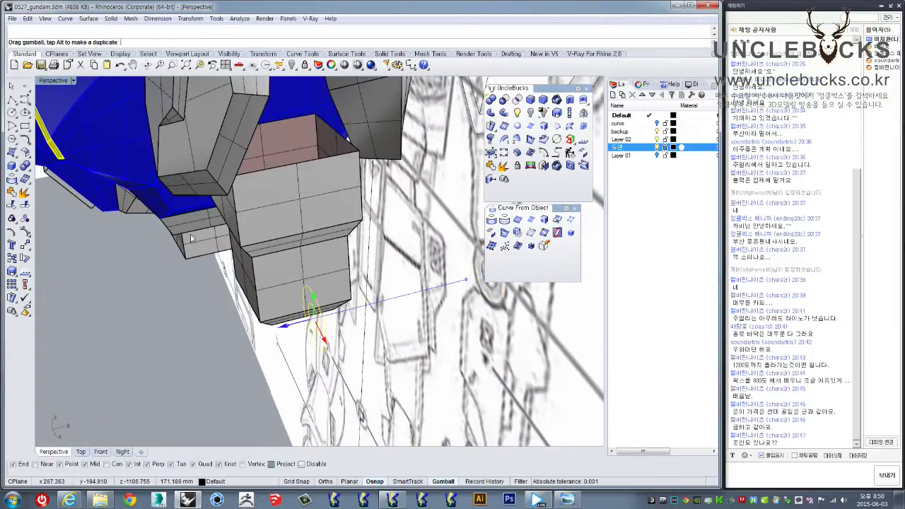
{"action": "double_click", "coordinate": [45, 82]}
{"action": "double_click", "coordinate": [44, 83]}
{"action": "scroll", "coordinate": [205, 262], "scroll_direction": "up", "scroll_amount": 3}
{"action": "scroll", "coordinate": [206, 261], "scroll_direction": "up", "scroll_amount": 2}
{"action": "scroll", "coordinate": [206, 262], "scroll_direction": "up", "scroll_amount": 3}
- Move the lower arm block from the line's left end to the target point
{"action": "type", "text": "m"}
{"action": "key", "text": "Return"}
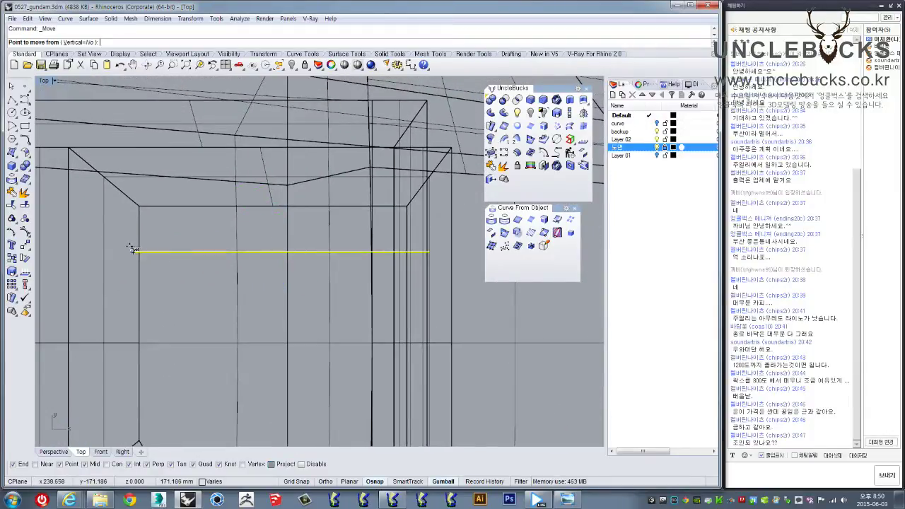
{"action": "left_click", "coordinate": [132, 250]}
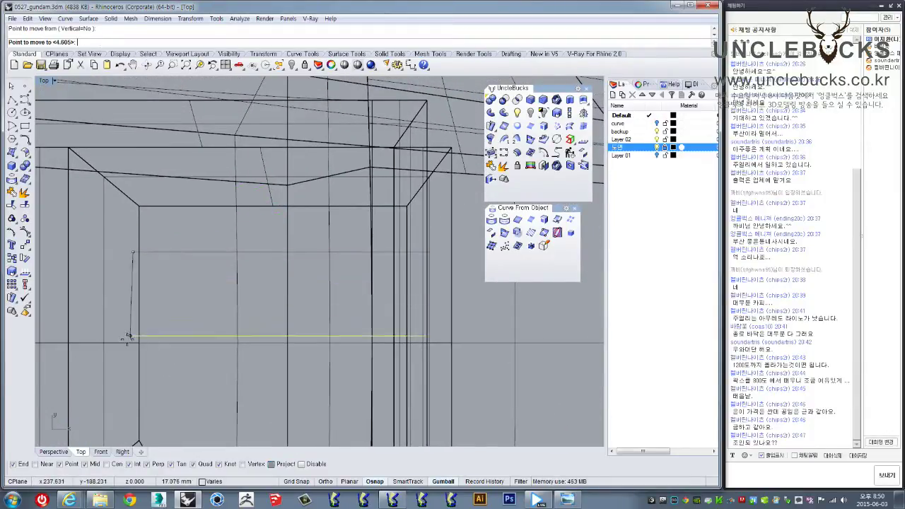
{"action": "scroll", "coordinate": [128, 340], "scroll_direction": "down", "scroll_amount": 2}
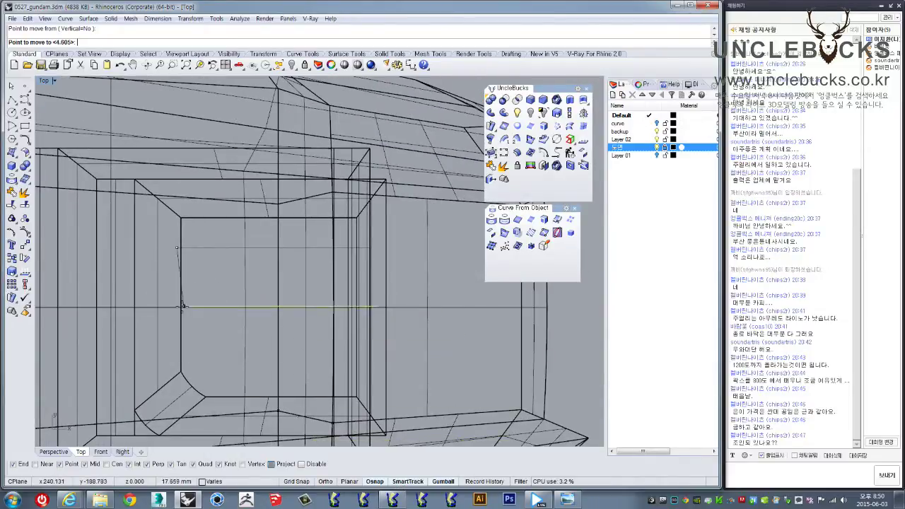
{"action": "scroll", "coordinate": [172, 308], "scroll_direction": "down", "scroll_amount": 3}
{"action": "right_click_drag", "start_coordinate": [172, 308], "coordinate": [223, 287]}
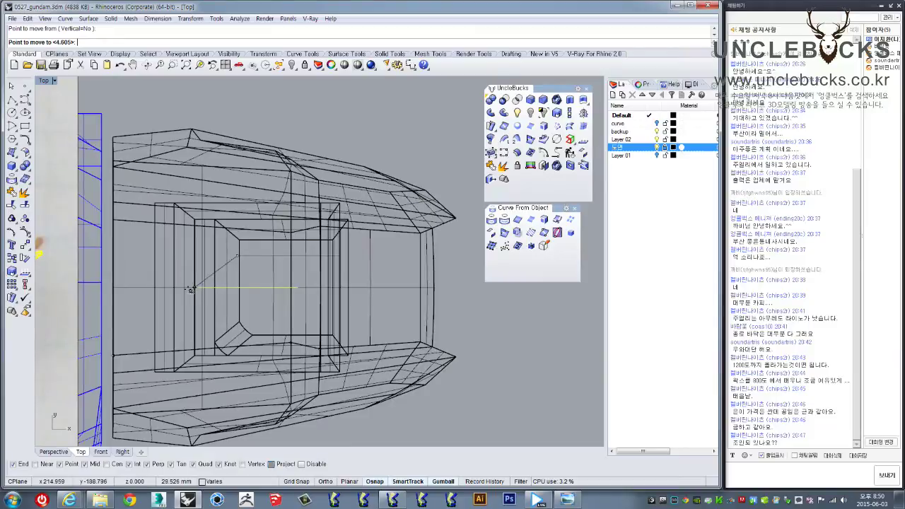
{"action": "left_click", "coordinate": [233, 286]}
- Select the moved arm block and orbit around it in Perspective, viewing it from below
{"action": "scroll", "coordinate": [253, 268], "scroll_direction": "up", "scroll_amount": 3}
{"action": "left_click", "coordinate": [238, 257]}
{"action": "scroll", "coordinate": [156, 210], "scroll_direction": "down", "scroll_amount": 2}
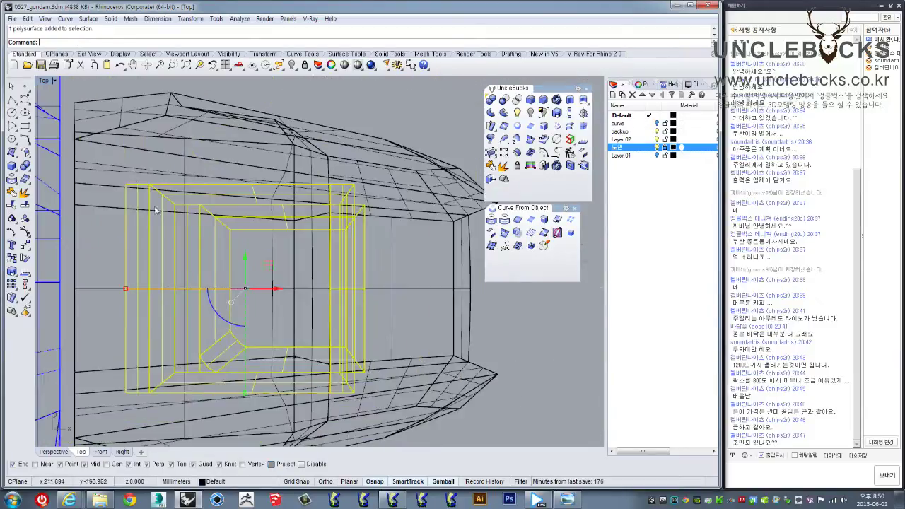
{"action": "double_click", "coordinate": [45, 80]}
{"action": "double_click", "coordinate": [337, 80]}
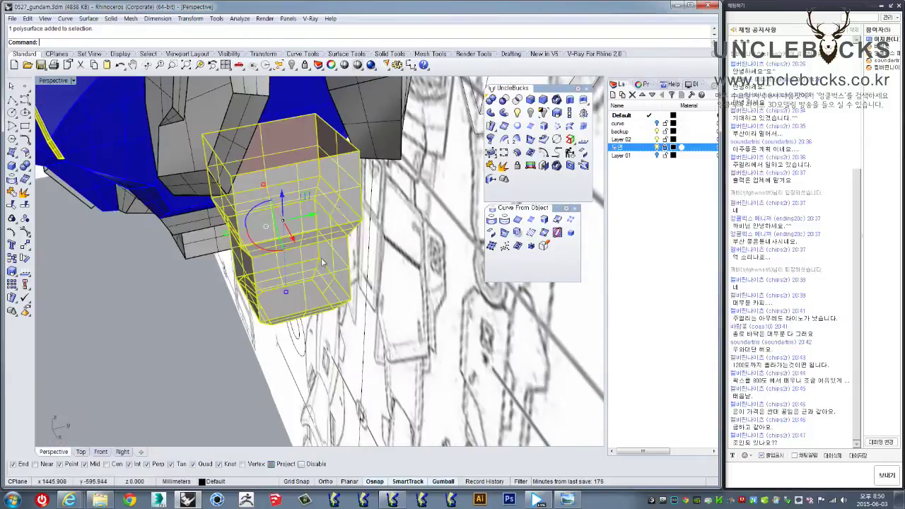
{"action": "right_click_drag", "start_coordinate": [336, 142], "coordinate": [370, 220]}
{"action": "scroll", "coordinate": [370, 220], "scroll_direction": "up", "scroll_amount": 2}
{"action": "scroll", "coordinate": [370, 220], "scroll_direction": "up", "scroll_amount": 2}
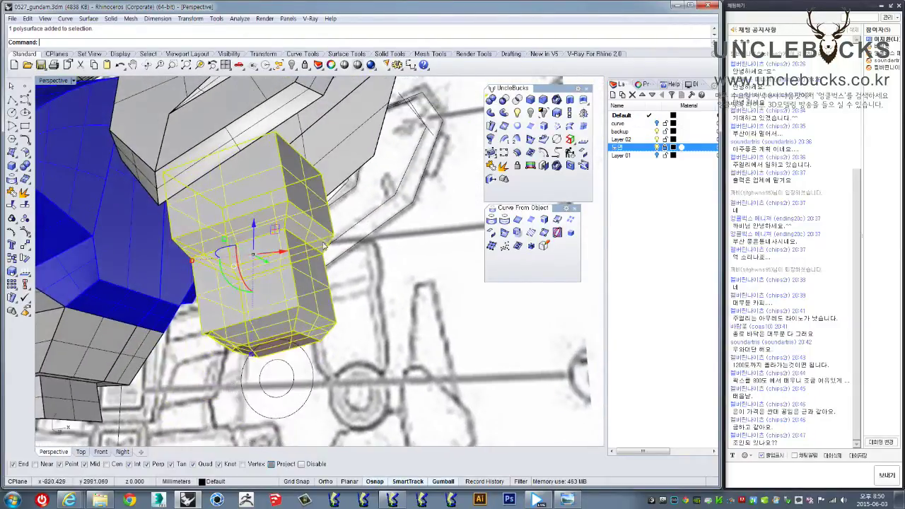
{"action": "scroll", "coordinate": [283, 248], "scroll_direction": "up", "scroll_amount": 2}
{"action": "right_click_drag", "start_coordinate": [283, 248], "coordinate": [267, 278]}
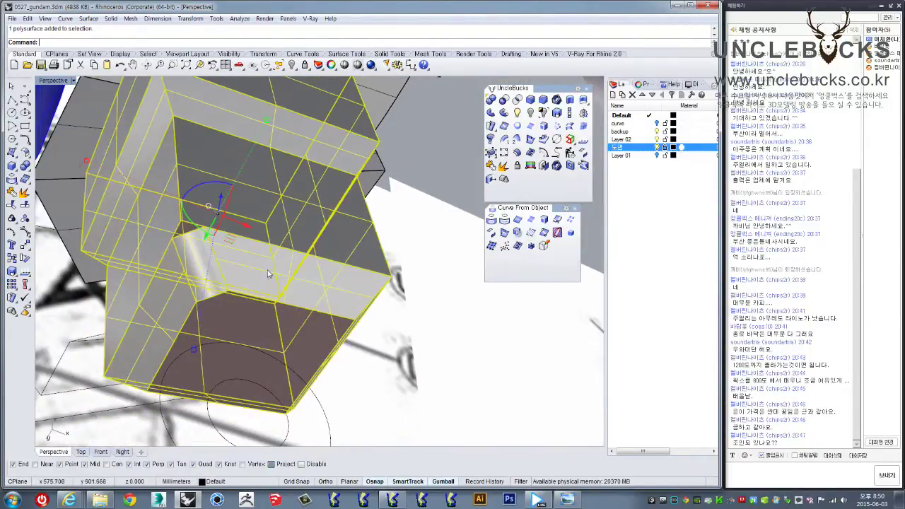
{"action": "mouse_move", "coordinate": [429, 170]}
{"action": "right_mouse_down"}
{"action": "mouse_move", "coordinate": [437, 160]}
{"action": "mouse_move", "coordinate": [301, 241]}
{"action": "mouse_move", "coordinate": [308, 256]}
{"action": "mouse_move", "coordinate": [325, 248]}
{"action": "right_mouse_up"}
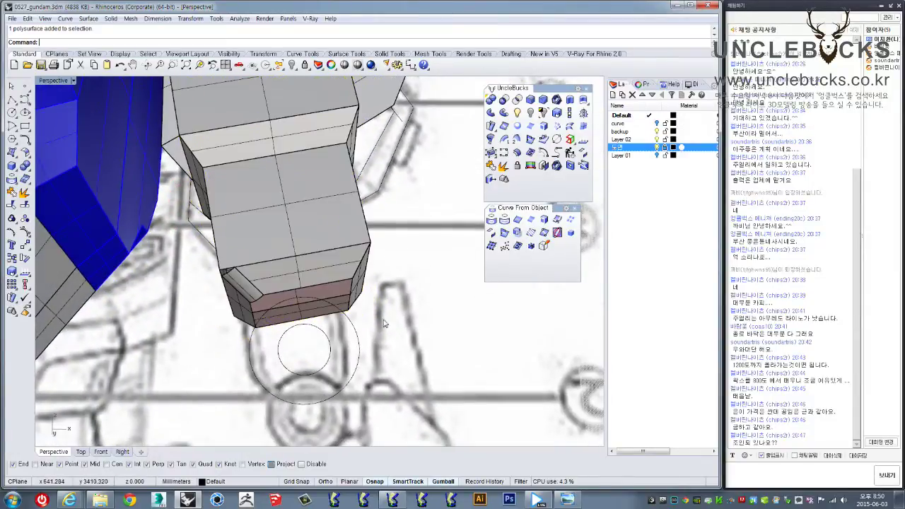
- Delete the block's bottom face and pick a lower face from underneath
{"action": "key", "text": "Escape"}
{"action": "mouse_move", "coordinate": [102, 212]}
{"action": "right_mouse_down"}
{"action": "mouse_move", "coordinate": [290, 263]}
{"action": "mouse_move", "coordinate": [248, 282]}
{"action": "mouse_move", "coordinate": [409, 344]}
{"action": "mouse_move", "coordinate": [320, 385]}
{"action": "mouse_move", "coordinate": [363, 277]}
{"action": "right_mouse_up"}
{"action": "left_click", "coordinate": [293, 272], "text": "ctrl+shift"}
{"action": "key", "text": "Delete"}
{"action": "left_click", "coordinate": [303, 414], "text": "ctrl+shift"}
{"action": "right_click_drag", "start_coordinate": [304, 224], "coordinate": [530, 140]}
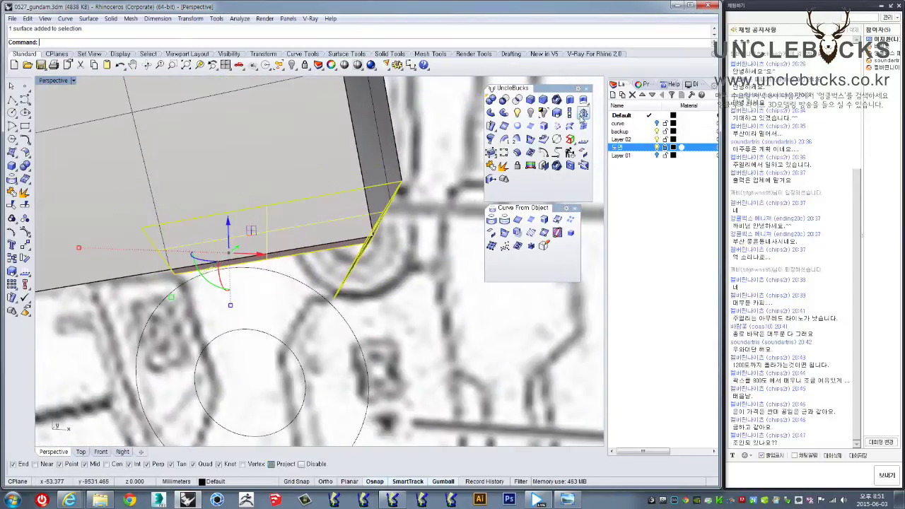
- Mirror a copy of the slanted face across a plane through two box corners
{"action": "left_click", "coordinate": [582, 114]}
{"action": "mouse_move", "coordinate": [424, 184]}
{"action": "right_mouse_down"}
{"action": "mouse_move", "coordinate": [344, 177]}
{"action": "mouse_move", "coordinate": [419, 113]}
{"action": "right_mouse_up"}
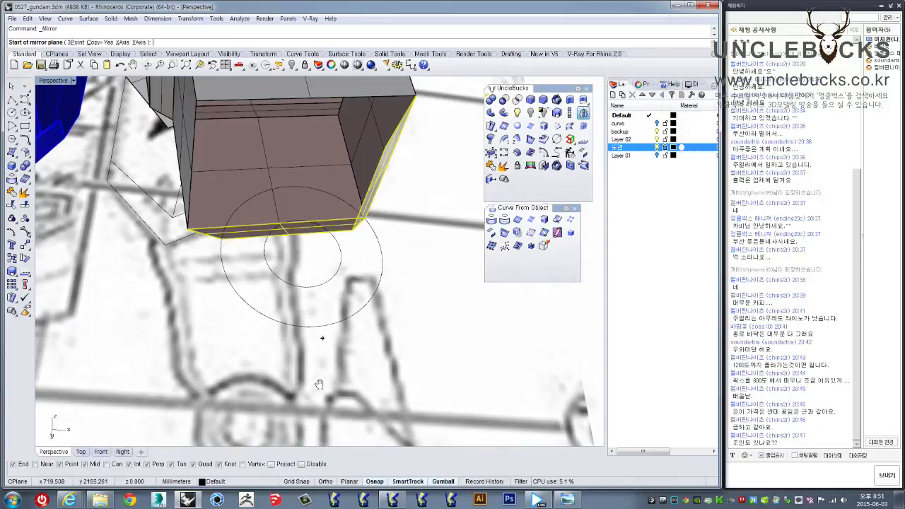
{"action": "right_click_drag", "start_coordinate": [318, 384], "coordinate": [371, 290], "text": "shift"}
{"action": "right_click_drag", "start_coordinate": [404, 222], "coordinate": [417, 188]}
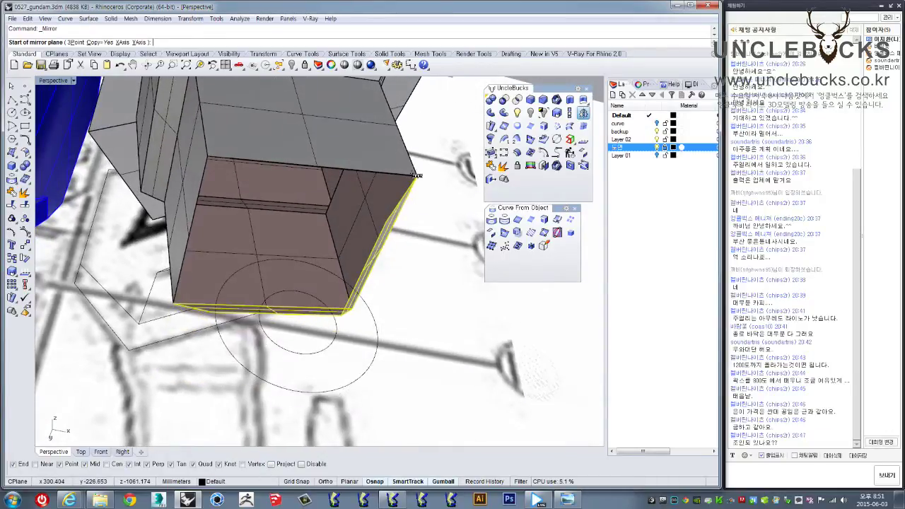
{"action": "left_click", "coordinate": [418, 175]}
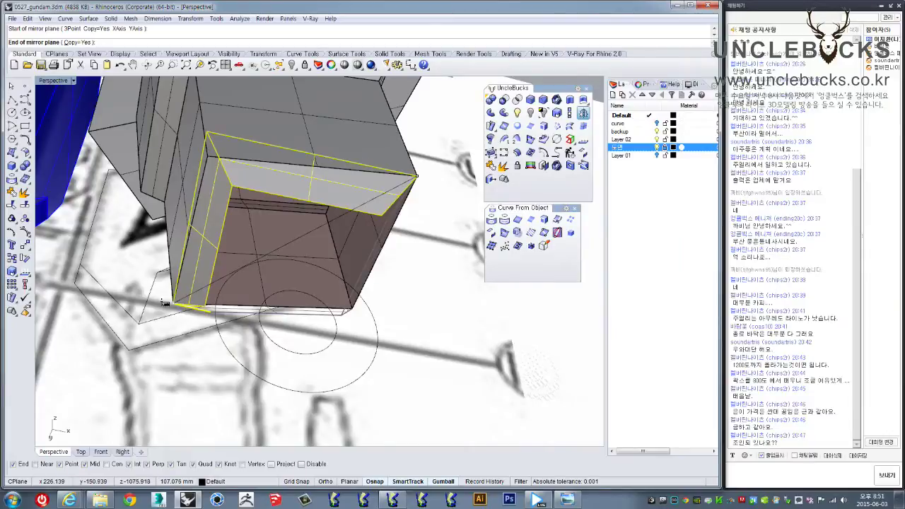
{"action": "left_click", "coordinate": [165, 302]}
- Rotate the copied face in 3D about the box edge between two corners
{"action": "left_click", "coordinate": [332, 213]}
{"action": "right_click_drag", "start_coordinate": [332, 213], "coordinate": [75, 224]}
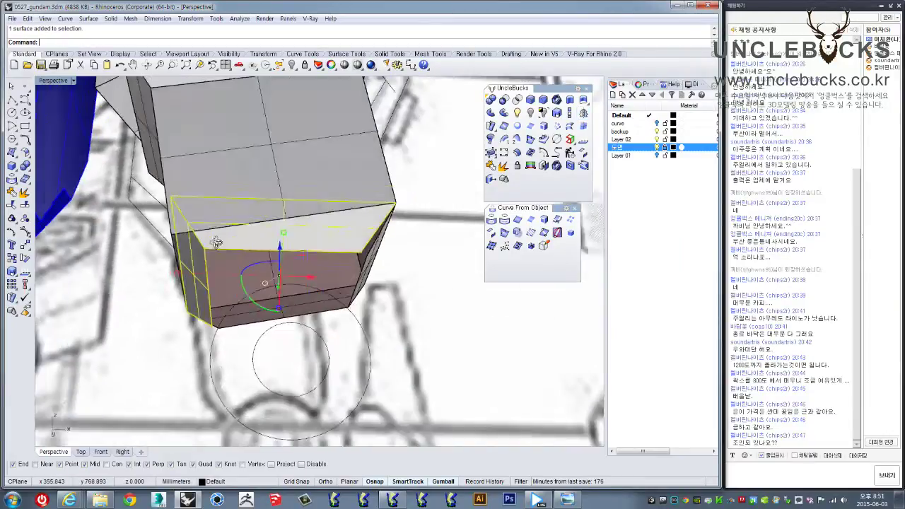
{"action": "right_click", "coordinate": [26, 259]}
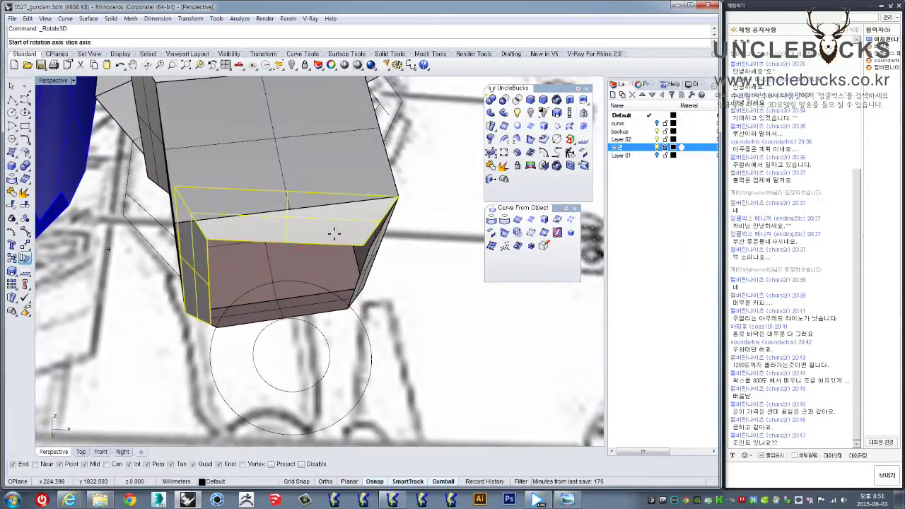
{"action": "left_click", "coordinate": [399, 197]}
{"action": "left_click", "coordinate": [177, 186]}
{"action": "left_click", "coordinate": [322, 130]}
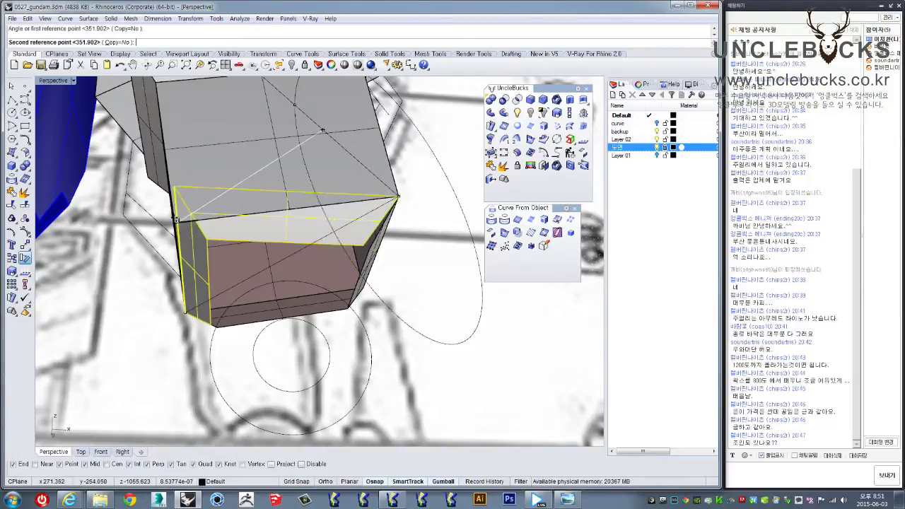
{"action": "left_click", "coordinate": [177, 228]}
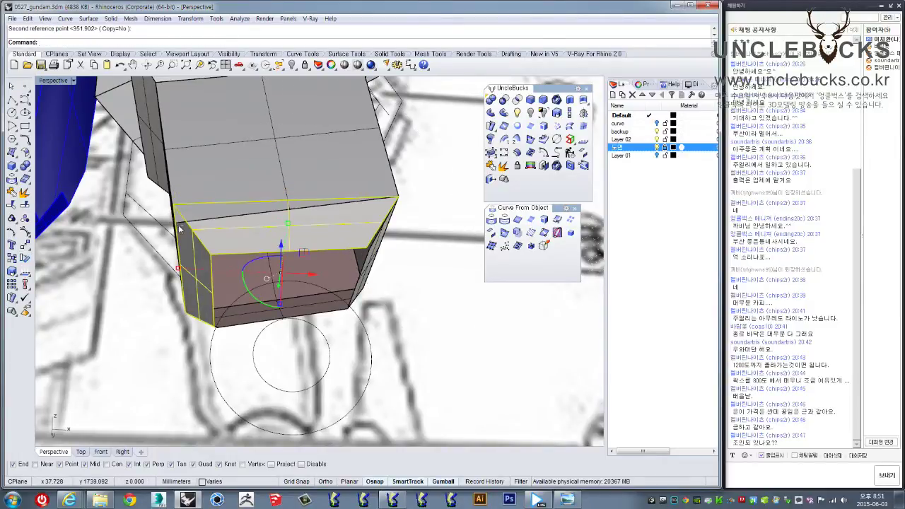
{"action": "right_click_drag", "start_coordinate": [180, 227], "coordinate": [234, 276]}
- Rotate the face again in 3D about the top-right corner edge to fit the box
{"action": "key", "text": "Return"}
{"action": "left_click", "coordinate": [415, 199]}
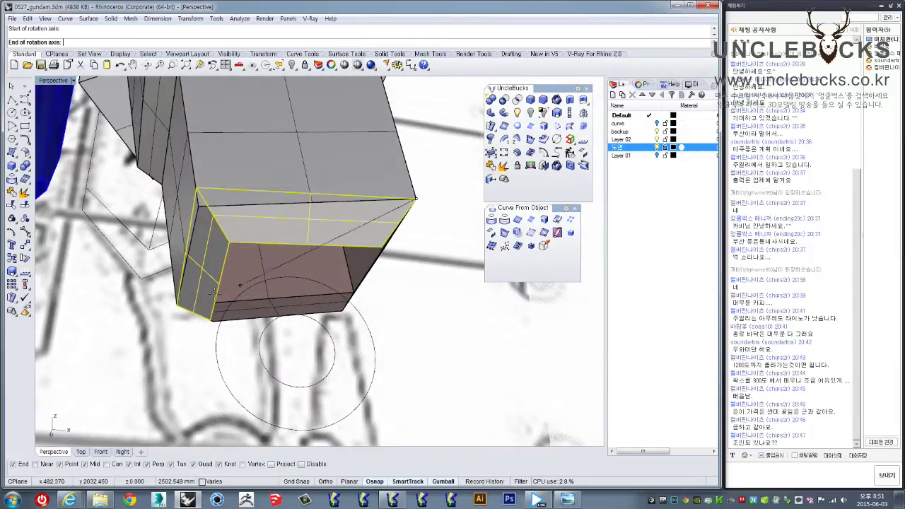
{"action": "left_click", "coordinate": [196, 190]}
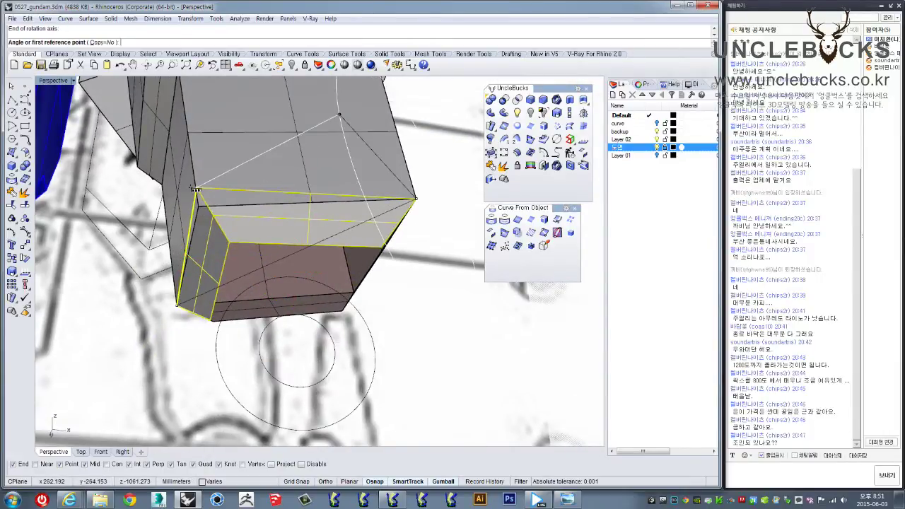
{"action": "left_click", "coordinate": [339, 113]}
{"action": "left_click", "coordinate": [275, 269]}
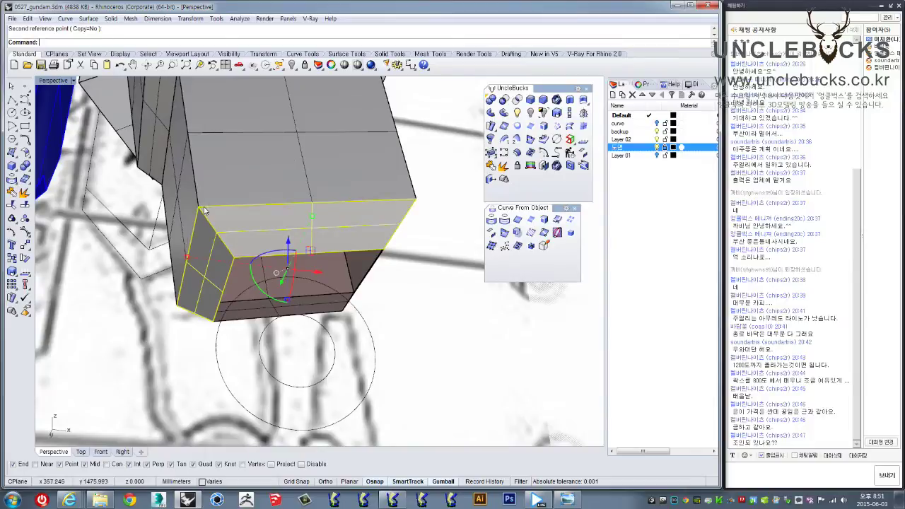
{"action": "scroll", "coordinate": [254, 255], "scroll_direction": "down", "scroll_amount": 5}
{"action": "right_click_drag", "start_coordinate": [246, 240], "coordinate": [215, 325]}
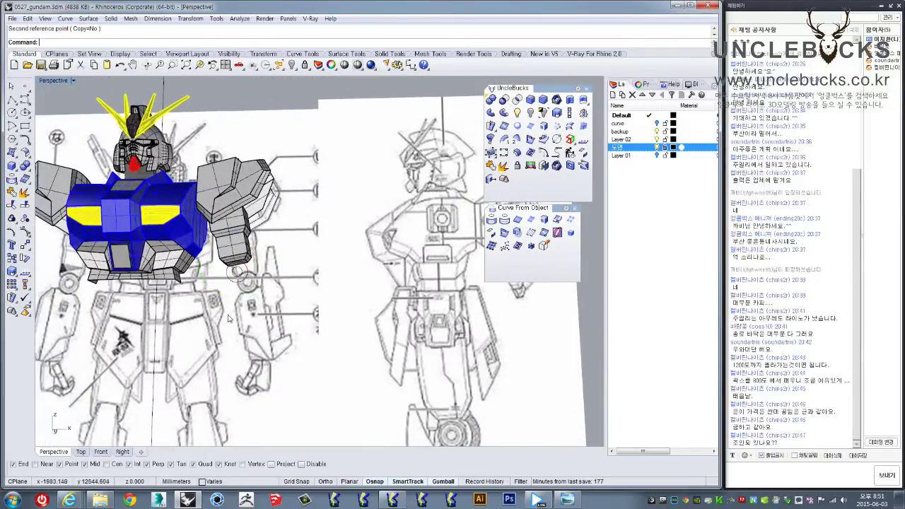
- Hide the arm and shoulder parts to isolate the joint circles
{"action": "left_click_drag", "start_coordinate": [240, 272], "coordinate": [271, 207]}
{"action": "left_click_drag", "start_coordinate": [203, 346], "coordinate": [284, 181]}
{"action": "left_click", "coordinate": [25, 202]}
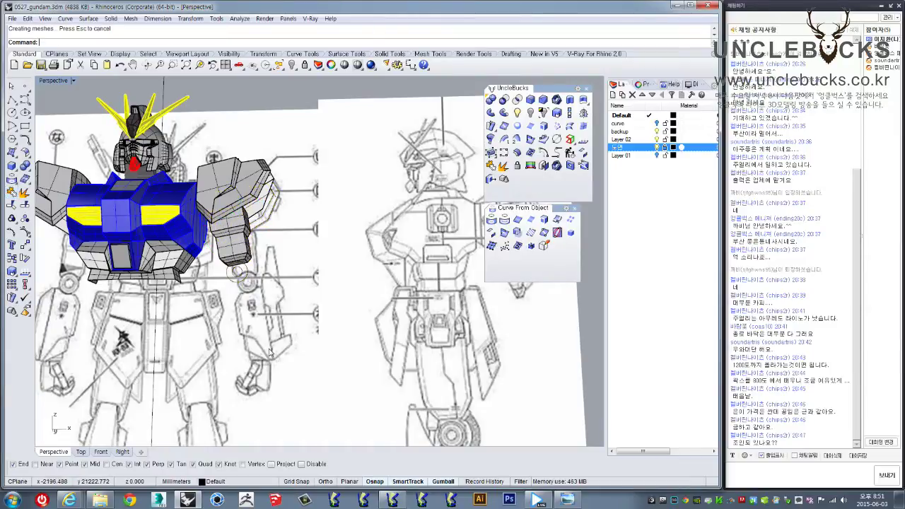
- Extrude the two joint circles into a hollow cylinder ring
{"action": "scroll", "coordinate": [281, 307], "scroll_direction": "up", "scroll_amount": 3}
{"action": "scroll", "coordinate": [281, 307], "scroll_direction": "up", "scroll_amount": 3}
{"action": "left_click", "coordinate": [242, 260]}
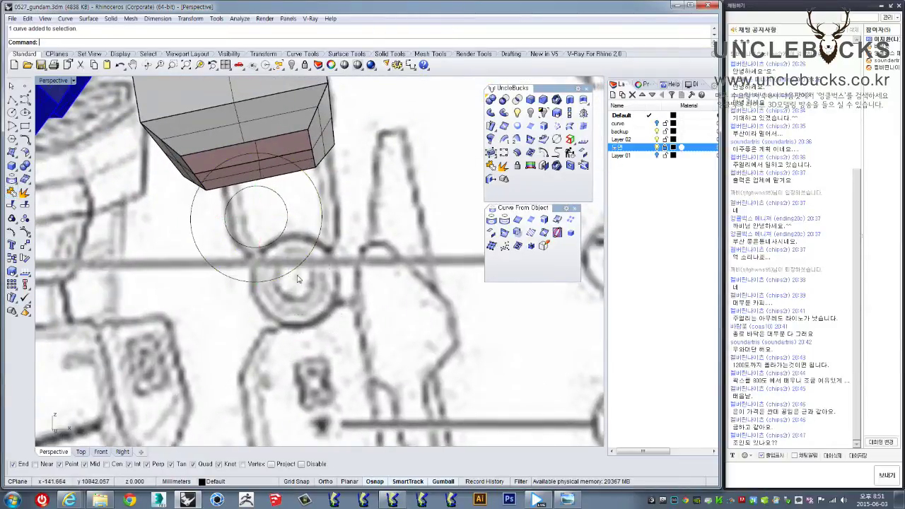
{"action": "mouse_move", "coordinate": [240, 212]}
{"action": "right_mouse_down"}
{"action": "mouse_move", "coordinate": [198, 315]}
{"action": "mouse_move", "coordinate": [610, 130]}
{"action": "right_mouse_up"}
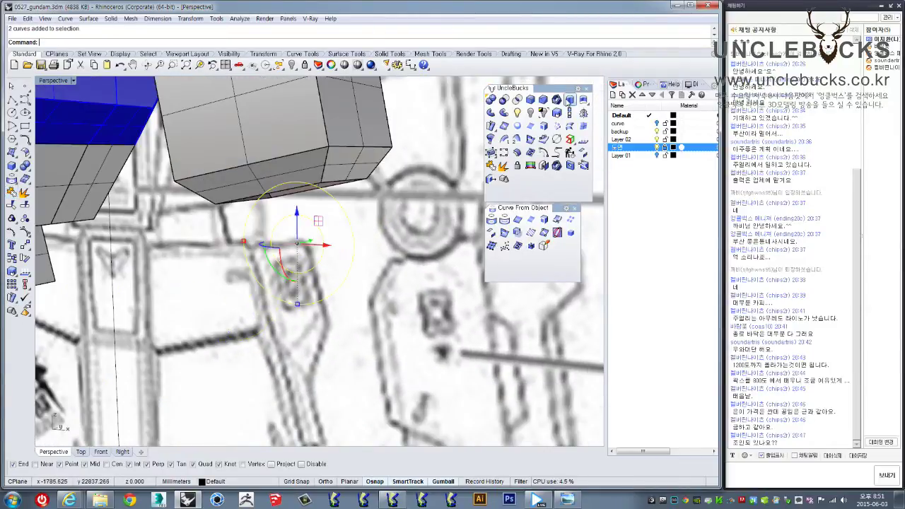
{"action": "left_click", "coordinate": [569, 100]}
{"action": "right_click_drag", "start_coordinate": [396, 269], "coordinate": [269, 231]}
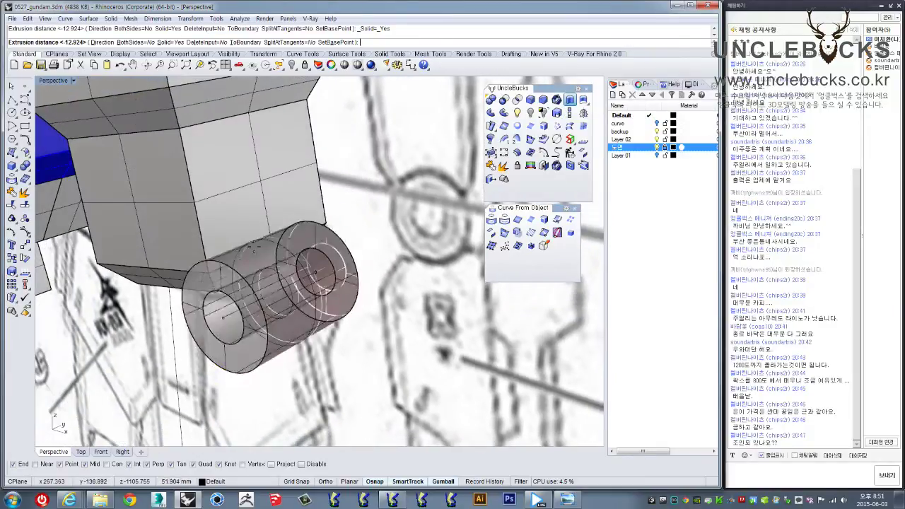
{"action": "left_click", "coordinate": [217, 300]}
{"action": "right_click_drag", "start_coordinate": [217, 299], "coordinate": [311, 255]}
- Chamfer the ring's outer edge with ChamferEdge
{"action": "left_click", "coordinate": [311, 255]}
{"action": "scroll", "coordinate": [328, 332], "scroll_direction": "up", "scroll_amount": 3}
{"action": "mouse_move", "coordinate": [328, 333]}
{"action": "right_mouse_down"}
{"action": "mouse_move", "coordinate": [283, 304]}
{"action": "mouse_move", "coordinate": [259, 272]}
{"action": "mouse_move", "coordinate": [538, 88]}
{"action": "right_mouse_up"}
{"action": "left_click", "coordinate": [557, 99]}
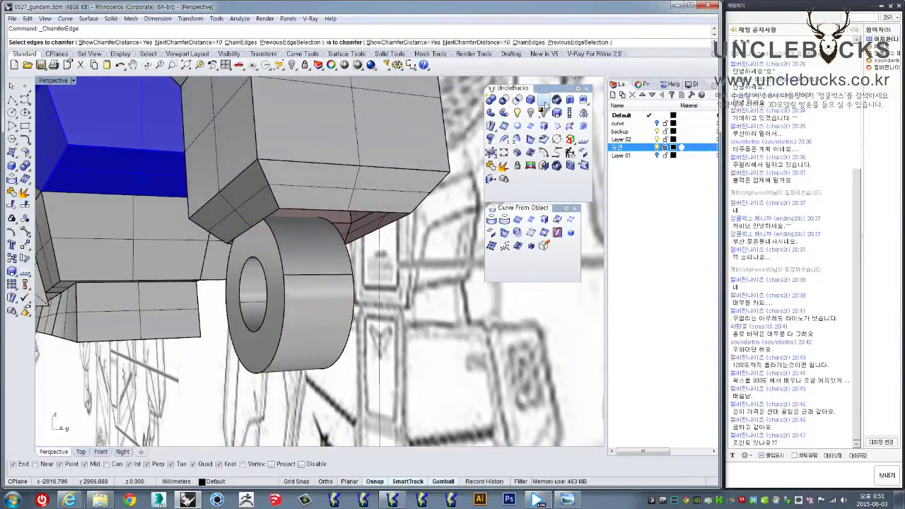
{"action": "left_click", "coordinate": [285, 259]}
{"action": "key", "text": "Return"}
{"action": "key", "text": "Return"}
- Inspect the bevelled ring and select the box block beside the shoulder
{"action": "mouse_move", "coordinate": [324, 324]}
{"action": "right_mouse_down"}
{"action": "mouse_move", "coordinate": [399, 299]}
{"action": "mouse_move", "coordinate": [298, 191]}
{"action": "right_mouse_up"}
{"action": "left_click", "coordinate": [298, 191]}
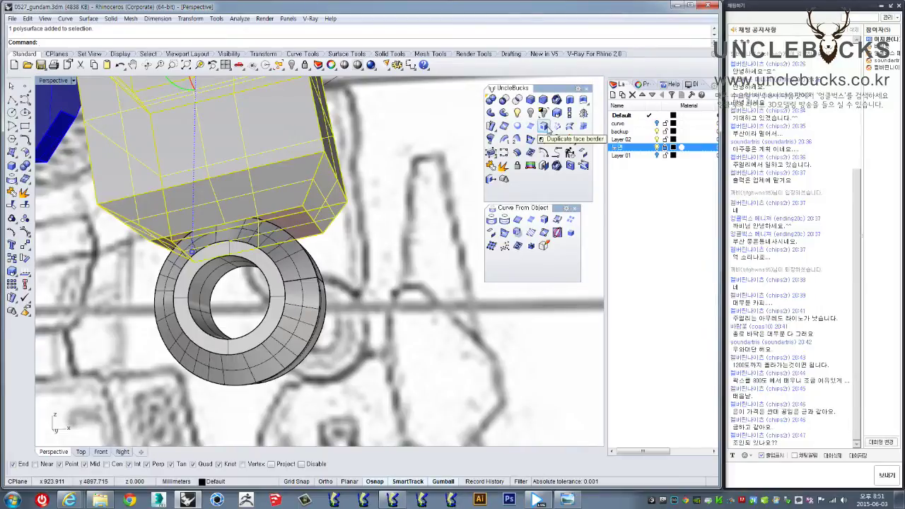
{"action": "left_click", "coordinate": [543, 166]}
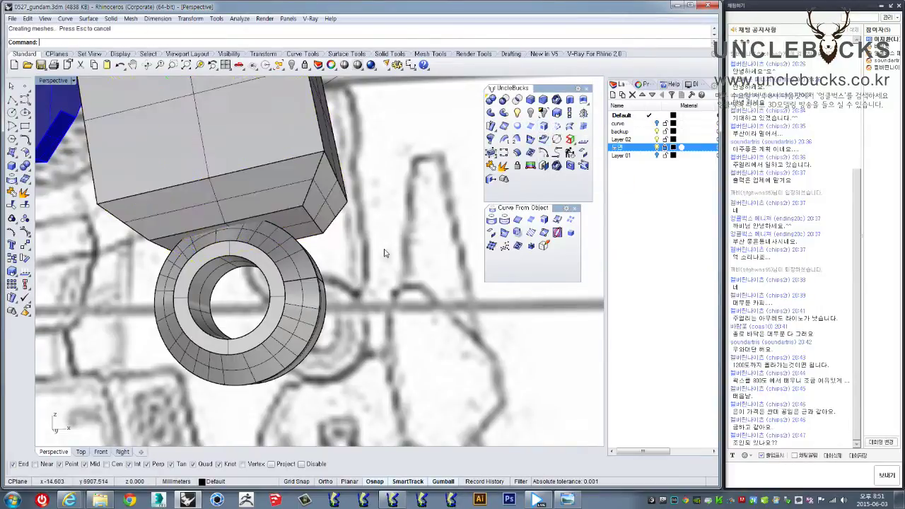
{"action": "left_click", "coordinate": [326, 202]}
{"action": "right_click_drag", "start_coordinate": [325, 201], "coordinate": [331, 260]}
{"action": "mouse_move", "coordinate": [372, 224]}
{"action": "right_mouse_down"}
{"action": "mouse_move", "coordinate": [345, 192]}
{"action": "mouse_move", "coordinate": [353, 423]}
{"action": "mouse_move", "coordinate": [367, 345]}
{"action": "right_mouse_up"}
- Chamfer two edges of the test block, then delete the block
{"action": "left_click", "coordinate": [367, 345]}
{"action": "left_click", "coordinate": [543, 100]}
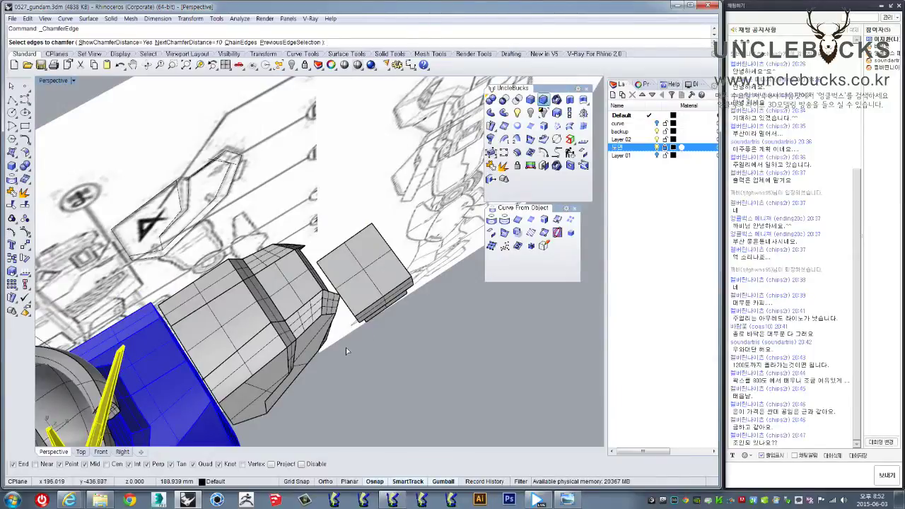
{"action": "right_click_drag", "start_coordinate": [386, 304], "coordinate": [360, 276]}
{"action": "left_click", "coordinate": [361, 275]}
{"action": "key", "text": "Return"}
{"action": "key", "text": "Return"}
{"action": "mouse_move", "coordinate": [397, 232]}
{"action": "right_mouse_down"}
{"action": "mouse_move", "coordinate": [367, 283]}
{"action": "mouse_move", "coordinate": [333, 282]}
{"action": "right_mouse_up"}
{"action": "left_click", "coordinate": [386, 262]}
{"action": "key", "text": "Delete"}
- Mirror the elbow ring to its other half in the Top view
{"action": "scroll", "coordinate": [336, 278], "scroll_direction": "up", "scroll_amount": 2}
{"action": "scroll", "coordinate": [336, 278], "scroll_direction": "up", "scroll_amount": 3}
{"action": "scroll", "coordinate": [336, 278], "scroll_direction": "up", "scroll_amount": 3}
{"action": "left_click", "coordinate": [338, 286]}
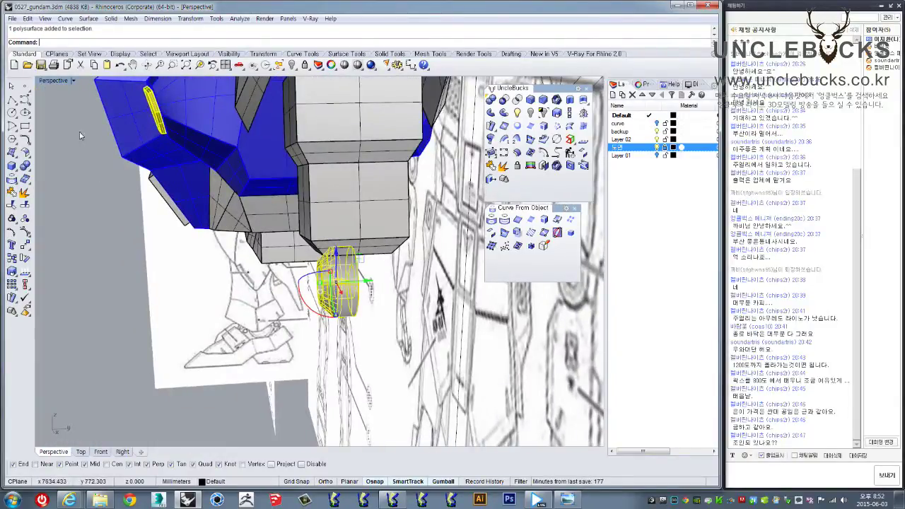
{"action": "double_click", "coordinate": [51, 81]}
{"action": "double_click", "coordinate": [44, 80]}
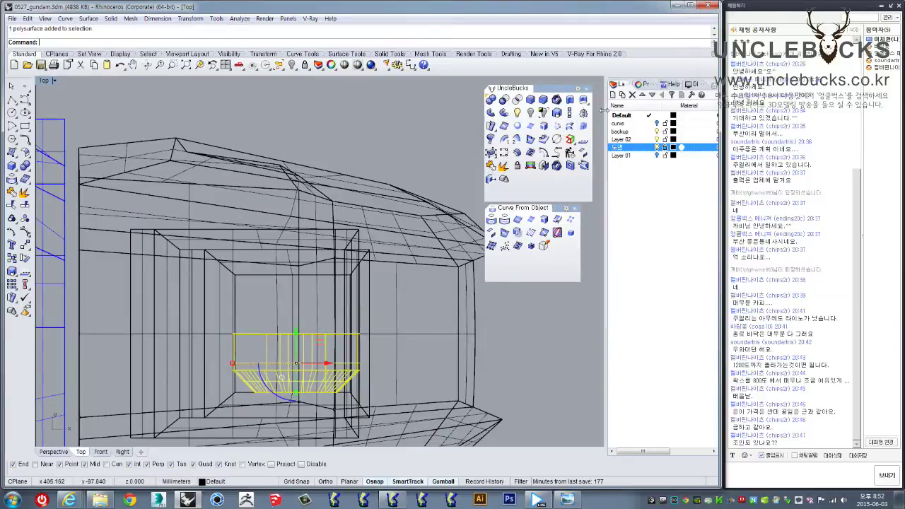
{"action": "left_click", "coordinate": [583, 113]}
{"action": "left_click", "coordinate": [234, 334]}
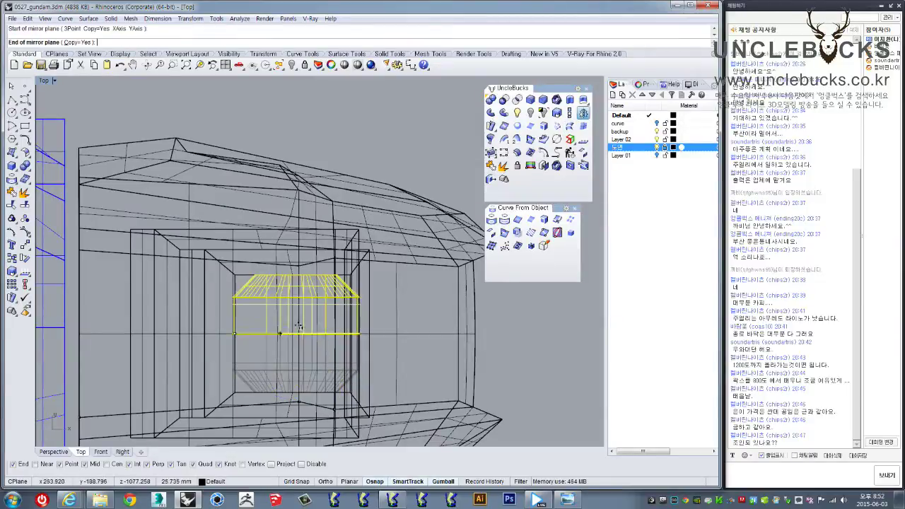
{"action": "left_click", "coordinate": [386, 332]}
- Extrude the circle inside the ring into a solid core cylinder
{"action": "double_click", "coordinate": [43, 80]}
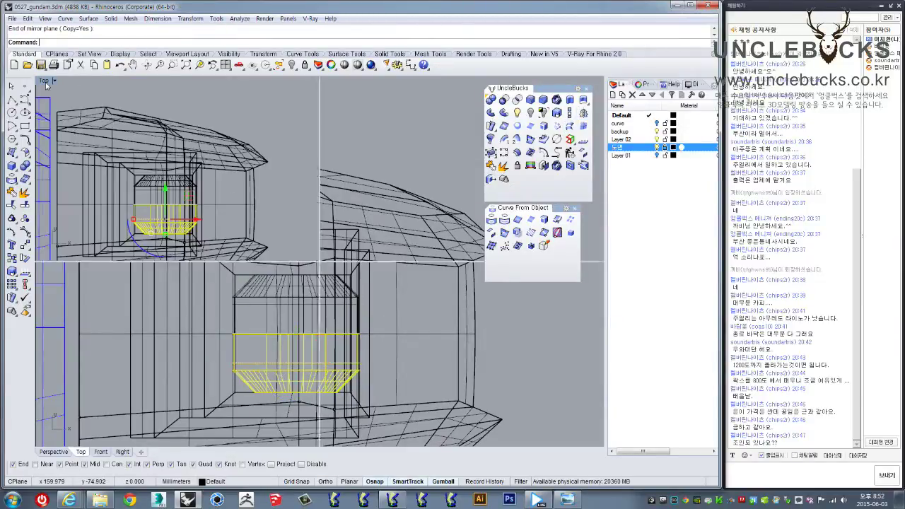
{"action": "double_click", "coordinate": [325, 80]}
{"action": "scroll", "coordinate": [322, 260], "scroll_direction": "down", "scroll_amount": 3}
{"action": "right_click_drag", "start_coordinate": [322, 260], "coordinate": [360, 278]}
{"action": "scroll", "coordinate": [361, 278], "scroll_direction": "up", "scroll_amount": 3}
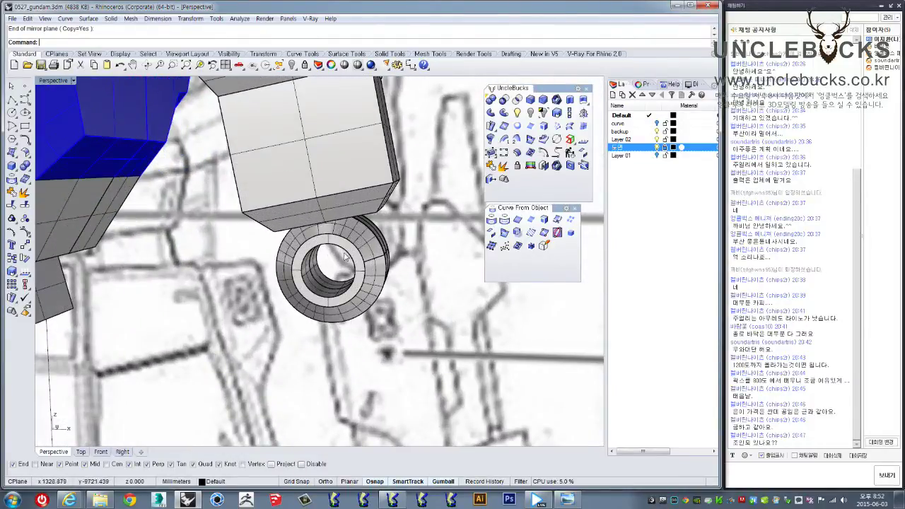
{"action": "left_click", "coordinate": [361, 278]}
{"action": "right_click_drag", "start_coordinate": [360, 278], "coordinate": [302, 351]}
{"action": "left_click", "coordinate": [326, 283]}
{"action": "right_click_drag", "start_coordinate": [325, 282], "coordinate": [339, 316]}
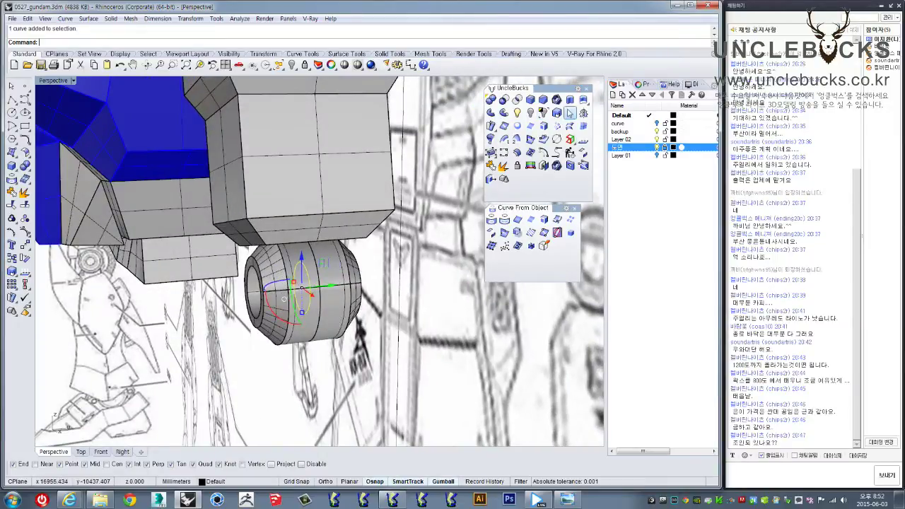
{"action": "right_click", "coordinate": [284, 298]}
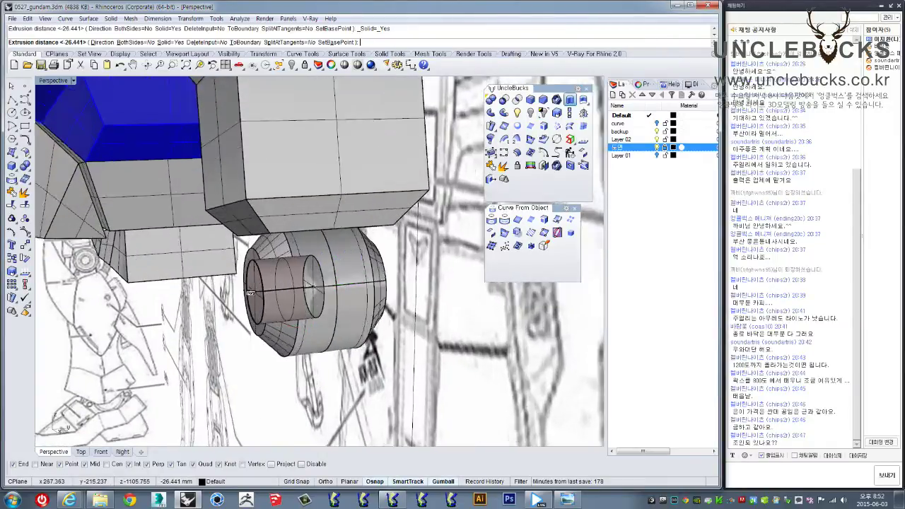
{"action": "scroll", "coordinate": [251, 292], "scroll_direction": "up", "scroll_amount": 5}
{"action": "right_click", "coordinate": [251, 292]}
- Select the new core extrusion and begin mirroring it in the Top view
{"action": "right_click_drag", "start_coordinate": [321, 320], "coordinate": [272, 294]}
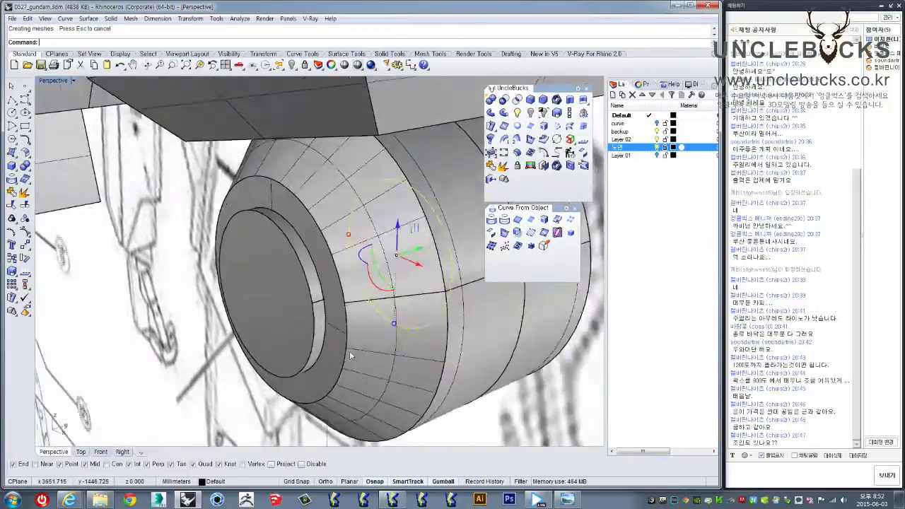
{"action": "left_click", "coordinate": [272, 294]}
{"action": "left_click", "coordinate": [403, 298]}
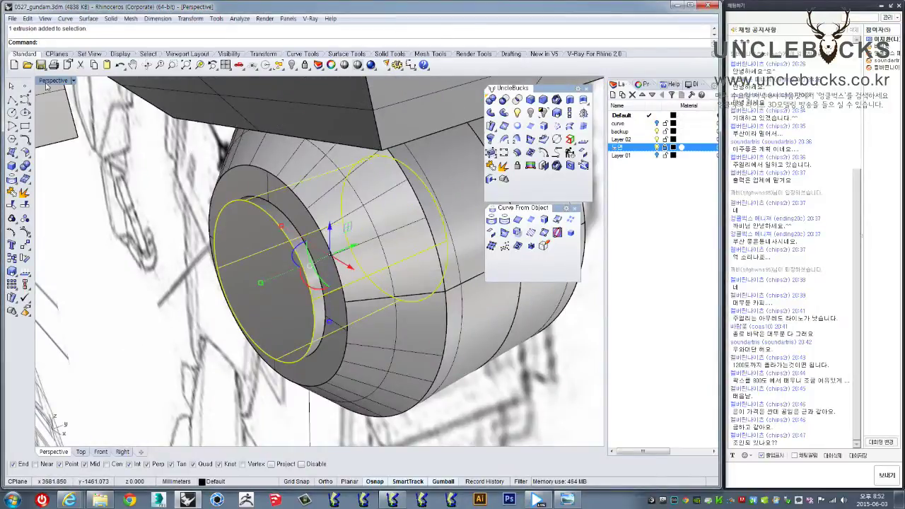
{"action": "double_click", "coordinate": [50, 82]}
{"action": "double_click", "coordinate": [50, 84]}
{"action": "left_click", "coordinate": [583, 113]}
{"action": "left_click", "coordinate": [393, 283]}
- Set the mirror plane end to copy the core, then check it in Perspective
{"action": "left_click", "coordinate": [434, 279]}
{"action": "double_click", "coordinate": [43, 82]}
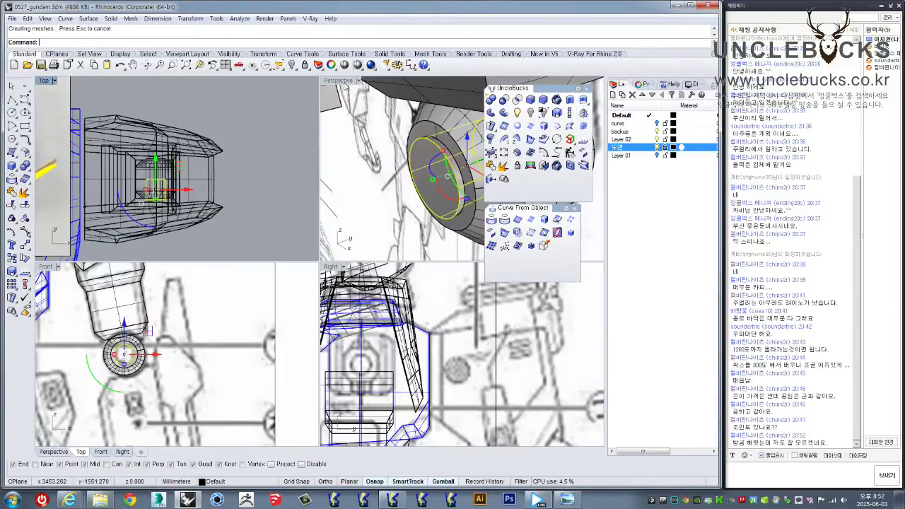
{"action": "double_click", "coordinate": [332, 81]}
{"action": "scroll", "coordinate": [350, 226], "scroll_direction": "down", "scroll_amount": 5}
{"action": "scroll", "coordinate": [350, 227], "scroll_direction": "down", "scroll_amount": 5}
{"action": "scroll", "coordinate": [354, 247], "scroll_direction": "down", "scroll_amount": 3}
{"action": "scroll", "coordinate": [359, 269], "scroll_direction": "up", "scroll_amount": 2}
{"action": "scroll", "coordinate": [359, 269], "scroll_direction": "up", "scroll_amount": 5}
{"action": "scroll", "coordinate": [327, 280], "scroll_direction": "up", "scroll_amount": 2}
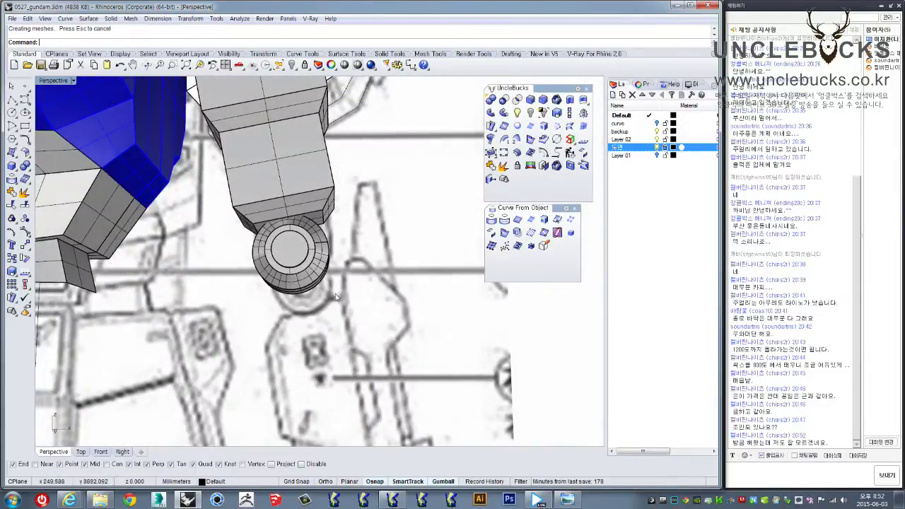
{"action": "left_click_drag", "start_coordinate": [352, 331], "coordinate": [234, 155]}
{"action": "scroll", "coordinate": [280, 218], "scroll_direction": "down", "scroll_amount": 2}
{"action": "key", "text": "Escape"}
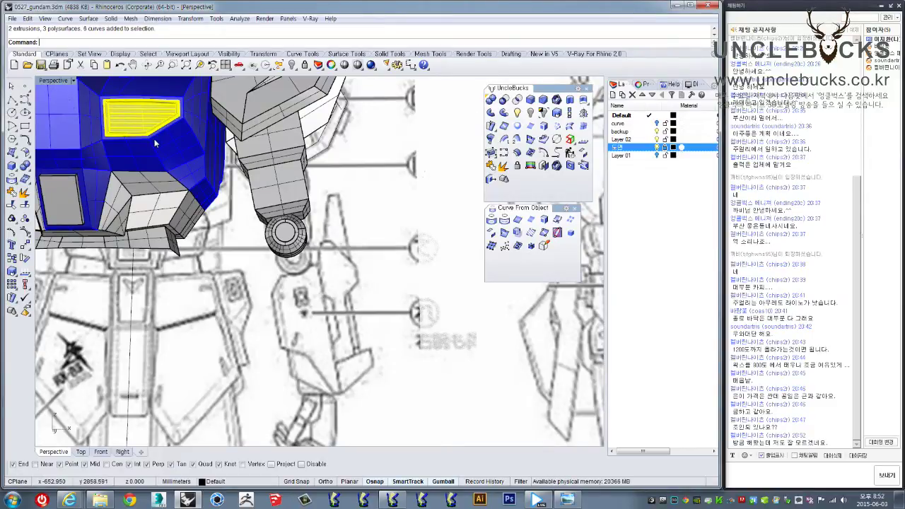
- Pan the Front view to the elbow ring and maximize it
{"action": "double_click", "coordinate": [46, 82]}
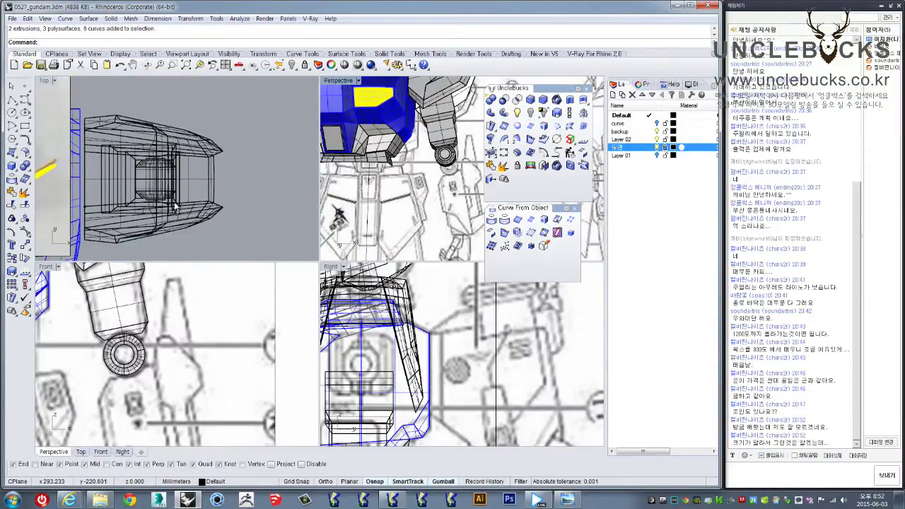
{"action": "right_click_drag", "start_coordinate": [44, 300], "coordinate": [39, 273]}
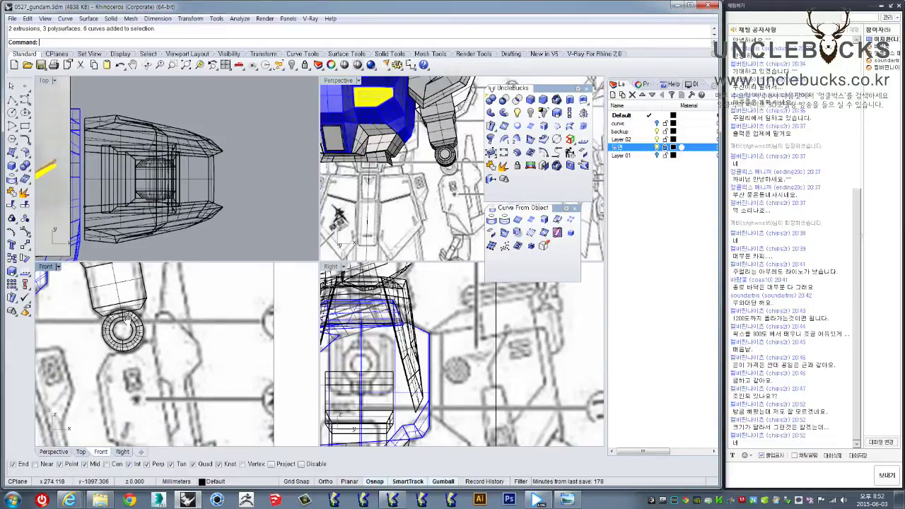
{"action": "double_click", "coordinate": [45, 266]}
{"action": "scroll", "coordinate": [216, 218], "scroll_direction": "up", "scroll_amount": 3}
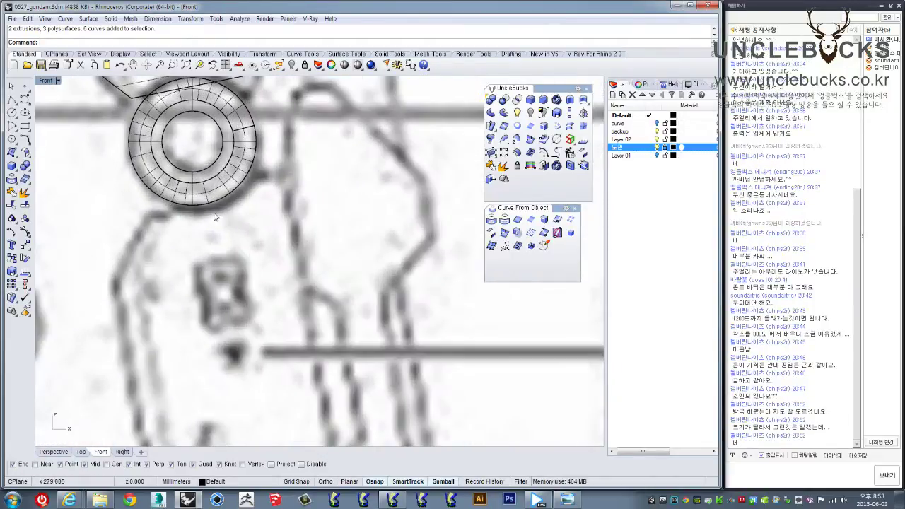
- Start a polyline on the forearm outline, then cancel it
{"action": "left_click", "coordinate": [12, 100]}
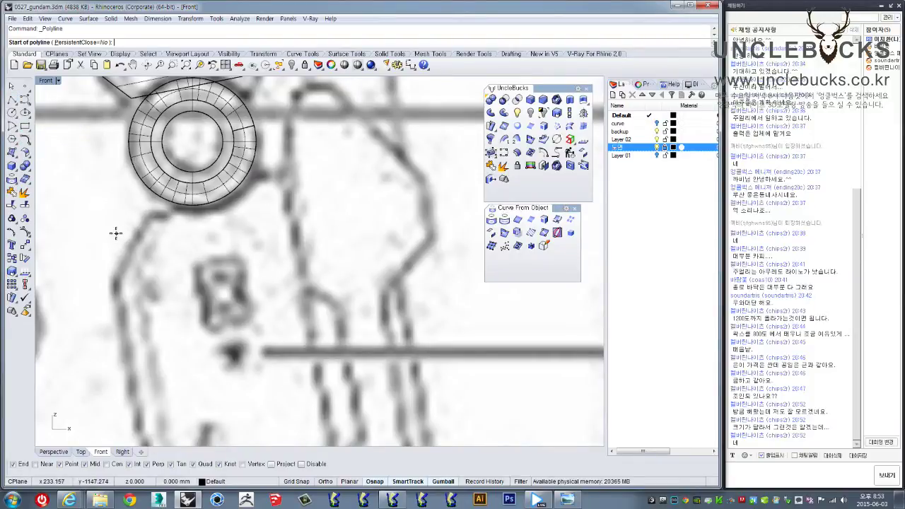
{"action": "left_click", "coordinate": [25, 127]}
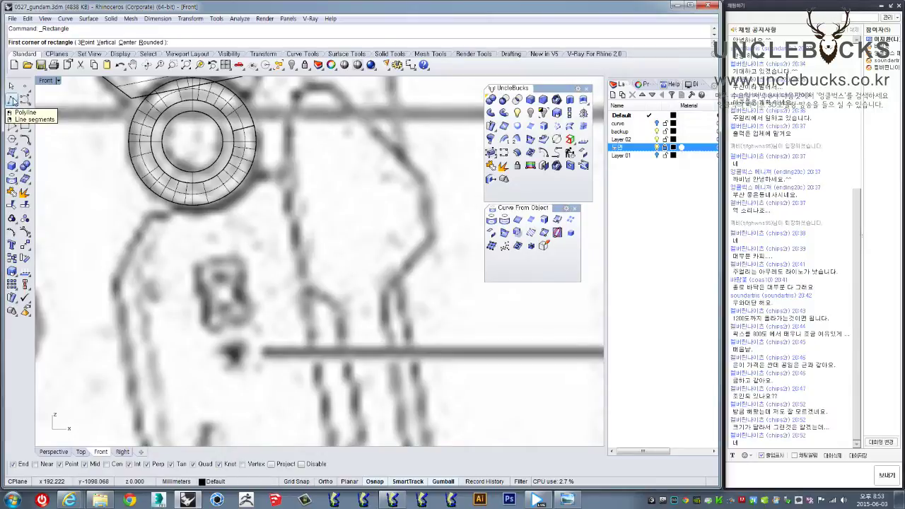
{"action": "left_click", "coordinate": [12, 101]}
{"action": "left_click", "coordinate": [104, 223]}
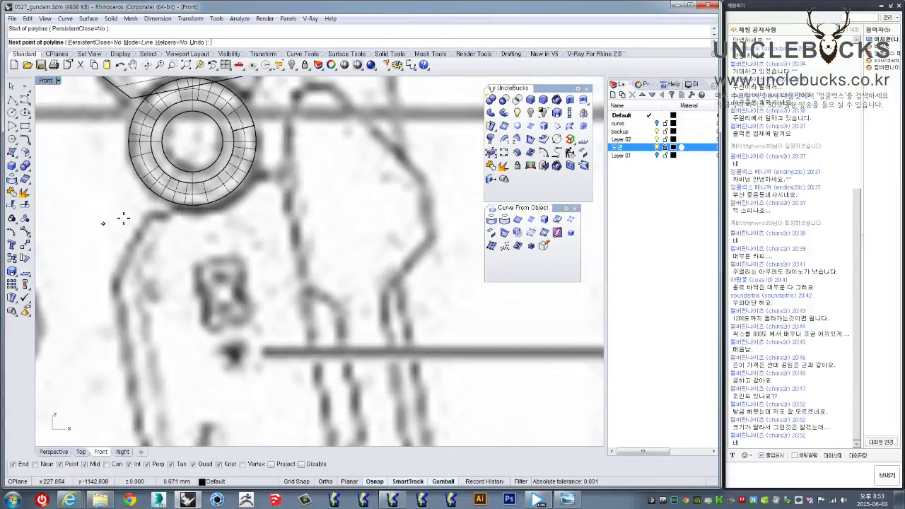
{"action": "key", "text": "Escape"}
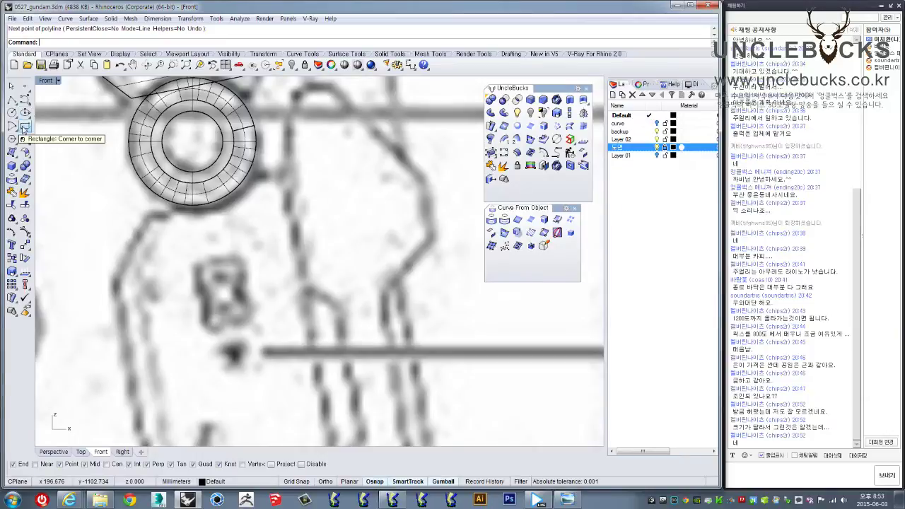
- Draw a tilted three-point rectangular plane over the forearm outline
{"action": "left_click", "coordinate": [12, 152]}
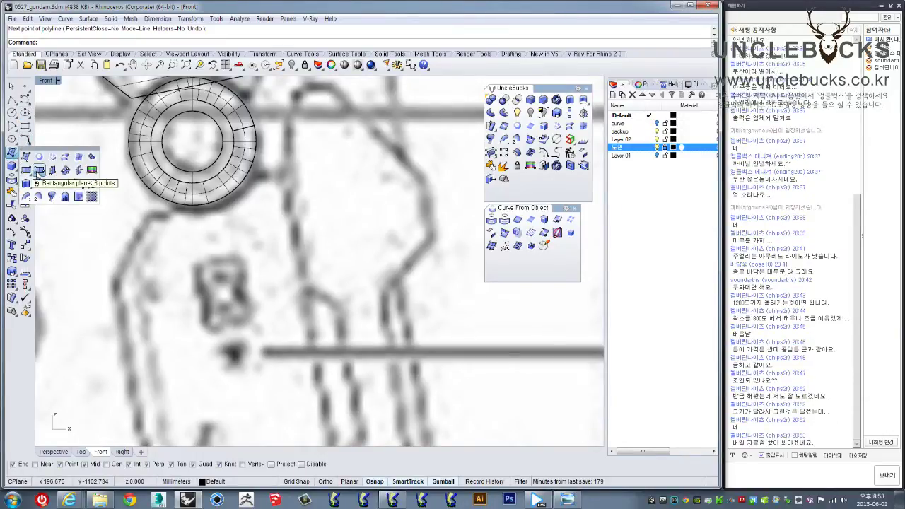
{"action": "left_click", "coordinate": [38, 170]}
{"action": "left_click", "coordinate": [107, 230]}
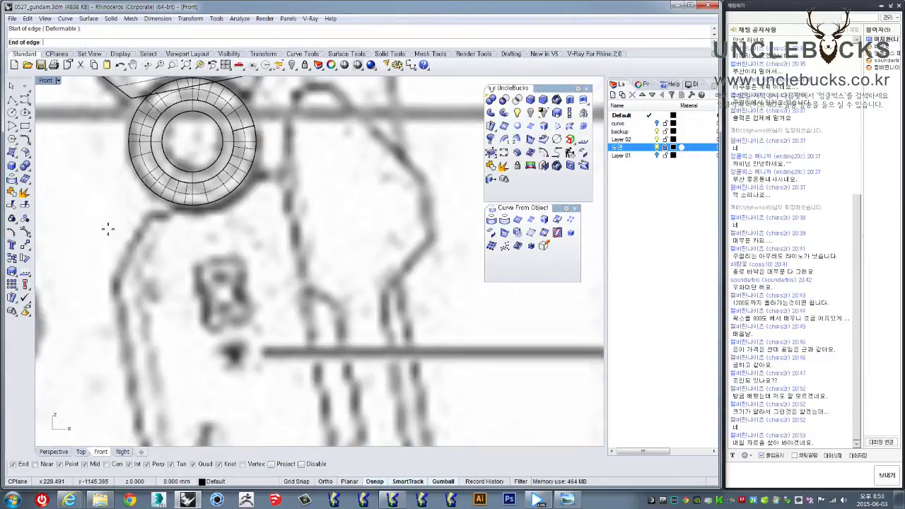
{"action": "left_click", "coordinate": [279, 193]}
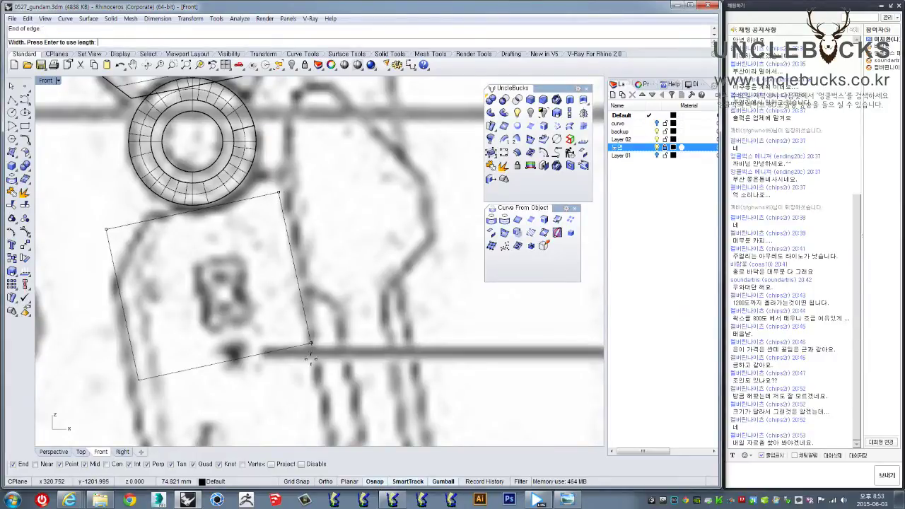
{"action": "right_click_drag", "start_coordinate": [311, 374], "coordinate": [273, 121]}
{"action": "left_click", "coordinate": [341, 386]}
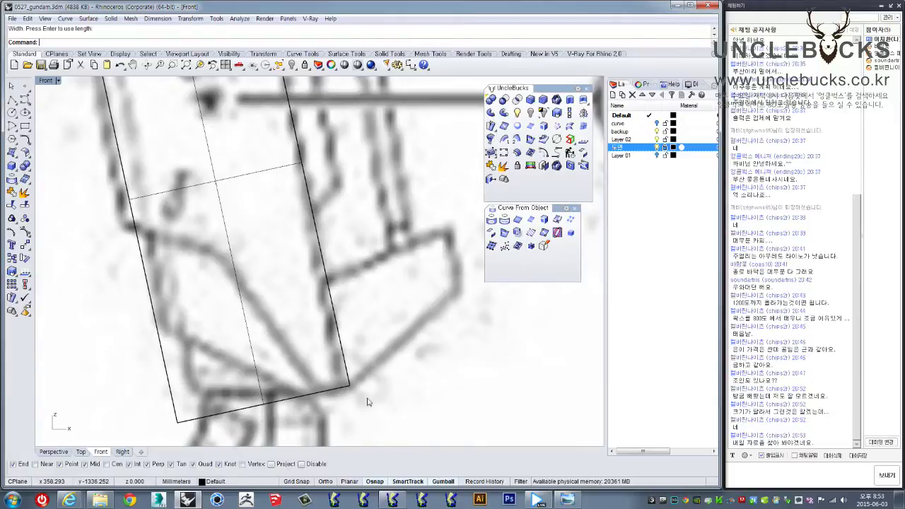
{"action": "left_click", "coordinate": [342, 386]}
{"action": "scroll", "coordinate": [341, 386], "scroll_direction": "down", "scroll_amount": 2}
{"action": "mouse_move", "coordinate": [304, 100]}
{"action": "right_mouse_down"}
{"action": "mouse_move", "coordinate": [304, 230]}
{"action": "mouse_move", "coordinate": [315, 178]}
{"action": "right_mouse_up"}
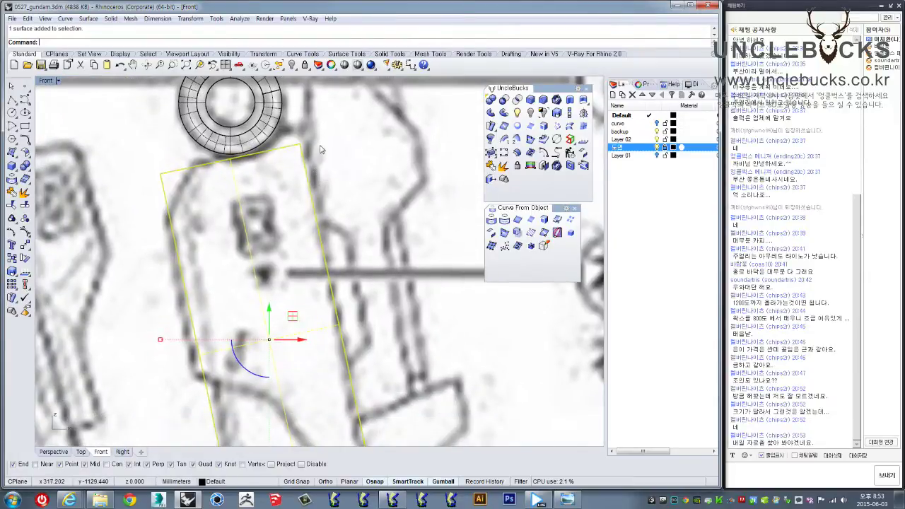
- Nudge the plane surface upward and scale it to fit the forearm outline
{"action": "left_click_drag", "start_coordinate": [292, 317], "coordinate": [291, 307]}
{"action": "right_click_drag", "start_coordinate": [292, 307], "coordinate": [293, 262]}
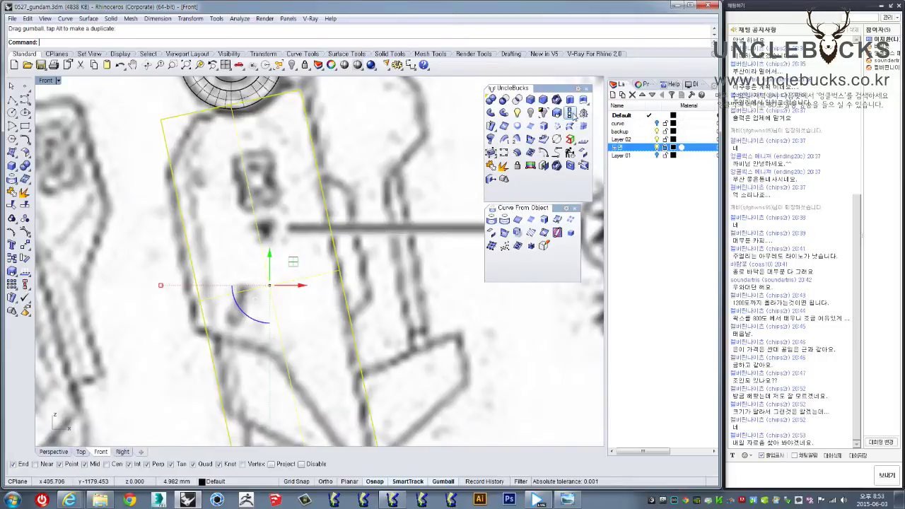
{"action": "left_click", "coordinate": [570, 113]}
{"action": "left_click", "coordinate": [301, 89]}
{"action": "left_click", "coordinate": [161, 120]}
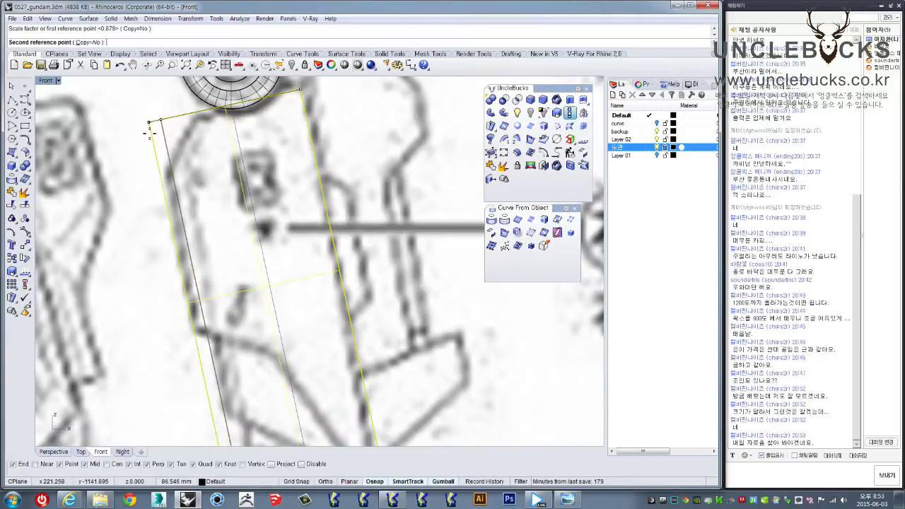
{"action": "left_click", "coordinate": [152, 136]}
{"action": "scroll", "coordinate": [328, 187], "scroll_direction": "down", "scroll_amount": 2}
{"action": "key", "text": "Escape"}
{"action": "left_click", "coordinate": [299, 269]}
{"action": "scroll", "coordinate": [302, 272], "scroll_direction": "up", "scroll_amount": 1}
{"action": "scroll", "coordinate": [311, 292], "scroll_direction": "up", "scroll_amount": 2}
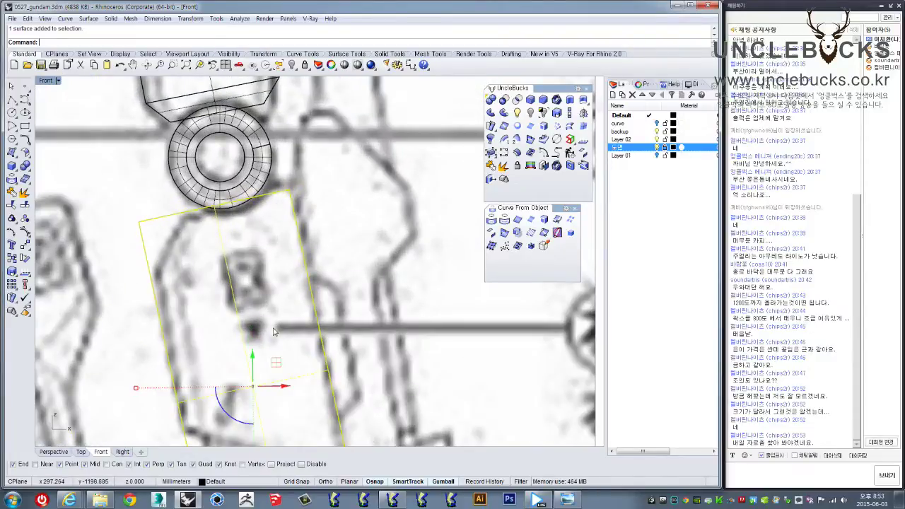
{"action": "right_click_drag", "start_coordinate": [190, 180], "coordinate": [210, 156]}
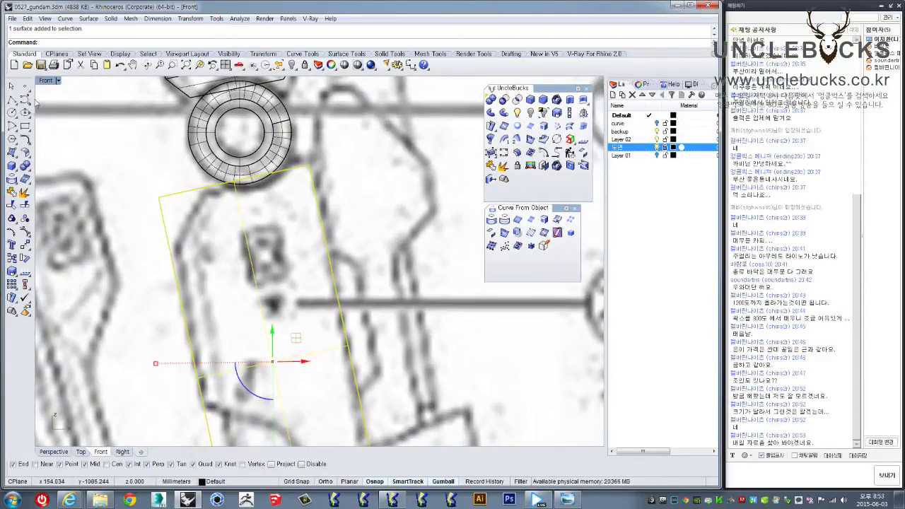
- Draw a diagonal cutting polyline across the plane's upper-left corner
{"action": "left_click", "coordinate": [11, 100]}
{"action": "scroll", "coordinate": [146, 204], "scroll_direction": "up", "scroll_amount": 2}
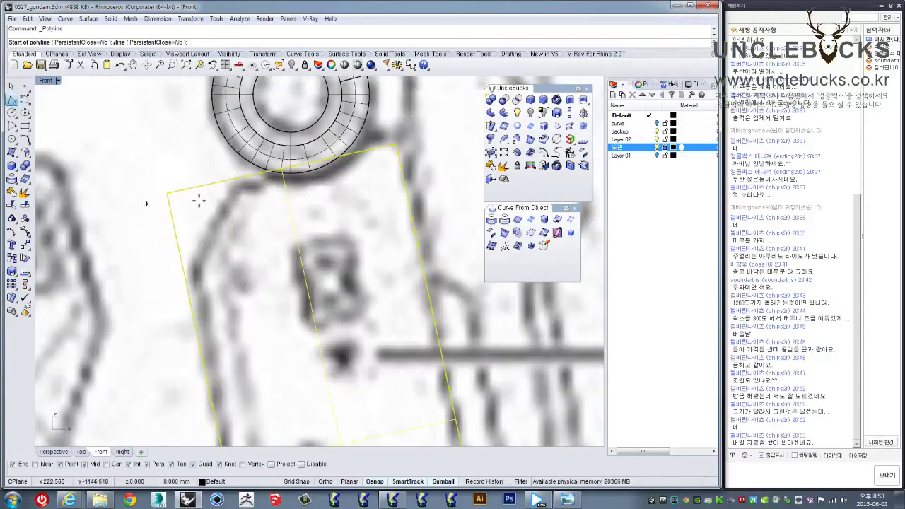
{"action": "left_click", "coordinate": [239, 174]}
{"action": "left_click", "coordinate": [161, 327]}
{"action": "key", "text": "Return"}
{"action": "left_click", "coordinate": [199, 214]}
{"action": "left_click", "coordinate": [217, 213]}
{"action": "key", "text": "Escape"}
- Split the surface with the line and delete the cut-off corner piece
{"action": "left_click", "coordinate": [170, 205]}
{"action": "left_click", "coordinate": [25, 205]}
{"action": "left_click", "coordinate": [212, 226]}
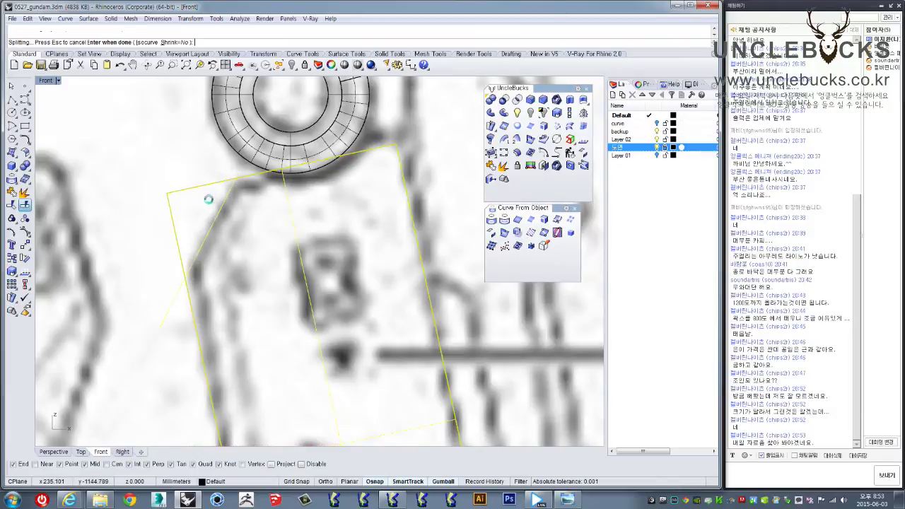
{"action": "key", "text": "Return"}
{"action": "right_click_drag", "start_coordinate": [207, 201], "coordinate": [212, 216]}
{"action": "left_click", "coordinate": [161, 243]}
{"action": "key", "text": "Delete"}
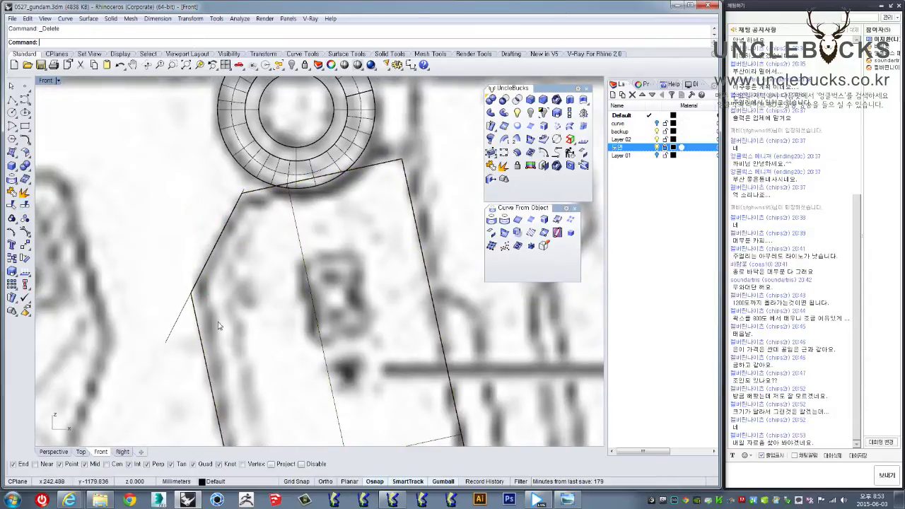
{"action": "left_click_drag", "start_coordinate": [142, 316], "coordinate": [143, 315]}
{"action": "right_click_drag", "start_coordinate": [177, 255], "coordinate": [195, 227]}
{"action": "key", "text": "Escape"}
{"action": "left_click", "coordinate": [204, 324]}
{"action": "double_click", "coordinate": [45, 81]}
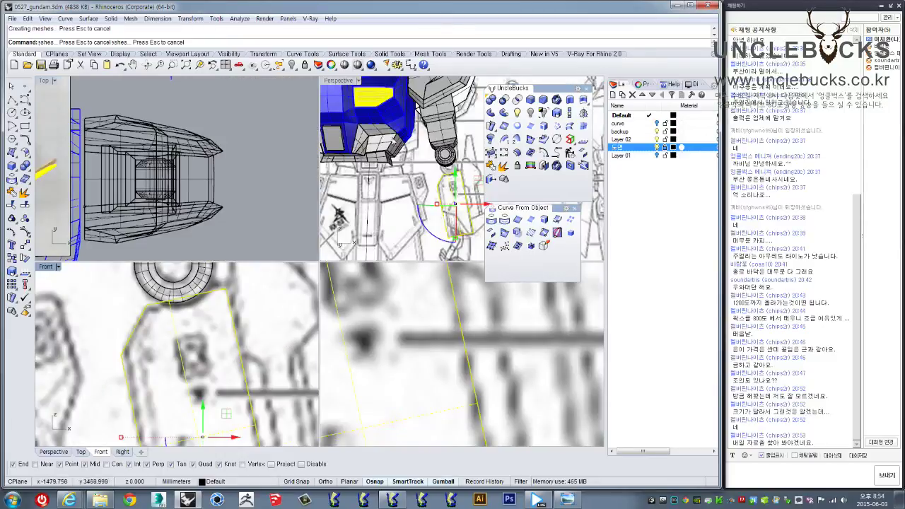
- Move the trimmed surface along its depth axis in Perspective
{"action": "double_click", "coordinate": [346, 83]}
{"action": "right_click_drag", "start_coordinate": [316, 218], "coordinate": [332, 277]}
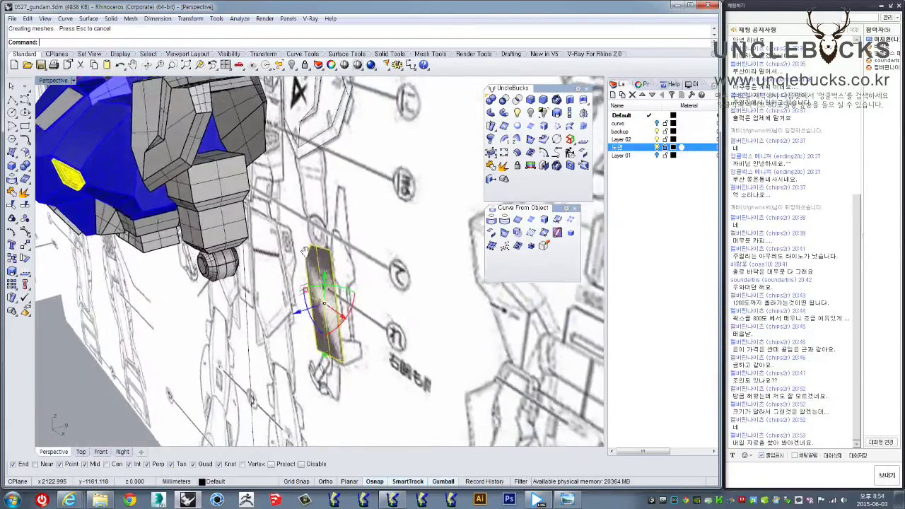
{"action": "left_click_drag", "start_coordinate": [333, 276], "coordinate": [233, 329]}
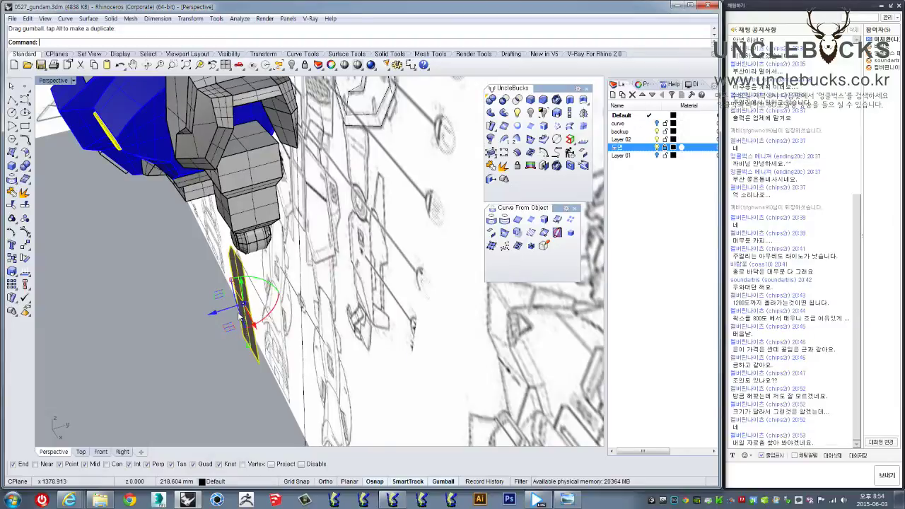
{"action": "scroll", "coordinate": [313, 231], "scroll_direction": "up", "scroll_amount": 5}
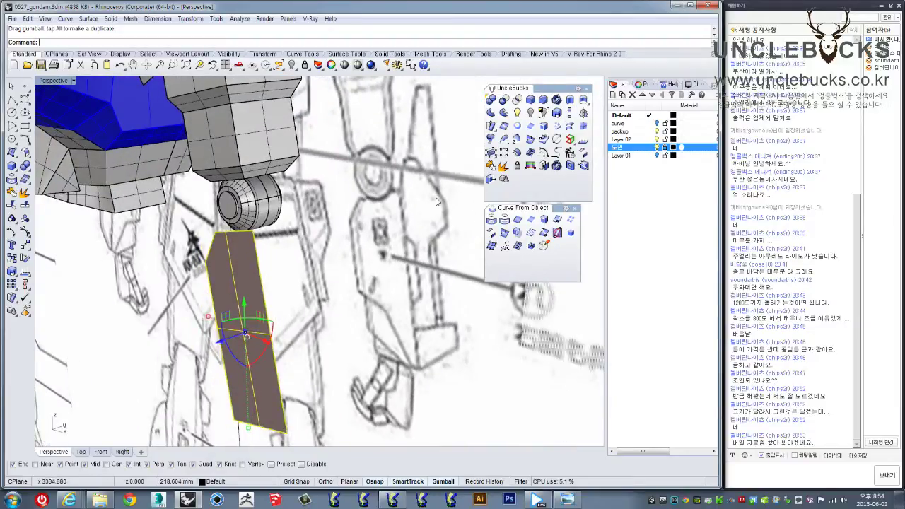
{"action": "right_click_drag", "start_coordinate": [436, 201], "coordinate": [495, 184]}
- Extrude the surface into a solid with BothSides=No
{"action": "left_click", "coordinate": [583, 113]}
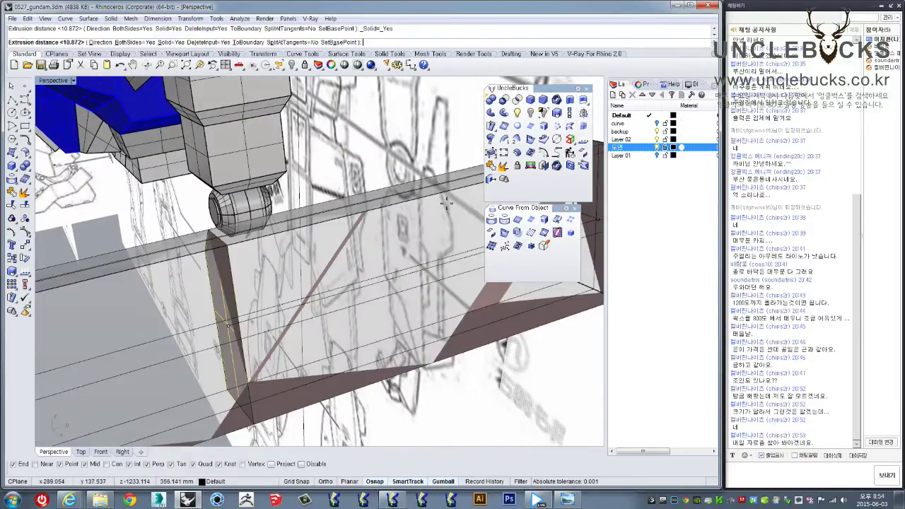
{"action": "left_click", "coordinate": [142, 42]}
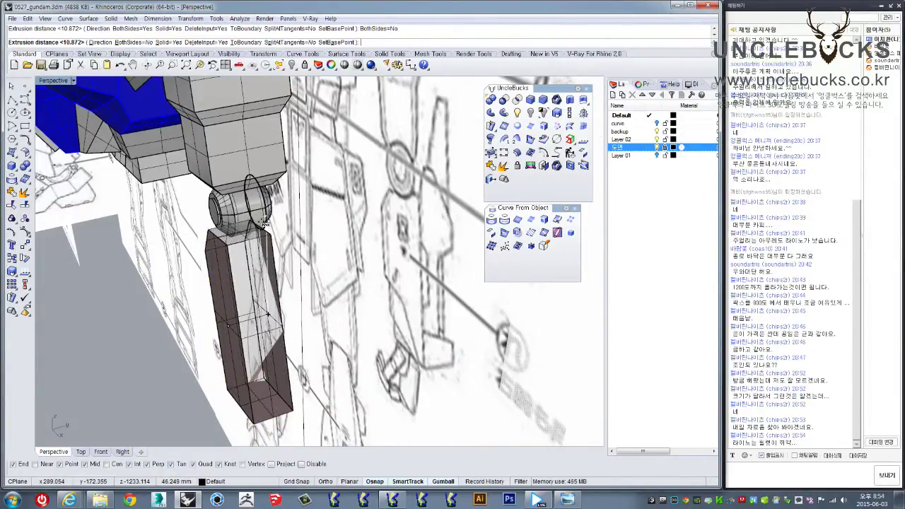
{"action": "scroll", "coordinate": [266, 224], "scroll_direction": "up", "scroll_amount": 3}
{"action": "scroll", "coordinate": [268, 212], "scroll_direction": "up", "scroll_amount": 3}
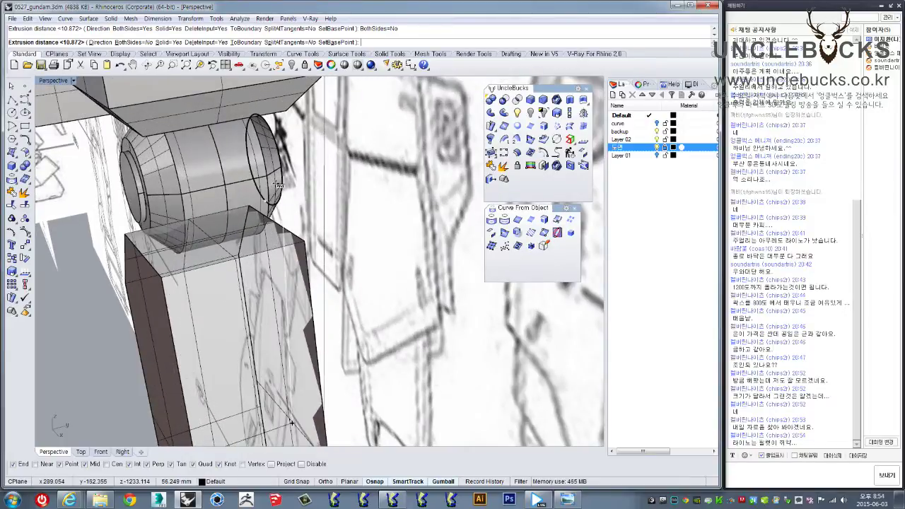
{"action": "key", "text": "Return"}
- Select the new forearm block, then box-select the elbow joint
{"action": "left_click", "coordinate": [290, 275]}
{"action": "mouse_move", "coordinate": [290, 276]}
{"action": "right_mouse_down"}
{"action": "mouse_move", "coordinate": [218, 284]}
{"action": "mouse_move", "coordinate": [211, 246]}
{"action": "right_mouse_up"}
{"action": "left_click_drag", "start_coordinate": [174, 172], "coordinate": [271, 384]}
{"action": "left_click_drag", "start_coordinate": [170, 160], "coordinate": [278, 372]}
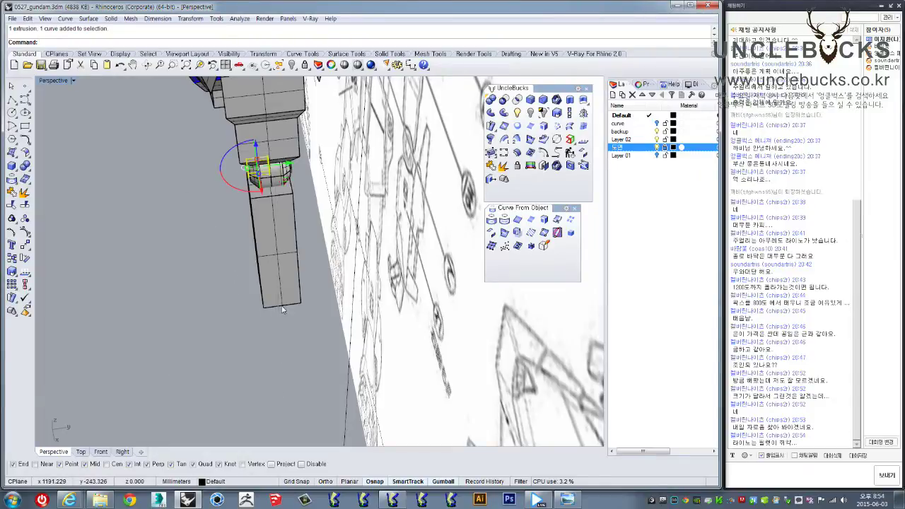
- In the Top view, move the selected forearm parts to line up under the elbow joint
{"action": "right_click_drag", "start_coordinate": [278, 372], "coordinate": [267, 262]}
{"action": "key", "text": "ctrl+F1"}
{"action": "scroll", "coordinate": [292, 264], "scroll_direction": "up", "scroll_amount": 5}
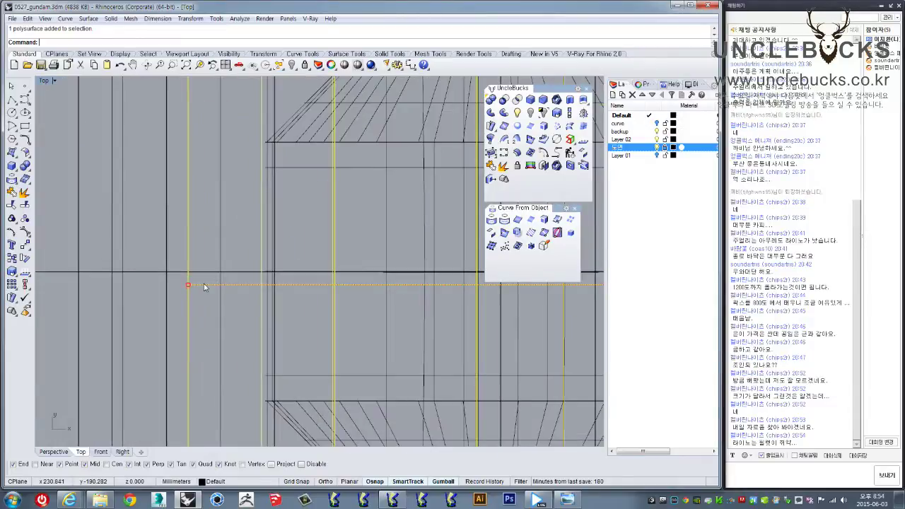
{"action": "scroll", "coordinate": [200, 323], "scroll_direction": "up", "scroll_amount": 3}
{"action": "type", "text": "m"}
{"action": "key", "text": "Return"}
{"action": "left_click", "coordinate": [233, 332]}
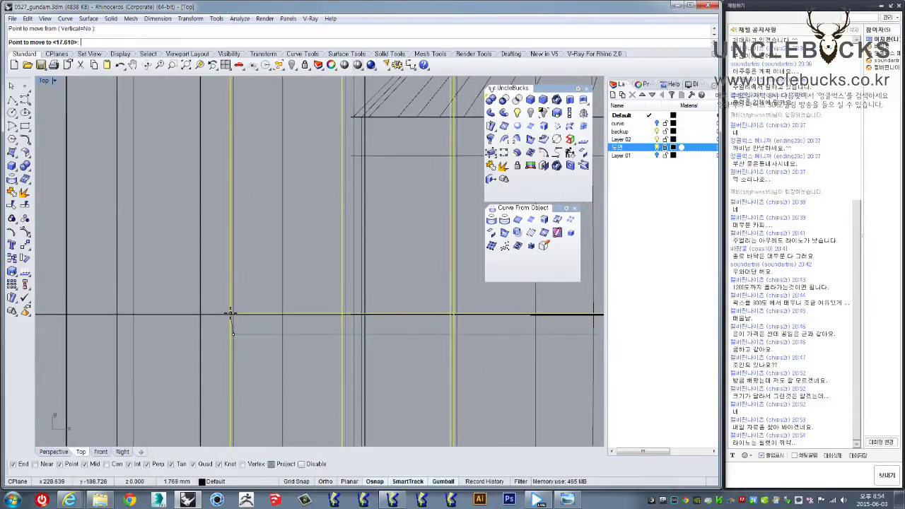
{"action": "left_click", "coordinate": [233, 315]}
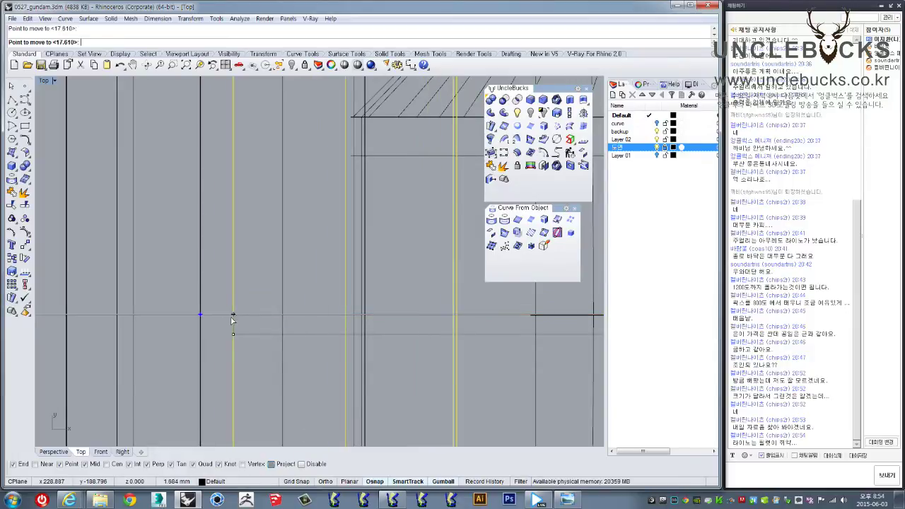
- Tilt the forearm block in Perspective with the gumball rotation arc to follow the arm's angle
{"action": "double_click", "coordinate": [44, 81]}
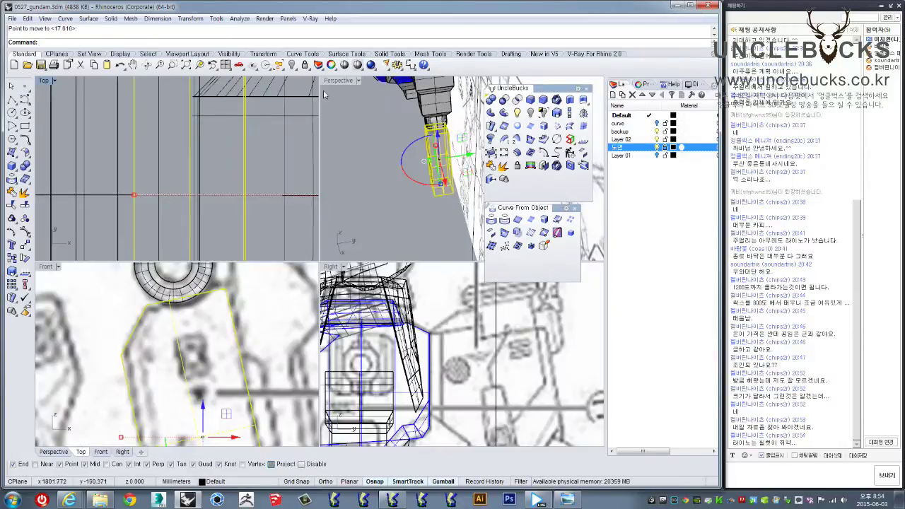
{"action": "double_click", "coordinate": [338, 80]}
{"action": "right_click_drag", "start_coordinate": [298, 217], "coordinate": [233, 276]}
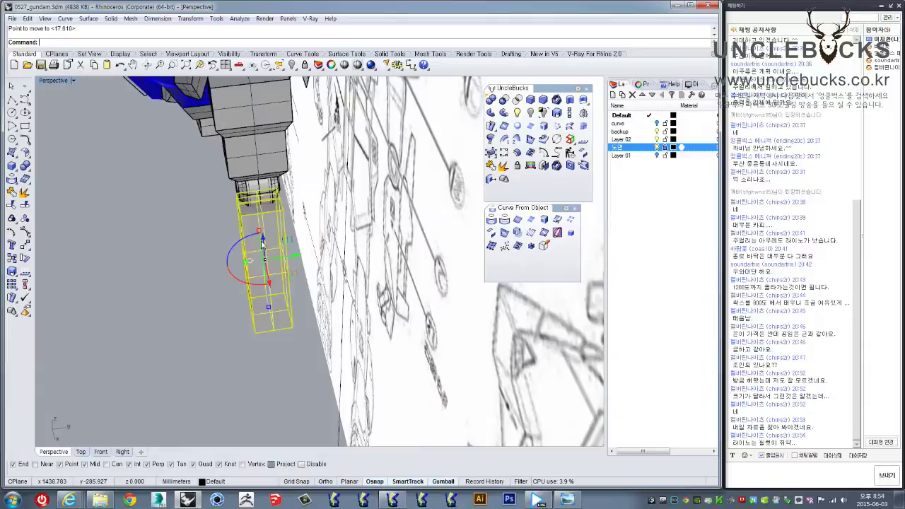
{"action": "mouse_move", "coordinate": [236, 276]}
{"action": "left_mouse_down"}
{"action": "mouse_move", "coordinate": [228, 273]}
{"action": "mouse_move", "coordinate": [235, 270]}
{"action": "left_mouse_up"}
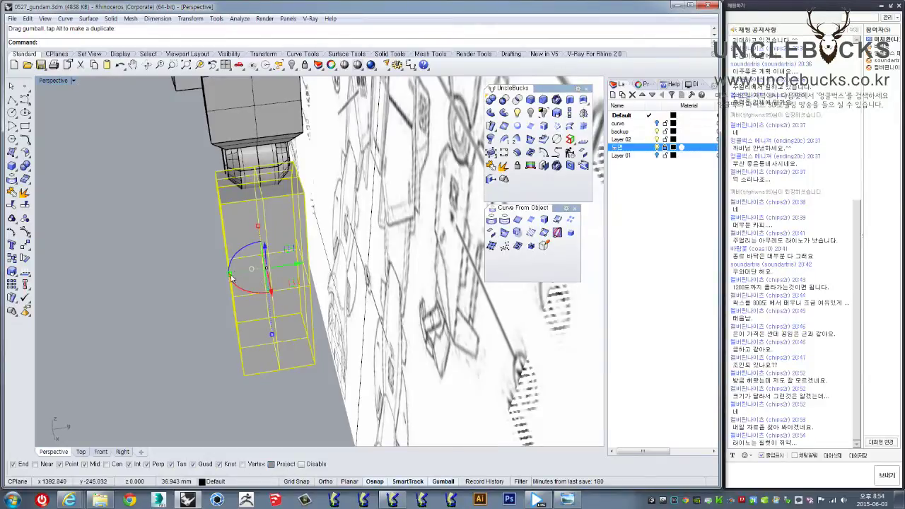
{"action": "left_click_drag", "start_coordinate": [232, 278], "coordinate": [237, 272]}
{"action": "scroll", "coordinate": [286, 243], "scroll_direction": "up", "scroll_amount": 5}
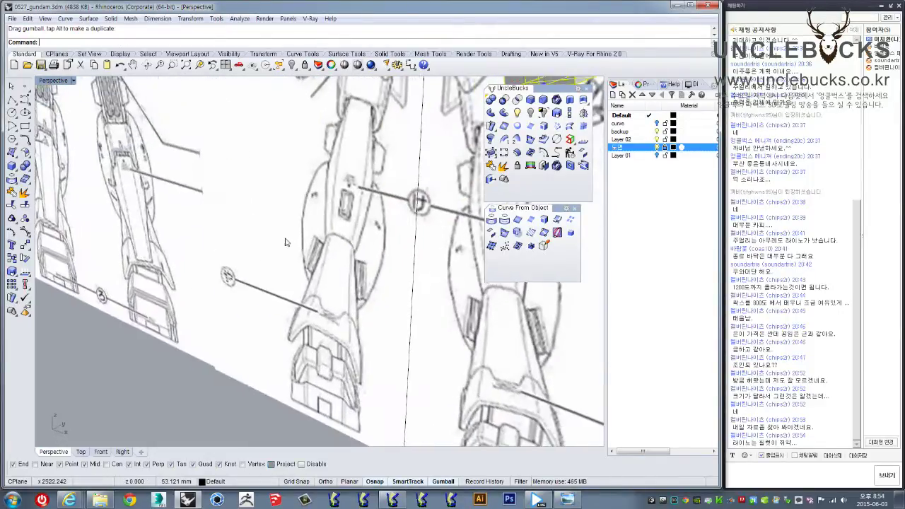
{"action": "scroll", "coordinate": [285, 243], "scroll_direction": "down", "scroll_amount": 3}
{"action": "scroll", "coordinate": [286, 243], "scroll_direction": "down", "scroll_amount": 3}
{"action": "scroll", "coordinate": [304, 262], "scroll_direction": "down", "scroll_amount": 2}
{"action": "scroll", "coordinate": [321, 280], "scroll_direction": "down", "scroll_amount": 1}
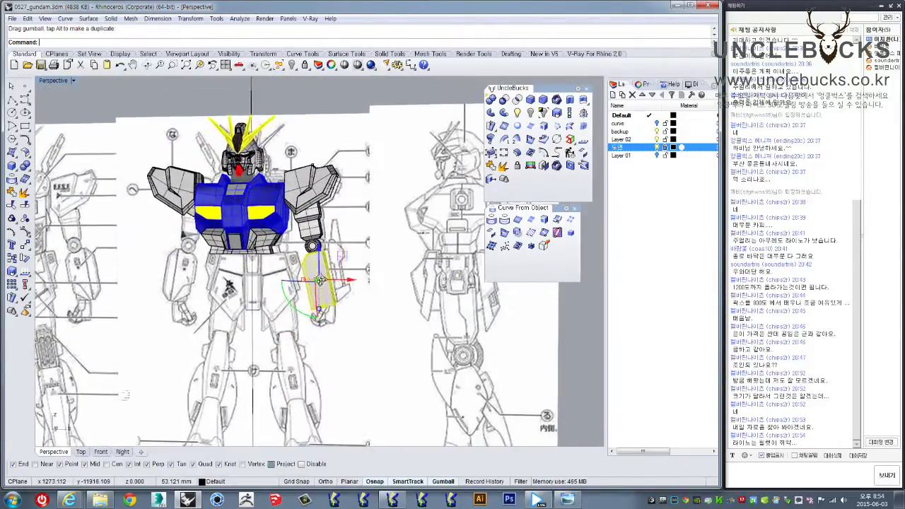
{"action": "key", "text": "Escape"}
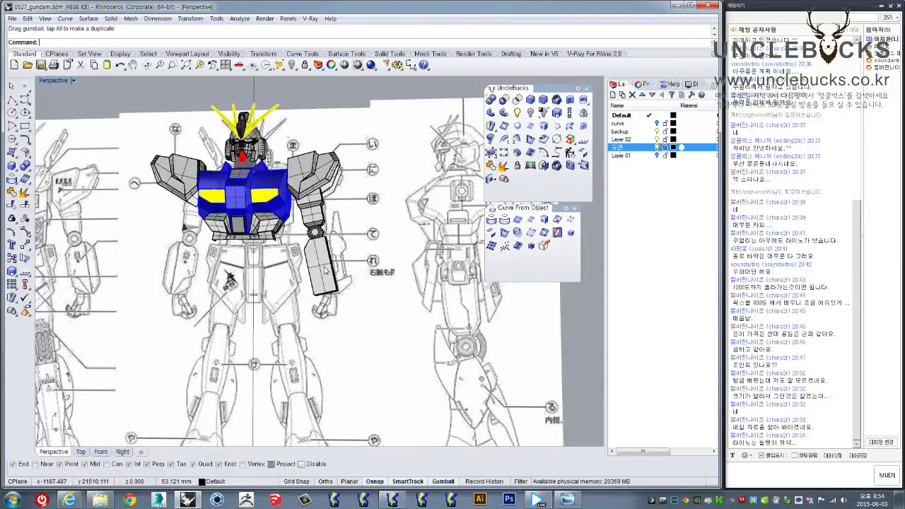
- Inspect the tilted forearm from below, reselect it, and maximize the Front view
{"action": "scroll", "coordinate": [326, 270], "scroll_direction": "up", "scroll_amount": 4}
{"action": "scroll", "coordinate": [326, 269], "scroll_direction": "up", "scroll_amount": 1}
{"action": "mouse_move", "coordinate": [326, 270]}
{"action": "right_mouse_down"}
{"action": "mouse_move", "coordinate": [242, 300]}
{"action": "mouse_move", "coordinate": [338, 282]}
{"action": "right_mouse_up"}
{"action": "left_click", "coordinate": [339, 282]}
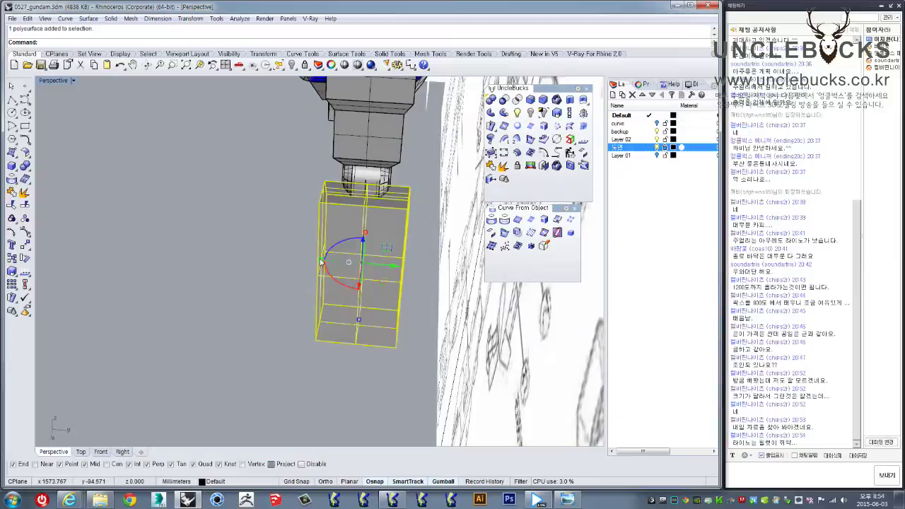
{"action": "right_click_drag", "start_coordinate": [278, 276], "coordinate": [410, 199]}
{"action": "scroll", "coordinate": [410, 198], "scroll_direction": "down", "scroll_amount": 3}
{"action": "scroll", "coordinate": [396, 205], "scroll_direction": "down", "scroll_amount": 2}
{"action": "scroll", "coordinate": [375, 212], "scroll_direction": "up", "scroll_amount": 4}
{"action": "scroll", "coordinate": [363, 219], "scroll_direction": "up", "scroll_amount": 2}
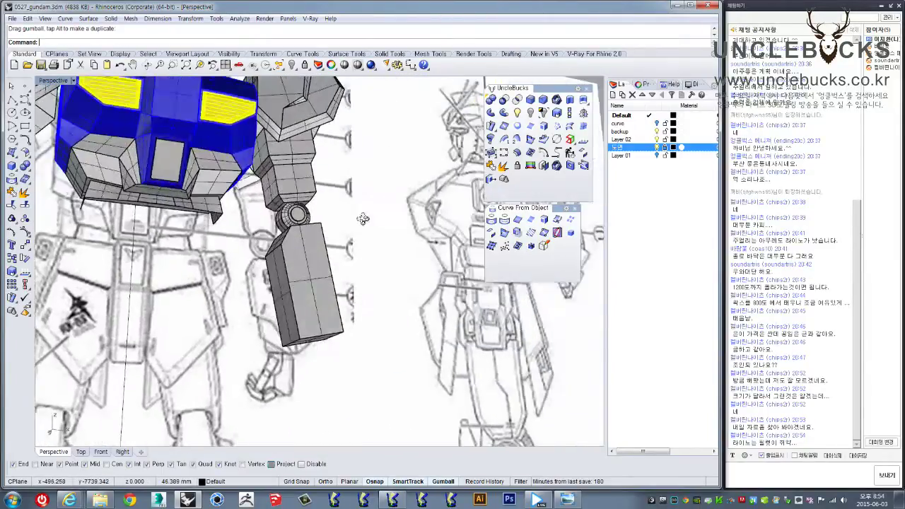
{"action": "right_click_drag", "start_coordinate": [362, 219], "coordinate": [300, 272]}
{"action": "left_click", "coordinate": [296, 275]}
{"action": "double_click", "coordinate": [46, 81]}
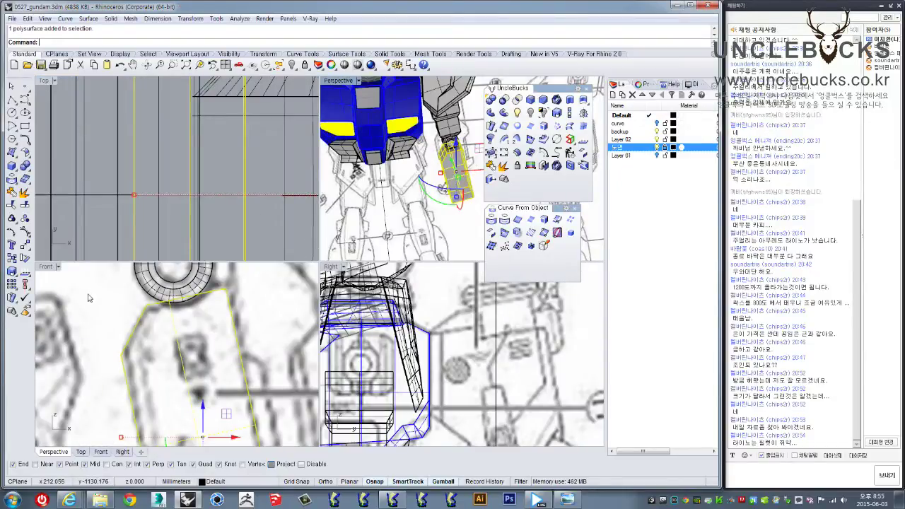
{"action": "double_click", "coordinate": [45, 267]}
{"action": "scroll", "coordinate": [178, 176], "scroll_direction": "up", "scroll_amount": 3}
{"action": "scroll", "coordinate": [237, 211], "scroll_direction": "down", "scroll_amount": 2}
- Draw a three-point polyline cutting line across the forearm block in the Front view
{"action": "key", "text": "Escape"}
{"action": "left_click", "coordinate": [11, 101]}
{"action": "left_click", "coordinate": [205, 234]}
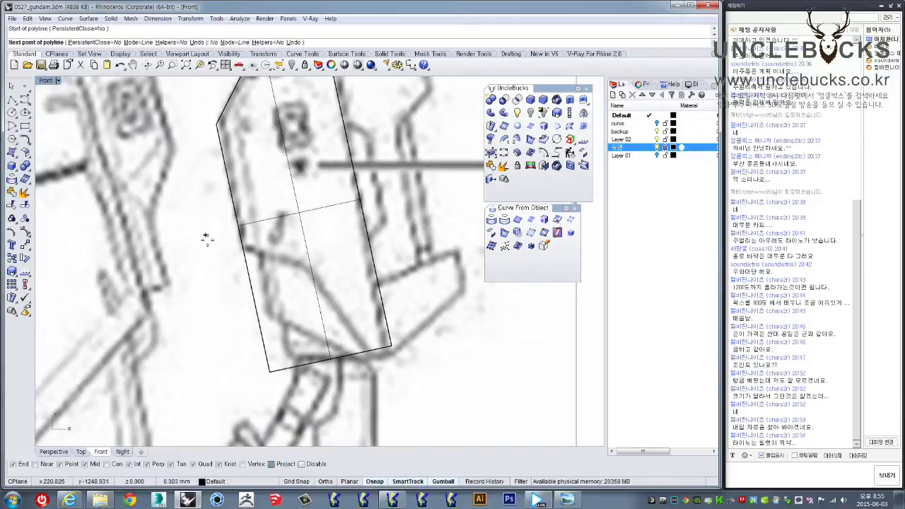
{"action": "left_click", "coordinate": [303, 266]}
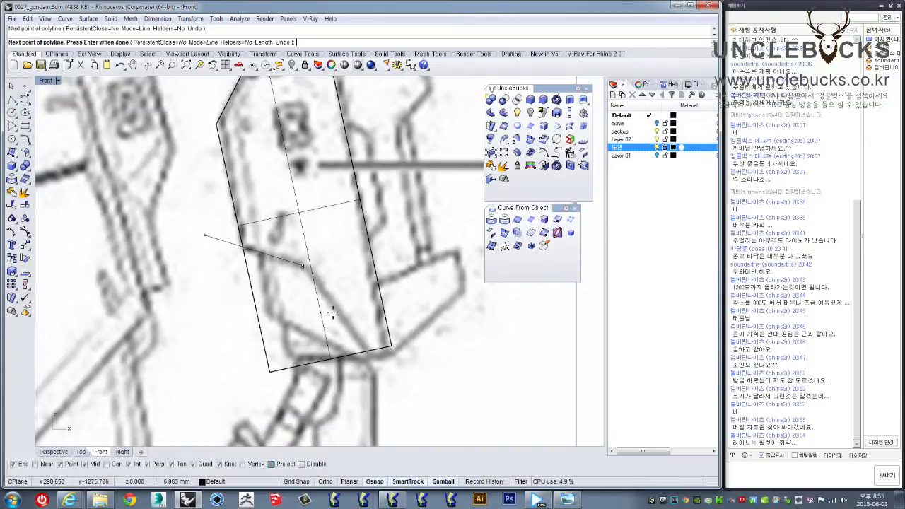
{"action": "left_click", "coordinate": [406, 401]}
{"action": "key", "text": "Return"}
{"action": "scroll", "coordinate": [357, 306], "scroll_direction": "up", "scroll_amount": 2}
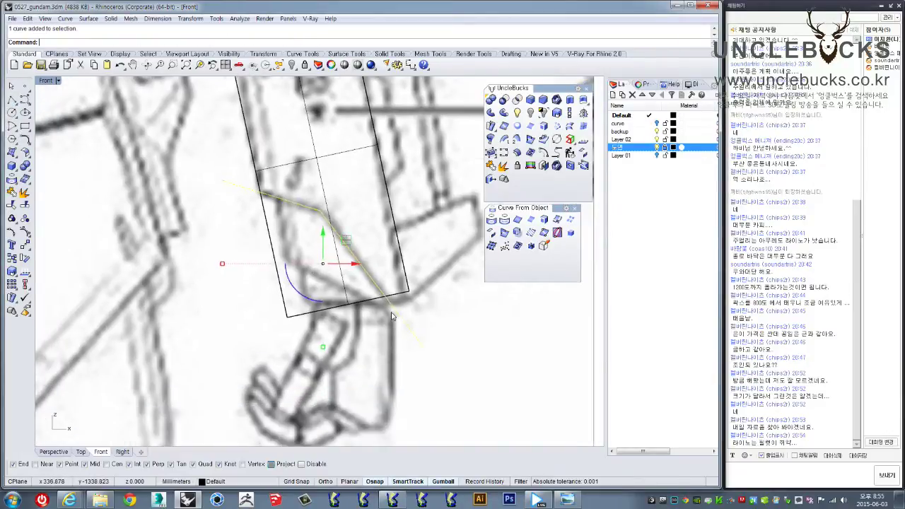
{"action": "scroll", "coordinate": [357, 306], "scroll_direction": "down", "scroll_amount": 2}
- Split the forearm block with the cutting line and select the lower piece
{"action": "left_click", "coordinate": [334, 190]}
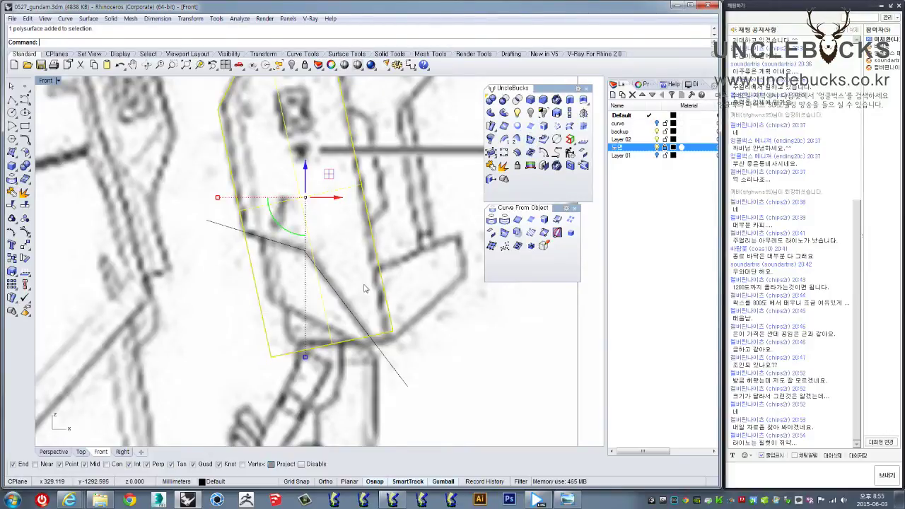
{"action": "left_click", "coordinate": [25, 206]}
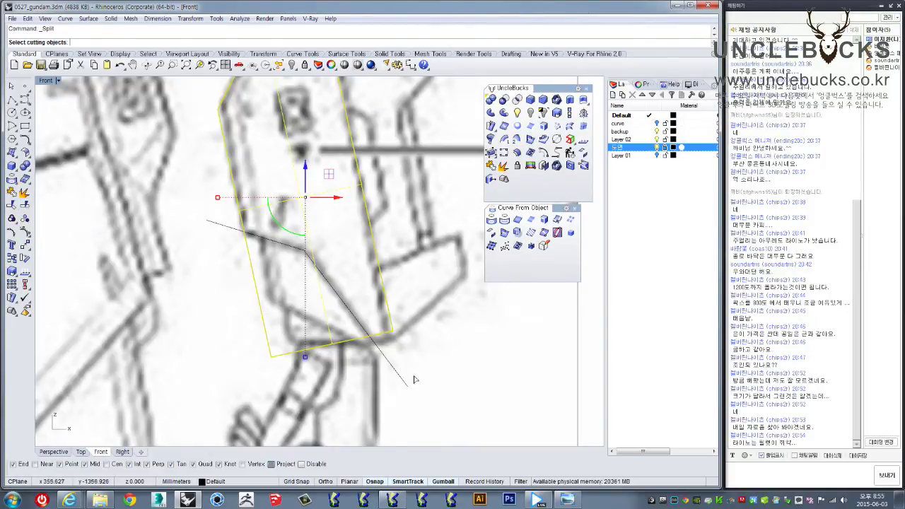
{"action": "left_click", "coordinate": [412, 377]}
{"action": "key", "text": "Return"}
{"action": "key", "text": "Escape"}
{"action": "left_click", "coordinate": [272, 355]}
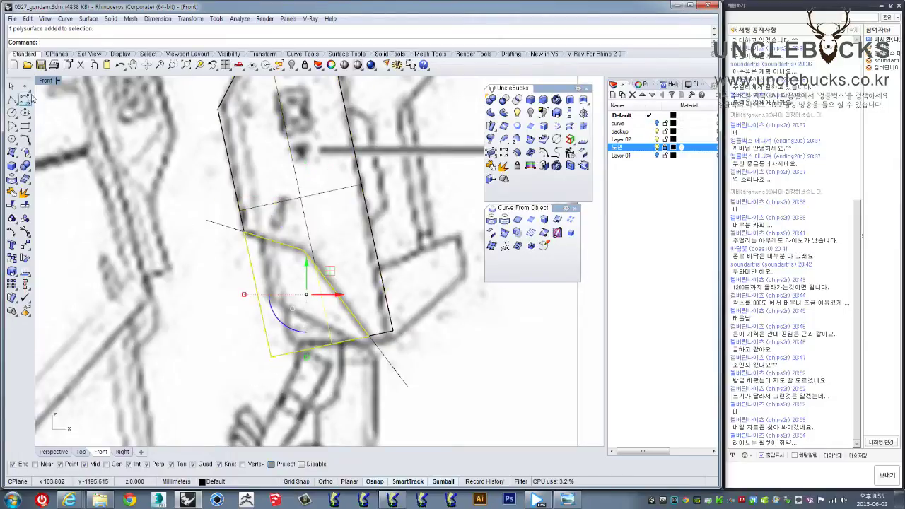
- Slide the lower split piece sideways with the gumball in Perspective
{"action": "double_click", "coordinate": [46, 80]}
{"action": "double_click", "coordinate": [333, 81]}
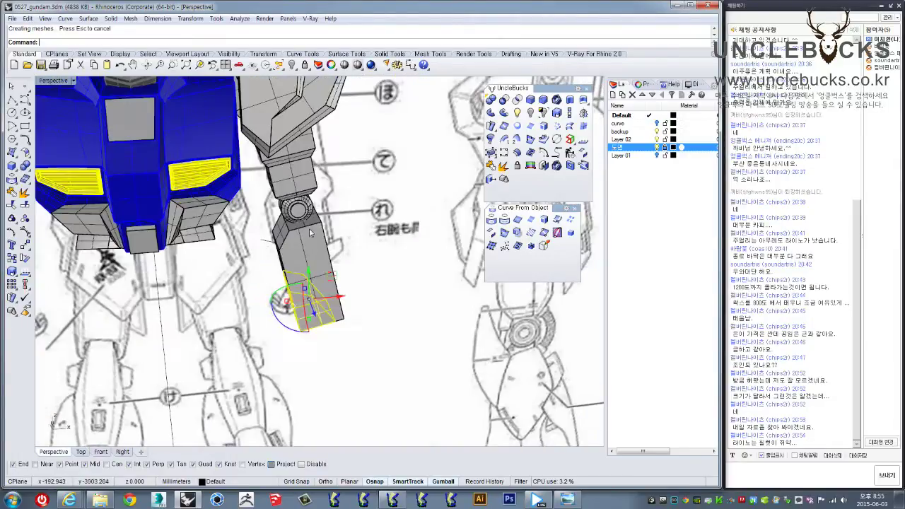
{"action": "right_click_drag", "start_coordinate": [333, 92], "coordinate": [371, 213]}
{"action": "scroll", "coordinate": [297, 311], "scroll_direction": "up", "scroll_amount": 1}
{"action": "scroll", "coordinate": [283, 297], "scroll_direction": "up", "scroll_amount": 1}
{"action": "scroll", "coordinate": [237, 287], "scroll_direction": "up", "scroll_amount": 1}
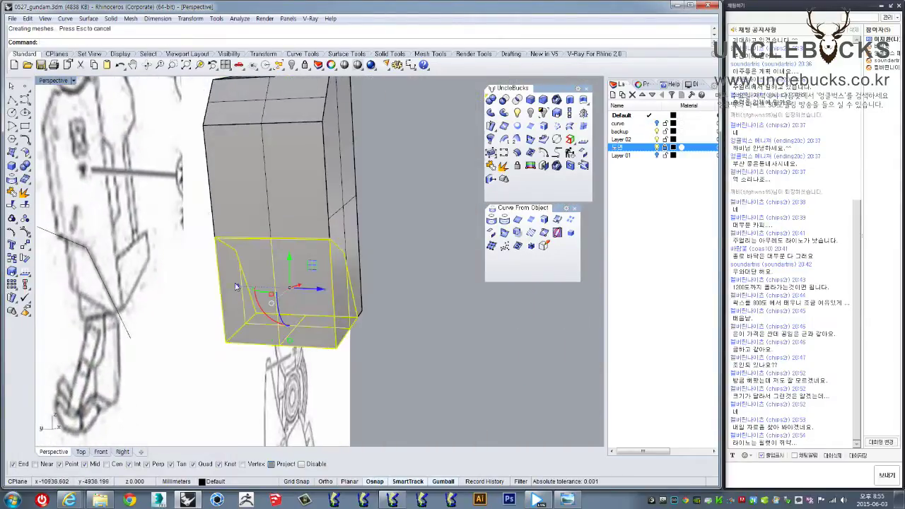
{"action": "left_click_drag", "start_coordinate": [238, 288], "coordinate": [253, 297]}
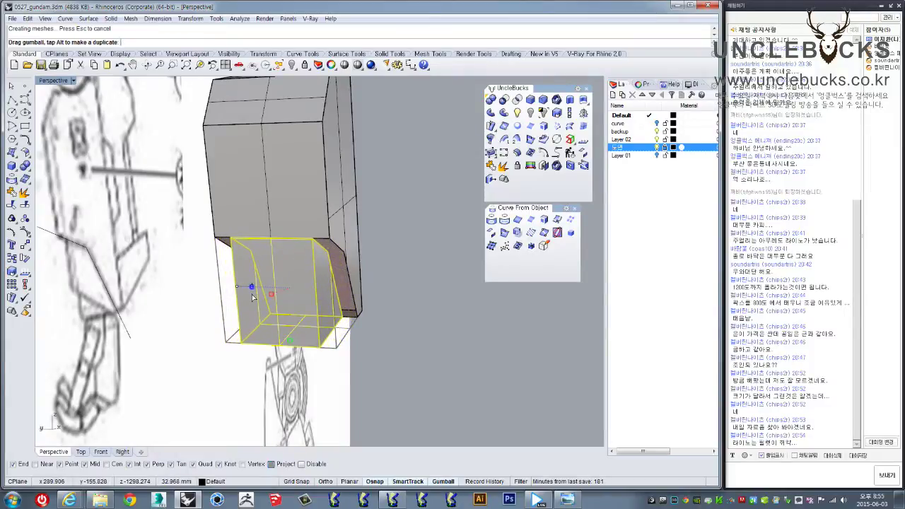
{"action": "right_click_drag", "start_coordinate": [253, 297], "coordinate": [189, 237]}
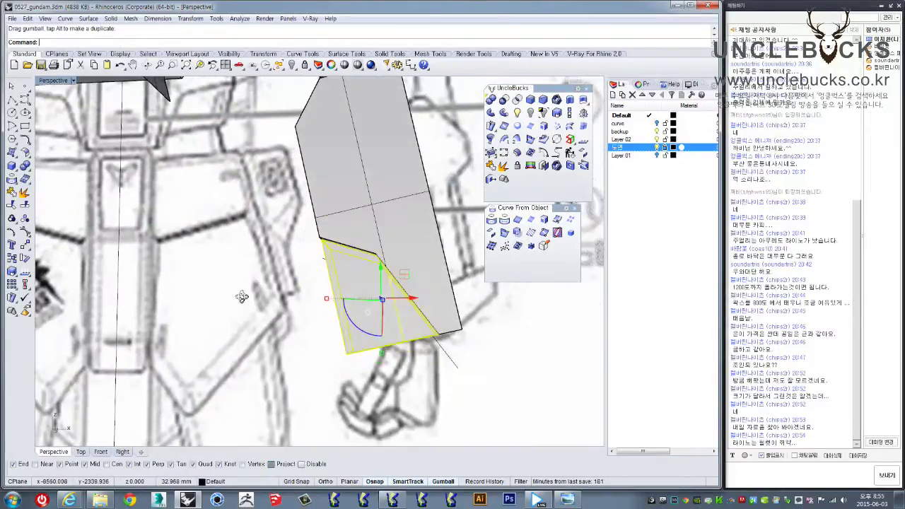
- Maximize the Front view and zoom in on the lower block, ready for another polyline
{"action": "double_click", "coordinate": [47, 82]}
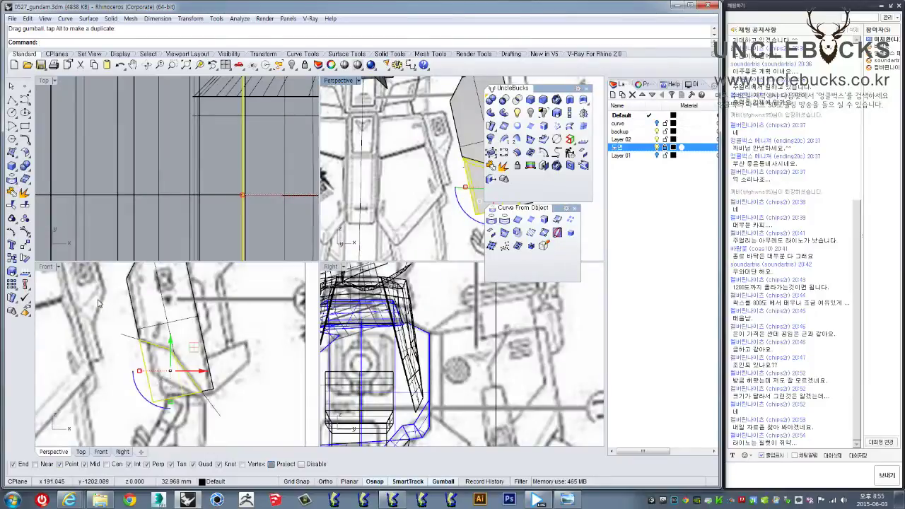
{"action": "double_click", "coordinate": [47, 267]}
{"action": "scroll", "coordinate": [279, 203], "scroll_direction": "up", "scroll_amount": 2}
{"action": "left_click", "coordinate": [21, 99]}
- Draw a three-point diagonal polyline over the lower forearm piece
{"action": "left_click", "coordinate": [240, 116]}
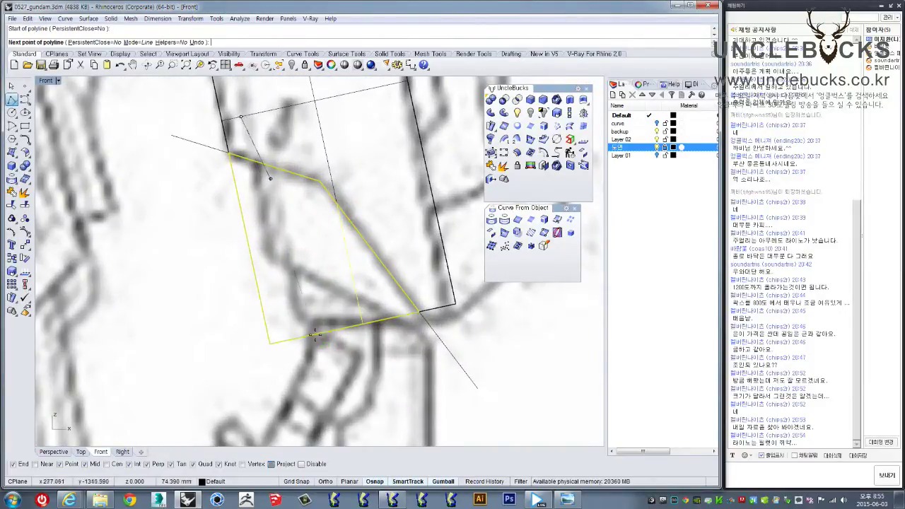
{"action": "left_click", "coordinate": [276, 263]}
{"action": "left_click", "coordinate": [510, 371]}
{"action": "key", "text": "Return"}
{"action": "right_click_drag", "start_coordinate": [405, 368], "coordinate": [402, 353]}
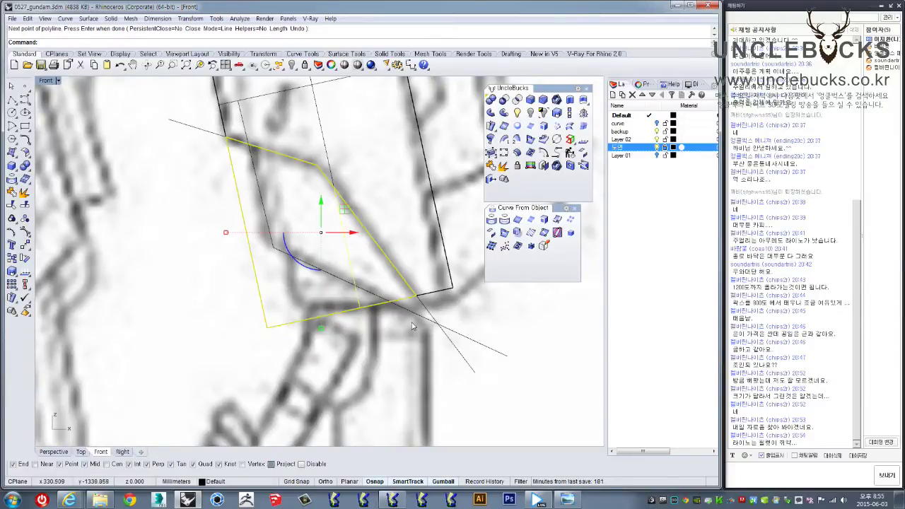
{"action": "scroll", "coordinate": [413, 326], "scroll_direction": "down", "scroll_amount": 3}
- Split the lower block piece using the long diagonal line as the cutter
{"action": "left_click", "coordinate": [344, 367]}
{"action": "left_click", "coordinate": [346, 286]}
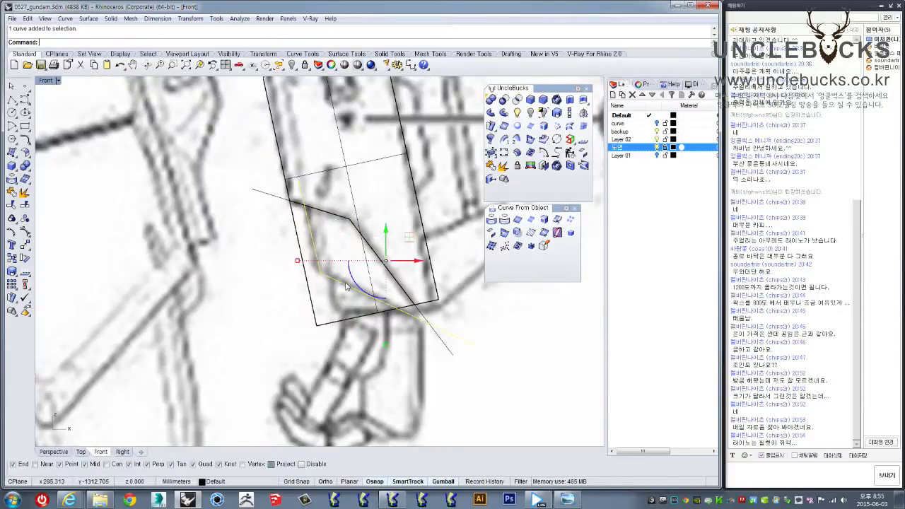
{"action": "left_click", "coordinate": [311, 308]}
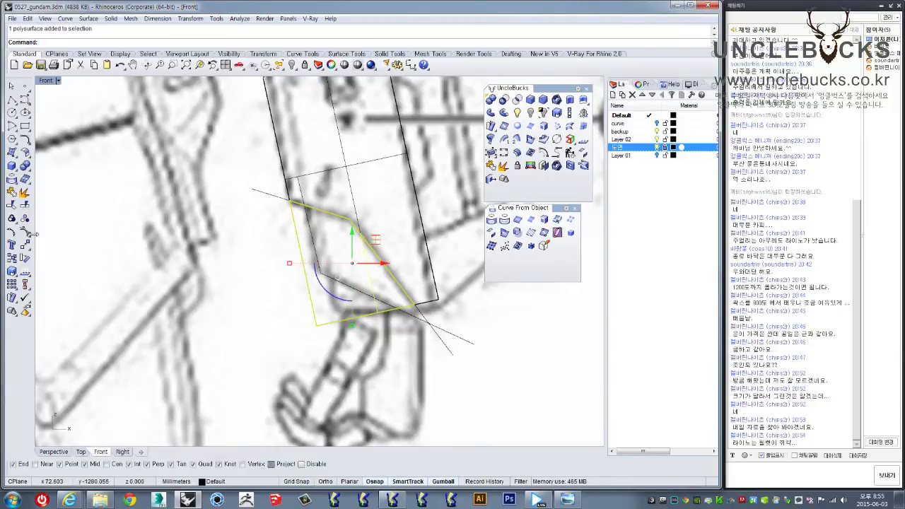
{"action": "left_click", "coordinate": [25, 205]}
{"action": "left_click", "coordinate": [470, 340]}
{"action": "key", "text": "Return"}
{"action": "left_click", "coordinate": [353, 318]}
{"action": "right_click_drag", "start_coordinate": [279, 304], "coordinate": [279, 336]}
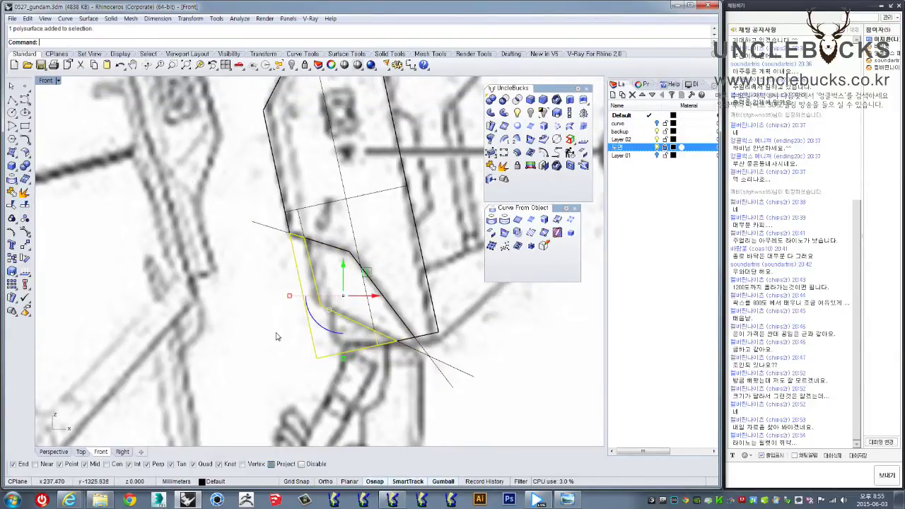
- Narrow the yellow split piece toward the left with the gumball in Perspective
{"action": "key", "text": "ctrl+m"}
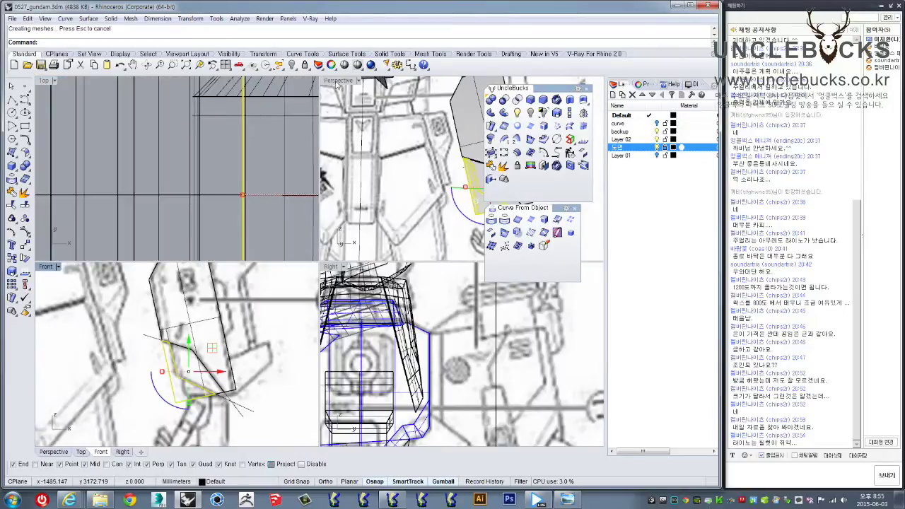
{"action": "double_click", "coordinate": [339, 80]}
{"action": "right_click_drag", "start_coordinate": [283, 297], "coordinate": [320, 305]}
{"action": "left_click_drag", "start_coordinate": [278, 298], "coordinate": [283, 311]}
{"action": "key", "text": "ctrl+z"}
{"action": "right_click_drag", "start_coordinate": [285, 307], "coordinate": [327, 316]}
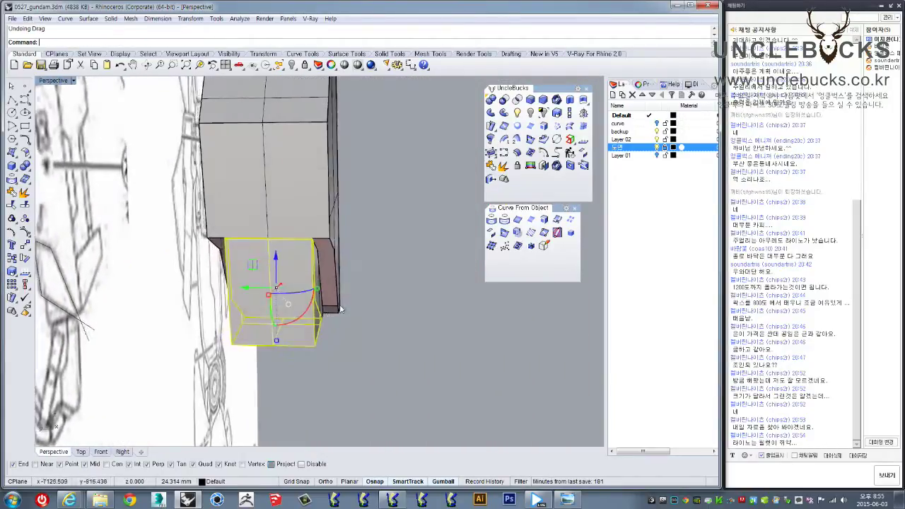
{"action": "left_click_drag", "start_coordinate": [318, 290], "coordinate": [303, 290]}
{"action": "mouse_move", "coordinate": [303, 289]}
{"action": "right_mouse_down"}
{"action": "mouse_move", "coordinate": [278, 275]}
{"action": "mouse_move", "coordinate": [252, 305]}
{"action": "right_mouse_up"}
- In the maximized Front view, trace another three-point polyline from the outline corner
{"action": "double_click", "coordinate": [50, 80]}
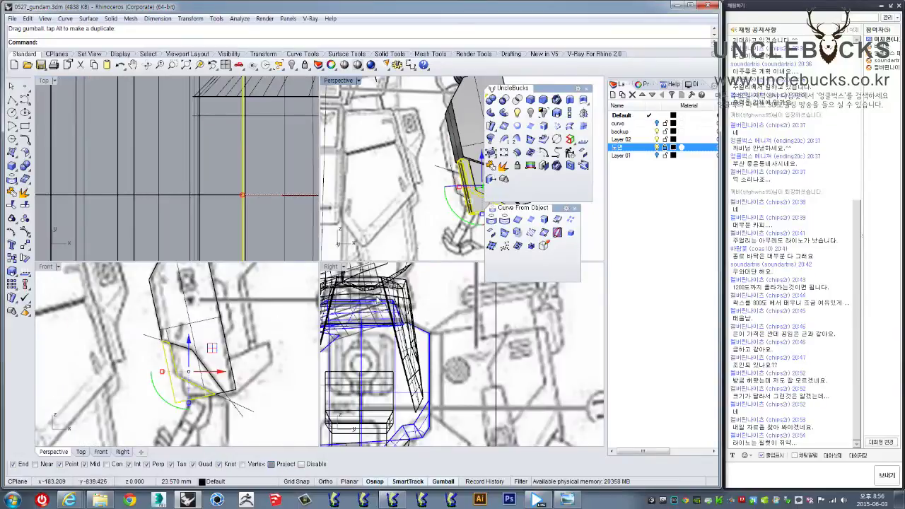
{"action": "double_click", "coordinate": [47, 267]}
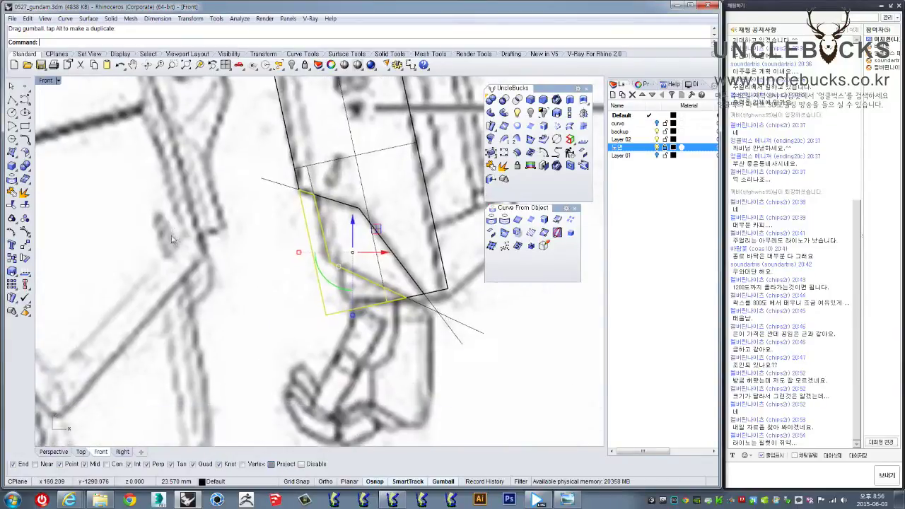
{"action": "left_click", "coordinate": [12, 100]}
{"action": "scroll", "coordinate": [357, 300], "scroll_direction": "up", "scroll_amount": 3}
{"action": "left_click", "coordinate": [322, 201]}
{"action": "left_click", "coordinate": [331, 297]}
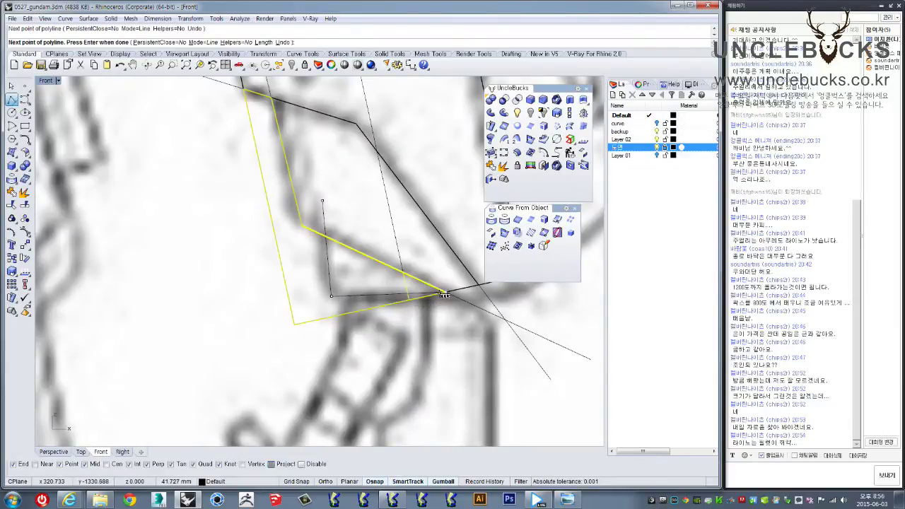
{"action": "scroll", "coordinate": [444, 294], "scroll_direction": "up", "scroll_amount": 3}
{"action": "left_click", "coordinate": [444, 298]}
{"action": "key", "text": "Return"}
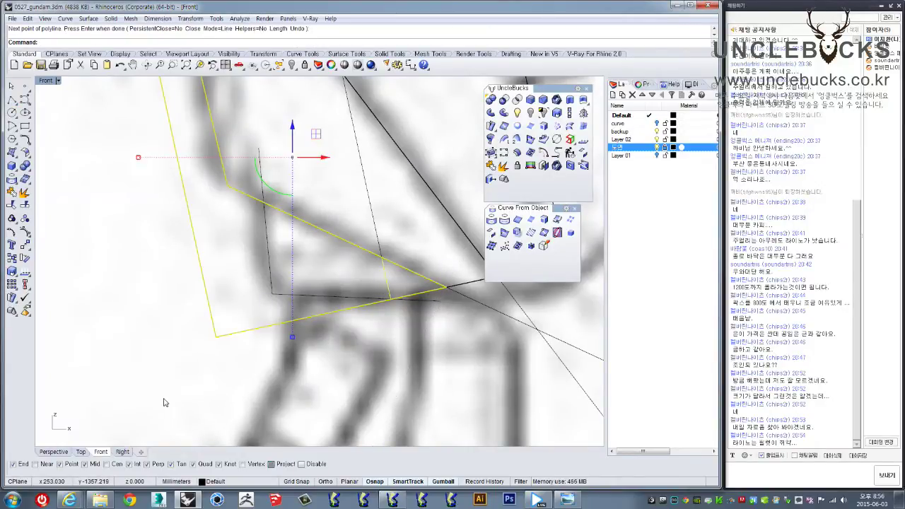
- Delete the unwanted cut-off piece
{"action": "left_click", "coordinate": [238, 362]}
{"action": "left_click", "coordinate": [190, 269]}
{"action": "right_click_drag", "start_coordinate": [189, 268], "coordinate": [269, 216]}
{"action": "key", "text": "Delete"}
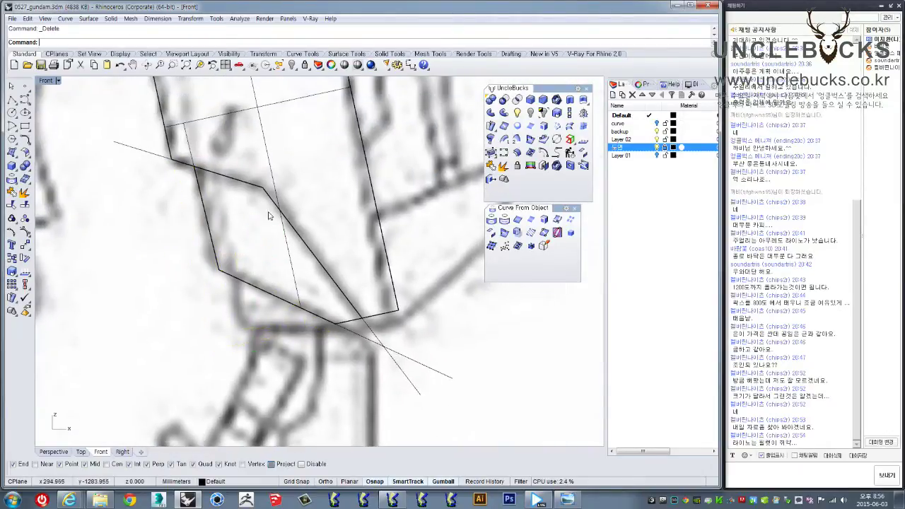
- Delete the diagonal guide line and view the block's angled end in Perspective
{"action": "left_click_drag", "start_coordinate": [447, 354], "coordinate": [382, 387]}
{"action": "key", "text": "Delete"}
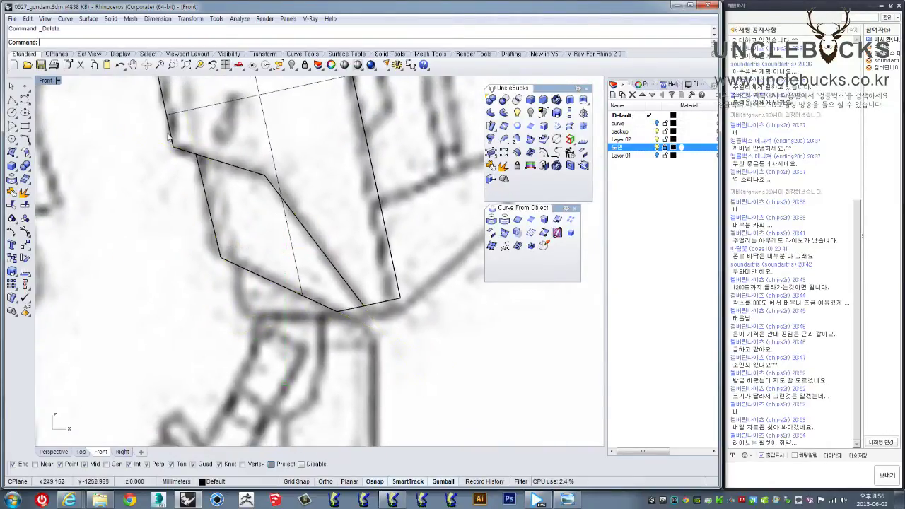
{"action": "double_click", "coordinate": [45, 82]}
{"action": "double_click", "coordinate": [357, 90]}
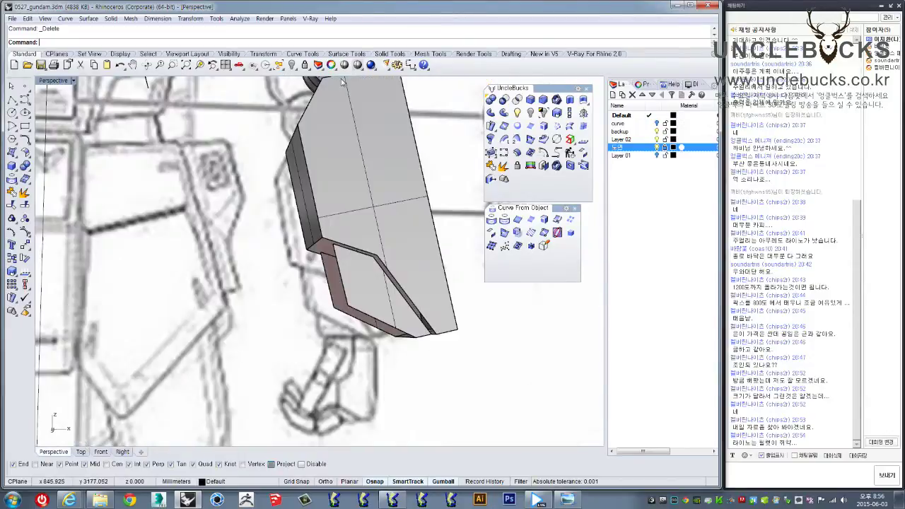
{"action": "mouse_move", "coordinate": [358, 90]}
{"action": "right_mouse_down"}
{"action": "mouse_move", "coordinate": [427, 298]}
{"action": "mouse_move", "coordinate": [318, 329]}
{"action": "mouse_move", "coordinate": [384, 262]}
{"action": "mouse_move", "coordinate": [351, 221]}
{"action": "mouse_move", "coordinate": [517, 166]}
{"action": "right_mouse_up"}
{"action": "left_click", "coordinate": [352, 221]}
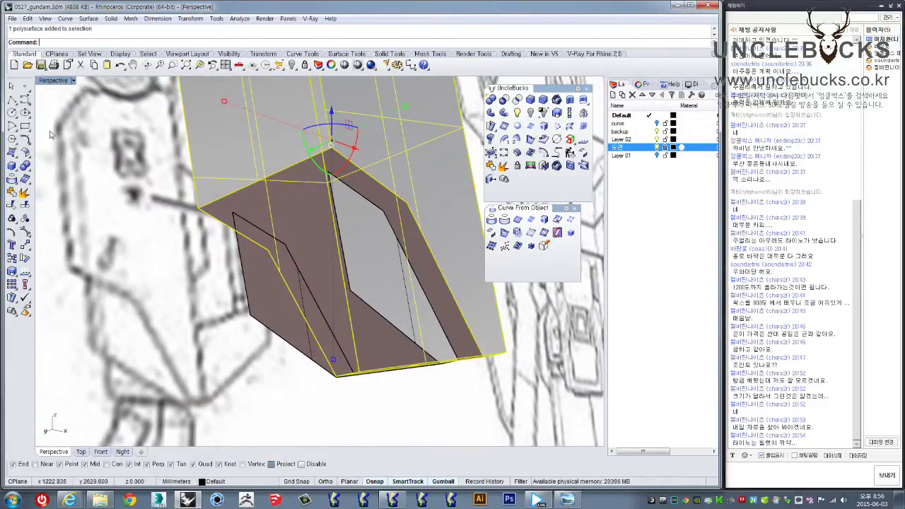
- Draw a two-point line across the block's angled opening
{"action": "left_click", "coordinate": [11, 100]}
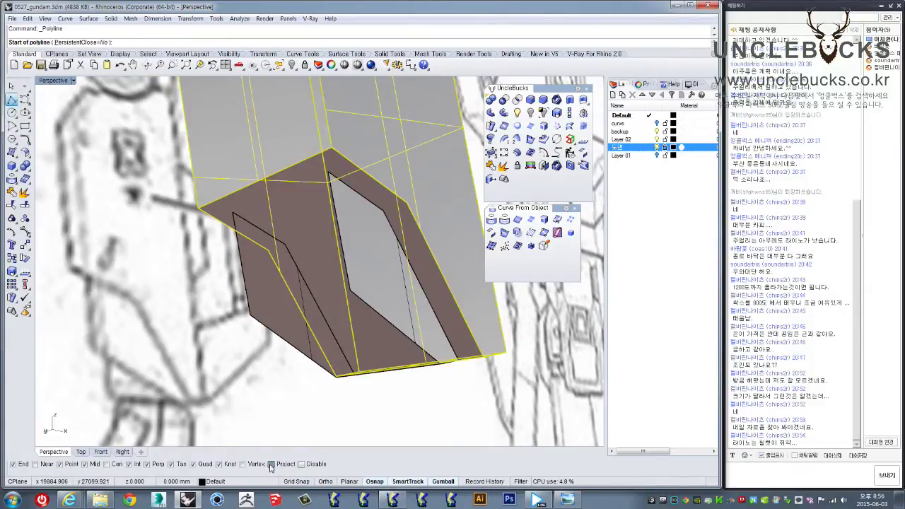
{"action": "left_click", "coordinate": [407, 205]}
{"action": "mouse_move", "coordinate": [407, 205]}
{"action": "right_mouse_down"}
{"action": "mouse_move", "coordinate": [322, 235]}
{"action": "mouse_move", "coordinate": [364, 240]}
{"action": "mouse_move", "coordinate": [259, 279]}
{"action": "right_mouse_up"}
{"action": "left_click", "coordinate": [370, 240]}
{"action": "key", "text": "Return"}
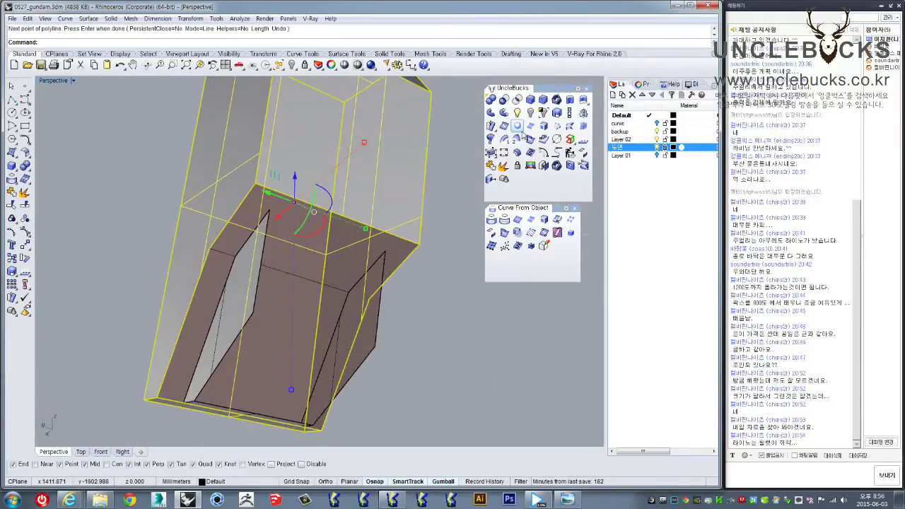
- Cap part of the opening with a planar surface built from its edge curves
{"action": "left_click", "coordinate": [517, 125]}
{"action": "left_click", "coordinate": [241, 219]}
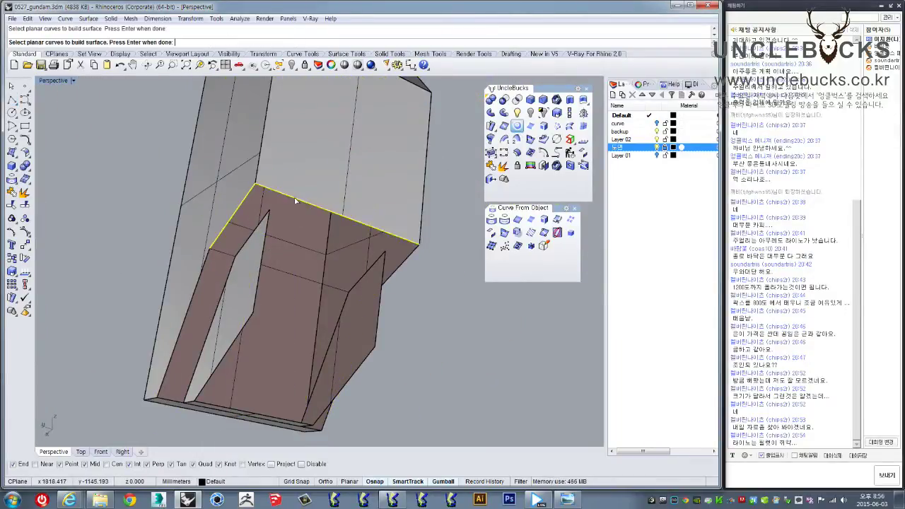
{"action": "left_click", "coordinate": [324, 285]}
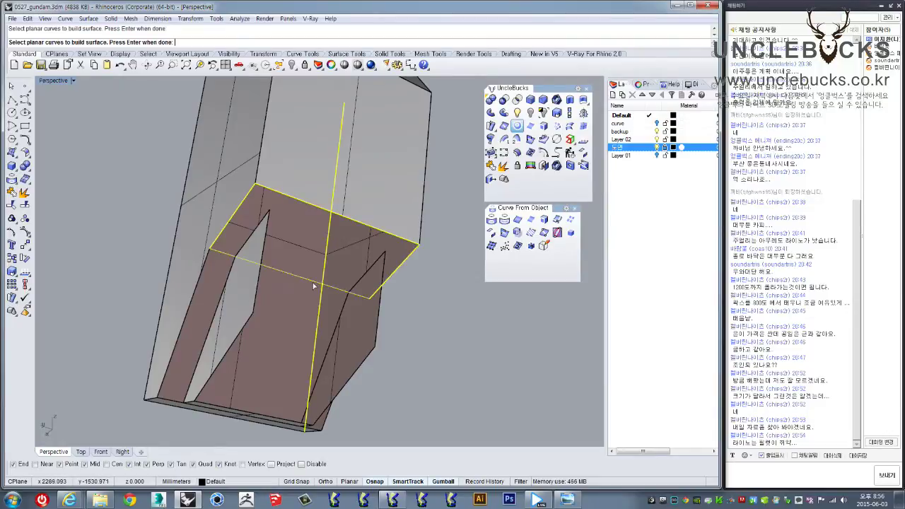
{"action": "left_click", "coordinate": [325, 265], "text": "ctrl"}
{"action": "key", "text": "Return"}
{"action": "mouse_move", "coordinate": [329, 293]}
{"action": "right_mouse_down"}
{"action": "mouse_move", "coordinate": [346, 333]}
{"action": "mouse_move", "coordinate": [406, 262]}
{"action": "right_mouse_up"}
- Build a second planar surface from the slanted edges of the remaining gap
{"action": "key", "text": "Return"}
{"action": "left_click", "coordinate": [412, 261]}
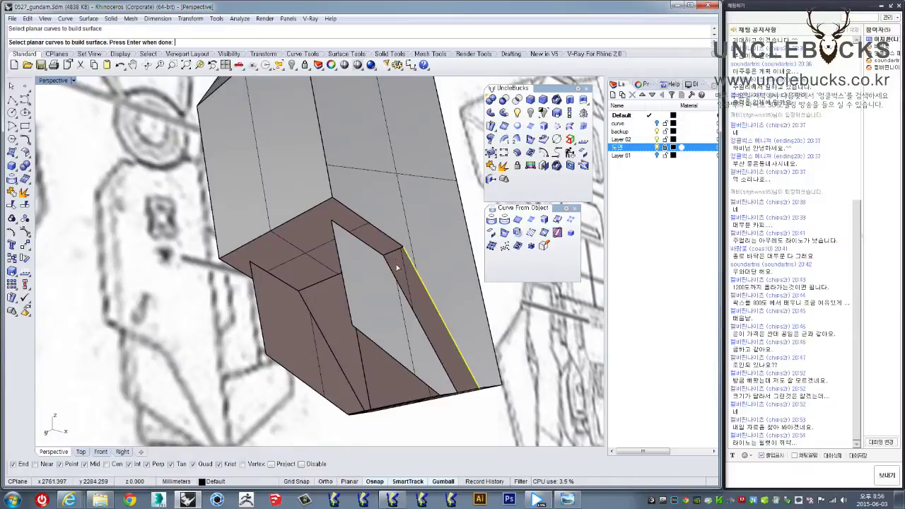
{"action": "left_click", "coordinate": [381, 272]}
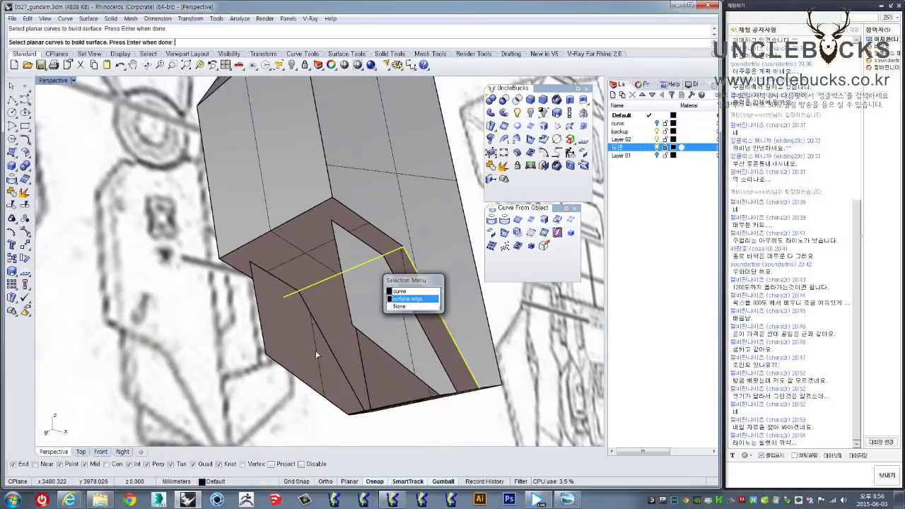
{"action": "left_click", "coordinate": [404, 297]}
{"action": "right_click_drag", "start_coordinate": [404, 297], "coordinate": [416, 324]}
{"action": "right_click_drag", "start_coordinate": [209, 319], "coordinate": [208, 294]}
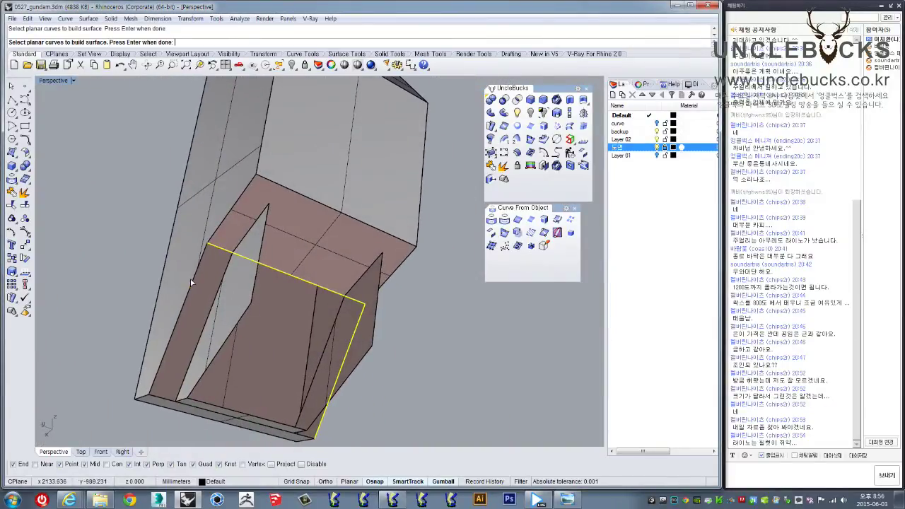
{"action": "right_click_drag", "start_coordinate": [168, 400], "coordinate": [231, 338]}
{"action": "key", "text": "Return"}
{"action": "mouse_move", "coordinate": [330, 253]}
{"action": "right_mouse_down"}
{"action": "mouse_move", "coordinate": [338, 296]}
{"action": "mouse_move", "coordinate": [323, 262]}
{"action": "right_mouse_up"}
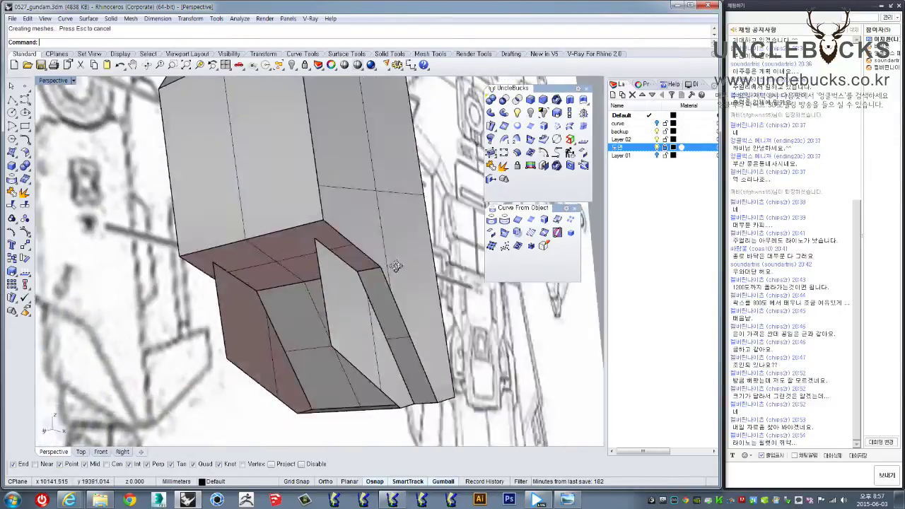
- Join the inner surface to the forearm block
{"action": "left_click", "coordinate": [334, 235]}
{"action": "left_click", "coordinate": [302, 313], "text": "shift"}
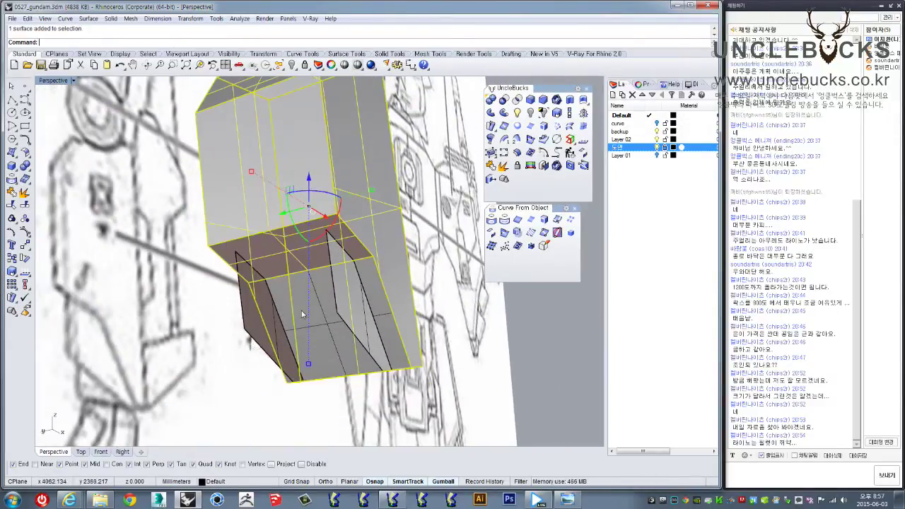
{"action": "left_click", "coordinate": [490, 151]}
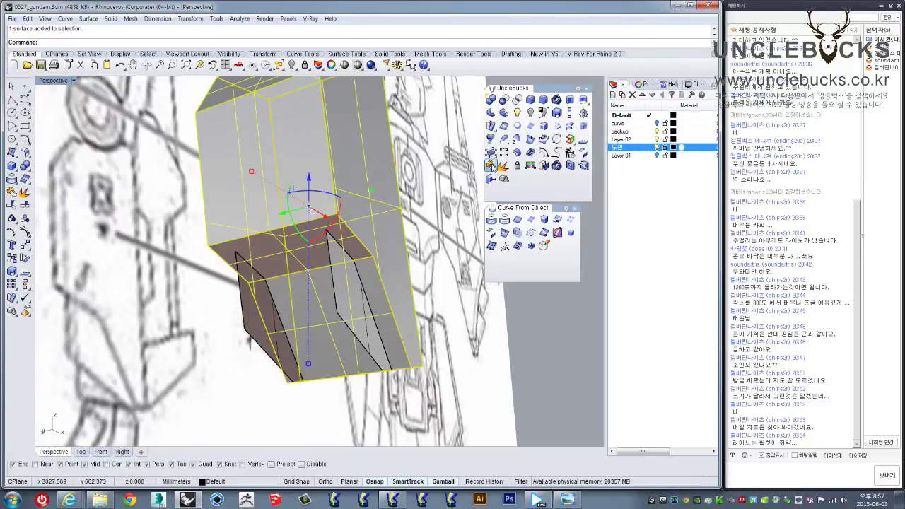
{"action": "mouse_move", "coordinate": [368, 268]}
{"action": "right_mouse_down"}
{"action": "mouse_move", "coordinate": [320, 280]}
{"action": "mouse_move", "coordinate": [368, 227]}
{"action": "mouse_move", "coordinate": [343, 273]}
{"action": "right_mouse_up"}
{"action": "scroll", "coordinate": [332, 268], "scroll_direction": "up", "scroll_amount": 5}
{"action": "scroll", "coordinate": [341, 262], "scroll_direction": "up", "scroll_amount": 3}
{"action": "scroll", "coordinate": [342, 262], "scroll_direction": "down", "scroll_amount": 3}
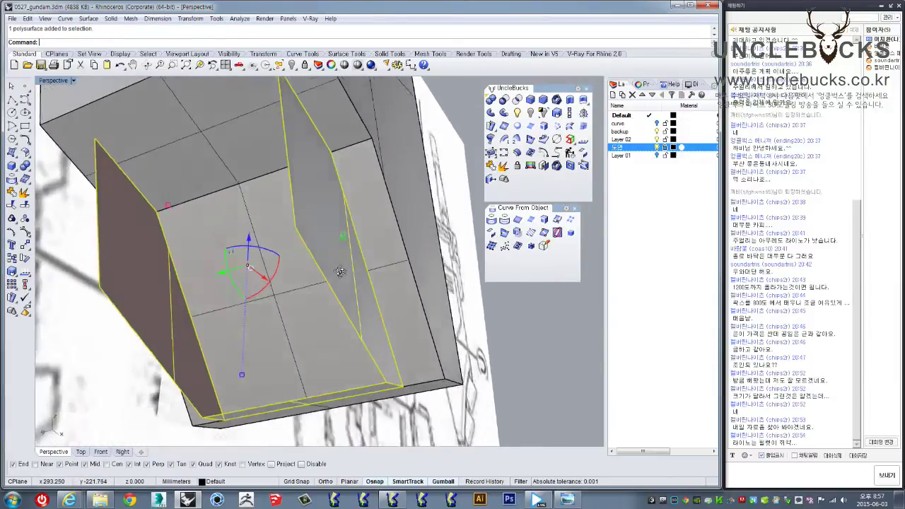
{"action": "scroll", "coordinate": [333, 288], "scroll_direction": "down", "scroll_amount": 2}
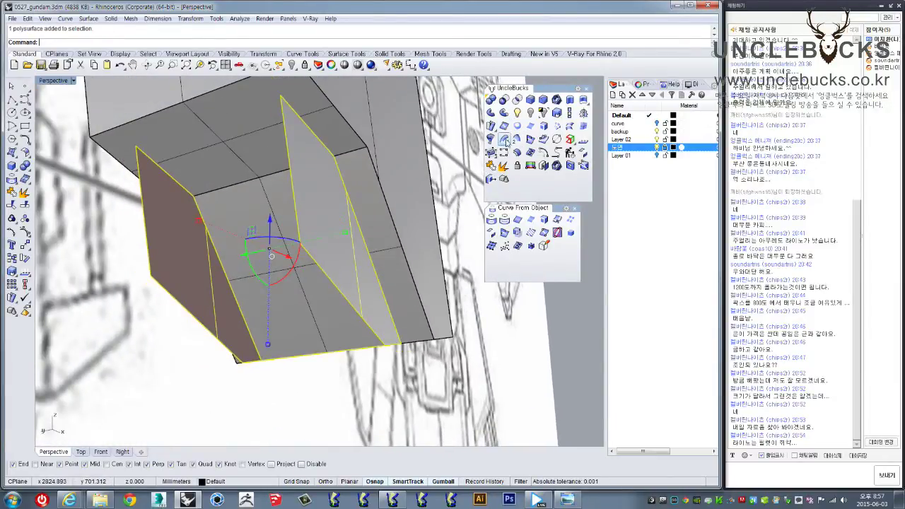
- Draw a straight line segment across the forearm's open end
{"action": "left_click", "coordinate": [11, 100]}
{"action": "left_click", "coordinate": [147, 275]}
{"action": "key", "text": "Escape"}
{"action": "key", "text": "Return"}
{"action": "left_click", "coordinate": [136, 147]}
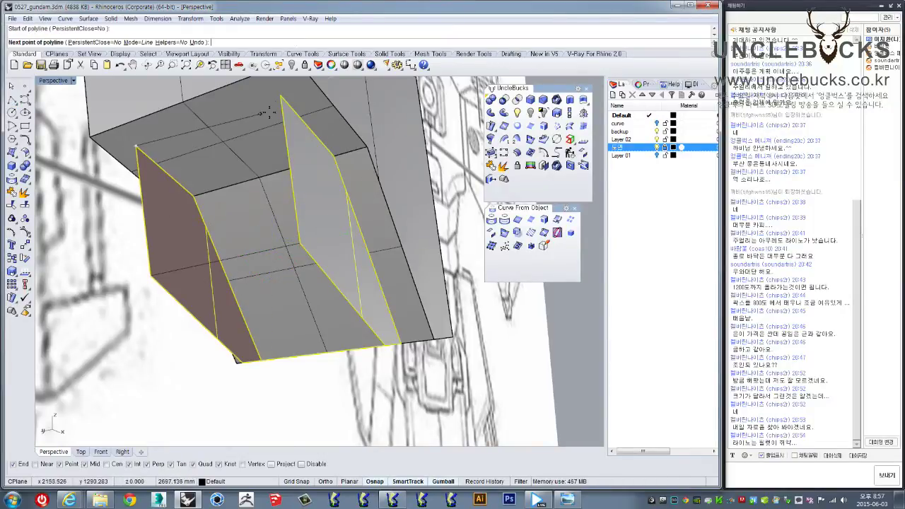
{"action": "left_click", "coordinate": [333, 155]}
{"action": "key", "text": "Escape"}
{"action": "right_click_drag", "start_coordinate": [363, 302], "coordinate": [425, 212]}
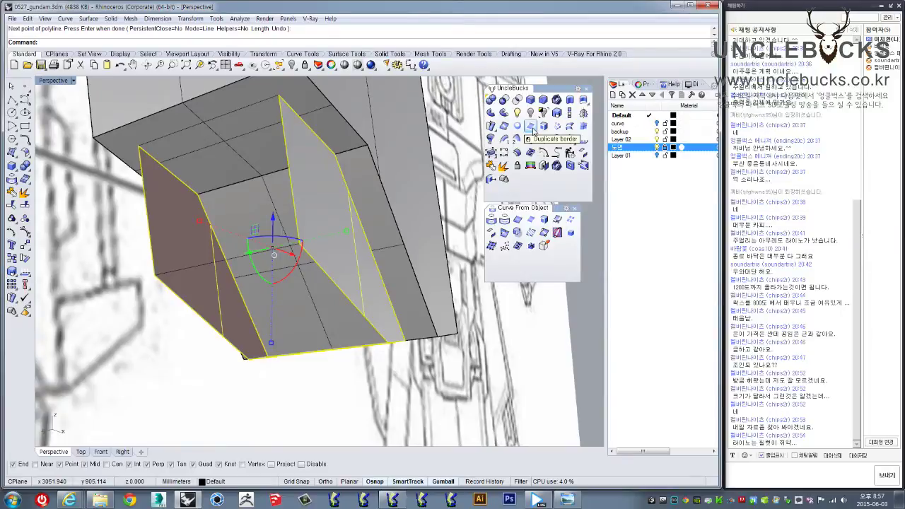
- Build a PlanarSrf cap from the opening's edge curves at the forearm bottom
{"action": "left_click", "coordinate": [519, 126]}
{"action": "left_click", "coordinate": [165, 143]}
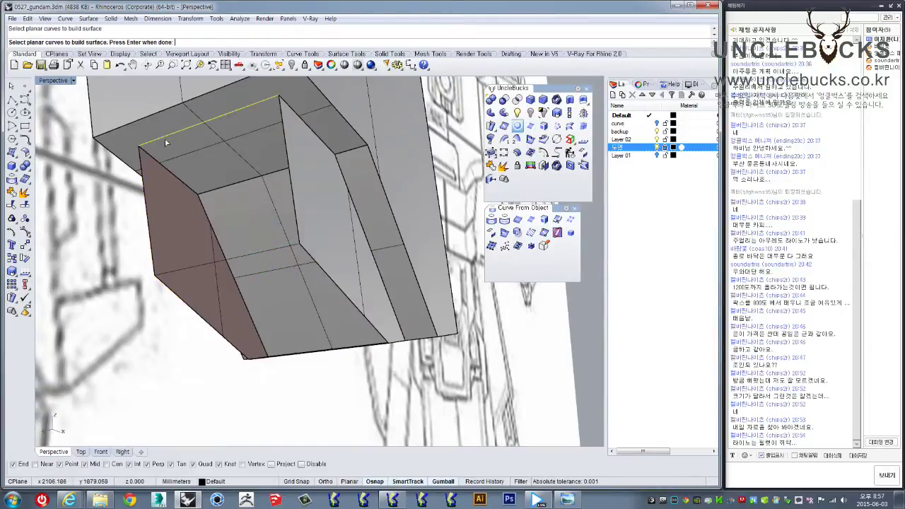
{"action": "left_click", "coordinate": [142, 182]}
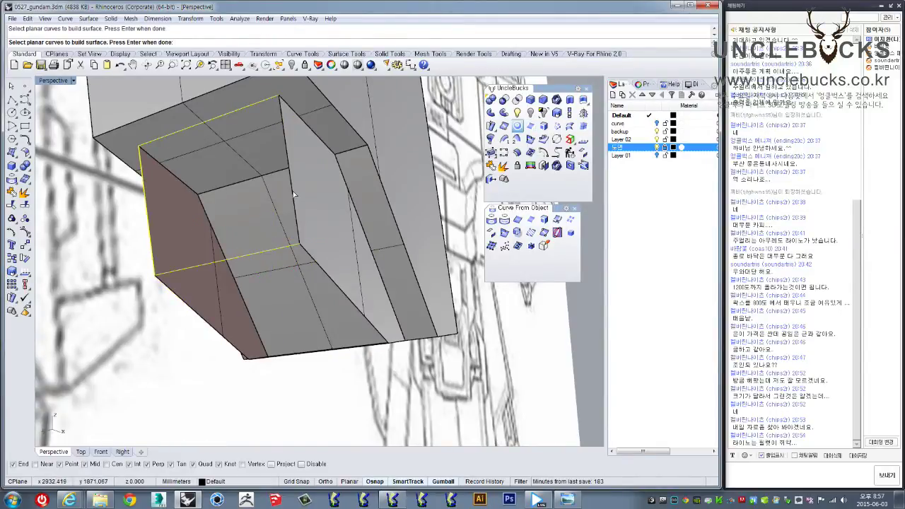
{"action": "right_click_drag", "start_coordinate": [297, 212], "coordinate": [246, 326]}
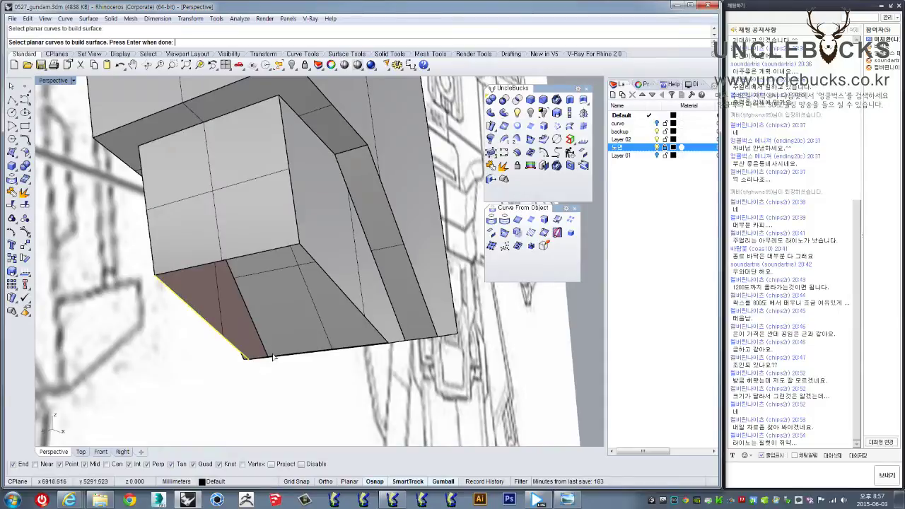
{"action": "scroll", "coordinate": [338, 410], "scroll_direction": "up", "scroll_amount": 2}
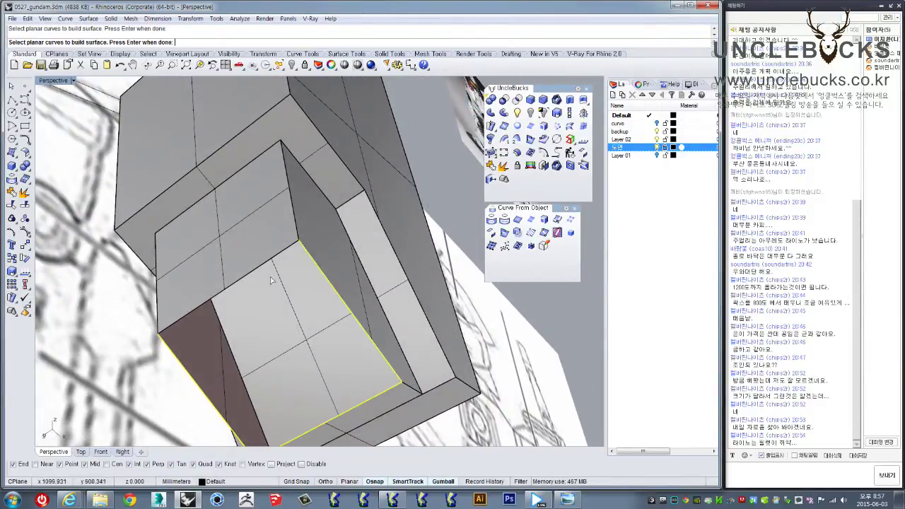
{"action": "left_click", "coordinate": [356, 302]}
{"action": "left_click", "coordinate": [396, 295]}
{"action": "key", "text": "Return"}
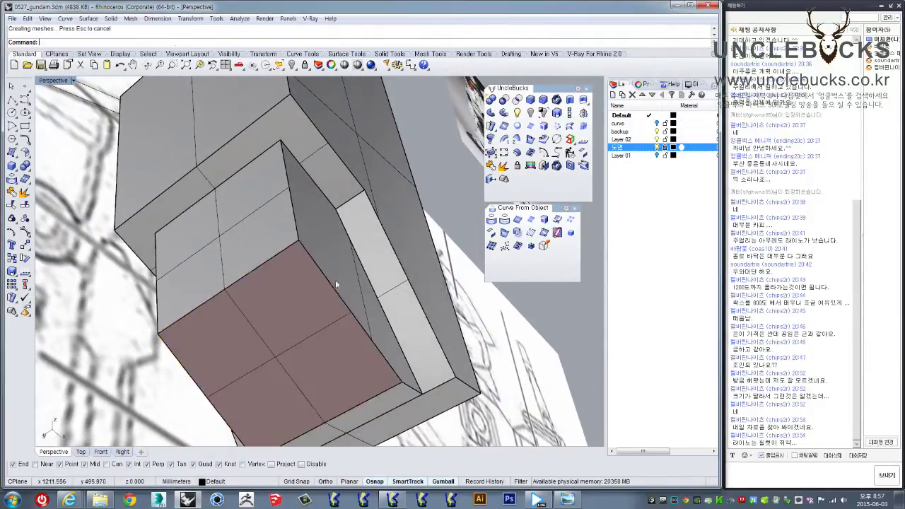
{"action": "scroll", "coordinate": [310, 304], "scroll_direction": "up", "scroll_amount": 5}
{"action": "scroll", "coordinate": [340, 276], "scroll_direction": "down", "scroll_amount": 5}
- Check the new cap surface's normal direction with Dir
{"action": "left_click", "coordinate": [346, 290]}
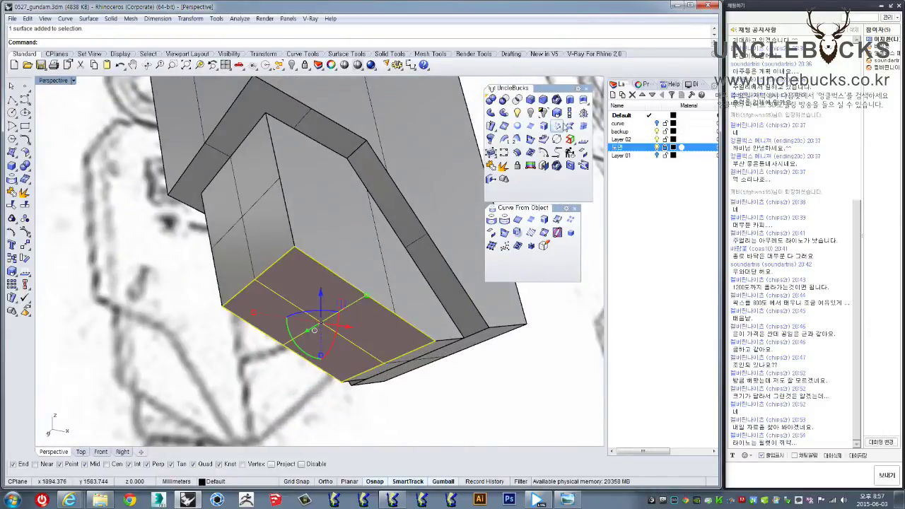
{"action": "type", "text": "dir"}
{"action": "key", "text": "Return"}
{"action": "right_click_drag", "start_coordinate": [315, 330], "coordinate": [330, 301]}
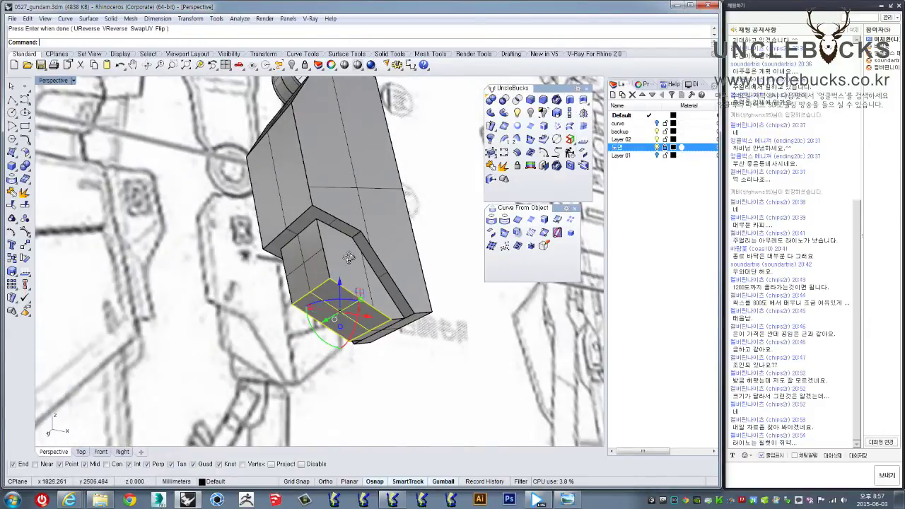
{"action": "key", "text": "Return"}
{"action": "scroll", "coordinate": [330, 300], "scroll_direction": "down", "scroll_amount": 5}
{"action": "left_click", "coordinate": [308, 262]}
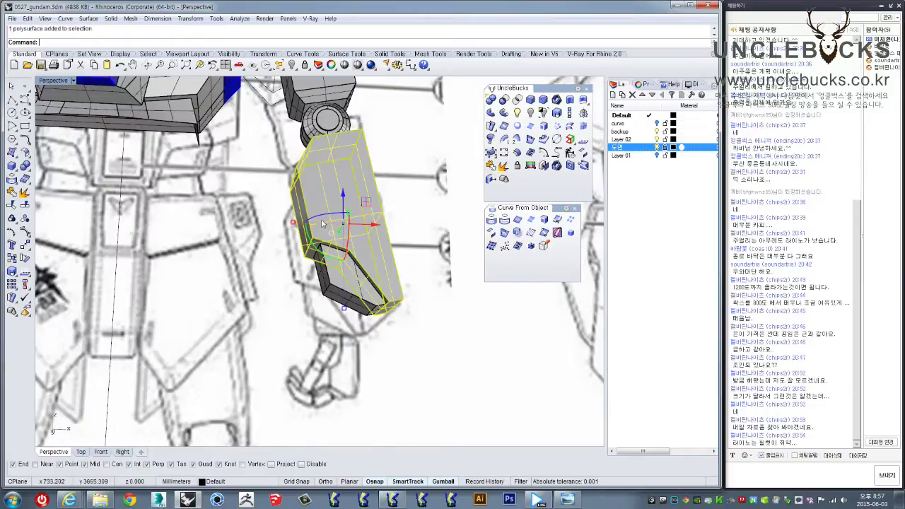
- Undo the accidental move of the forearm block
{"action": "scroll", "coordinate": [308, 261], "scroll_direction": "up", "scroll_amount": 5}
{"action": "right_click_drag", "start_coordinate": [309, 262], "coordinate": [336, 244]}
{"action": "scroll", "coordinate": [359, 270], "scroll_direction": "down", "scroll_amount": 3}
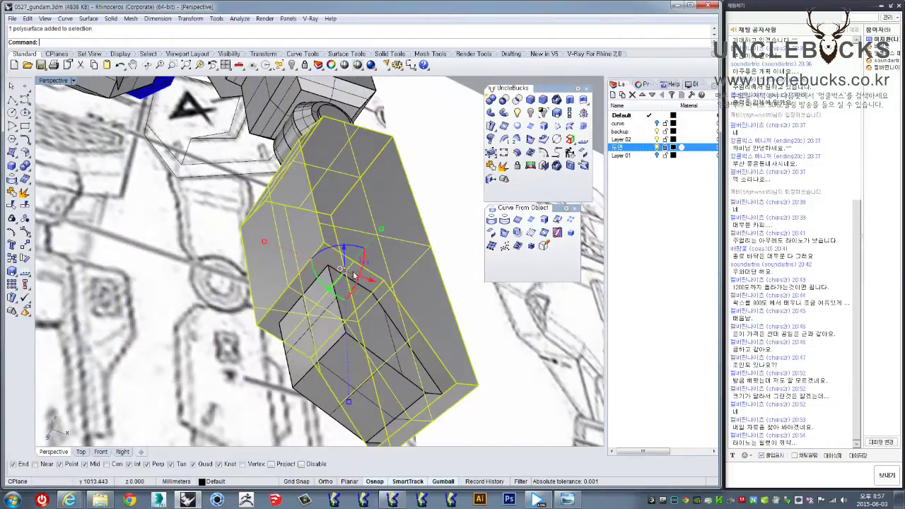
{"action": "left_click_drag", "start_coordinate": [338, 285], "coordinate": [399, 205]}
{"action": "key", "text": "ctrl+z"}
- Window-select all the forearm polysurfaces and curves
{"action": "scroll", "coordinate": [368, 283], "scroll_direction": "up", "scroll_amount": 3}
{"action": "left_click_drag", "start_coordinate": [190, 222], "coordinate": [469, 417]}
{"action": "right_click_drag", "start_coordinate": [469, 417], "coordinate": [495, 304]}
{"action": "scroll", "coordinate": [494, 304], "scroll_direction": "down", "scroll_amount": 2}
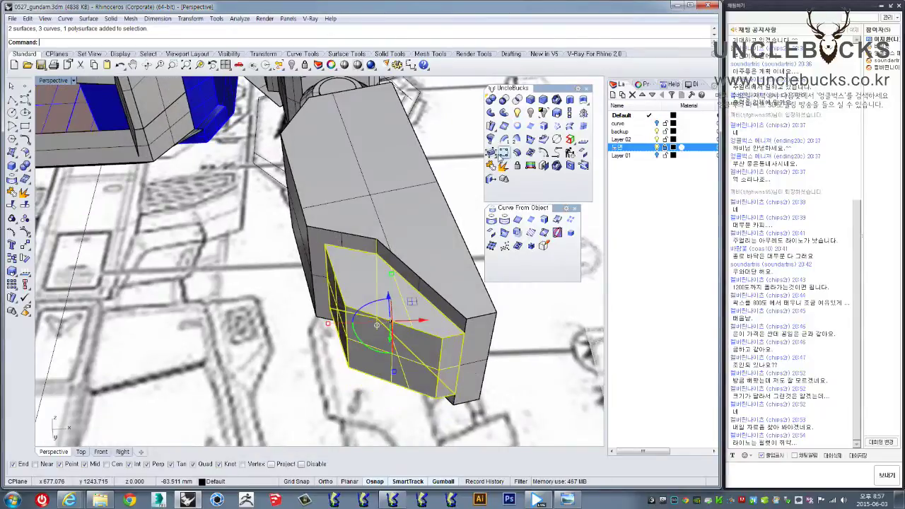
{"action": "scroll", "coordinate": [318, 262], "scroll_direction": "down", "scroll_amount": 3}
{"action": "right_click_drag", "start_coordinate": [319, 261], "coordinate": [367, 261]}
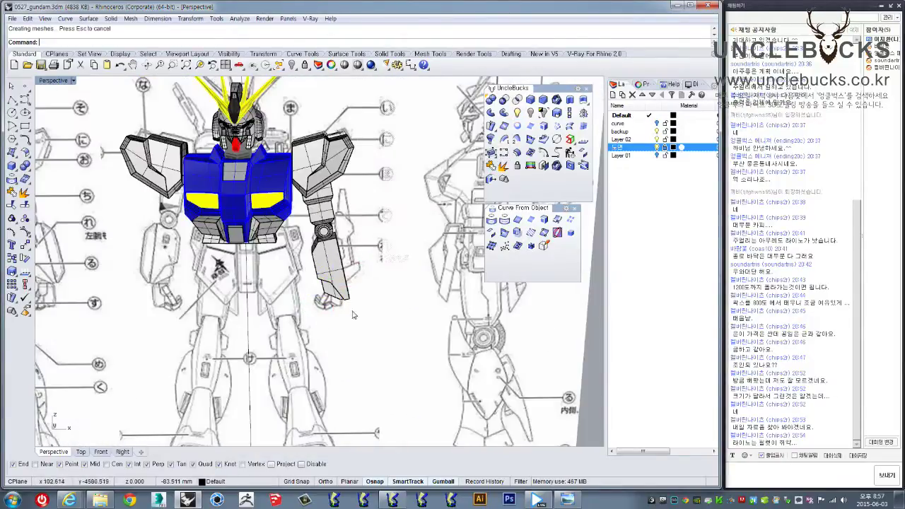
{"action": "scroll", "coordinate": [318, 261], "scroll_direction": "up", "scroll_amount": 2}
{"action": "left_click_drag", "start_coordinate": [305, 241], "coordinate": [417, 389]}
{"action": "scroll", "coordinate": [304, 296], "scroll_direction": "up", "scroll_amount": 1}
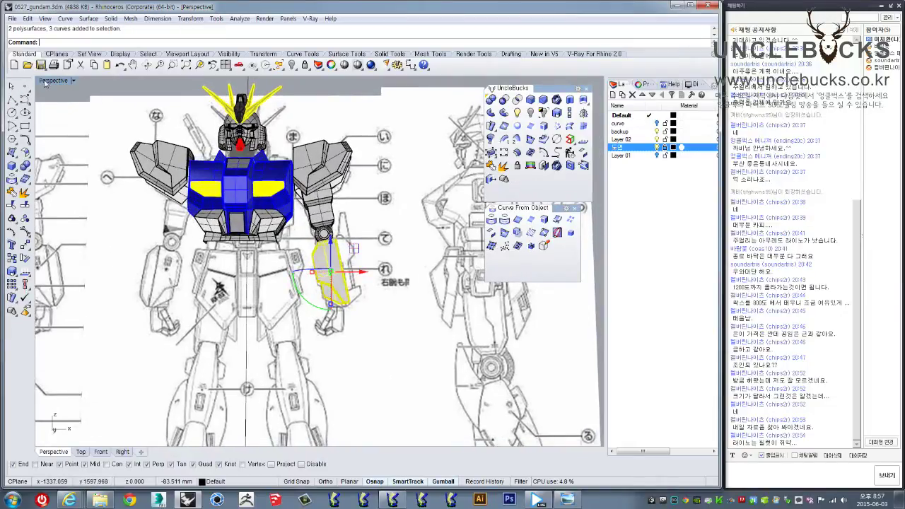
- Maximize the Front viewport
{"action": "double_click", "coordinate": [44, 81]}
{"action": "double_click", "coordinate": [45, 267]}
{"action": "scroll", "coordinate": [299, 236], "scroll_direction": "down", "scroll_amount": 3}
{"action": "scroll", "coordinate": [299, 236], "scroll_direction": "down", "scroll_amount": 3}
- Mirror the selected forearm across the vertical centre line in Front view
{"action": "left_click", "coordinate": [584, 113]}
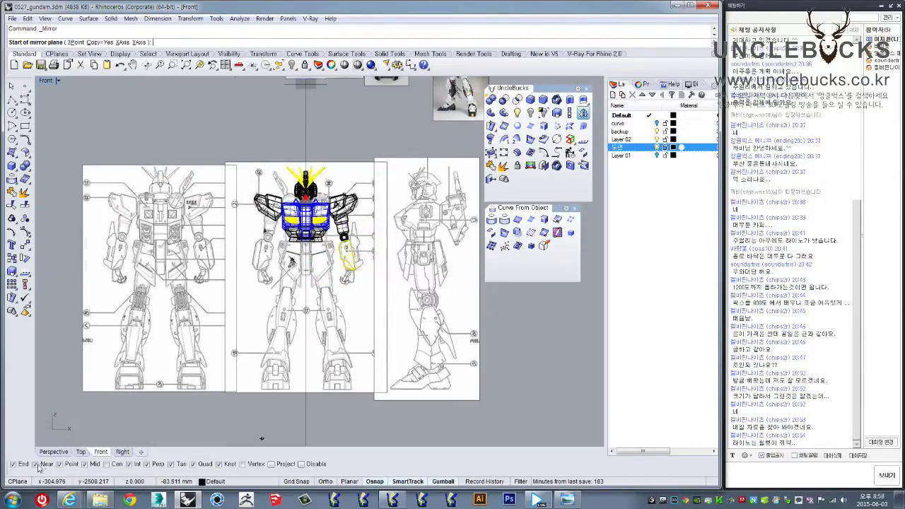
{"action": "left_click", "coordinate": [306, 136]}
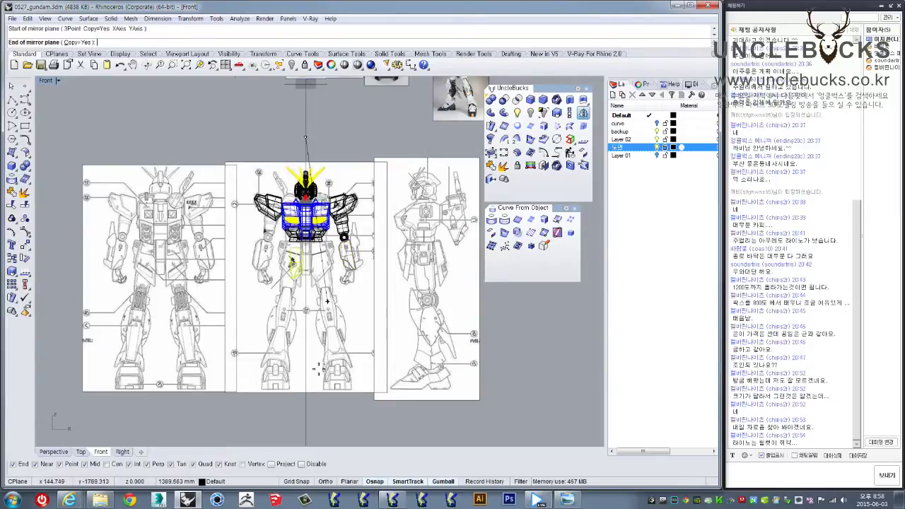
{"action": "left_click", "coordinate": [309, 418]}
{"action": "scroll", "coordinate": [338, 233], "scroll_direction": "up", "scroll_amount": 3}
- Mirror the other arm's selected objects across the same centre line
{"action": "left_click_drag", "start_coordinate": [320, 390], "coordinate": [422, 163]}
{"action": "scroll", "coordinate": [311, 147], "scroll_direction": "down", "scroll_amount": 3}
{"action": "key", "text": "Return"}
{"action": "left_click", "coordinate": [307, 129]}
{"action": "scroll", "coordinate": [307, 129], "scroll_direction": "down", "scroll_amount": 3}
{"action": "left_click", "coordinate": [308, 290]}
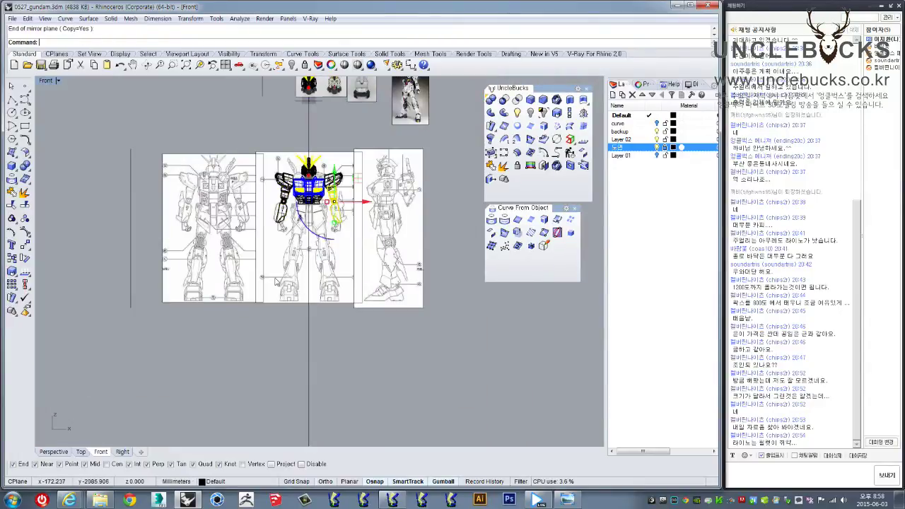
- Maximize the Perspective view again and clear the selection
{"action": "double_click", "coordinate": [45, 80]}
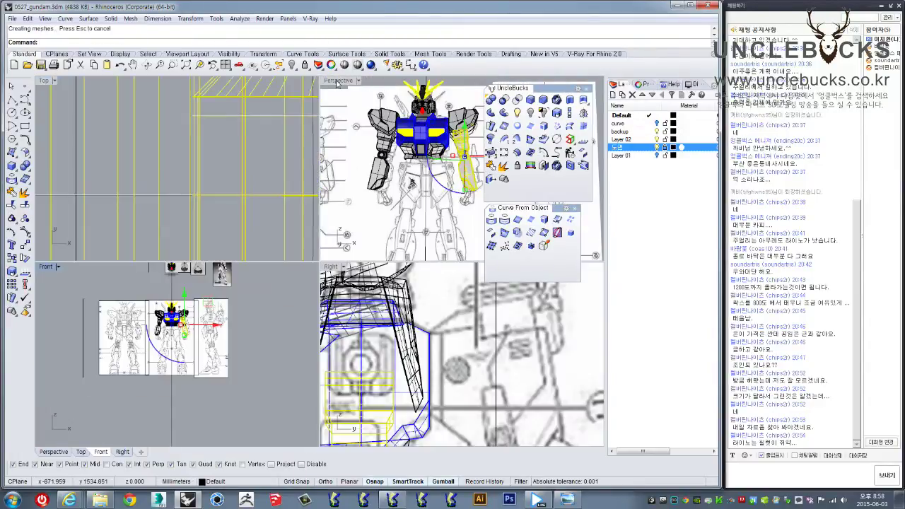
{"action": "double_click", "coordinate": [338, 81]}
{"action": "key", "text": "Escape"}
{"action": "scroll", "coordinate": [360, 237], "scroll_direction": "up", "scroll_amount": 2}
{"action": "scroll", "coordinate": [359, 237], "scroll_direction": "up", "scroll_amount": 2}
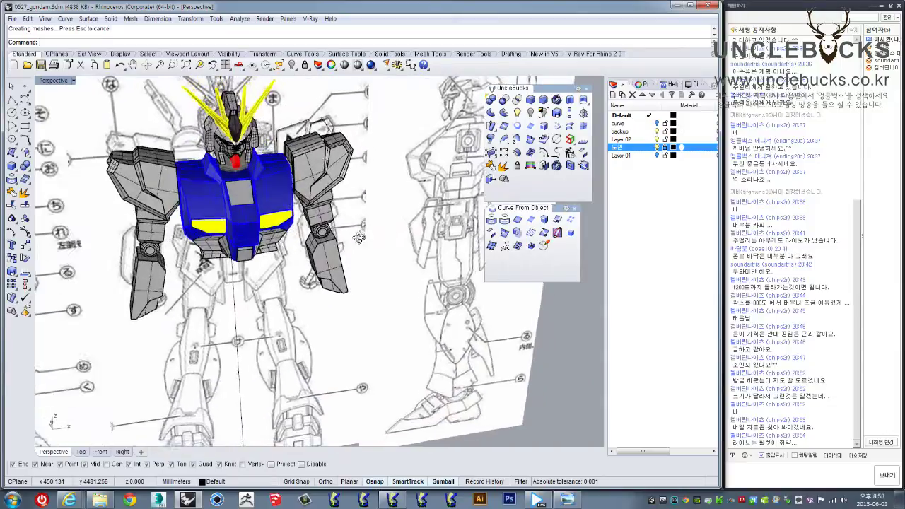
{"action": "scroll", "coordinate": [360, 237], "scroll_direction": "down", "scroll_amount": 3}
{"action": "right_click_drag", "start_coordinate": [359, 237], "coordinate": [359, 306]}
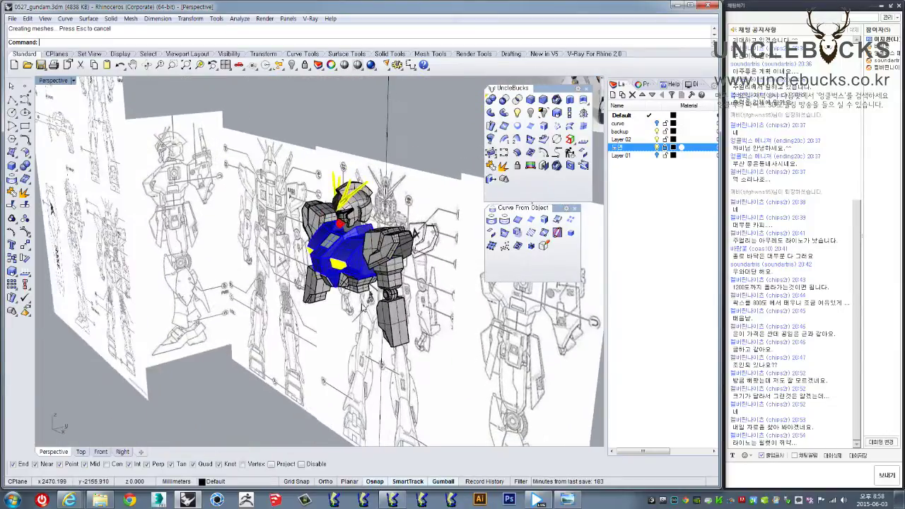
{"action": "scroll", "coordinate": [359, 308], "scroll_direction": "up", "scroll_amount": 3}
{"action": "scroll", "coordinate": [354, 297], "scroll_direction": "up", "scroll_amount": 2}
{"action": "scroll", "coordinate": [332, 283], "scroll_direction": "up", "scroll_amount": 2}
{"action": "left_click", "coordinate": [318, 269]}
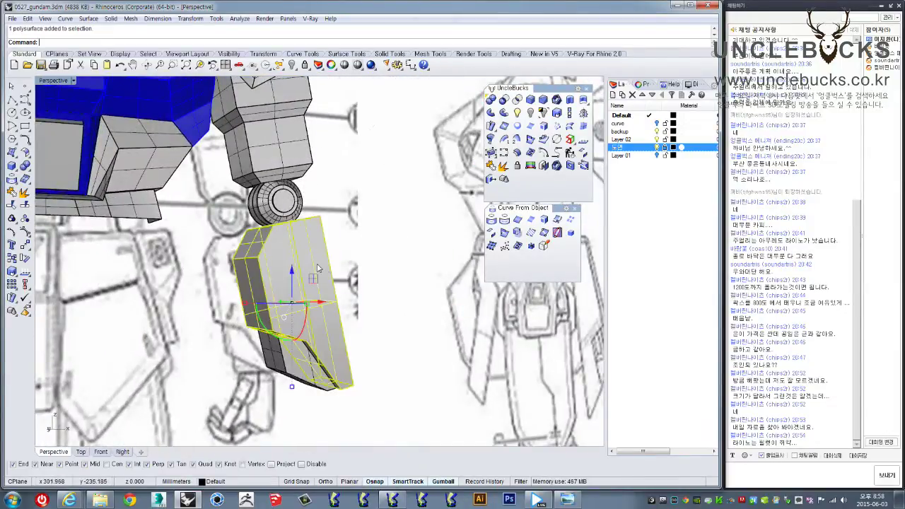
- Chamfer one forearm block edge by 10 mm with ChamferEdge
{"action": "left_click", "coordinate": [545, 102]}
{"action": "mouse_move", "coordinate": [319, 233]}
{"action": "right_mouse_down"}
{"action": "mouse_move", "coordinate": [319, 257]}
{"action": "mouse_move", "coordinate": [372, 247]}
{"action": "mouse_move", "coordinate": [396, 278]}
{"action": "mouse_move", "coordinate": [420, 204]}
{"action": "mouse_move", "coordinate": [434, 206]}
{"action": "mouse_move", "coordinate": [396, 226]}
{"action": "right_mouse_up"}
{"action": "left_click", "coordinate": [327, 247]}
{"action": "scroll", "coordinate": [327, 247], "scroll_direction": "up", "scroll_amount": 3}
{"action": "key", "text": "Return"}
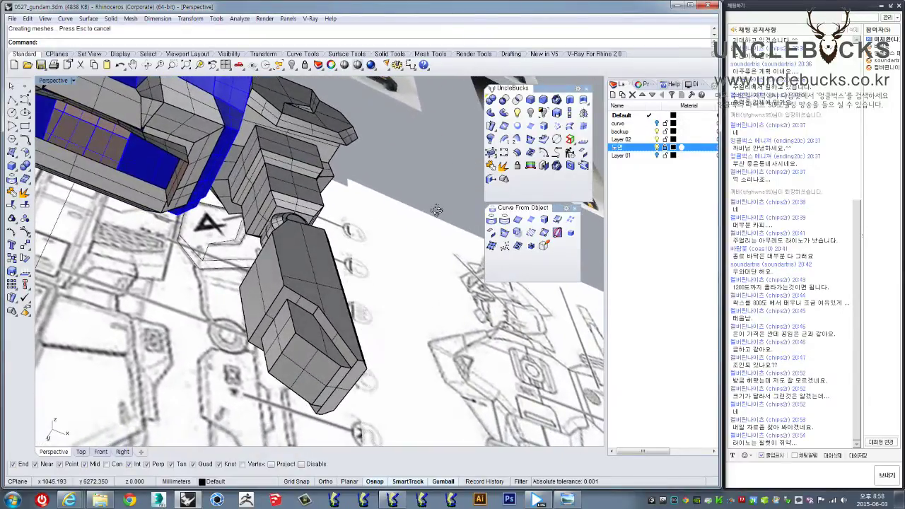
- Chamfer the forearm block's remaining edges by 10 mm
{"action": "scroll", "coordinate": [278, 250], "scroll_direction": "up", "scroll_amount": 3}
{"action": "key", "text": "Return"}
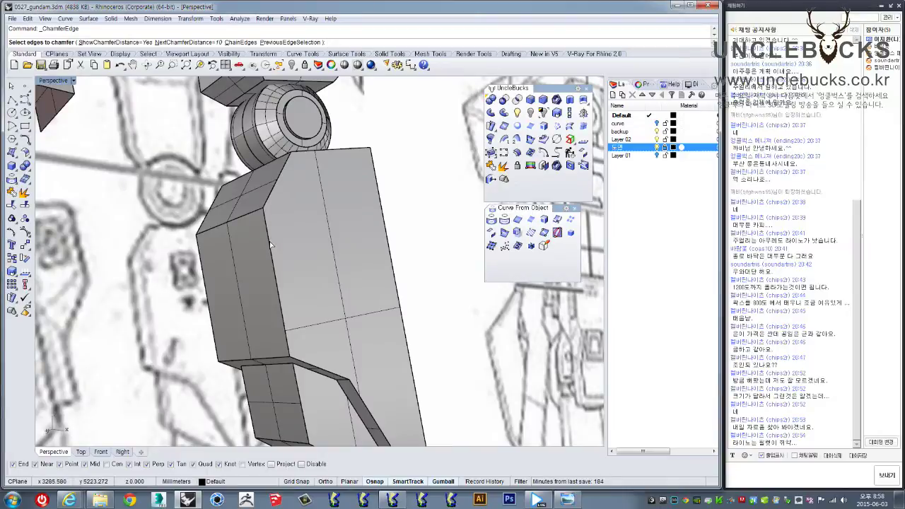
{"action": "left_click", "coordinate": [269, 248]}
{"action": "right_click_drag", "start_coordinate": [278, 192], "coordinate": [150, 203]}
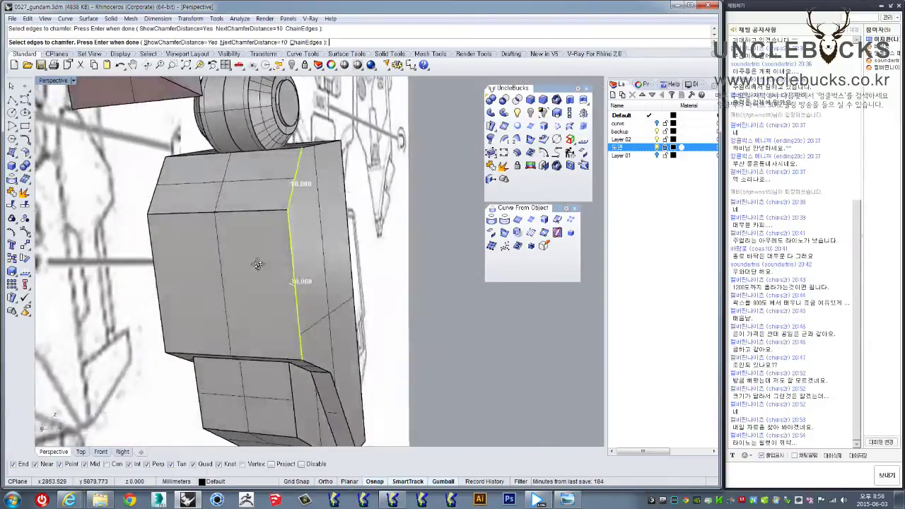
{"action": "key", "text": "Return"}
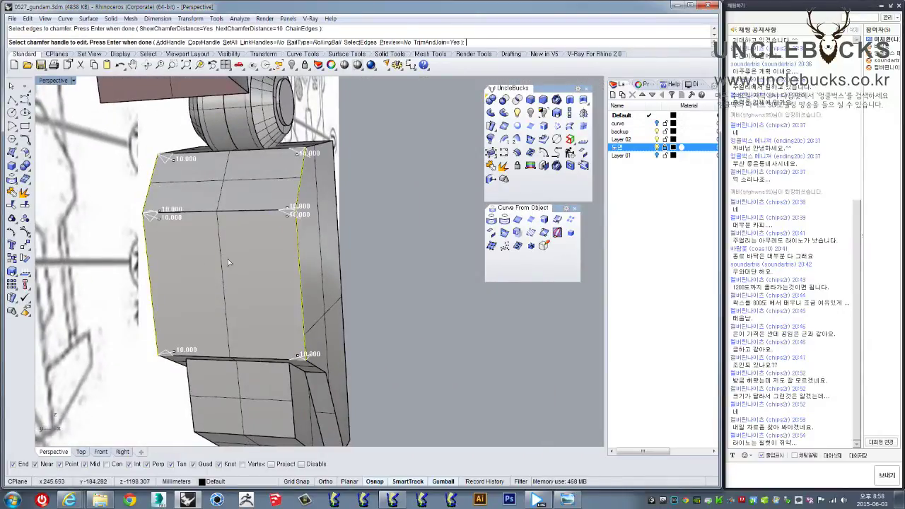
- Orbit to inspect the chamfered forearm and arm joint, then select the upper-arm block
{"action": "right_click_drag", "start_coordinate": [393, 247], "coordinate": [272, 216]}
{"action": "scroll", "coordinate": [272, 216], "scroll_direction": "up", "scroll_amount": 3}
{"action": "scroll", "coordinate": [272, 216], "scroll_direction": "down", "scroll_amount": 2}
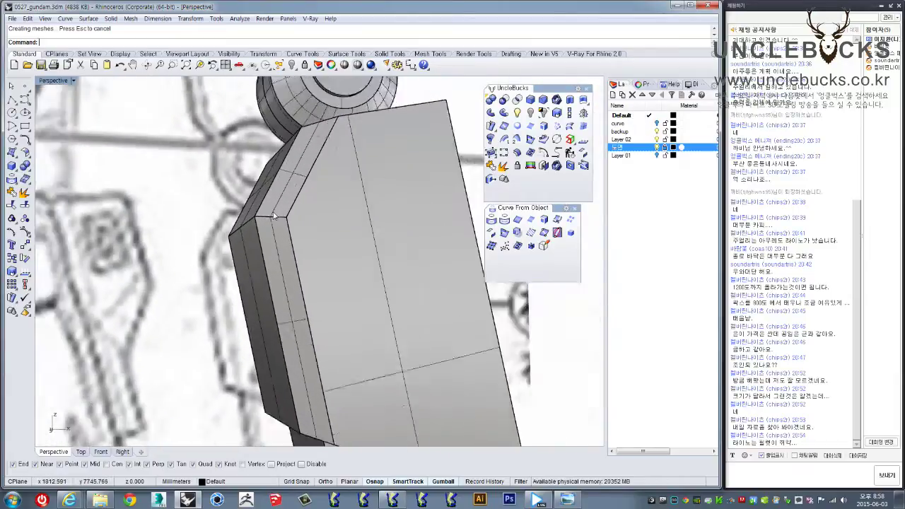
{"action": "scroll", "coordinate": [272, 233], "scroll_direction": "down", "scroll_amount": 2}
{"action": "scroll", "coordinate": [270, 262], "scroll_direction": "down", "scroll_amount": 2}
{"action": "scroll", "coordinate": [268, 291], "scroll_direction": "down", "scroll_amount": 1}
{"action": "scroll", "coordinate": [268, 290], "scroll_direction": "up", "scroll_amount": 2}
{"action": "right_click_drag", "start_coordinate": [268, 290], "coordinate": [259, 225]}
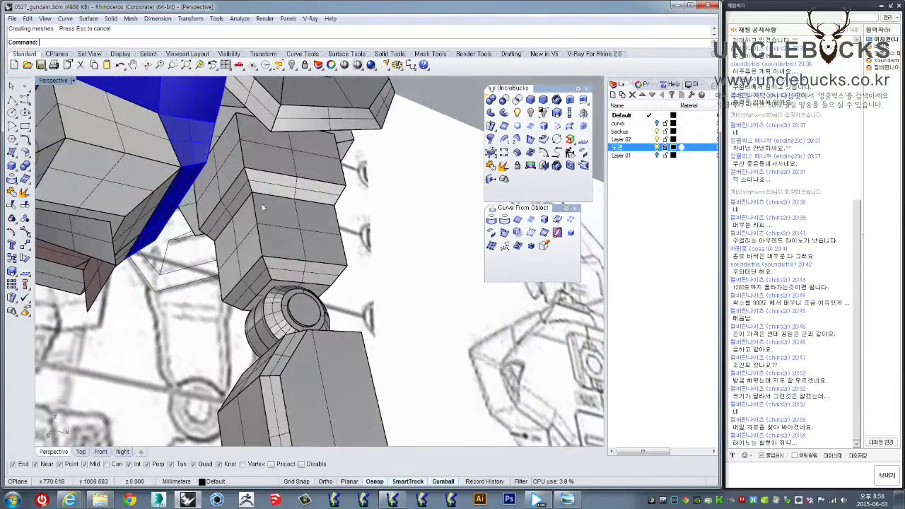
{"action": "scroll", "coordinate": [247, 154], "scroll_direction": "up", "scroll_amount": 2}
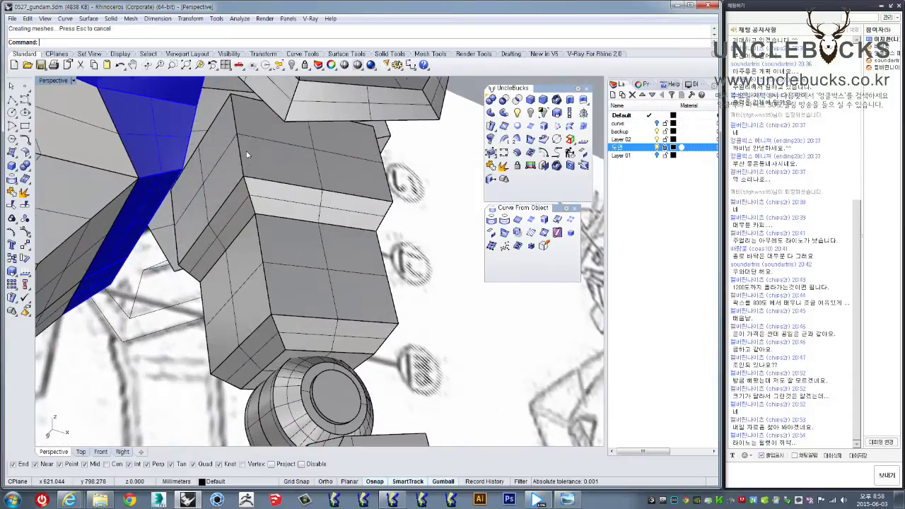
{"action": "left_click", "coordinate": [292, 152]}
{"action": "scroll", "coordinate": [292, 151], "scroll_direction": "down", "scroll_amount": 3}
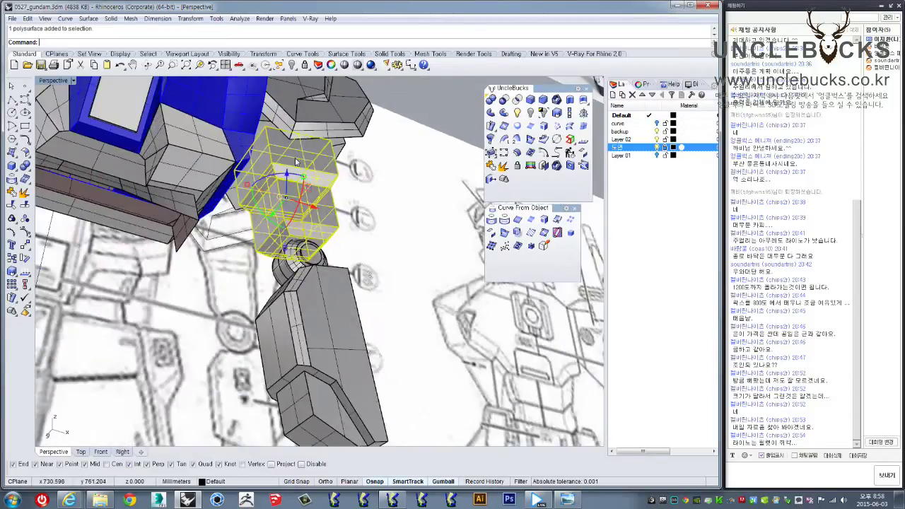
- Drag a copy of the upper-arm block out beside the model
{"action": "scroll", "coordinate": [300, 220], "scroll_direction": "up", "scroll_amount": 2}
{"action": "left_click_drag", "start_coordinate": [300, 221], "coordinate": [474, 233]}
{"action": "mouse_move", "coordinate": [474, 233]}
{"action": "right_mouse_down", "text": "shift"}
{"action": "mouse_move", "coordinate": [276, 244]}
{"action": "mouse_move", "coordinate": [239, 334]}
{"action": "right_mouse_up", "text": "shift"}
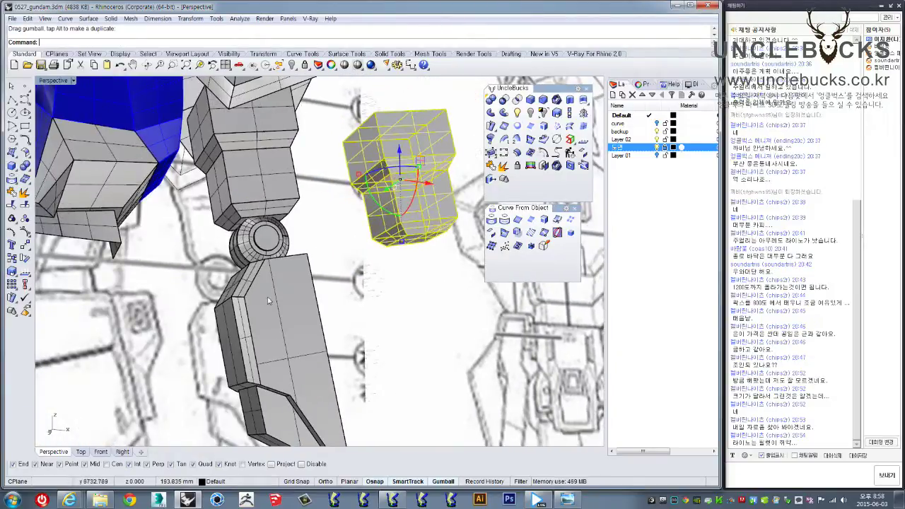
{"action": "scroll", "coordinate": [375, 166], "scroll_direction": "up", "scroll_amount": 3}
{"action": "right_click_drag", "start_coordinate": [382, 261], "coordinate": [431, 268]}
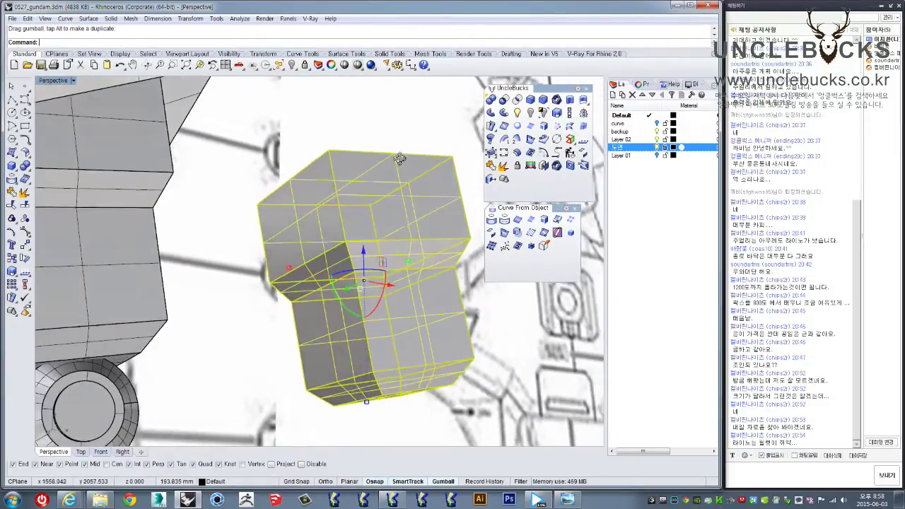
- Try an edge chamfer on the copied block, then undo it
{"action": "left_click", "coordinate": [543, 100]}
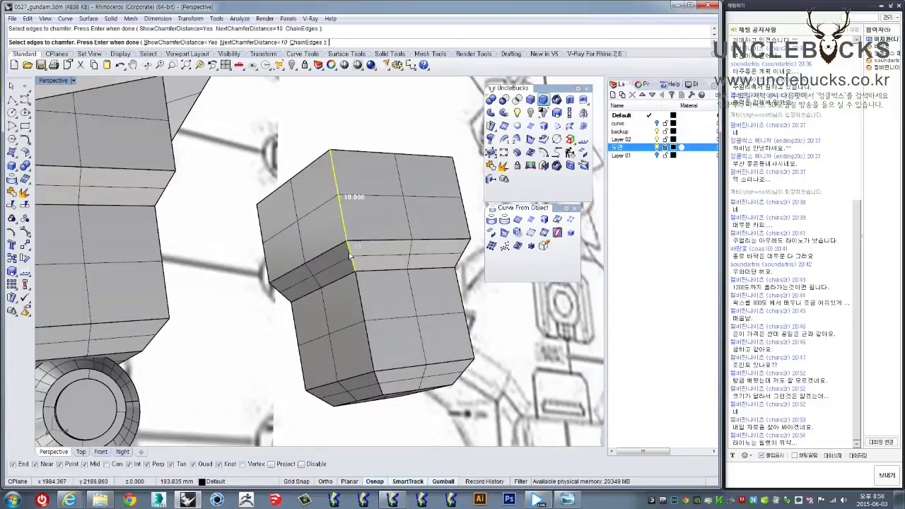
{"action": "key", "text": "Return"}
{"action": "key", "text": "Return"}
{"action": "right_click_drag", "start_coordinate": [380, 314], "coordinate": [340, 272]}
{"action": "scroll", "coordinate": [338, 269], "scroll_direction": "up", "scroll_amount": 3}
{"action": "scroll", "coordinate": [338, 268], "scroll_direction": "up", "scroll_amount": 2}
{"action": "scroll", "coordinate": [347, 258], "scroll_direction": "down", "scroll_amount": 4}
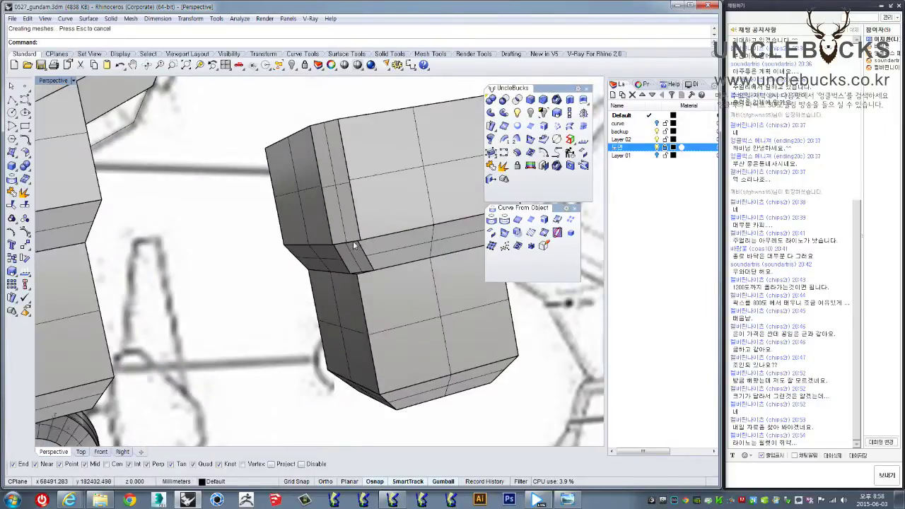
{"action": "key", "text": "ctrl+z"}
- Orbit and zoom around the shoulder joint to view the whole Gundam again
{"action": "scroll", "coordinate": [354, 247], "scroll_direction": "down", "scroll_amount": 2}
{"action": "scroll", "coordinate": [354, 249], "scroll_direction": "down", "scroll_amount": 2}
{"action": "mouse_move", "coordinate": [355, 249]}
{"action": "right_mouse_down"}
{"action": "mouse_move", "coordinate": [272, 300]}
{"action": "mouse_move", "coordinate": [298, 290]}
{"action": "mouse_move", "coordinate": [318, 280]}
{"action": "mouse_move", "coordinate": [228, 299]}
{"action": "right_mouse_up"}
{"action": "scroll", "coordinate": [273, 300], "scroll_direction": "up", "scroll_amount": 4}
{"action": "scroll", "coordinate": [273, 300], "scroll_direction": "down", "scroll_amount": 2}
{"action": "scroll", "coordinate": [298, 290], "scroll_direction": "up", "scroll_amount": 3}
{"action": "scroll", "coordinate": [298, 290], "scroll_direction": "down", "scroll_amount": 3}
{"action": "scroll", "coordinate": [292, 285], "scroll_direction": "down", "scroll_amount": 3}
{"action": "scroll", "coordinate": [228, 299], "scroll_direction": "up", "scroll_amount": 1}
{"action": "scroll", "coordinate": [227, 299], "scroll_direction": "up", "scroll_amount": 2}
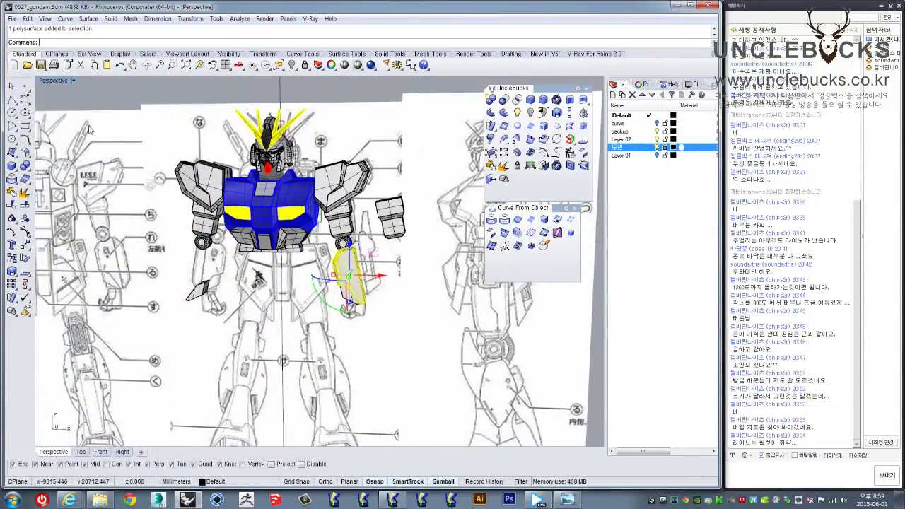
{"action": "double_click", "coordinate": [47, 82]}
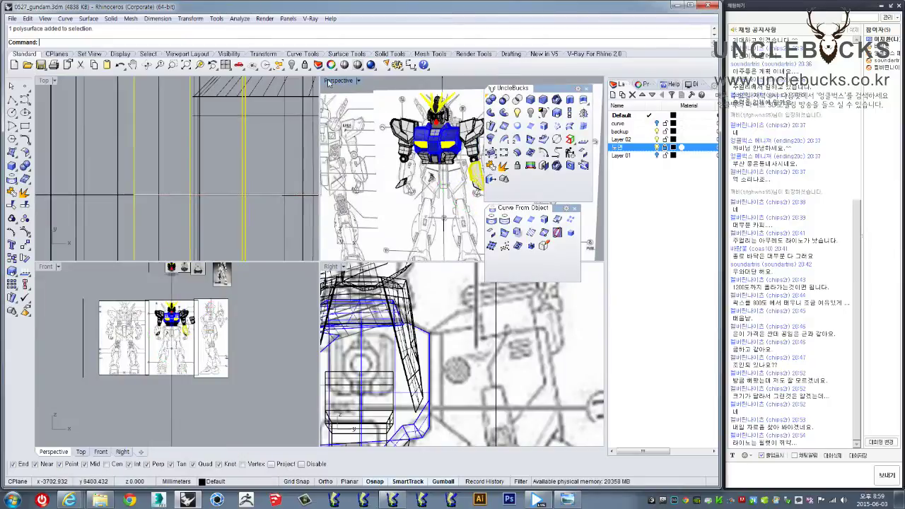
{"action": "double_click", "coordinate": [328, 83]}
{"action": "scroll", "coordinate": [342, 290], "scroll_direction": "up", "scroll_amount": 2}
{"action": "scroll", "coordinate": [342, 290], "scroll_direction": "up", "scroll_amount": 3}
{"action": "scroll", "coordinate": [342, 289], "scroll_direction": "up", "scroll_amount": 2}
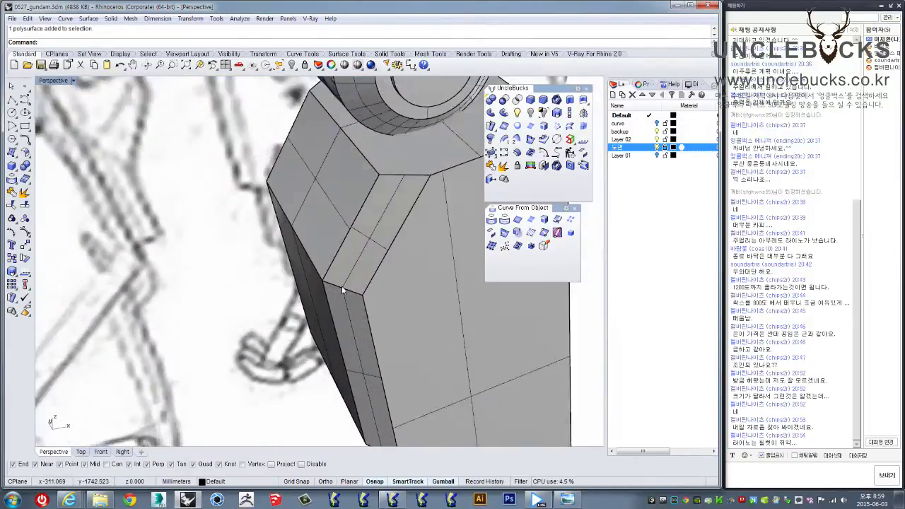
{"action": "scroll", "coordinate": [342, 291], "scroll_direction": "up", "scroll_amount": 2}
{"action": "scroll", "coordinate": [342, 291], "scroll_direction": "up", "scroll_amount": 1}
{"action": "scroll", "coordinate": [337, 299], "scroll_direction": "up", "scroll_amount": 2}
{"action": "scroll", "coordinate": [335, 301], "scroll_direction": "up", "scroll_amount": 1}
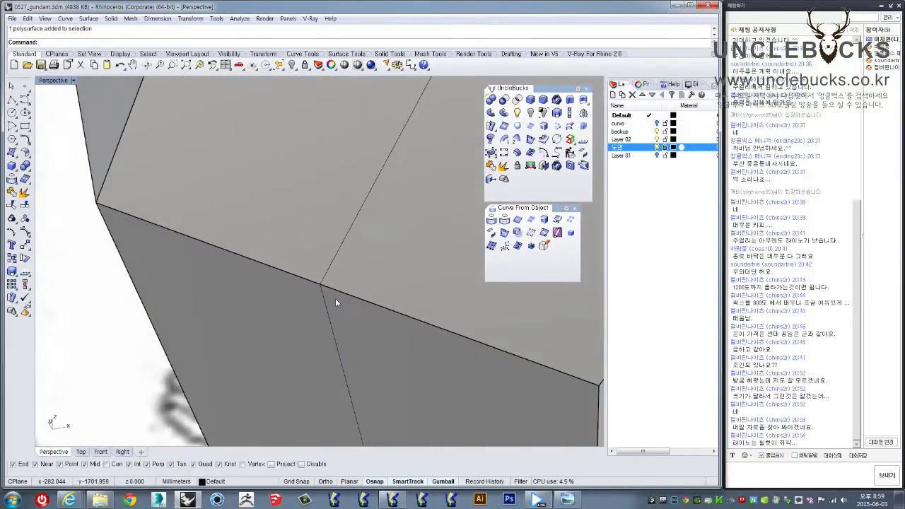
{"action": "scroll", "coordinate": [336, 299], "scroll_direction": "down", "scroll_amount": 5}
{"action": "scroll", "coordinate": [335, 299], "scroll_direction": "down", "scroll_amount": 3}
{"action": "right_click_drag", "start_coordinate": [410, 237], "coordinate": [352, 248], "text": "shift"}
{"action": "left_click", "coordinate": [386, 212]}
{"action": "key", "text": "ctrl+shift+e"}
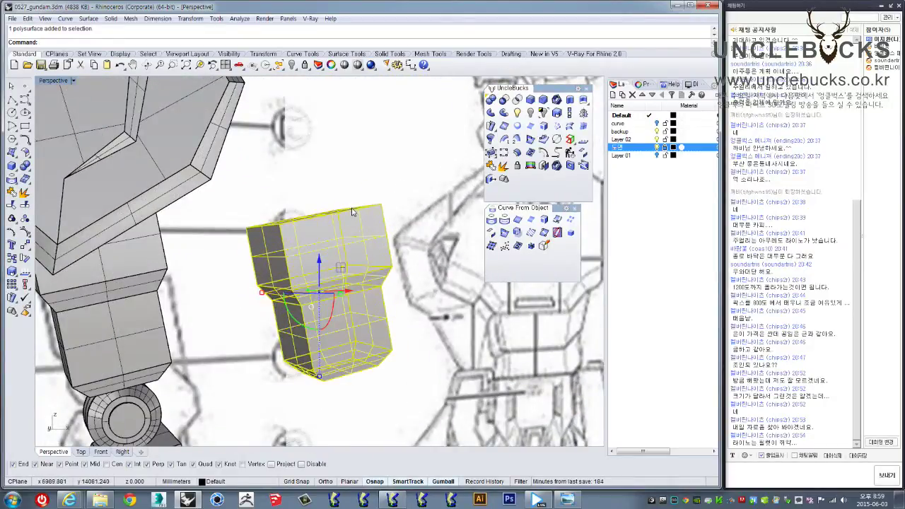
{"action": "mouse_move", "coordinate": [342, 218]}
{"action": "right_mouse_down"}
{"action": "mouse_move", "coordinate": [331, 295]}
{"action": "mouse_move", "coordinate": [315, 283]}
{"action": "mouse_move", "coordinate": [315, 262]}
{"action": "mouse_move", "coordinate": [302, 284]}
{"action": "mouse_move", "coordinate": [292, 270]}
{"action": "mouse_move", "coordinate": [308, 178]}
{"action": "right_mouse_up"}
{"action": "scroll", "coordinate": [311, 260], "scroll_direction": "down", "scroll_amount": 3}
{"action": "scroll", "coordinate": [300, 286], "scroll_direction": "up", "scroll_amount": 4}
{"action": "left_click", "coordinate": [301, 287]}
{"action": "scroll", "coordinate": [299, 283], "scroll_direction": "down", "scroll_amount": 3}
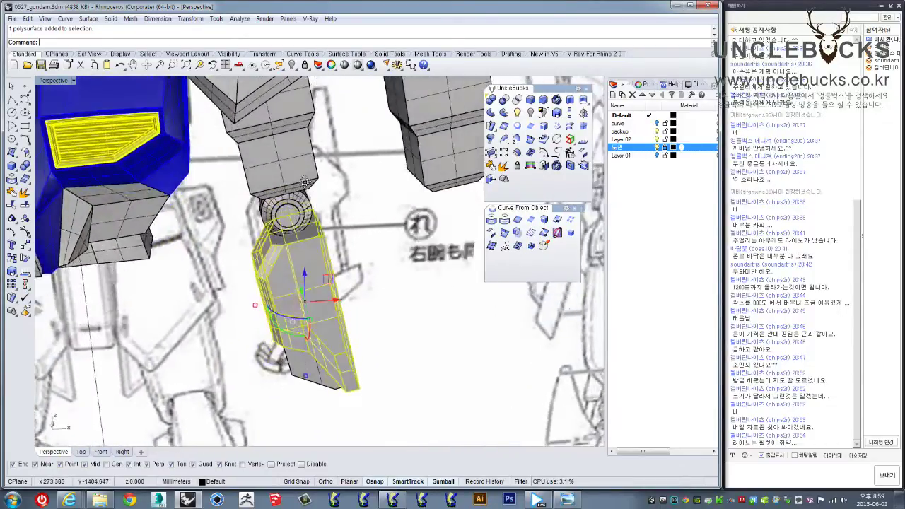
{"action": "scroll", "coordinate": [297, 191], "scroll_direction": "up", "scroll_amount": 2}
{"action": "scroll", "coordinate": [273, 207], "scroll_direction": "up", "scroll_amount": 2}
{"action": "scroll", "coordinate": [272, 207], "scroll_direction": "down", "scroll_amount": 2}
{"action": "mouse_move", "coordinate": [274, 198]}
{"action": "right_mouse_down"}
{"action": "mouse_move", "coordinate": [323, 188]}
{"action": "mouse_move", "coordinate": [321, 178]}
{"action": "mouse_move", "coordinate": [281, 210]}
{"action": "mouse_move", "coordinate": [318, 216]}
{"action": "mouse_move", "coordinate": [390, 177]}
{"action": "mouse_move", "coordinate": [343, 221]}
{"action": "mouse_move", "coordinate": [359, 210]}
{"action": "right_mouse_up"}
{"action": "scroll", "coordinate": [304, 190], "scroll_direction": "up", "scroll_amount": 2}
{"action": "left_click", "coordinate": [287, 212]}
{"action": "scroll", "coordinate": [317, 216], "scroll_direction": "up", "scroll_amount": 2}
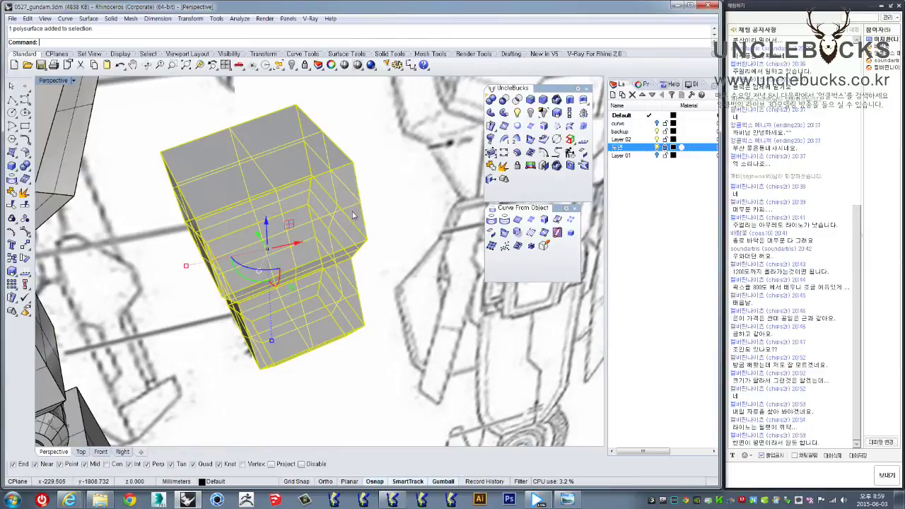
{"action": "scroll", "coordinate": [354, 214], "scroll_direction": "down", "scroll_amount": 3}
{"action": "right_click_drag", "start_coordinate": [353, 214], "coordinate": [239, 296]}
{"action": "scroll", "coordinate": [239, 296], "scroll_direction": "up", "scroll_amount": 3}
{"action": "scroll", "coordinate": [269, 261], "scroll_direction": "up", "scroll_amount": 1}
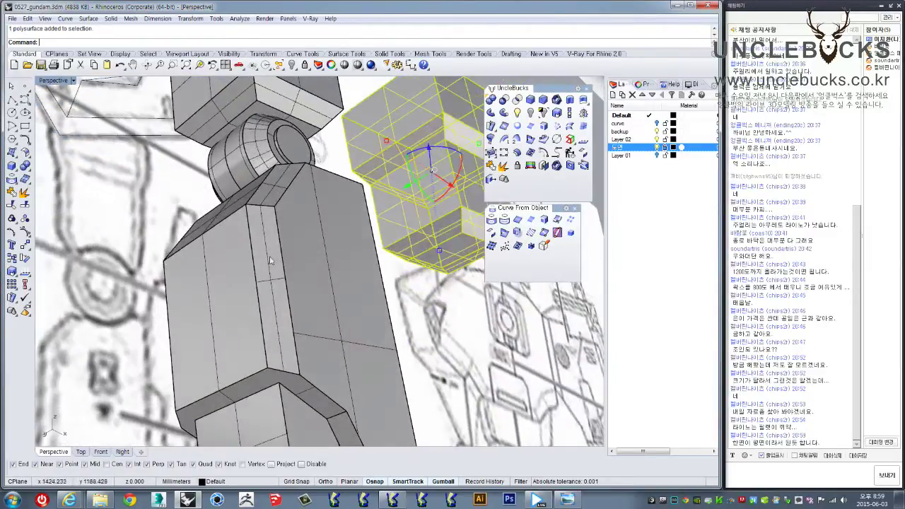
{"action": "scroll", "coordinate": [259, 258], "scroll_direction": "down", "scroll_amount": 2}
{"action": "right_click_drag", "start_coordinate": [259, 258], "coordinate": [289, 258]}
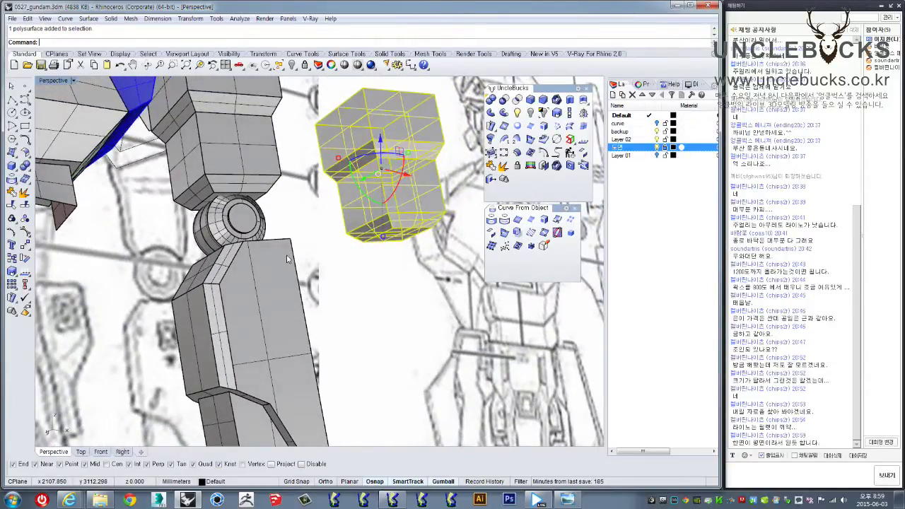
{"action": "scroll", "coordinate": [287, 259], "scroll_direction": "down", "scroll_amount": 3}
{"action": "scroll", "coordinate": [293, 256], "scroll_direction": "down", "scroll_amount": 2}
{"action": "scroll", "coordinate": [301, 253], "scroll_direction": "down", "scroll_amount": 2}
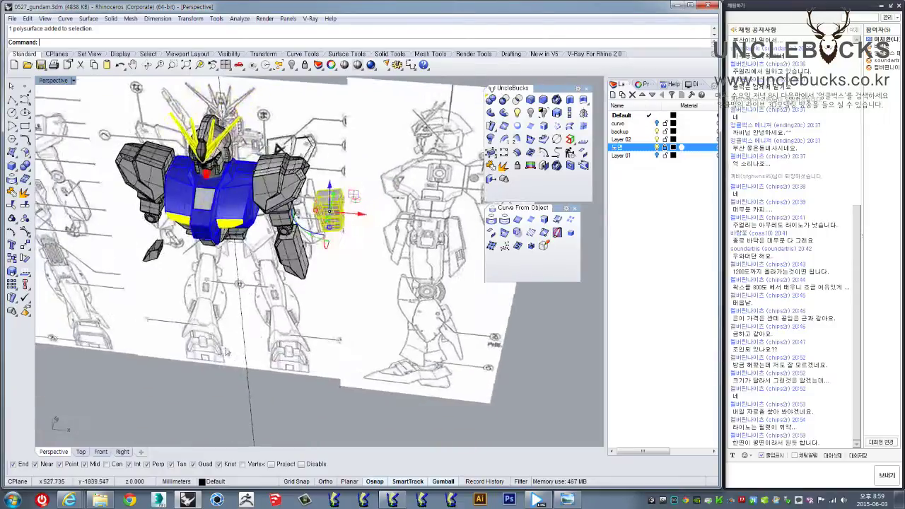
{"action": "scroll", "coordinate": [307, 251], "scroll_direction": "down", "scroll_amount": 2}
{"action": "right_click_drag", "start_coordinate": [311, 249], "coordinate": [449, 189]}
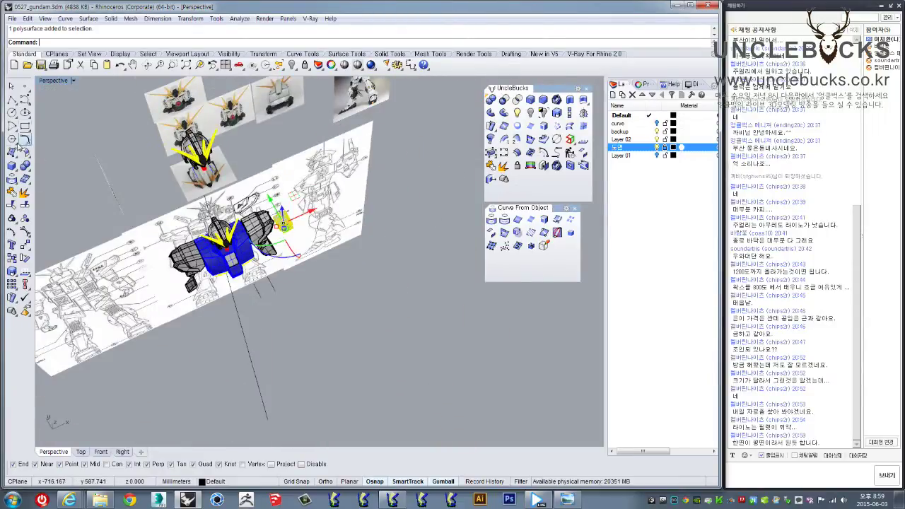
- Create a tall box beside the model and drag its gumball to shorten it into a small block
{"action": "mouse_move", "coordinate": [329, 365]}
{"action": "right_mouse_down"}
{"action": "mouse_move", "coordinate": [316, 333]}
{"action": "mouse_move", "coordinate": [425, 266]}
{"action": "mouse_move", "coordinate": [349, 360]}
{"action": "right_mouse_up"}
{"action": "left_click", "coordinate": [362, 321]}
{"action": "left_click", "coordinate": [349, 356]}
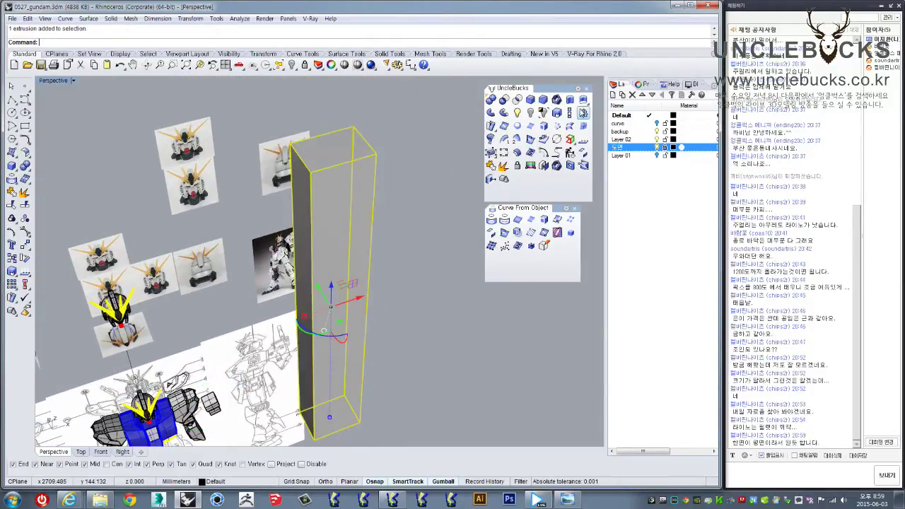
{"action": "mouse_move", "coordinate": [422, 232]}
{"action": "right_mouse_down"}
{"action": "mouse_move", "coordinate": [414, 238]}
{"action": "mouse_move", "coordinate": [424, 181]}
{"action": "mouse_move", "coordinate": [366, 278]}
{"action": "mouse_move", "coordinate": [382, 237]}
{"action": "mouse_move", "coordinate": [364, 297]}
{"action": "right_mouse_up"}
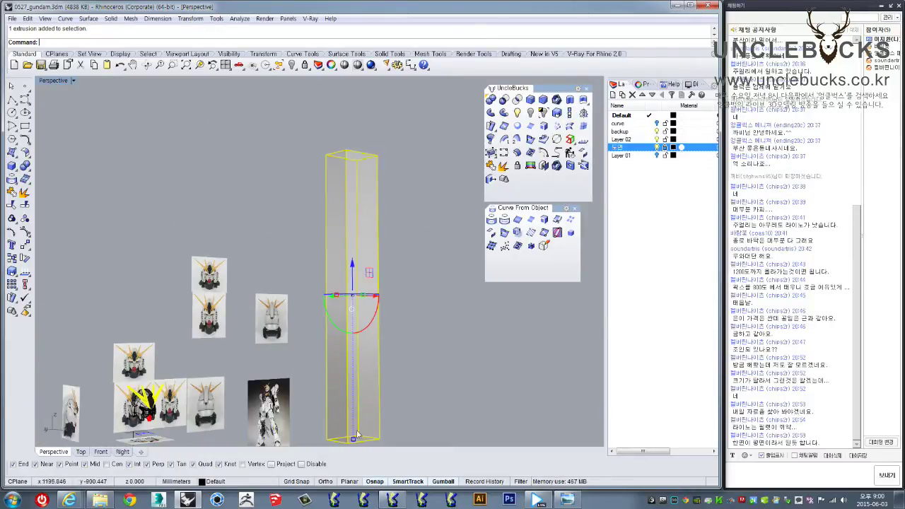
{"action": "left_click_drag", "start_coordinate": [355, 446], "coordinate": [353, 336]}
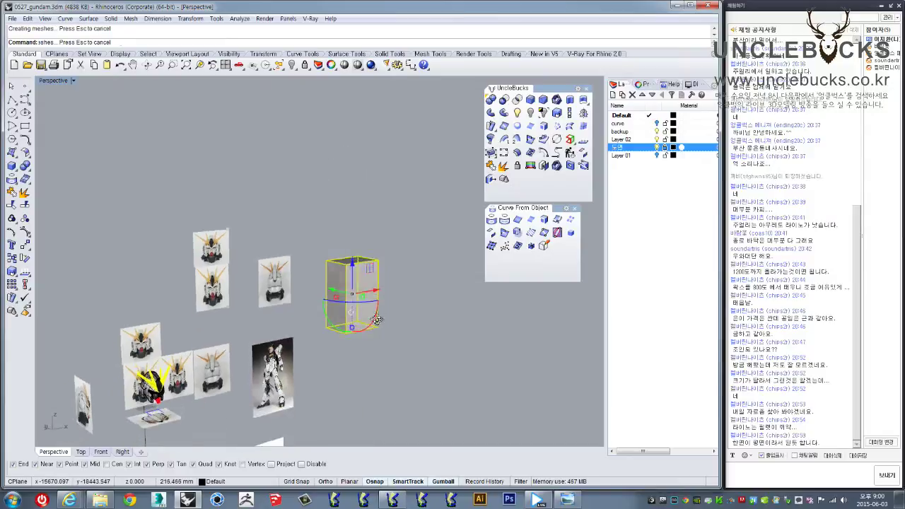
{"action": "right_click_drag", "start_coordinate": [353, 336], "coordinate": [357, 290]}
{"action": "scroll", "coordinate": [358, 290], "scroll_direction": "up", "scroll_amount": 4}
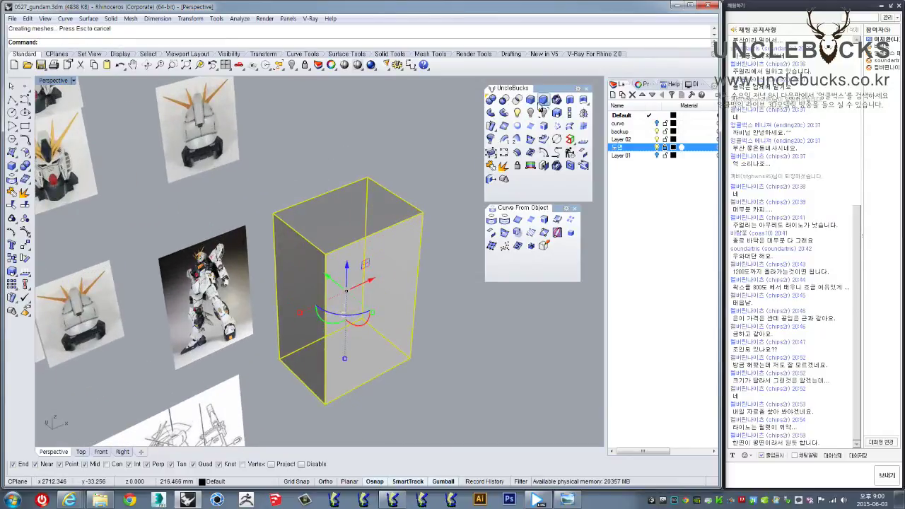
- Try a ChamferEdge on selected box edges, then undo the result
{"action": "left_click", "coordinate": [543, 100]}
{"action": "right_click_drag", "start_coordinate": [396, 234], "coordinate": [344, 249]}
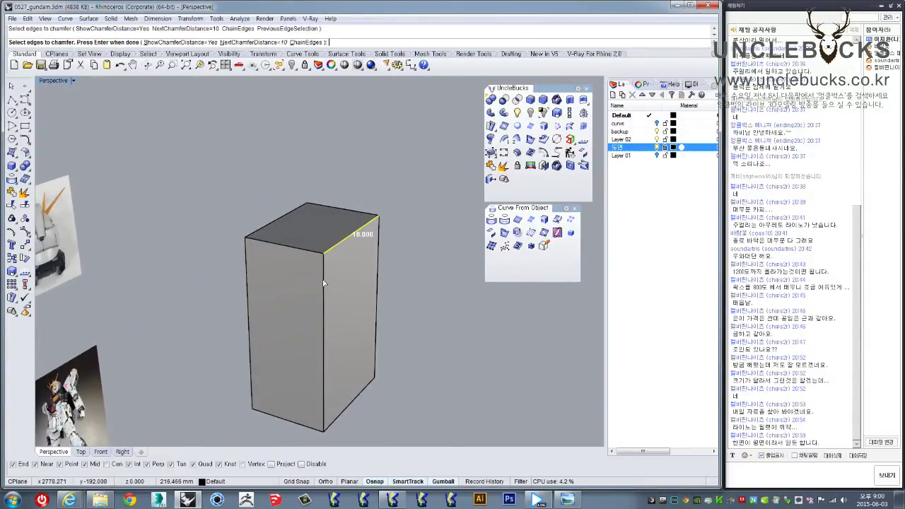
{"action": "key", "text": "Return"}
{"action": "key", "text": "Return"}
{"action": "scroll", "coordinate": [362, 333], "scroll_direction": "up", "scroll_amount": 2}
{"action": "scroll", "coordinate": [324, 239], "scroll_direction": "up", "scroll_amount": 2}
{"action": "mouse_move", "coordinate": [324, 239]}
{"action": "right_mouse_down"}
{"action": "mouse_move", "coordinate": [349, 255]}
{"action": "mouse_move", "coordinate": [347, 297]}
{"action": "mouse_move", "coordinate": [333, 218]}
{"action": "mouse_move", "coordinate": [265, 318]}
{"action": "mouse_move", "coordinate": [345, 311]}
{"action": "right_mouse_up"}
{"action": "key", "text": "ctrl+z"}
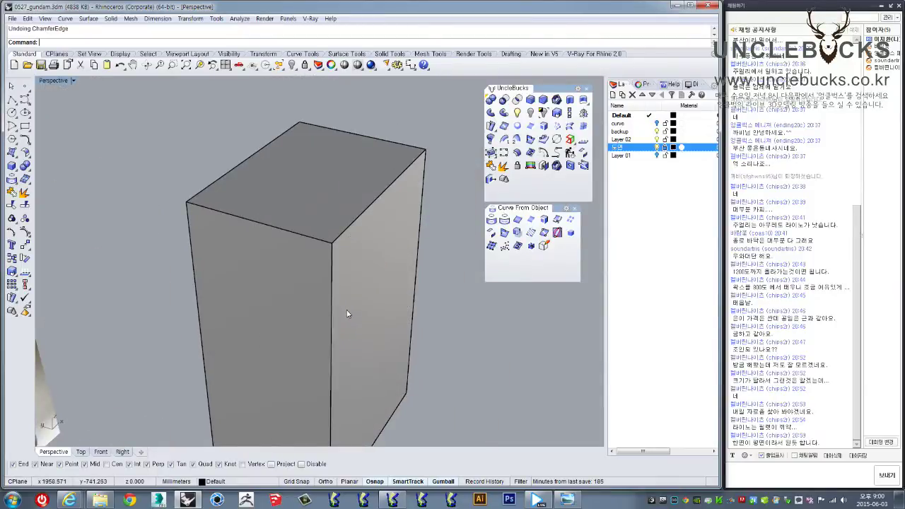
- Select all of the box's edges and apply a chamfer to them
{"action": "scroll", "coordinate": [347, 310], "scroll_direction": "down", "scroll_amount": 2}
{"action": "mouse_move", "coordinate": [346, 310]}
{"action": "right_mouse_down"}
{"action": "mouse_move", "coordinate": [323, 274]}
{"action": "mouse_move", "coordinate": [352, 235]}
{"action": "right_mouse_up"}
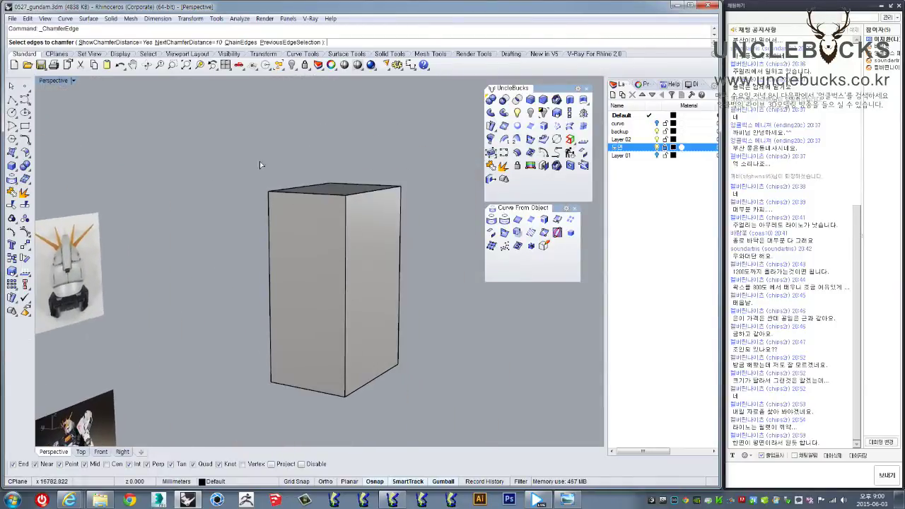
{"action": "left_click_drag", "start_coordinate": [437, 432], "coordinate": [438, 430]}
{"action": "key", "text": "Return"}
{"action": "key", "text": "Return"}
{"action": "scroll", "coordinate": [336, 224], "scroll_direction": "up", "scroll_amount": 3}
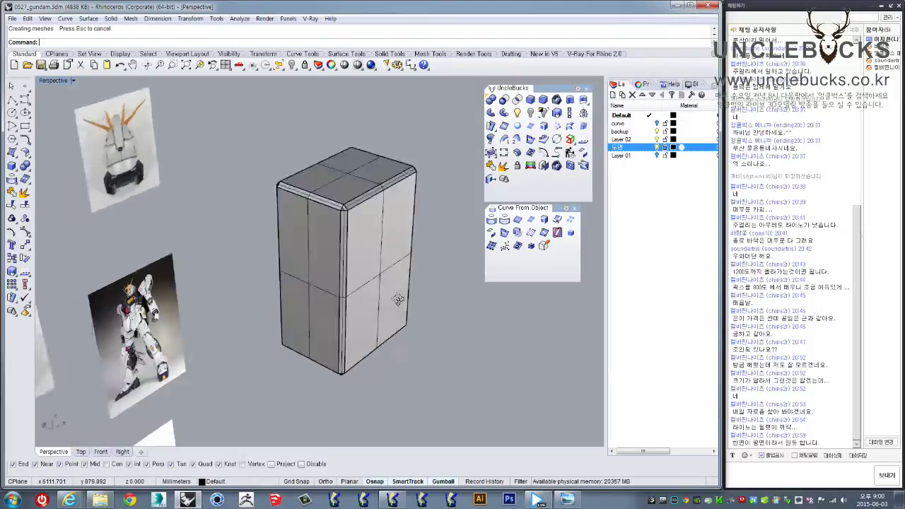
{"action": "scroll", "coordinate": [336, 224], "scroll_direction": "up", "scroll_amount": 3}
{"action": "scroll", "coordinate": [336, 225], "scroll_direction": "up", "scroll_amount": 2}
{"action": "mouse_move", "coordinate": [336, 224]}
{"action": "right_mouse_down"}
{"action": "mouse_move", "coordinate": [359, 184]}
{"action": "mouse_move", "coordinate": [347, 235]}
{"action": "right_mouse_up"}
{"action": "scroll", "coordinate": [358, 183], "scroll_direction": "down", "scroll_amount": 5}
{"action": "scroll", "coordinate": [347, 235], "scroll_direction": "up", "scroll_amount": 2}
{"action": "scroll", "coordinate": [347, 236], "scroll_direction": "up", "scroll_amount": 3}
{"action": "key", "text": "Return"}
- Chamfer the box's top edges, then undo that chamfer
{"action": "scroll", "coordinate": [366, 235], "scroll_direction": "up", "scroll_amount": 2}
{"action": "scroll", "coordinate": [406, 229], "scroll_direction": "down", "scroll_amount": 3}
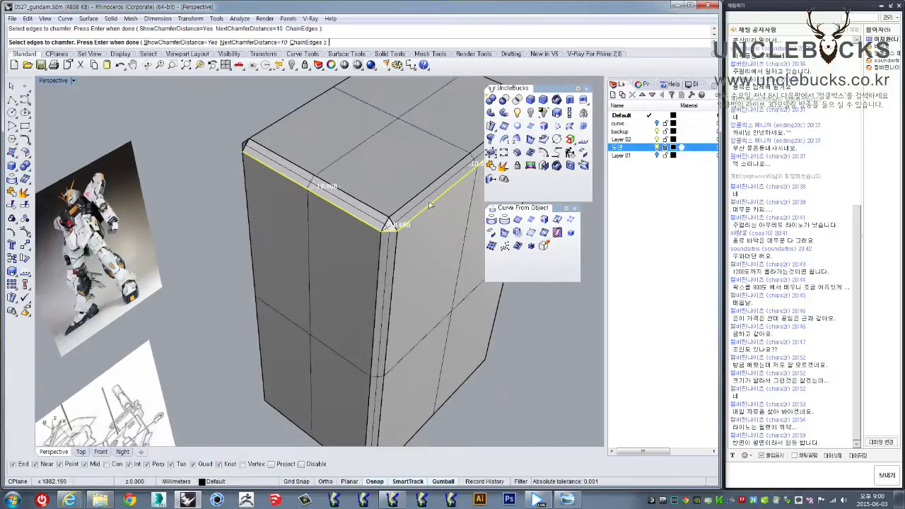
{"action": "right_click_drag", "start_coordinate": [406, 229], "coordinate": [311, 256]}
{"action": "scroll", "coordinate": [311, 256], "scroll_direction": "down", "scroll_amount": 2}
{"action": "key", "text": "Return"}
{"action": "scroll", "coordinate": [270, 294], "scroll_direction": "down", "scroll_amount": 3}
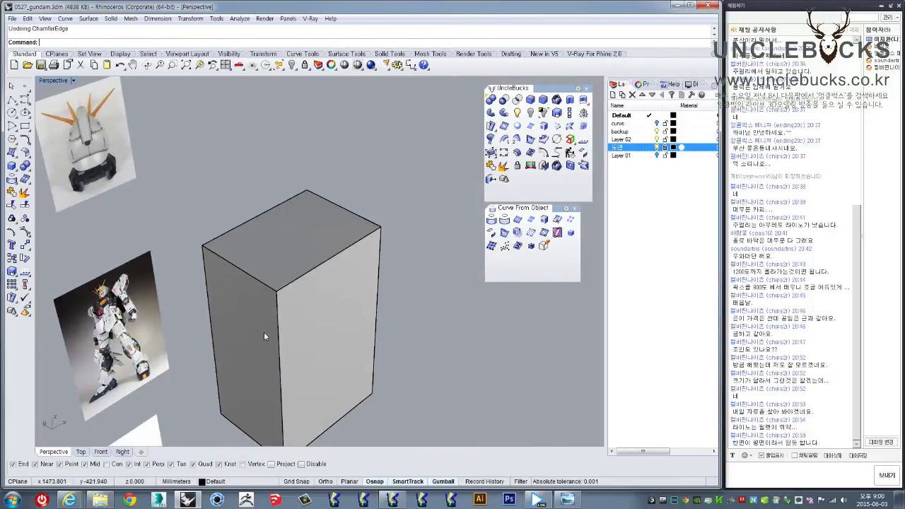
{"action": "key", "text": "ctrl+z"}
{"action": "scroll", "coordinate": [268, 342], "scroll_direction": "up", "scroll_amount": 2}
- Run ChamferEdge with distance 20 on all edges of the box
{"action": "left_click", "coordinate": [543, 100]}
{"action": "type", "text": "20"}
{"action": "key", "text": "Return"}
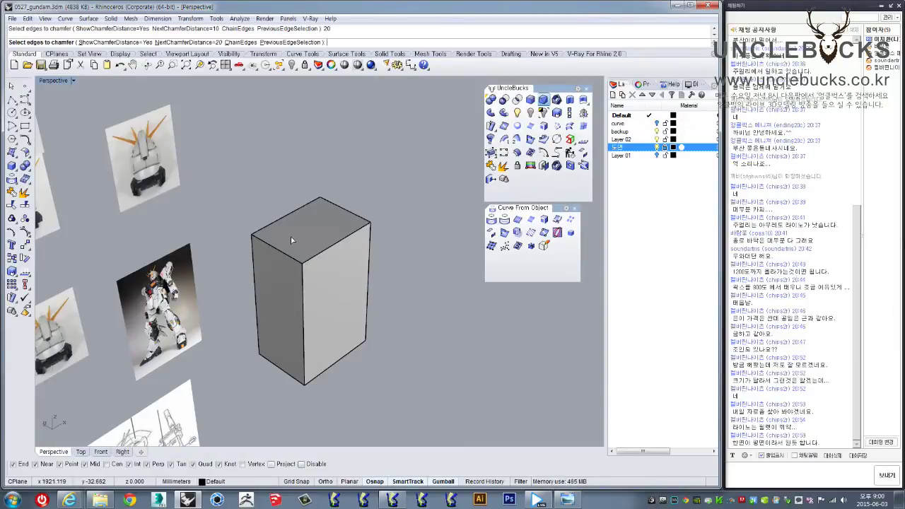
{"action": "left_click_drag", "start_coordinate": [233, 188], "coordinate": [417, 414]}
{"action": "key", "text": "Return"}
{"action": "key", "text": "Return"}
{"action": "scroll", "coordinate": [318, 304], "scroll_direction": "up", "scroll_amount": 3}
{"action": "scroll", "coordinate": [307, 212], "scroll_direction": "up", "scroll_amount": 3}
{"action": "key", "text": "Return"}
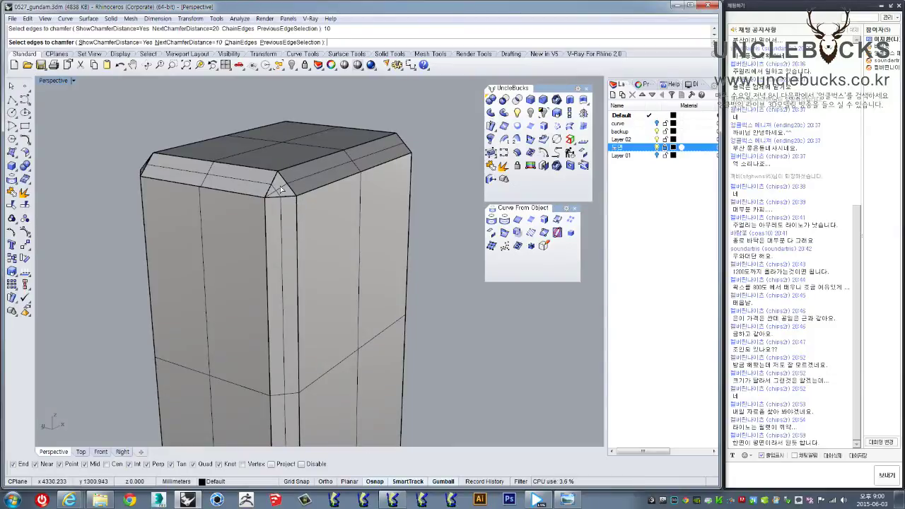
- Apply a 10-unit chained chamfer along the box's top edges
{"action": "right_click_drag", "start_coordinate": [280, 189], "coordinate": [403, 147]}
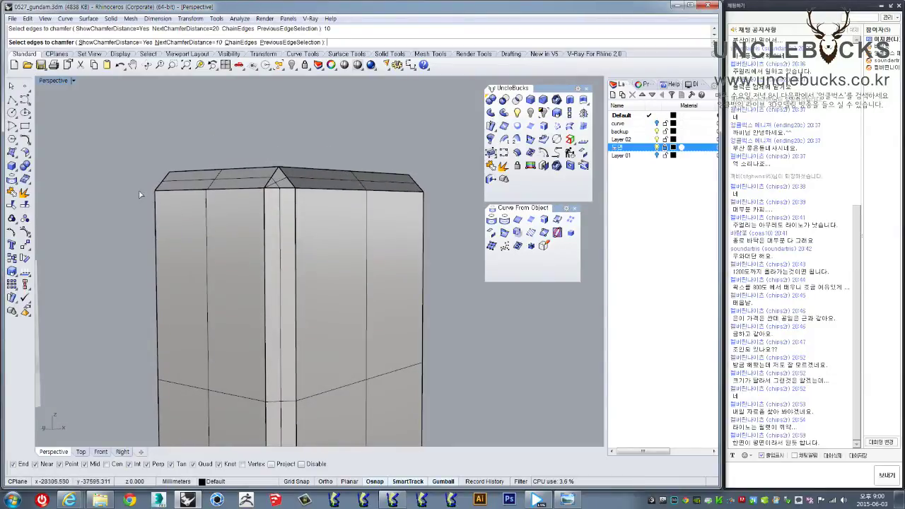
{"action": "left_click_drag", "start_coordinate": [472, 217], "coordinate": [472, 217]}
{"action": "right_click_drag", "start_coordinate": [355, 195], "coordinate": [297, 233]}
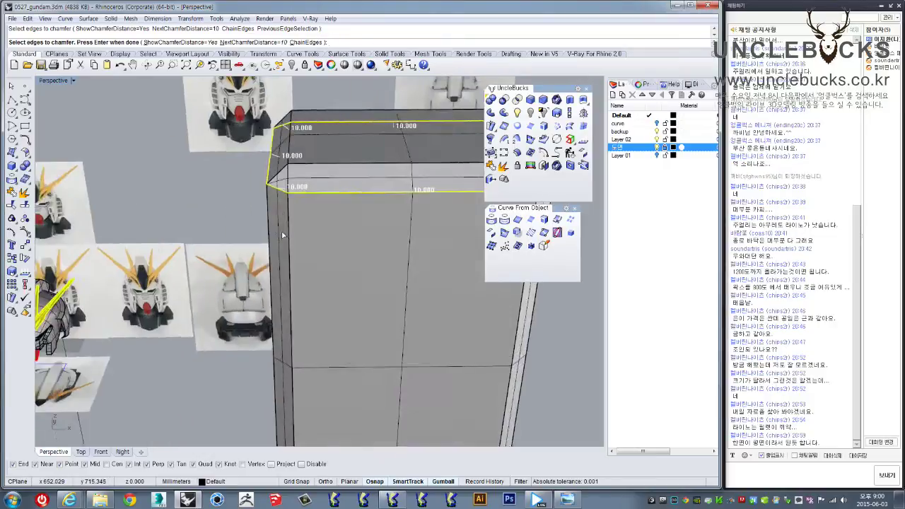
{"action": "scroll", "coordinate": [233, 271], "scroll_direction": "down", "scroll_amount": 3}
{"action": "scroll", "coordinate": [233, 271], "scroll_direction": "up", "scroll_amount": 3}
{"action": "key", "text": "Return"}
{"action": "key", "text": "Return"}
{"action": "scroll", "coordinate": [261, 244], "scroll_direction": "up", "scroll_amount": 5}
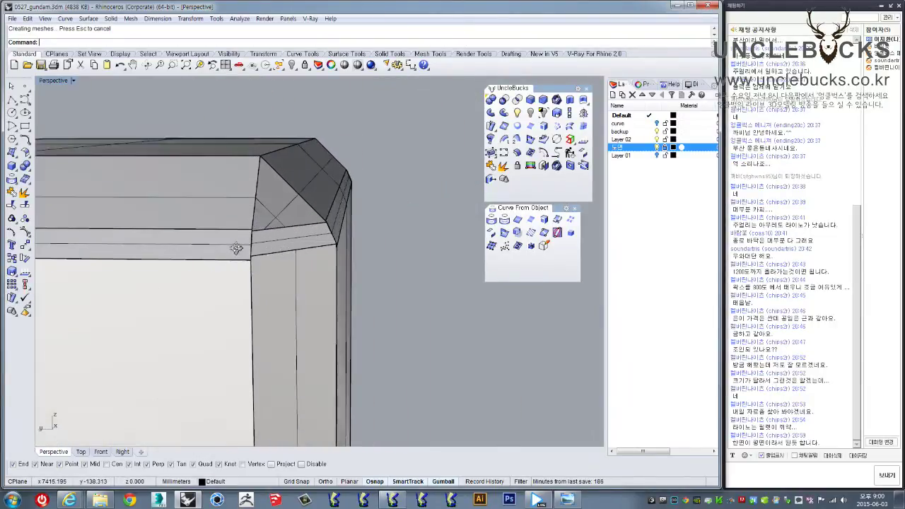
- Inspect the chamfered corner, undo the 10 chamfer, and reselect the box
{"action": "right_click_drag", "start_coordinate": [292, 245], "coordinate": [204, 268]}
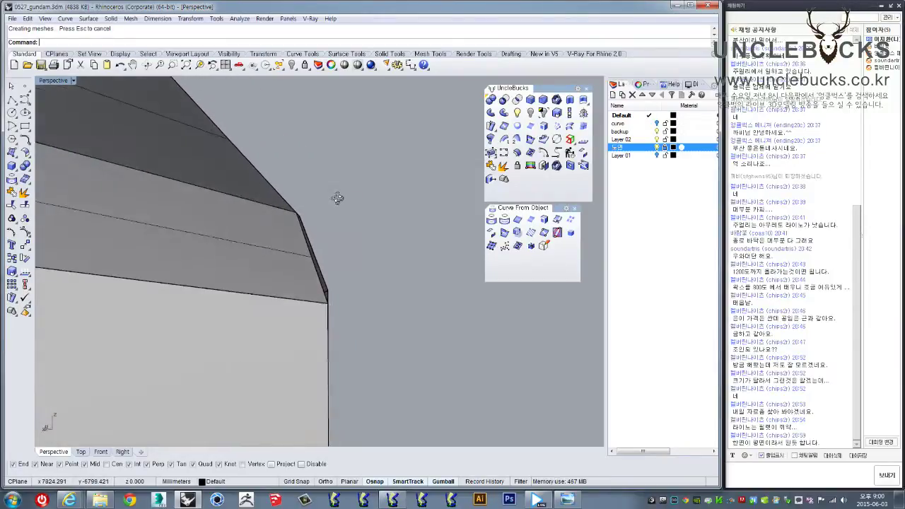
{"action": "scroll", "coordinate": [204, 272], "scroll_direction": "down", "scroll_amount": 2}
{"action": "mouse_move", "coordinate": [205, 272]}
{"action": "right_mouse_down"}
{"action": "mouse_move", "coordinate": [371, 197]}
{"action": "mouse_move", "coordinate": [165, 188]}
{"action": "mouse_move", "coordinate": [128, 209]}
{"action": "mouse_move", "coordinate": [153, 212]}
{"action": "mouse_move", "coordinate": [226, 253]}
{"action": "mouse_move", "coordinate": [279, 208]}
{"action": "mouse_move", "coordinate": [250, 254]}
{"action": "right_mouse_up"}
{"action": "key", "text": "ctrl+z"}
{"action": "left_click", "coordinate": [280, 209]}
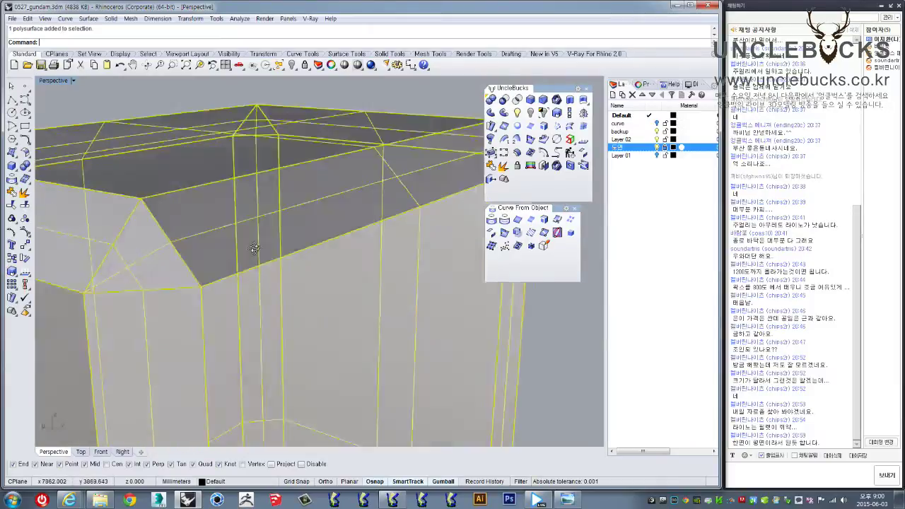
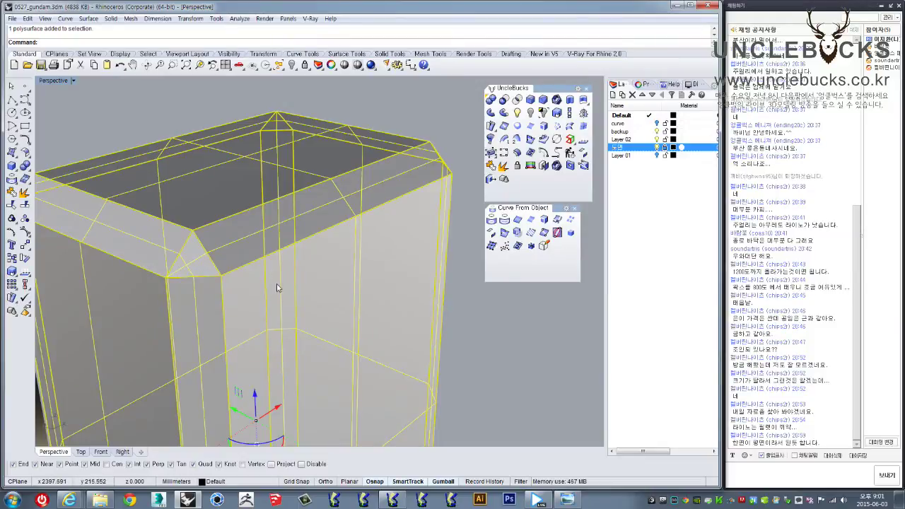
- Find the selected stray box beside the model and delete it
{"action": "scroll", "coordinate": [276, 288], "scroll_direction": "down", "scroll_amount": 3}
{"action": "mouse_move", "coordinate": [276, 287]}
{"action": "right_mouse_down"}
{"action": "mouse_move", "coordinate": [322, 222]}
{"action": "mouse_move", "coordinate": [328, 261]}
{"action": "right_mouse_up"}
{"action": "scroll", "coordinate": [322, 221], "scroll_direction": "down", "scroll_amount": 5}
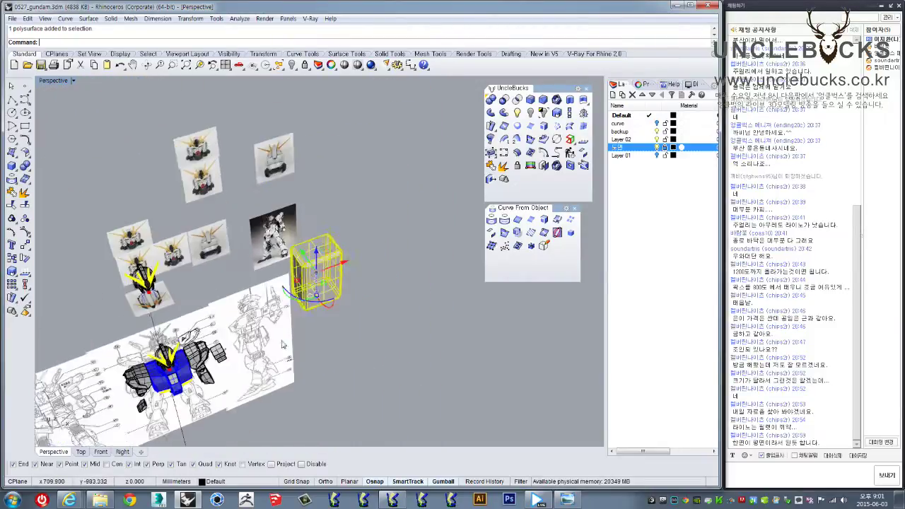
{"action": "key", "text": "Delete"}
{"action": "scroll", "coordinate": [329, 260], "scroll_direction": "up", "scroll_amount": 5}
{"action": "scroll", "coordinate": [328, 260], "scroll_direction": "up", "scroll_amount": 5}
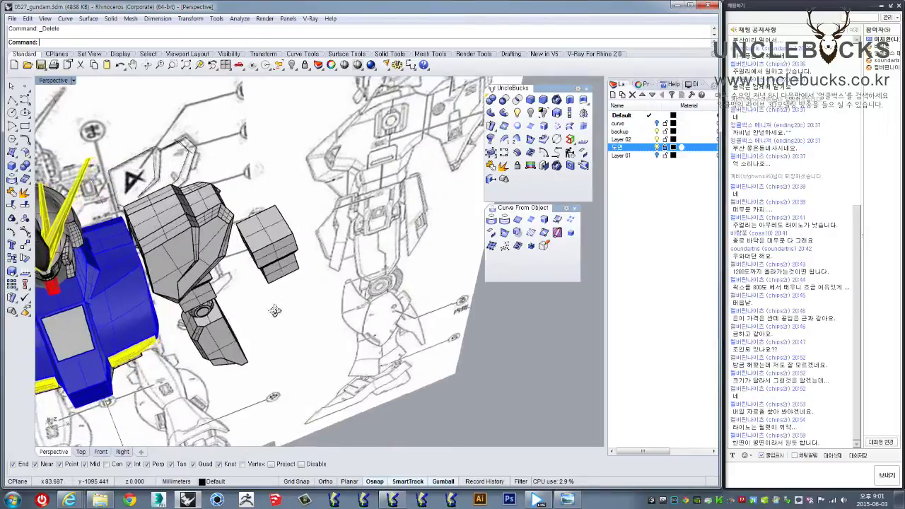
{"action": "scroll", "coordinate": [332, 283], "scroll_direction": "up", "scroll_amount": 3}
{"action": "scroll", "coordinate": [340, 311], "scroll_direction": "down", "scroll_amount": 3}
{"action": "right_click_drag", "start_coordinate": [341, 310], "coordinate": [333, 297]}
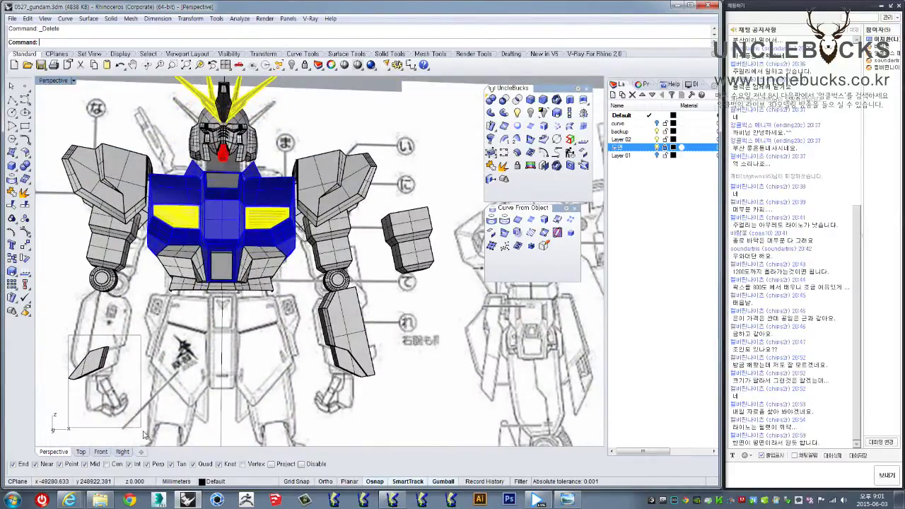
- Zoom back onto the model and select the lower block of the arm
{"action": "left_click_drag", "start_coordinate": [67, 335], "coordinate": [144, 434]}
{"action": "scroll", "coordinate": [155, 403], "scroll_direction": "up", "scroll_amount": 3}
{"action": "scroll", "coordinate": [164, 385], "scroll_direction": "up", "scroll_amount": 2}
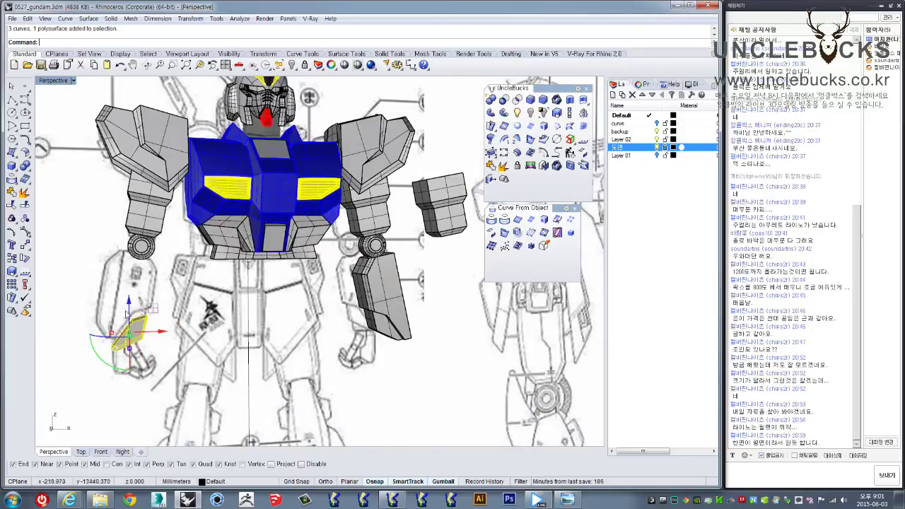
{"action": "scroll", "coordinate": [339, 326], "scroll_direction": "up", "scroll_amount": 3}
{"action": "scroll", "coordinate": [366, 324], "scroll_direction": "up", "scroll_amount": 3}
{"action": "scroll", "coordinate": [366, 324], "scroll_direction": "up", "scroll_amount": 3}
{"action": "left_click", "coordinate": [367, 325]}
{"action": "mouse_move", "coordinate": [392, 325]}
{"action": "right_mouse_down"}
{"action": "mouse_move", "coordinate": [336, 322]}
{"action": "mouse_move", "coordinate": [503, 193]}
{"action": "right_mouse_up"}
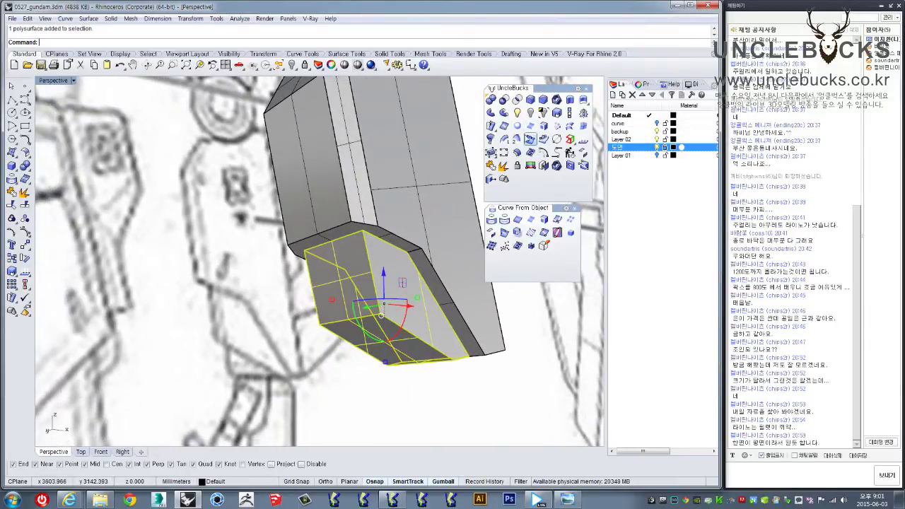
- Chamfer the picked edges of the lower forearm block with distance 7
{"action": "left_click", "coordinate": [543, 101]}
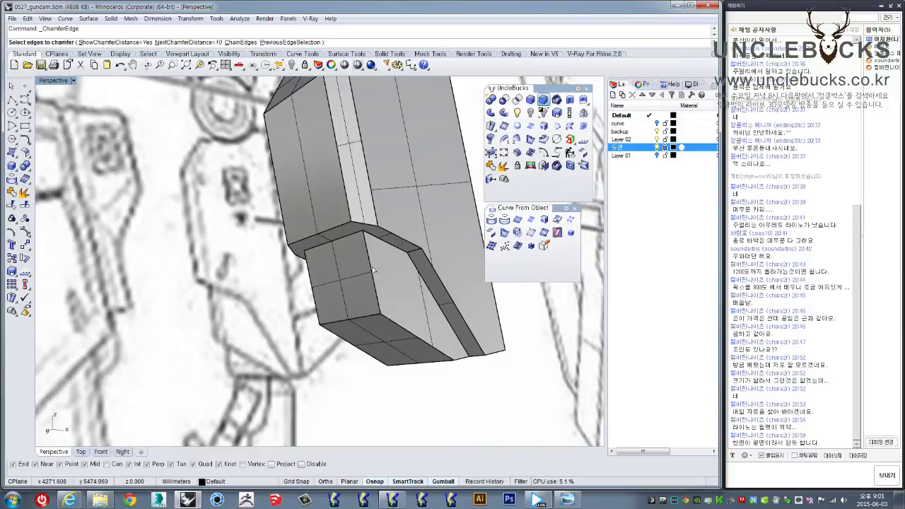
{"action": "right_click_drag", "start_coordinate": [373, 270], "coordinate": [375, 288]}
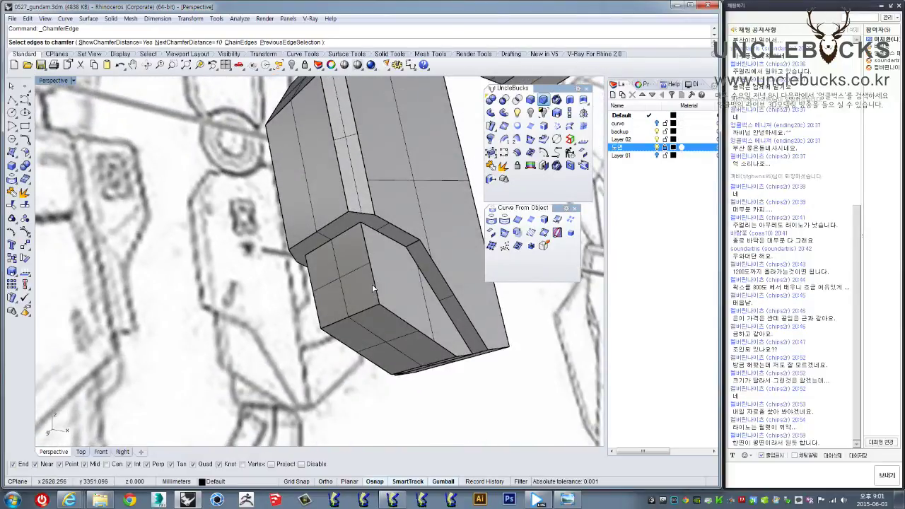
{"action": "type", "text": "7"}
{"action": "key", "text": "Return"}
{"action": "left_click", "coordinate": [372, 276]}
{"action": "left_click", "coordinate": [417, 327]}
{"action": "right_click_drag", "start_coordinate": [417, 327], "coordinate": [304, 303]}
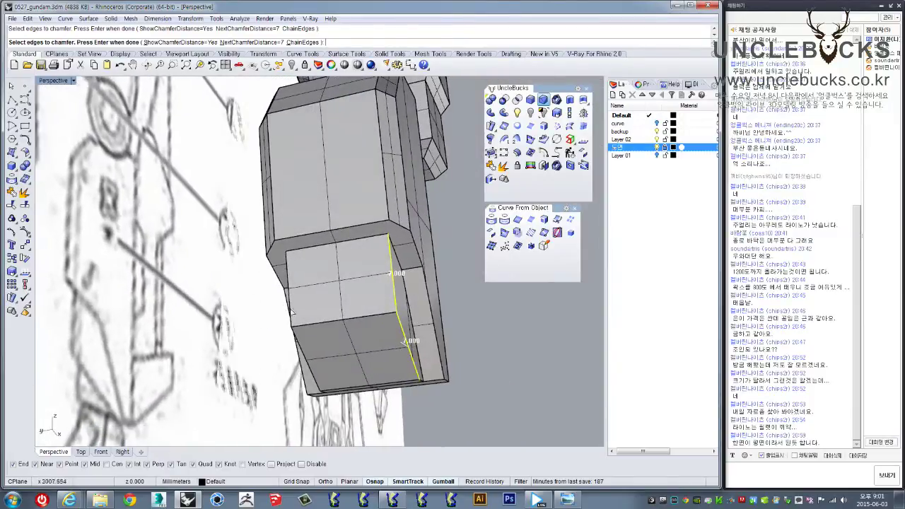
{"action": "key", "text": "Return"}
- Inspect the bevelled block, then window-select the upper arm and forearm parts
{"action": "mouse_move", "coordinate": [324, 345]}
{"action": "right_mouse_down"}
{"action": "mouse_move", "coordinate": [342, 363]}
{"action": "mouse_move", "coordinate": [339, 340]}
{"action": "right_mouse_up"}
{"action": "scroll", "coordinate": [357, 330], "scroll_direction": "up", "scroll_amount": 3}
{"action": "scroll", "coordinate": [357, 330], "scroll_direction": "up", "scroll_amount": 3}
{"action": "scroll", "coordinate": [357, 330], "scroll_direction": "down", "scroll_amount": 4}
{"action": "scroll", "coordinate": [353, 311], "scroll_direction": "down", "scroll_amount": 3}
{"action": "scroll", "coordinate": [346, 282], "scroll_direction": "up", "scroll_amount": 1}
{"action": "scroll", "coordinate": [344, 273], "scroll_direction": "up", "scroll_amount": 1}
{"action": "right_click_drag", "start_coordinate": [343, 272], "coordinate": [375, 362]}
{"action": "left_click_drag", "start_coordinate": [372, 358], "coordinate": [314, 321]}
{"action": "left_click_drag", "start_coordinate": [309, 238], "coordinate": [309, 241]}
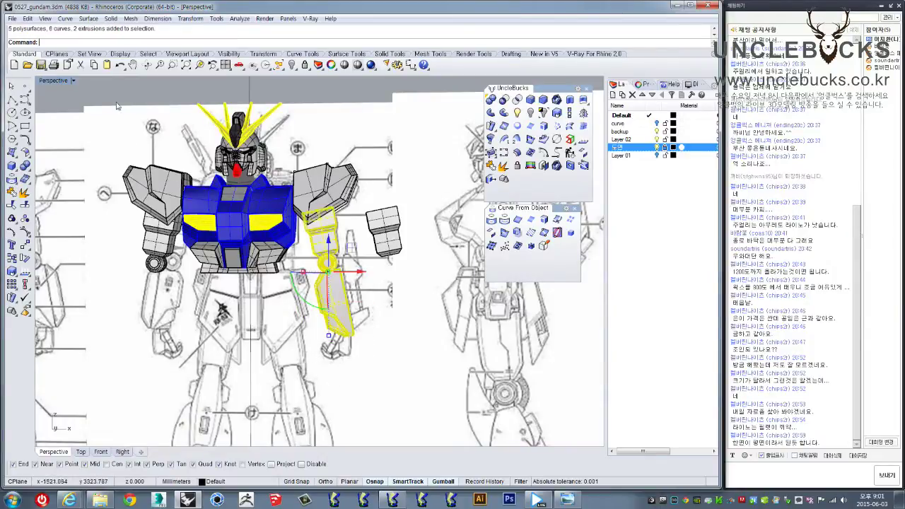
- In four-view layout, mirror the selected arm parts across the centreline in the Front view
{"action": "double_click", "coordinate": [51, 84]}
{"action": "scroll", "coordinate": [177, 353], "scroll_direction": "up", "scroll_amount": 1}
{"action": "scroll", "coordinate": [177, 353], "scroll_direction": "up", "scroll_amount": 2}
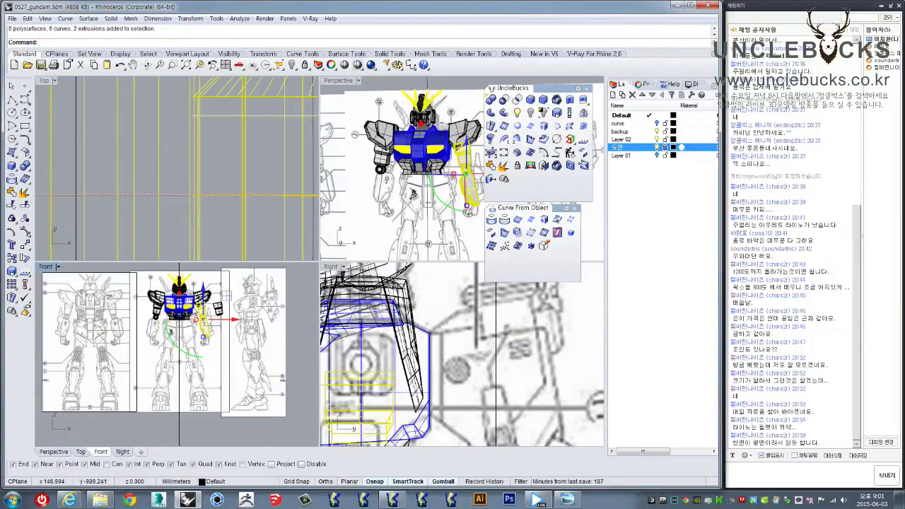
{"action": "scroll", "coordinate": [177, 353], "scroll_direction": "up", "scroll_amount": 2}
{"action": "left_click", "coordinate": [583, 114]}
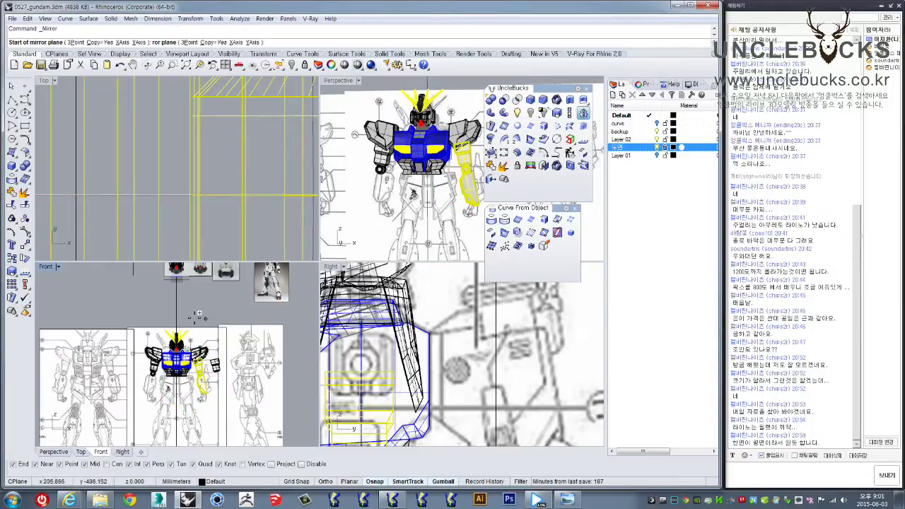
{"action": "left_click", "coordinate": [175, 306]}
{"action": "left_click", "coordinate": [171, 323]}
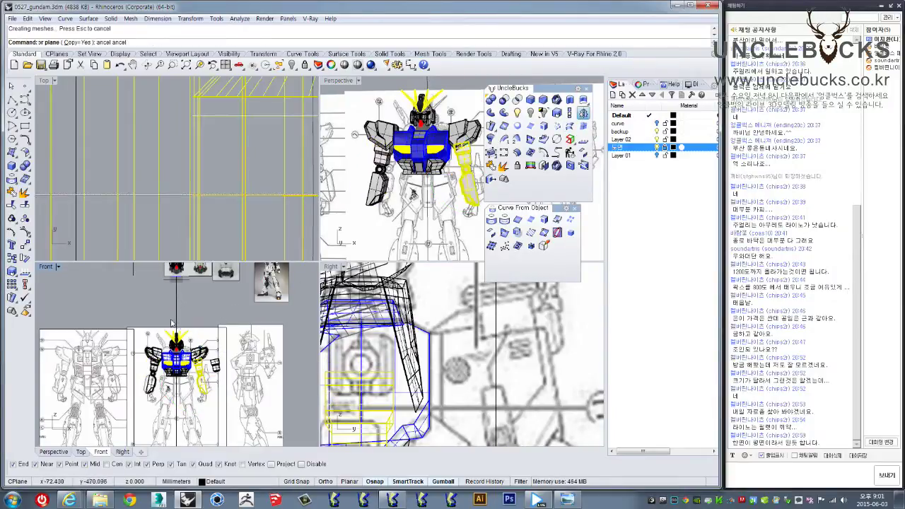
- Check the mirrored arm in the maximized Perspective view, then maximize the Front view
{"action": "double_click", "coordinate": [338, 84]}
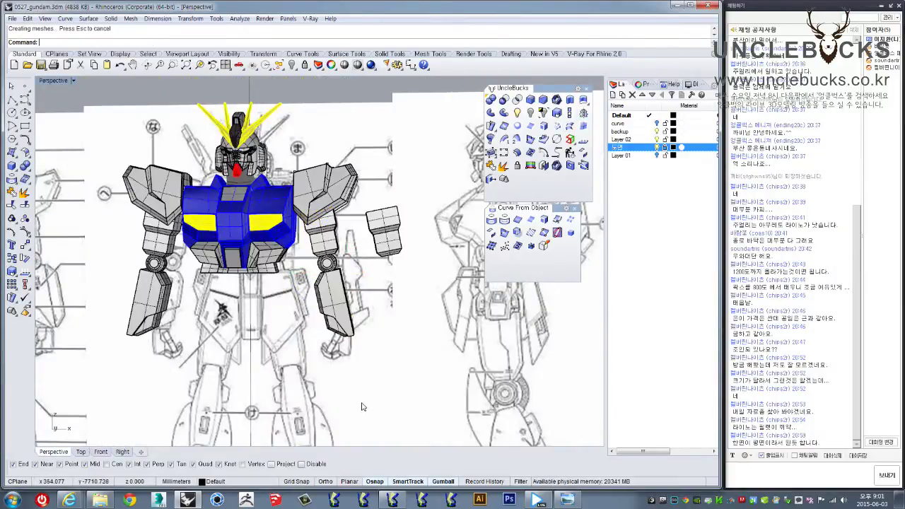
{"action": "right_click_drag", "start_coordinate": [345, 399], "coordinate": [333, 405]}
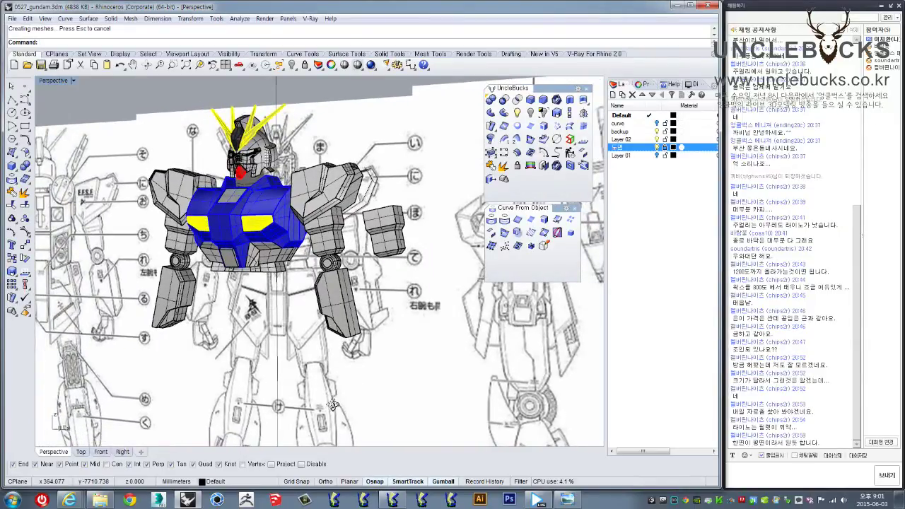
{"action": "right_click_drag", "start_coordinate": [332, 404], "coordinate": [394, 312]}
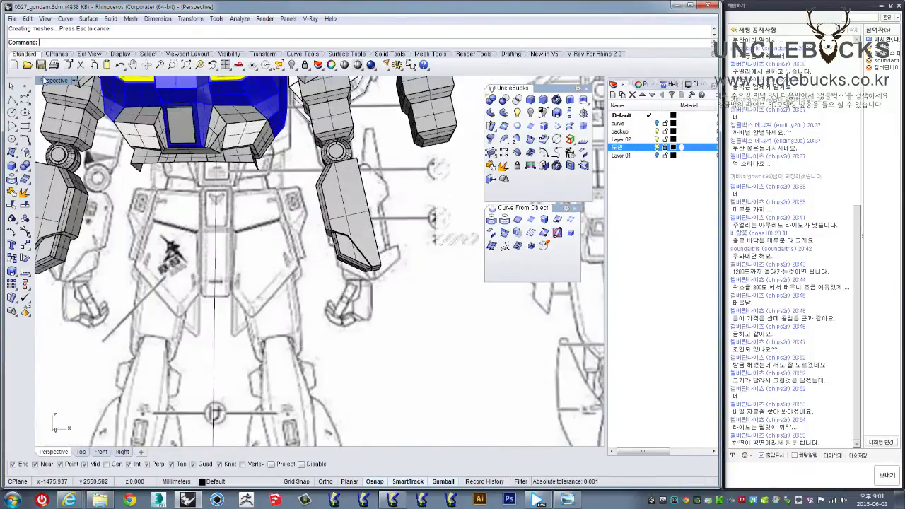
{"action": "double_click", "coordinate": [43, 80]}
{"action": "double_click", "coordinate": [46, 266]}
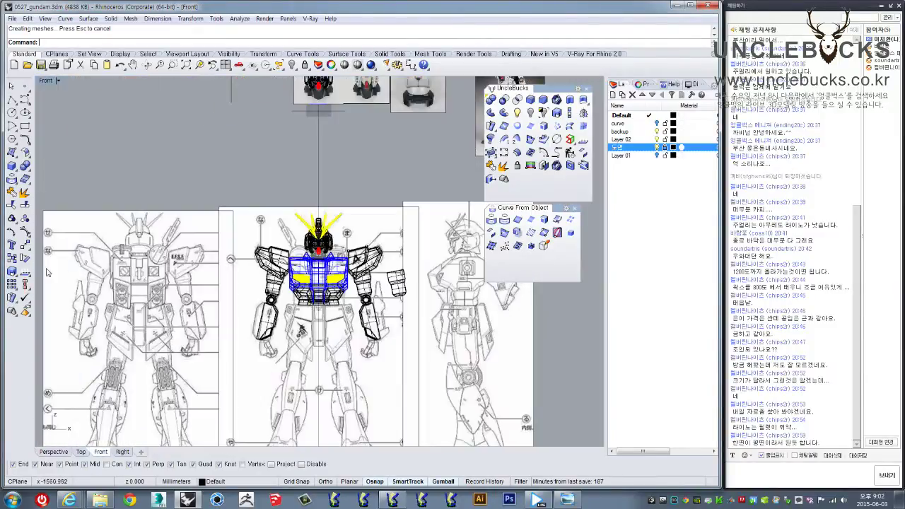
- Zoom to the hand drawing and start a polyline outline, then cancel the unfinished attempt
{"action": "scroll", "coordinate": [386, 298], "scroll_direction": "up", "scroll_amount": 1}
{"action": "scroll", "coordinate": [386, 297], "scroll_direction": "up", "scroll_amount": 4}
{"action": "scroll", "coordinate": [386, 298], "scroll_direction": "up", "scroll_amount": 4}
{"action": "right_click_drag", "start_coordinate": [386, 297], "coordinate": [157, 278]}
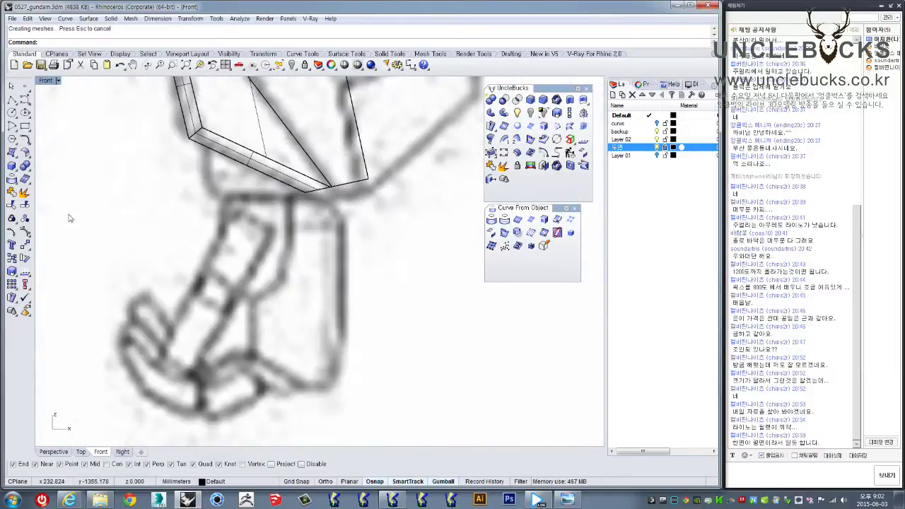
{"action": "left_click", "coordinate": [12, 101]}
{"action": "scroll", "coordinate": [226, 299], "scroll_direction": "up", "scroll_amount": 2}
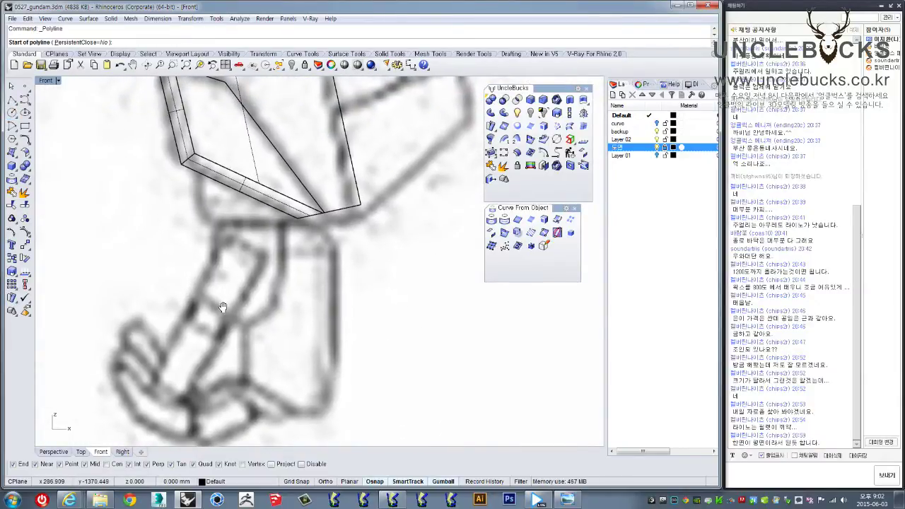
{"action": "scroll", "coordinate": [223, 311], "scroll_direction": "down", "scroll_amount": 2}
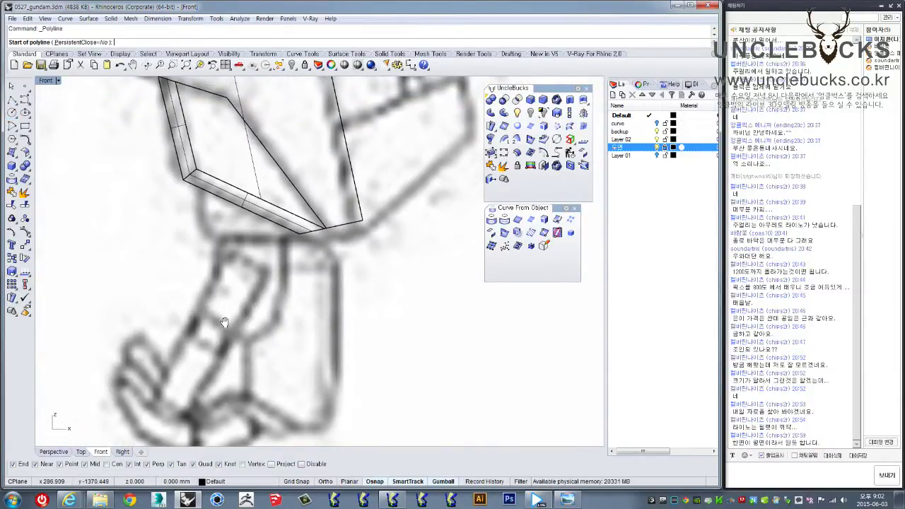
{"action": "right_click_drag", "start_coordinate": [223, 322], "coordinate": [229, 302]}
{"action": "left_click", "coordinate": [255, 378]}
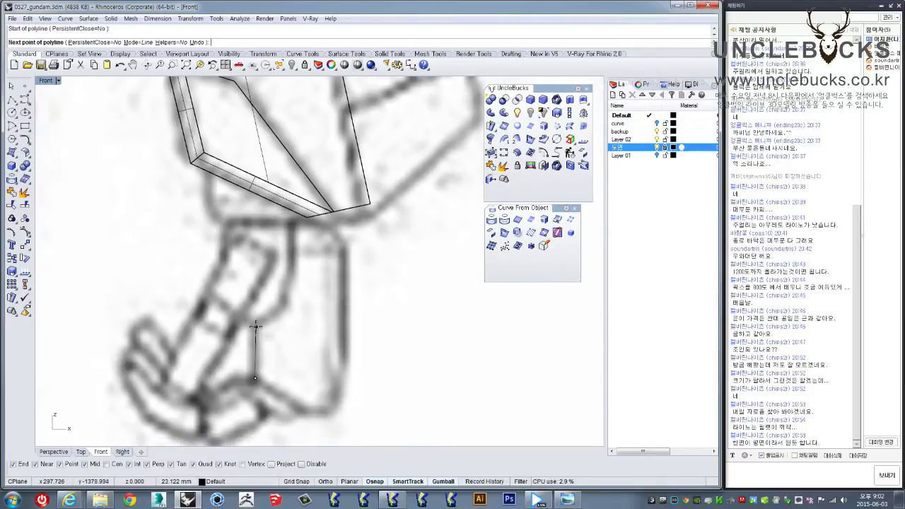
{"action": "left_click", "coordinate": [255, 326]}
{"action": "left_click", "coordinate": [285, 302]}
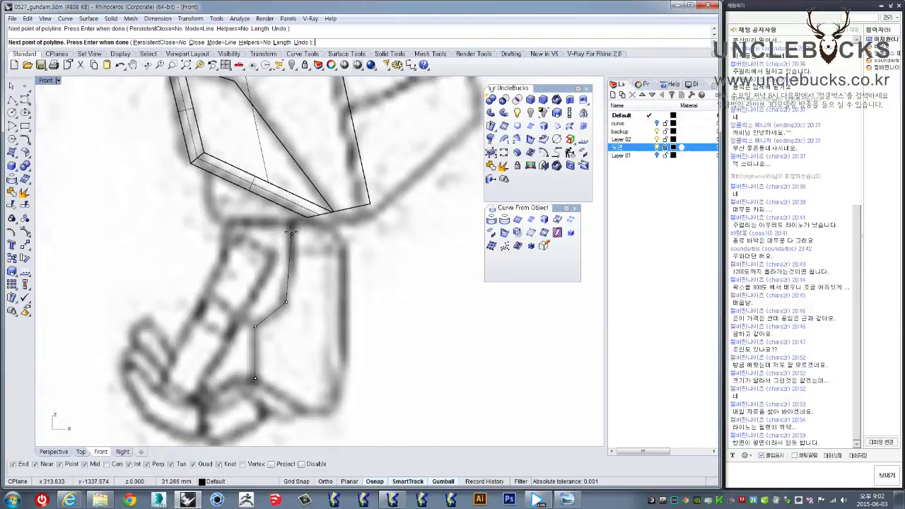
{"action": "left_click", "coordinate": [296, 238]}
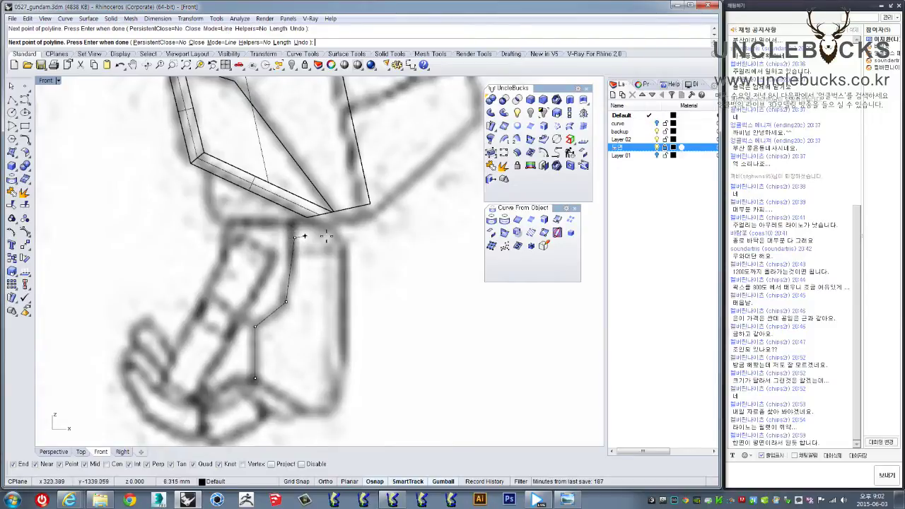
{"action": "left_click", "coordinate": [338, 238]}
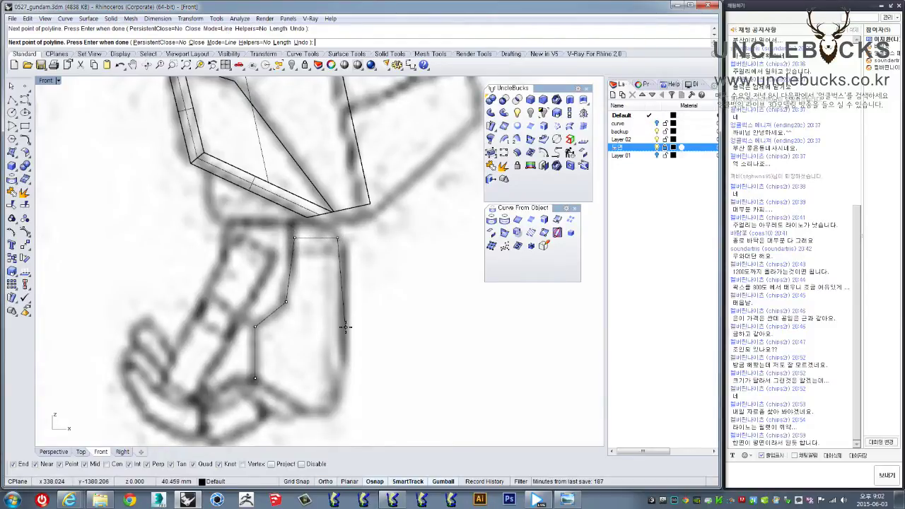
{"action": "key", "text": "F8"}
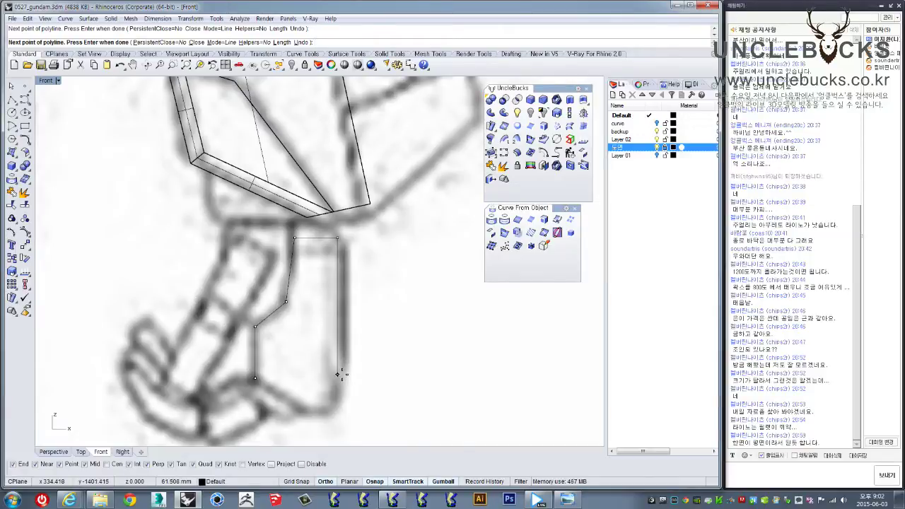
{"action": "key", "text": "F8"}
{"action": "key", "text": "F8"}
{"action": "key", "text": "F8"}
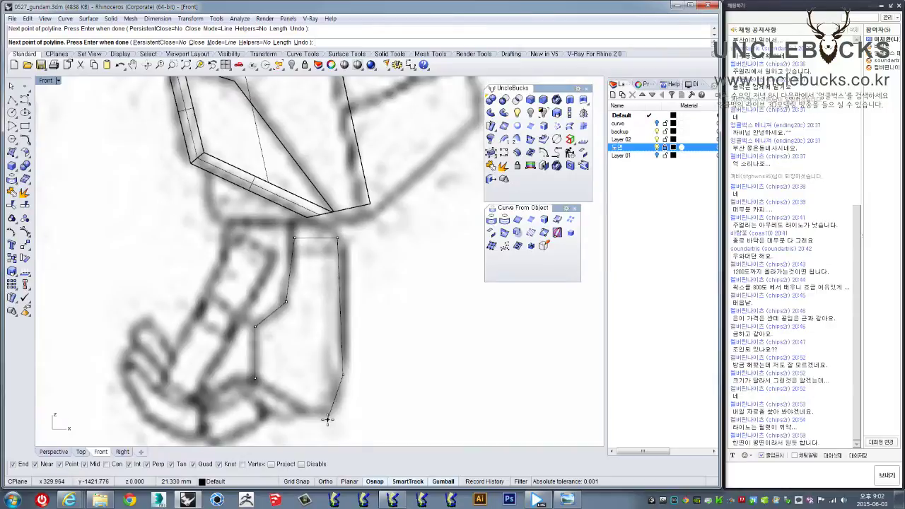
{"action": "key", "text": "Escape"}
- Redraw the hand outline as a polyline from the base, closing it at the start point
{"action": "left_click", "coordinate": [12, 99]}
{"action": "left_click", "coordinate": [254, 384]}
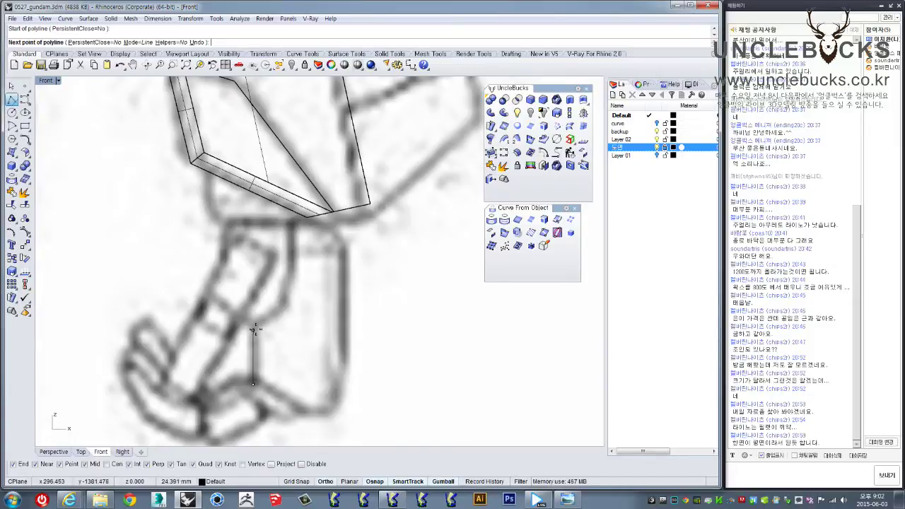
{"action": "left_click", "coordinate": [253, 326]}
{"action": "left_click", "coordinate": [287, 303]}
{"action": "left_click", "coordinate": [304, 249]}
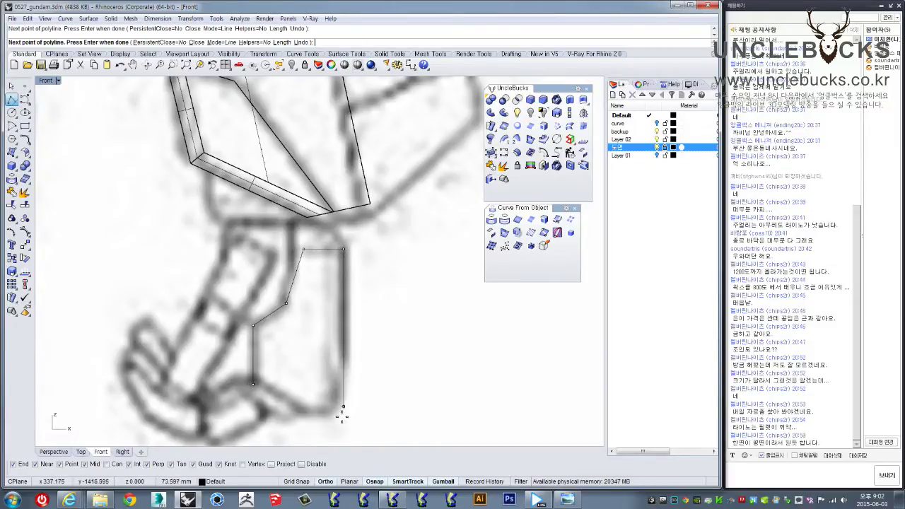
{"action": "left_click", "coordinate": [253, 384]}
{"action": "left_click", "coordinate": [294, 278]}
{"action": "right_click_drag", "start_coordinate": [314, 278], "coordinate": [339, 230]}
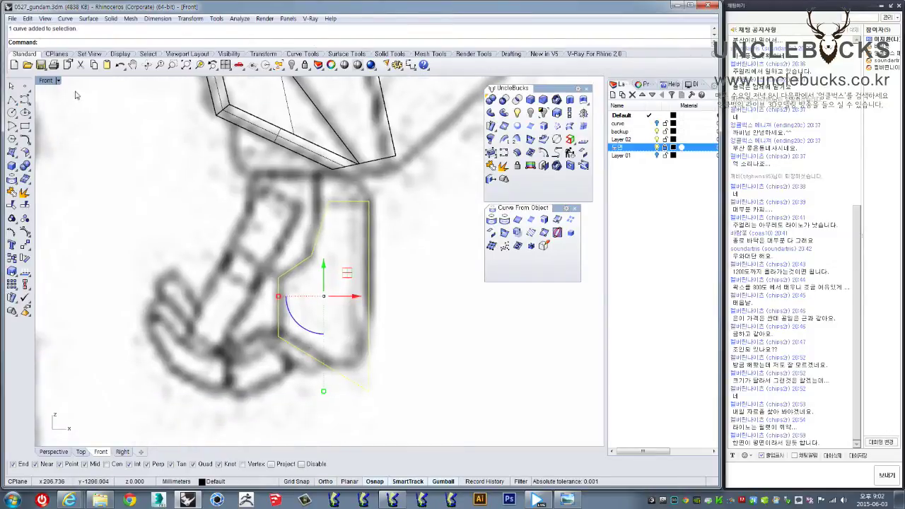
- Position the hand profile curve toward the hand sketch and maximize the Top view
{"action": "double_click", "coordinate": [49, 83]}
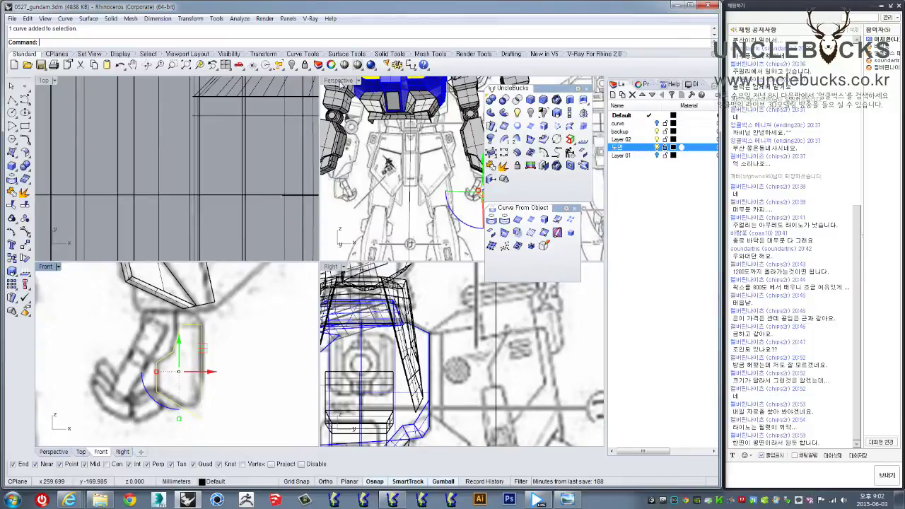
{"action": "double_click", "coordinate": [338, 80]}
{"action": "mouse_move", "coordinate": [333, 233]}
{"action": "right_mouse_down"}
{"action": "mouse_move", "coordinate": [281, 370]}
{"action": "mouse_move", "coordinate": [372, 281]}
{"action": "right_mouse_up"}
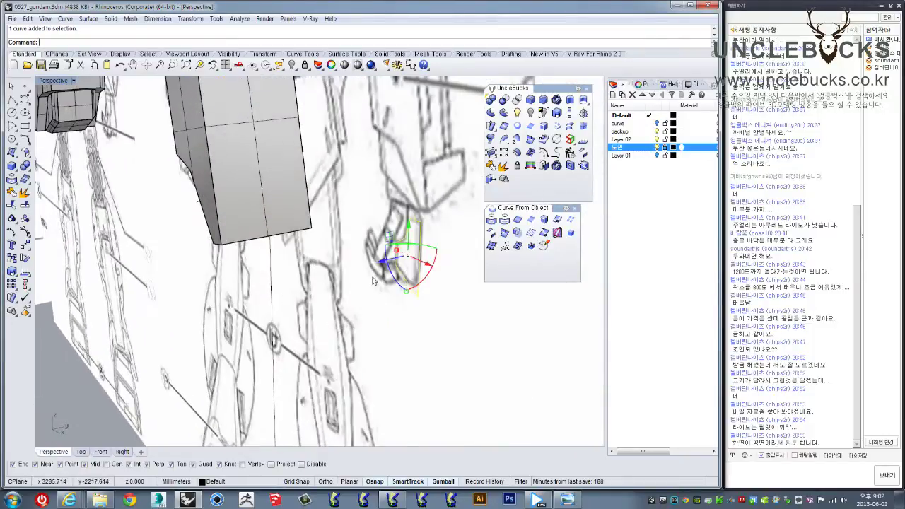
{"action": "left_click_drag", "start_coordinate": [391, 262], "coordinate": [212, 296]}
{"action": "mouse_move", "coordinate": [213, 296]}
{"action": "right_mouse_down"}
{"action": "mouse_move", "coordinate": [237, 278]}
{"action": "mouse_move", "coordinate": [304, 325]}
{"action": "right_mouse_up"}
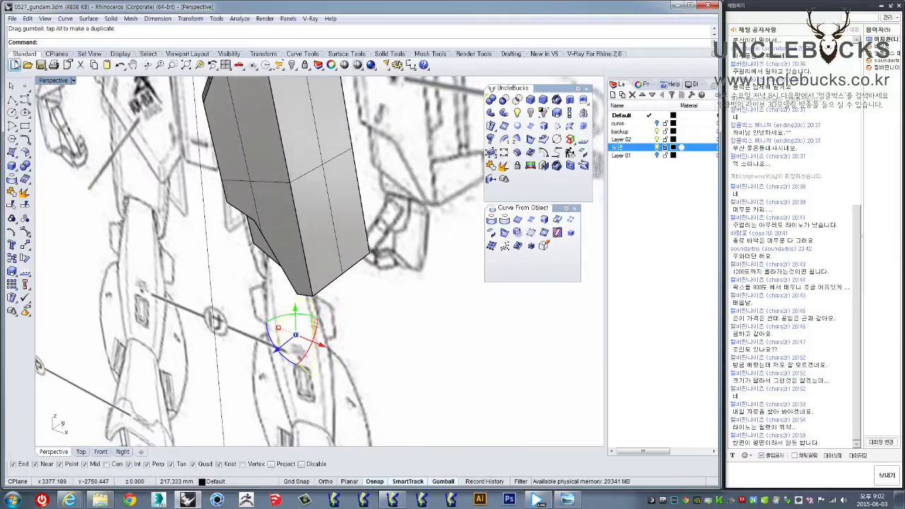
{"action": "double_click", "coordinate": [44, 81]}
{"action": "double_click", "coordinate": [44, 81]}
{"action": "scroll", "coordinate": [212, 188], "scroll_direction": "down", "scroll_amount": 3}
{"action": "scroll", "coordinate": [251, 194], "scroll_direction": "down", "scroll_amount": 3}
{"action": "scroll", "coordinate": [251, 193], "scroll_direction": "up", "scroll_amount": 3}
{"action": "scroll", "coordinate": [291, 214], "scroll_direction": "up", "scroll_amount": 3}
{"action": "scroll", "coordinate": [291, 214], "scroll_direction": "up", "scroll_amount": 1}
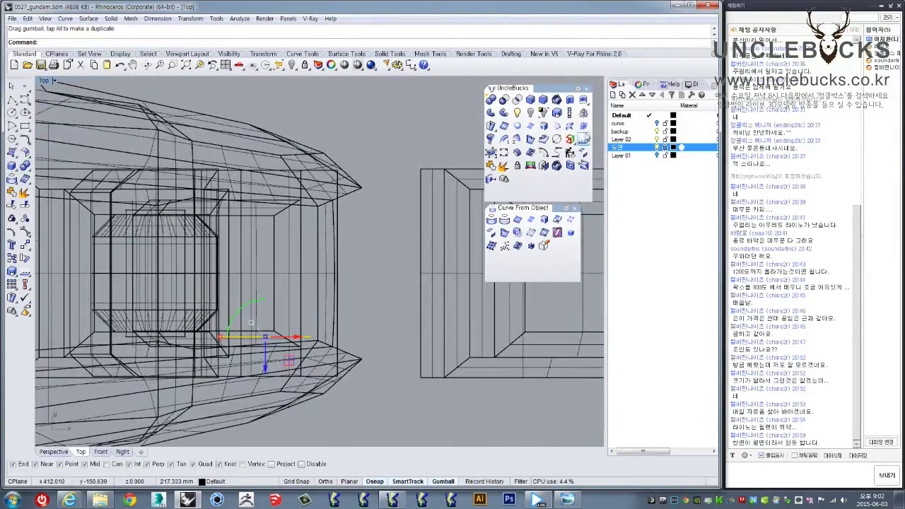
- Extrude the hand profile and pick the new extrusion from the overlapping solids
{"action": "left_click", "coordinate": [570, 99]}
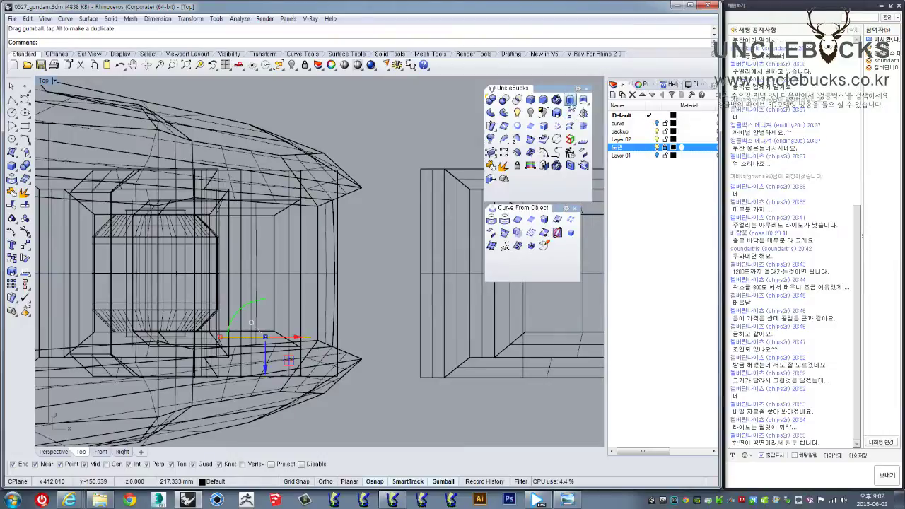
{"action": "right_click", "coordinate": [364, 210]}
{"action": "left_click", "coordinate": [306, 266]}
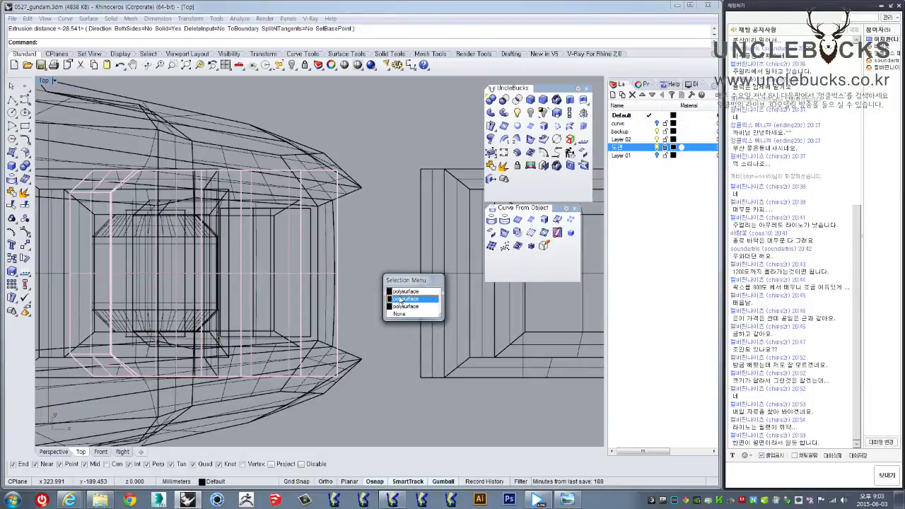
{"action": "left_click", "coordinate": [309, 241]}
{"action": "scroll", "coordinate": [309, 241], "scroll_direction": "up", "scroll_amount": 5}
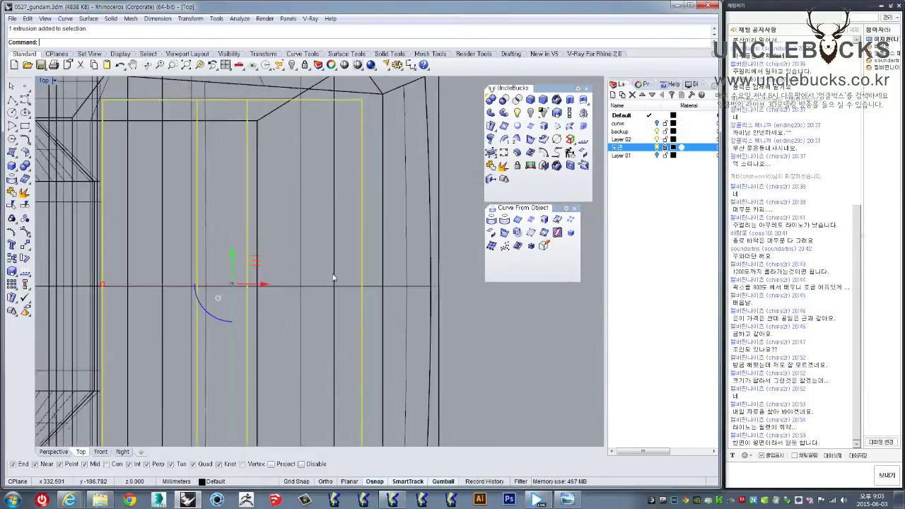
{"action": "mouse_move", "coordinate": [343, 265]}
{"action": "right_mouse_down"}
{"action": "mouse_move", "coordinate": [277, 248]}
{"action": "mouse_move", "coordinate": [315, 245]}
{"action": "right_mouse_up"}
- Move the extrusion with the M command to its new position and reselect it
{"action": "type", "text": "m"}
{"action": "key", "text": "Return"}
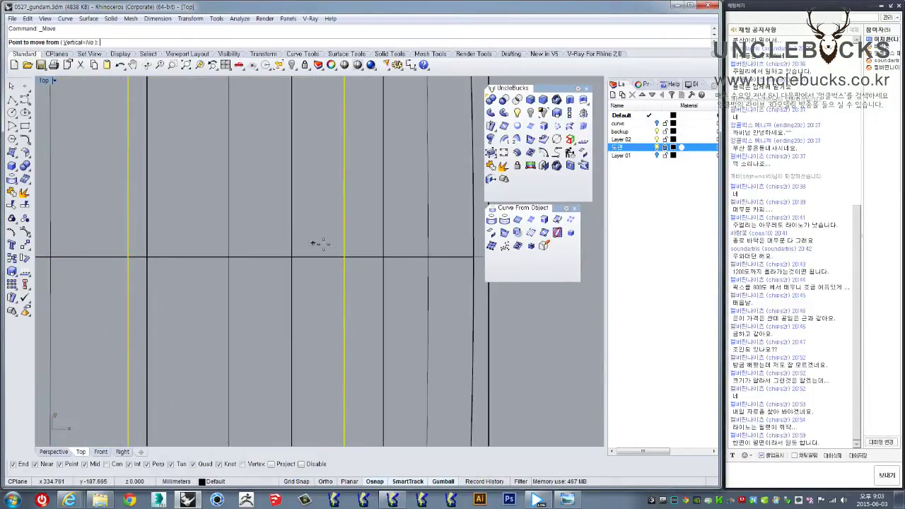
{"action": "left_click", "coordinate": [343, 249]}
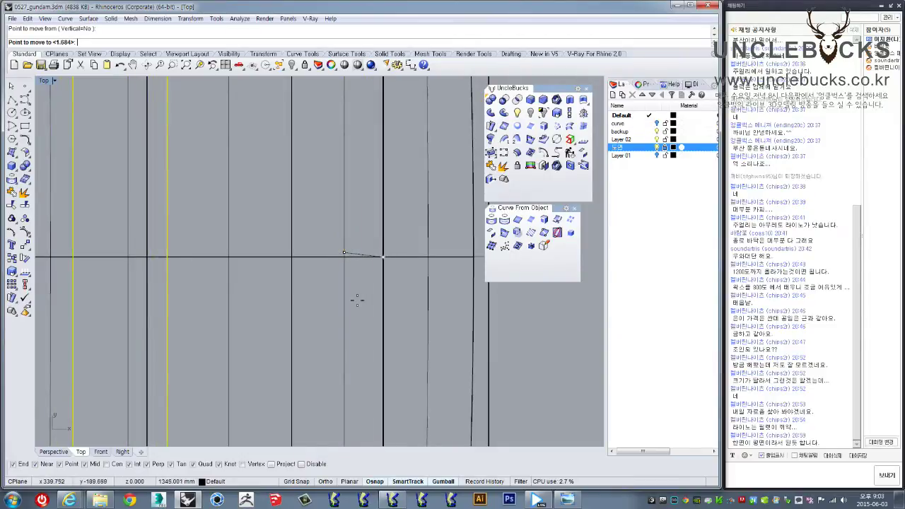
{"action": "left_click", "coordinate": [345, 258]}
{"action": "scroll", "coordinate": [343, 248], "scroll_direction": "up", "scroll_amount": 3}
{"action": "left_click", "coordinate": [229, 203]}
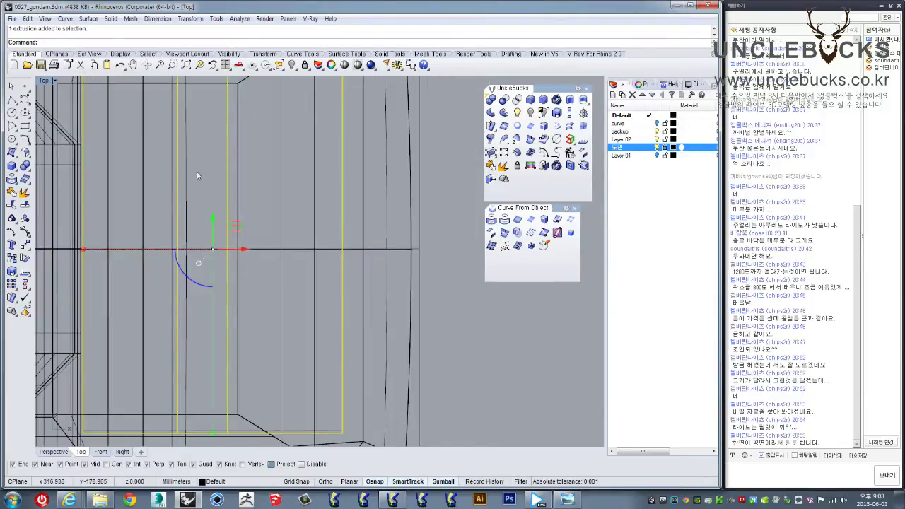
- In the maximized Front view, drag the extrusion down onto the blueprint's hand
{"action": "double_click", "coordinate": [44, 82]}
{"action": "scroll", "coordinate": [205, 314], "scroll_direction": "down", "scroll_amount": 3}
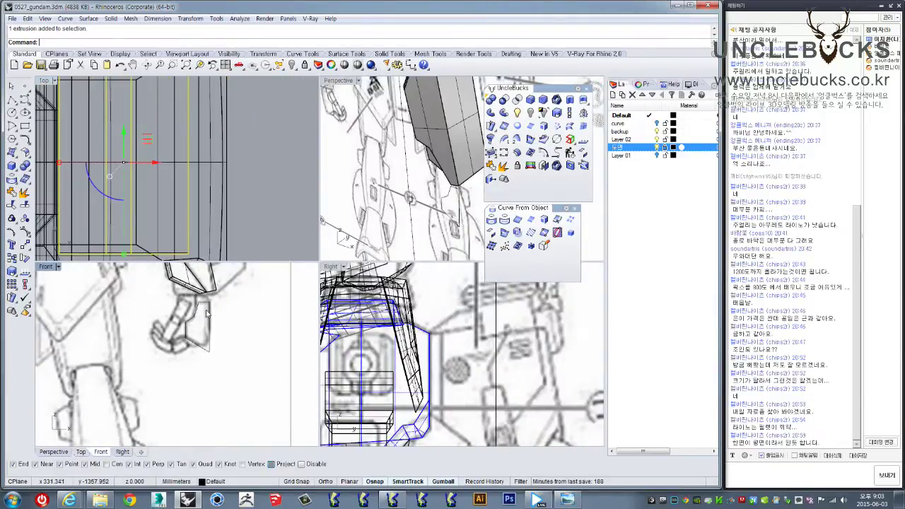
{"action": "scroll", "coordinate": [205, 313], "scroll_direction": "down", "scroll_amount": 3}
{"action": "scroll", "coordinate": [205, 314], "scroll_direction": "down", "scroll_amount": 3}
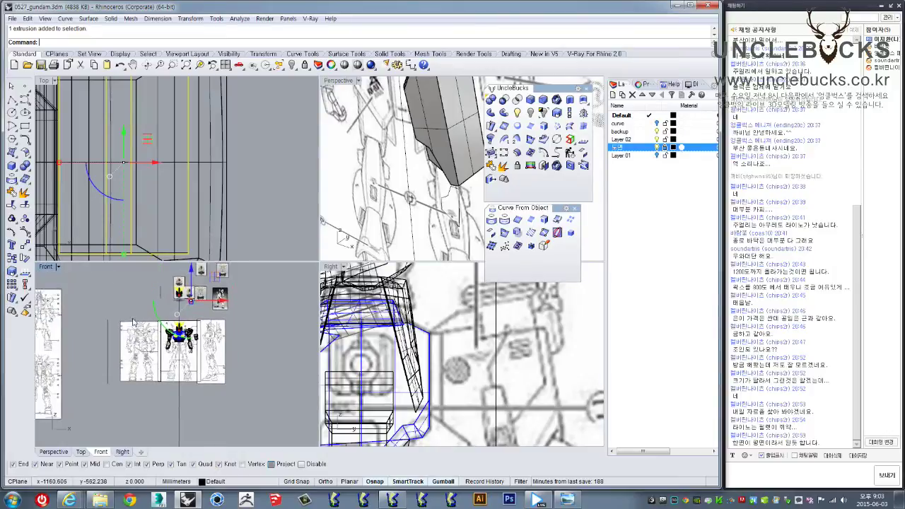
{"action": "double_click", "coordinate": [46, 267]}
{"action": "scroll", "coordinate": [350, 127], "scroll_direction": "up", "scroll_amount": 2}
{"action": "scroll", "coordinate": [350, 127], "scroll_direction": "up", "scroll_amount": 2}
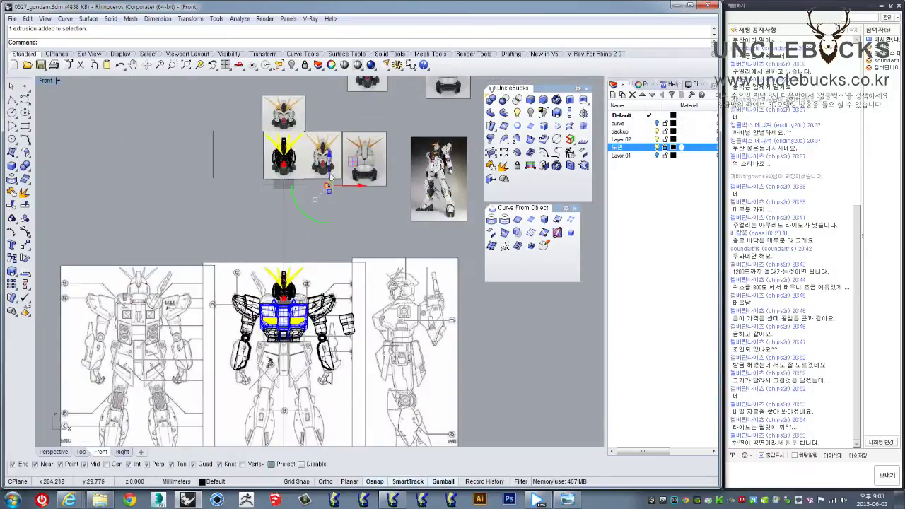
{"action": "left_click_drag", "start_coordinate": [331, 177], "coordinate": [325, 376]}
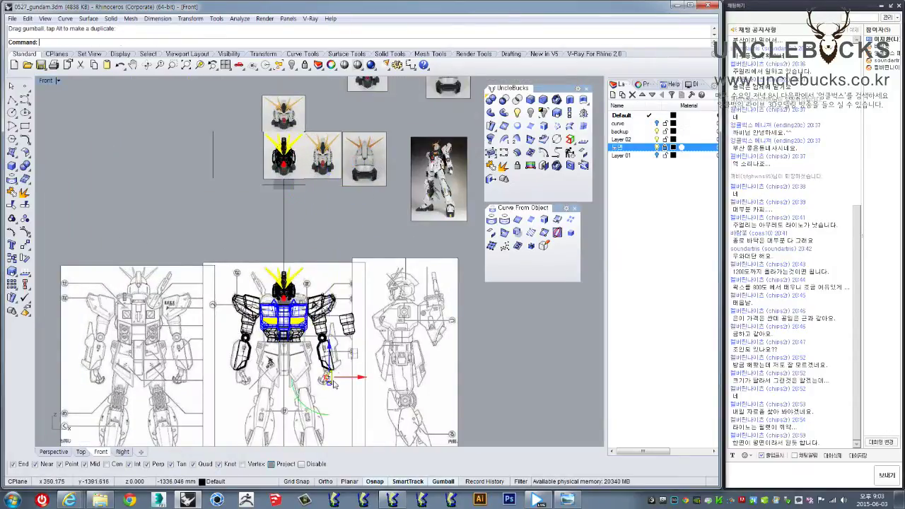
{"action": "scroll", "coordinate": [326, 376], "scroll_direction": "up", "scroll_amount": 5}
{"action": "scroll", "coordinate": [325, 376], "scroll_direction": "up", "scroll_amount": 3}
{"action": "scroll", "coordinate": [330, 296], "scroll_direction": "up", "scroll_amount": 2}
{"action": "left_click_drag", "start_coordinate": [338, 297], "coordinate": [341, 319]}
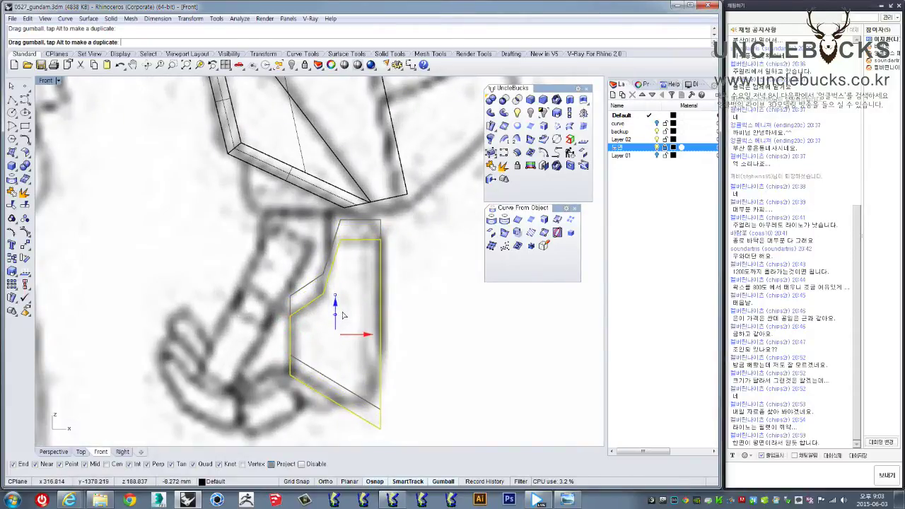
{"action": "left_click_drag", "start_coordinate": [343, 315], "coordinate": [318, 303]}
- Delete the leftover duplicate curve and lower the hand piece to match the sketch
{"action": "key", "text": "alt"}
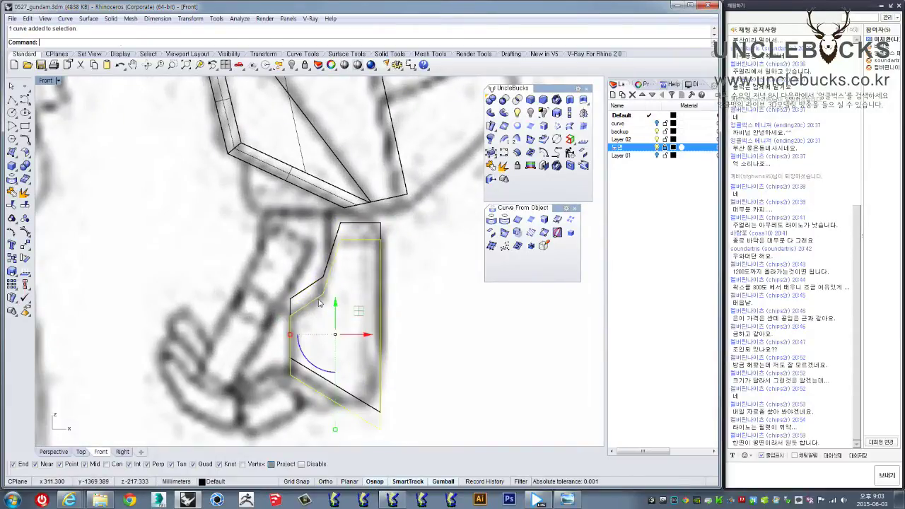
{"action": "key", "text": "Delete"}
{"action": "left_click", "coordinate": [327, 265]}
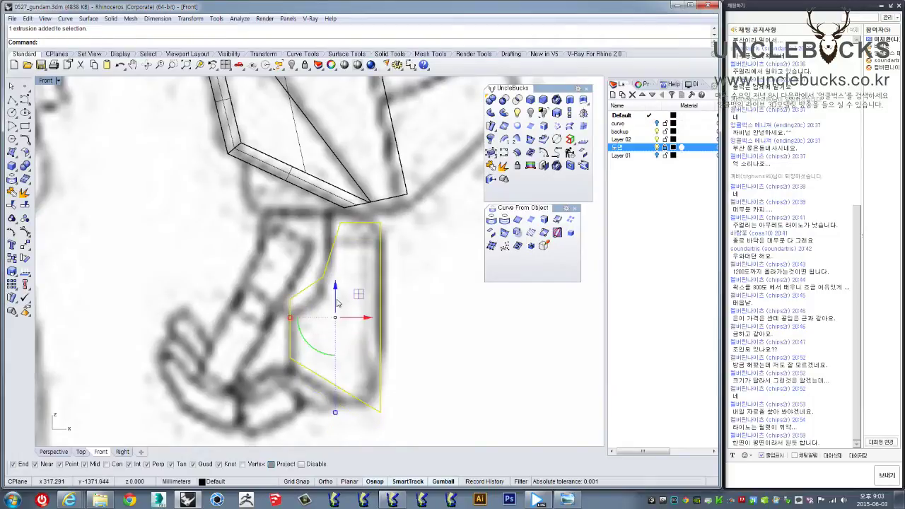
{"action": "left_click_drag", "start_coordinate": [335, 306], "coordinate": [336, 320]}
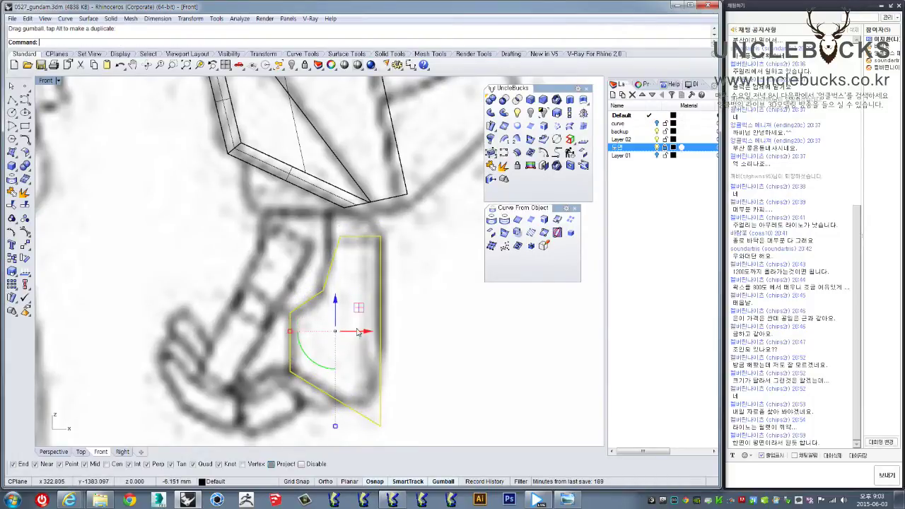
{"action": "scroll", "coordinate": [382, 287], "scroll_direction": "down", "scroll_amount": 2}
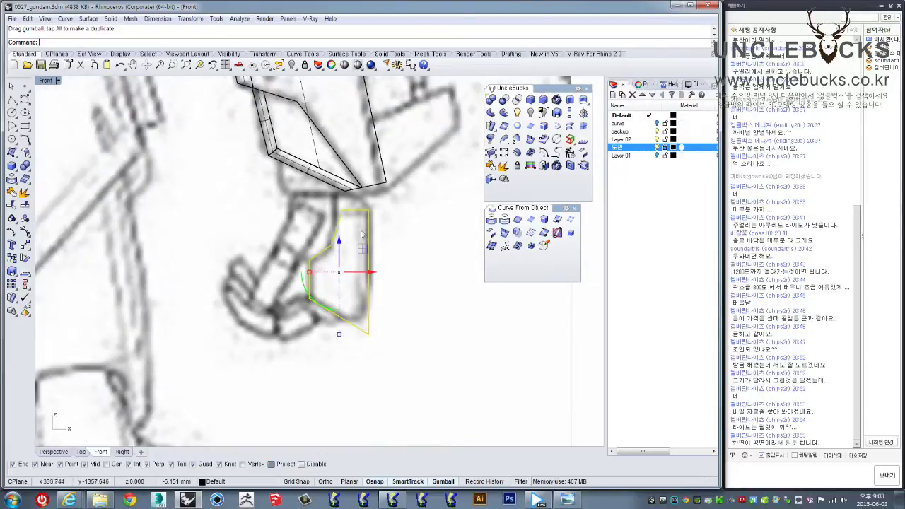
- Orbit around the new hand block in Perspective, then maximize the side view
{"action": "double_click", "coordinate": [47, 82]}
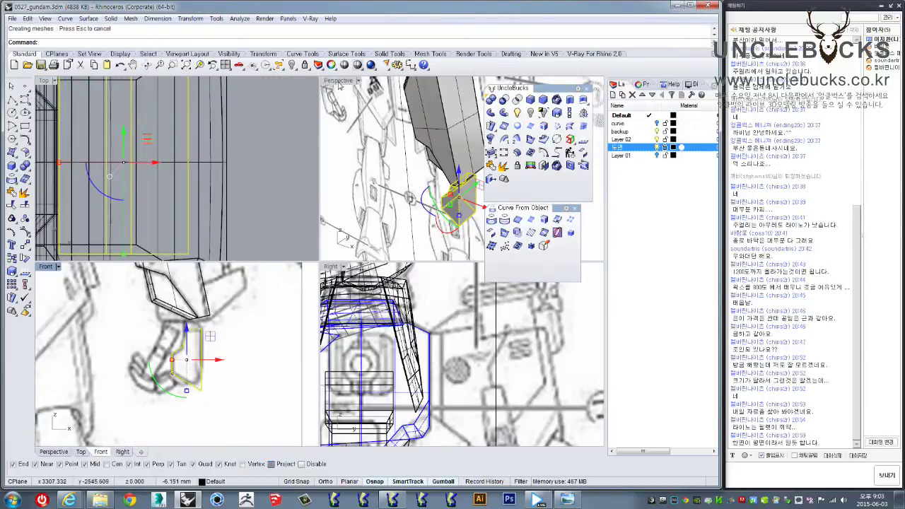
{"action": "double_click", "coordinate": [338, 81]}
{"action": "mouse_move", "coordinate": [339, 85]}
{"action": "right_mouse_down"}
{"action": "mouse_move", "coordinate": [259, 244]}
{"action": "mouse_move", "coordinate": [283, 262]}
{"action": "mouse_move", "coordinate": [351, 243]}
{"action": "right_mouse_up"}
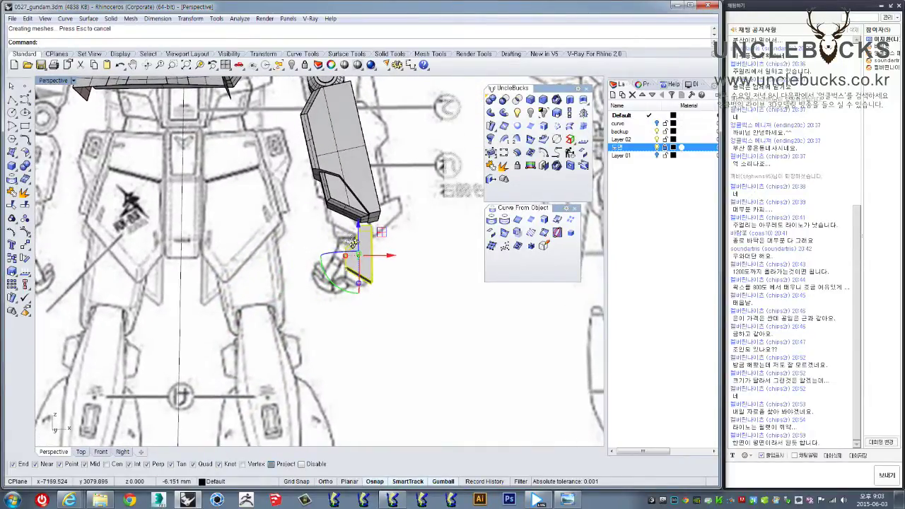
{"action": "right_click_drag", "start_coordinate": [351, 243], "coordinate": [343, 241]}
{"action": "scroll", "coordinate": [343, 241], "scroll_direction": "up", "scroll_amount": 2}
{"action": "scroll", "coordinate": [340, 255], "scroll_direction": "up", "scroll_amount": 2}
{"action": "scroll", "coordinate": [335, 267], "scroll_direction": "up", "scroll_amount": 1}
{"action": "mouse_move", "coordinate": [334, 270]}
{"action": "right_mouse_down"}
{"action": "mouse_move", "coordinate": [319, 275]}
{"action": "mouse_move", "coordinate": [288, 241]}
{"action": "right_mouse_up"}
{"action": "double_click", "coordinate": [53, 81]}
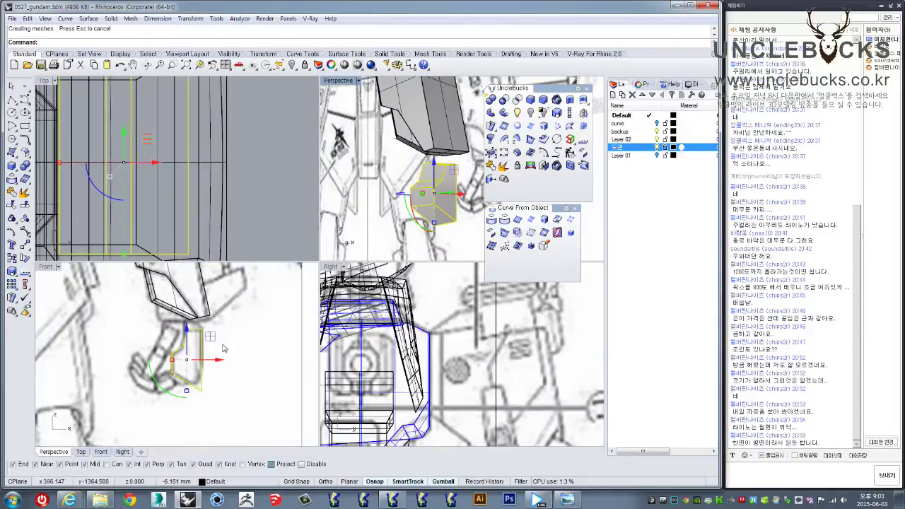
{"action": "scroll", "coordinate": [241, 339], "scroll_direction": "down", "scroll_amount": 3}
{"action": "scroll", "coordinate": [283, 333], "scroll_direction": "down", "scroll_amount": 3}
{"action": "scroll", "coordinate": [517, 371], "scroll_direction": "down", "scroll_amount": 3}
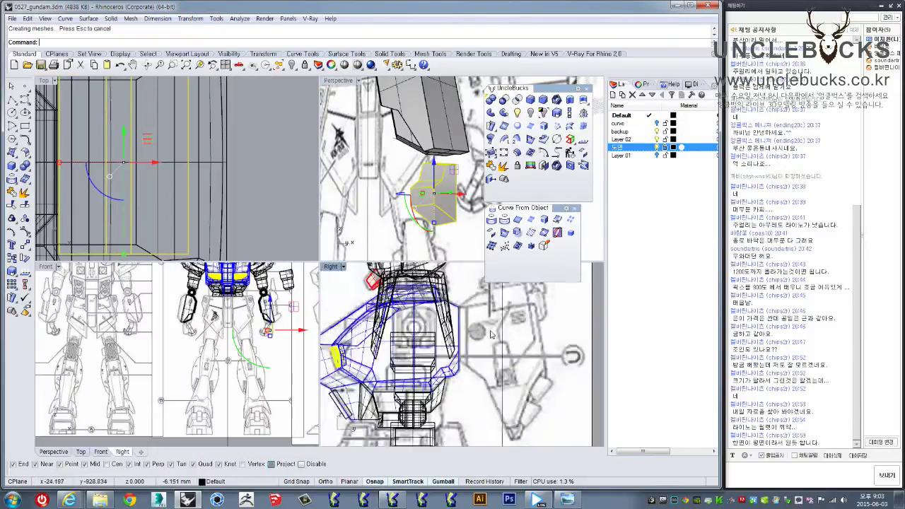
{"action": "scroll", "coordinate": [459, 354], "scroll_direction": "down", "scroll_amount": 3}
{"action": "double_click", "coordinate": [330, 267]}
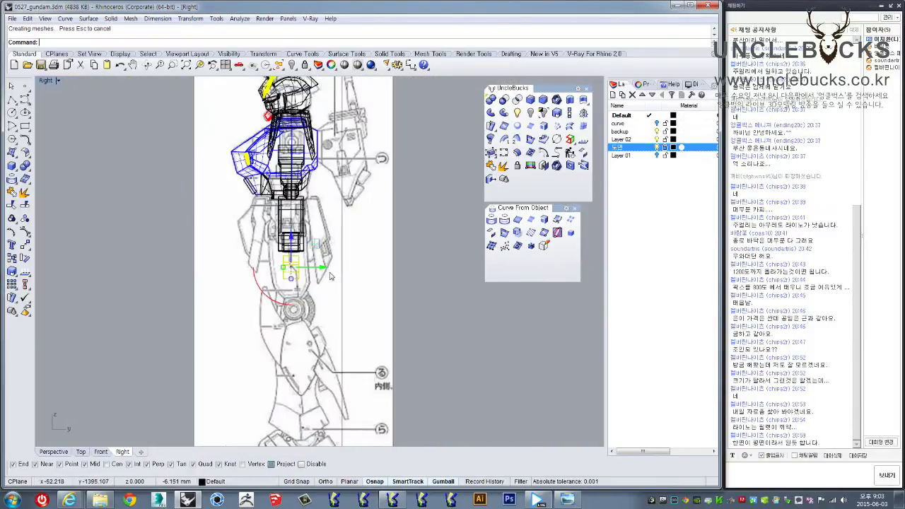
- Draw a rectangle just below the wrist in the maximized Right view
{"action": "scroll", "coordinate": [262, 281], "scroll_direction": "up", "scroll_amount": 3}
{"action": "scroll", "coordinate": [262, 281], "scroll_direction": "up", "scroll_amount": 3}
{"action": "scroll", "coordinate": [263, 282], "scroll_direction": "up", "scroll_amount": 3}
{"action": "scroll", "coordinate": [262, 281], "scroll_direction": "down", "scroll_amount": 3}
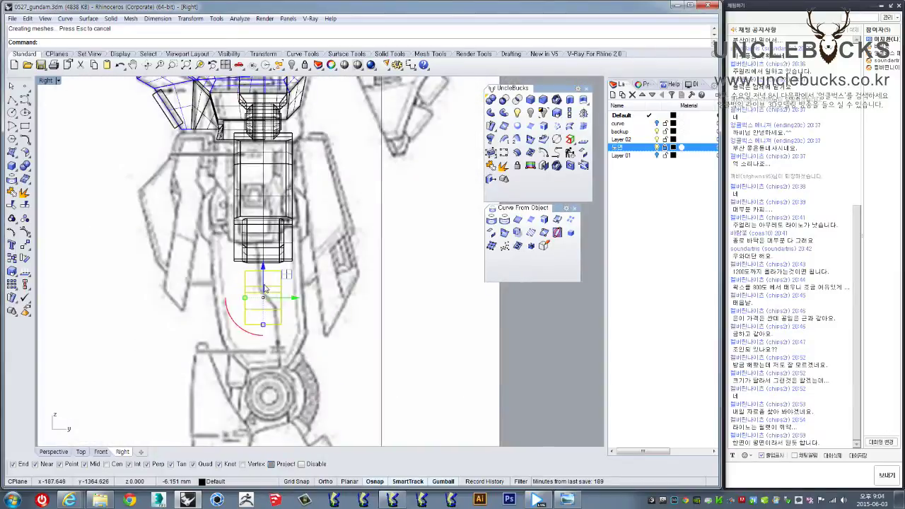
{"action": "scroll", "coordinate": [262, 281], "scroll_direction": "down", "scroll_amount": 3}
{"action": "scroll", "coordinate": [268, 284], "scroll_direction": "up", "scroll_amount": 2}
{"action": "scroll", "coordinate": [276, 286], "scroll_direction": "up", "scroll_amount": 2}
{"action": "scroll", "coordinate": [276, 286], "scroll_direction": "up", "scroll_amount": 2}
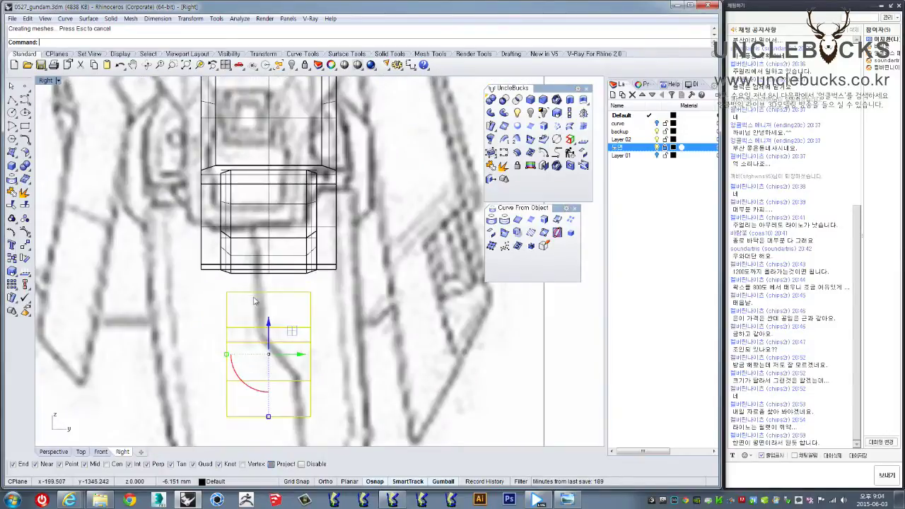
{"action": "left_click", "coordinate": [25, 127]}
{"action": "left_click", "coordinate": [268, 292]}
{"action": "left_click", "coordinate": [302, 365]}
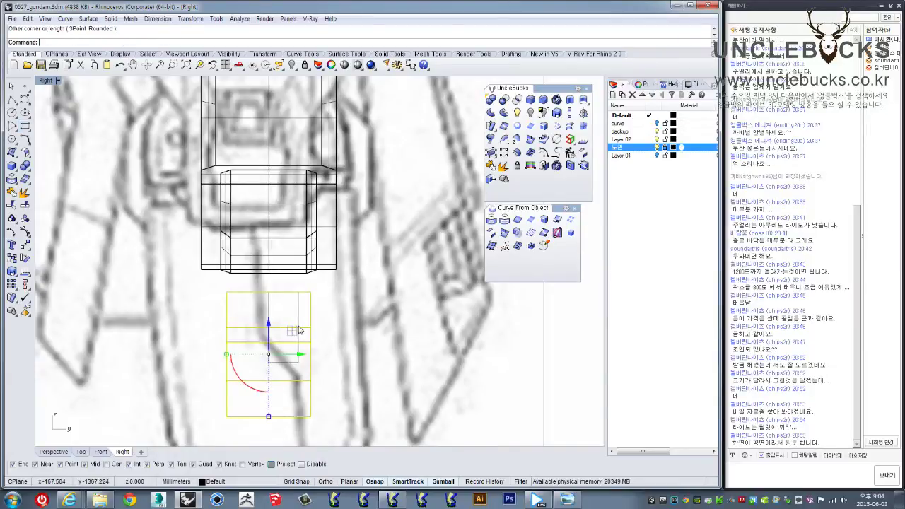
- Shift the rectangle left onto the hand sketch using Move and gumball drags
{"action": "scroll", "coordinate": [294, 322], "scroll_direction": "up", "scroll_amount": 3}
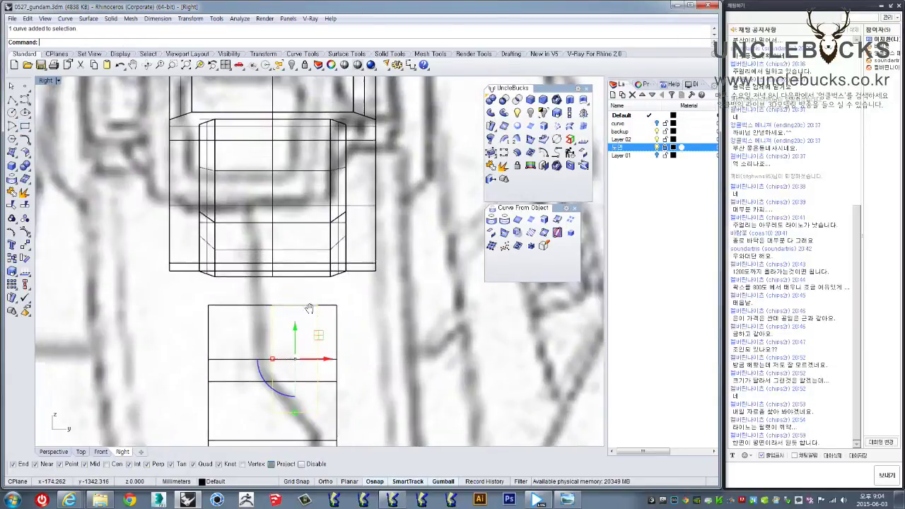
{"action": "type", "text": "m"}
{"action": "key", "text": "Return"}
{"action": "left_click", "coordinate": [297, 313]}
{"action": "left_click", "coordinate": [264, 314]}
{"action": "scroll", "coordinate": [264, 314], "scroll_direction": "down", "scroll_amount": 2}
{"action": "scroll", "coordinate": [267, 304], "scroll_direction": "down", "scroll_amount": 2}
{"action": "left_click_drag", "start_coordinate": [259, 307], "coordinate": [246, 306]}
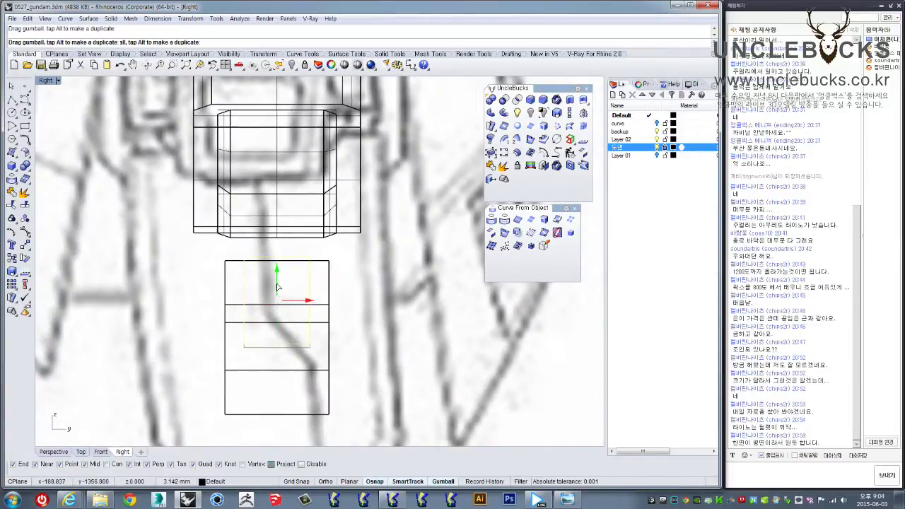
{"action": "right_click_drag", "start_coordinate": [181, 237], "coordinate": [237, 227]}
- Maximize the Perspective view and orbit to show the whole upper body
{"action": "double_click", "coordinate": [46, 81]}
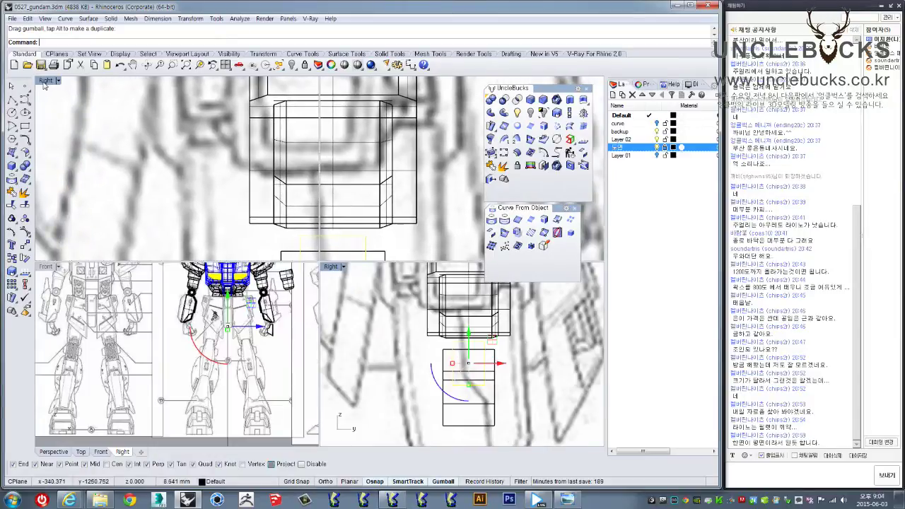
{"action": "double_click", "coordinate": [337, 86]}
{"action": "scroll", "coordinate": [277, 262], "scroll_direction": "down", "scroll_amount": 3}
{"action": "scroll", "coordinate": [266, 311], "scroll_direction": "down", "scroll_amount": 5}
{"action": "right_click_drag", "start_coordinate": [266, 311], "coordinate": [97, 124]}
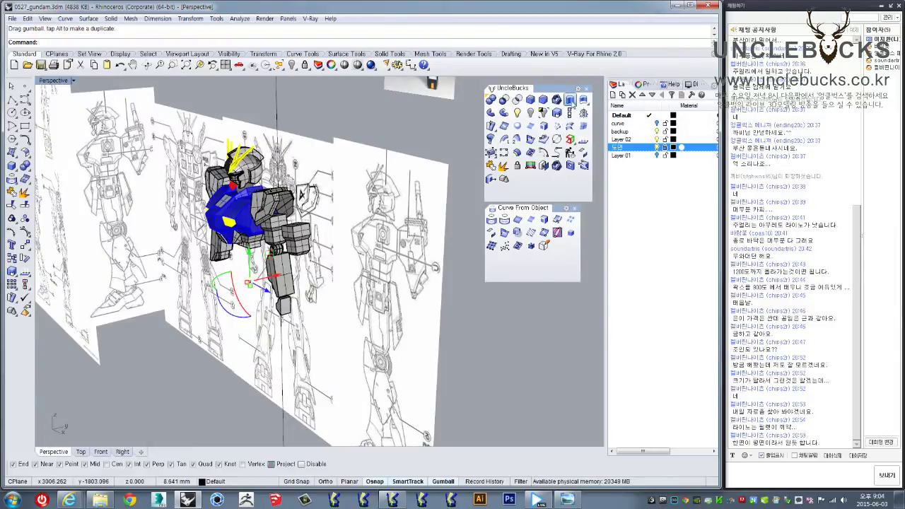
- Extrude the new rectangle into a long horizontal bar
{"action": "left_click", "coordinate": [569, 100]}
{"action": "left_click", "coordinate": [329, 300]}
{"action": "scroll", "coordinate": [329, 297], "scroll_direction": "up", "scroll_amount": 3}
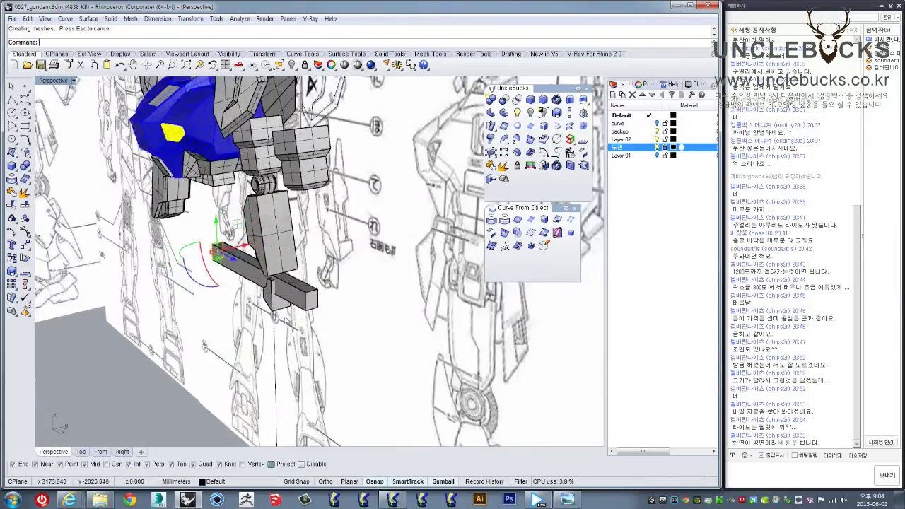
{"action": "scroll", "coordinate": [330, 289], "scroll_direction": "up", "scroll_amount": 3}
{"action": "scroll", "coordinate": [329, 283], "scroll_direction": "up", "scroll_amount": 3}
{"action": "scroll", "coordinate": [331, 271], "scroll_direction": "up", "scroll_amount": 3}
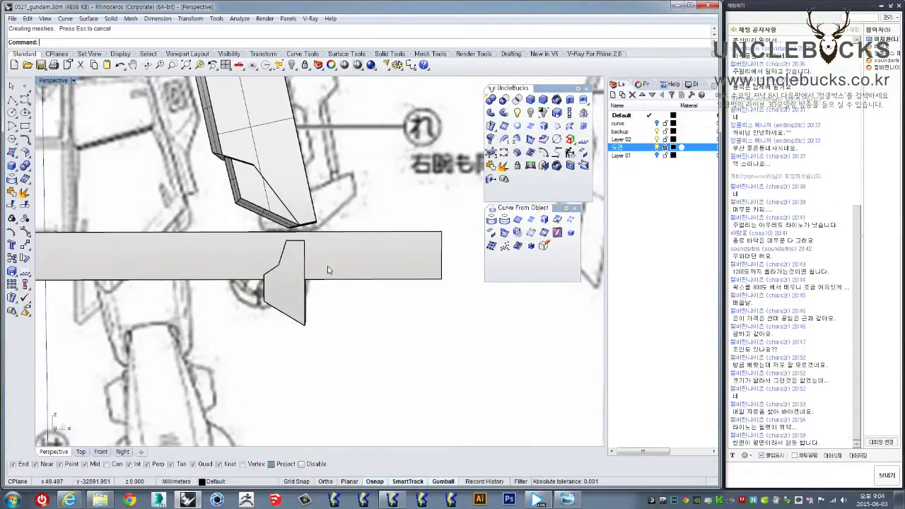
{"action": "right_click_drag", "start_coordinate": [356, 279], "coordinate": [269, 293]}
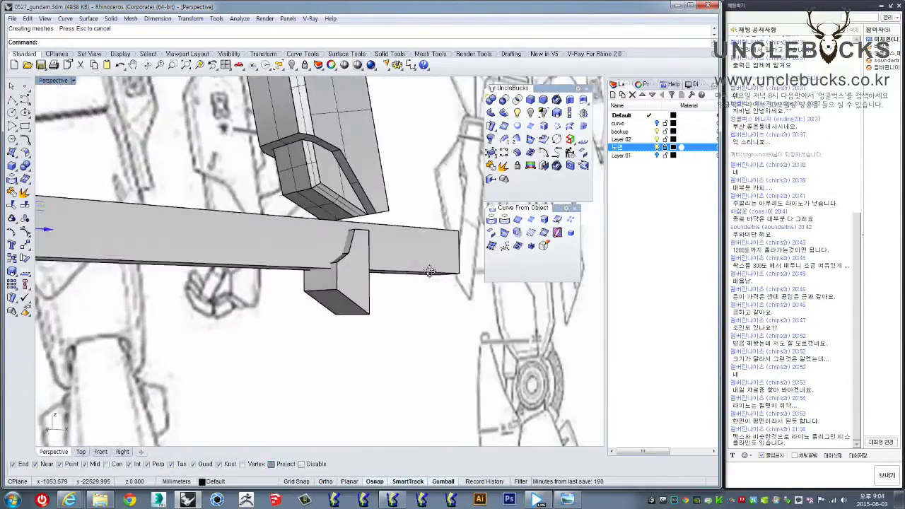
- BooleanDifference the bar out of the vertical hand block, notching it
{"action": "left_click", "coordinate": [268, 289]}
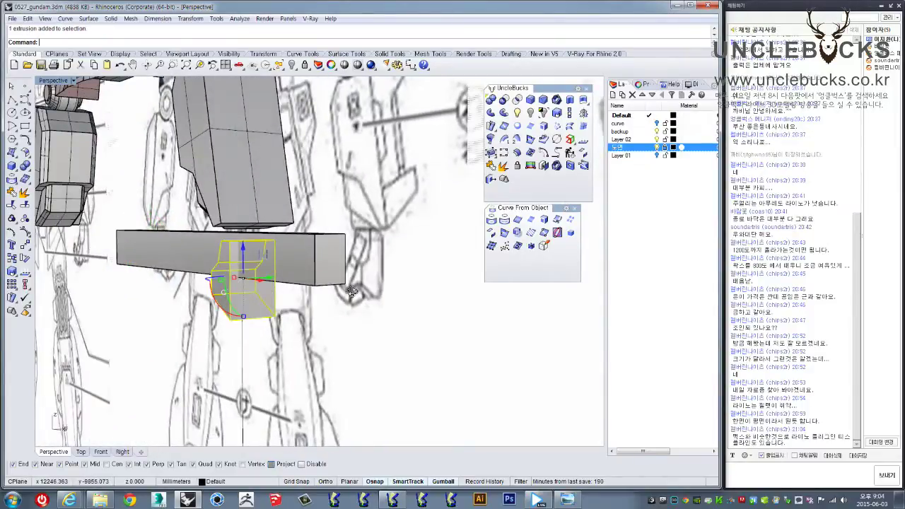
{"action": "right_click_drag", "start_coordinate": [351, 292], "coordinate": [349, 295]}
{"action": "left_click", "coordinate": [503, 100]}
{"action": "left_click", "coordinate": [326, 269]}
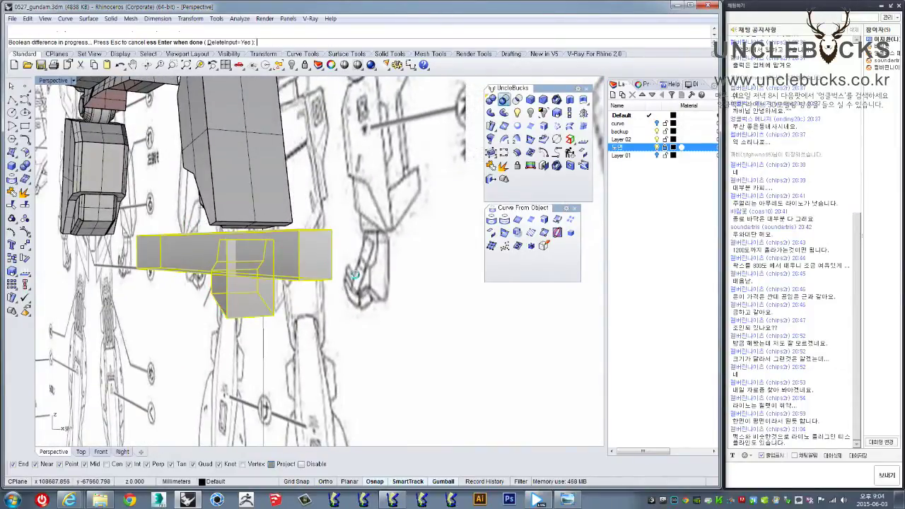
{"action": "key", "text": "Return"}
{"action": "left_click", "coordinate": [318, 269]}
{"action": "mouse_move", "coordinate": [356, 275]}
{"action": "right_mouse_down"}
{"action": "mouse_move", "coordinate": [318, 266]}
{"action": "mouse_move", "coordinate": [300, 237]}
{"action": "right_mouse_up"}
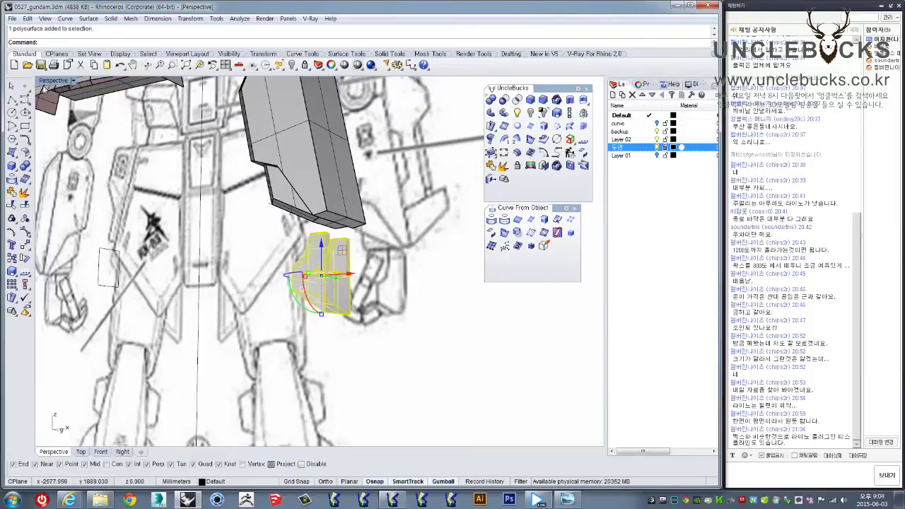
{"action": "double_click", "coordinate": [50, 81]}
{"action": "double_click", "coordinate": [43, 80]}
{"action": "scroll", "coordinate": [283, 297], "scroll_direction": "down", "scroll_amount": 2}
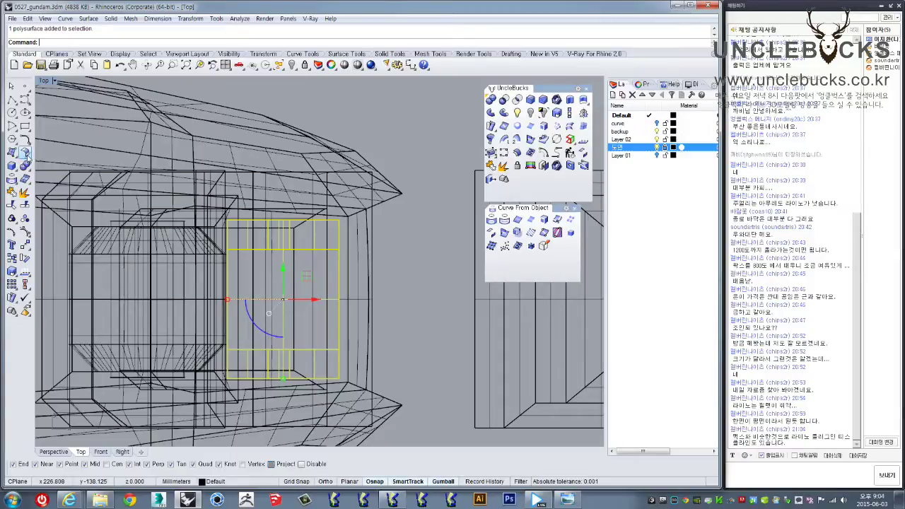
- Draw a rectangle over the hand in the Top view and select its outline curve
{"action": "left_click", "coordinate": [26, 128]}
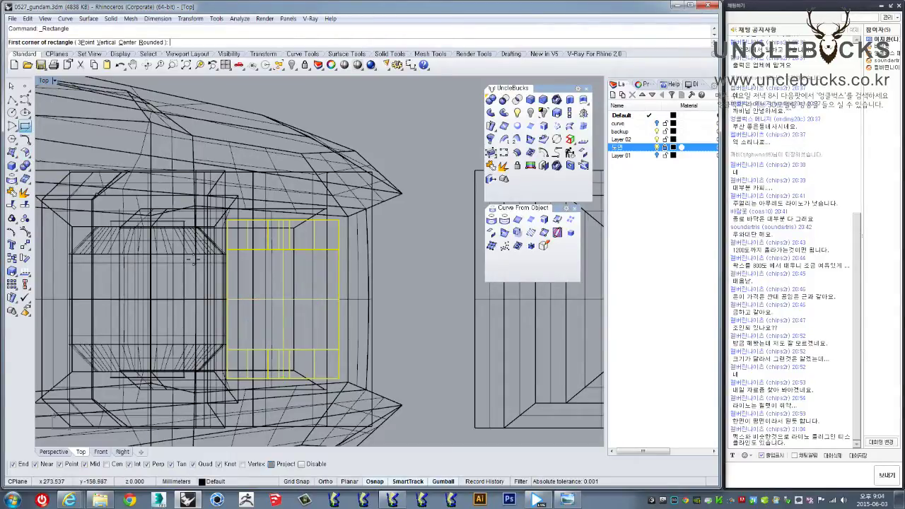
{"action": "left_click", "coordinate": [223, 247]}
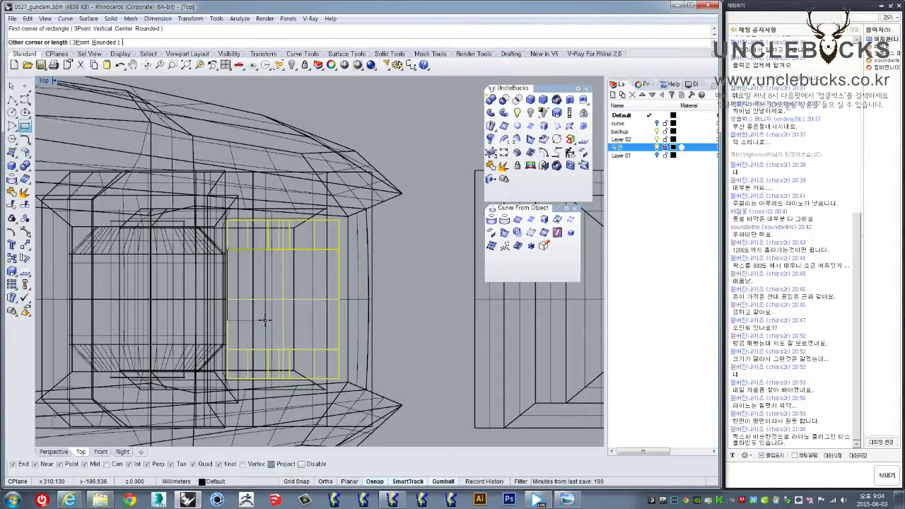
{"action": "left_click", "coordinate": [283, 349]}
{"action": "left_click", "coordinate": [281, 322]}
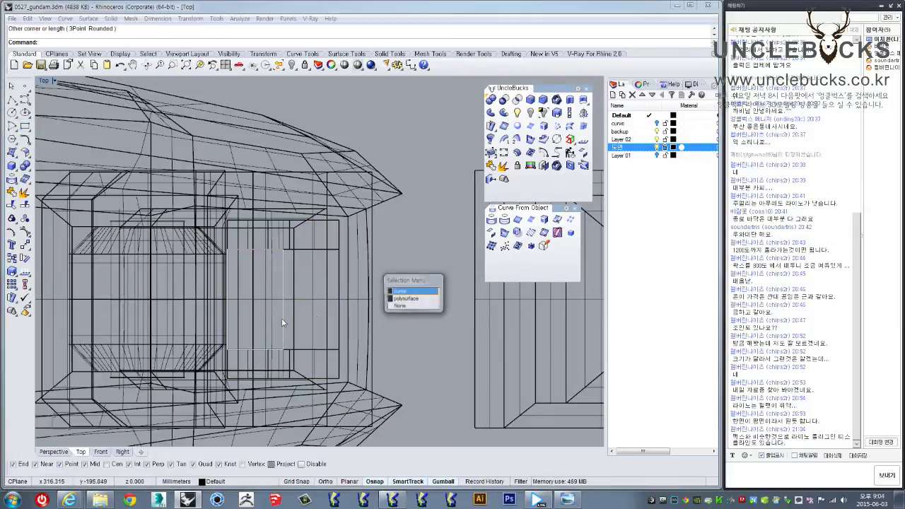
{"action": "left_click", "coordinate": [410, 291]}
- Scale1D the outline from its bottom-left corner to widen it leftward
{"action": "left_click", "coordinate": [569, 113]}
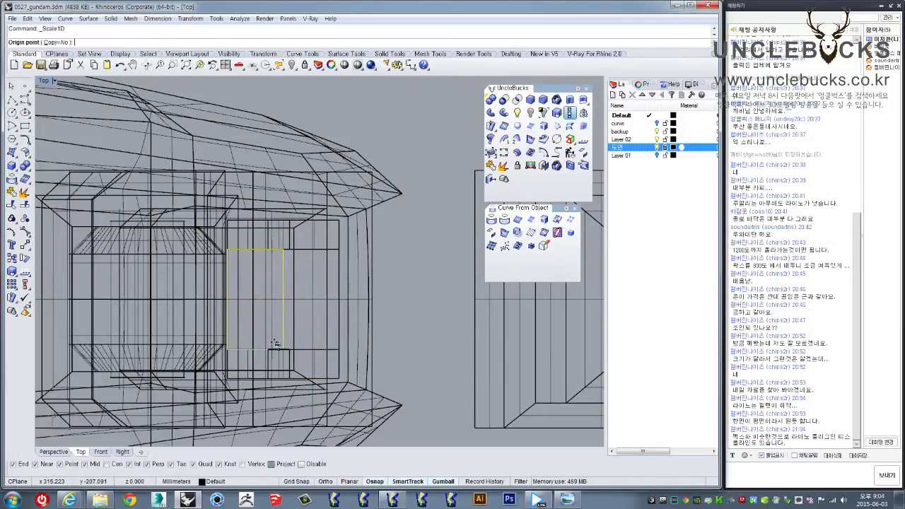
{"action": "left_click", "coordinate": [227, 349]}
{"action": "left_click", "coordinate": [227, 349]}
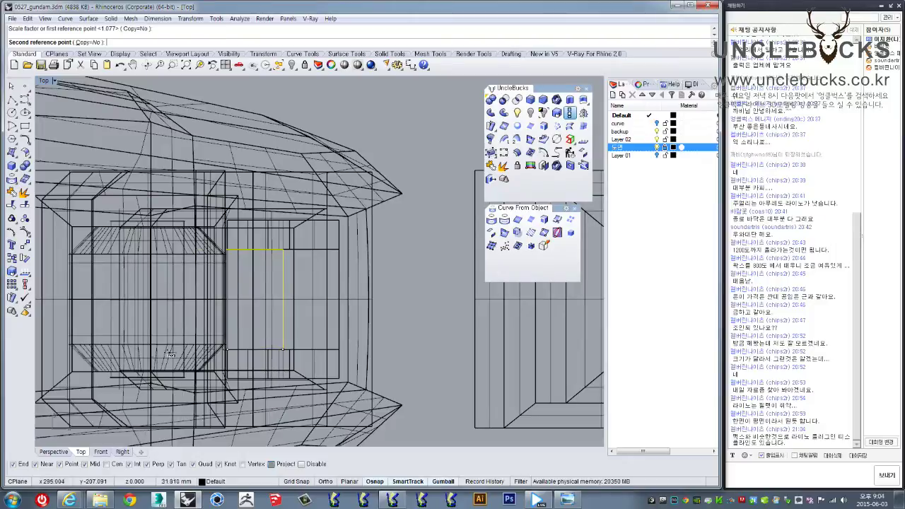
{"action": "left_click", "coordinate": [152, 327]}
{"action": "right_click_drag", "start_coordinate": [159, 295], "coordinate": [212, 283]}
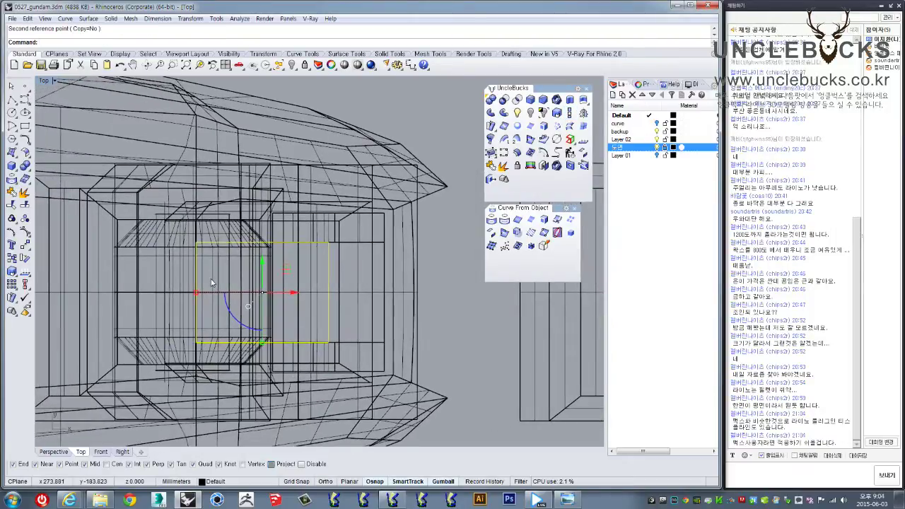
{"action": "double_click", "coordinate": [44, 82]}
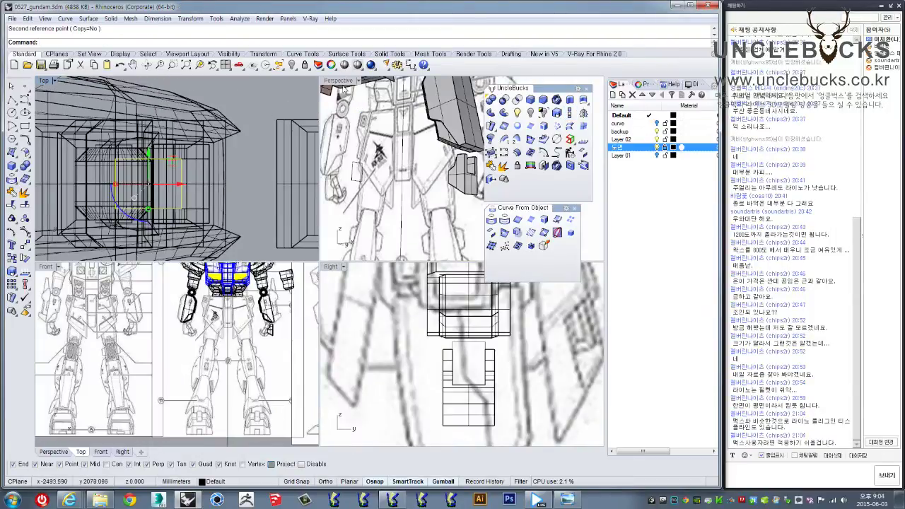
{"action": "double_click", "coordinate": [338, 81]}
{"action": "right_click_drag", "start_coordinate": [268, 255], "coordinate": [285, 237], "text": "shift"}
- Gumball-move the stretched outline down to the hand in Perspective
{"action": "scroll", "coordinate": [286, 265], "scroll_direction": "down", "scroll_amount": 2}
{"action": "scroll", "coordinate": [288, 293], "scroll_direction": "down", "scroll_amount": 2}
{"action": "scroll", "coordinate": [290, 320], "scroll_direction": "down", "scroll_amount": 2}
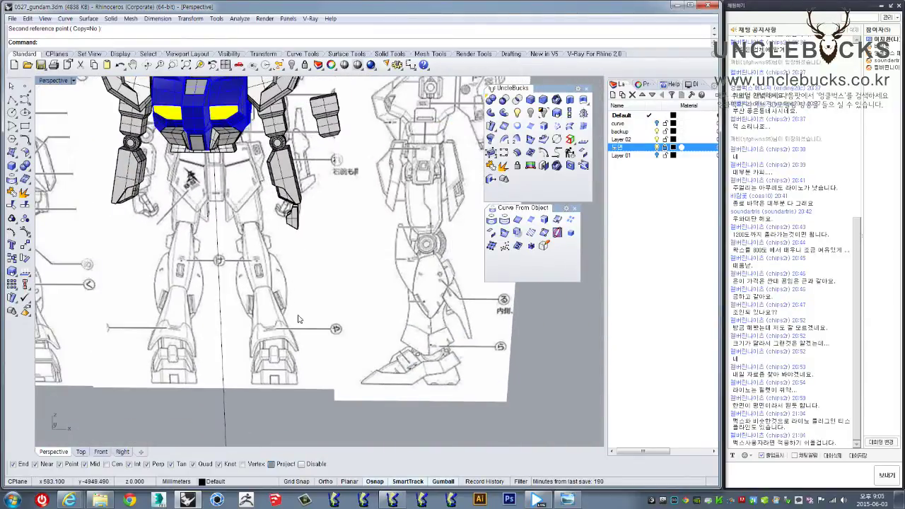
{"action": "scroll", "coordinate": [298, 319], "scroll_direction": "down", "scroll_amount": 2}
{"action": "scroll", "coordinate": [303, 304], "scroll_direction": "down", "scroll_amount": 2}
{"action": "scroll", "coordinate": [289, 332], "scroll_direction": "down", "scroll_amount": 2}
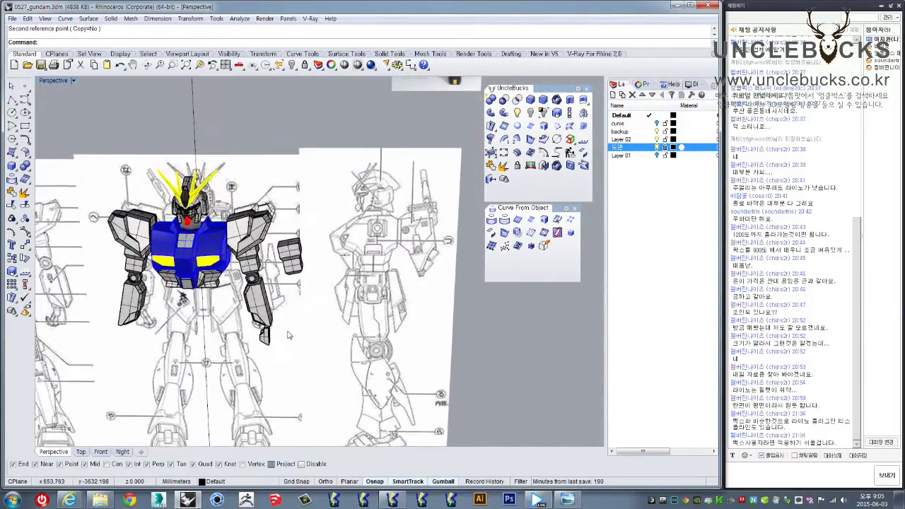
{"action": "scroll", "coordinate": [286, 329], "scroll_direction": "down", "scroll_amount": 2}
{"action": "right_click_drag", "start_coordinate": [283, 326], "coordinate": [283, 309]}
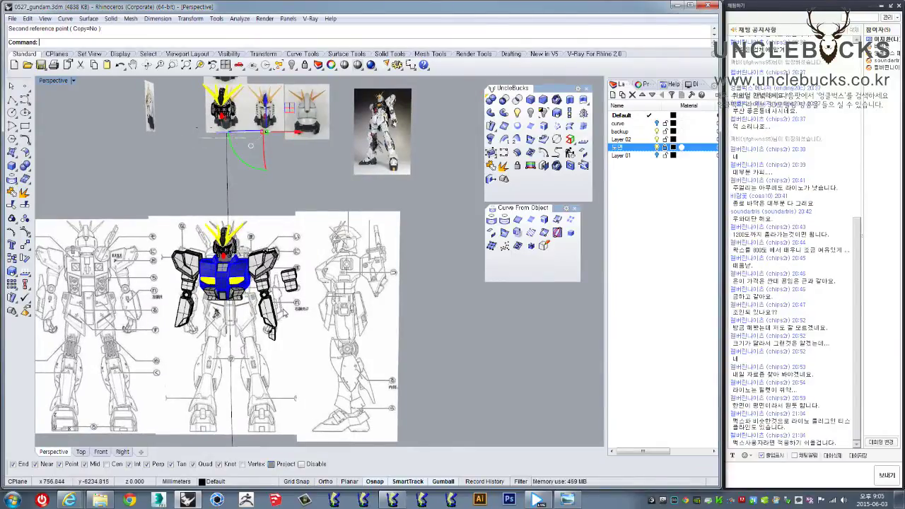
{"action": "left_click_drag", "start_coordinate": [267, 111], "coordinate": [245, 349]}
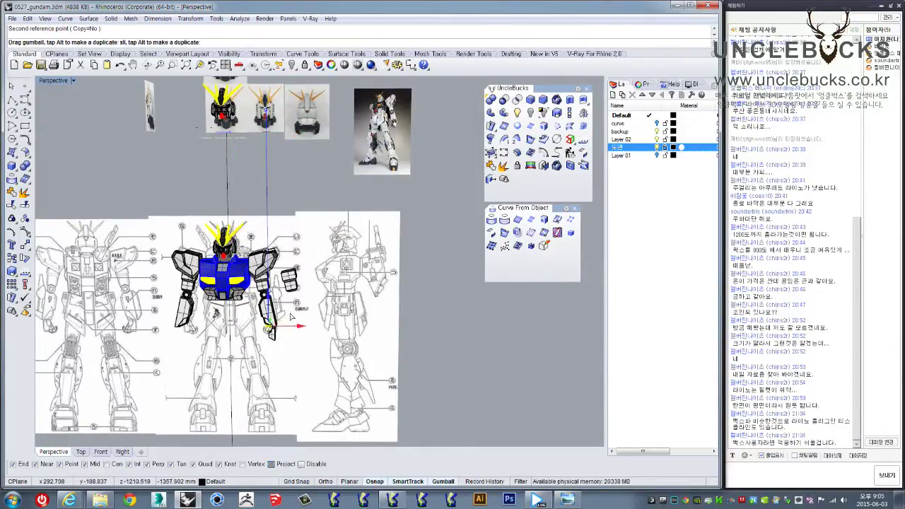
{"action": "scroll", "coordinate": [245, 349], "scroll_direction": "up", "scroll_amount": 5}
{"action": "scroll", "coordinate": [283, 347], "scroll_direction": "up", "scroll_amount": 2}
{"action": "scroll", "coordinate": [304, 336], "scroll_direction": "up", "scroll_amount": 2}
{"action": "left_click_drag", "start_coordinate": [308, 333], "coordinate": [312, 330]}
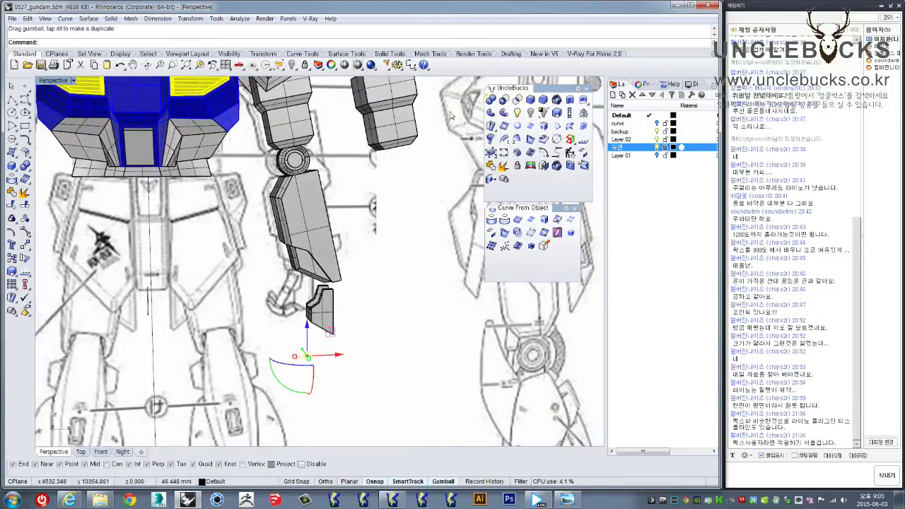
- Extrude the outline into a tall block beside the hand bracket
{"action": "left_click", "coordinate": [570, 100]}
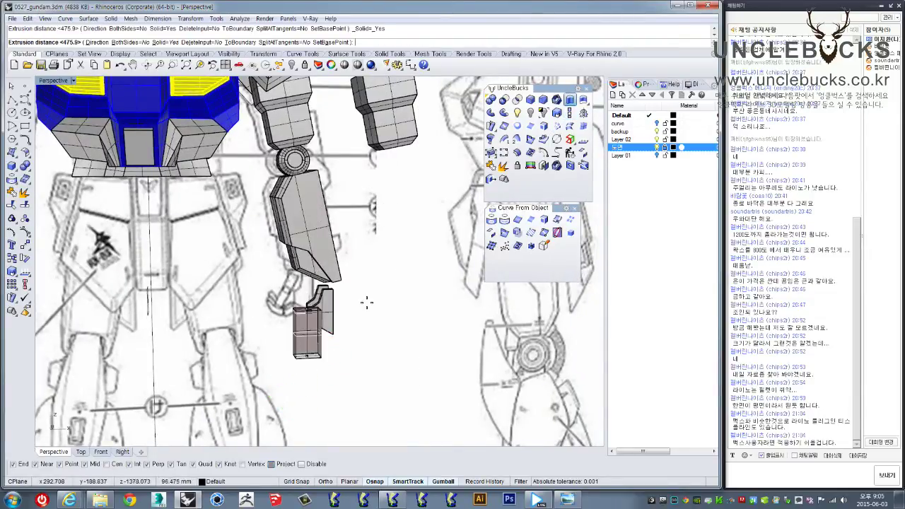
{"action": "left_click", "coordinate": [349, 317]}
{"action": "scroll", "coordinate": [350, 317], "scroll_direction": "up", "scroll_amount": 5}
{"action": "right_click_drag", "start_coordinate": [333, 288], "coordinate": [292, 359]}
{"action": "left_click", "coordinate": [325, 296]}
{"action": "mouse_move", "coordinate": [296, 354]}
{"action": "right_mouse_down"}
{"action": "mouse_move", "coordinate": [382, 373]}
{"action": "mouse_move", "coordinate": [333, 354]}
{"action": "right_mouse_up"}
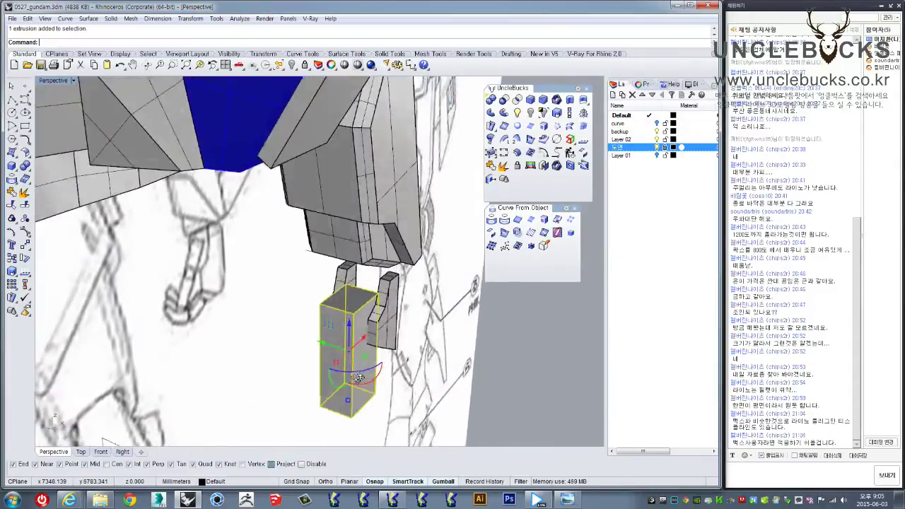
{"action": "scroll", "coordinate": [329, 352], "scroll_direction": "up", "scroll_amount": 3}
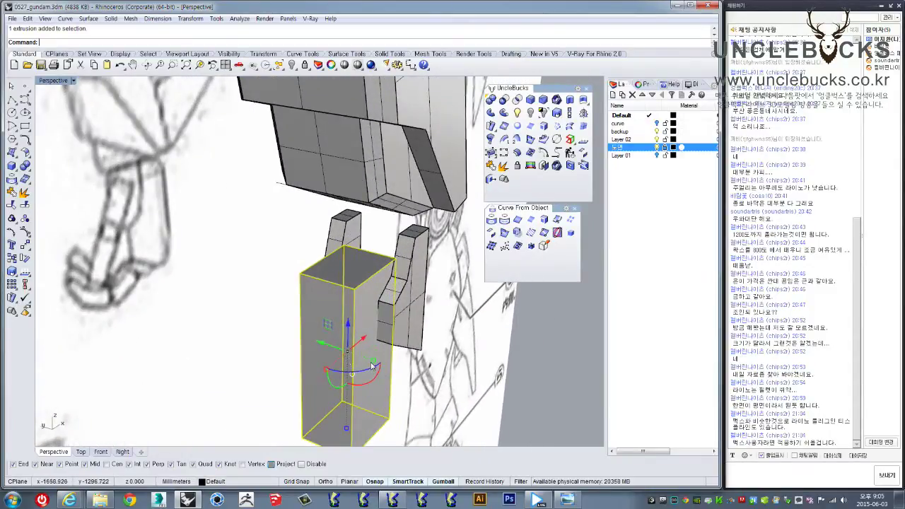
{"action": "mouse_move", "coordinate": [375, 362]}
{"action": "right_mouse_down"}
{"action": "mouse_move", "coordinate": [383, 338]}
{"action": "mouse_move", "coordinate": [446, 270]}
{"action": "right_mouse_up"}
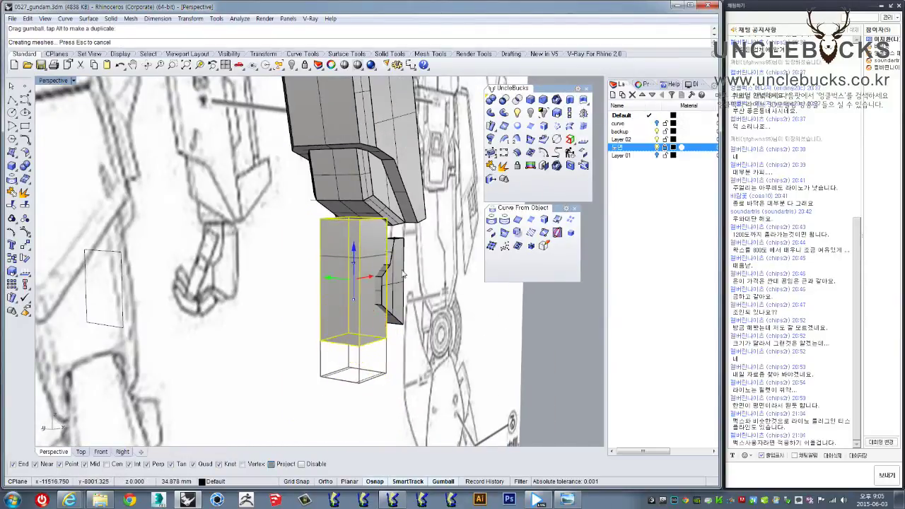
{"action": "right_click_drag", "start_coordinate": [356, 305], "coordinate": [366, 296]}
{"action": "scroll", "coordinate": [366, 295], "scroll_direction": "up", "scroll_amount": 3}
- Hide the tall block, leaving the bracket piece visible
{"action": "left_click", "coordinate": [368, 297]}
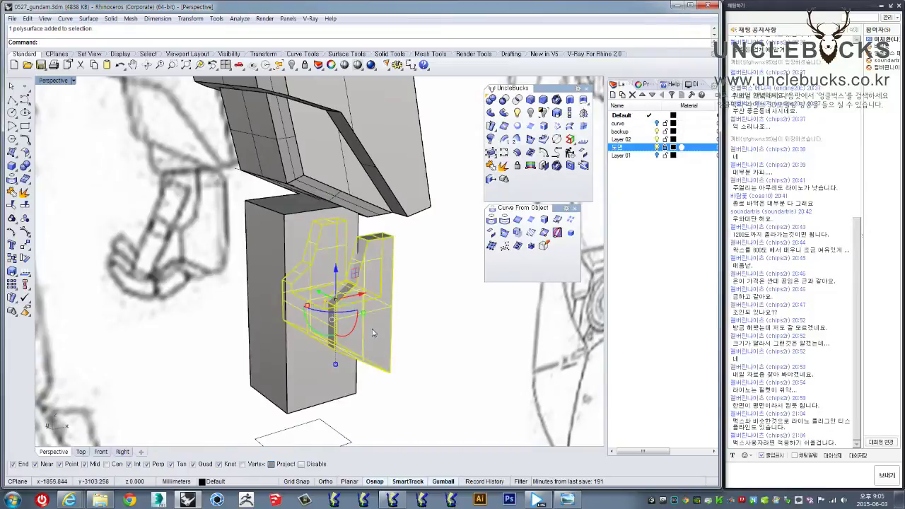
{"action": "right_click_drag", "start_coordinate": [374, 333], "coordinate": [603, 111]}
{"action": "left_click", "coordinate": [518, 112]}
{"action": "left_click", "coordinate": [326, 351]}
{"action": "key", "text": "Return"}
{"action": "mouse_move", "coordinate": [310, 384]}
{"action": "right_mouse_down"}
{"action": "mouse_move", "coordinate": [367, 344]}
{"action": "mouse_move", "coordinate": [350, 301]}
{"action": "right_mouse_up"}
{"action": "left_click", "coordinate": [350, 301]}
- Maximize the Front view and start a polyline below the bracket
{"action": "double_click", "coordinate": [47, 82]}
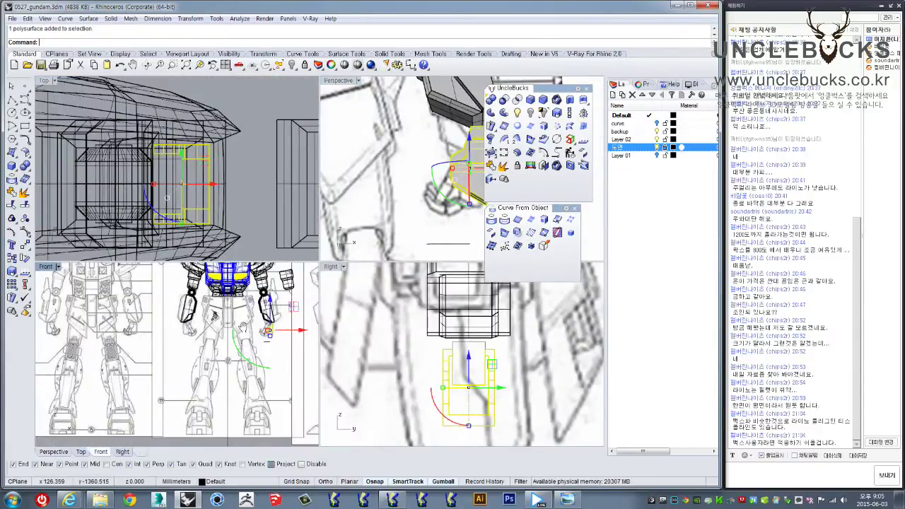
{"action": "double_click", "coordinate": [45, 267]}
{"action": "scroll", "coordinate": [302, 240], "scroll_direction": "up", "scroll_amount": 5}
{"action": "left_click", "coordinate": [11, 100]}
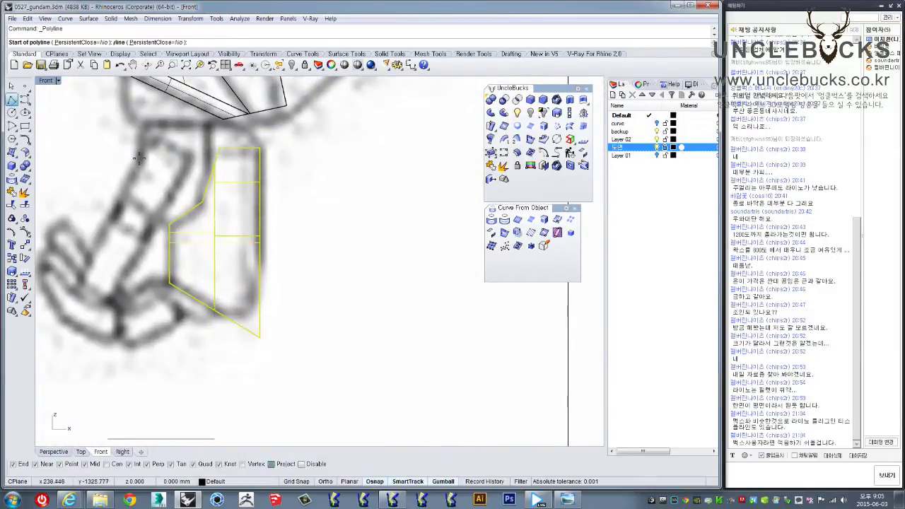
{"action": "scroll", "coordinate": [200, 314], "scroll_direction": "up", "scroll_amount": 3}
{"action": "scroll", "coordinate": [200, 318], "scroll_direction": "up", "scroll_amount": 2}
{"action": "left_click", "coordinate": [149, 341]}
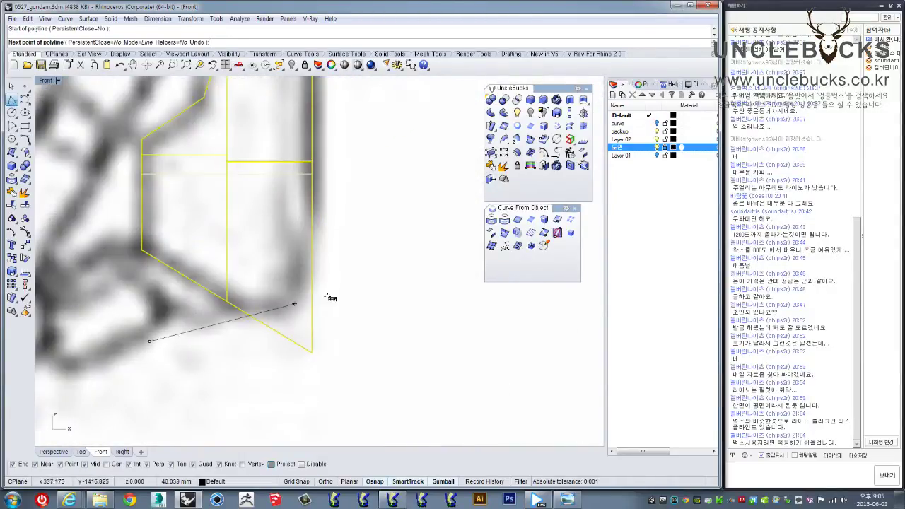
- Finish the line across the bracket and nudge its right endpoint up and left
{"action": "left_click", "coordinate": [418, 265]}
{"action": "key", "text": "Return"}
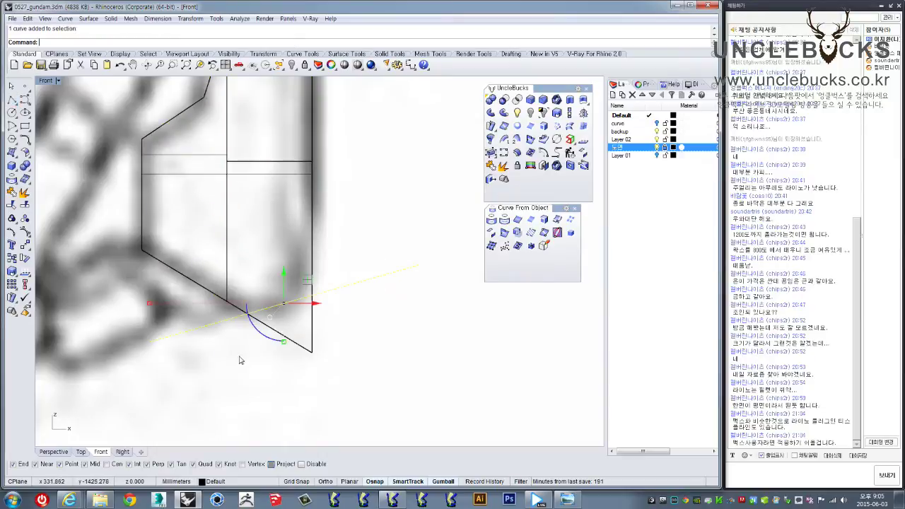
{"action": "left_click", "coordinate": [151, 345]}
{"action": "left_click_drag", "start_coordinate": [284, 304], "coordinate": [149, 341], "text": "ctrl"}
{"action": "scroll", "coordinate": [211, 428], "scroll_direction": "down", "scroll_amount": 4}
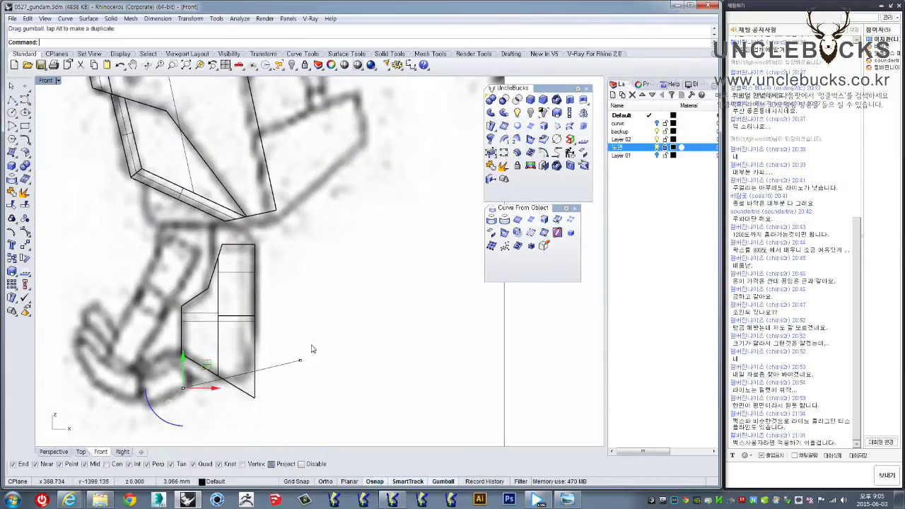
{"action": "left_click", "coordinate": [292, 363]}
{"action": "left_click", "coordinate": [24, 232]}
{"action": "left_click", "coordinate": [301, 360]}
{"action": "scroll", "coordinate": [289, 341], "scroll_direction": "up", "scroll_amount": 2}
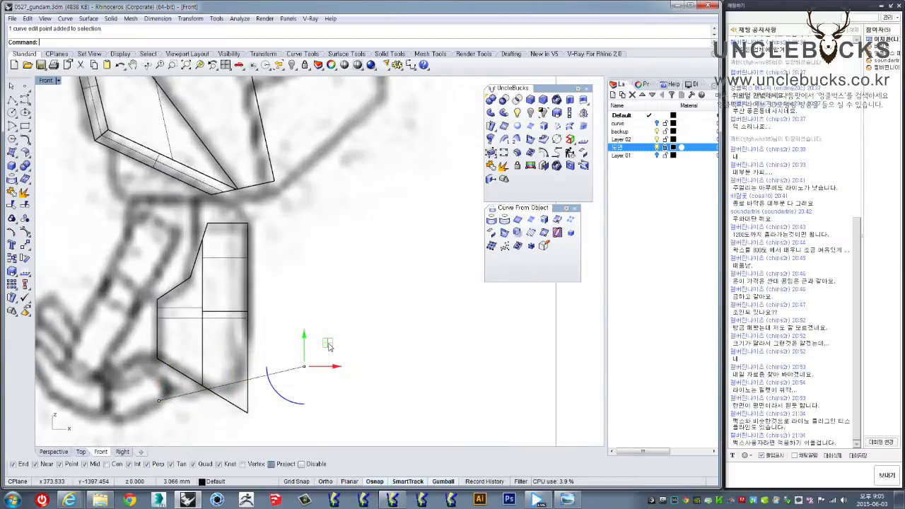
{"action": "left_click_drag", "start_coordinate": [328, 346], "coordinate": [326, 341]}
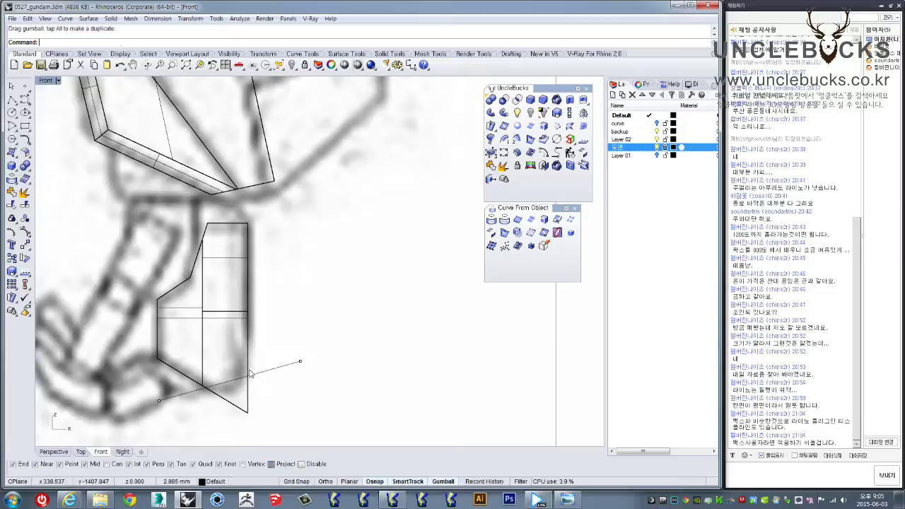
- Select the hand block with a crossing window in the maximized Front view
{"action": "left_click", "coordinate": [249, 414]}
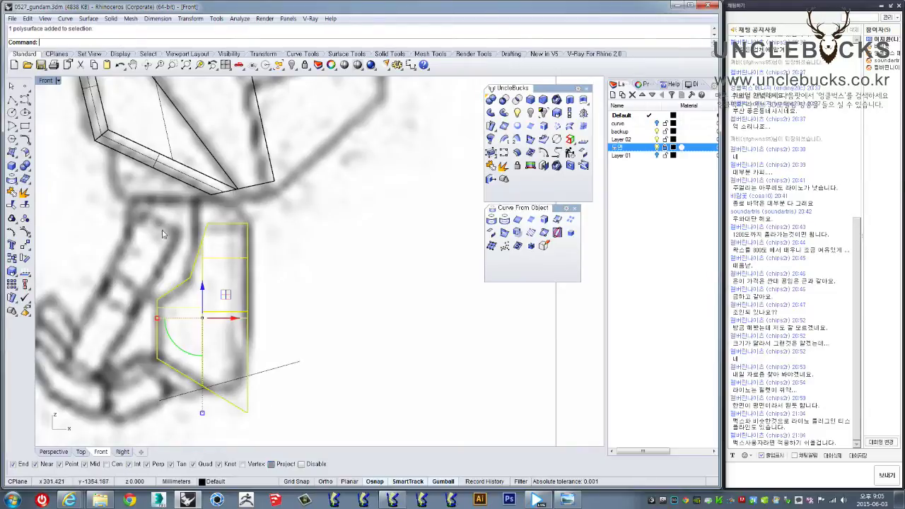
{"action": "double_click", "coordinate": [48, 81]}
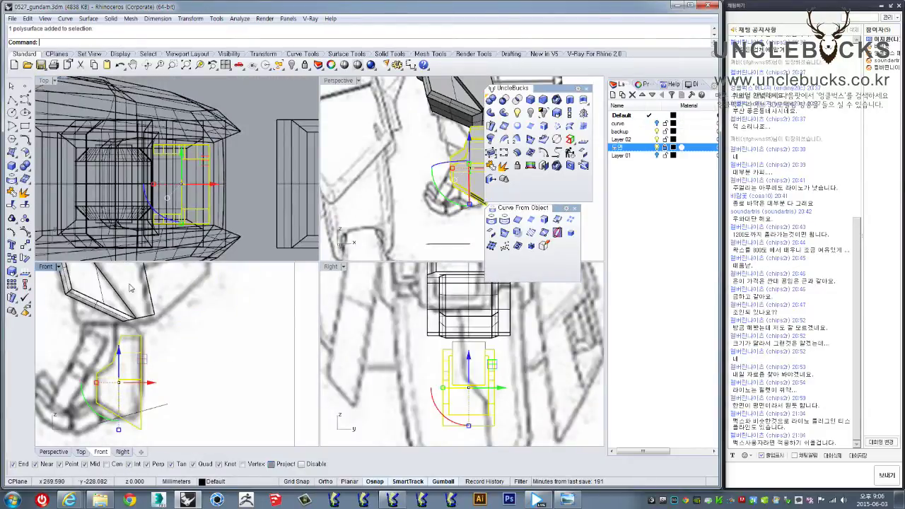
{"action": "double_click", "coordinate": [45, 266]}
{"action": "scroll", "coordinate": [206, 295], "scroll_direction": "up", "scroll_amount": 2}
{"action": "key", "text": "Escape"}
{"action": "left_click", "coordinate": [318, 325]}
{"action": "key", "text": "Escape"}
{"action": "left_click_drag", "start_coordinate": [259, 235], "coordinate": [258, 237]}
- Delete the triangular leftover at the hand's lower corner plus the long cutting line
{"action": "scroll", "coordinate": [184, 261], "scroll_direction": "up", "scroll_amount": 1}
{"action": "scroll", "coordinate": [170, 265], "scroll_direction": "up", "scroll_amount": 1}
{"action": "scroll", "coordinate": [147, 268], "scroll_direction": "up", "scroll_amount": 2}
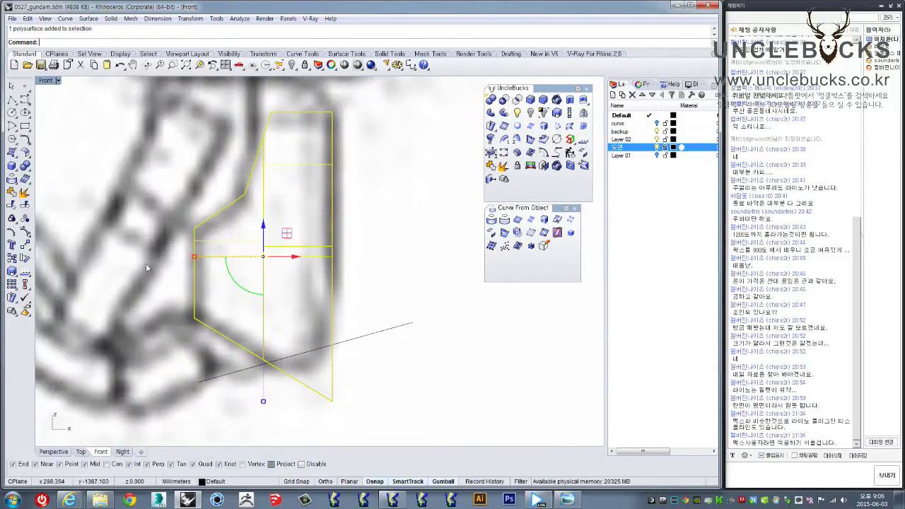
{"action": "left_click", "coordinate": [26, 205]}
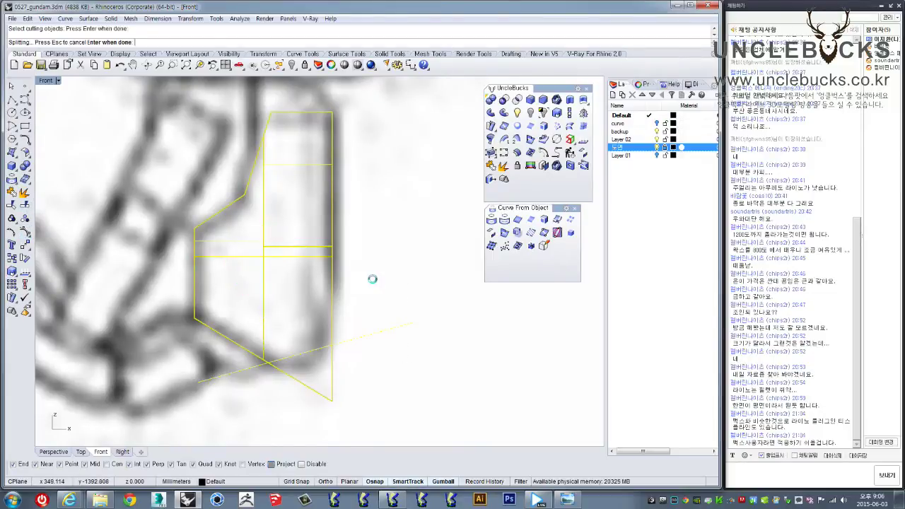
{"action": "left_click", "coordinate": [382, 331]}
{"action": "left_click", "coordinate": [297, 380]}
{"action": "key", "text": "Delete"}
{"action": "double_click", "coordinate": [46, 83]}
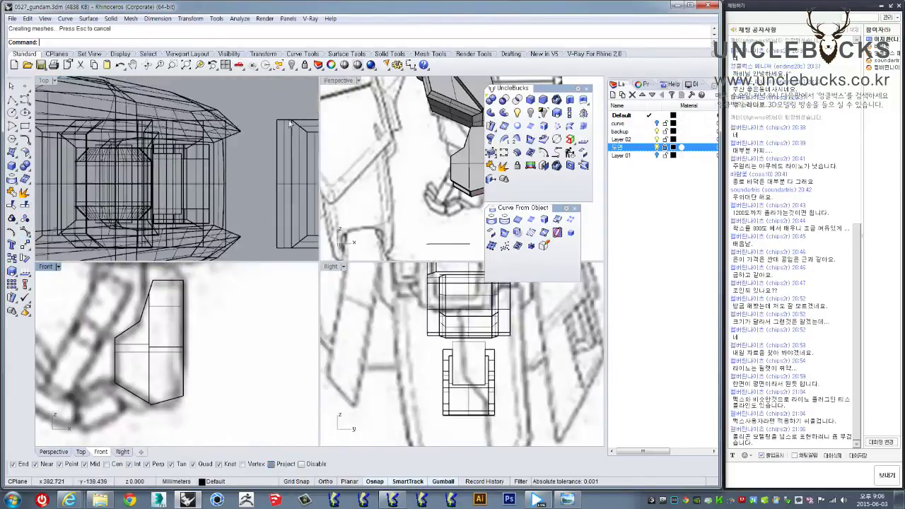
{"action": "double_click", "coordinate": [345, 82]}
{"action": "right_click_drag", "start_coordinate": [345, 85], "coordinate": [316, 214]}
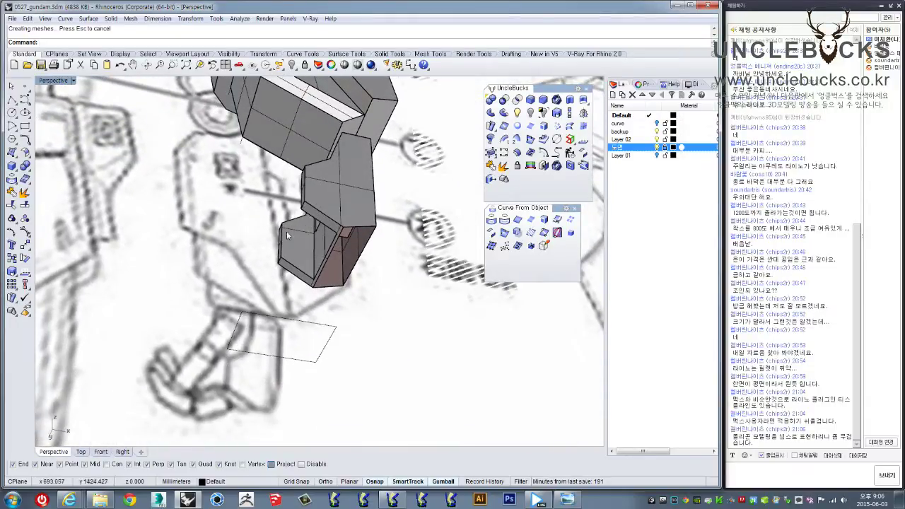
{"action": "mouse_move", "coordinate": [264, 263]}
{"action": "right_mouse_down"}
{"action": "mouse_move", "coordinate": [287, 226]}
{"action": "mouse_move", "coordinate": [323, 206]}
{"action": "mouse_move", "coordinate": [343, 207]}
{"action": "right_mouse_up"}
{"action": "left_click", "coordinate": [343, 207]}
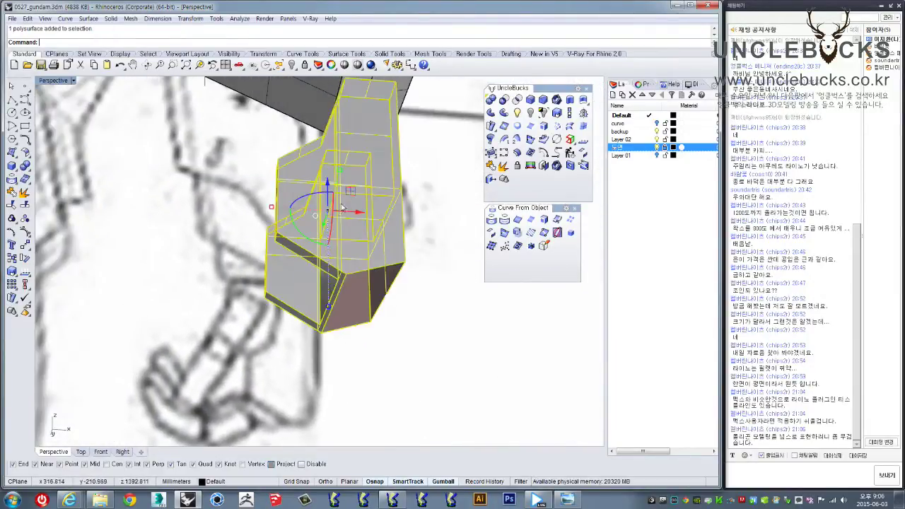
{"action": "mouse_move", "coordinate": [303, 249]}
{"action": "right_mouse_down"}
{"action": "mouse_move", "coordinate": [269, 259]}
{"action": "mouse_move", "coordinate": [329, 230]}
{"action": "right_mouse_up"}
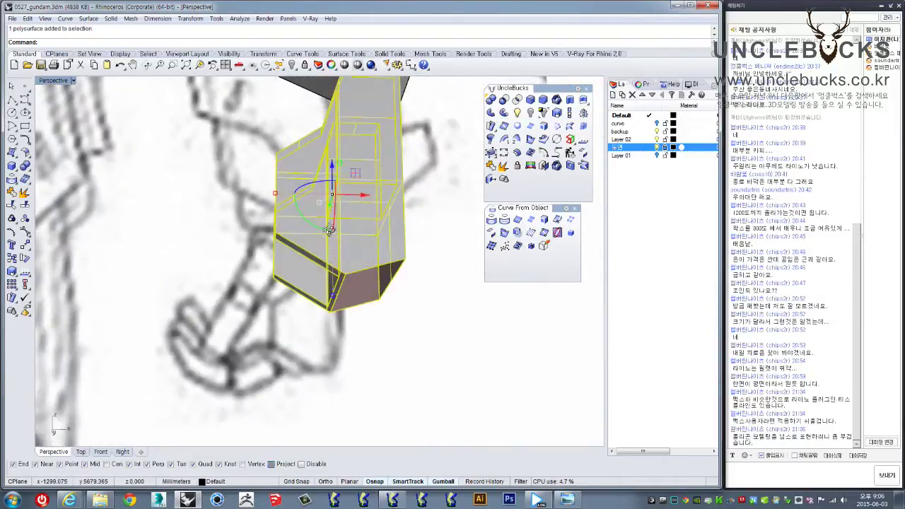
{"action": "left_click", "coordinate": [520, 125]}
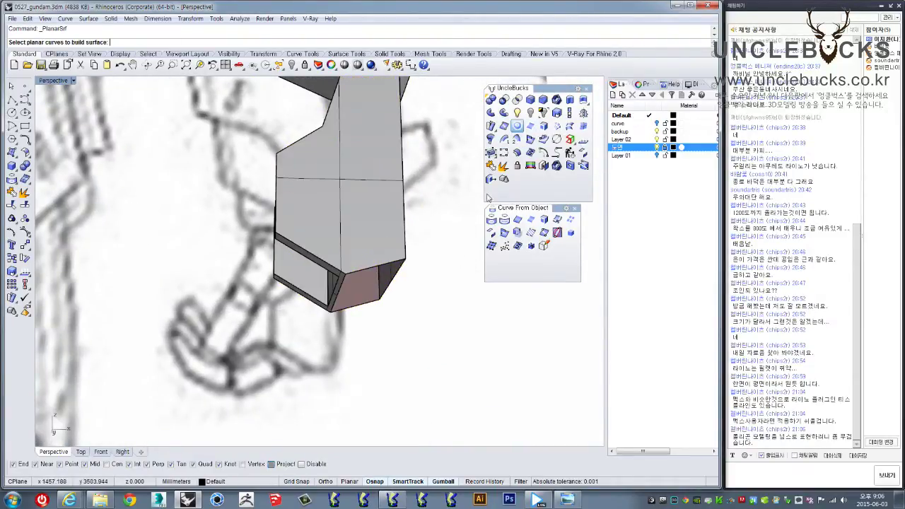
{"action": "key", "text": "Escape"}
{"action": "left_click", "coordinate": [366, 235]}
{"action": "scroll", "coordinate": [380, 247], "scroll_direction": "down", "scroll_amount": 3}
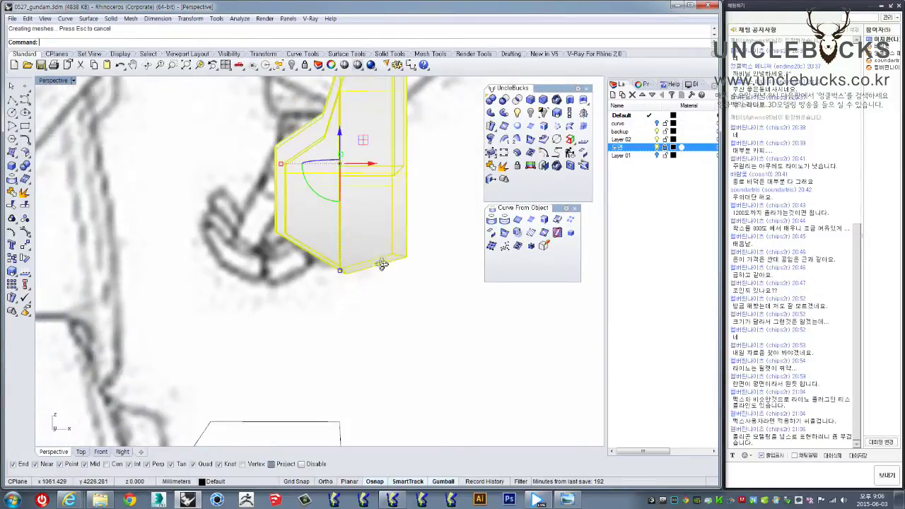
{"action": "scroll", "coordinate": [381, 247], "scroll_direction": "down", "scroll_amount": 3}
{"action": "right_click_drag", "start_coordinate": [420, 251], "coordinate": [293, 329]}
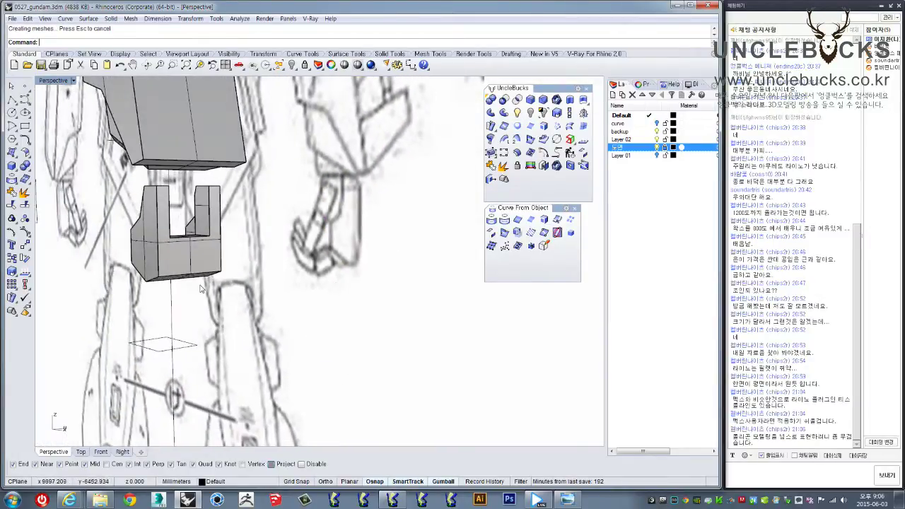
{"action": "right_click_drag", "start_coordinate": [293, 329], "coordinate": [316, 304]}
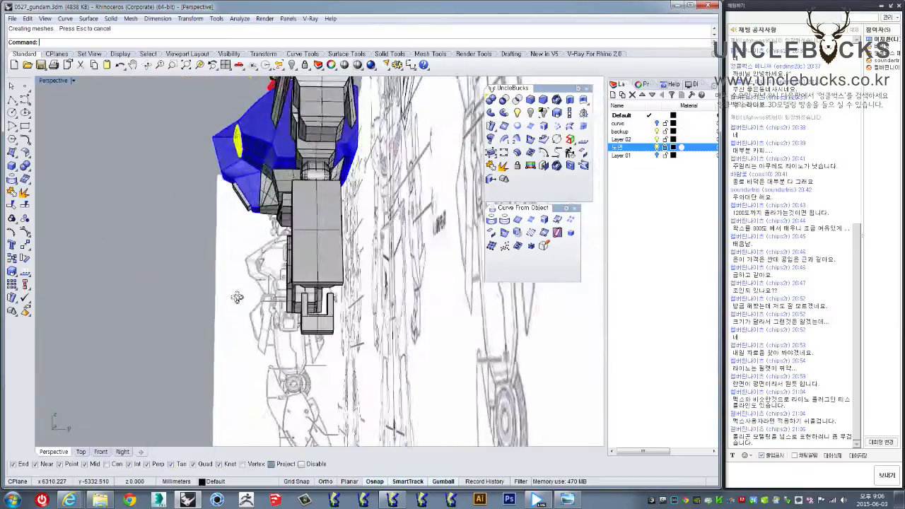
{"action": "scroll", "coordinate": [316, 304], "scroll_direction": "up", "scroll_amount": 3}
{"action": "mouse_move", "coordinate": [316, 304]}
{"action": "right_mouse_down"}
{"action": "mouse_move", "coordinate": [291, 305]}
{"action": "mouse_move", "coordinate": [397, 270]}
{"action": "mouse_move", "coordinate": [439, 304]}
{"action": "mouse_move", "coordinate": [347, 286]}
{"action": "mouse_move", "coordinate": [337, 339]}
{"action": "right_mouse_up"}
{"action": "scroll", "coordinate": [312, 298], "scroll_direction": "up", "scroll_amount": 2}
{"action": "left_click", "coordinate": [313, 302]}
{"action": "key", "text": "Escape"}
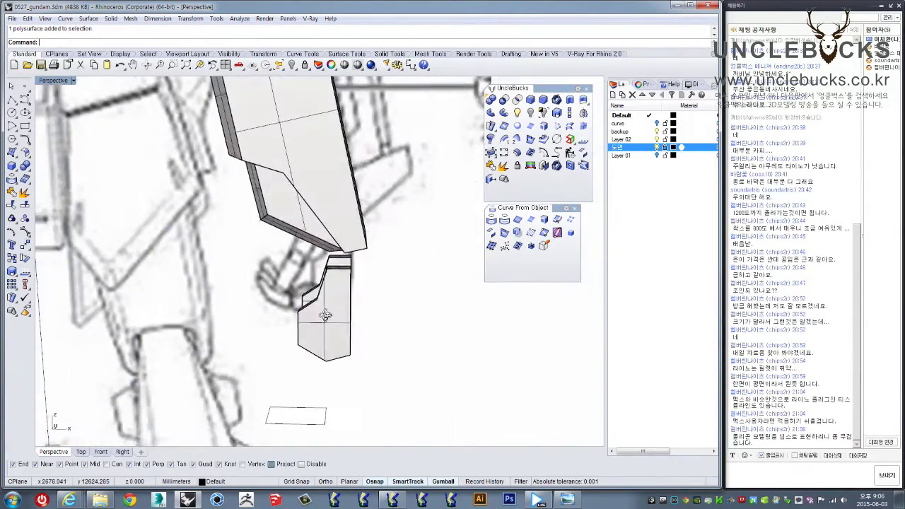
{"action": "left_click", "coordinate": [336, 340]}
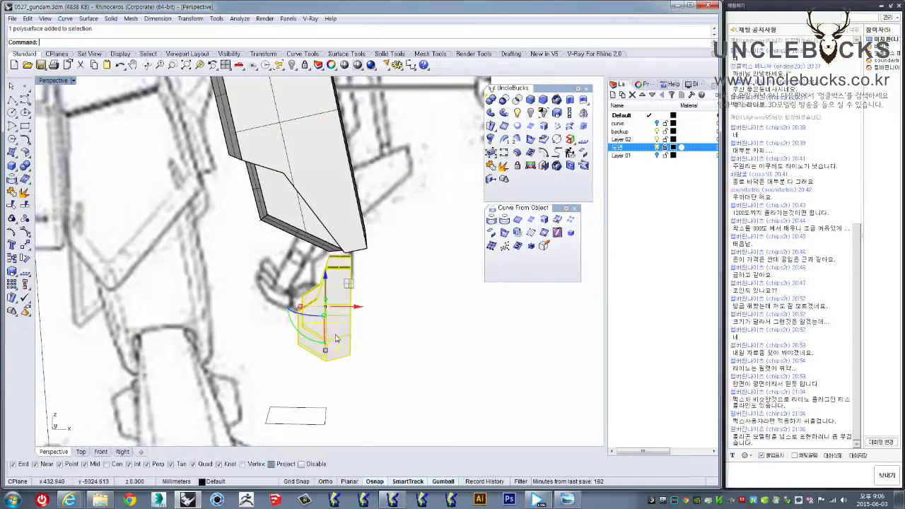
{"action": "double_click", "coordinate": [48, 82]}
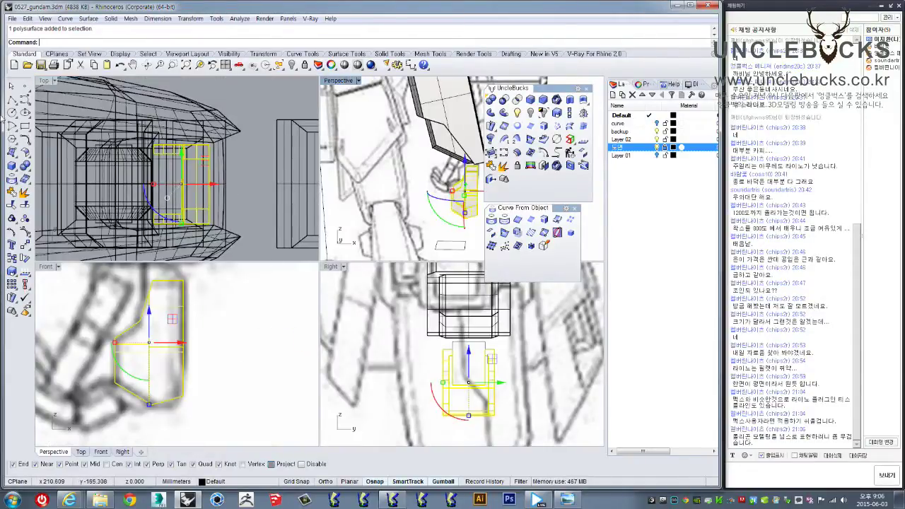
- Select the rectangle outline and reposition it below the hand in the maximized Top view
{"action": "left_click", "coordinate": [25, 125]}
{"action": "scroll", "coordinate": [148, 124], "scroll_direction": "up", "scroll_amount": 4}
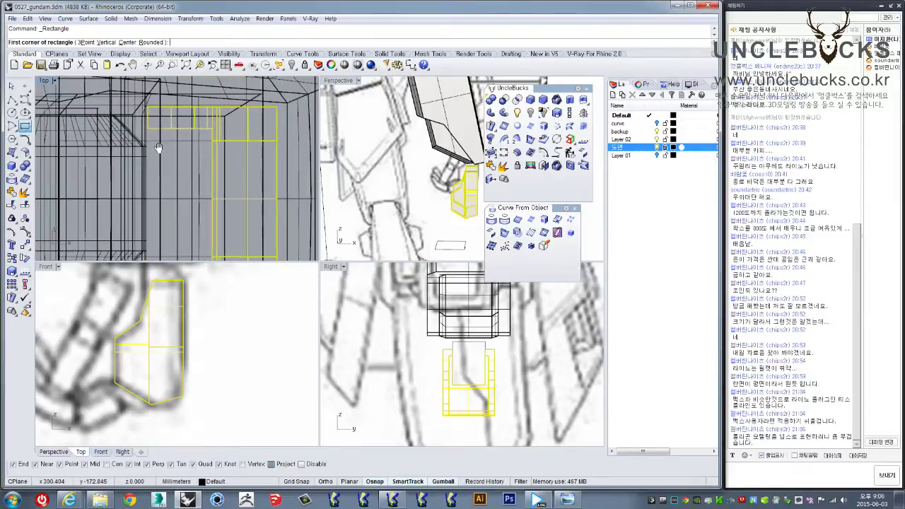
{"action": "left_click", "coordinate": [146, 129]}
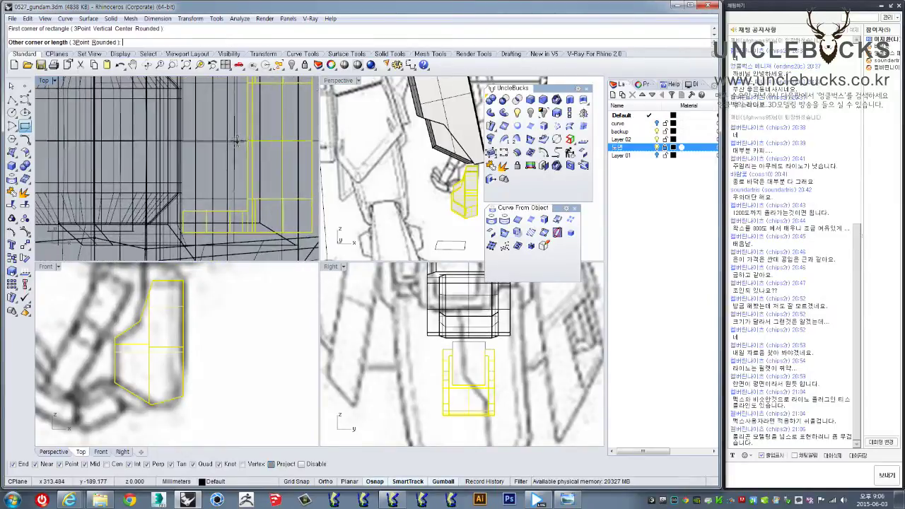
{"action": "key", "text": "Escape"}
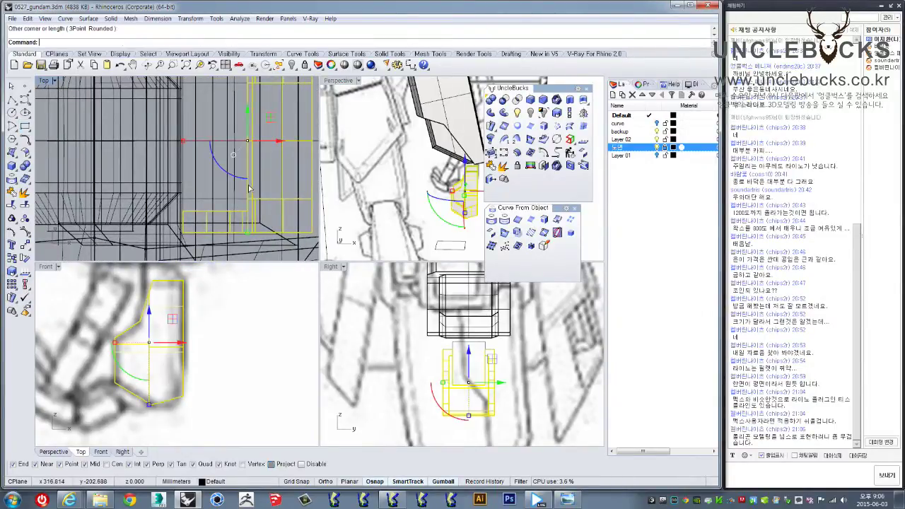
{"action": "left_click", "coordinate": [386, 280]}
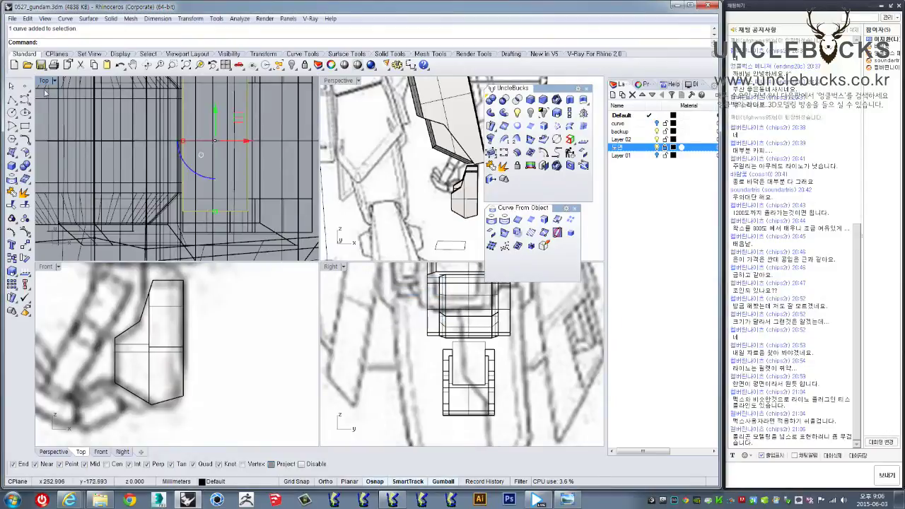
{"action": "double_click", "coordinate": [44, 80]}
{"action": "scroll", "coordinate": [219, 182], "scroll_direction": "up", "scroll_amount": 2}
{"action": "scroll", "coordinate": [342, 226], "scroll_direction": "up", "scroll_amount": 2}
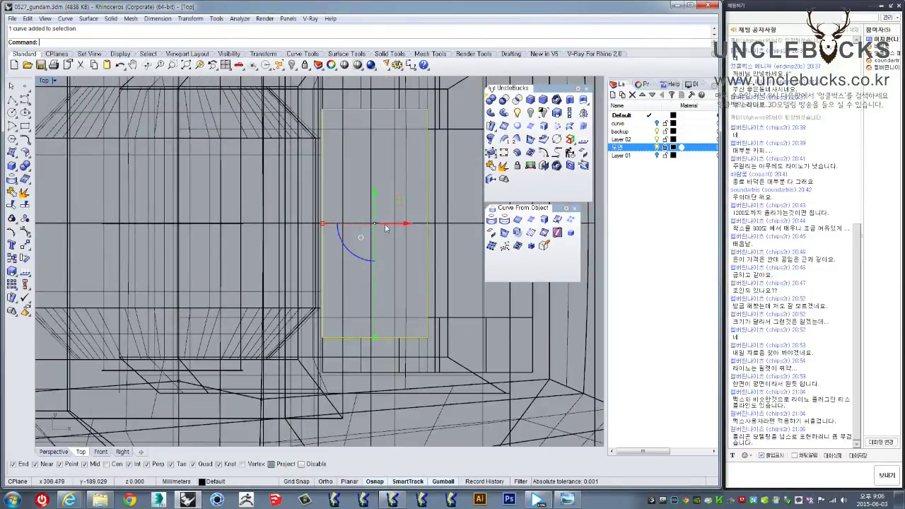
{"action": "left_click_drag", "start_coordinate": [386, 226], "coordinate": [370, 303]}
{"action": "mouse_move", "coordinate": [370, 340]}
{"action": "left_mouse_down"}
{"action": "mouse_move", "coordinate": [380, 337]}
{"action": "mouse_move", "coordinate": [379, 217]}
{"action": "left_mouse_up"}
- Stretch the rectangle in one direction with Scale1D, using its corners as reference points
{"action": "left_click", "coordinate": [571, 115]}
{"action": "scroll", "coordinate": [418, 288], "scroll_direction": "up", "scroll_amount": 1}
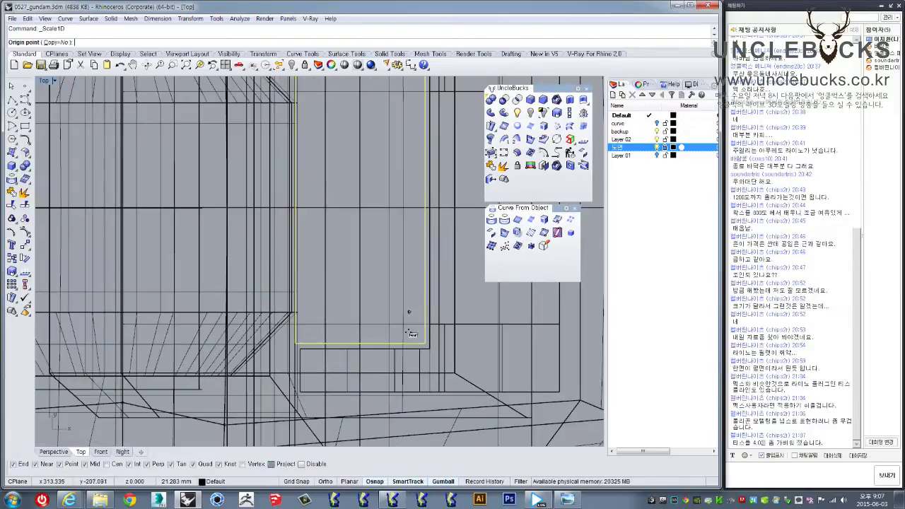
{"action": "left_click", "coordinate": [423, 340]}
{"action": "scroll", "coordinate": [297, 347], "scroll_direction": "up", "scroll_amount": 1}
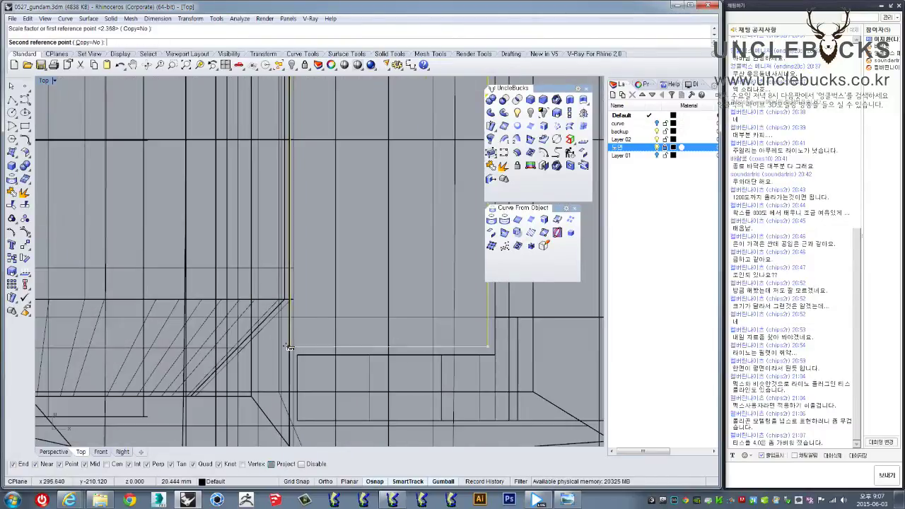
{"action": "left_click", "coordinate": [294, 346]}
{"action": "scroll", "coordinate": [294, 346], "scroll_direction": "down", "scroll_amount": 1}
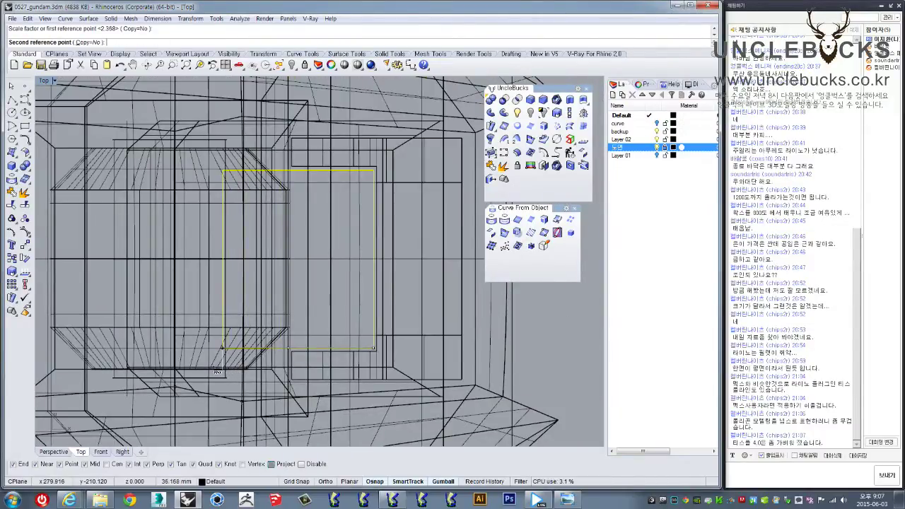
{"action": "scroll", "coordinate": [209, 370], "scroll_direction": "up", "scroll_amount": 2}
{"action": "scroll", "coordinate": [208, 371], "scroll_direction": "up", "scroll_amount": 2}
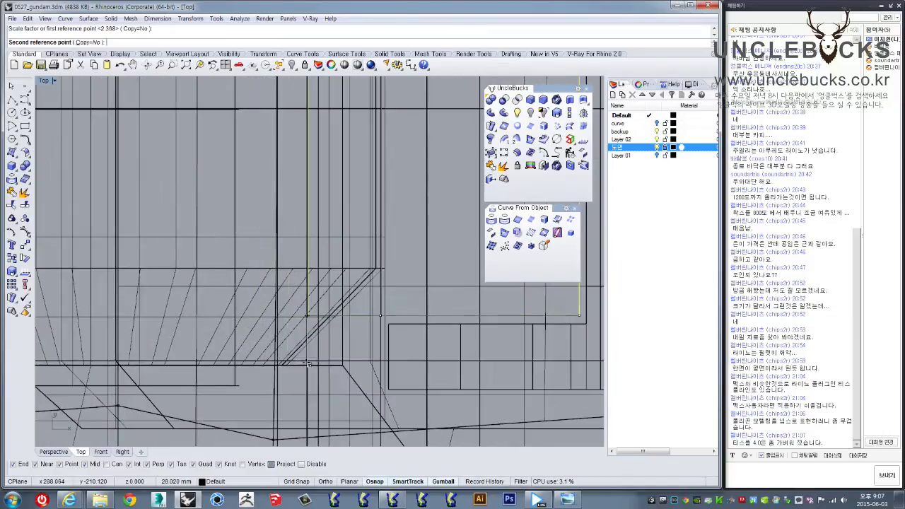
{"action": "left_click", "coordinate": [318, 294]}
{"action": "scroll", "coordinate": [318, 294], "scroll_direction": "up", "scroll_amount": 2}
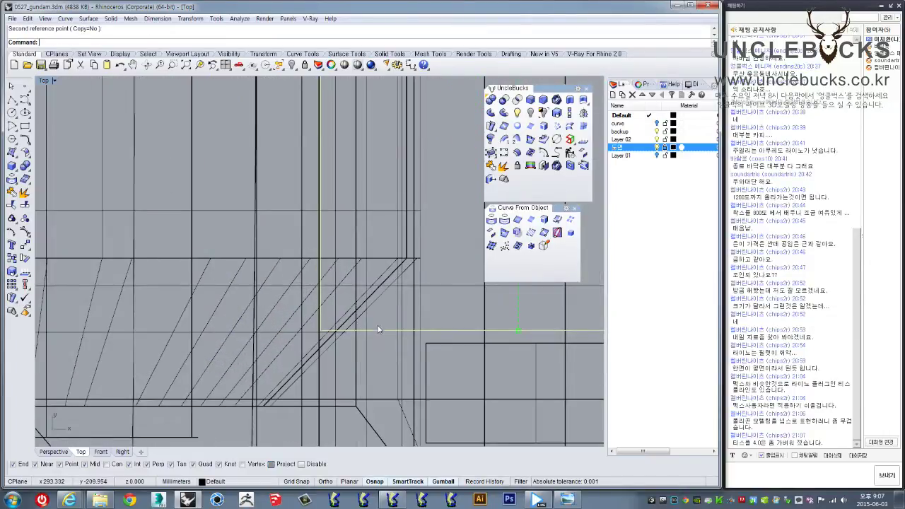
{"action": "double_click", "coordinate": [44, 82]}
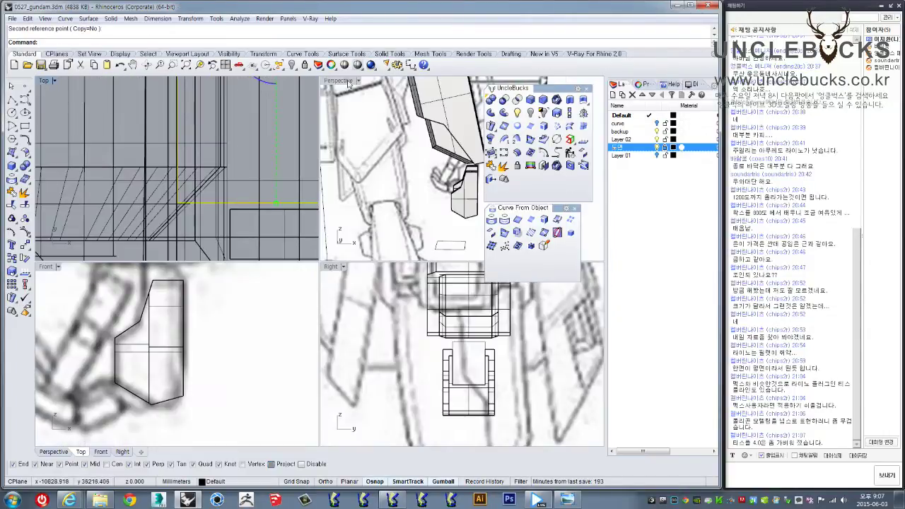
{"action": "double_click", "coordinate": [339, 81]}
{"action": "scroll", "coordinate": [283, 297], "scroll_direction": "down", "scroll_amount": 3}
{"action": "scroll", "coordinate": [283, 297], "scroll_direction": "down", "scroll_amount": 3}
{"action": "scroll", "coordinate": [283, 297], "scroll_direction": "down", "scroll_amount": 2}
- Raise the rectangle outline up under the hand block
{"action": "scroll", "coordinate": [287, 177], "scroll_direction": "down", "scroll_amount": 2}
{"action": "scroll", "coordinate": [287, 177], "scroll_direction": "down", "scroll_amount": 2}
{"action": "left_click_drag", "start_coordinate": [275, 103], "coordinate": [275, 283]}
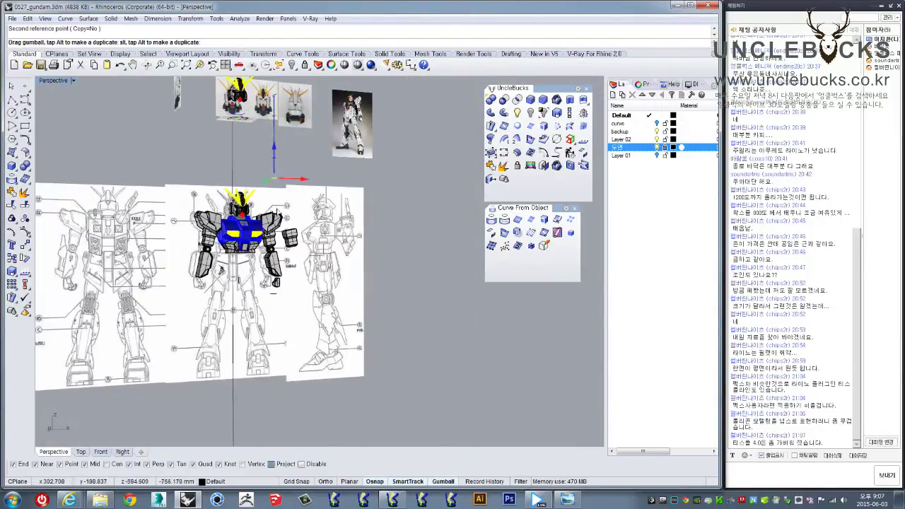
{"action": "scroll", "coordinate": [276, 283], "scroll_direction": "up", "scroll_amount": 4}
{"action": "scroll", "coordinate": [275, 283], "scroll_direction": "up", "scroll_amount": 5}
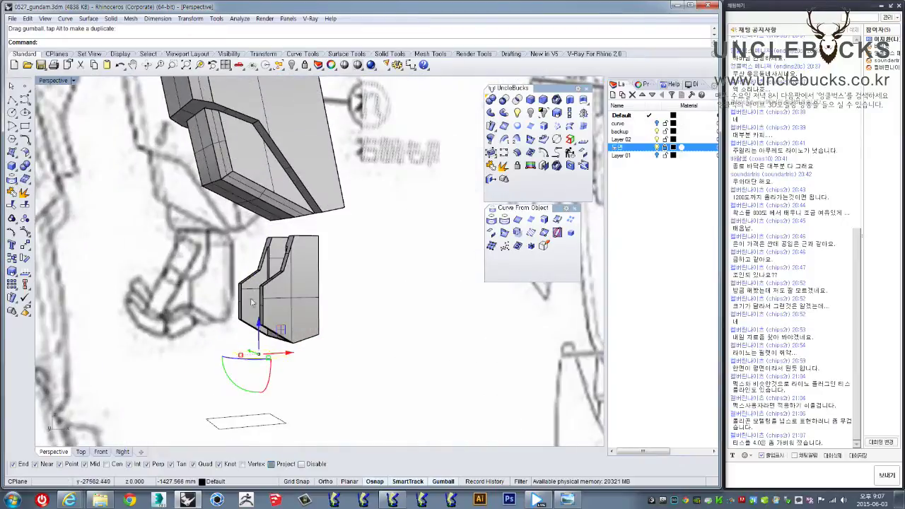
{"action": "left_click_drag", "start_coordinate": [261, 332], "coordinate": [270, 251]}
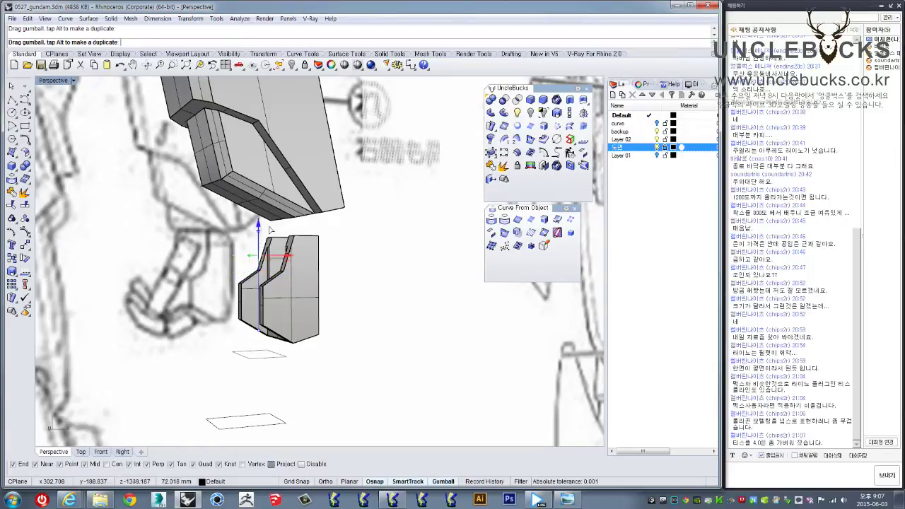
{"action": "left_click_drag", "start_coordinate": [269, 226], "coordinate": [270, 225]}
- Extrude the rectangle into a solid block and orbit around it to inspect it beside the hand
{"action": "left_click", "coordinate": [570, 100]}
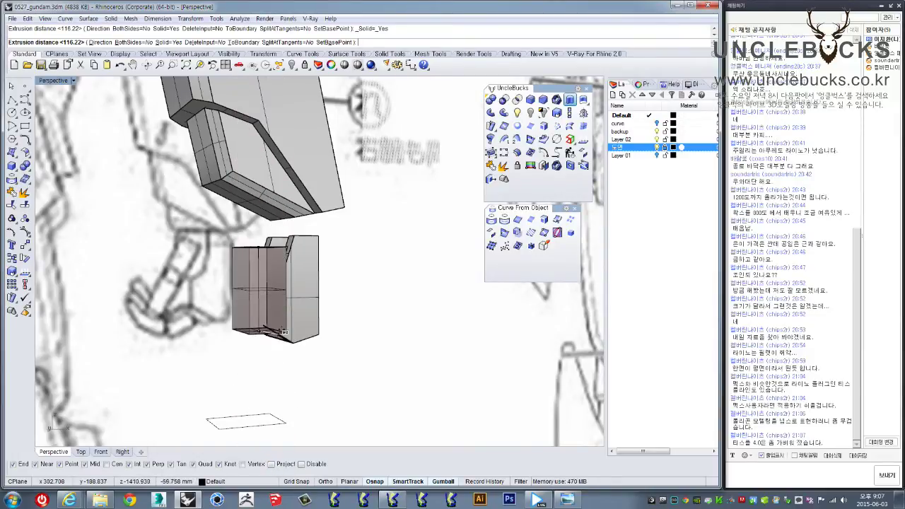
{"action": "left_click", "coordinate": [292, 301]}
{"action": "left_click", "coordinate": [249, 263]}
{"action": "right_click_drag", "start_coordinate": [249, 263], "coordinate": [245, 285]}
{"action": "left_click", "coordinate": [290, 283]}
{"action": "right_click_drag", "start_coordinate": [301, 286], "coordinate": [315, 293]}
{"action": "left_click", "coordinate": [248, 293]}
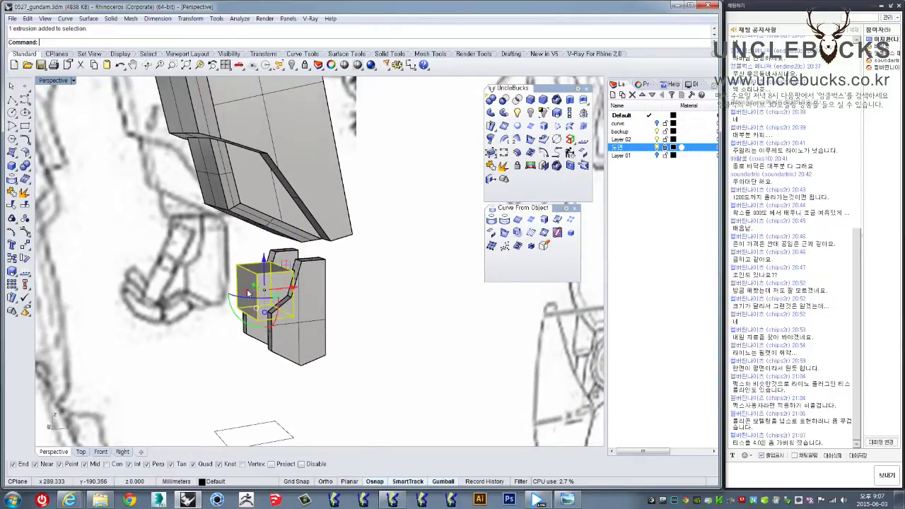
{"action": "scroll", "coordinate": [253, 293], "scroll_direction": "up", "scroll_amount": 3}
{"action": "mouse_move", "coordinate": [253, 293]}
{"action": "right_mouse_down"}
{"action": "mouse_move", "coordinate": [227, 239]}
{"action": "mouse_move", "coordinate": [158, 209]}
{"action": "right_mouse_up"}
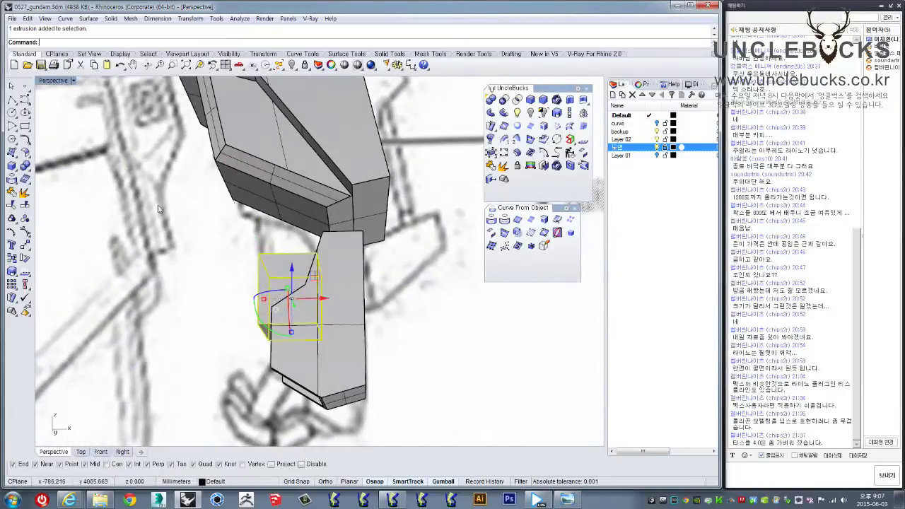
- Widen the block leftward to the blueprint edge with Scale1D in the maximized Front view
{"action": "double_click", "coordinate": [47, 82]}
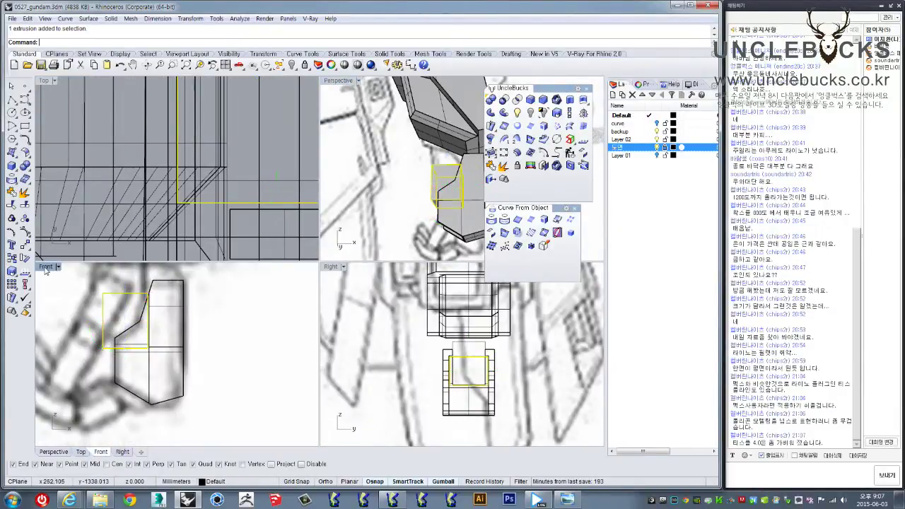
{"action": "double_click", "coordinate": [46, 266]}
{"action": "scroll", "coordinate": [247, 289], "scroll_direction": "up", "scroll_amount": 2}
{"action": "scroll", "coordinate": [247, 289], "scroll_direction": "up", "scroll_amount": 1}
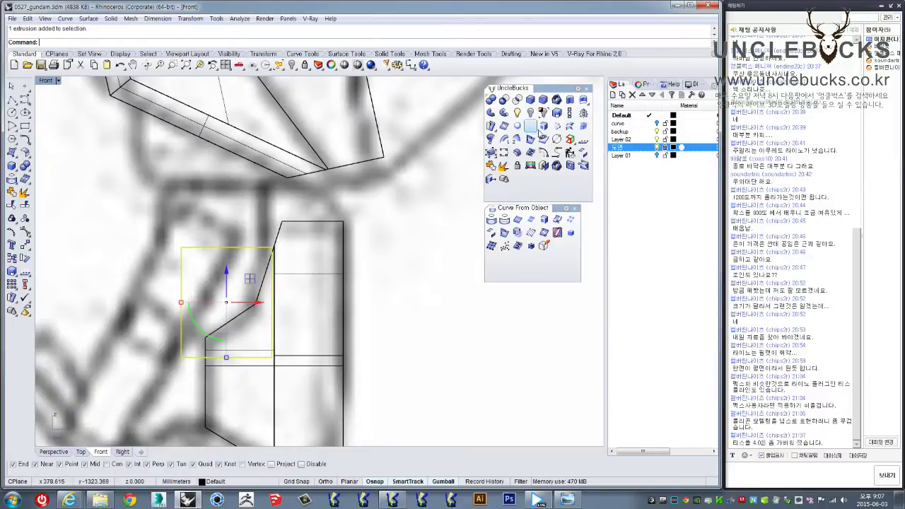
{"action": "left_click", "coordinate": [572, 113]}
{"action": "left_click", "coordinate": [270, 250]}
{"action": "left_click", "coordinate": [182, 246]}
{"action": "left_click", "coordinate": [164, 248]}
{"action": "right_click_drag", "start_coordinate": [177, 273], "coordinate": [240, 244]}
- Heighten the block from its bottom up to the blueprint line with a second Scale1D
{"action": "key", "text": "Return"}
{"action": "left_click", "coordinate": [224, 327]}
{"action": "left_click", "coordinate": [228, 217]}
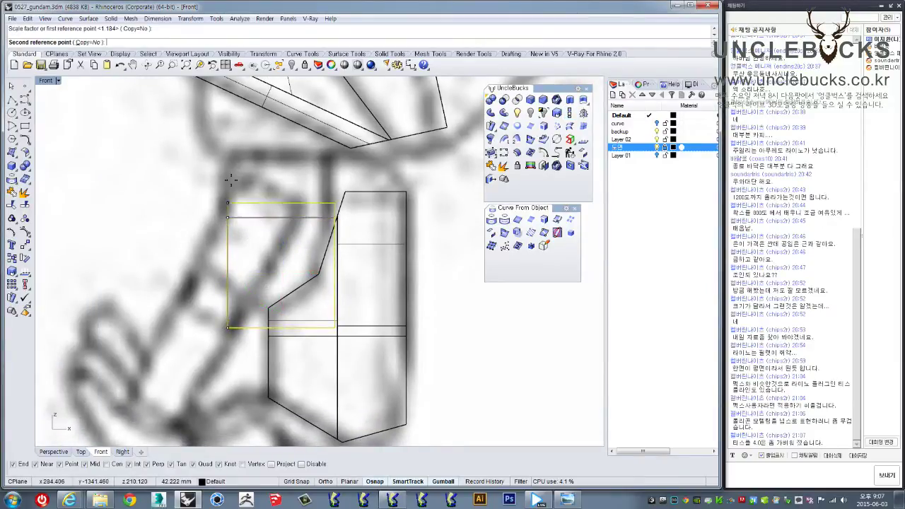
{"action": "left_click", "coordinate": [231, 165]}
{"action": "scroll", "coordinate": [242, 306], "scroll_direction": "down", "scroll_amount": 5}
{"action": "key", "text": "Escape"}
{"action": "left_click", "coordinate": [236, 318]}
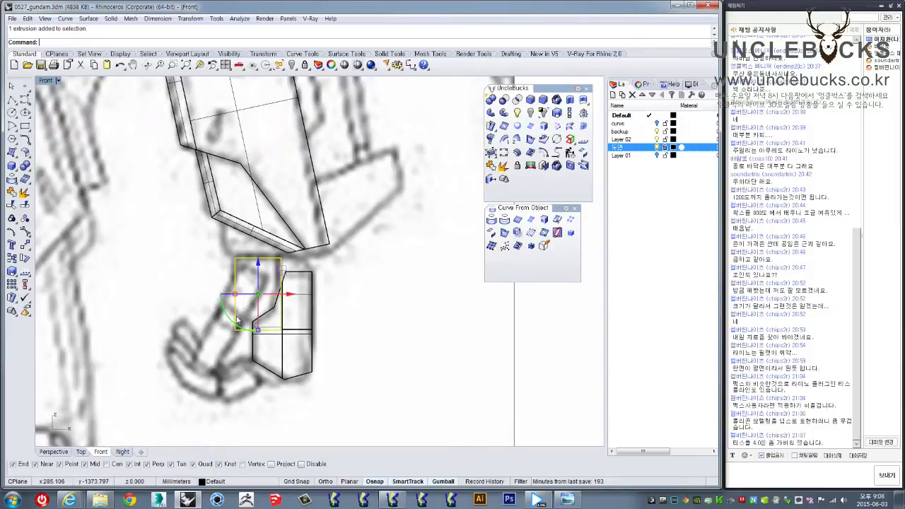
- Draw a diagonal polyline across the block's lower-left corner, extending it past the block
{"action": "left_click", "coordinate": [15, 101]}
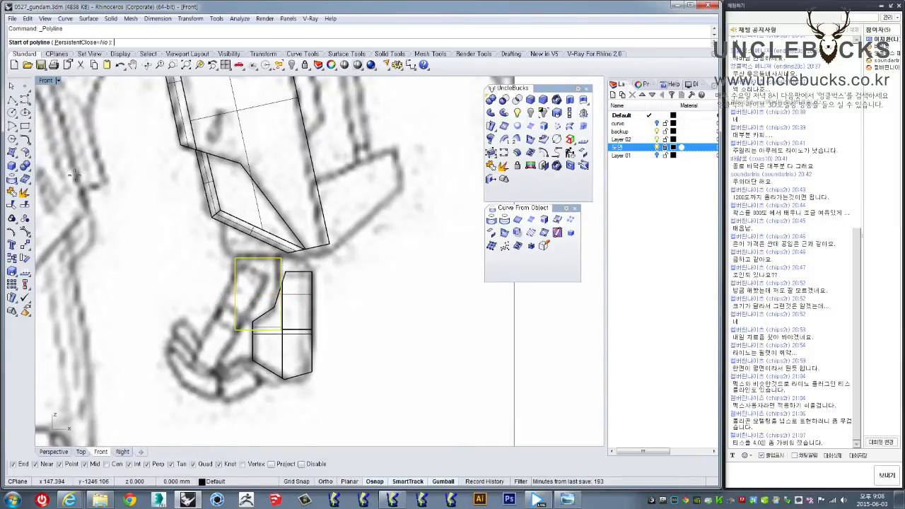
{"action": "scroll", "coordinate": [228, 300], "scroll_direction": "up", "scroll_amount": 2}
{"action": "left_click", "coordinate": [239, 293]}
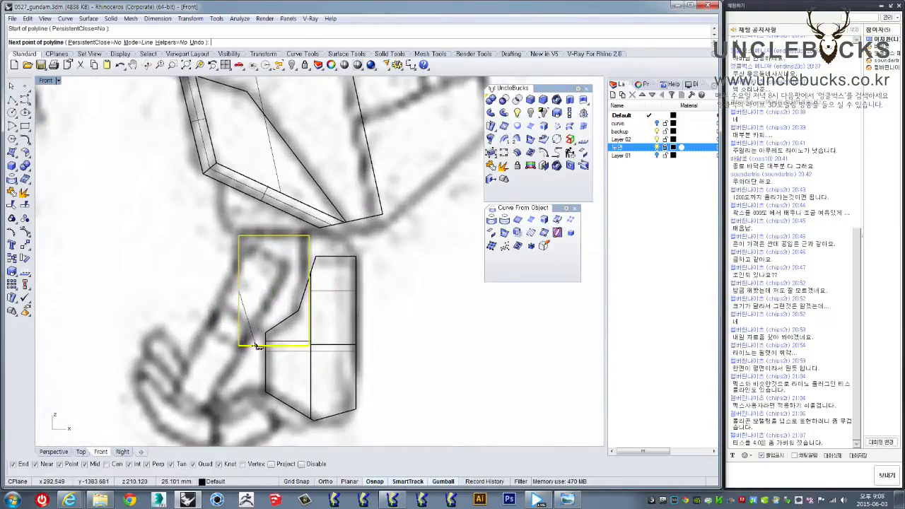
{"action": "left_click", "coordinate": [259, 347]}
{"action": "key", "text": "Return"}
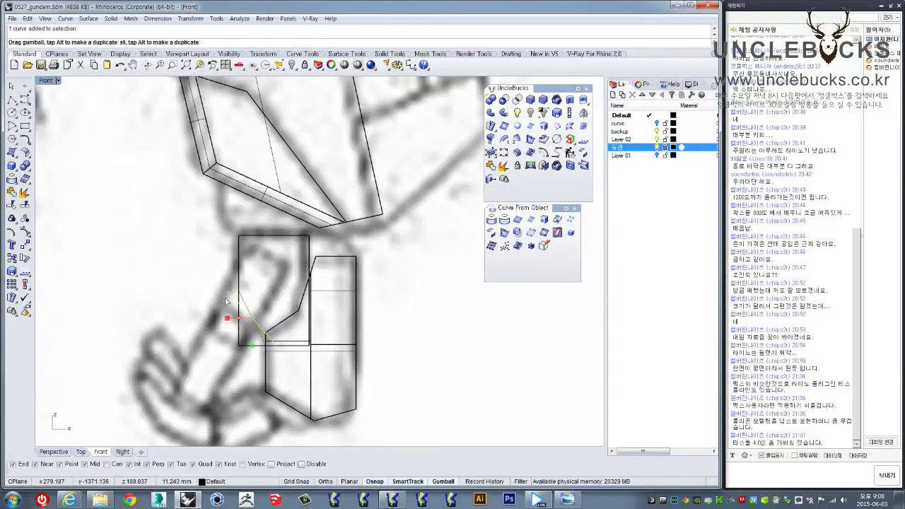
{"action": "left_click_drag", "start_coordinate": [241, 320], "coordinate": [242, 249]}
{"action": "left_click", "coordinate": [239, 236]}
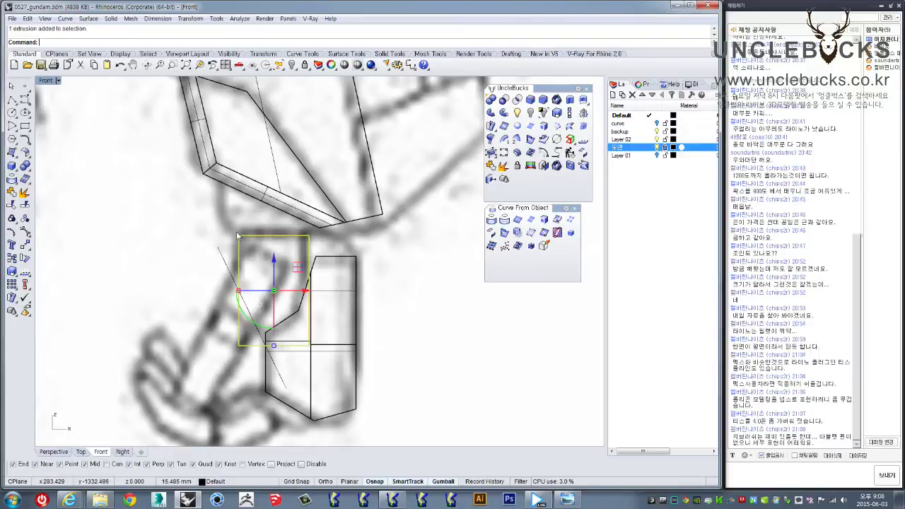
{"action": "left_click", "coordinate": [220, 246]}
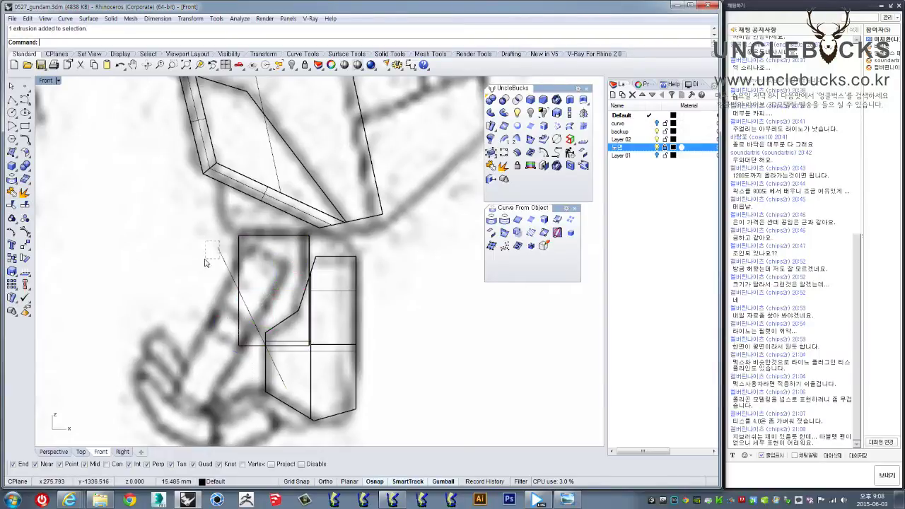
- Trim away the block's part left of the diagonal line, then delete the construction line
{"action": "left_click", "coordinate": [12, 204]}
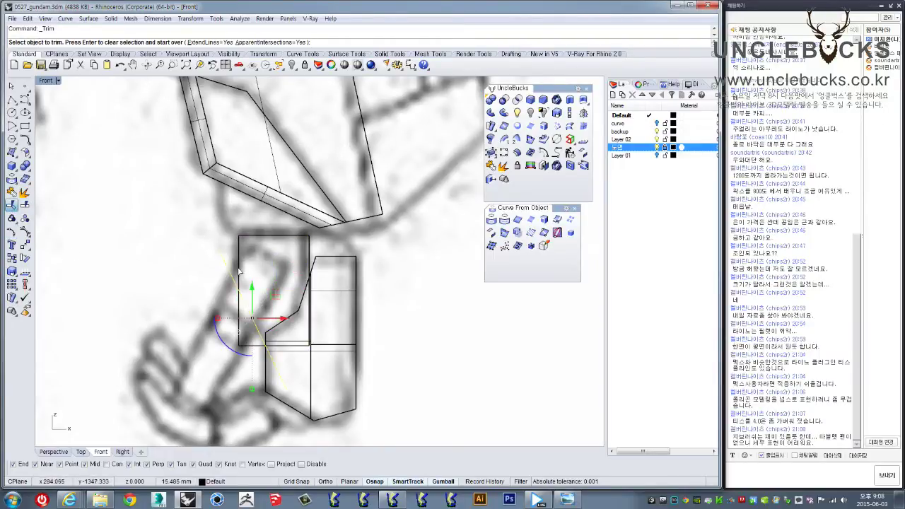
{"action": "left_click", "coordinate": [242, 327]}
{"action": "key", "text": "Return"}
{"action": "left_click", "coordinate": [220, 256]}
{"action": "key", "text": "Delete"}
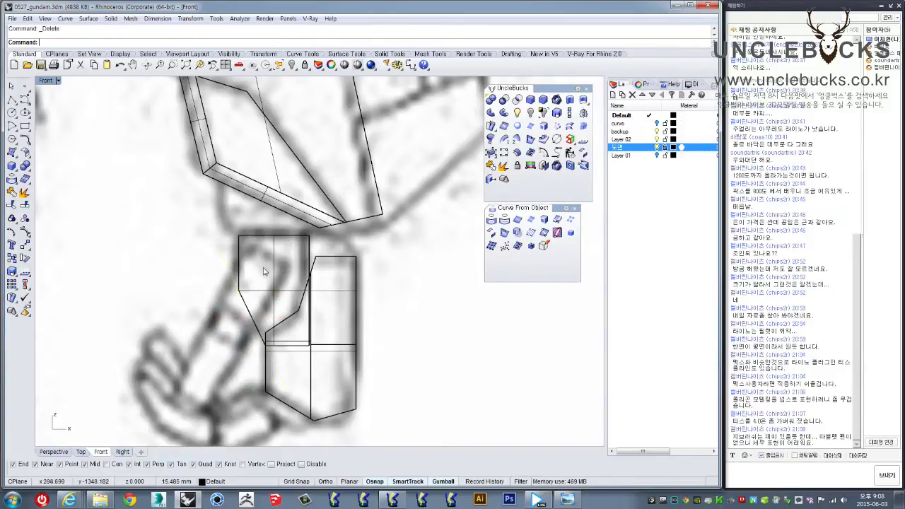
{"action": "left_click", "coordinate": [247, 301]}
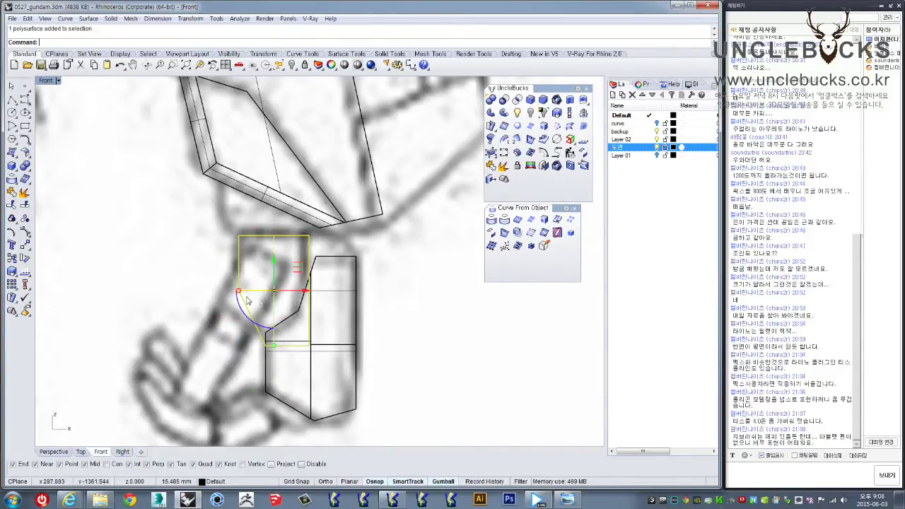
{"action": "double_click", "coordinate": [45, 79]}
{"action": "double_click", "coordinate": [339, 79]}
{"action": "right_click_drag", "start_coordinate": [312, 260], "coordinate": [511, 177]}
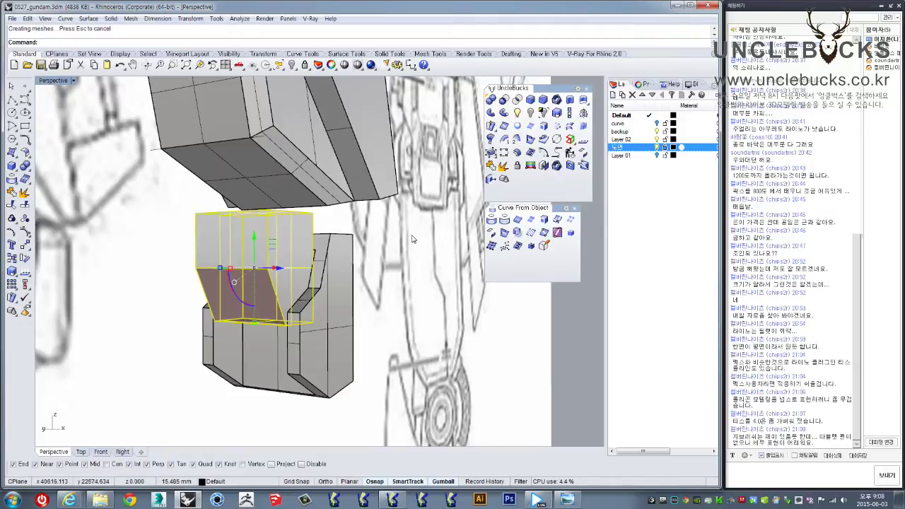
{"action": "right_click_drag", "start_coordinate": [401, 239], "coordinate": [374, 259]}
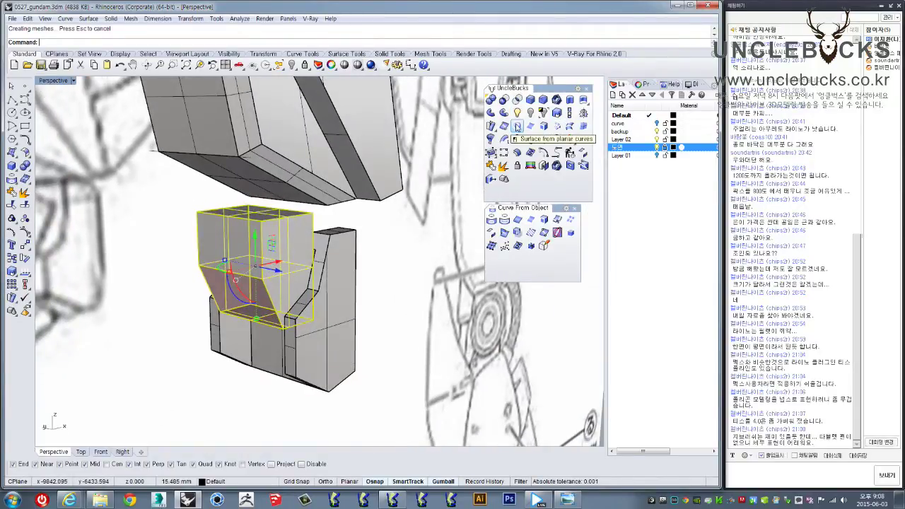
{"action": "left_click", "coordinate": [517, 127]}
{"action": "key", "text": "Escape"}
{"action": "left_click", "coordinate": [316, 261]}
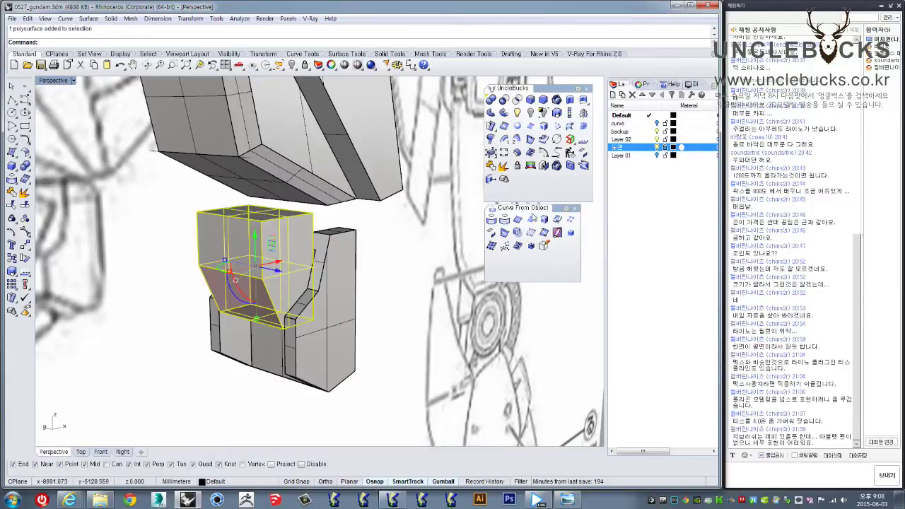
{"action": "mouse_move", "coordinate": [452, 234]}
{"action": "right_mouse_down"}
{"action": "mouse_move", "coordinate": [385, 279]}
{"action": "mouse_move", "coordinate": [325, 284]}
{"action": "right_mouse_up"}
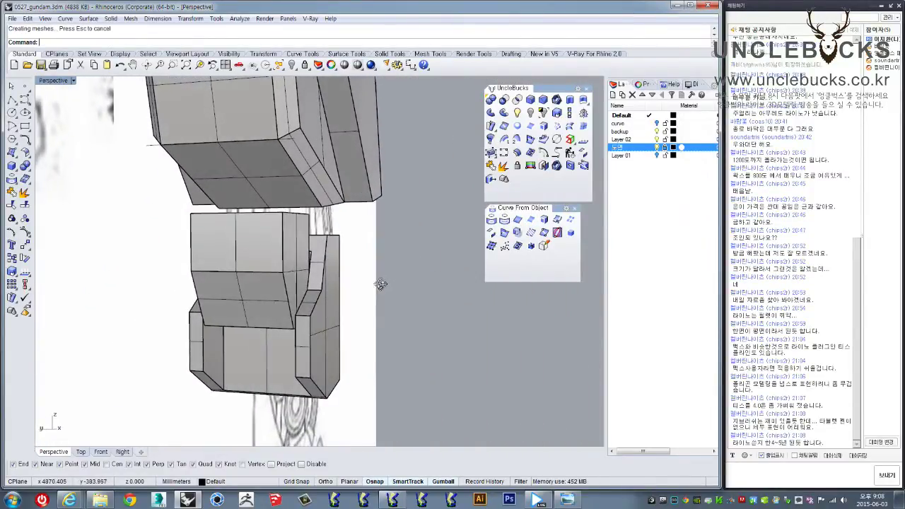
{"action": "mouse_move", "coordinate": [323, 282]}
{"action": "right_mouse_down"}
{"action": "mouse_move", "coordinate": [308, 239]}
{"action": "mouse_move", "coordinate": [281, 277]}
{"action": "right_mouse_up"}
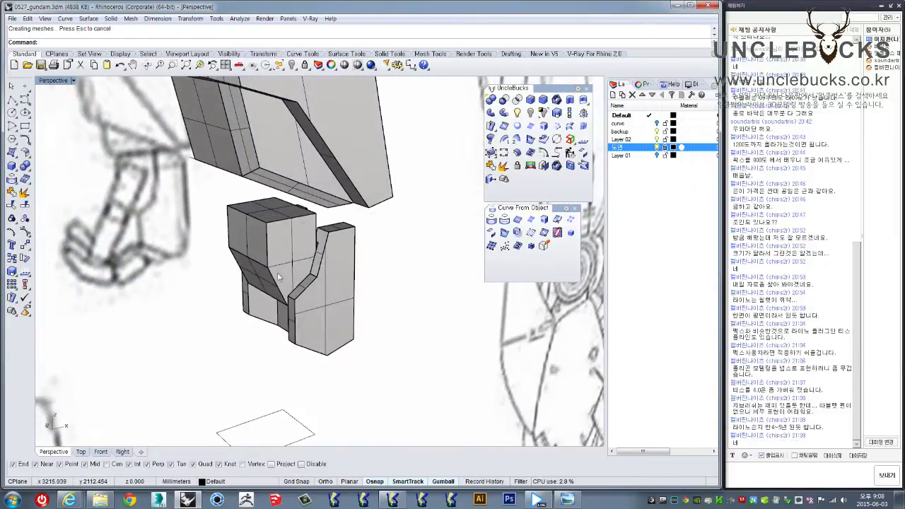
{"action": "scroll", "coordinate": [281, 277], "scroll_direction": "up", "scroll_amount": 2}
{"action": "scroll", "coordinate": [265, 219], "scroll_direction": "up", "scroll_amount": 1}
{"action": "mouse_move", "coordinate": [265, 220]}
{"action": "right_mouse_down"}
{"action": "mouse_move", "coordinate": [252, 237]}
{"action": "mouse_move", "coordinate": [326, 262]}
{"action": "mouse_move", "coordinate": [24, 100]}
{"action": "right_mouse_up"}
{"action": "scroll", "coordinate": [252, 237], "scroll_direction": "up", "scroll_amount": 2}
{"action": "left_click", "coordinate": [252, 237]}
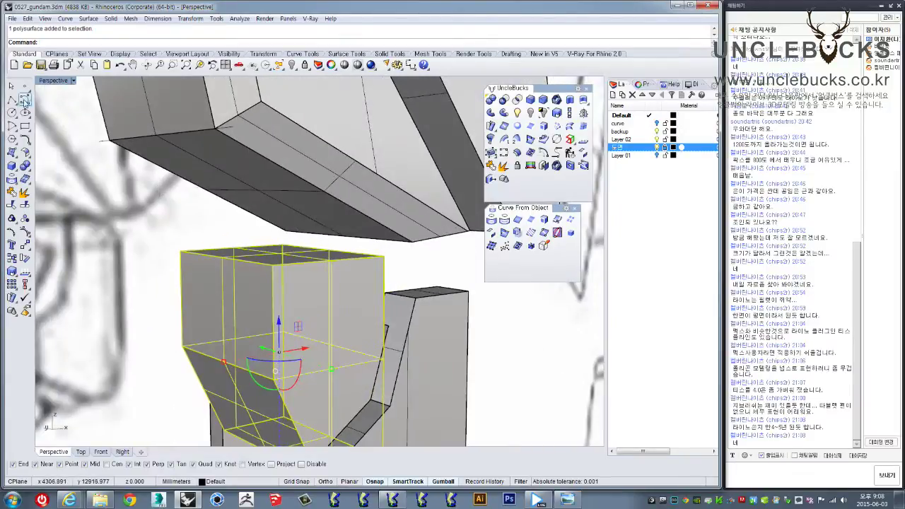
{"action": "left_click", "coordinate": [12, 113]}
{"action": "right_click_drag", "start_coordinate": [259, 217], "coordinate": [225, 246]}
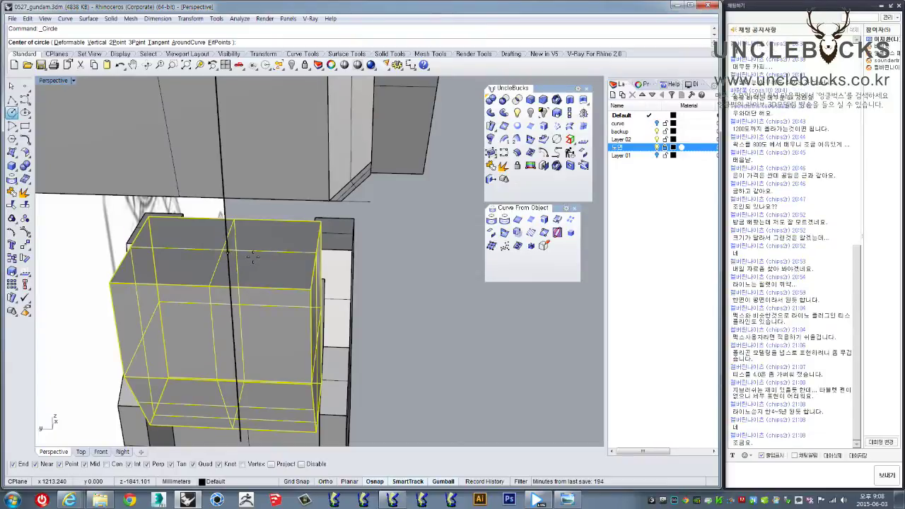
{"action": "key", "text": "Escape"}
{"action": "key", "text": "Escape"}
{"action": "double_click", "coordinate": [44, 82]}
{"action": "double_click", "coordinate": [44, 82]}
- Delete the box on the right side of the hand
{"action": "scroll", "coordinate": [255, 218], "scroll_direction": "down", "scroll_amount": 3}
{"action": "scroll", "coordinate": [253, 223], "scroll_direction": "down", "scroll_amount": 3}
{"action": "scroll", "coordinate": [252, 225], "scroll_direction": "down", "scroll_amount": 2}
{"action": "scroll", "coordinate": [285, 234], "scroll_direction": "up", "scroll_amount": 5}
{"action": "left_click_drag", "start_coordinate": [259, 164], "coordinate": [447, 392]}
{"action": "key", "text": "Delete"}
{"action": "scroll", "coordinate": [344, 262], "scroll_direction": "up", "scroll_amount": 2}
{"action": "scroll", "coordinate": [358, 264], "scroll_direction": "down", "scroll_amount": 1}
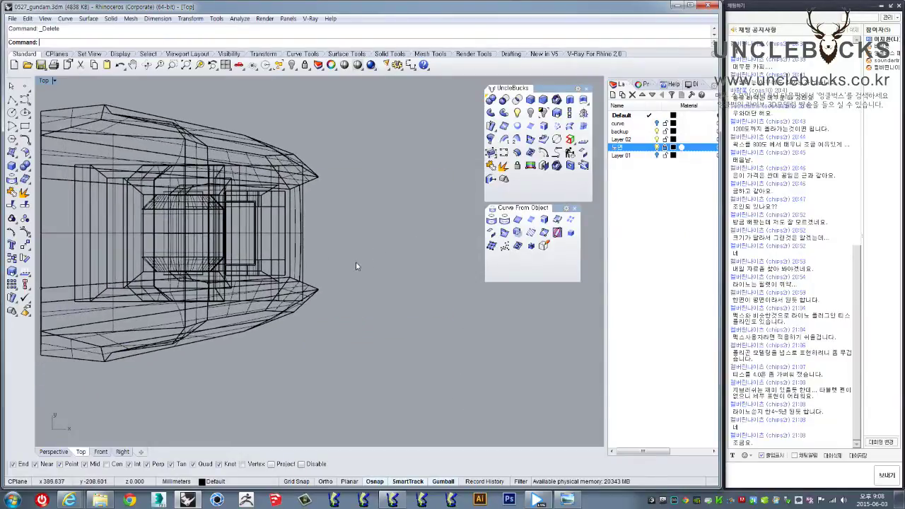
- Draw a circle on the wireframe edge in Top view and shift it toward the model's centre
{"action": "left_click", "coordinate": [12, 113]}
{"action": "right_click_drag", "start_coordinate": [359, 234], "coordinate": [355, 268]}
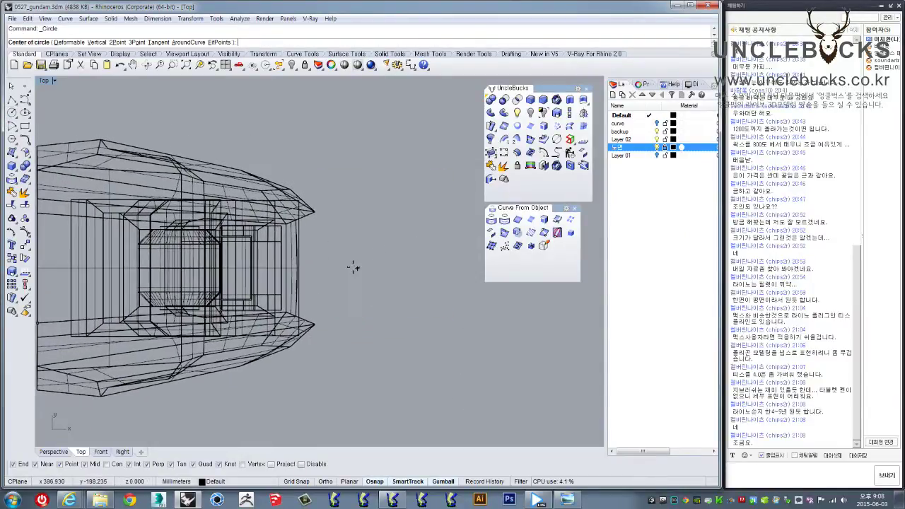
{"action": "left_click", "coordinate": [301, 267]}
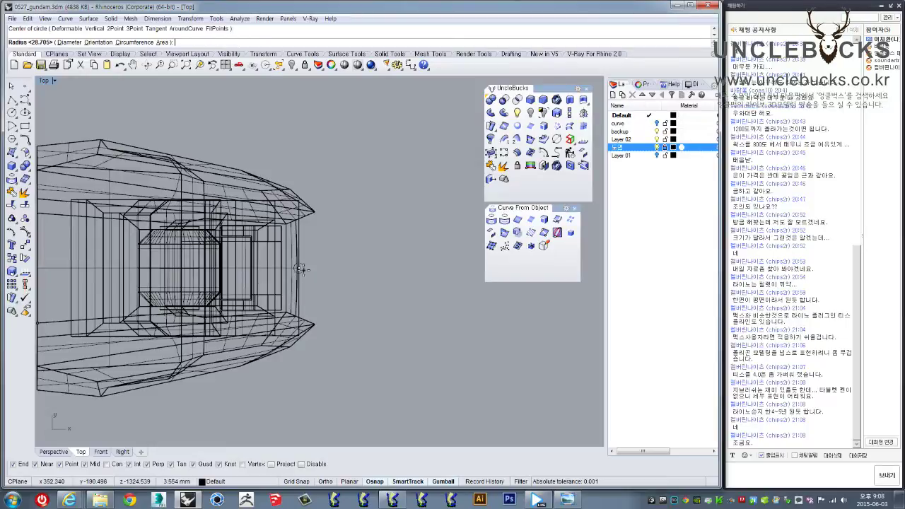
{"action": "key", "text": "Escape"}
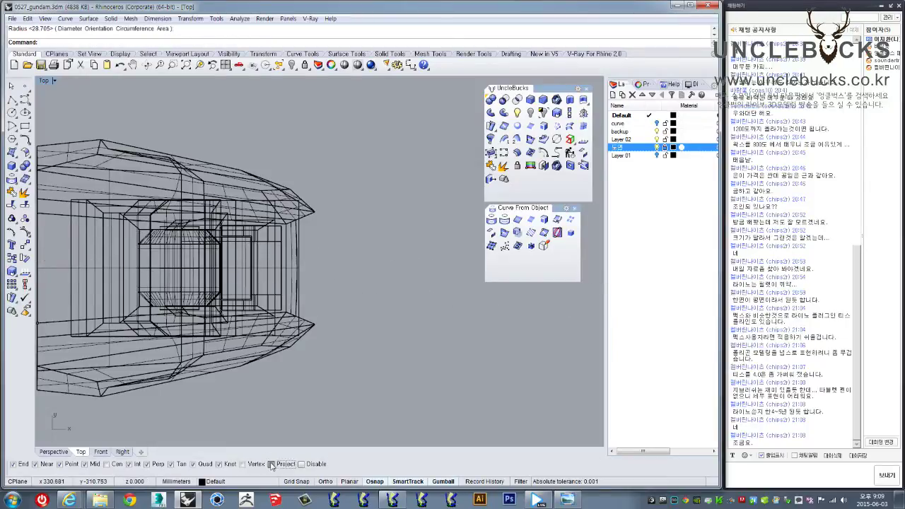
{"action": "right_click", "coordinate": [328, 268]}
{"action": "left_click", "coordinate": [298, 268]}
{"action": "left_click", "coordinate": [302, 291]}
{"action": "left_click_drag", "start_coordinate": [323, 271], "coordinate": [250, 271]}
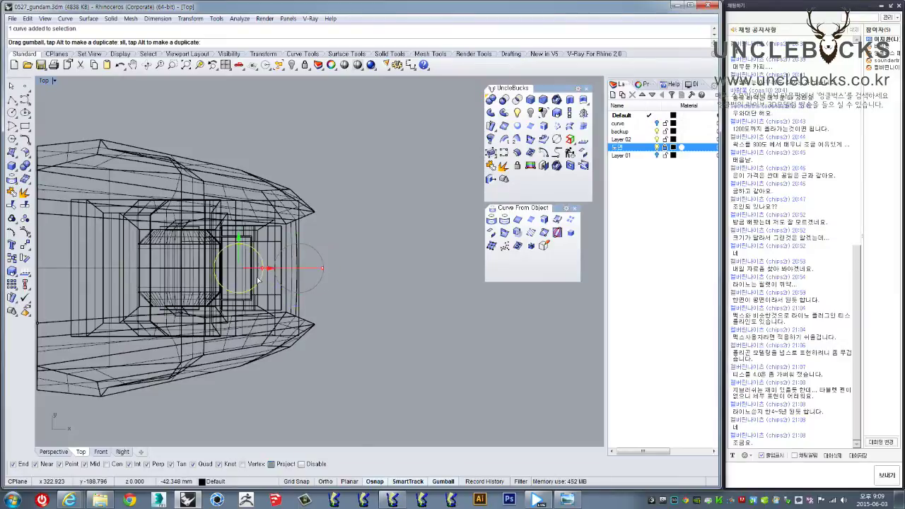
- Lower the circle vertically onto the top of the hand block, finishing with a Move
{"action": "double_click", "coordinate": [44, 82]}
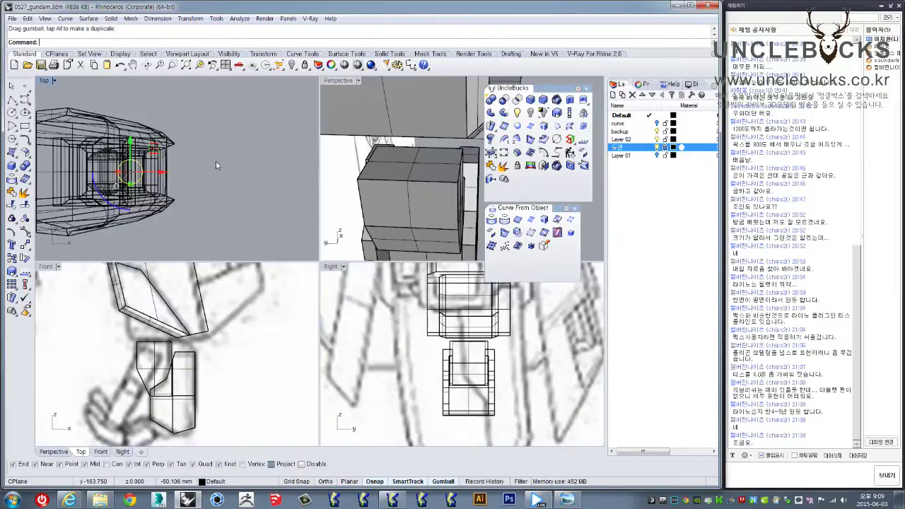
{"action": "scroll", "coordinate": [177, 353], "scroll_direction": "down", "scroll_amount": 3}
{"action": "scroll", "coordinate": [177, 354], "scroll_direction": "down", "scroll_amount": 3}
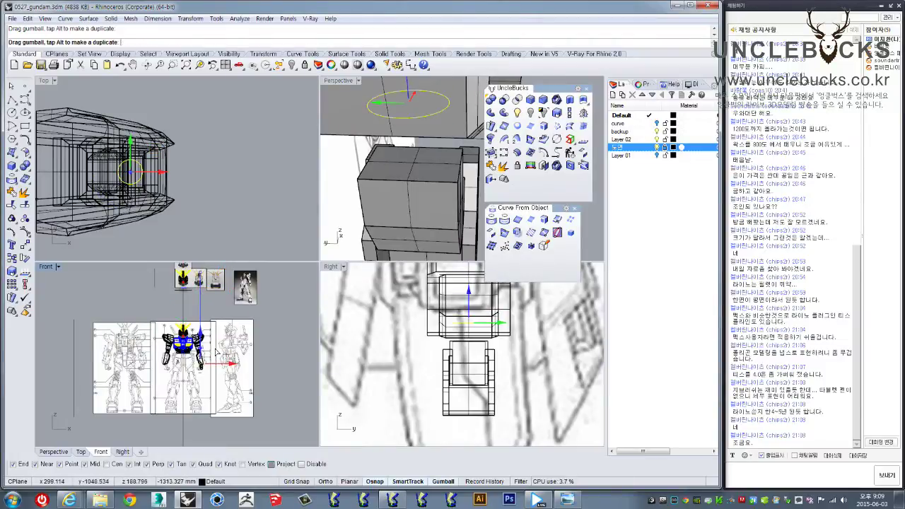
{"action": "scroll", "coordinate": [206, 363], "scroll_direction": "up", "scroll_amount": 3}
{"action": "scroll", "coordinate": [206, 363], "scroll_direction": "up", "scroll_amount": 3}
{"action": "scroll", "coordinate": [200, 346], "scroll_direction": "up", "scroll_amount": 3}
{"action": "scroll", "coordinate": [192, 322], "scroll_direction": "up", "scroll_amount": 3}
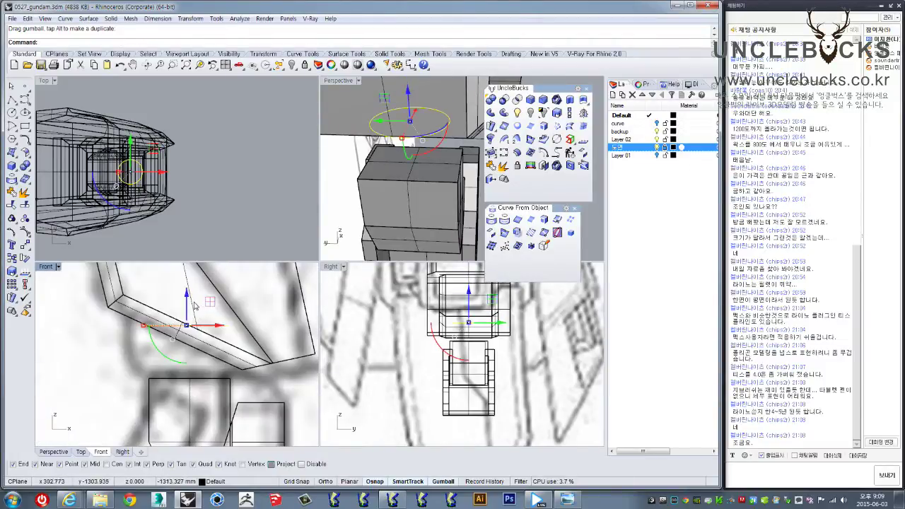
{"action": "left_click_drag", "start_coordinate": [189, 312], "coordinate": [151, 372]}
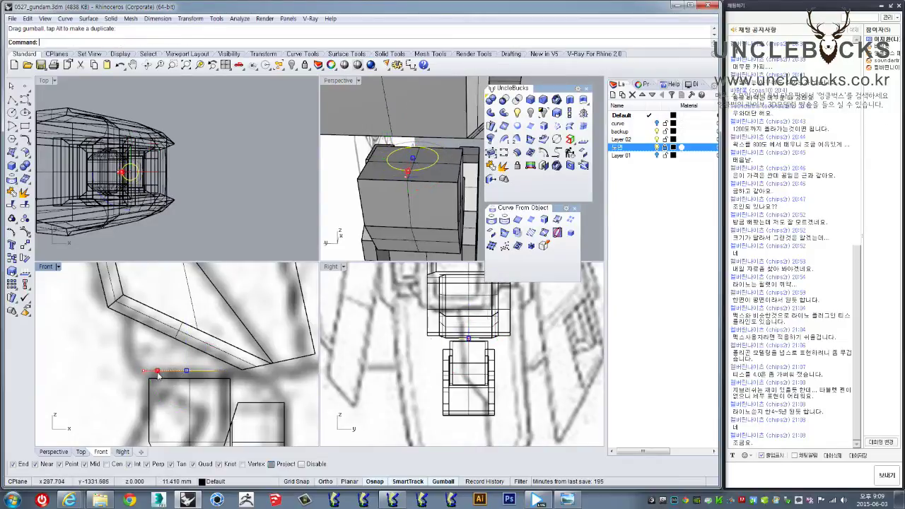
{"action": "scroll", "coordinate": [197, 355], "scroll_direction": "up", "scroll_amount": 2}
{"action": "scroll", "coordinate": [203, 354], "scroll_direction": "up", "scroll_amount": 2}
{"action": "scroll", "coordinate": [198, 352], "scroll_direction": "up", "scroll_amount": 2}
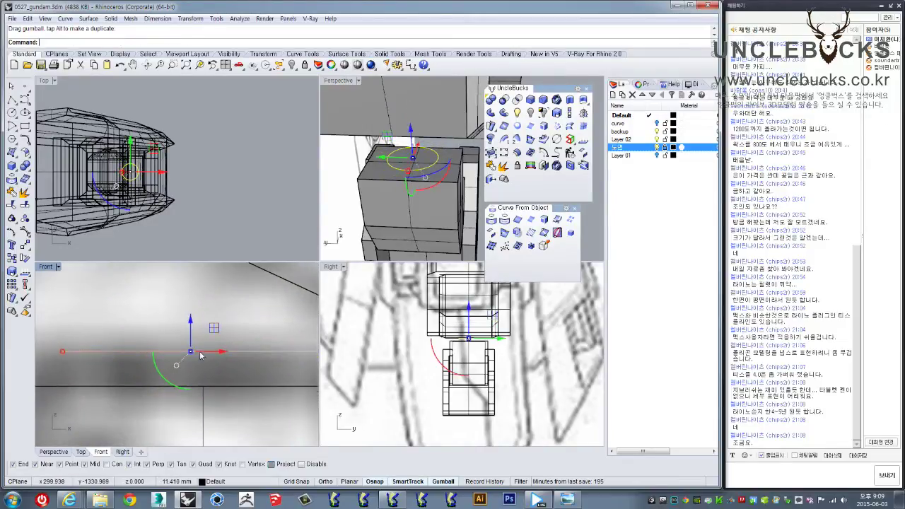
{"action": "type", "text": "m"}
{"action": "key", "text": "Return"}
{"action": "left_click", "coordinate": [189, 351]}
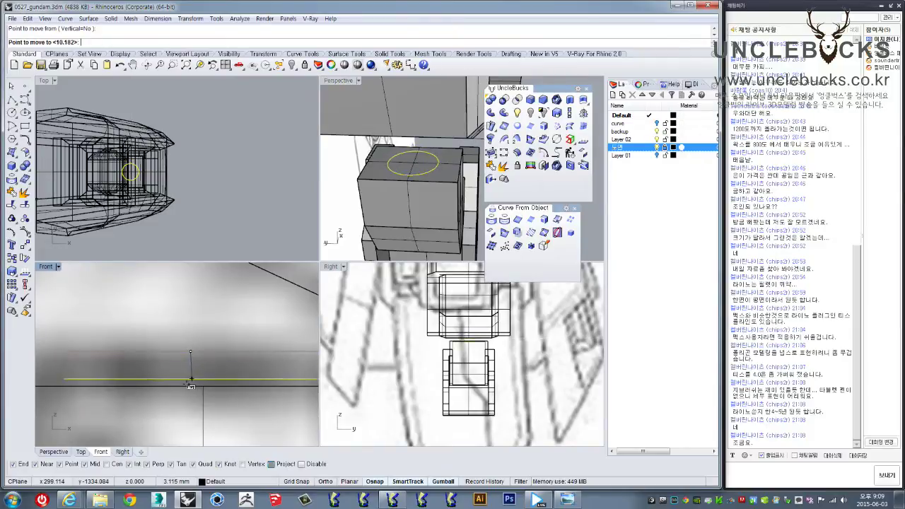
{"action": "left_click", "coordinate": [191, 379]}
{"action": "scroll", "coordinate": [212, 346], "scroll_direction": "down", "scroll_amount": 2}
{"action": "scroll", "coordinate": [223, 339], "scroll_direction": "down", "scroll_amount": 3}
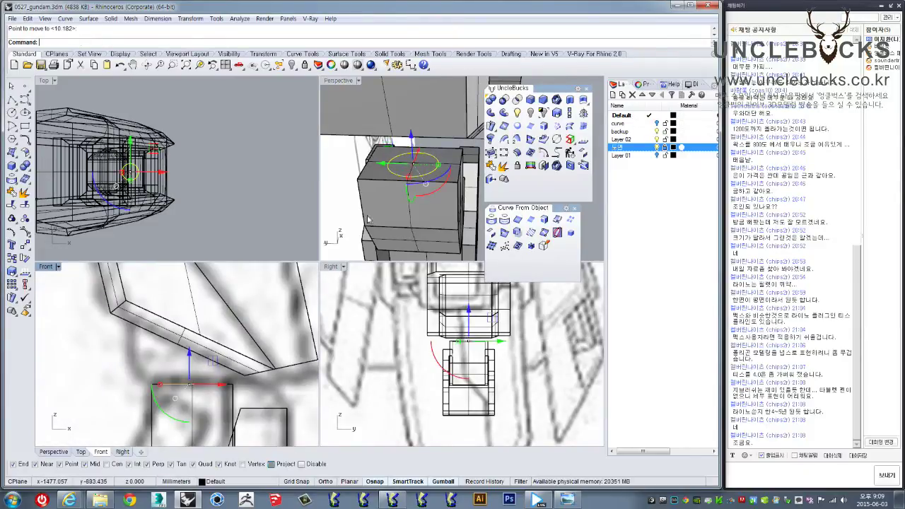
- Extrude the circle into a short wrist cylinder and select it together with the hand block
{"action": "left_click", "coordinate": [570, 100]}
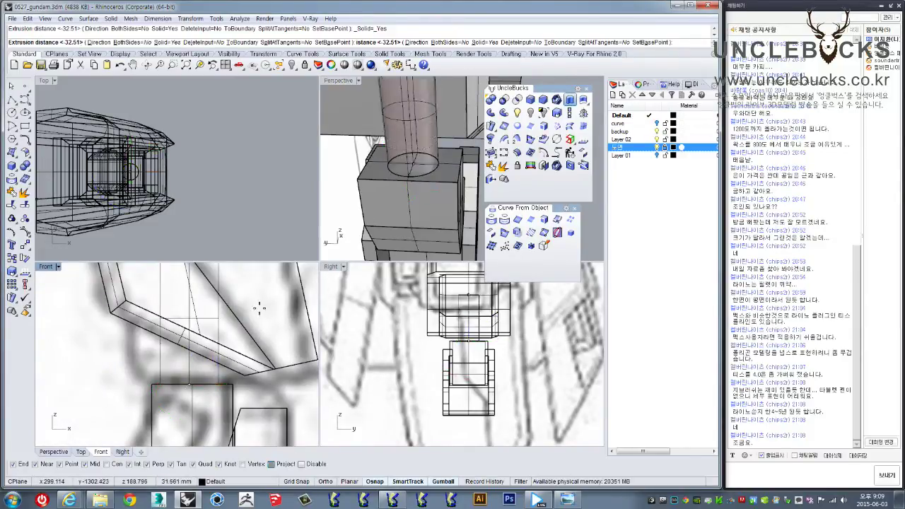
{"action": "left_click", "coordinate": [225, 324]}
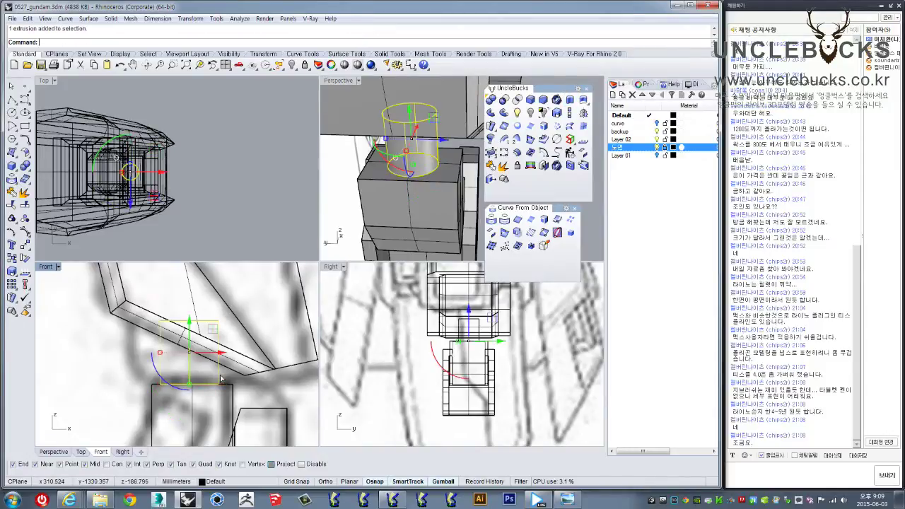
{"action": "left_click", "coordinate": [227, 396]}
{"action": "scroll", "coordinate": [227, 398], "scroll_direction": "up", "scroll_amount": 2}
{"action": "scroll", "coordinate": [226, 398], "scroll_direction": "down", "scroll_amount": 1}
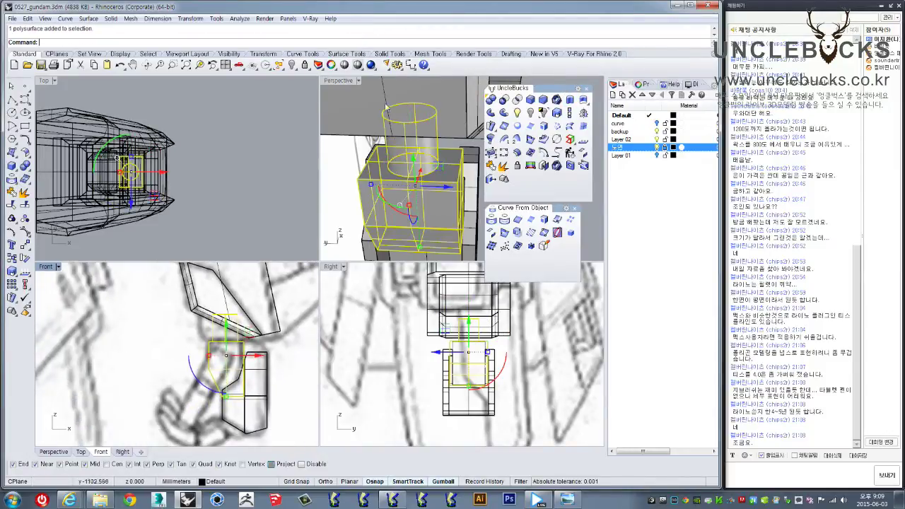
{"action": "double_click", "coordinate": [338, 81]}
{"action": "mouse_move", "coordinate": [327, 141]}
{"action": "right_mouse_down"}
{"action": "mouse_move", "coordinate": [231, 251]}
{"action": "mouse_move", "coordinate": [255, 240]}
{"action": "mouse_move", "coordinate": [267, 264]}
{"action": "mouse_move", "coordinate": [297, 269]}
{"action": "right_mouse_up"}
{"action": "left_click", "coordinate": [273, 244], "text": "shift"}
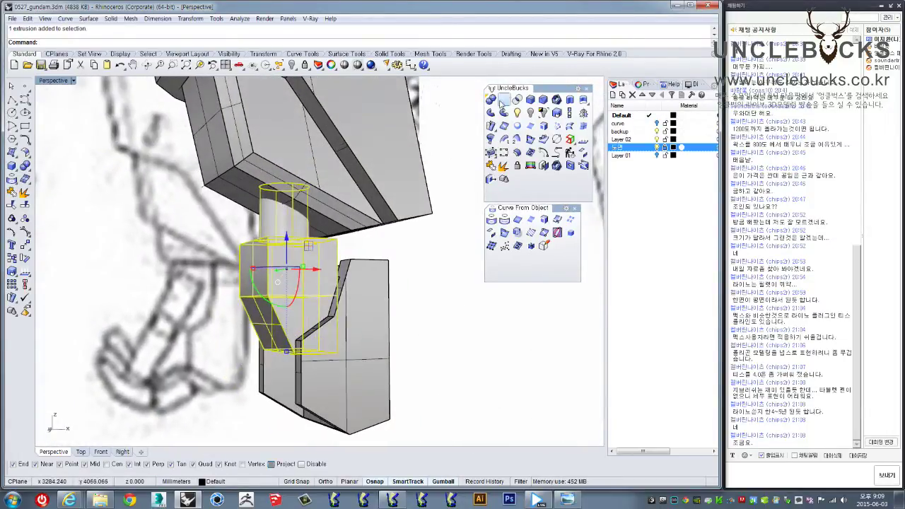
- Join the wrist cylinder and hand block into one piece and orbit to check it
{"action": "left_click", "coordinate": [491, 99]}
{"action": "right_click_drag", "start_coordinate": [280, 283], "coordinate": [283, 262]}
{"action": "left_click", "coordinate": [290, 263]}
{"action": "left_click", "coordinate": [374, 293]}
{"action": "right_click_drag", "start_coordinate": [374, 293], "coordinate": [297, 290]}
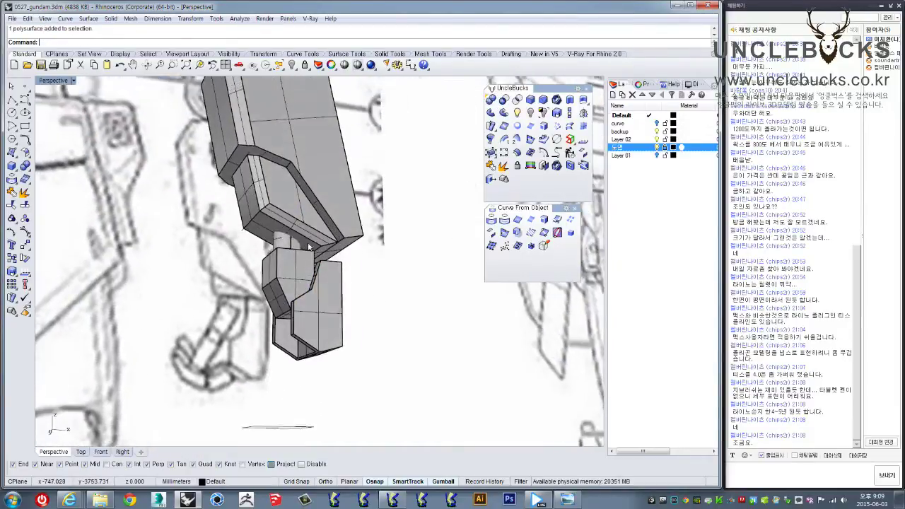
{"action": "left_click", "coordinate": [297, 290]}
{"action": "right_click_drag", "start_coordinate": [334, 316], "coordinate": [322, 289]}
{"action": "left_click", "coordinate": [322, 289]}
- Orbit to a more top-down view of the arm, then switch to the maximized Front view
{"action": "left_click", "coordinate": [369, 290]}
{"action": "right_click_drag", "start_coordinate": [370, 289], "coordinate": [384, 262]}
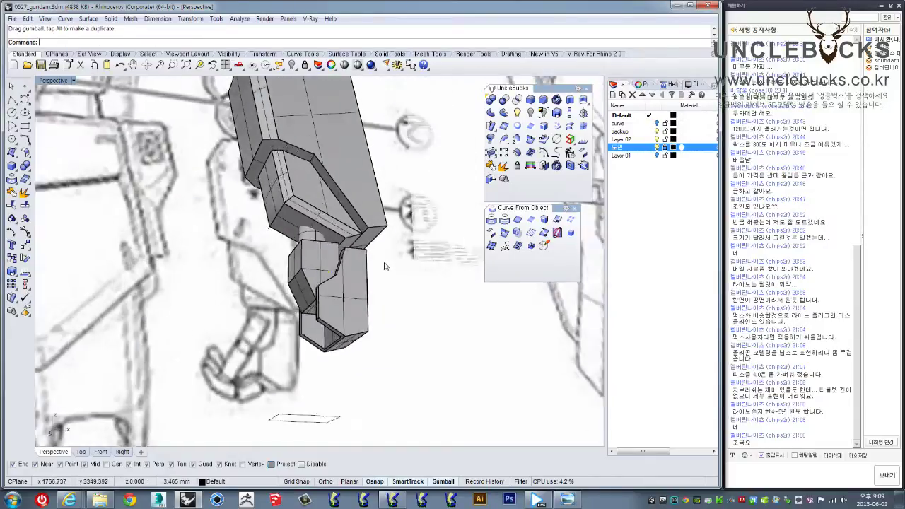
{"action": "left_click", "coordinate": [327, 269]}
{"action": "left_click", "coordinate": [408, 279]}
{"action": "scroll", "coordinate": [408, 279], "scroll_direction": "up", "scroll_amount": 5}
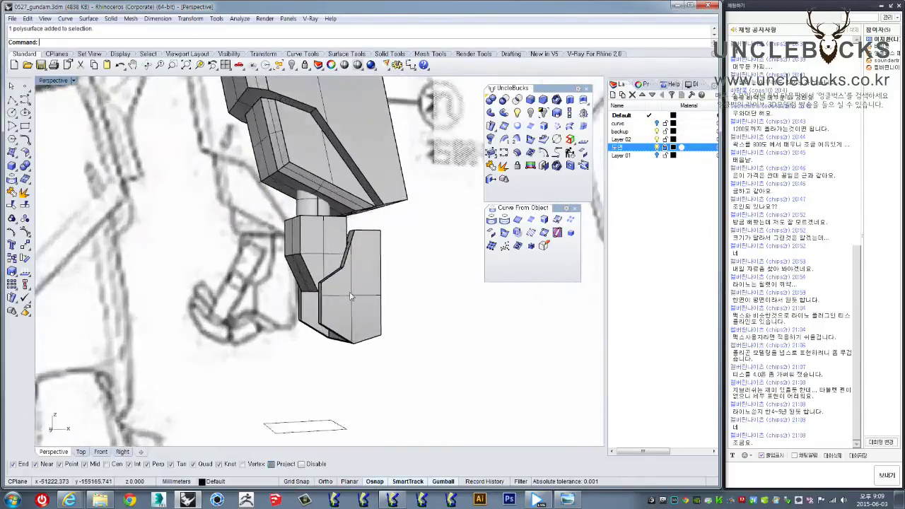
{"action": "right_click_drag", "start_coordinate": [408, 279], "coordinate": [290, 293]}
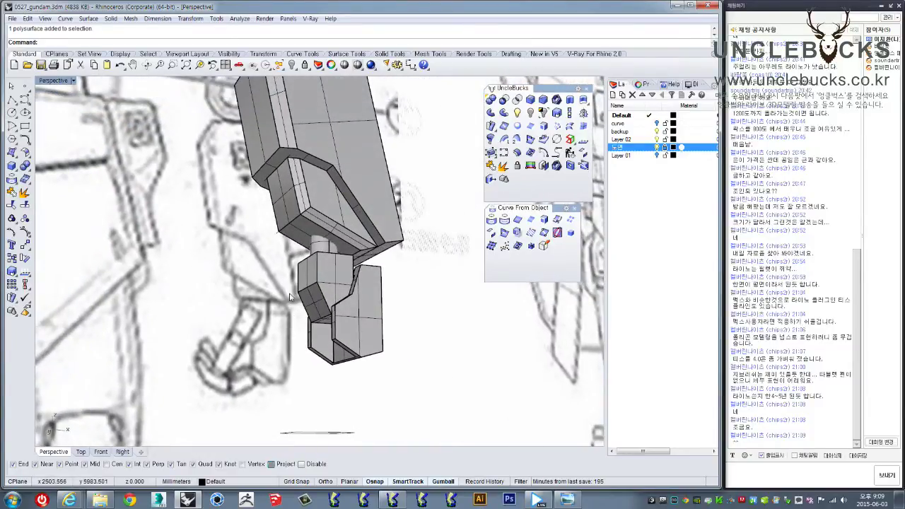
{"action": "double_click", "coordinate": [53, 81]}
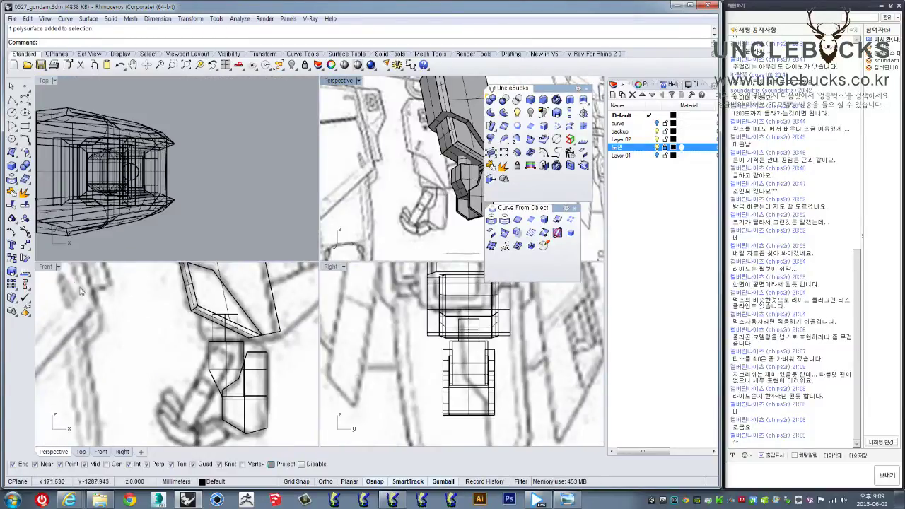
{"action": "double_click", "coordinate": [46, 268]}
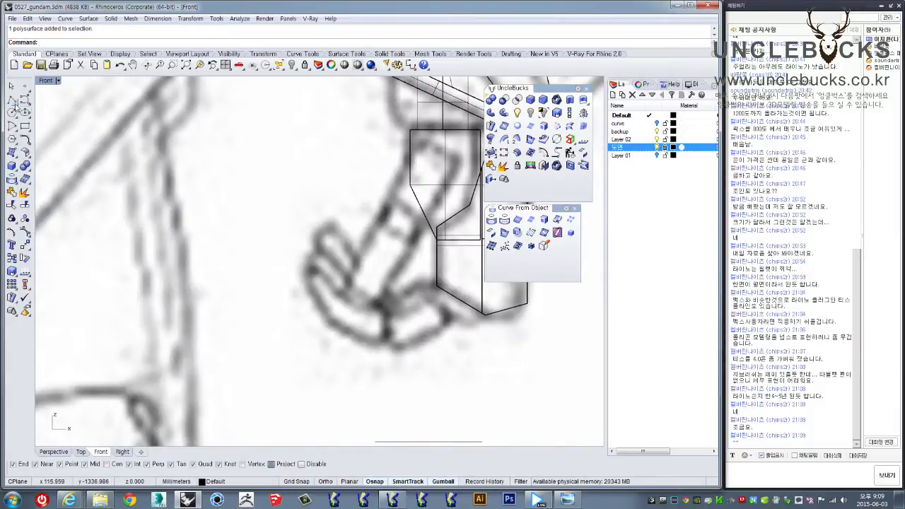
- Start a polyline from the hand block along the finger outline, then cancel it
{"action": "left_click", "coordinate": [11, 99]}
{"action": "scroll", "coordinate": [212, 255], "scroll_direction": "up", "scroll_amount": 2}
{"action": "scroll", "coordinate": [297, 283], "scroll_direction": "up", "scroll_amount": 2}
{"action": "scroll", "coordinate": [327, 246], "scroll_direction": "up", "scroll_amount": 1}
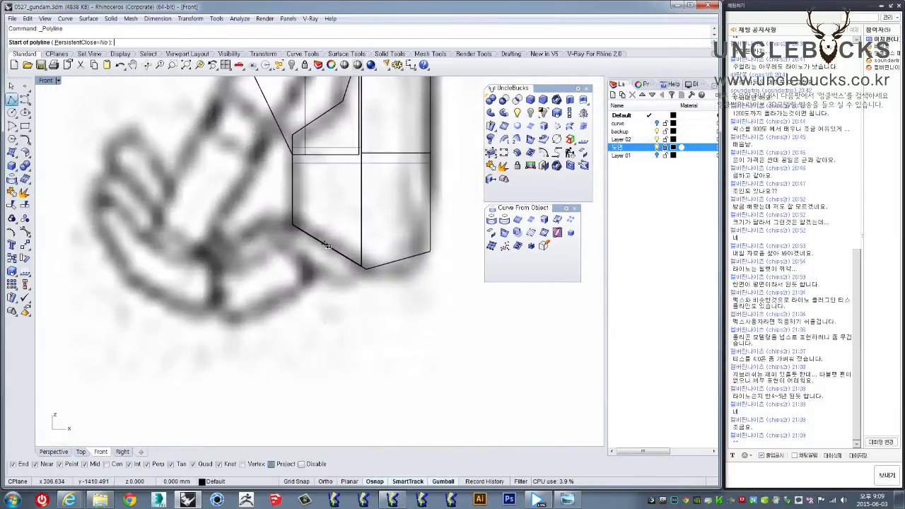
{"action": "left_click", "coordinate": [347, 209]}
{"action": "scroll", "coordinate": [275, 275], "scroll_direction": "down", "scroll_amount": 1}
{"action": "scroll", "coordinate": [277, 283], "scroll_direction": "down", "scroll_amount": 1}
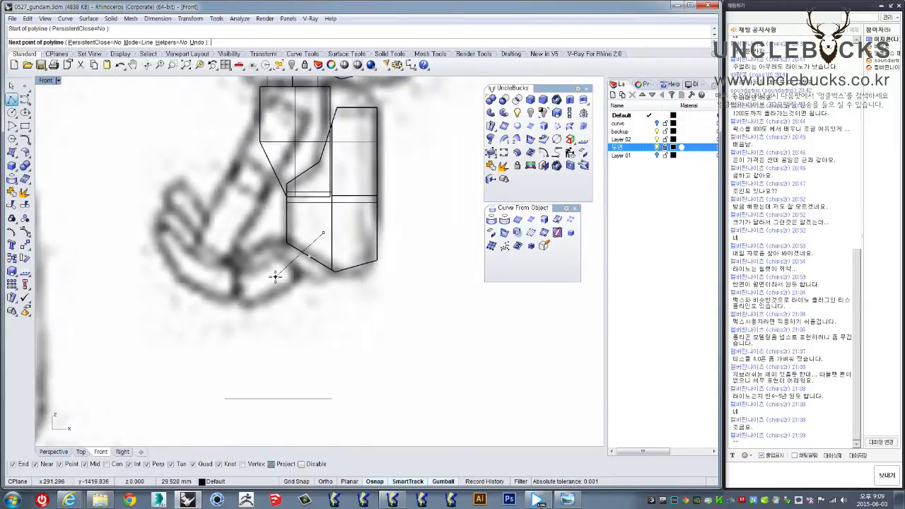
{"action": "left_click", "coordinate": [295, 280]}
{"action": "left_click", "coordinate": [242, 302]}
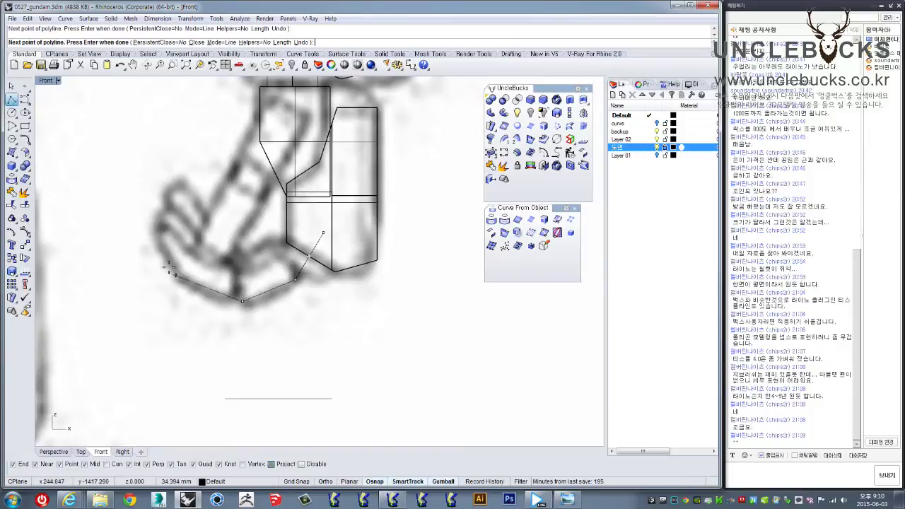
{"action": "left_click", "coordinate": [192, 276]}
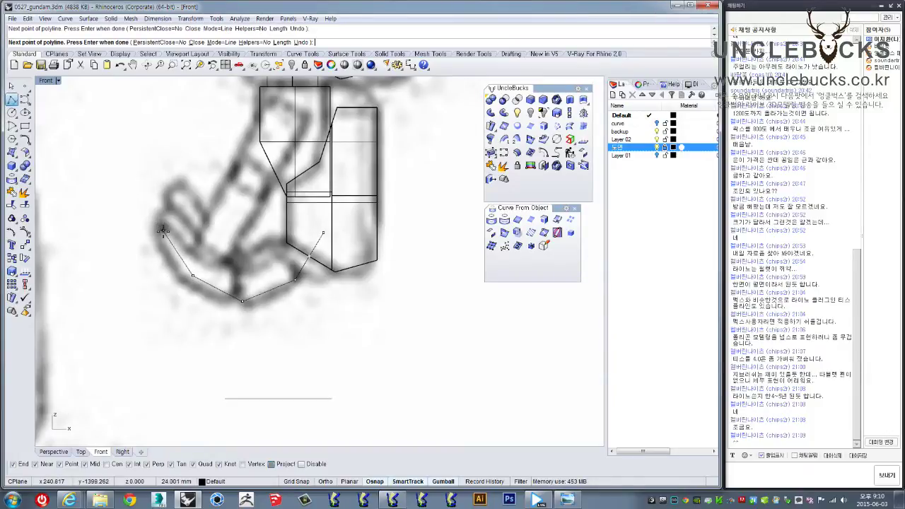
{"action": "key", "text": "Escape"}
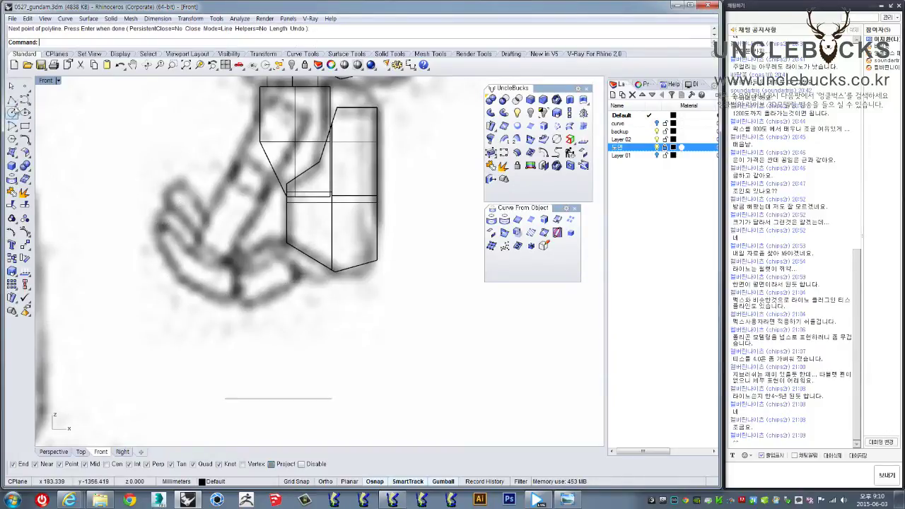
- Begin another polyline at the block's edge and cancel it again
{"action": "left_click", "coordinate": [12, 99]}
{"action": "scroll", "coordinate": [283, 297], "scroll_direction": "up", "scroll_amount": 3}
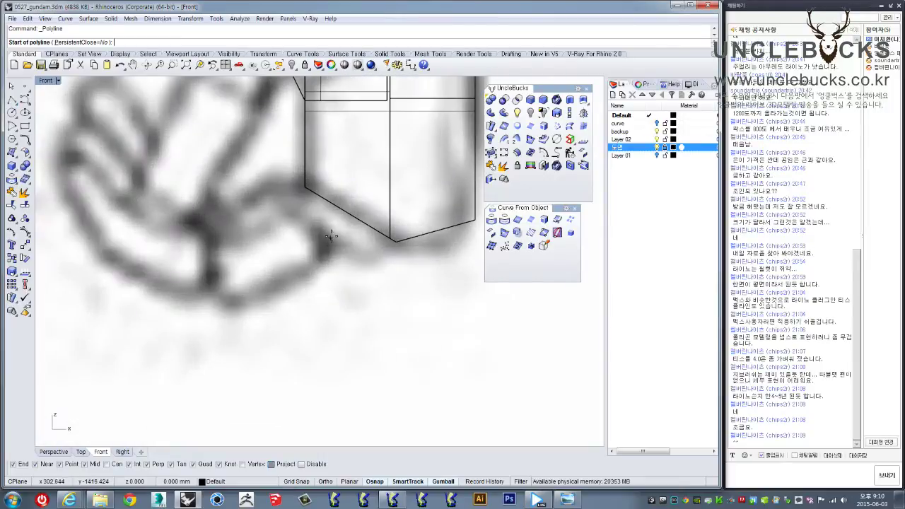
{"action": "right_click_drag", "start_coordinate": [331, 236], "coordinate": [317, 263]}
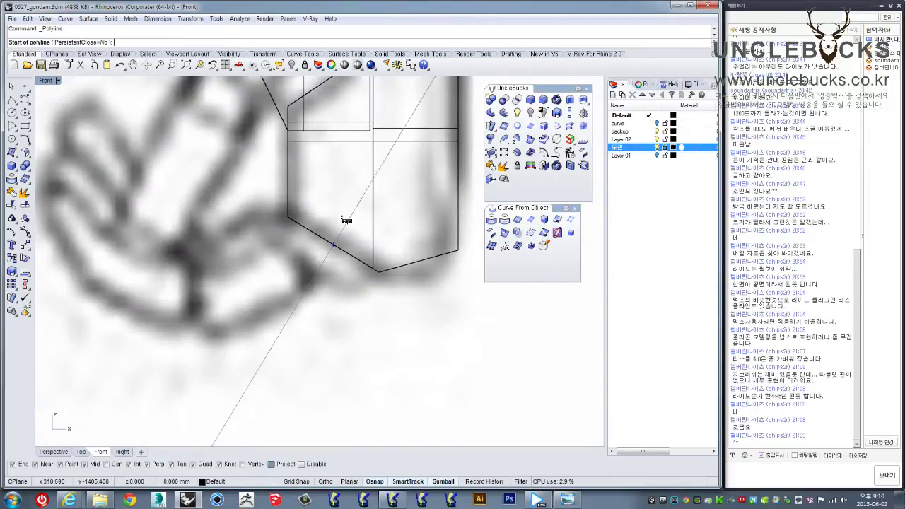
{"action": "left_click", "coordinate": [349, 216]}
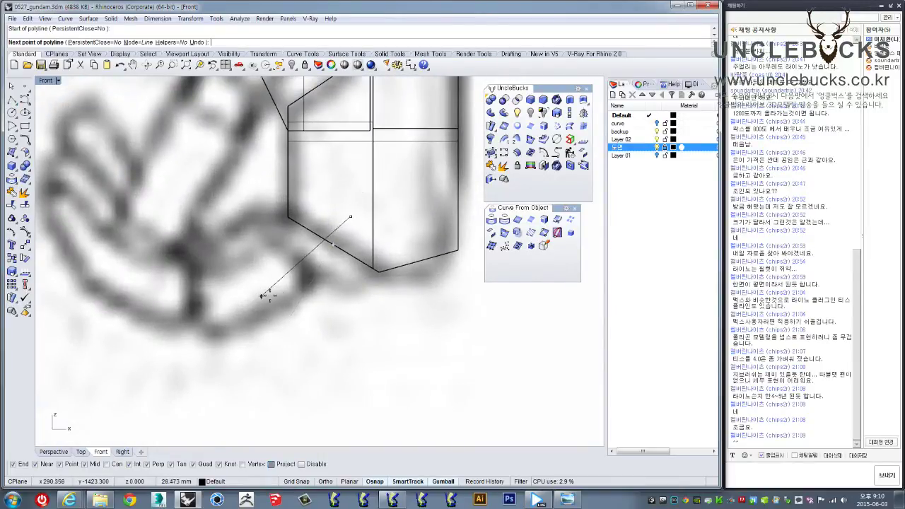
{"action": "key", "text": "Escape"}
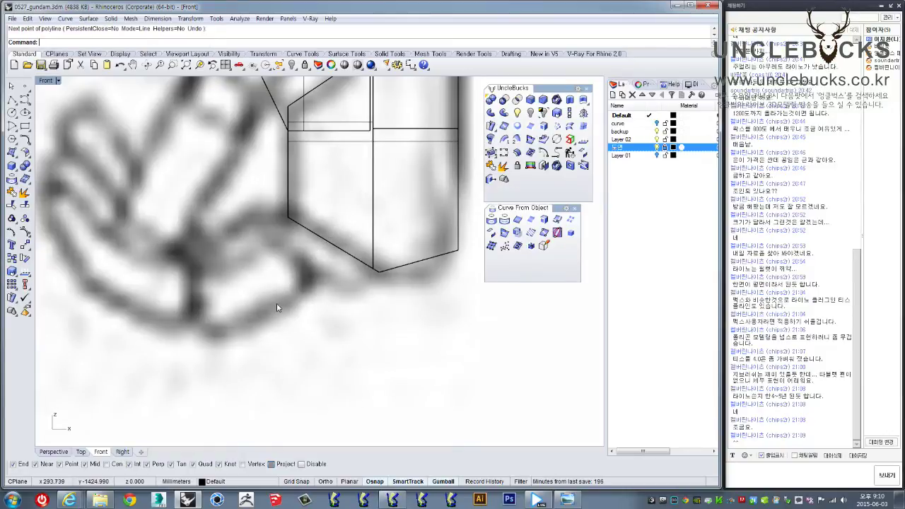
- Draw the open polyline from the hand block under the curled finger to the fingertip, and select it
{"action": "right_click", "coordinate": [270, 271]}
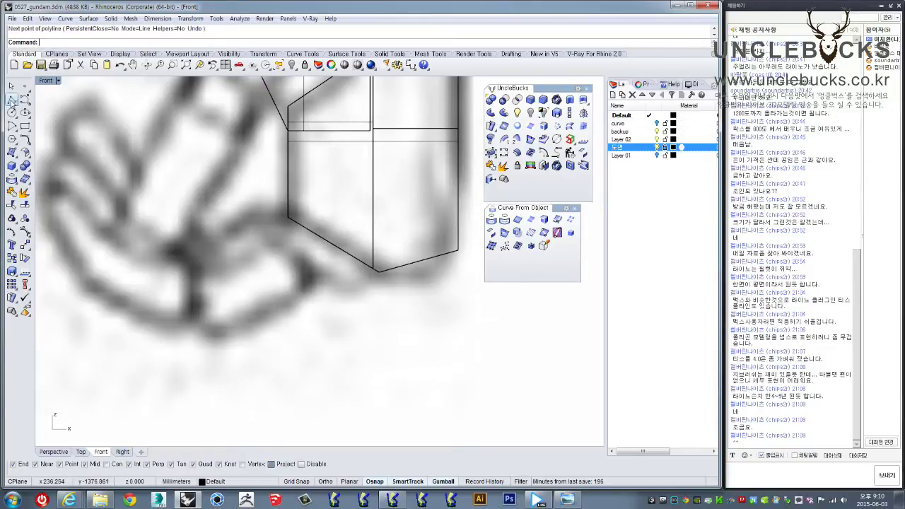
{"action": "left_click", "coordinate": [346, 220]}
{"action": "left_click", "coordinate": [218, 300]}
{"action": "right_click_drag", "start_coordinate": [153, 289], "coordinate": [254, 320]}
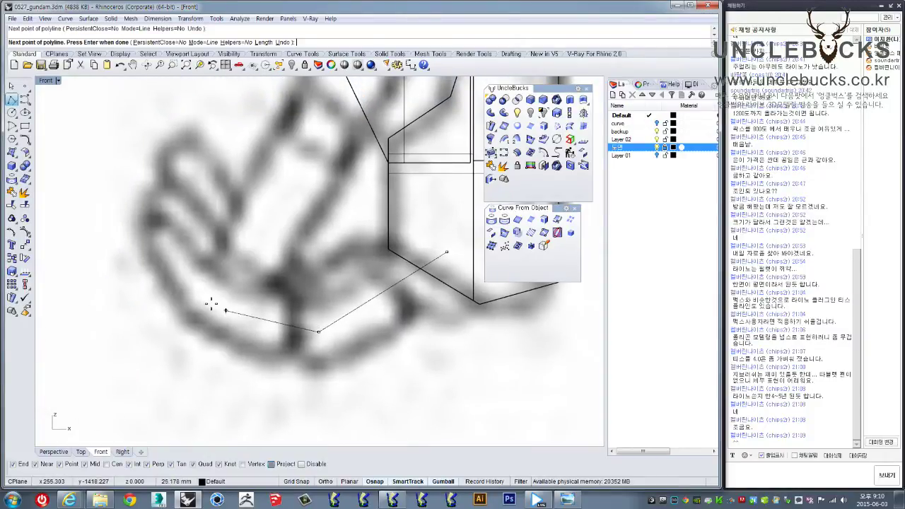
{"action": "left_click", "coordinate": [167, 235]}
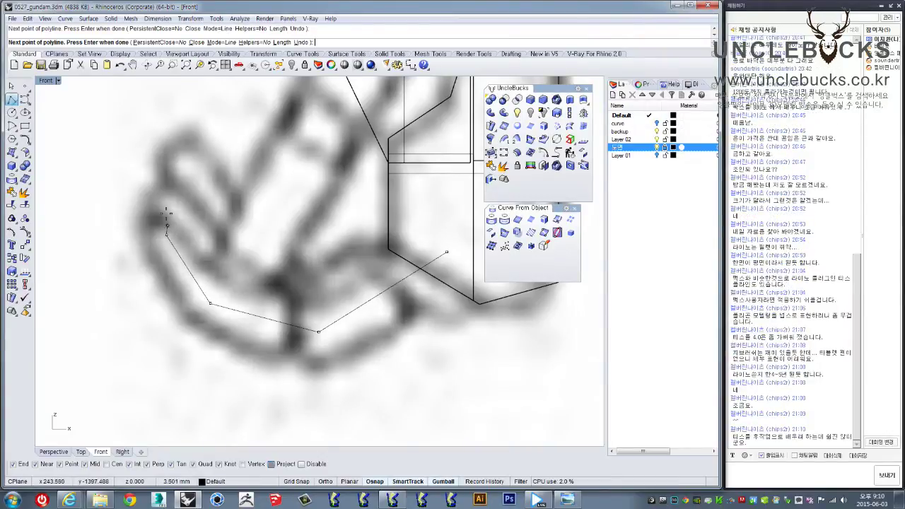
{"action": "right_click", "coordinate": [162, 202]}
{"action": "right_click_drag", "start_coordinate": [172, 203], "coordinate": [181, 229]}
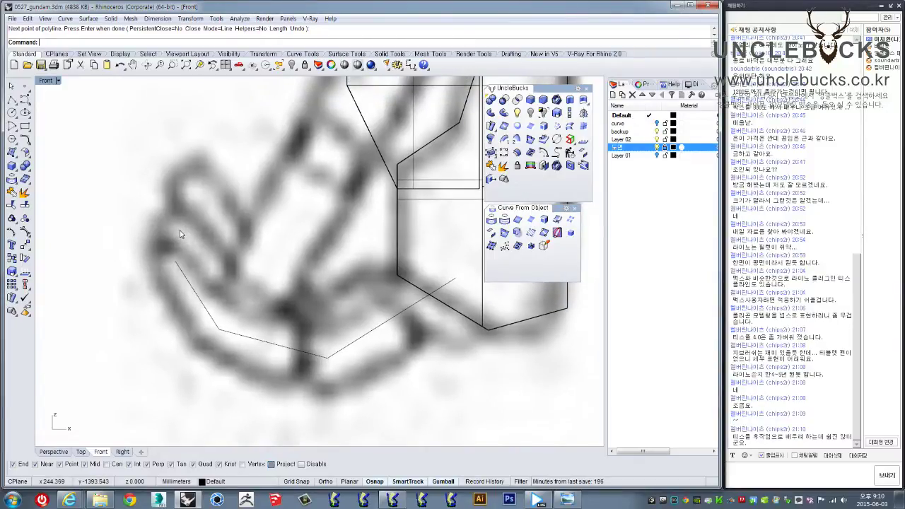
{"action": "right_click", "coordinate": [176, 302]}
{"action": "left_click", "coordinate": [195, 292]}
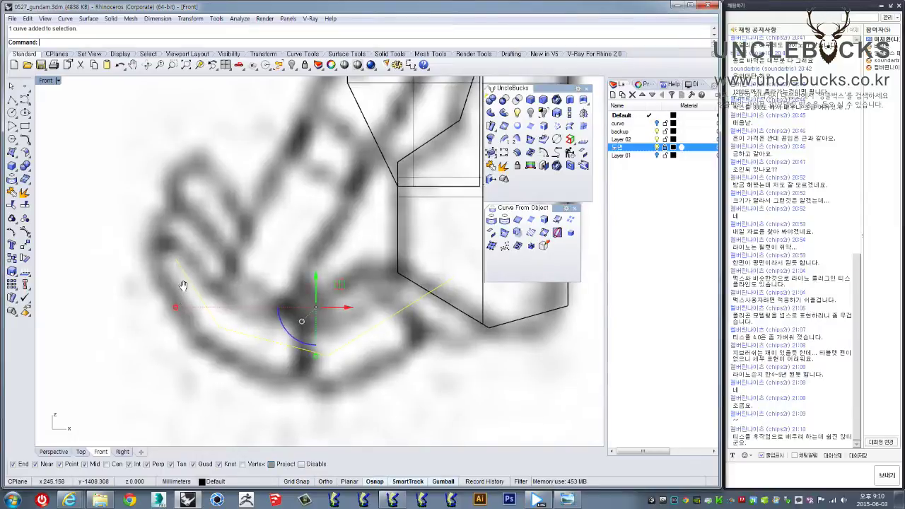
- Pan and zoom the Front view to frame the curled finger curve beneath the hand block
{"action": "right_click_drag", "start_coordinate": [184, 294], "coordinate": [191, 269]}
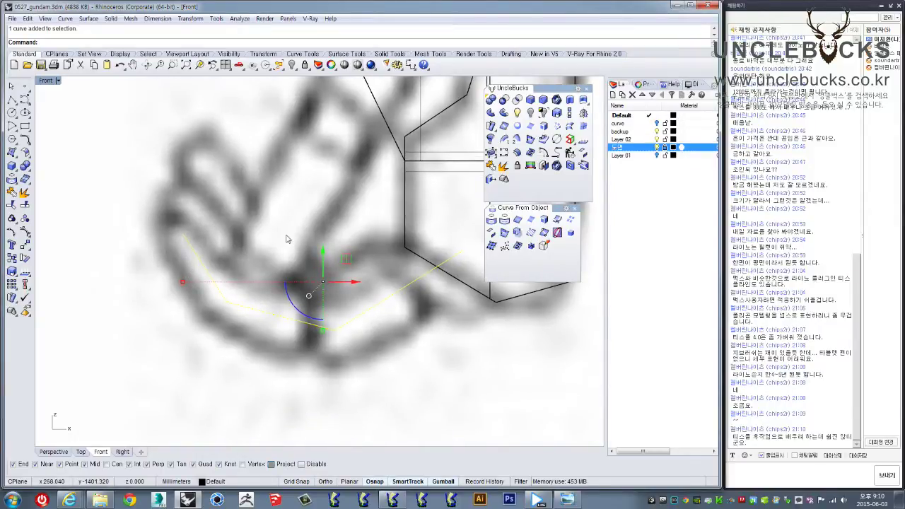
{"action": "right_click_drag", "start_coordinate": [318, 226], "coordinate": [306, 252]}
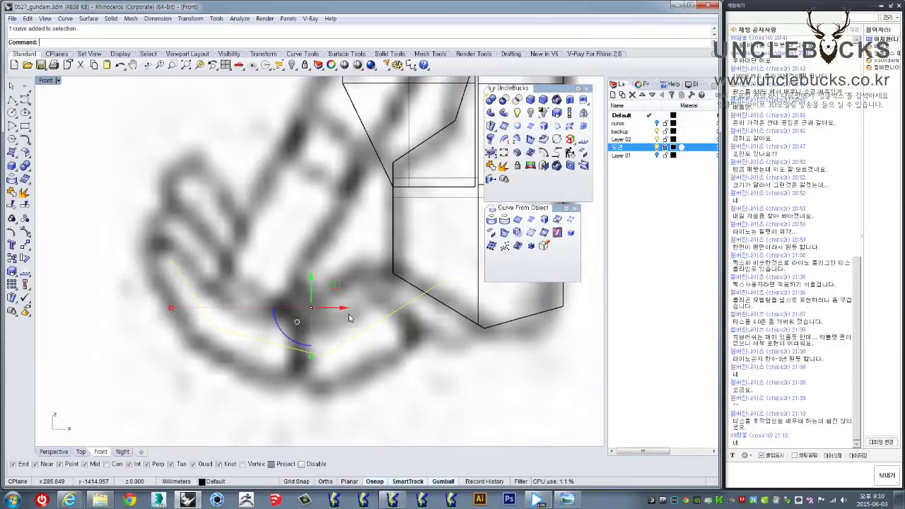
{"action": "right_click_drag", "start_coordinate": [349, 318], "coordinate": [329, 320]}
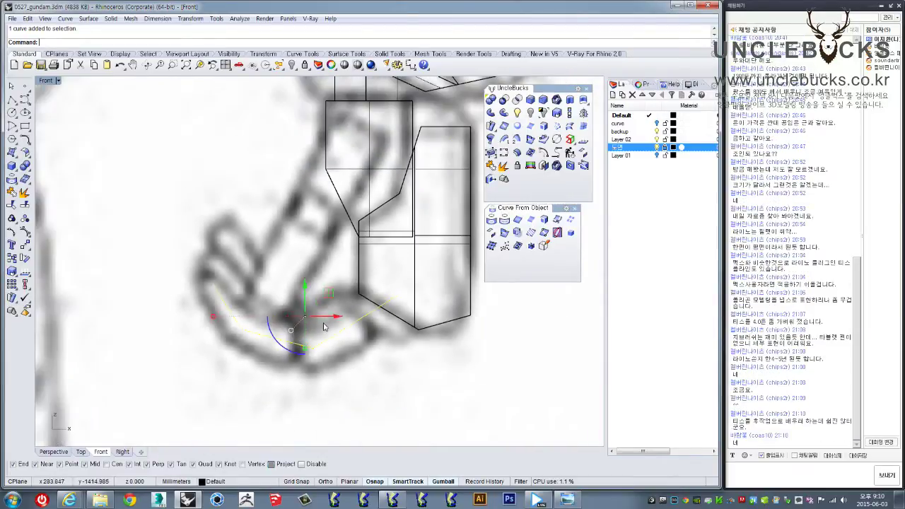
{"action": "scroll", "coordinate": [269, 240], "scroll_direction": "down", "scroll_amount": 3}
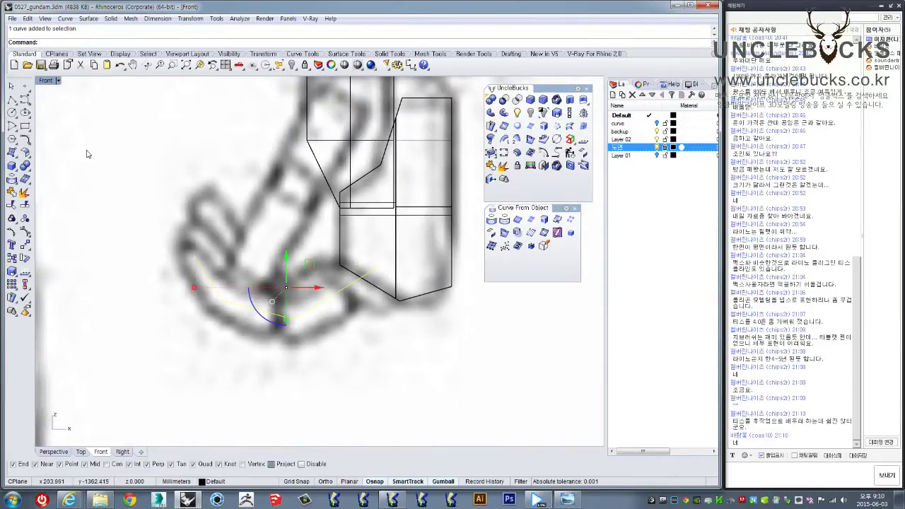
{"action": "scroll", "coordinate": [143, 167], "scroll_direction": "up", "scroll_amount": 1}
{"action": "scroll", "coordinate": [239, 303], "scroll_direction": "up", "scroll_amount": 1}
{"action": "scroll", "coordinate": [259, 290], "scroll_direction": "up", "scroll_amount": 2}
{"action": "scroll", "coordinate": [260, 287], "scroll_direction": "up", "scroll_amount": 1}
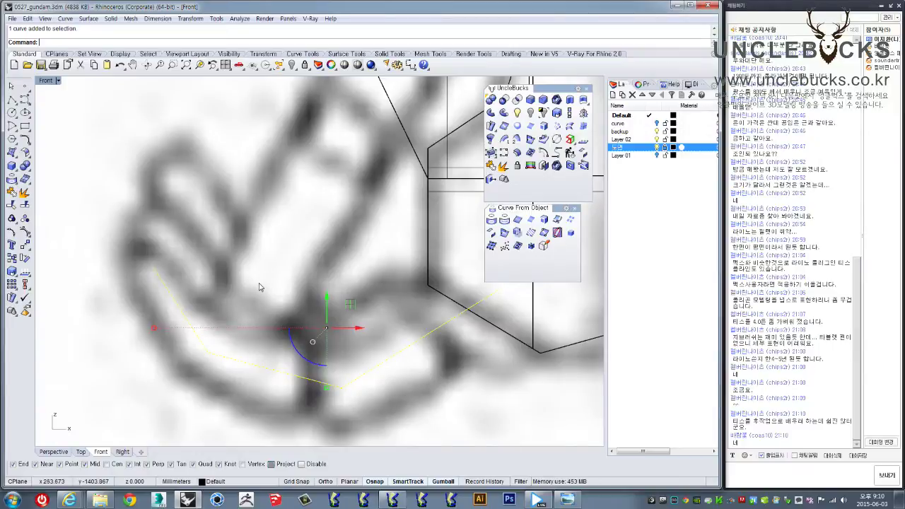
{"action": "mouse_move", "coordinate": [259, 286]}
{"action": "right_mouse_down"}
{"action": "mouse_move", "coordinate": [250, 253]}
{"action": "mouse_move", "coordinate": [299, 262]}
{"action": "mouse_move", "coordinate": [303, 272]}
{"action": "right_mouse_up"}
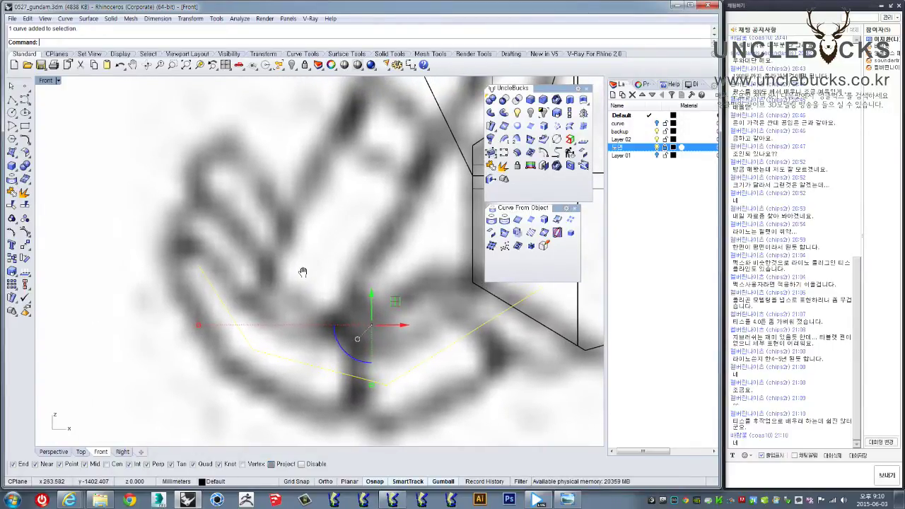
{"action": "scroll", "coordinate": [303, 272], "scroll_direction": "down", "scroll_amount": 2}
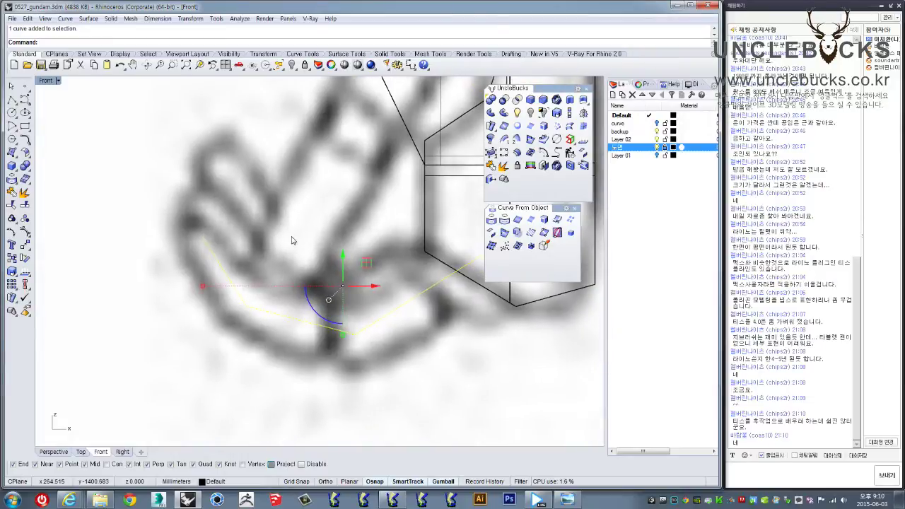
{"action": "right_click_drag", "start_coordinate": [285, 243], "coordinate": [271, 272]}
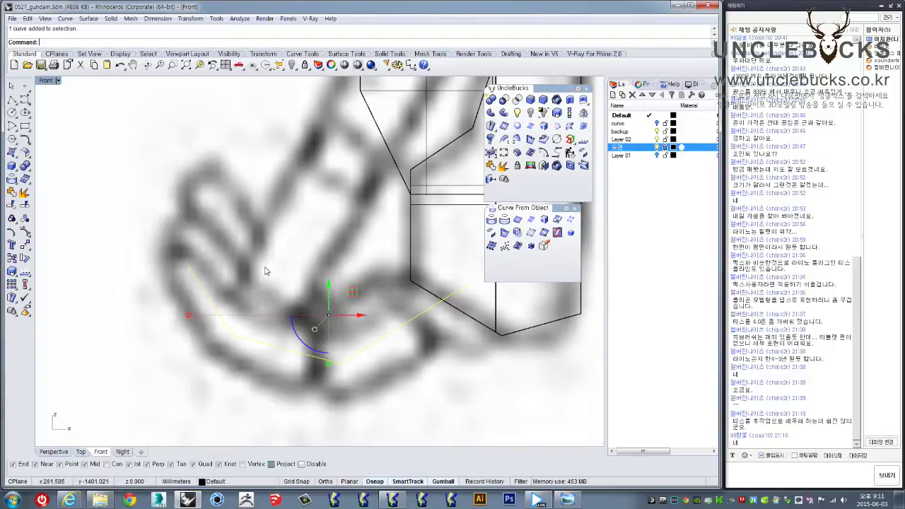
{"action": "scroll", "coordinate": [260, 255], "scroll_direction": "up", "scroll_amount": 2}
{"action": "scroll", "coordinate": [269, 286], "scroll_direction": "down", "scroll_amount": 2}
{"action": "scroll", "coordinate": [291, 282], "scroll_direction": "up", "scroll_amount": 1}
{"action": "scroll", "coordinate": [261, 261], "scroll_direction": "down", "scroll_amount": 2}
{"action": "scroll", "coordinate": [279, 238], "scroll_direction": "up", "scroll_amount": 1}
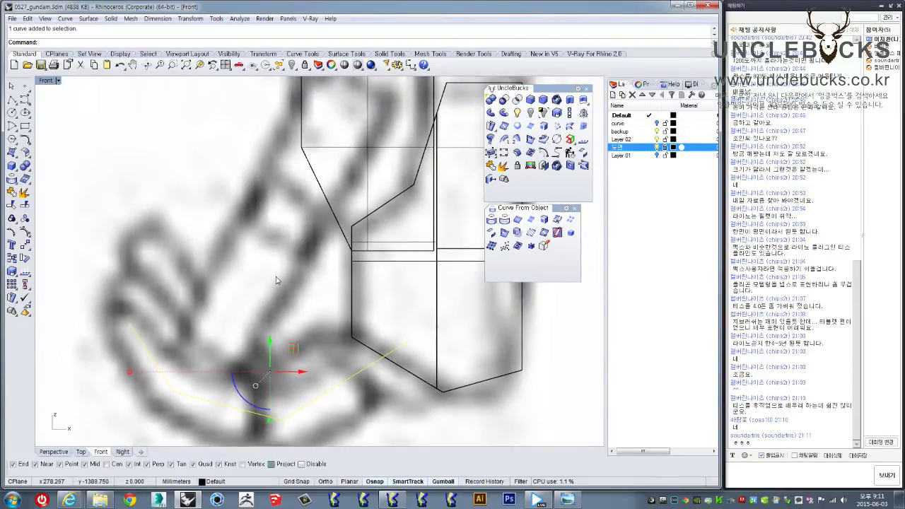
{"action": "right_click_drag", "start_coordinate": [276, 281], "coordinate": [280, 243]}
- Start the Rectangle tool over the framed finger curve
{"action": "left_click", "coordinate": [24, 126]}
{"action": "scroll", "coordinate": [364, 286], "scroll_direction": "up", "scroll_amount": 1}
{"action": "scroll", "coordinate": [368, 284], "scroll_direction": "up", "scroll_amount": 2}
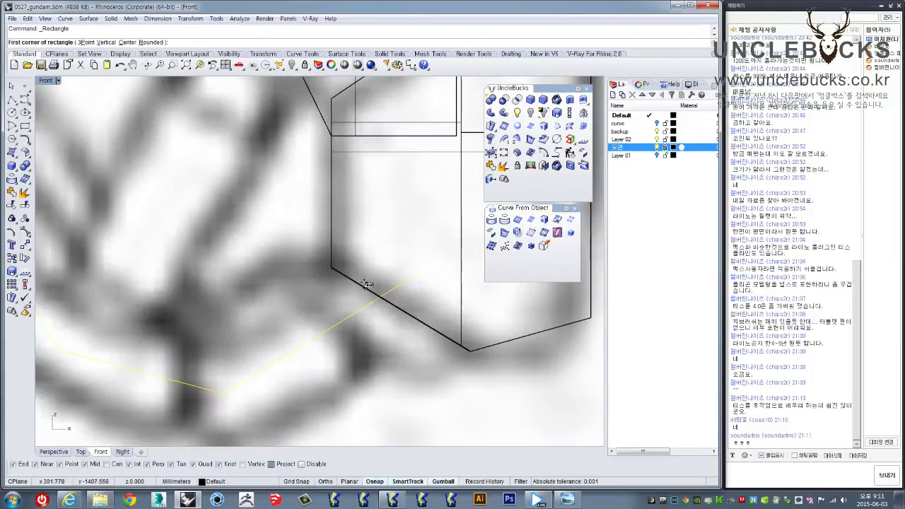
- Cancel the rectangle, select the finger curve, and restart the Rectangle tool
{"action": "key", "text": "Escape"}
{"action": "key", "text": "Escape"}
{"action": "scroll", "coordinate": [339, 362], "scroll_direction": "down", "scroll_amount": 1}
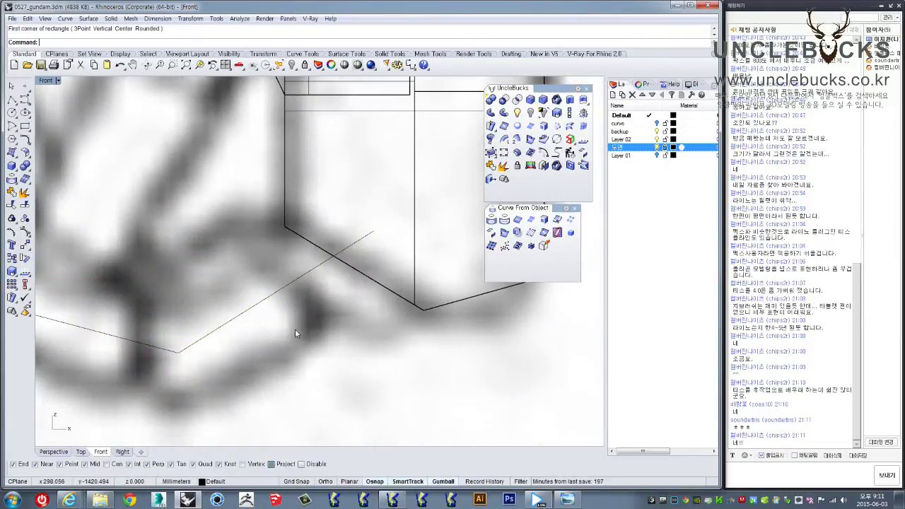
{"action": "scroll", "coordinate": [295, 329], "scroll_direction": "up", "scroll_amount": 1}
{"action": "left_click", "coordinate": [289, 311]}
{"action": "right_click_drag", "start_coordinate": [309, 313], "coordinate": [335, 322]}
{"action": "left_click", "coordinate": [25, 126]}
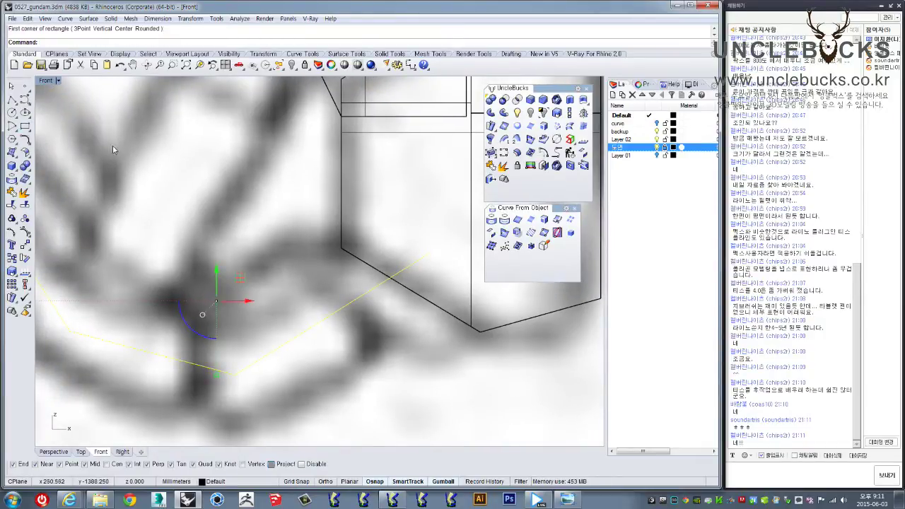
- Maximize Perspective and orbit around the arm model to check the finger curve
{"action": "double_click", "coordinate": [46, 80]}
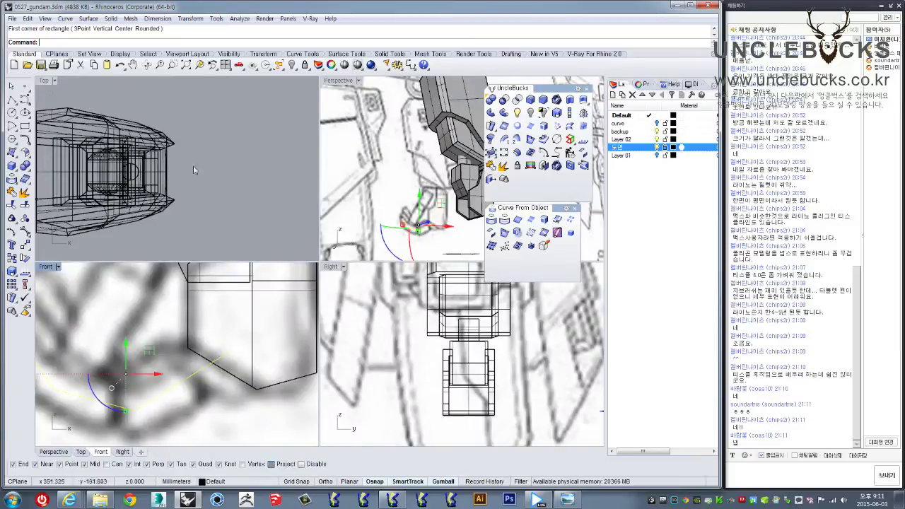
{"action": "double_click", "coordinate": [340, 80]}
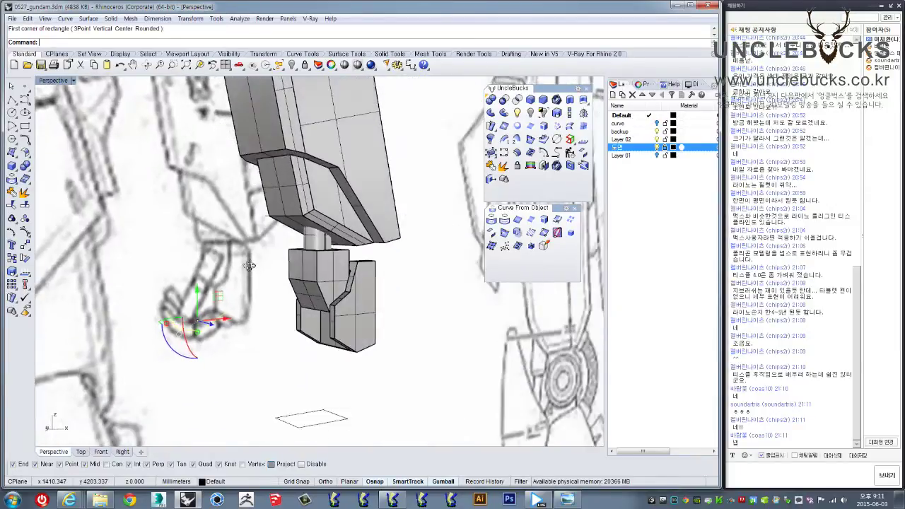
{"action": "right_click_drag", "start_coordinate": [283, 212], "coordinate": [186, 270]}
{"action": "left_click_drag", "start_coordinate": [183, 268], "coordinate": [303, 400]}
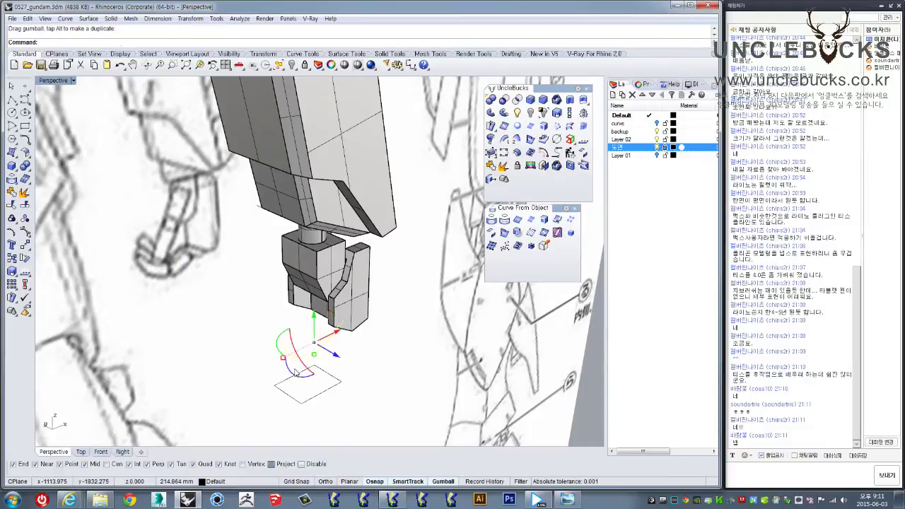
{"action": "scroll", "coordinate": [296, 372], "scroll_direction": "up", "scroll_amount": 3}
{"action": "right_click_drag", "start_coordinate": [296, 373], "coordinate": [253, 284]}
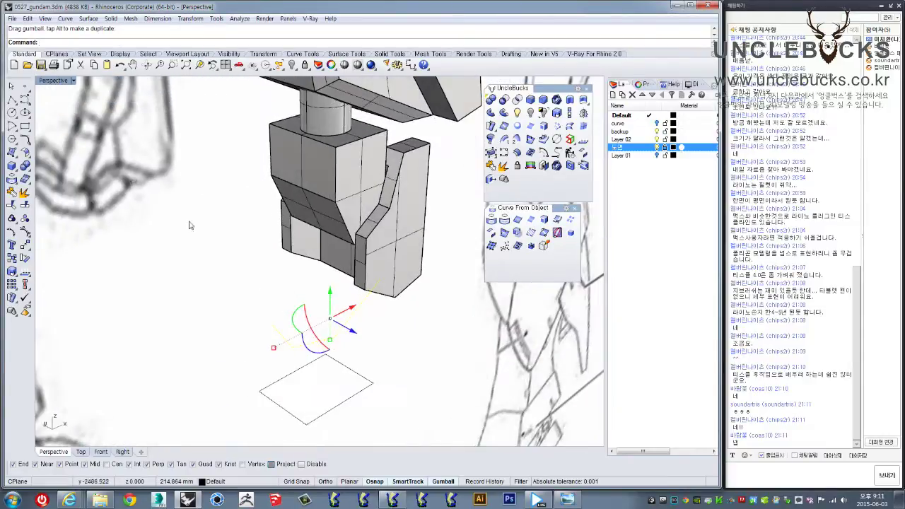
{"action": "double_click", "coordinate": [53, 80]}
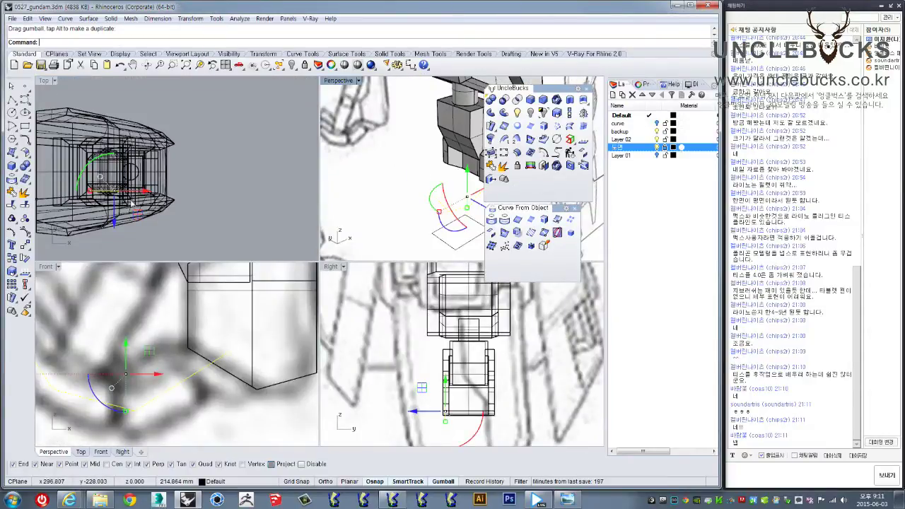
{"action": "double_click", "coordinate": [336, 81]}
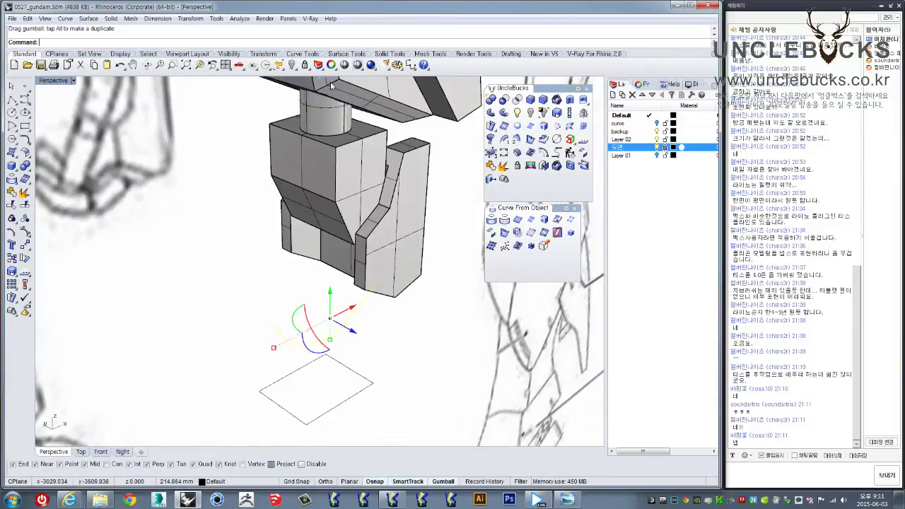
{"action": "scroll", "coordinate": [303, 304], "scroll_direction": "up", "scroll_amount": 2}
{"action": "mouse_move", "coordinate": [302, 304]}
{"action": "right_mouse_down"}
{"action": "mouse_move", "coordinate": [338, 294]}
{"action": "mouse_move", "coordinate": [360, 356]}
{"action": "right_mouse_up"}
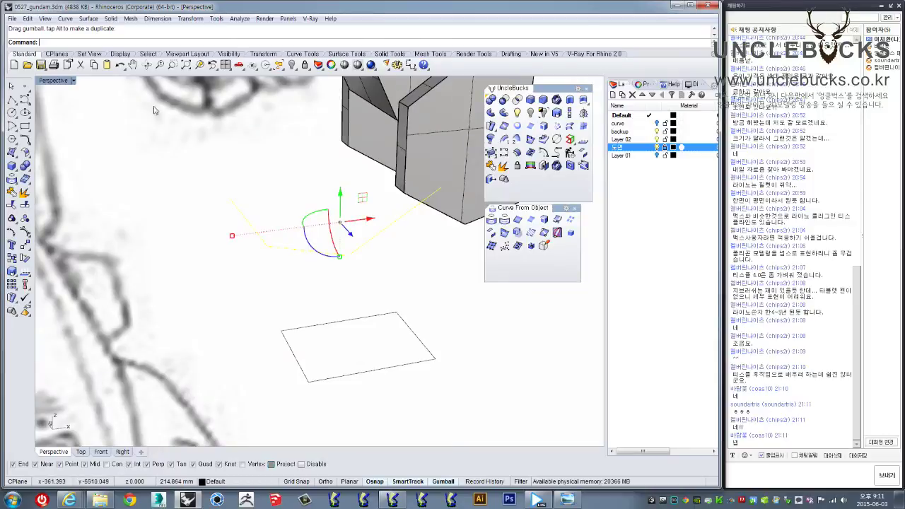
- Return to the four-view layout and maximize the Front view
{"action": "double_click", "coordinate": [53, 80]}
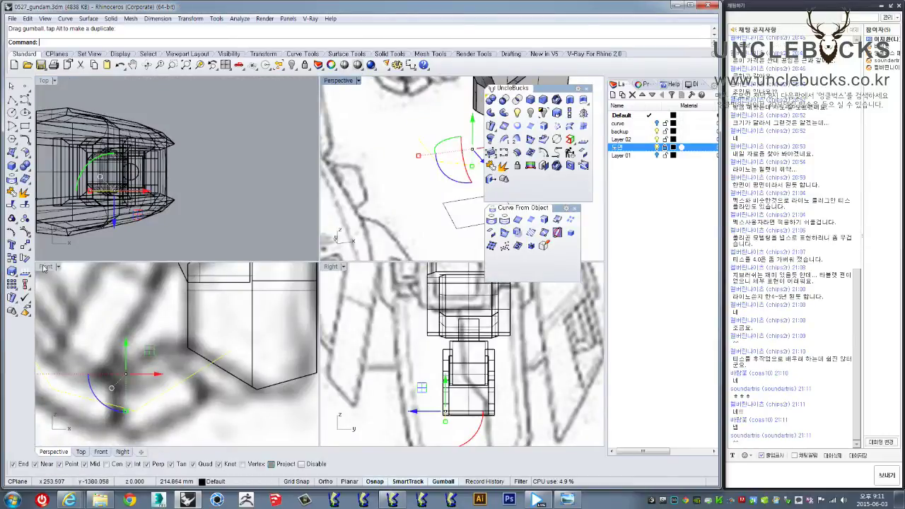
{"action": "double_click", "coordinate": [45, 266]}
{"action": "scroll", "coordinate": [212, 240], "scroll_direction": "down", "scroll_amount": 2}
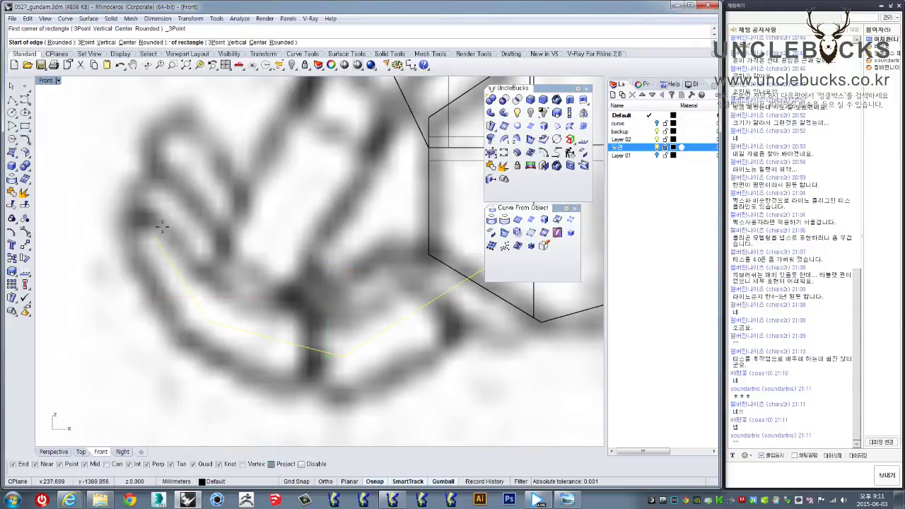
- Draw a three-point rectangle along the first finger segment and center it with the gumball
{"action": "scroll", "coordinate": [169, 283], "scroll_direction": "up", "scroll_amount": 3}
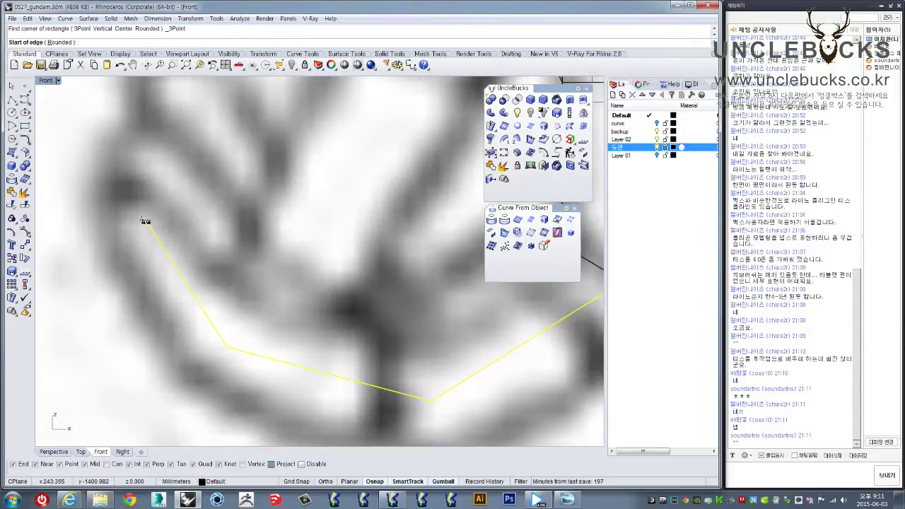
{"action": "left_click", "coordinate": [103, 245]}
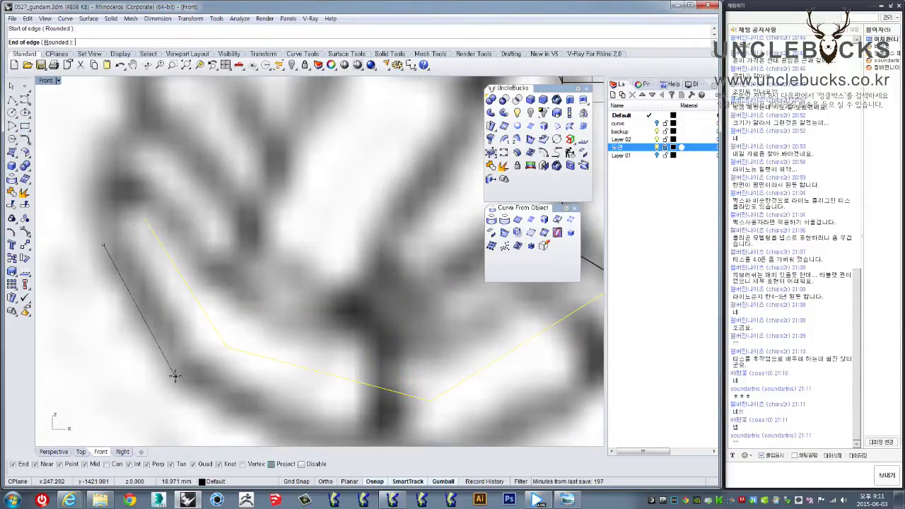
{"action": "key", "text": "Escape"}
{"action": "key", "text": "Return"}
{"action": "left_click", "coordinate": [144, 219]}
{"action": "left_click", "coordinate": [225, 349]}
{"action": "left_click", "coordinate": [290, 301]}
{"action": "left_click", "coordinate": [282, 290]}
{"action": "left_click_drag", "start_coordinate": [242, 238], "coordinate": [256, 212]}
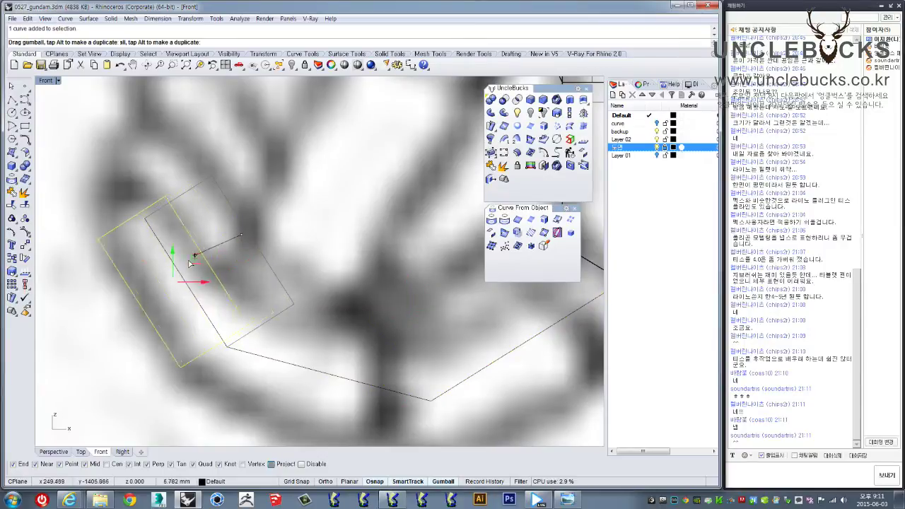
- Draw a second three-point rectangle from the bend to the far vertex and center it
{"action": "key", "text": "Return"}
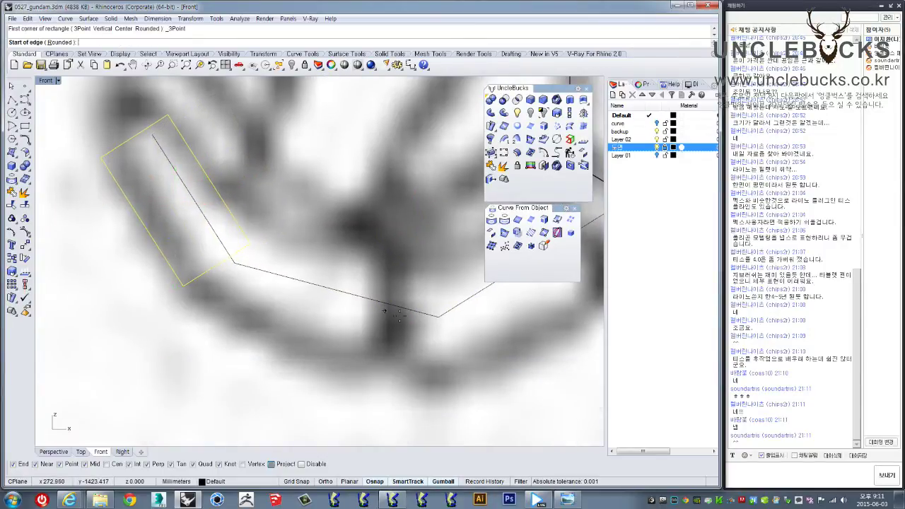
{"action": "left_click", "coordinate": [438, 317]}
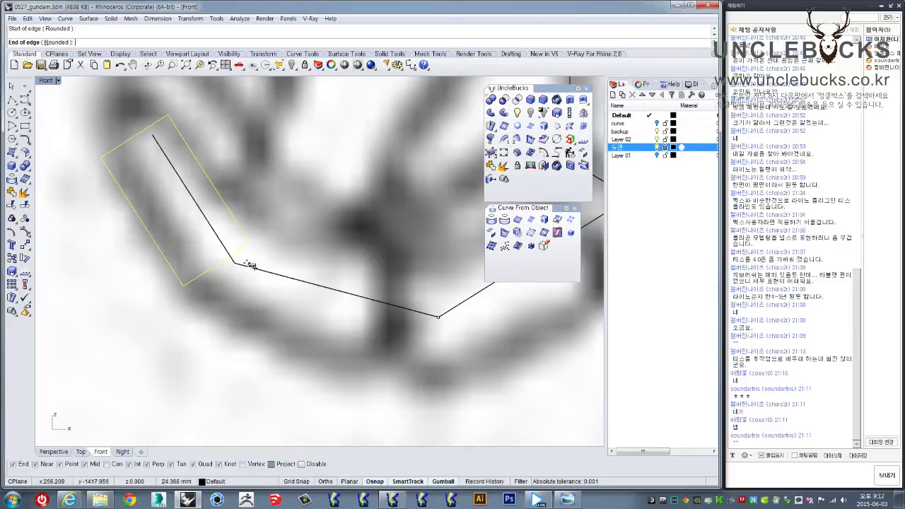
{"action": "left_click", "coordinate": [235, 263]}
{"action": "left_click", "coordinate": [316, 355]}
{"action": "left_click", "coordinate": [317, 347]}
{"action": "left_click_drag", "start_coordinate": [349, 310], "coordinate": [324, 265]}
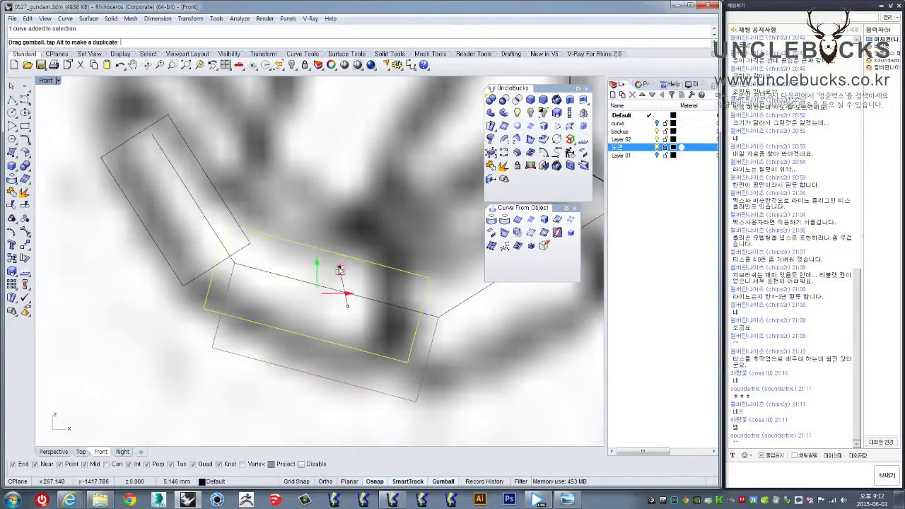
- Scale the second finger rectangle twice to shorten it to size
{"action": "key", "text": "Return"}
{"action": "left_click", "coordinate": [391, 354]}
{"action": "left_click", "coordinate": [188, 297]}
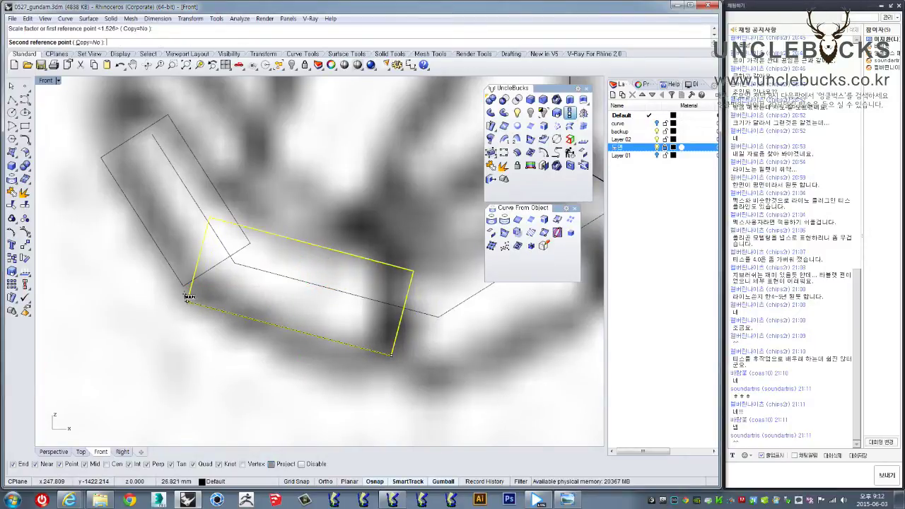
{"action": "left_click", "coordinate": [212, 312]}
{"action": "key", "text": "Return"}
{"action": "left_click", "coordinate": [236, 227]}
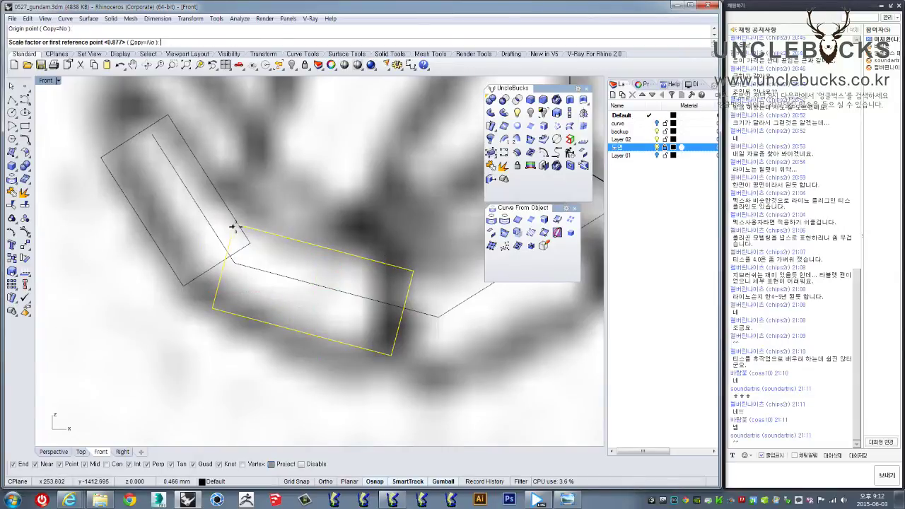
{"action": "left_click", "coordinate": [413, 271]}
{"action": "left_click", "coordinate": [388, 265]}
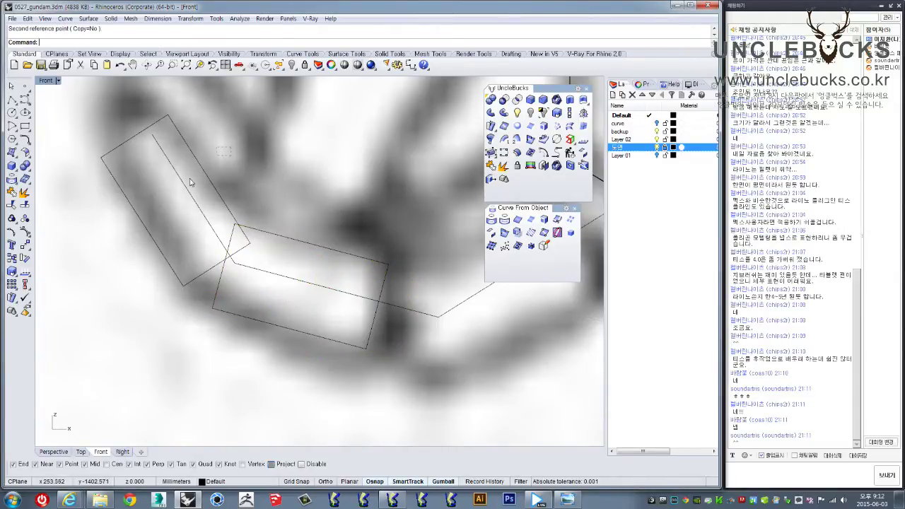
- Rescale the upper finger rectangle from its top corner to overlap the second at the bend
{"action": "left_click_drag", "start_coordinate": [222, 151], "coordinate": [248, 222]}
{"action": "right_click_drag", "start_coordinate": [248, 222], "coordinate": [289, 227]}
{"action": "key", "text": "Return"}
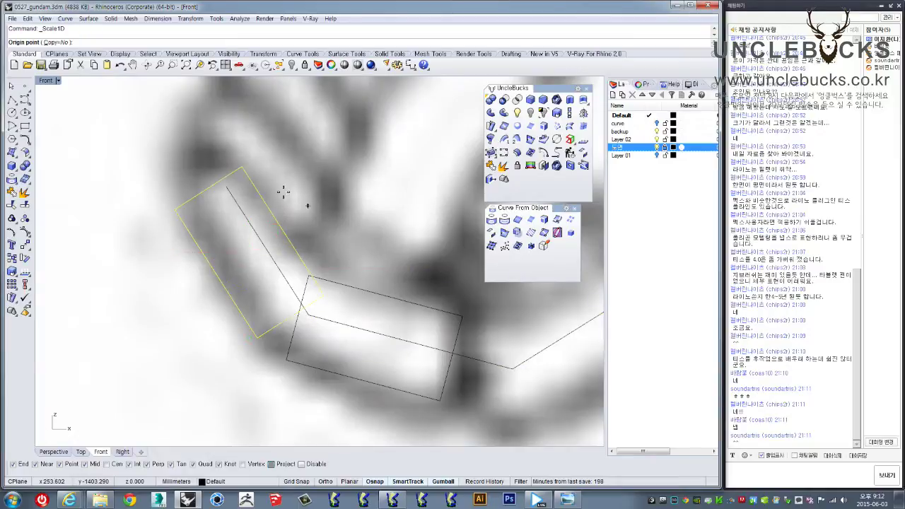
{"action": "left_click", "coordinate": [241, 168]}
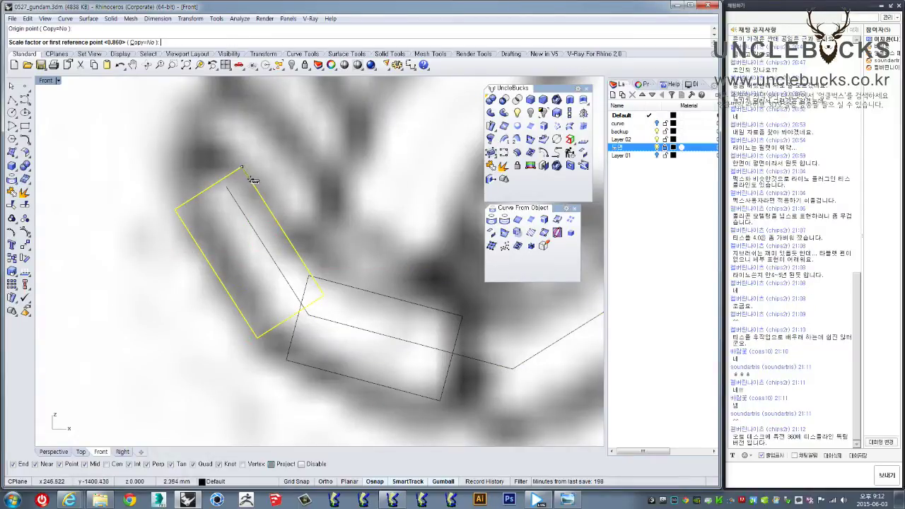
{"action": "left_click", "coordinate": [316, 297]}
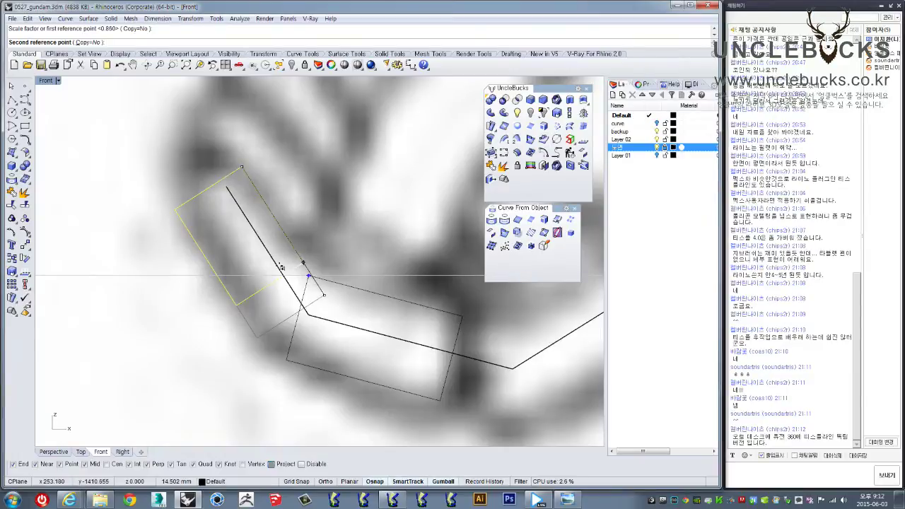
{"action": "left_click", "coordinate": [282, 269]}
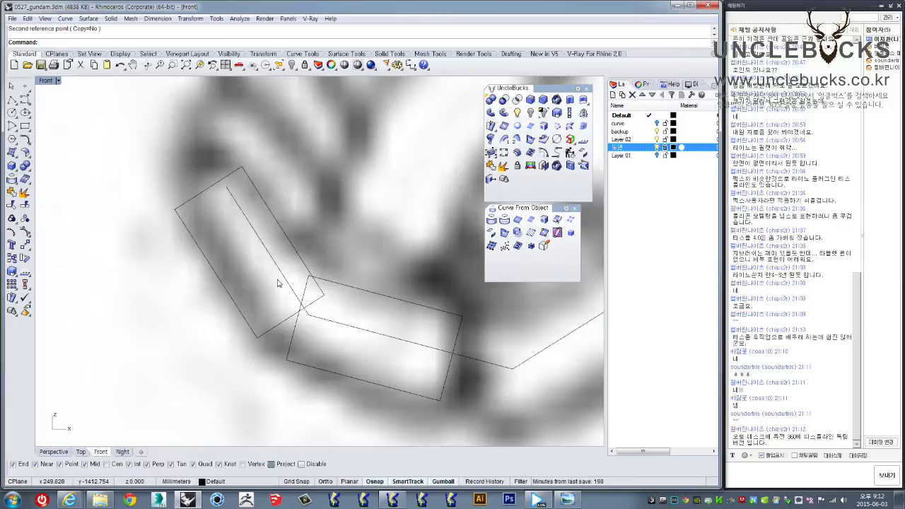
- Select the upper-left finger rectangle and pan to bring the lower rectangles into view
{"action": "key", "text": "Escape"}
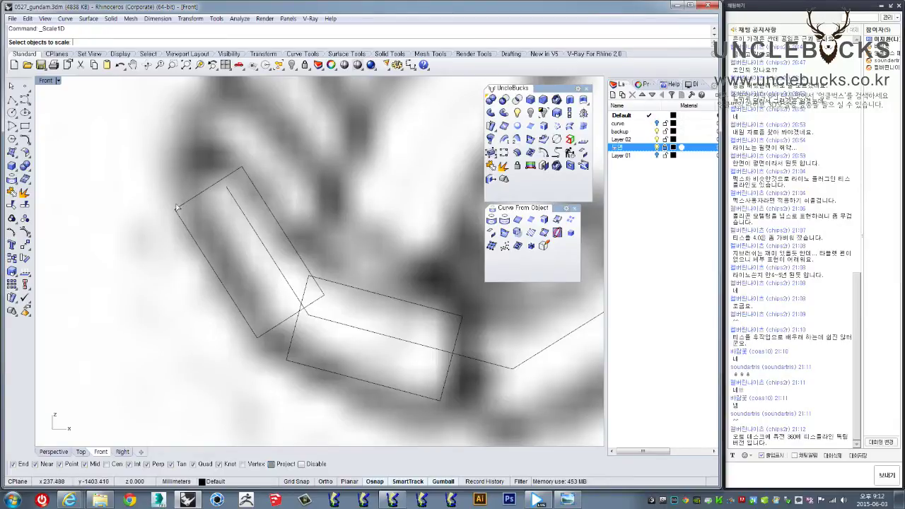
{"action": "left_click", "coordinate": [189, 203]}
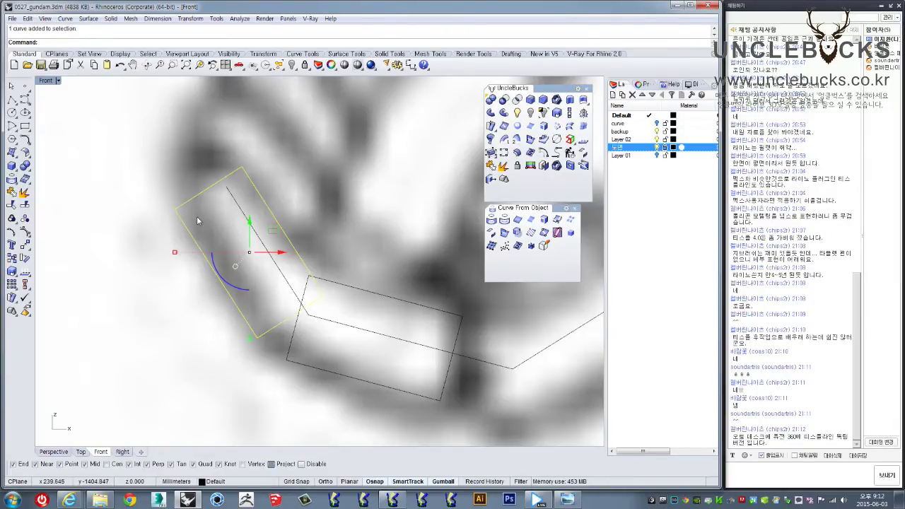
{"action": "right_click_drag", "start_coordinate": [198, 218], "coordinate": [201, 213]}
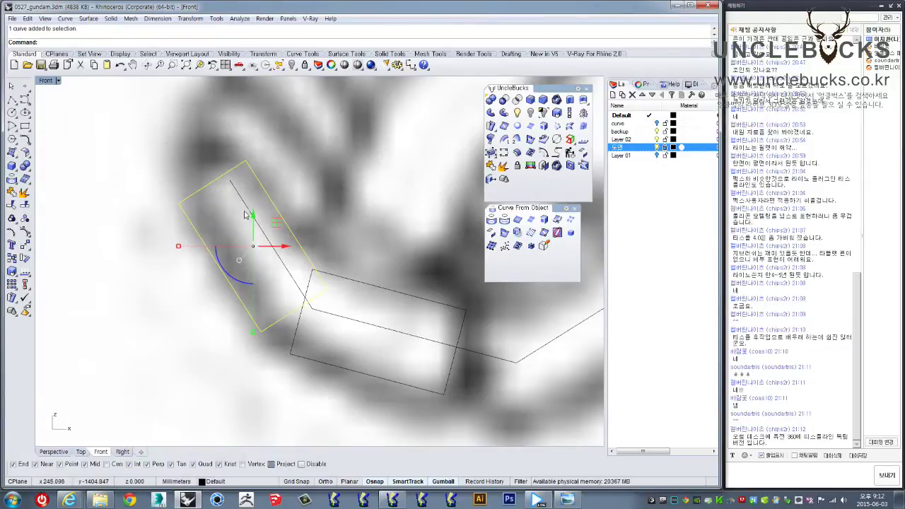
{"action": "right_click_drag", "start_coordinate": [278, 223], "coordinate": [258, 210]}
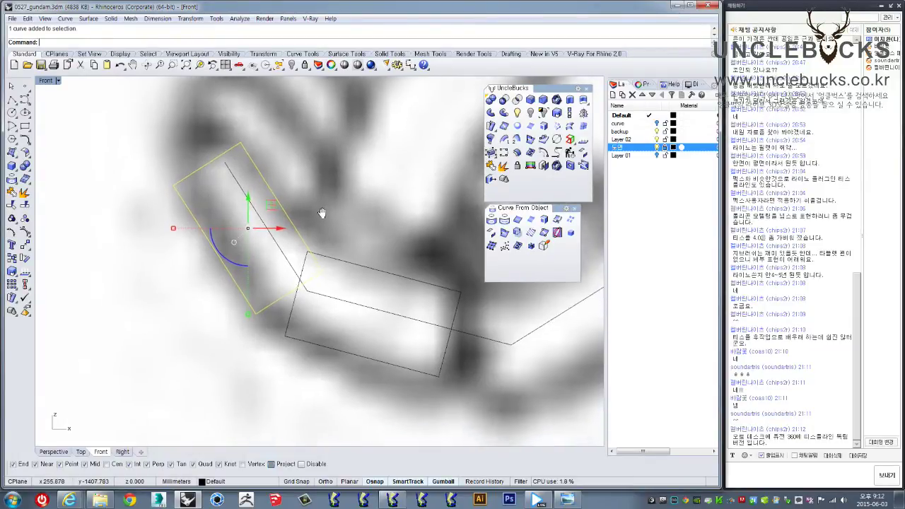
- Copy the lower finger rectangle further along the finger and rotate it to the finger's angle
{"action": "mouse_move", "coordinate": [376, 328]}
{"action": "right_mouse_down"}
{"action": "mouse_move", "coordinate": [262, 332]}
{"action": "mouse_move", "coordinate": [362, 272]}
{"action": "mouse_move", "coordinate": [317, 295]}
{"action": "right_mouse_up"}
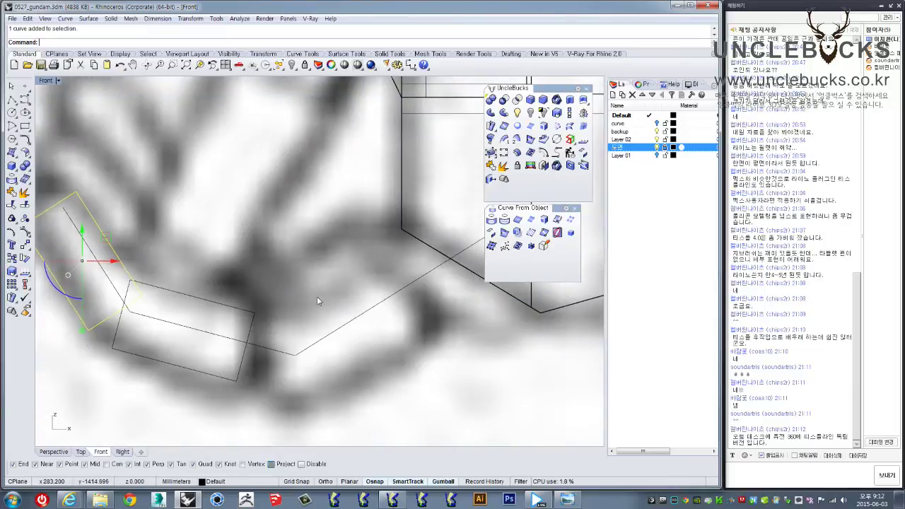
{"action": "left_click", "coordinate": [306, 294]}
{"action": "left_click", "coordinate": [238, 310]}
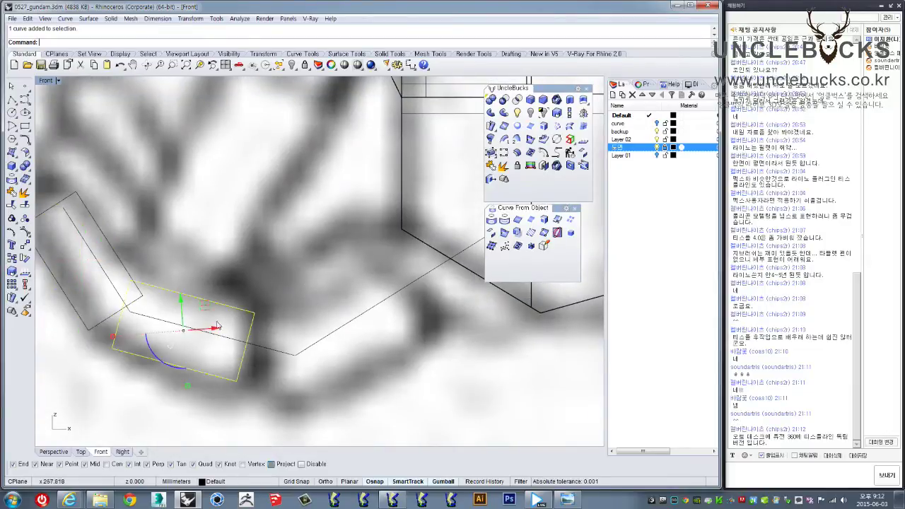
{"action": "left_click_drag", "start_coordinate": [212, 328], "coordinate": [390, 320], "text": "alt"}
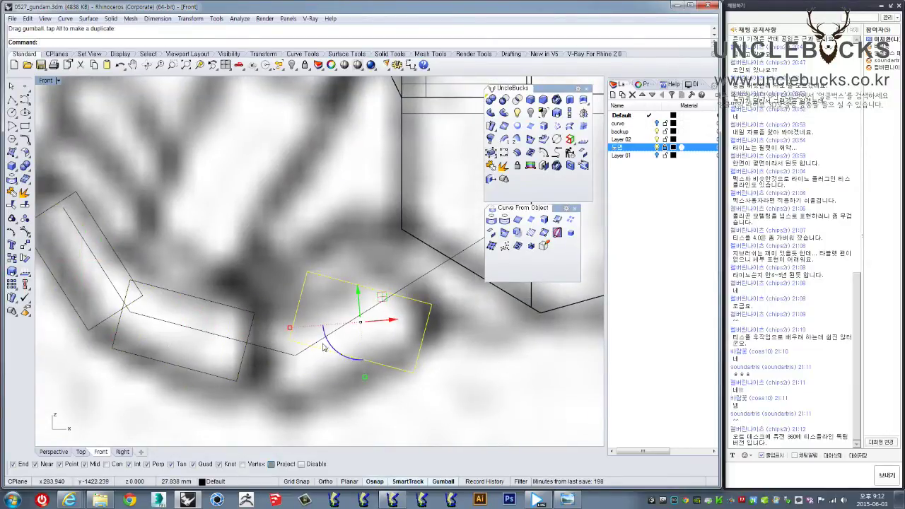
{"action": "left_click_drag", "start_coordinate": [331, 351], "coordinate": [347, 367]}
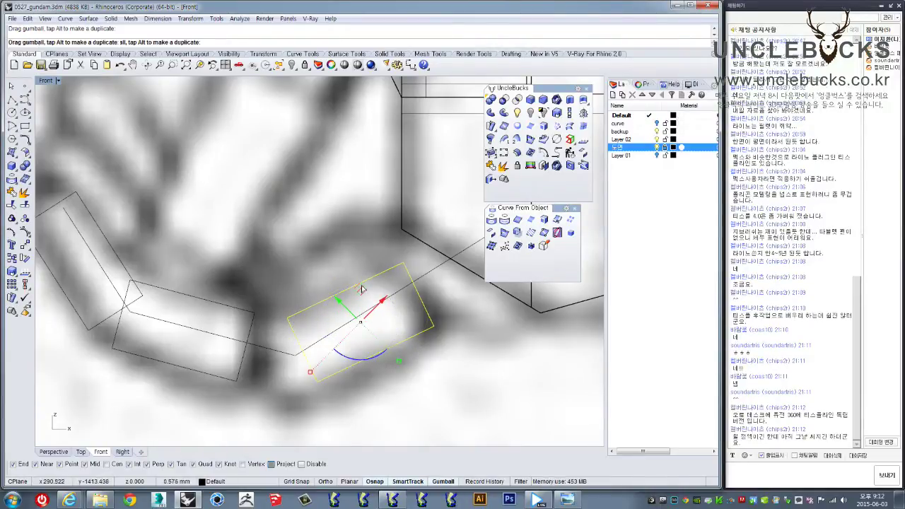
{"action": "left_click_drag", "start_coordinate": [329, 351], "coordinate": [330, 353]}
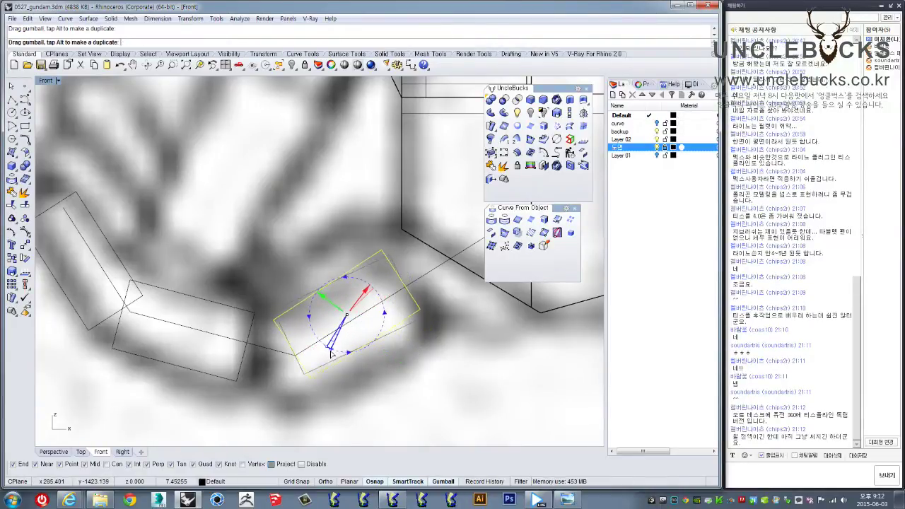
{"action": "left_click_drag", "start_coordinate": [330, 354], "coordinate": [387, 251]}
- Scale the copied rectangle from its left corner to fit the finger segment
{"action": "left_click", "coordinate": [569, 113]}
{"action": "left_click", "coordinate": [266, 318]}
{"action": "left_click", "coordinate": [368, 251]}
{"action": "left_click", "coordinate": [428, 286]}
{"action": "scroll", "coordinate": [361, 281], "scroll_direction": "down", "scroll_amount": 2}
{"action": "scroll", "coordinate": [361, 282], "scroll_direction": "down", "scroll_amount": 2}
{"action": "scroll", "coordinate": [361, 281], "scroll_direction": "up", "scroll_amount": 2}
{"action": "scroll", "coordinate": [375, 293], "scroll_direction": "up", "scroll_amount": 2}
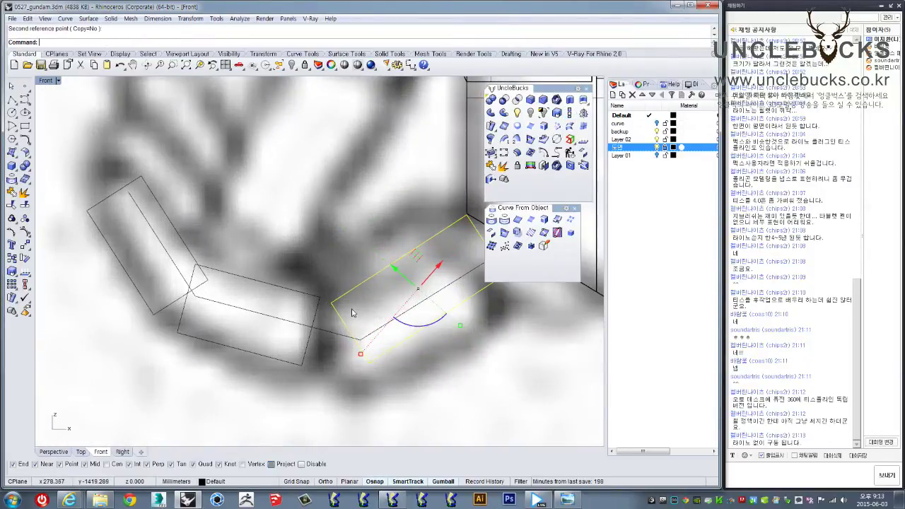
{"action": "right_click_drag", "start_coordinate": [391, 303], "coordinate": [346, 318]}
- Rescale the copied rectangle twice more so it matches the blueprint finger
{"action": "key", "text": "Return"}
{"action": "left_click", "coordinate": [460, 290]}
{"action": "left_click", "coordinate": [323, 378]}
{"action": "left_click", "coordinate": [319, 382]}
{"action": "right_click_drag", "start_coordinate": [319, 350], "coordinate": [314, 315]}
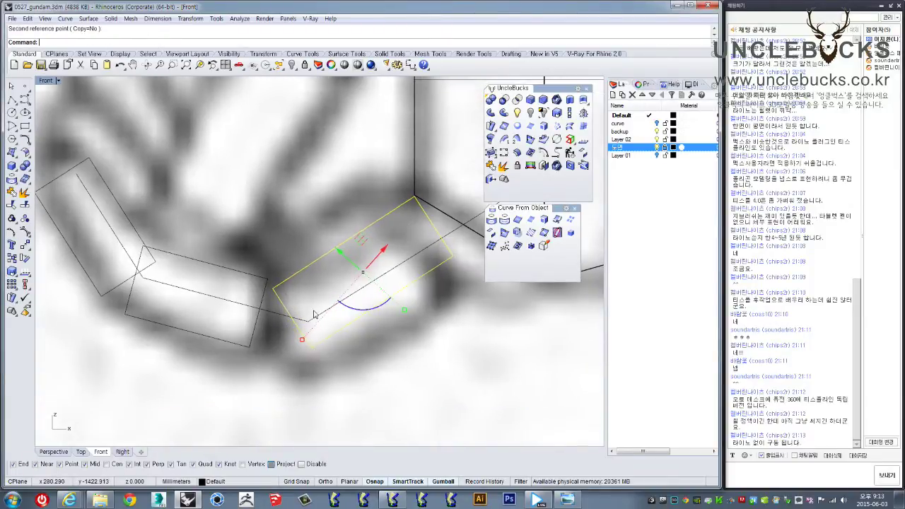
{"action": "key", "text": "Return"}
{"action": "left_click", "coordinate": [414, 197]}
{"action": "left_click", "coordinate": [452, 256]}
{"action": "left_click", "coordinate": [469, 286]}
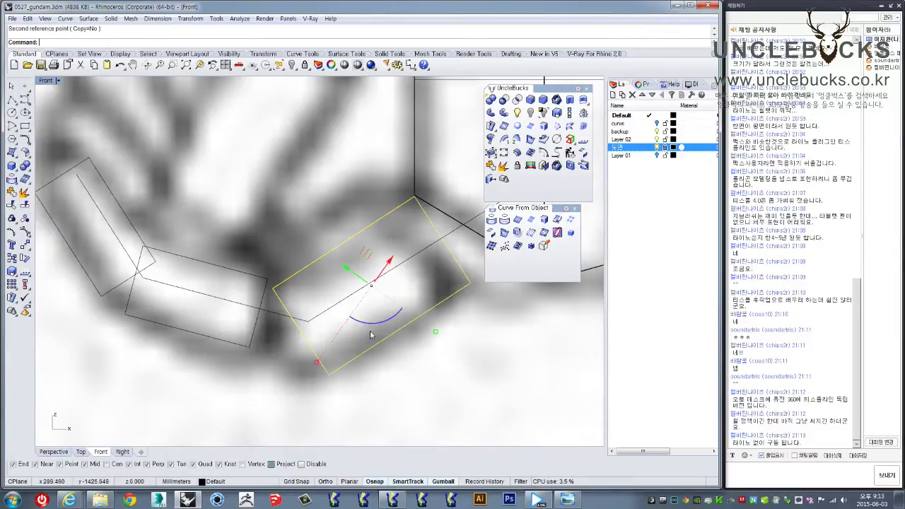
{"action": "right_click_drag", "start_coordinate": [247, 348], "coordinate": [252, 330]}
- Scale the middle finger rectangle to fit the blueprint
{"action": "left_click", "coordinate": [253, 328]}
{"action": "key", "text": "Return"}
{"action": "left_click", "coordinate": [272, 260]}
{"action": "left_click", "coordinate": [255, 328]}
{"action": "left_click", "coordinate": [248, 350]}
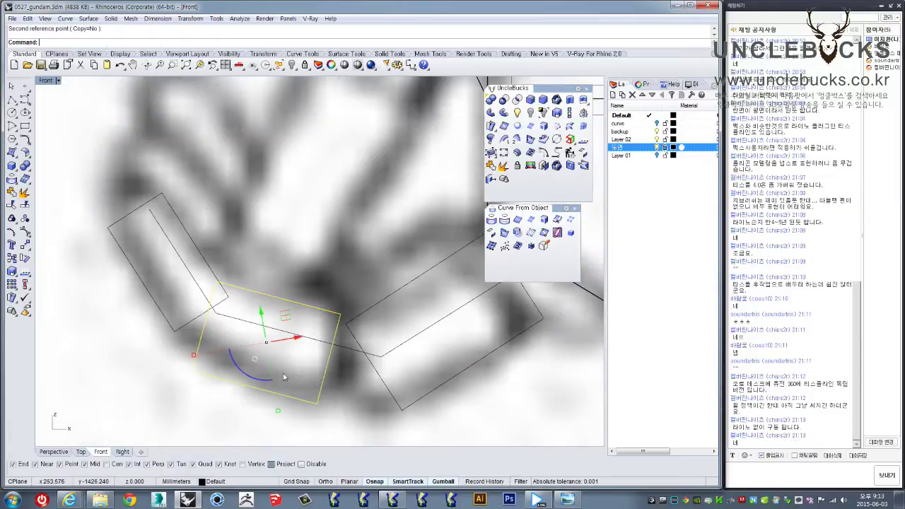
{"action": "right_click_drag", "start_coordinate": [249, 350], "coordinate": [320, 406]}
{"action": "left_click", "coordinate": [206, 255]}
{"action": "left_click", "coordinate": [198, 244]}
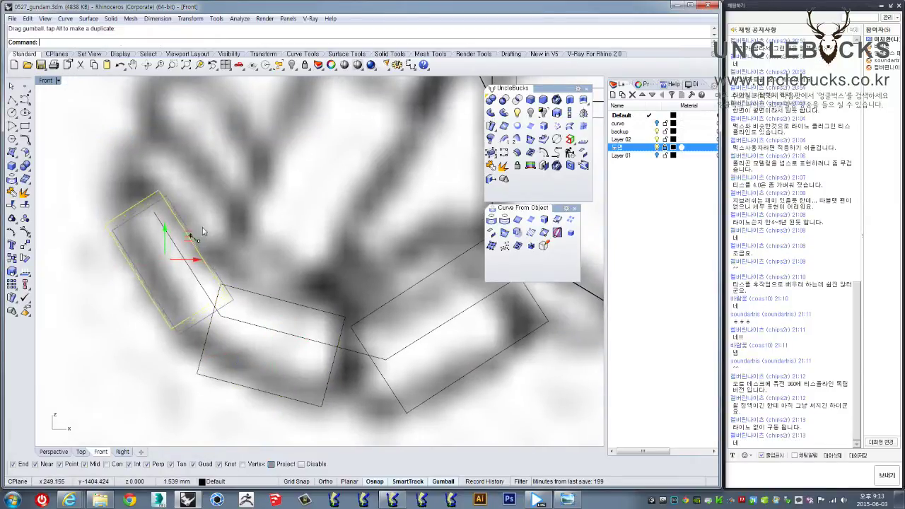
{"action": "key", "text": "Escape"}
{"action": "scroll", "coordinate": [246, 215], "scroll_direction": "down", "scroll_amount": 3}
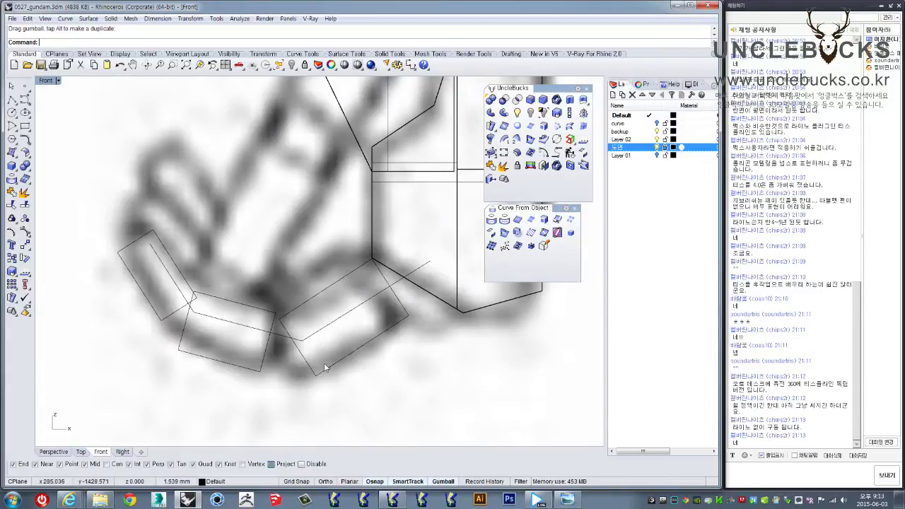
- Show the right rectangle's edit points and scale its lower corner down-left
{"action": "left_click", "coordinate": [331, 371]}
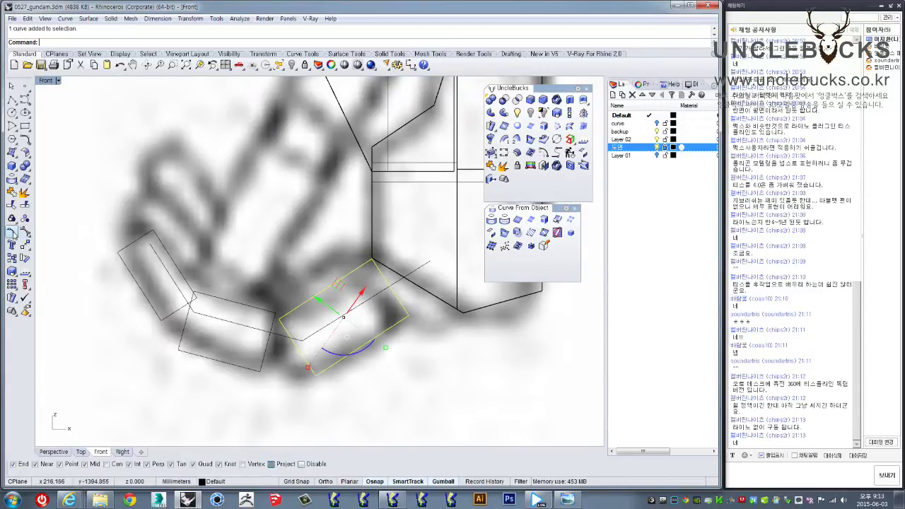
{"action": "key", "text": "F10"}
{"action": "left_click", "coordinate": [362, 346]}
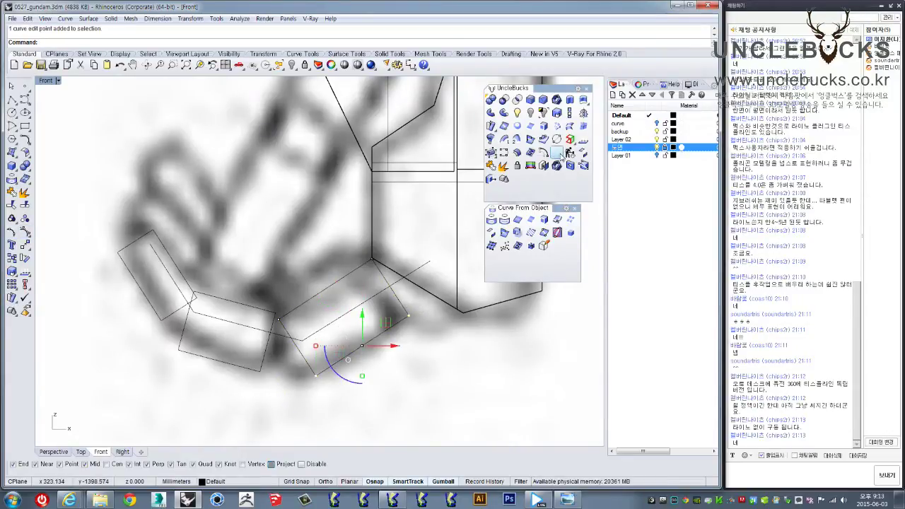
{"action": "left_click", "coordinate": [569, 113]}
{"action": "left_click", "coordinate": [394, 327]}
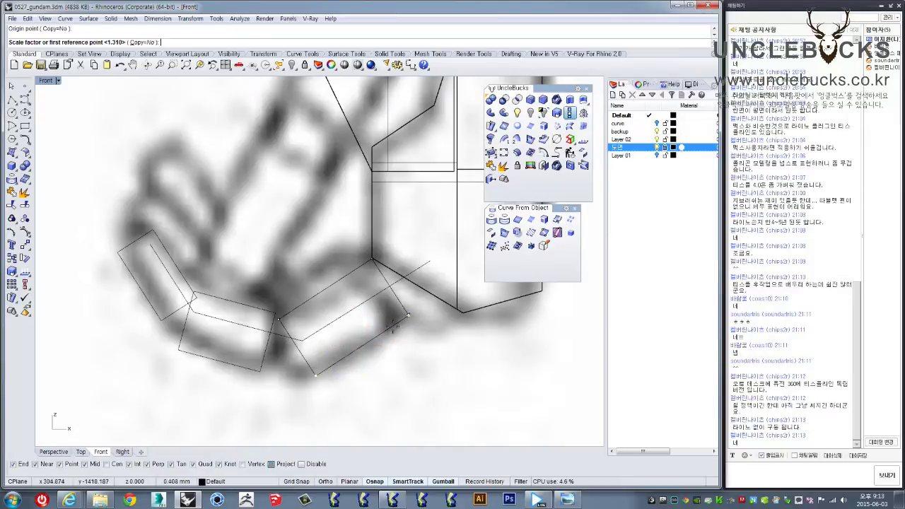
{"action": "left_click", "coordinate": [314, 375]}
{"action": "left_click", "coordinate": [290, 388]}
{"action": "key", "text": "Escape"}
- Select the lower-middle and middle finger rectangles for further adjustment
{"action": "left_click", "coordinate": [244, 361]}
{"action": "right_click_drag", "start_coordinate": [253, 349], "coordinate": [262, 360]}
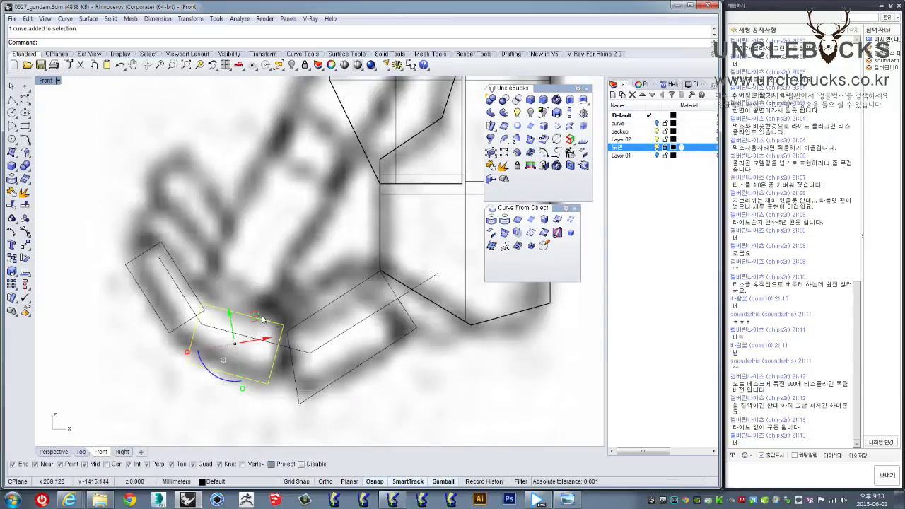
{"action": "right_click_drag", "start_coordinate": [263, 345], "coordinate": [267, 374]}
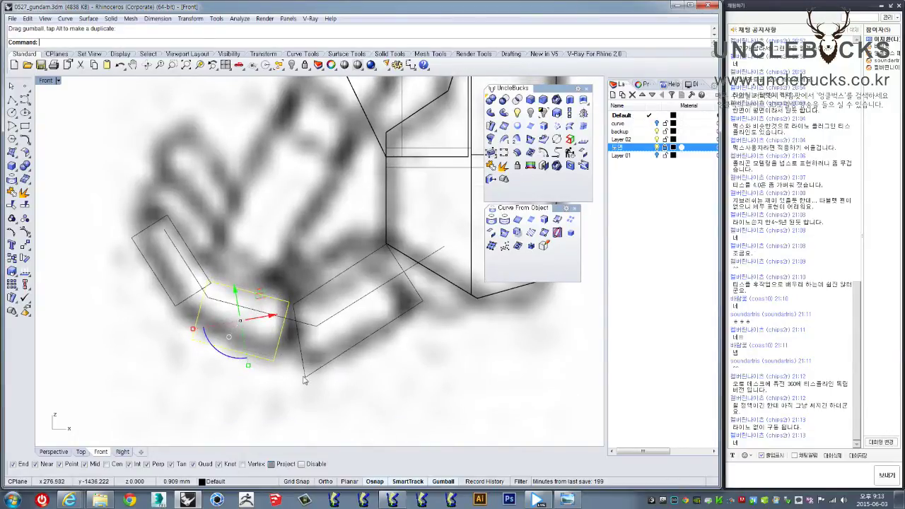
{"action": "left_click", "coordinate": [306, 373]}
- Show edit points on all three finger rectangles and move the right one's bottom-left corner to its neighbour
{"action": "right_click_drag", "start_coordinate": [305, 368], "coordinate": [308, 378]}
{"action": "left_click", "coordinate": [308, 383]}
{"action": "left_click", "coordinate": [263, 372], "text": "shift"}
{"action": "left_click", "coordinate": [152, 285], "text": "shift"}
{"action": "left_click", "coordinate": [24, 219]}
{"action": "left_click", "coordinate": [308, 385]}
{"action": "left_click_drag", "start_coordinate": [308, 385], "coordinate": [303, 370]}
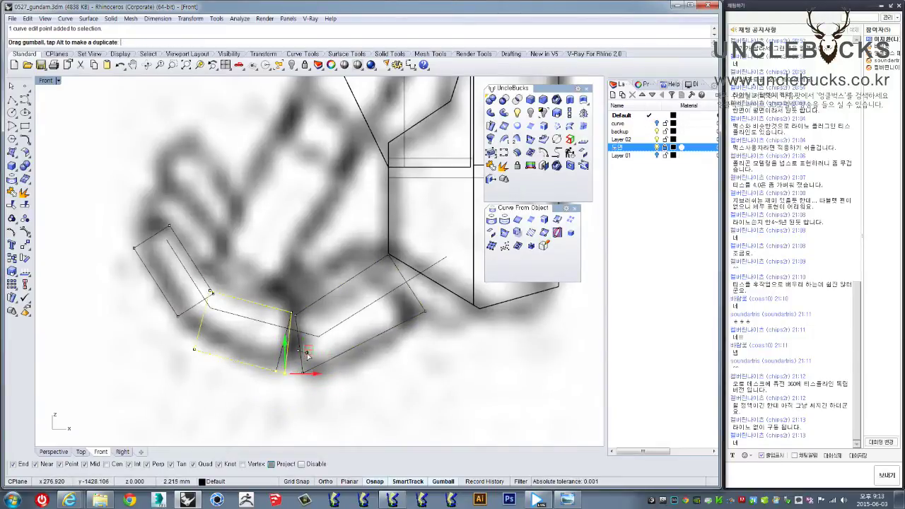
- Move the corner points at the joint and the top corner so segments meet at the bend
{"action": "scroll", "coordinate": [287, 319], "scroll_direction": "up", "scroll_amount": 3}
{"action": "left_click", "coordinate": [298, 313]}
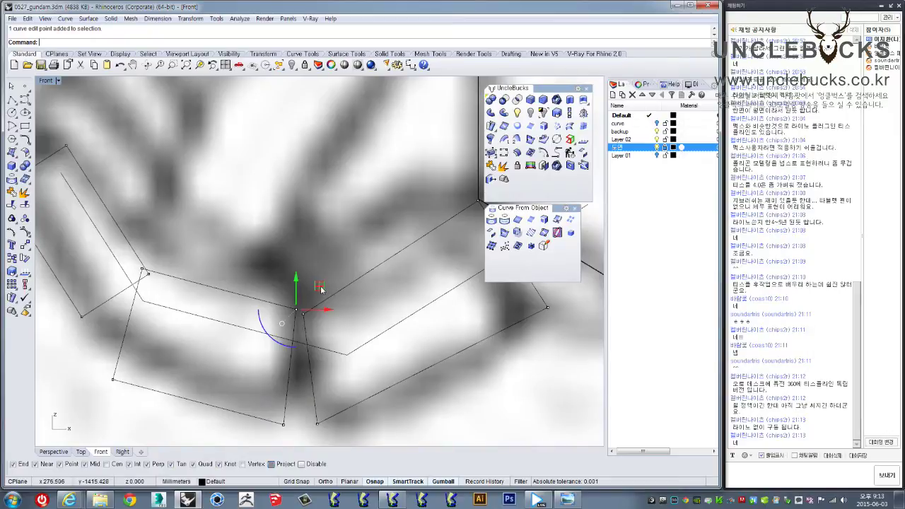
{"action": "right_click_drag", "start_coordinate": [102, 289], "coordinate": [251, 306]}
{"action": "left_click_drag", "start_coordinate": [182, 316], "coordinate": [241, 371]}
{"action": "left_click_drag", "start_coordinate": [259, 311], "coordinate": [284, 297]}
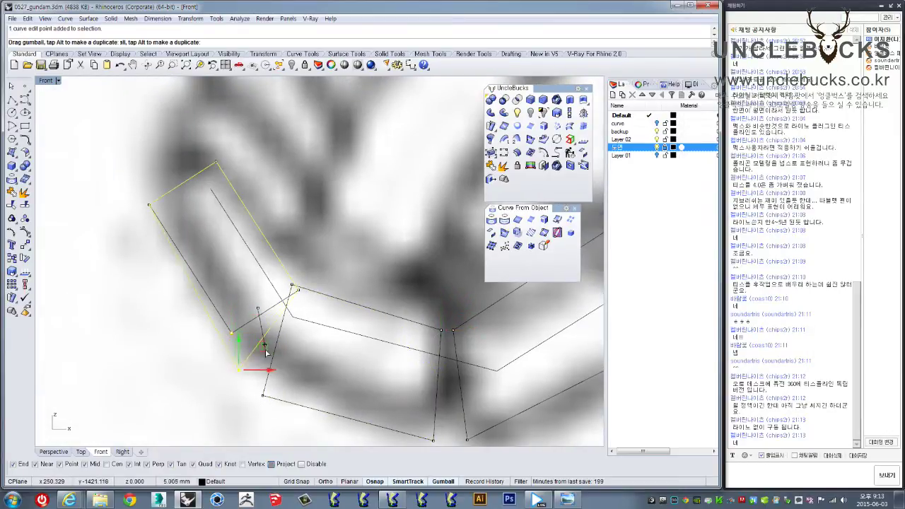
{"action": "left_click", "coordinate": [298, 290]}
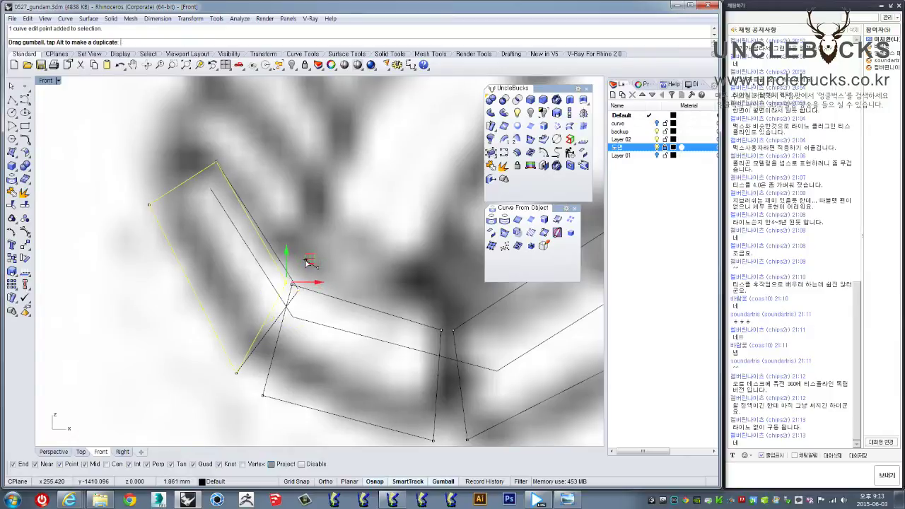
{"action": "right_click_drag", "start_coordinate": [263, 201], "coordinate": [303, 259]}
{"action": "left_click", "coordinate": [256, 221]}
{"action": "left_click_drag", "start_coordinate": [256, 220], "coordinate": [247, 231]}
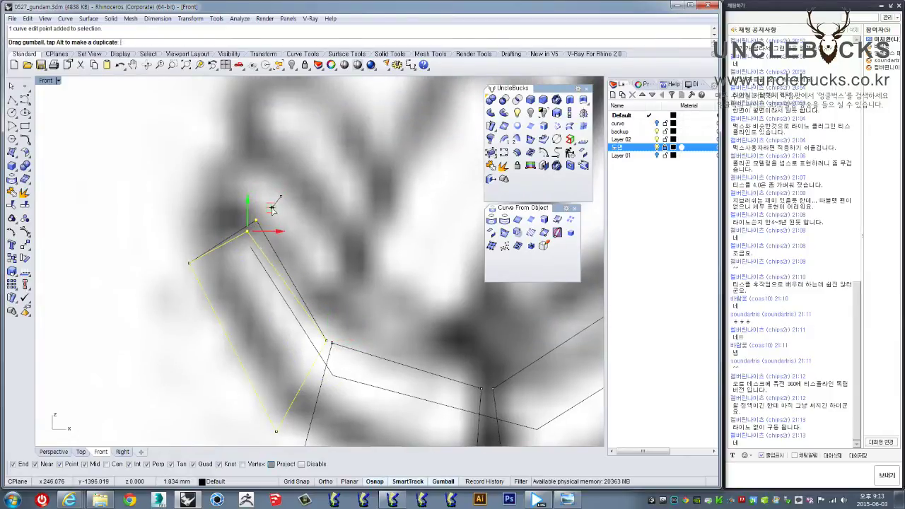
- Reframe the view on the forearm and start the Polyline tool
{"action": "scroll", "coordinate": [243, 283], "scroll_direction": "down", "scroll_amount": 3}
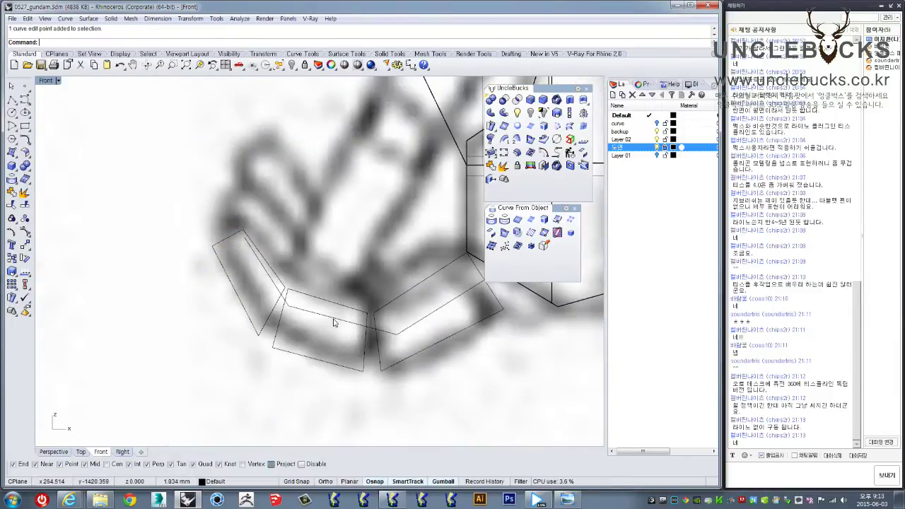
{"action": "scroll", "coordinate": [359, 316], "scroll_direction": "up", "scroll_amount": 2}
{"action": "right_click_drag", "start_coordinate": [434, 369], "coordinate": [382, 417]}
{"action": "left_click", "coordinate": [12, 101]}
{"action": "scroll", "coordinate": [400, 280], "scroll_direction": "up", "scroll_amount": 2}
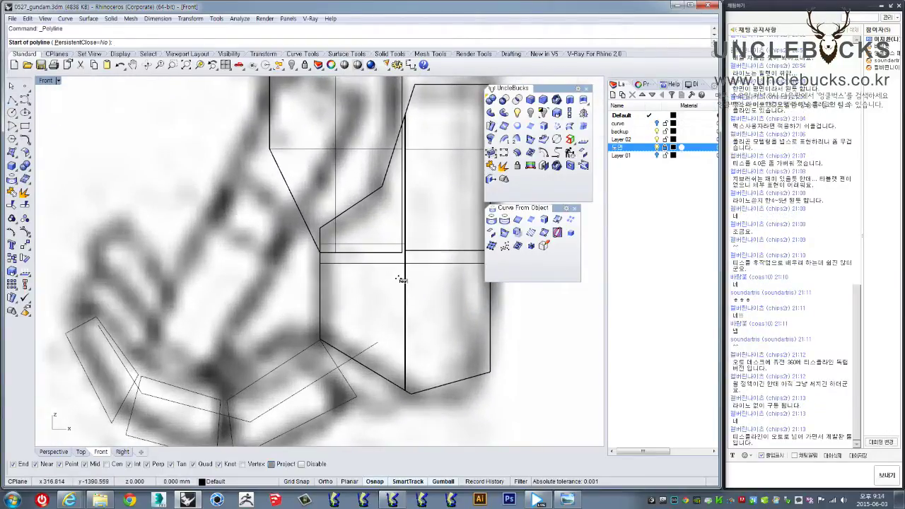
- Trace a closed polyline over the hand block's lower section in Front view and select it
{"action": "scroll", "coordinate": [344, 333], "scroll_direction": "up", "scroll_amount": 2}
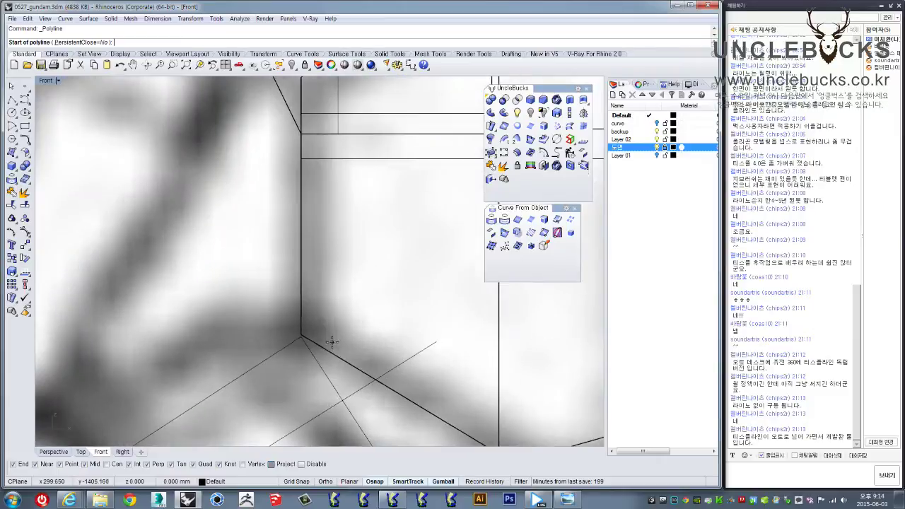
{"action": "scroll", "coordinate": [315, 284], "scroll_direction": "up", "scroll_amount": 2}
{"action": "left_click", "coordinate": [307, 276]}
{"action": "scroll", "coordinate": [339, 297], "scroll_direction": "down", "scroll_amount": 1}
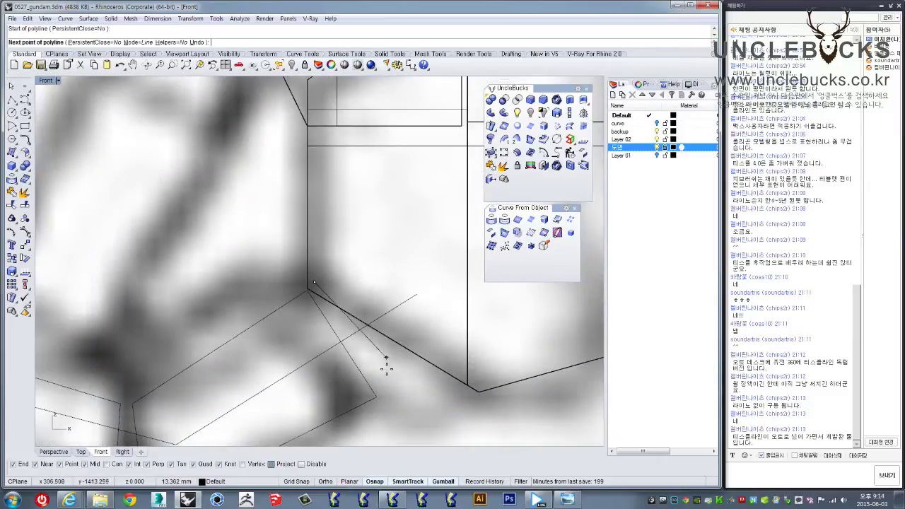
{"action": "left_click", "coordinate": [396, 391]}
{"action": "left_click", "coordinate": [454, 392]}
{"action": "scroll", "coordinate": [465, 388], "scroll_direction": "down", "scroll_amount": 3}
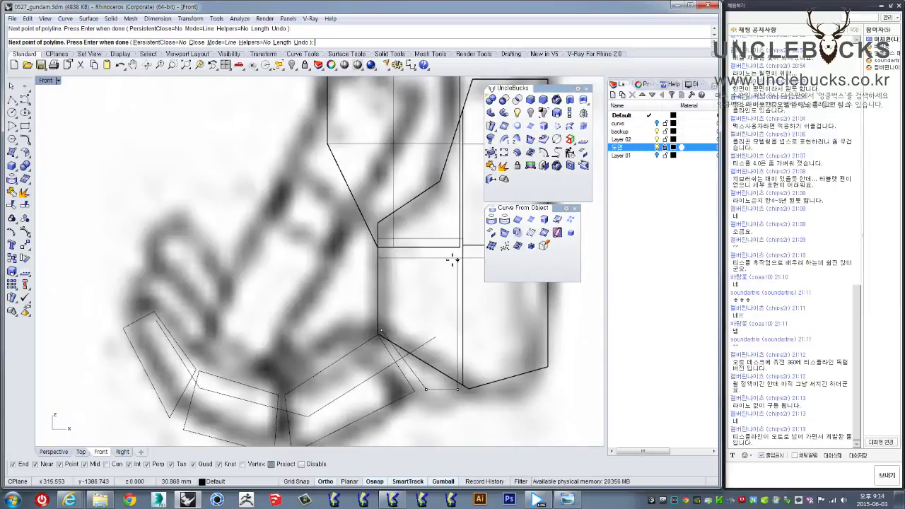
{"action": "left_click", "coordinate": [457, 260]}
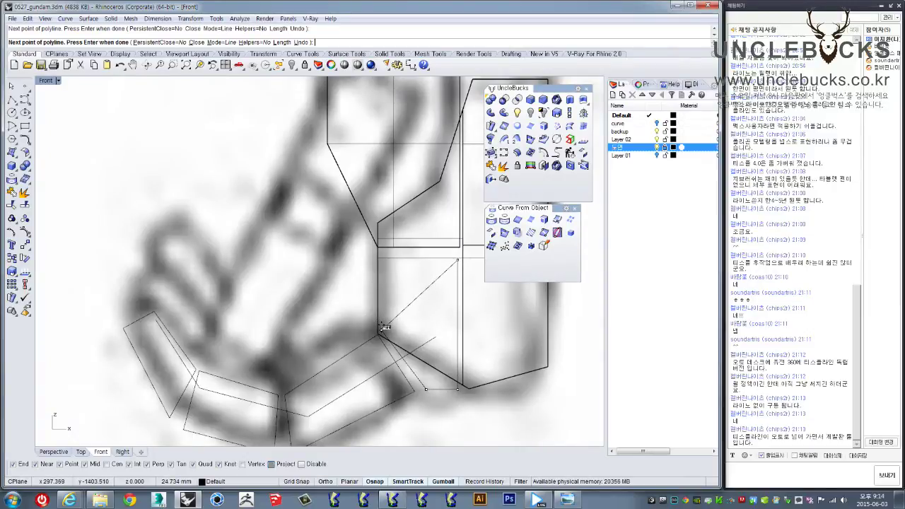
{"action": "left_click", "coordinate": [381, 261]}
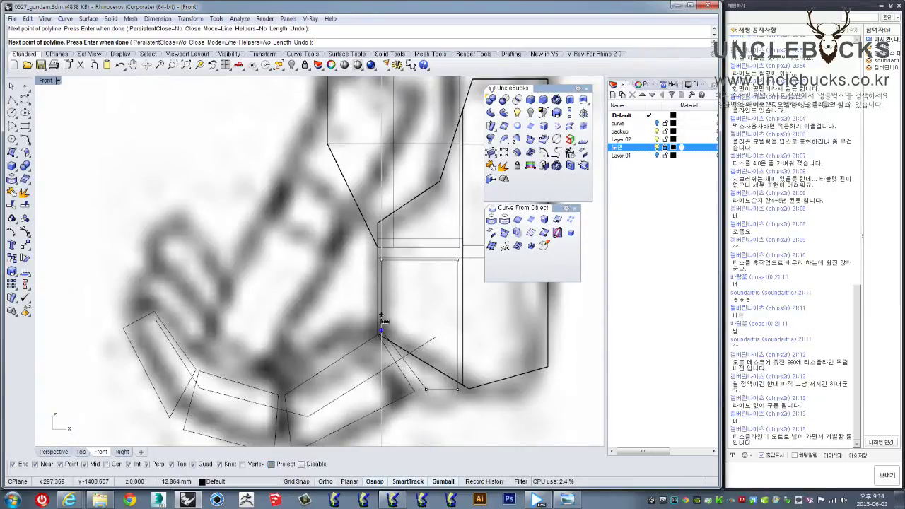
{"action": "left_click", "coordinate": [382, 331]}
{"action": "right_click", "coordinate": [424, 384]}
{"action": "key", "text": "Escape"}
{"action": "left_click", "coordinate": [424, 385]}
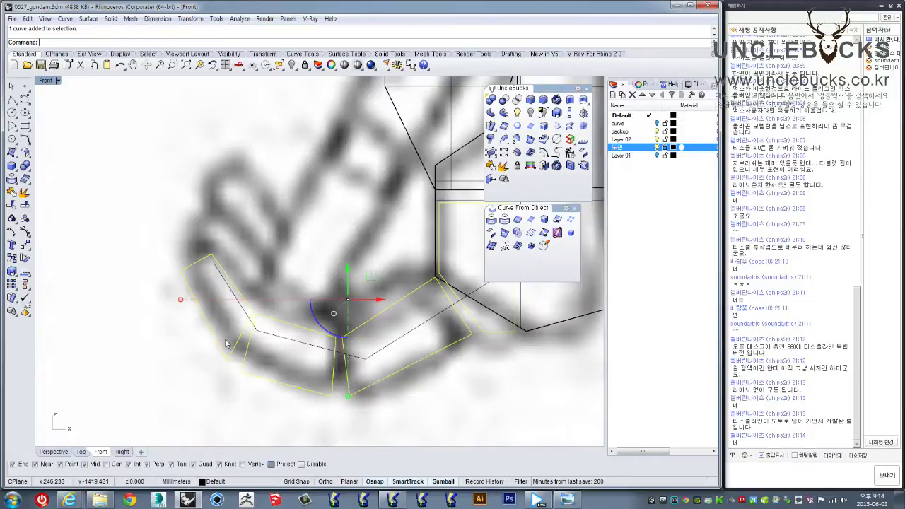
- In a maximized Perspective view, move the new outline alongside the hand pieces
{"action": "double_click", "coordinate": [46, 82]}
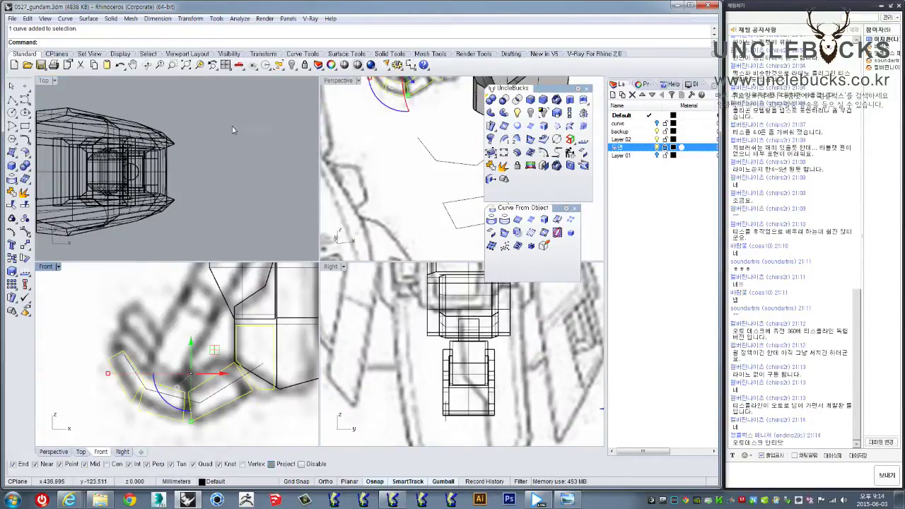
{"action": "double_click", "coordinate": [338, 81]}
{"action": "right_click_drag", "start_coordinate": [334, 148], "coordinate": [284, 204]}
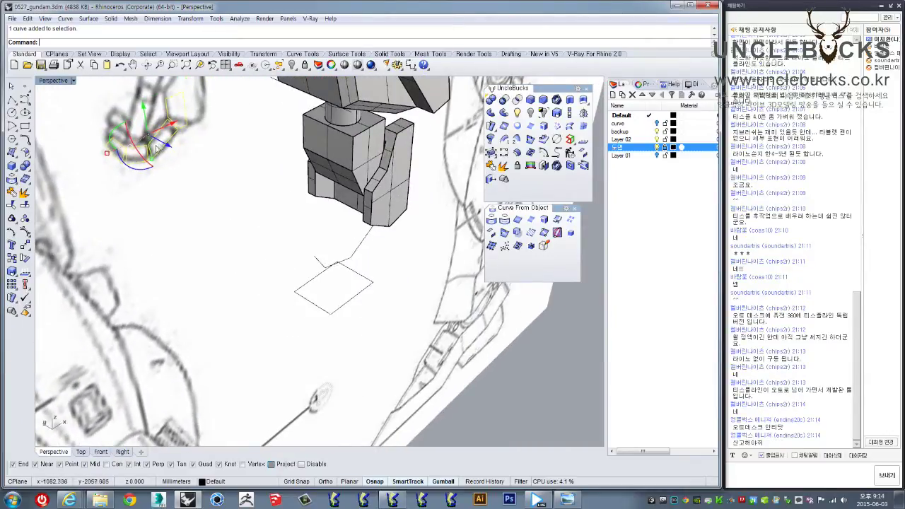
{"action": "left_click_drag", "start_coordinate": [162, 145], "coordinate": [387, 250]}
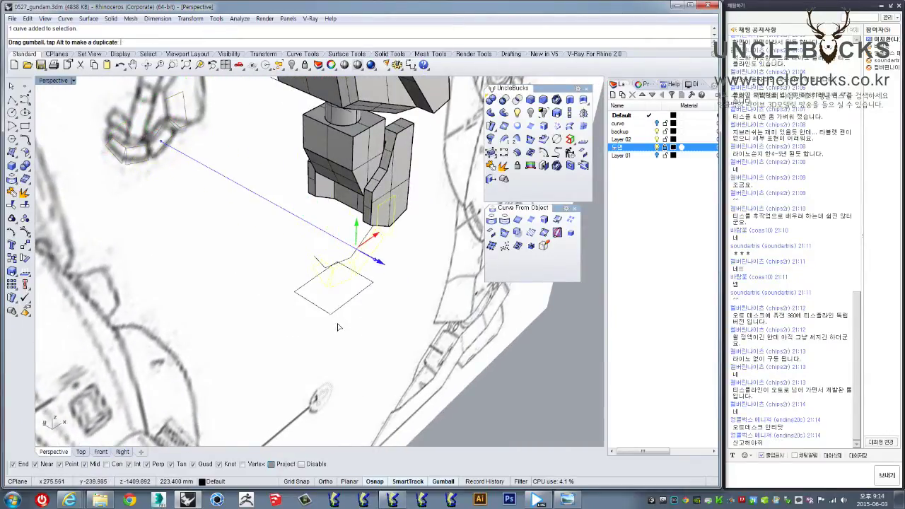
{"action": "right_click_drag", "start_coordinate": [387, 250], "coordinate": [395, 237]}
{"action": "mouse_move", "coordinate": [394, 247]}
{"action": "left_mouse_down"}
{"action": "mouse_move", "coordinate": [354, 243]}
{"action": "mouse_move", "coordinate": [297, 254]}
{"action": "left_mouse_up"}
{"action": "mouse_move", "coordinate": [293, 253]}
{"action": "right_mouse_down"}
{"action": "mouse_move", "coordinate": [280, 222]}
{"action": "mouse_move", "coordinate": [318, 241]}
{"action": "right_mouse_up"}
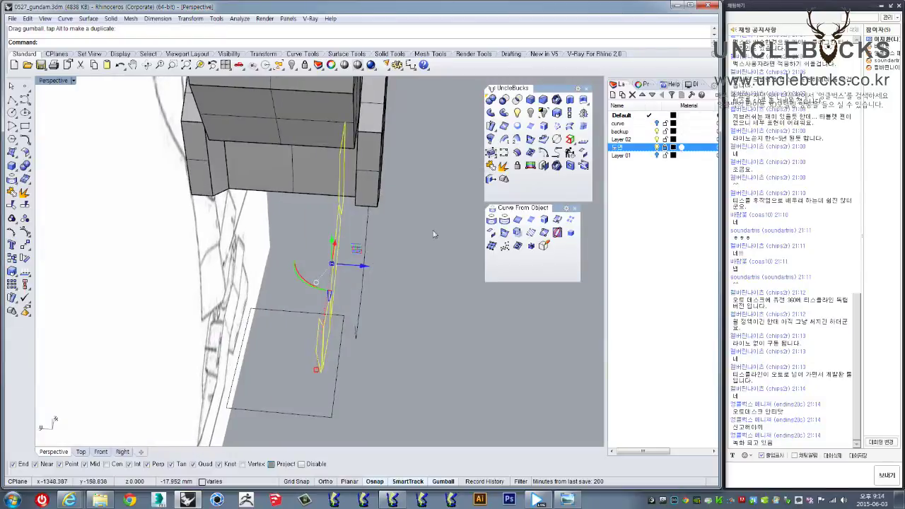
- Extrude the outline into a solid block and restore the four-viewport layout
{"action": "left_click", "coordinate": [570, 100]}
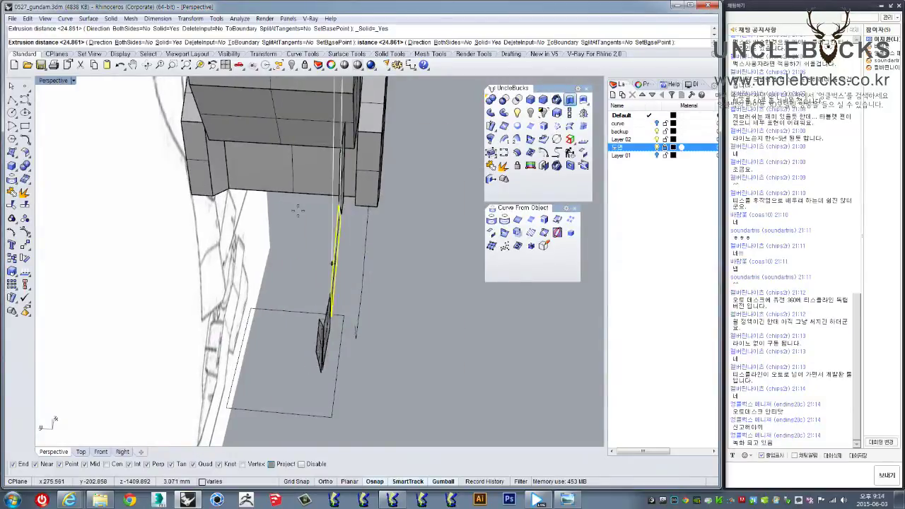
{"action": "left_click", "coordinate": [228, 173]}
{"action": "mouse_move", "coordinate": [228, 173]}
{"action": "right_mouse_down"}
{"action": "mouse_move", "coordinate": [250, 182]}
{"action": "mouse_move", "coordinate": [271, 216]}
{"action": "right_mouse_up"}
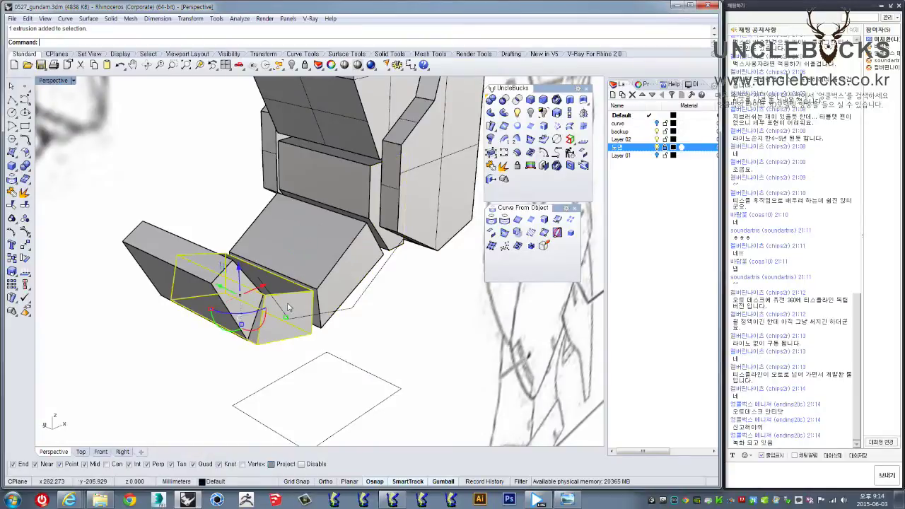
{"action": "left_click", "coordinate": [223, 266]}
{"action": "right_click_drag", "start_coordinate": [343, 199], "coordinate": [287, 244]}
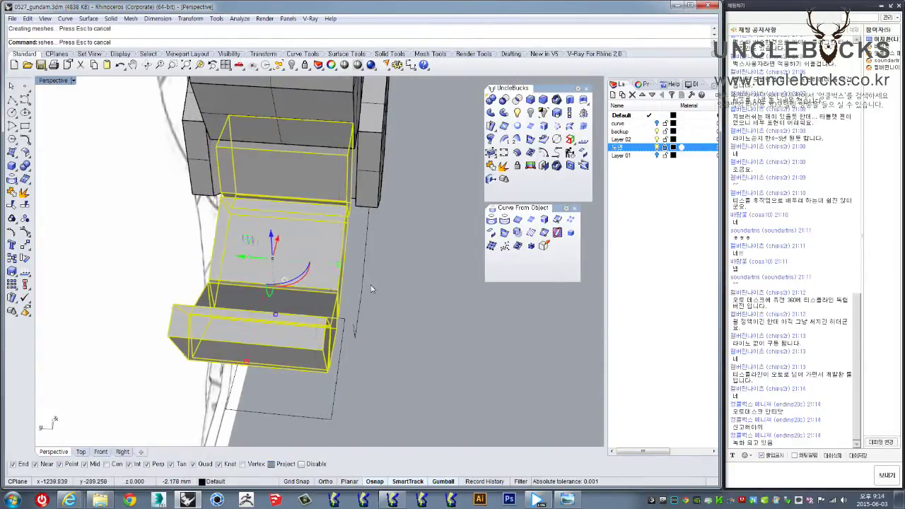
{"action": "right_click_drag", "start_coordinate": [243, 258], "coordinate": [252, 240]}
{"action": "scroll", "coordinate": [253, 239], "scroll_direction": "down", "scroll_amount": 5}
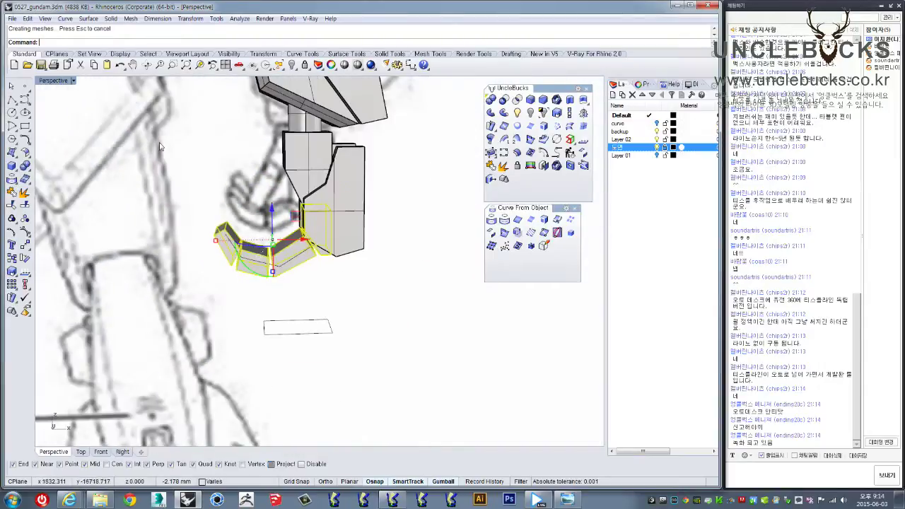
{"action": "double_click", "coordinate": [53, 80]}
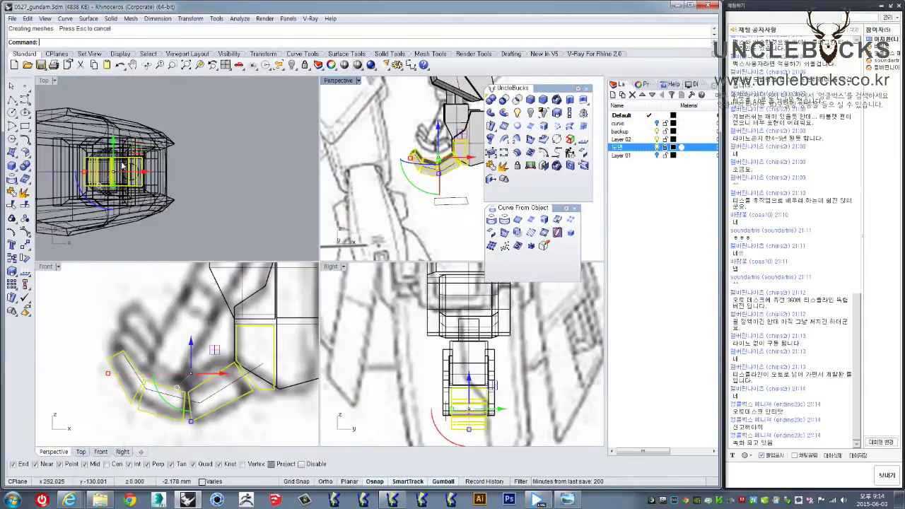
{"action": "left_click", "coordinate": [159, 400]}
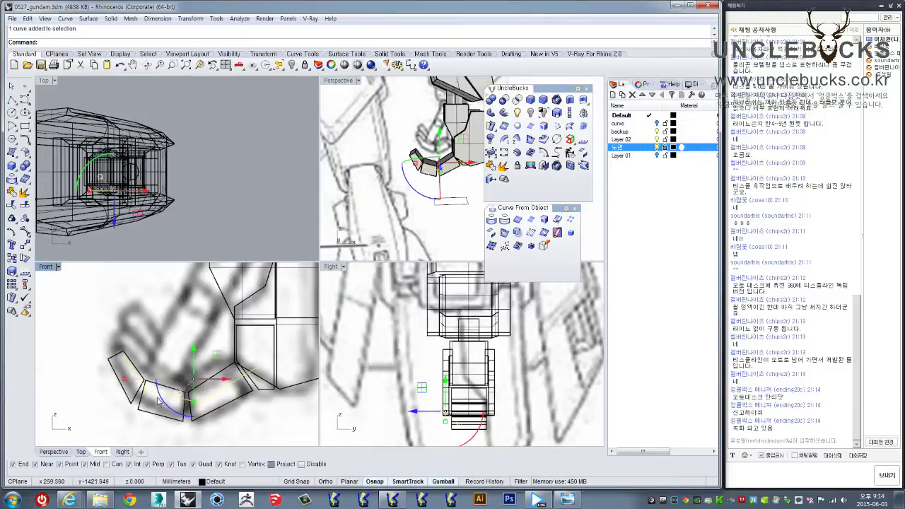
- Maximize Front view, turn on the guide curve's edit points and move two toward the joints
{"action": "double_click", "coordinate": [45, 266]}
{"action": "scroll", "coordinate": [205, 277], "scroll_direction": "up", "scroll_amount": 2}
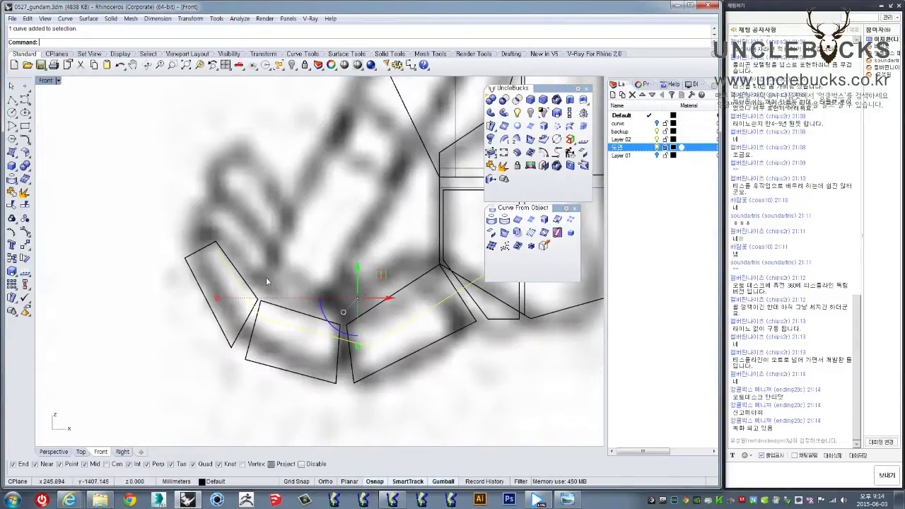
{"action": "scroll", "coordinate": [314, 281], "scroll_direction": "up", "scroll_amount": 2}
{"action": "scroll", "coordinate": [313, 281], "scroll_direction": "up", "scroll_amount": 2}
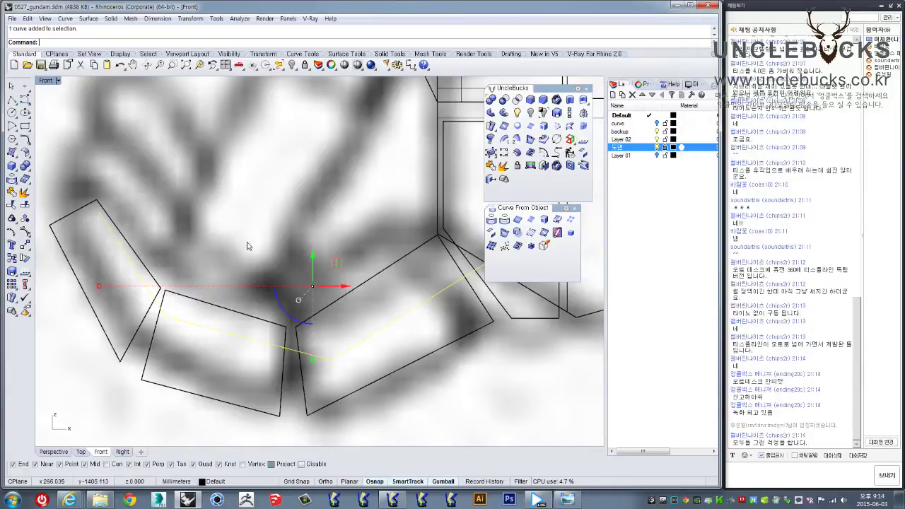
{"action": "left_click", "coordinate": [11, 232]}
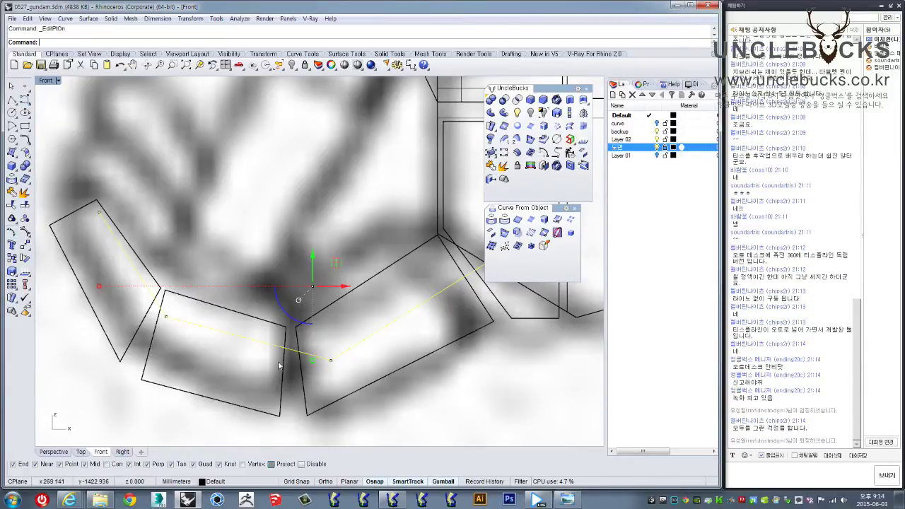
{"action": "left_click", "coordinate": [292, 342]}
{"action": "mouse_move", "coordinate": [292, 342]}
{"action": "left_mouse_down"}
{"action": "mouse_move", "coordinate": [315, 320]}
{"action": "mouse_move", "coordinate": [291, 341]}
{"action": "left_mouse_up"}
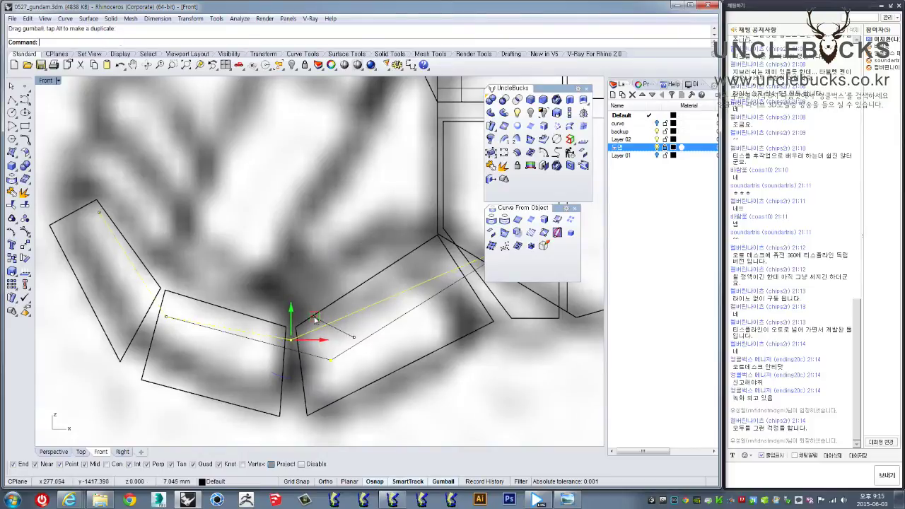
{"action": "left_click", "coordinate": [166, 319]}
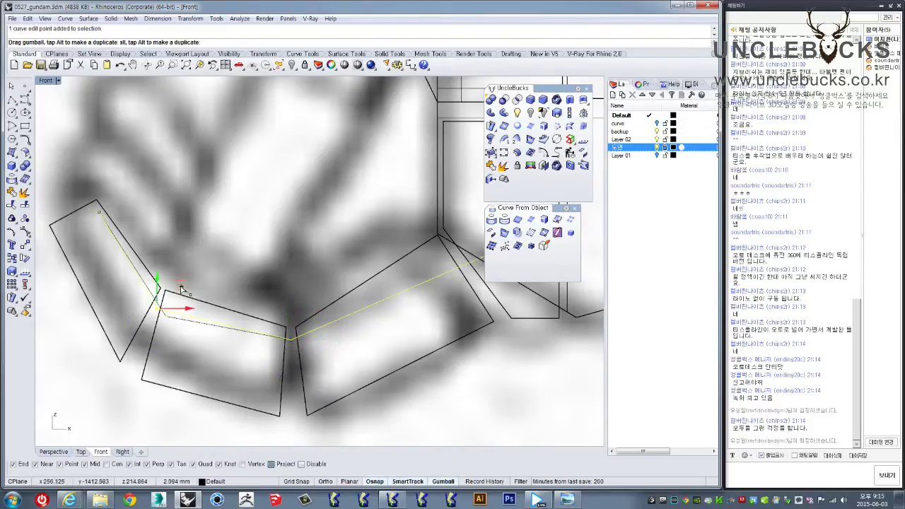
{"action": "left_click_drag", "start_coordinate": [164, 315], "coordinate": [158, 305]}
- Move another guide-curve edit point to the bend, then begin a polyline at the box corner
{"action": "right_click_drag", "start_coordinate": [538, 246], "coordinate": [384, 308]}
{"action": "left_click_drag", "start_coordinate": [353, 278], "coordinate": [379, 308]}
{"action": "left_click_drag", "start_coordinate": [364, 273], "coordinate": [326, 286]}
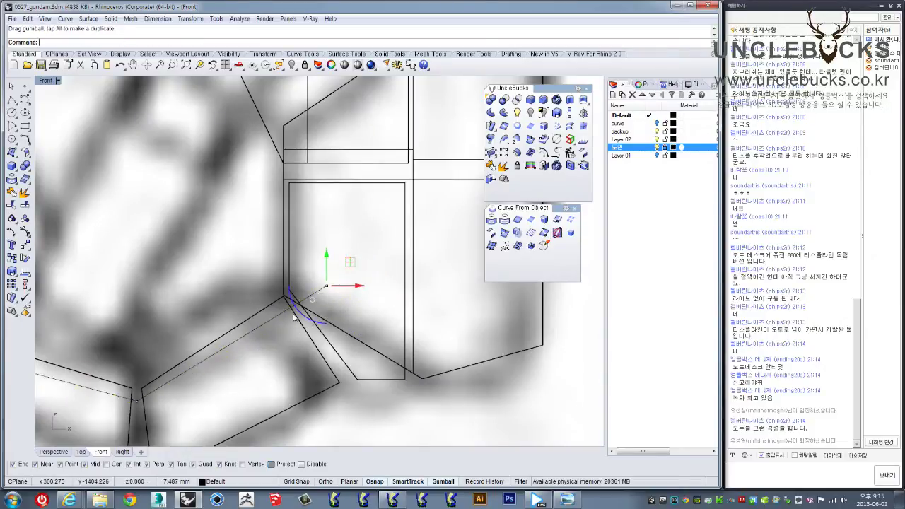
{"action": "right_click_drag", "start_coordinate": [294, 318], "coordinate": [241, 289]}
{"action": "left_click", "coordinate": [145, 279]}
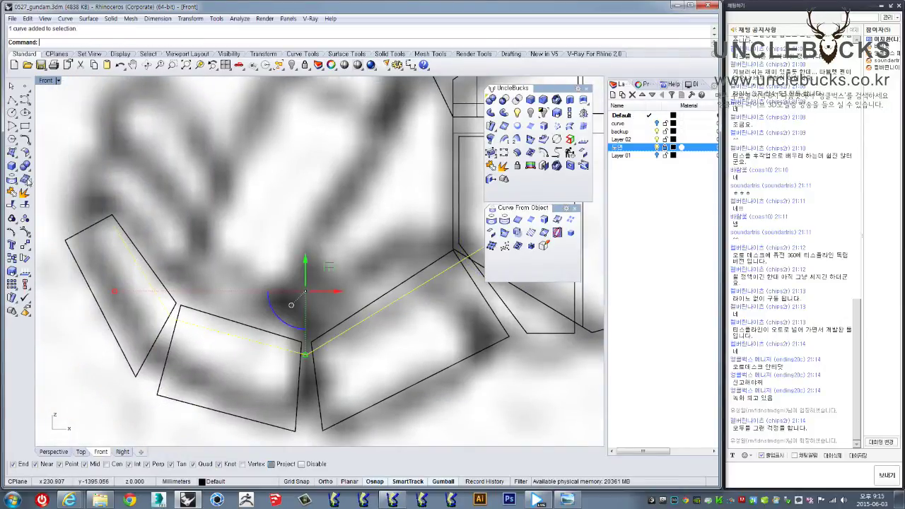
{"action": "left_click", "coordinate": [11, 102]}
{"action": "left_click", "coordinate": [112, 232]}
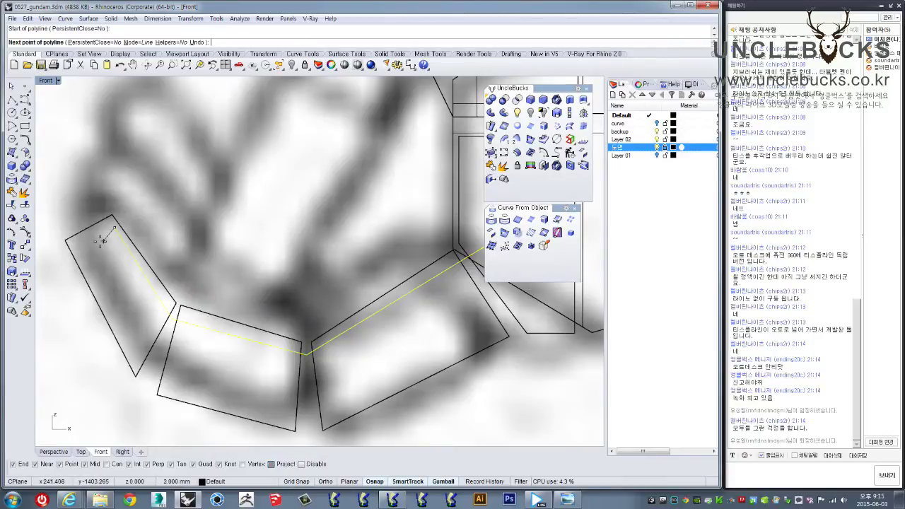
- Finish the inner finger polyline through the box's lower-left, bottom and far corners
{"action": "left_click", "coordinate": [86, 249]}
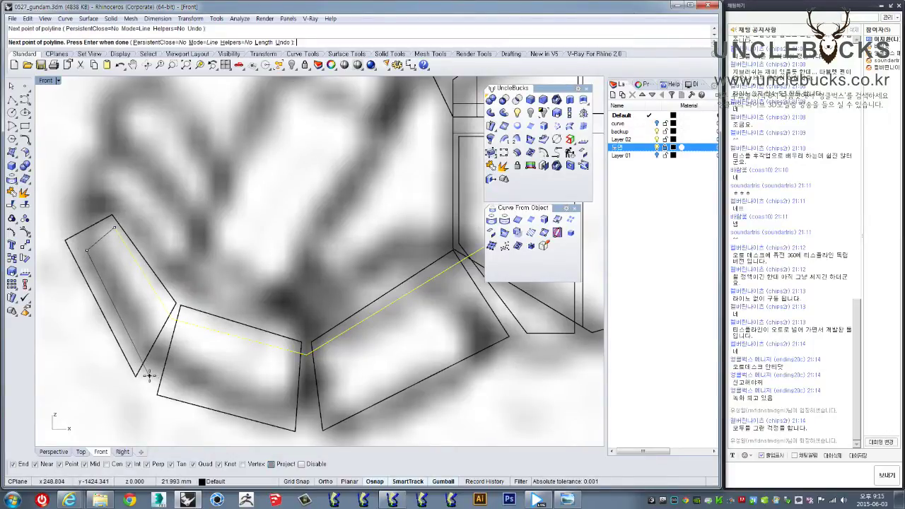
{"action": "left_click", "coordinate": [141, 368]}
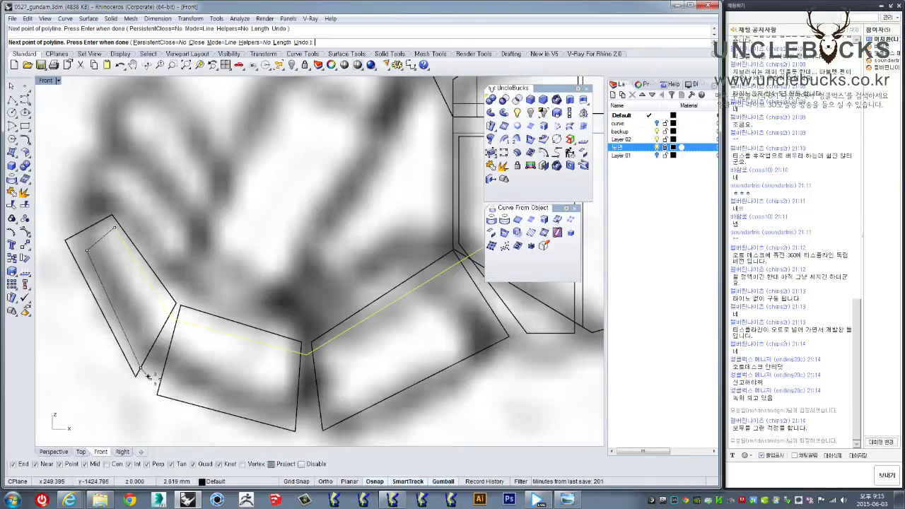
{"action": "left_click", "coordinate": [161, 382]}
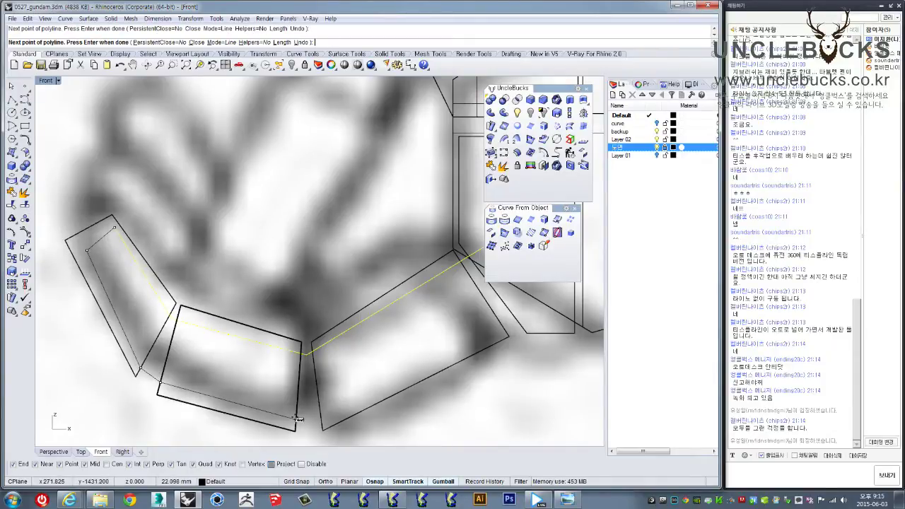
{"action": "left_click", "coordinate": [318, 417]}
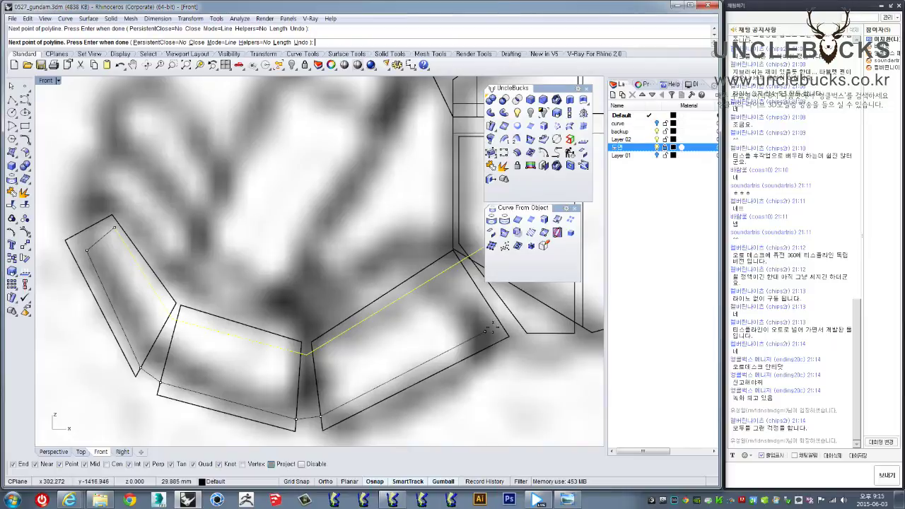
{"action": "right_click_drag", "start_coordinate": [504, 319], "coordinate": [437, 351]}
{"action": "left_click", "coordinate": [444, 351]}
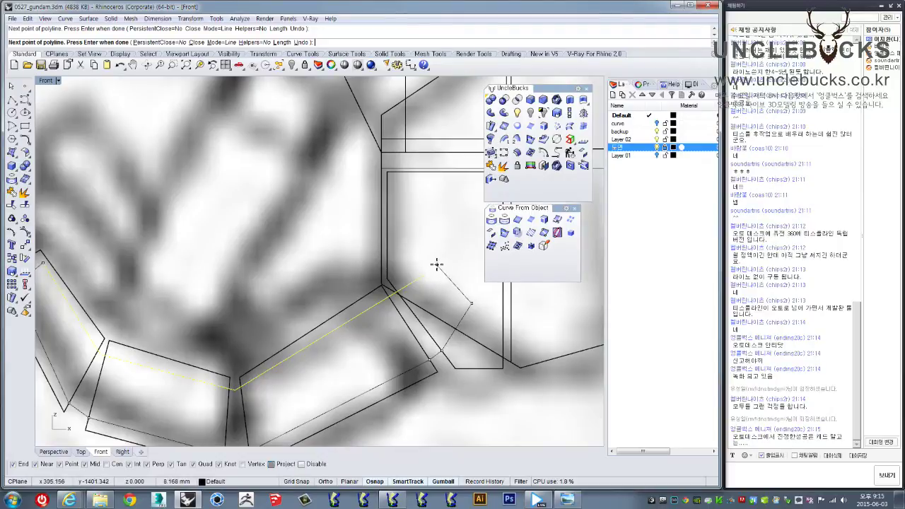
{"action": "key", "text": "Return"}
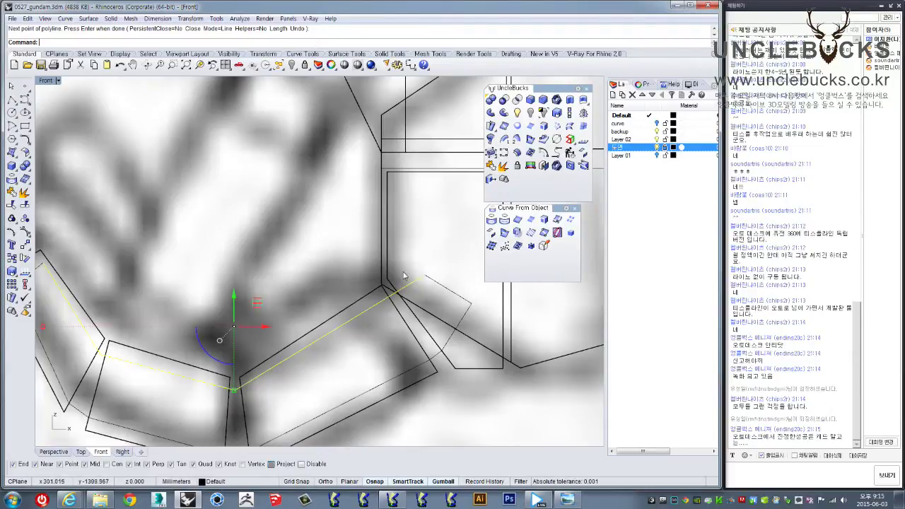
- Select the inner finger outline and maximize the Top viewport
{"action": "key", "text": "Left"}
{"action": "key", "text": "Left"}
{"action": "left_click", "coordinate": [129, 338], "text": "shift"}
{"action": "right_click_drag", "start_coordinate": [218, 375], "coordinate": [204, 333]}
{"action": "scroll", "coordinate": [247, 317], "scroll_direction": "down", "scroll_amount": 3}
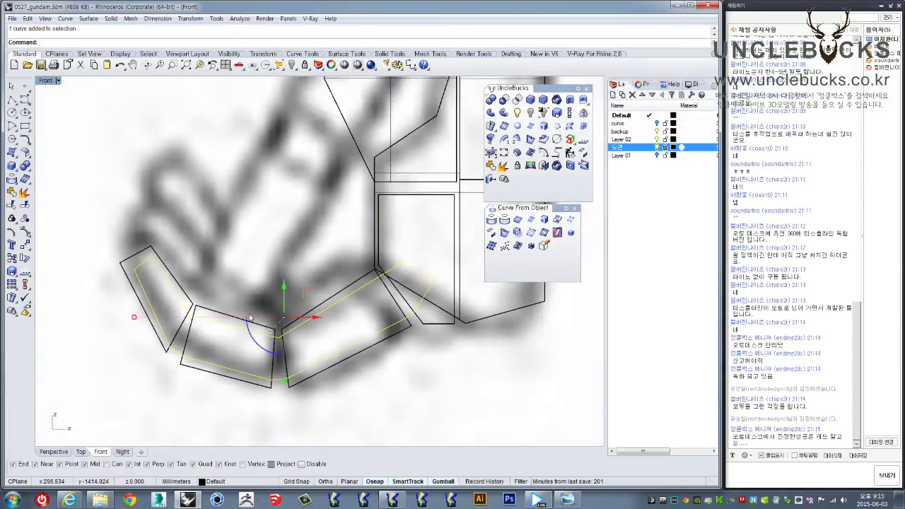
{"action": "left_click", "coordinate": [406, 334]}
{"action": "left_click", "coordinate": [396, 331]}
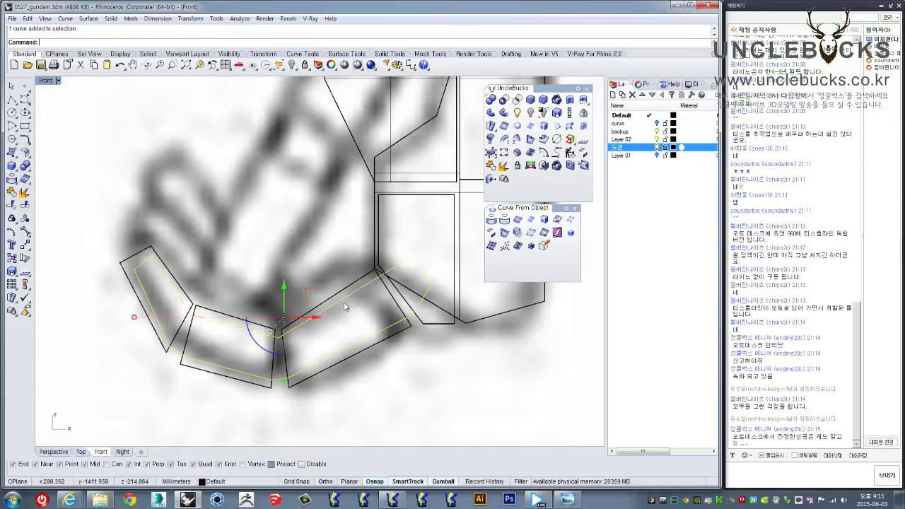
{"action": "double_click", "coordinate": [45, 80]}
{"action": "double_click", "coordinate": [44, 80]}
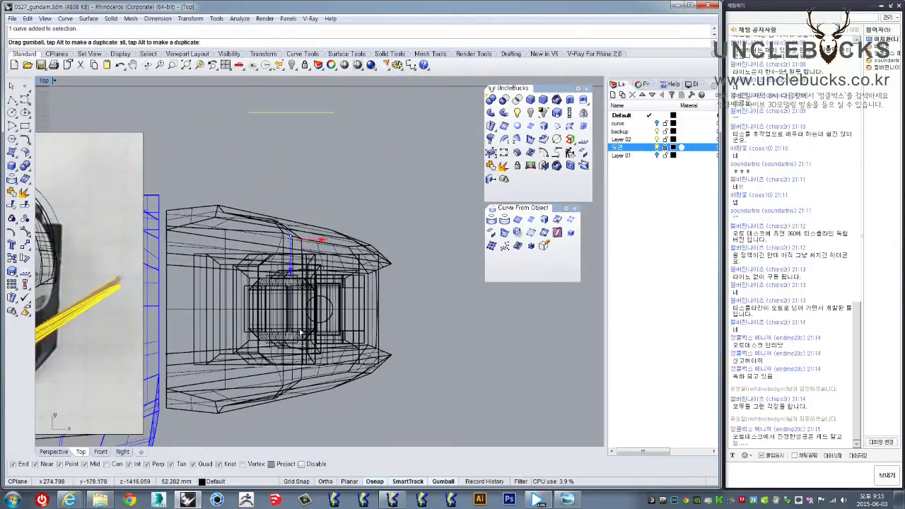
- Move the upper straight line lower in plan so it meets the arc
{"action": "mouse_move", "coordinate": [289, 242]}
{"action": "left_mouse_down"}
{"action": "mouse_move", "coordinate": [338, 246]}
{"action": "mouse_move", "coordinate": [373, 346]}
{"action": "left_mouse_up"}
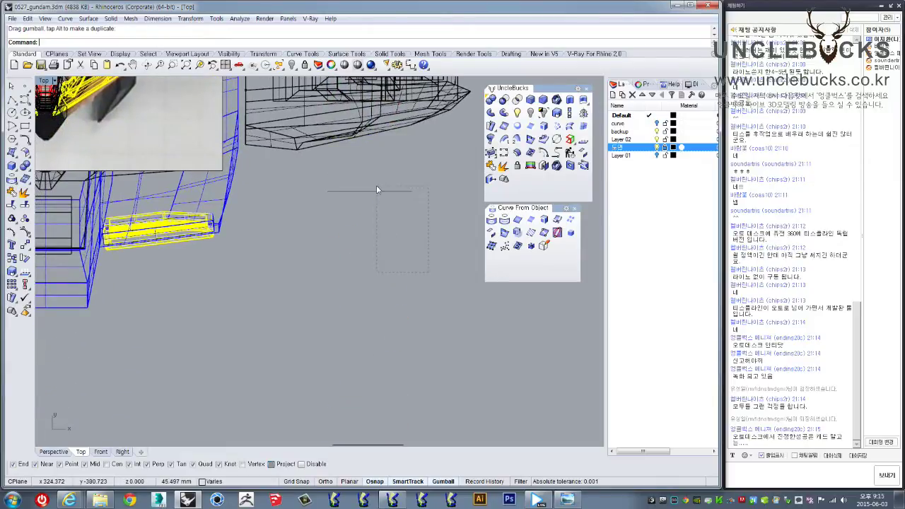
{"action": "left_click", "coordinate": [369, 189]}
{"action": "scroll", "coordinate": [391, 397], "scroll_direction": "up", "scroll_amount": 3}
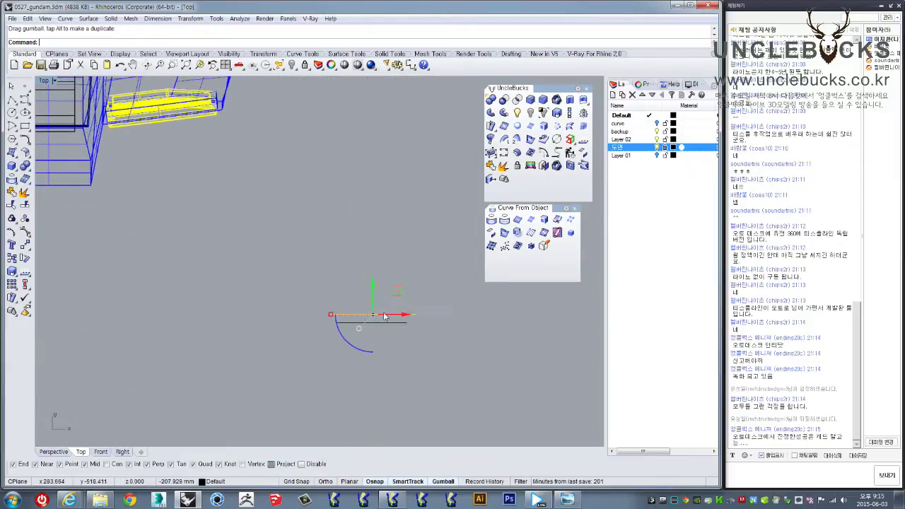
{"action": "scroll", "coordinate": [323, 303], "scroll_direction": "up", "scroll_amount": 2}
{"action": "type", "text": "m"}
{"action": "key", "text": "Return"}
{"action": "left_click", "coordinate": [316, 309]}
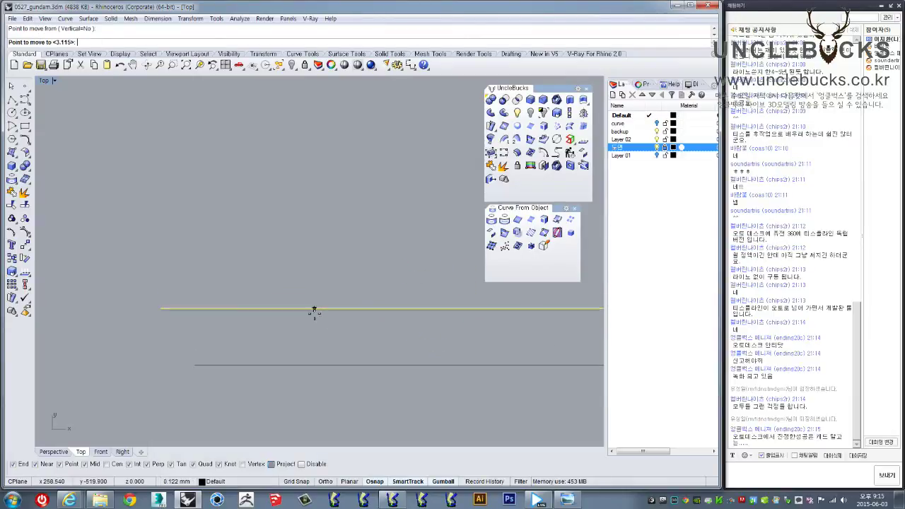
{"action": "left_click", "coordinate": [304, 364]}
{"action": "key", "text": "Escape"}
- Join the line and arc into one closed profile and drag it up under the hand
{"action": "left_click_drag", "start_coordinate": [145, 288], "coordinate": [497, 391]}
{"action": "left_click", "coordinate": [490, 165]}
{"action": "right_click_drag", "start_coordinate": [304, 190], "coordinate": [291, 343]}
{"action": "right_click_drag", "start_coordinate": [302, 303], "coordinate": [303, 363]}
{"action": "left_click_drag", "start_coordinate": [302, 362], "coordinate": [297, 170]}
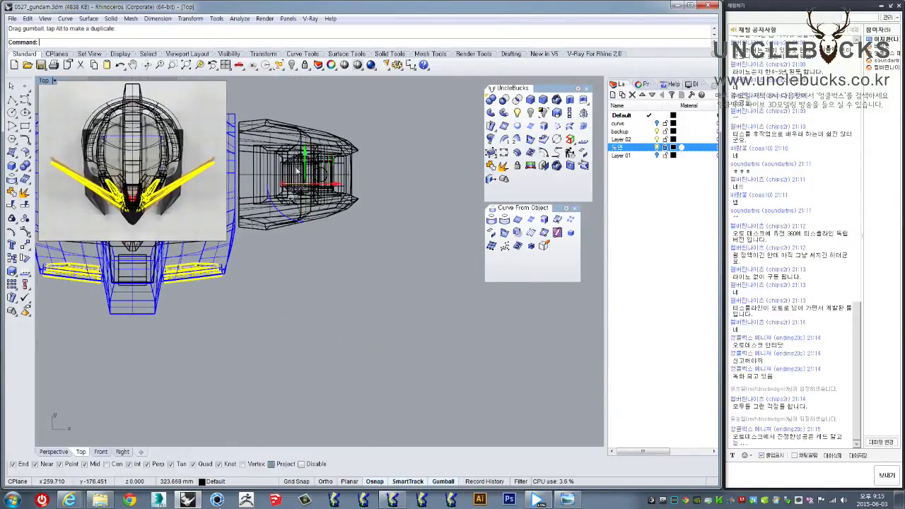
{"action": "scroll", "coordinate": [297, 171], "scroll_direction": "up", "scroll_amount": 3}
{"action": "key", "text": "ctrl+m"}
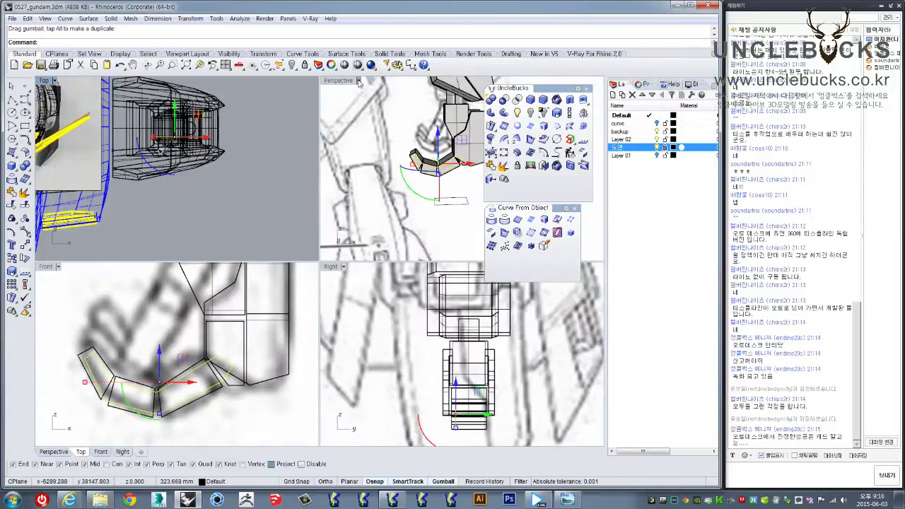
{"action": "double_click", "coordinate": [362, 83]}
{"action": "mouse_move", "coordinate": [377, 198]}
{"action": "right_mouse_down"}
{"action": "mouse_move", "coordinate": [331, 276]}
{"action": "mouse_move", "coordinate": [509, 178]}
{"action": "right_mouse_up"}
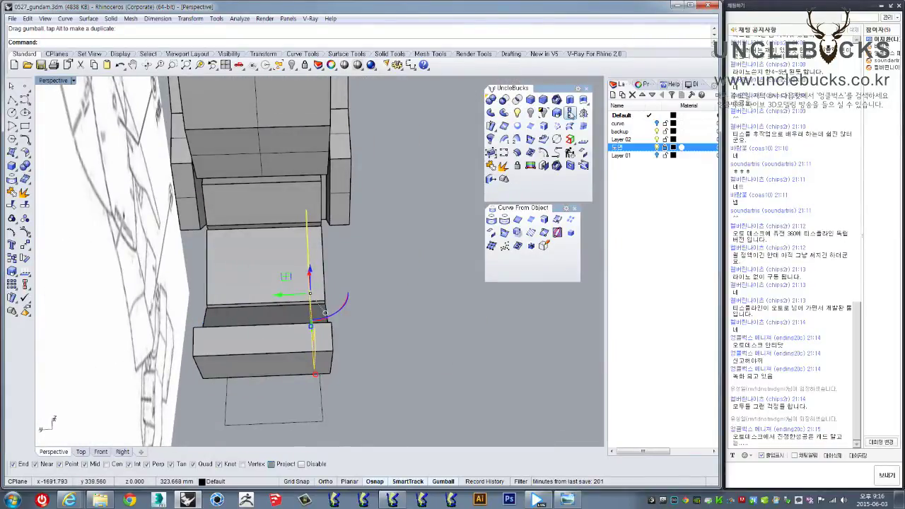
- Extrude the closed finger profiles into solid finger segments
{"action": "left_click", "coordinate": [569, 100]}
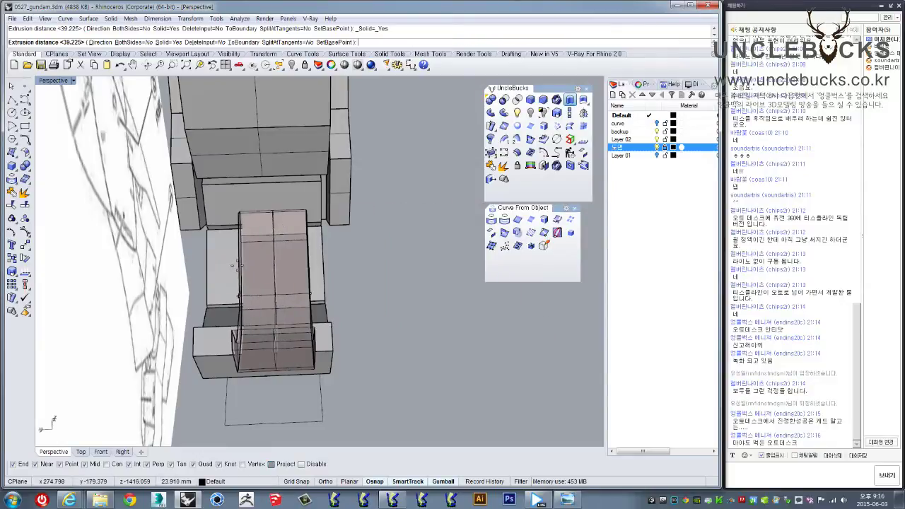
{"action": "left_click", "coordinate": [218, 268]}
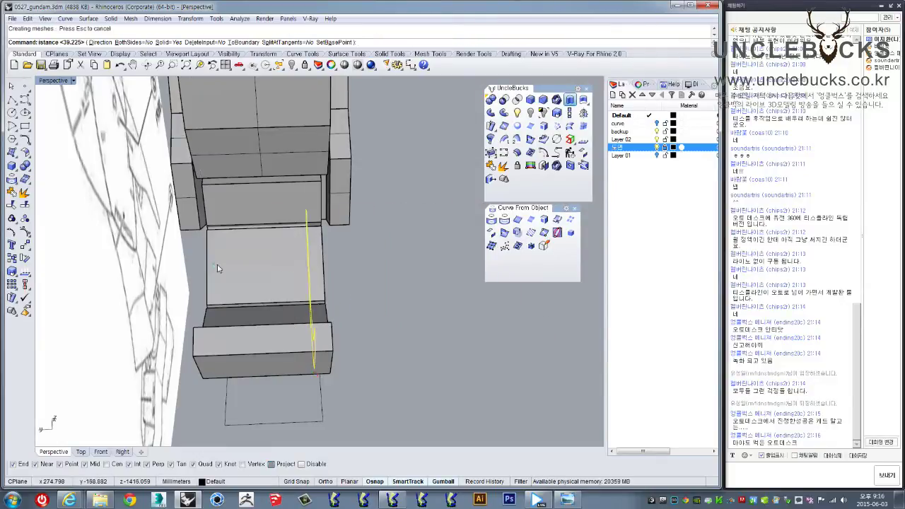
{"action": "mouse_move", "coordinate": [218, 269]}
{"action": "right_mouse_down"}
{"action": "mouse_move", "coordinate": [367, 263]}
{"action": "mouse_move", "coordinate": [400, 241]}
{"action": "mouse_move", "coordinate": [282, 319]}
{"action": "mouse_move", "coordinate": [190, 266]}
{"action": "right_mouse_up"}
{"action": "right_click", "coordinate": [368, 263]}
{"action": "right_click", "coordinate": [365, 263]}
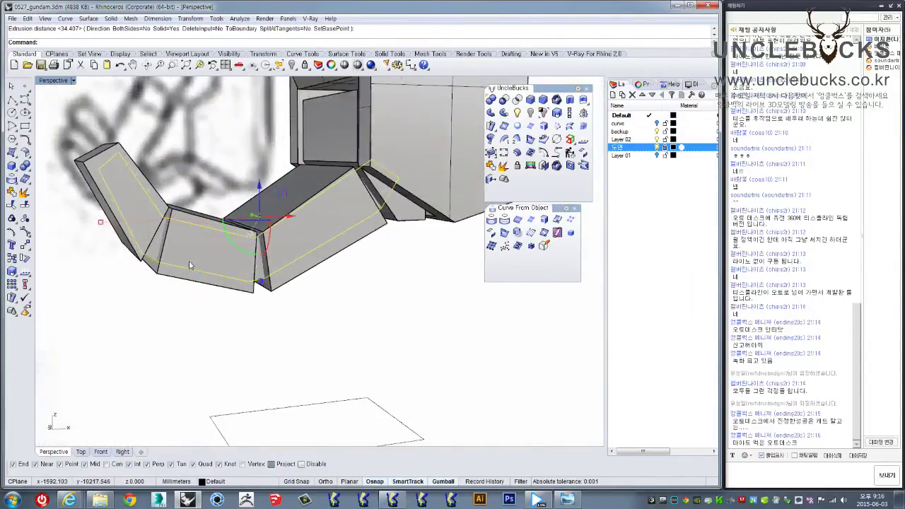
{"action": "scroll", "coordinate": [189, 266], "scroll_direction": "up", "scroll_amount": 2}
- Nudge one finger segment slightly down in Top so it lines up with the hand
{"action": "left_click", "coordinate": [145, 244]}
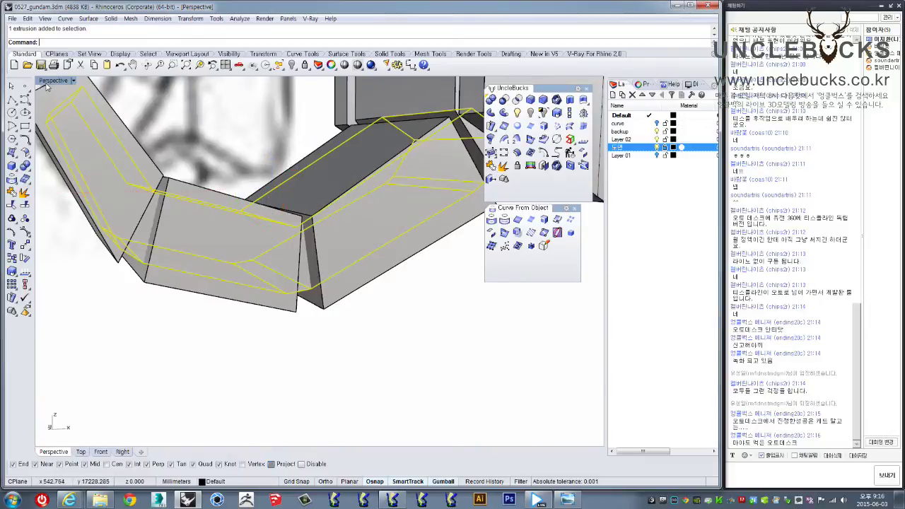
{"action": "key", "text": "ctrl+F1"}
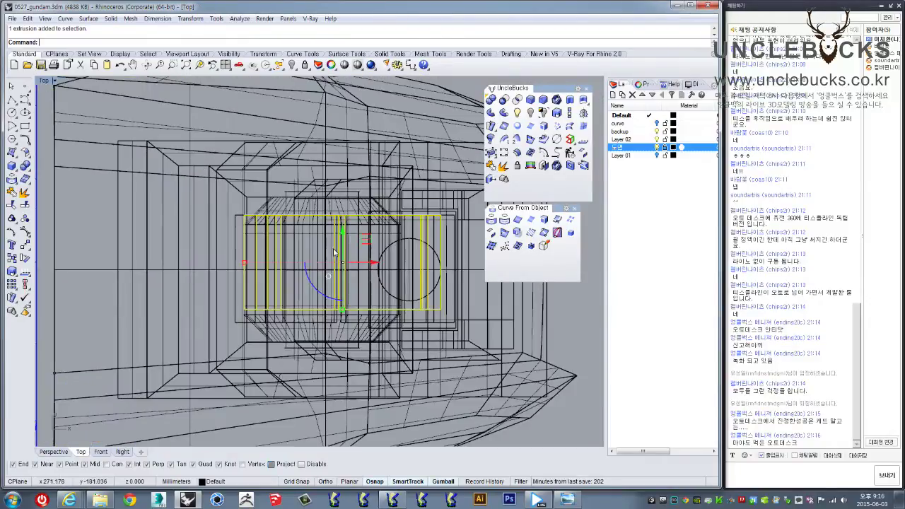
{"action": "left_click_drag", "start_coordinate": [343, 249], "coordinate": [342, 257]}
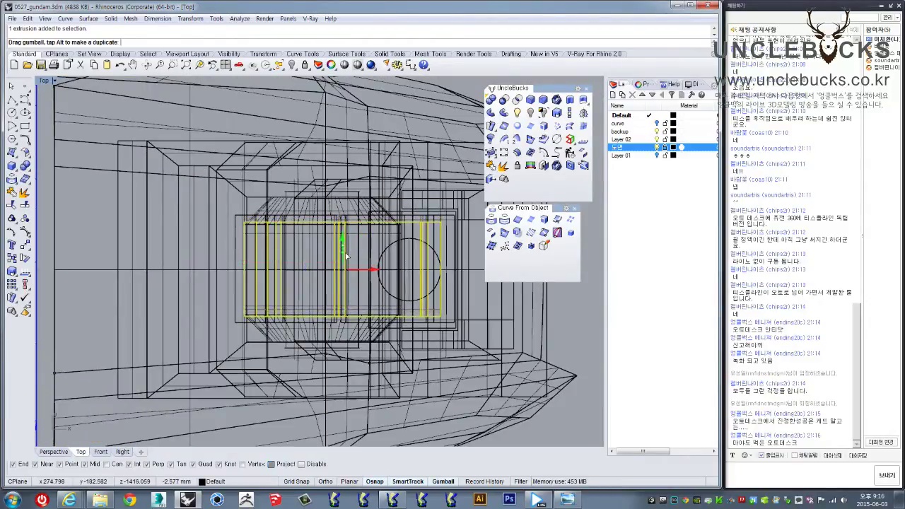
{"action": "double_click", "coordinate": [44, 82]}
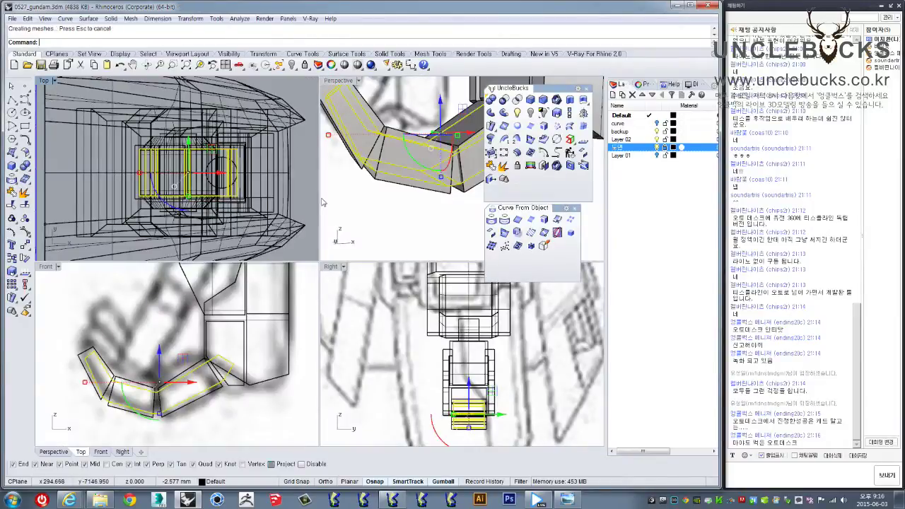
{"action": "double_click", "coordinate": [338, 80]}
{"action": "scroll", "coordinate": [228, 175], "scroll_direction": "down", "scroll_amount": 2}
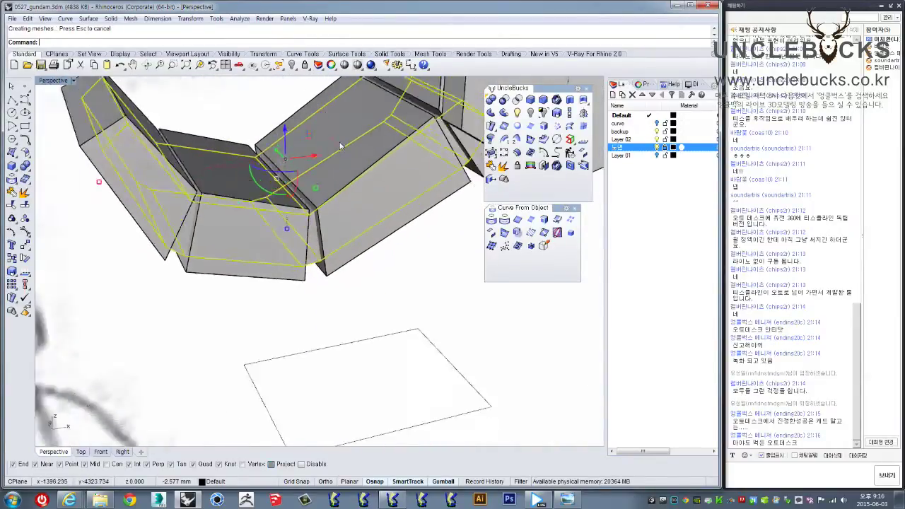
{"action": "scroll", "coordinate": [229, 175], "scroll_direction": "down", "scroll_amount": 2}
{"action": "left_click", "coordinate": [228, 174], "text": "shift"}
{"action": "mouse_move", "coordinate": [228, 175]}
{"action": "right_mouse_down"}
{"action": "mouse_move", "coordinate": [374, 155]}
{"action": "mouse_move", "coordinate": [281, 278]}
{"action": "mouse_move", "coordinate": [305, 272]}
{"action": "right_mouse_up"}
{"action": "key", "text": "Escape"}
{"action": "scroll", "coordinate": [325, 209], "scroll_direction": "down", "scroll_amount": 3}
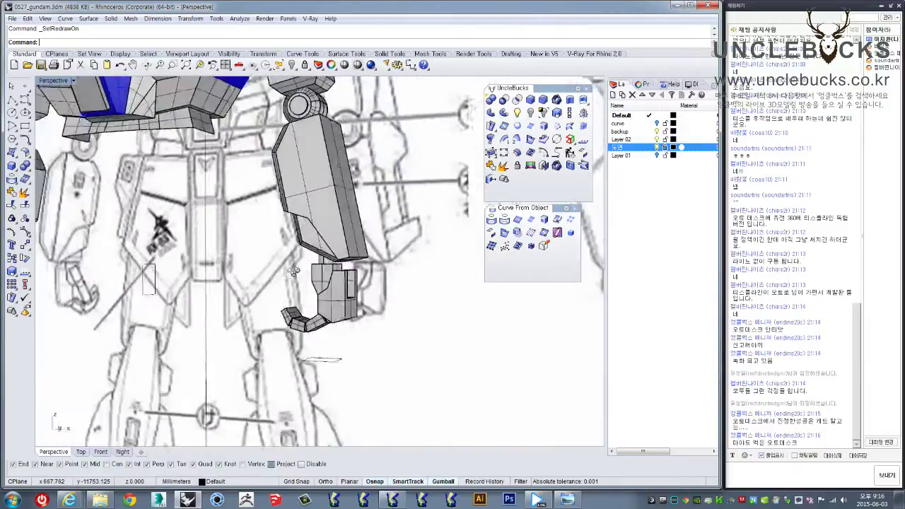
- Inspect the forearm, hand block and finger chain close up, then orbit to a front-facing view
{"action": "scroll", "coordinate": [304, 271], "scroll_direction": "up", "scroll_amount": 5}
{"action": "mouse_move", "coordinate": [304, 271]}
{"action": "right_mouse_down"}
{"action": "mouse_move", "coordinate": [351, 257]}
{"action": "mouse_move", "coordinate": [300, 285]}
{"action": "right_mouse_up"}
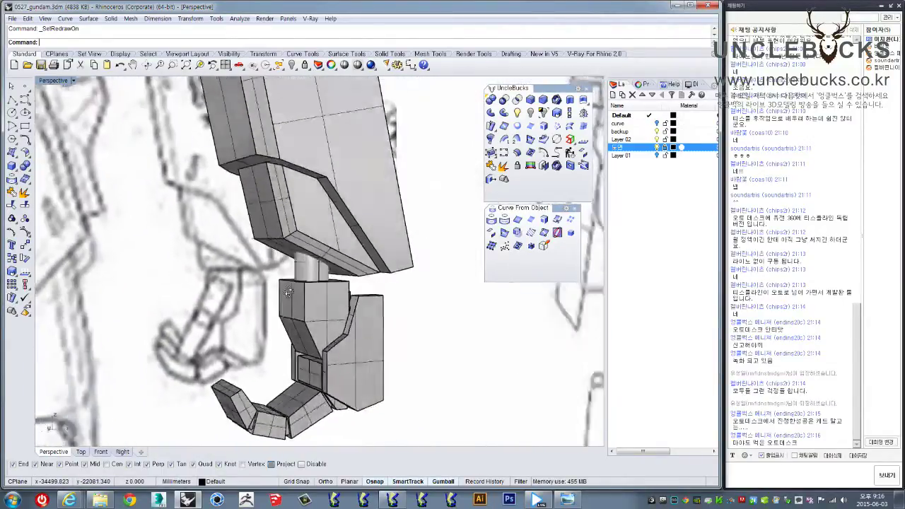
{"action": "left_click", "coordinate": [319, 311]}
{"action": "left_click", "coordinate": [361, 369], "text": "shift"}
{"action": "left_click", "coordinate": [269, 424], "text": "shift"}
{"action": "mouse_move", "coordinate": [269, 425]}
{"action": "right_mouse_down"}
{"action": "mouse_move", "coordinate": [355, 318]}
{"action": "mouse_move", "coordinate": [320, 277]}
{"action": "right_mouse_up"}
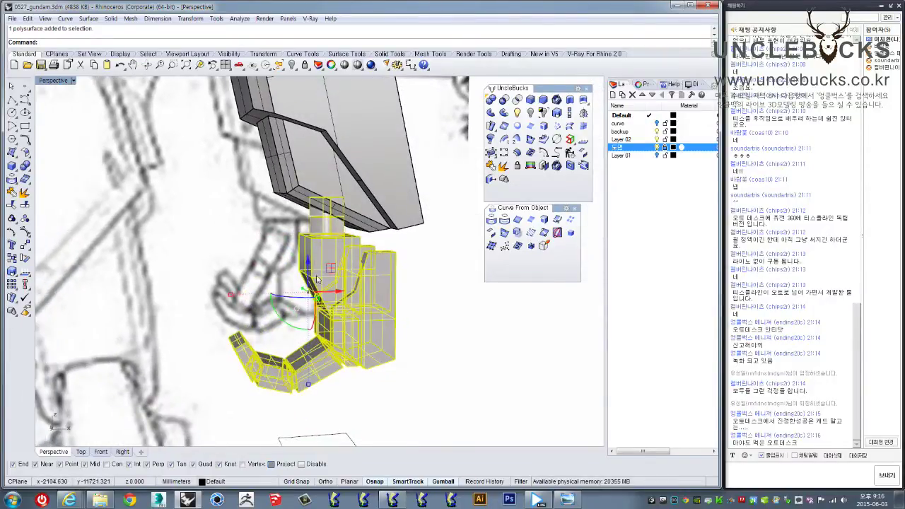
{"action": "left_click_drag", "start_coordinate": [309, 272], "coordinate": [311, 263]}
{"action": "left_click", "coordinate": [449, 291]}
{"action": "mouse_move", "coordinate": [448, 291]}
{"action": "right_mouse_down"}
{"action": "mouse_move", "coordinate": [436, 263]}
{"action": "mouse_move", "coordinate": [354, 290]}
{"action": "right_mouse_up"}
{"action": "scroll", "coordinate": [437, 264], "scroll_direction": "down", "scroll_amount": 5}
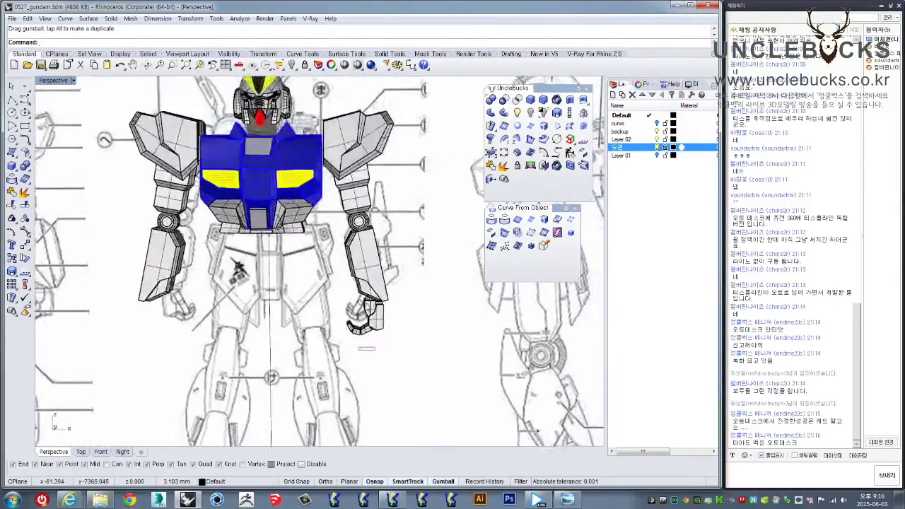
{"action": "scroll", "coordinate": [353, 290], "scroll_direction": "up", "scroll_amount": 5}
{"action": "scroll", "coordinate": [353, 290], "scroll_direction": "down", "scroll_amount": 2}
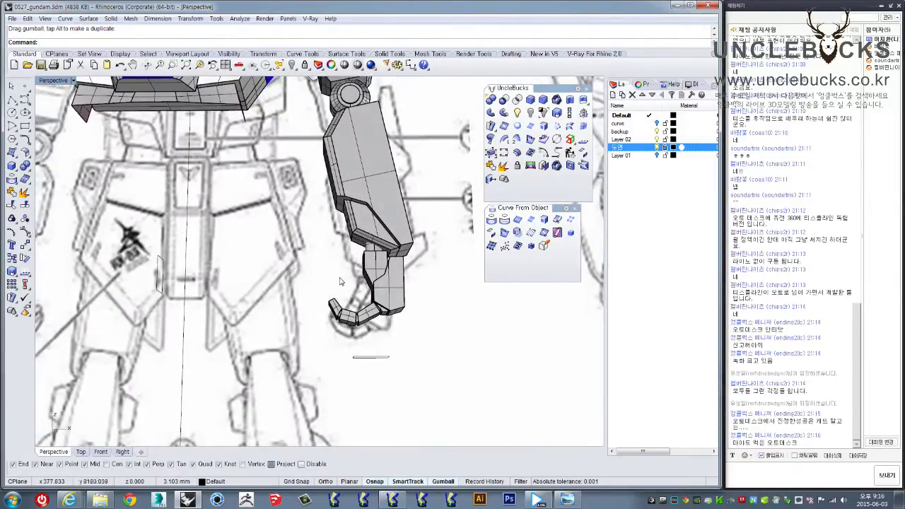
{"action": "scroll", "coordinate": [326, 241], "scroll_direction": "down", "scroll_amount": 3}
- Select the hand's solids and outline curves and restore the four-viewport layout
{"action": "right_click_drag", "start_coordinate": [326, 240], "coordinate": [334, 262]}
{"action": "left_click", "coordinate": [336, 298]}
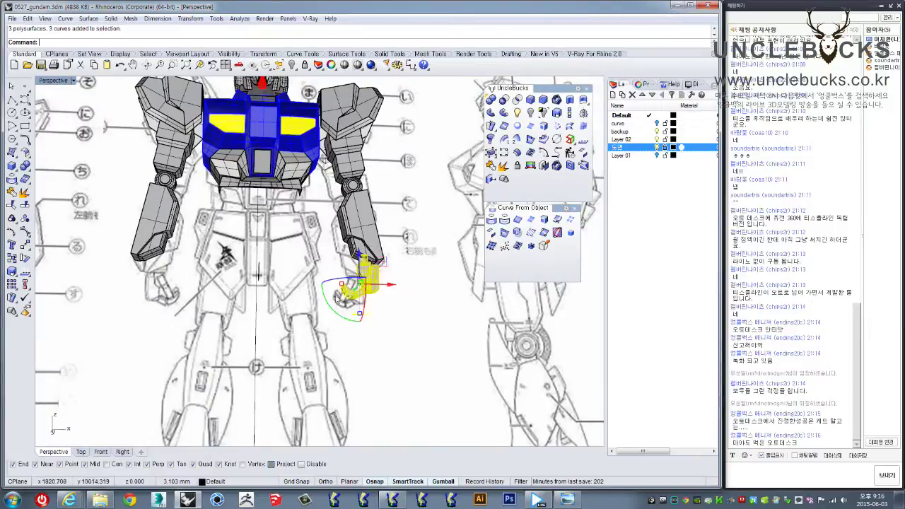
{"action": "double_click", "coordinate": [47, 83]}
{"action": "scroll", "coordinate": [212, 347], "scroll_direction": "down", "scroll_amount": 2}
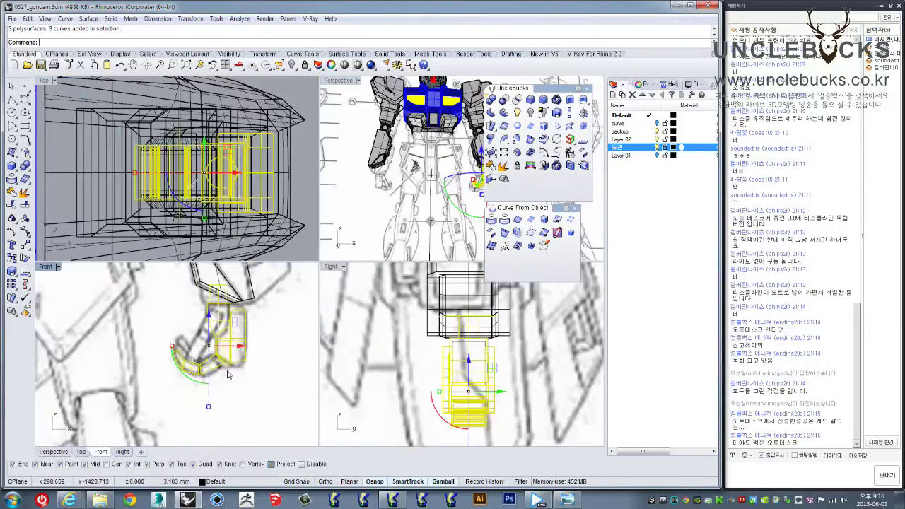
{"action": "scroll", "coordinate": [228, 338], "scroll_direction": "down", "scroll_amount": 3}
{"action": "scroll", "coordinate": [228, 338], "scroll_direction": "up", "scroll_amount": 2}
{"action": "scroll", "coordinate": [229, 338], "scroll_direction": "up", "scroll_amount": 1}
- Mirror the selected hand parts across the vertical centre line in Front, then check the result in Perspective
{"action": "left_click", "coordinate": [583, 114]}
{"action": "left_click", "coordinate": [201, 277]}
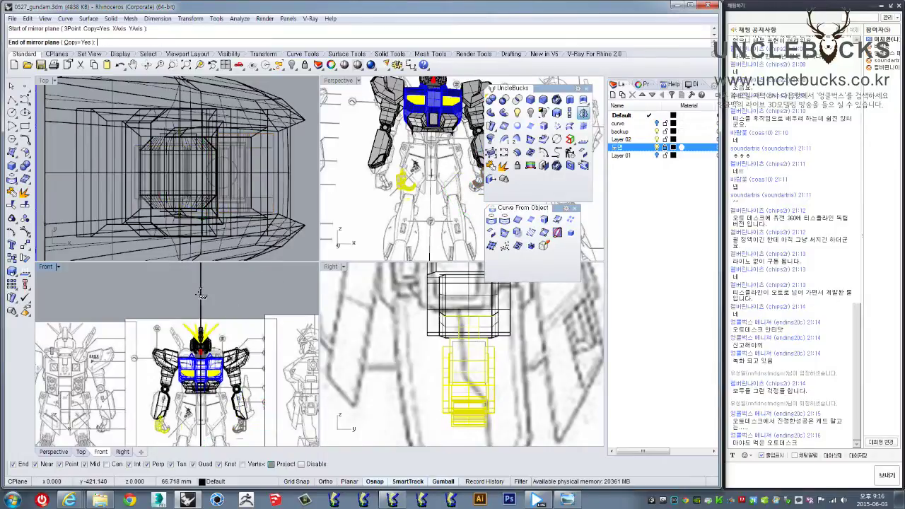
{"action": "left_click", "coordinate": [199, 306]}
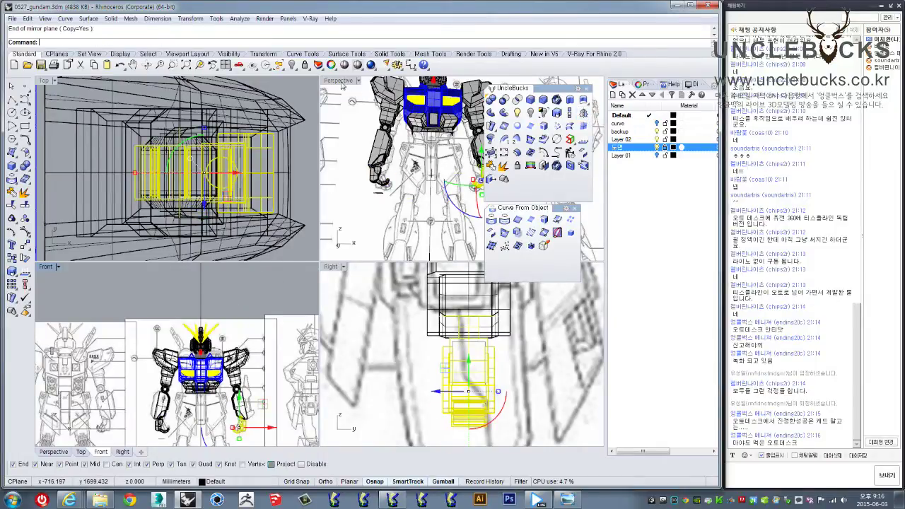
{"action": "double_click", "coordinate": [338, 80]}
{"action": "scroll", "coordinate": [347, 398], "scroll_direction": "down", "scroll_amount": 2}
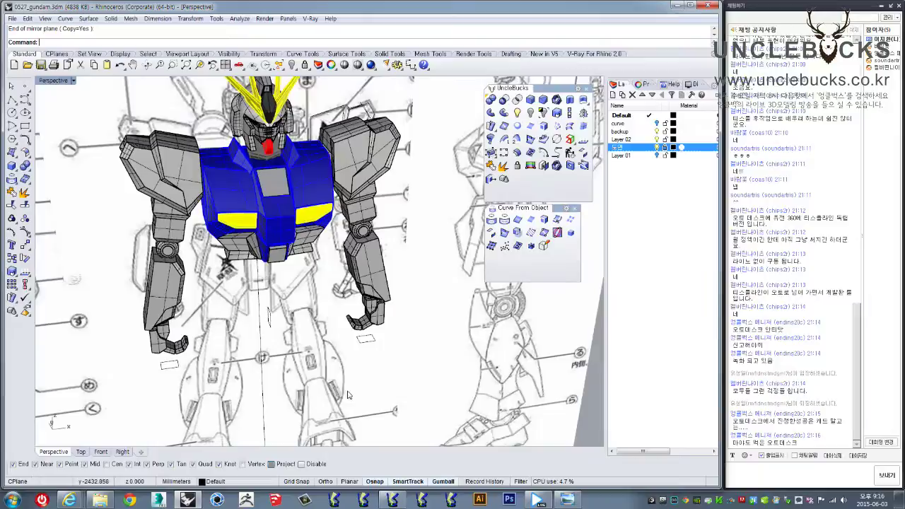
{"action": "scroll", "coordinate": [348, 396], "scroll_direction": "down", "scroll_amount": 2}
{"action": "right_click_drag", "start_coordinate": [347, 395], "coordinate": [384, 312]}
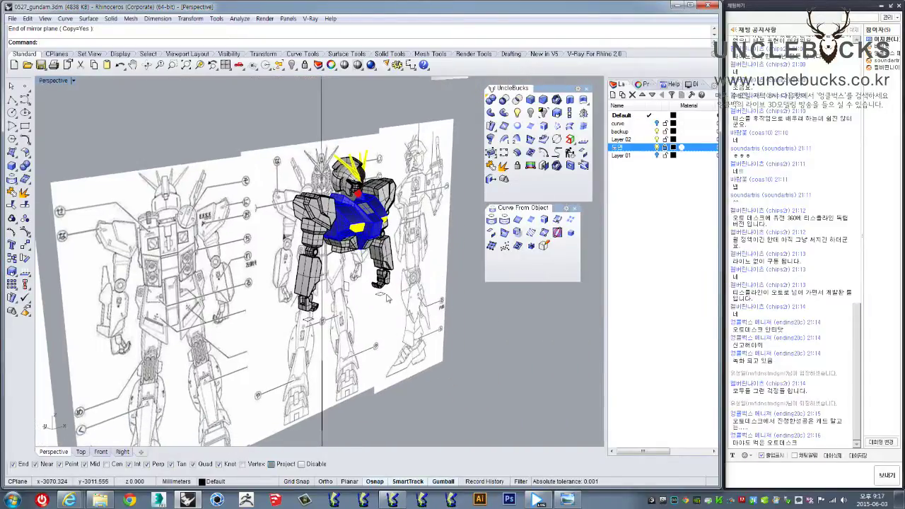
{"action": "mouse_move", "coordinate": [360, 288]}
{"action": "right_mouse_down"}
{"action": "mouse_move", "coordinate": [278, 241]}
{"action": "mouse_move", "coordinate": [340, 259]}
{"action": "right_mouse_up"}
{"action": "scroll", "coordinate": [278, 241], "scroll_direction": "up", "scroll_amount": 2}
{"action": "scroll", "coordinate": [277, 240], "scroll_direction": "up", "scroll_amount": 1}
{"action": "scroll", "coordinate": [277, 240], "scroll_direction": "up", "scroll_amount": 2}
{"action": "left_click", "coordinate": [361, 266]}
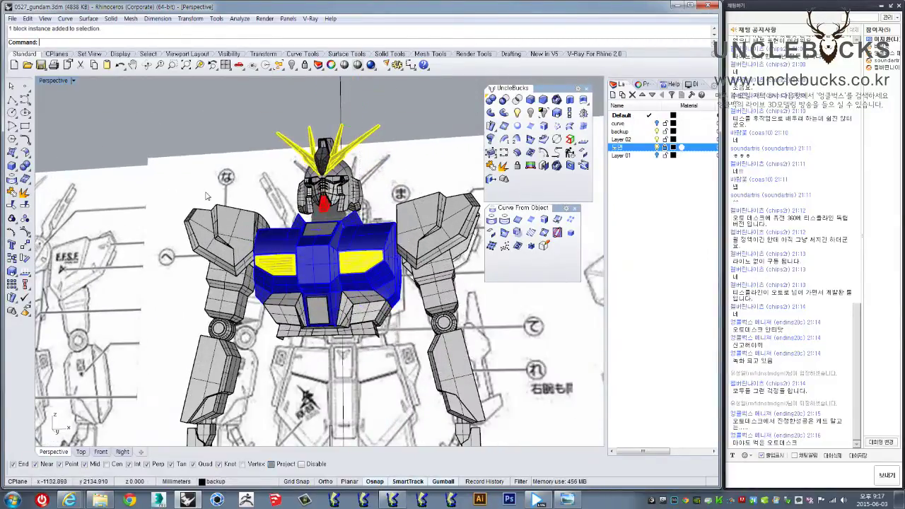
{"action": "scroll", "coordinate": [207, 196], "scroll_direction": "up", "scroll_amount": 3}
{"action": "mouse_move", "coordinate": [207, 196]}
{"action": "right_mouse_down"}
{"action": "mouse_move", "coordinate": [340, 254]}
{"action": "mouse_move", "coordinate": [315, 180]}
{"action": "right_mouse_up"}
{"action": "scroll", "coordinate": [314, 181], "scroll_direction": "up", "scroll_amount": 2}
{"action": "scroll", "coordinate": [314, 180], "scroll_direction": "up", "scroll_amount": 2}
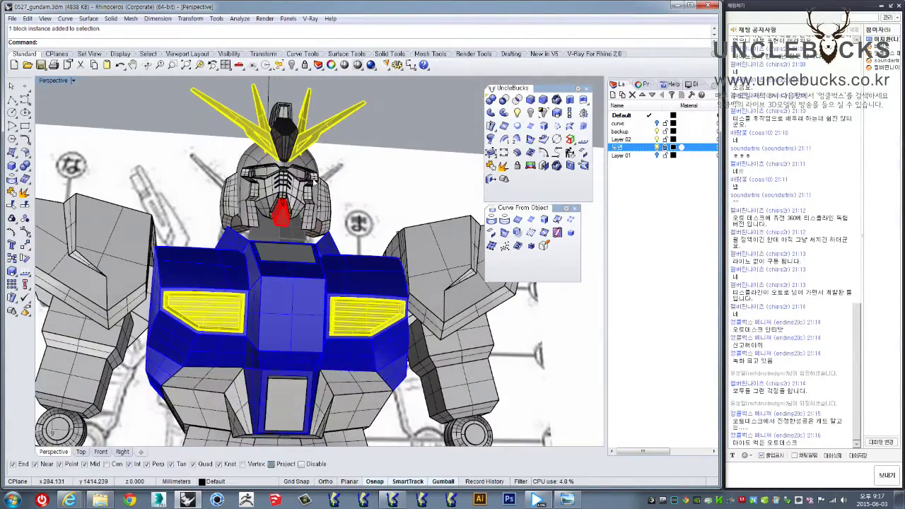
{"action": "mouse_move", "coordinate": [315, 180]}
{"action": "right_mouse_down"}
{"action": "mouse_move", "coordinate": [319, 158]}
{"action": "mouse_move", "coordinate": [340, 230]}
{"action": "mouse_move", "coordinate": [298, 277]}
{"action": "mouse_move", "coordinate": [210, 246]}
{"action": "mouse_move", "coordinate": [326, 240]}
{"action": "mouse_move", "coordinate": [320, 269]}
{"action": "right_mouse_up"}
{"action": "scroll", "coordinate": [333, 213], "scroll_direction": "down", "scroll_amount": 2}
{"action": "scroll", "coordinate": [332, 212], "scroll_direction": "down", "scroll_amount": 2}
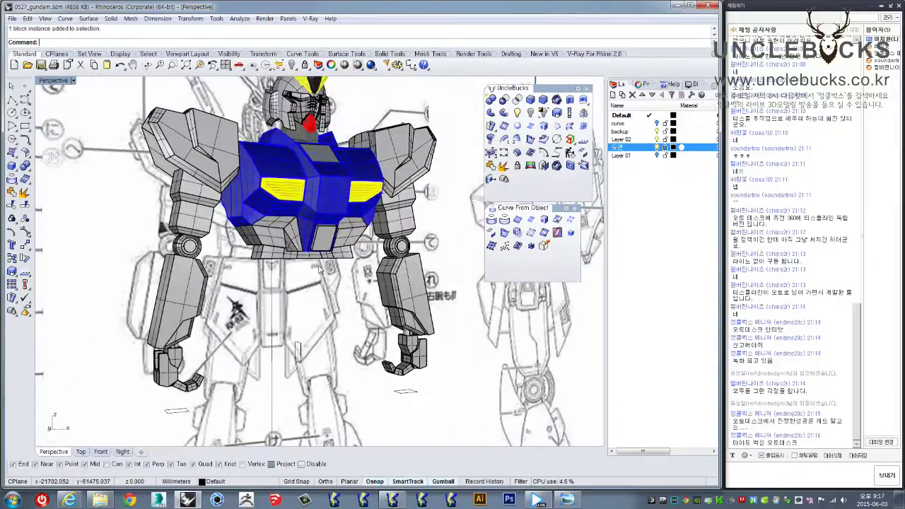